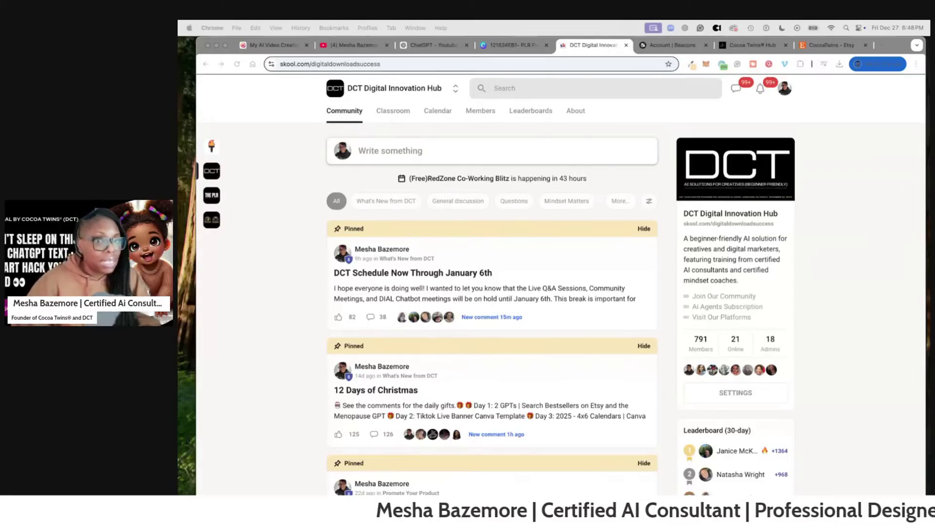
# - Open the DCT Digital Innovation Hub classroom and look over the introductory, coaching and replay courses
pyautogui.click(400, 114)
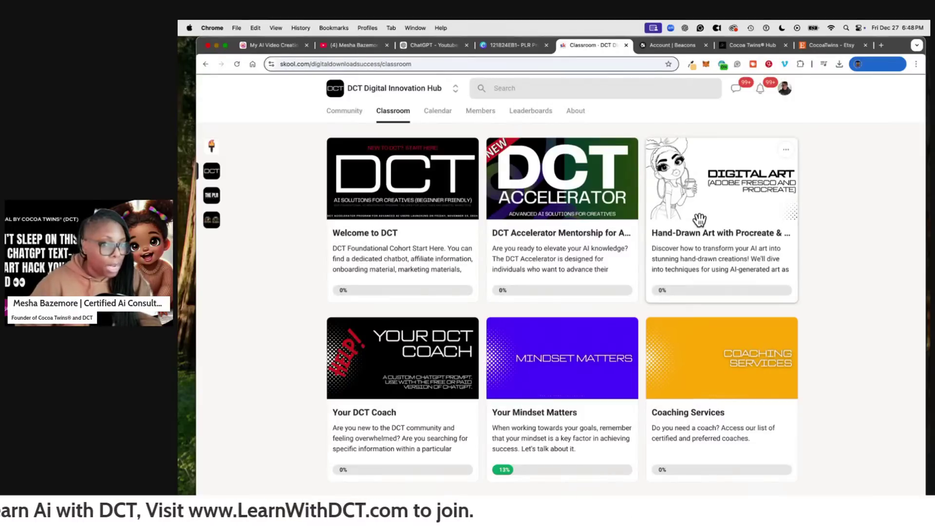
pyautogui.scroll(-3, 700, 218)
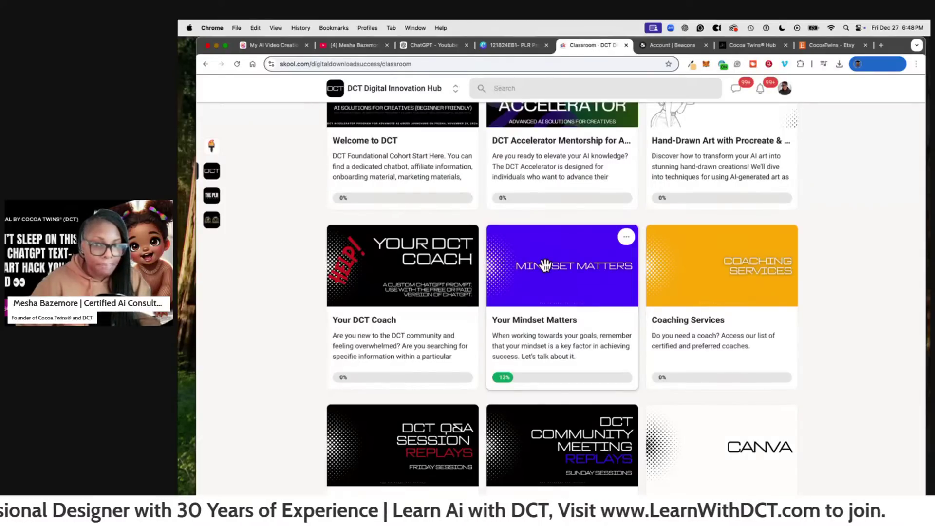
pyautogui.scroll(-1, 560, 263)
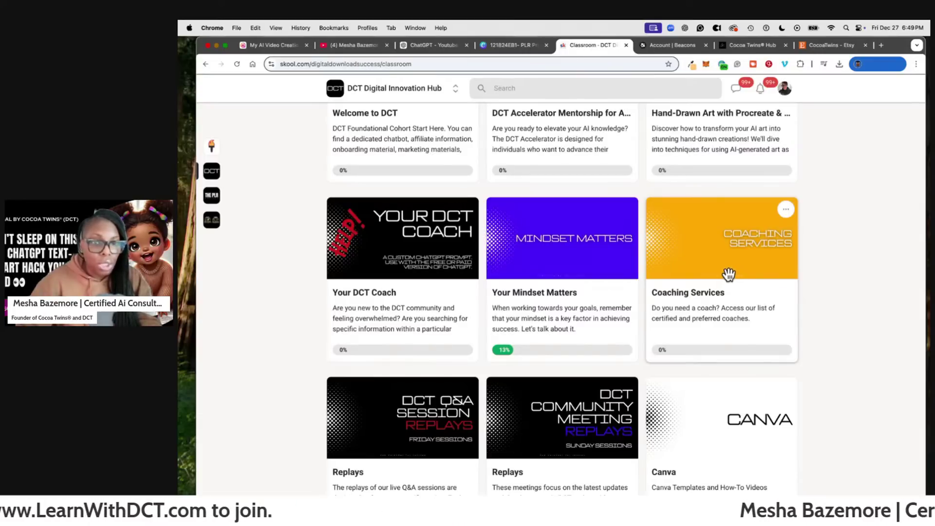
pyautogui.scroll(-5, 726, 271)
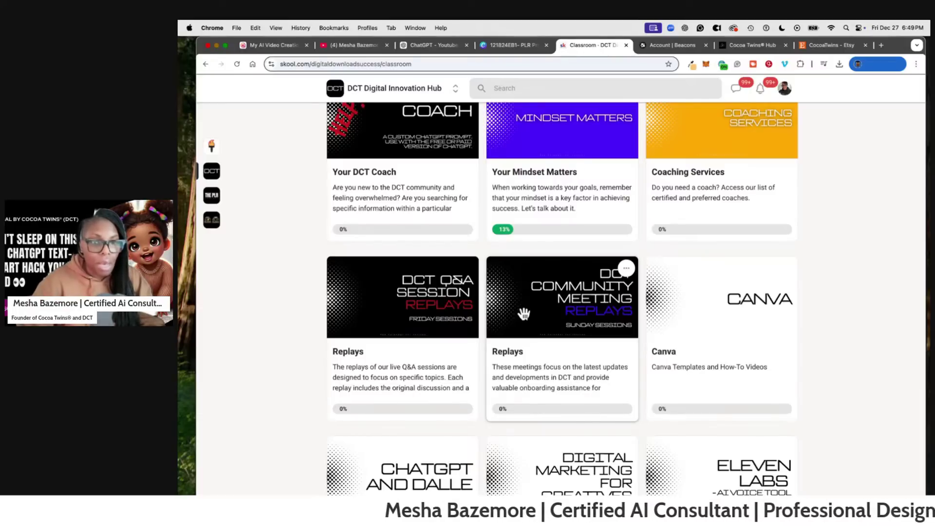
pyautogui.scroll(1, 523, 313)
pyautogui.scroll(5, 524, 299)
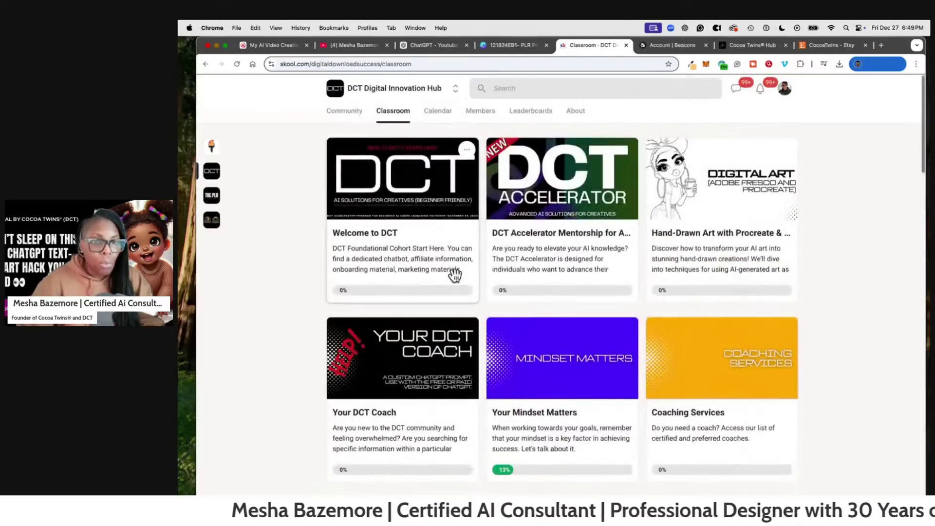
# - Review the classroom courses from the session replays through ChatGPT and DALLE, Etsy, Gamma and affiliate earnings
pyautogui.scroll(-2, 512, 260)
pyautogui.scroll(-5, 510, 273)
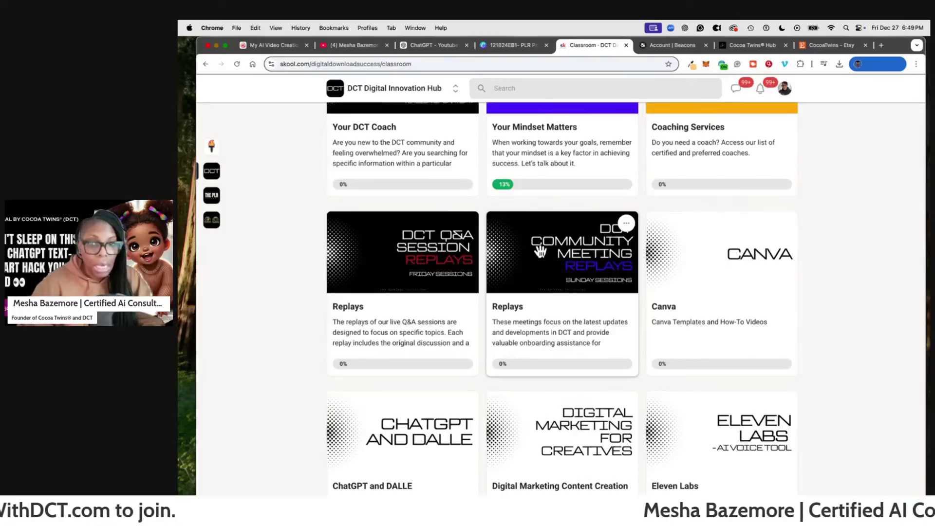
pyautogui.scroll(-3, 699, 263)
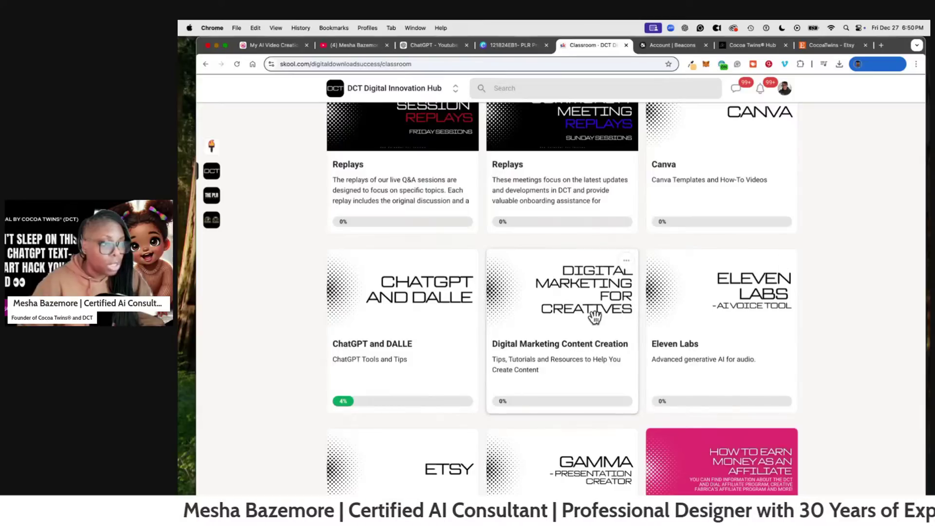
pyautogui.scroll(-2, 605, 319)
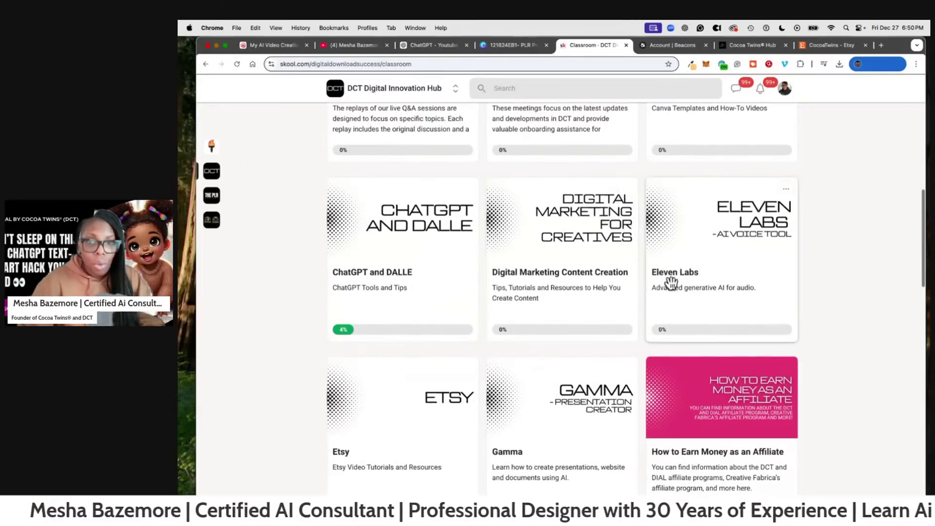
pyautogui.scroll(-3, 680, 283)
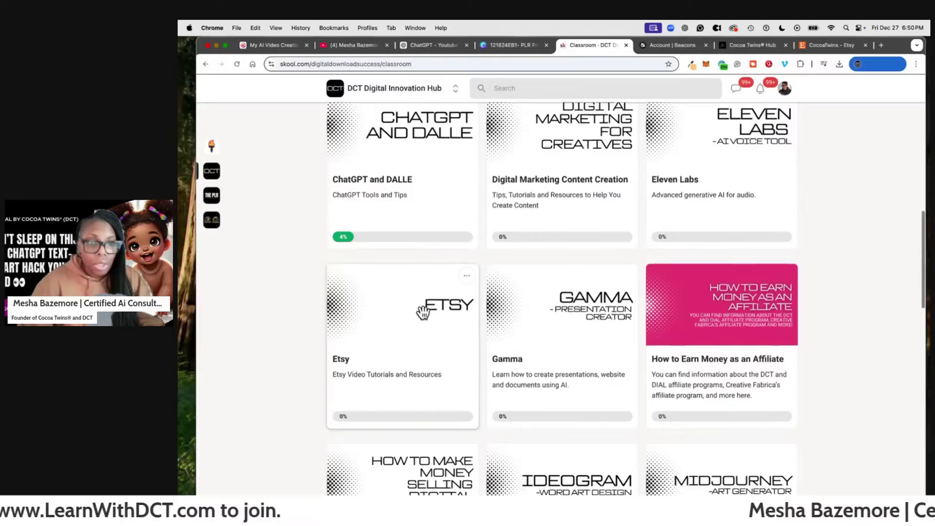
pyautogui.scroll(-1, 407, 311)
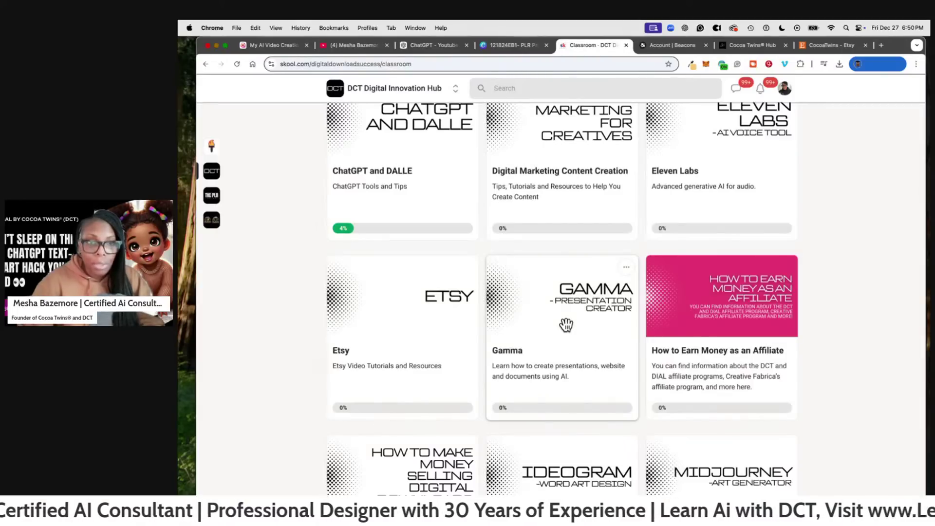
pyautogui.scroll(-1, 568, 324)
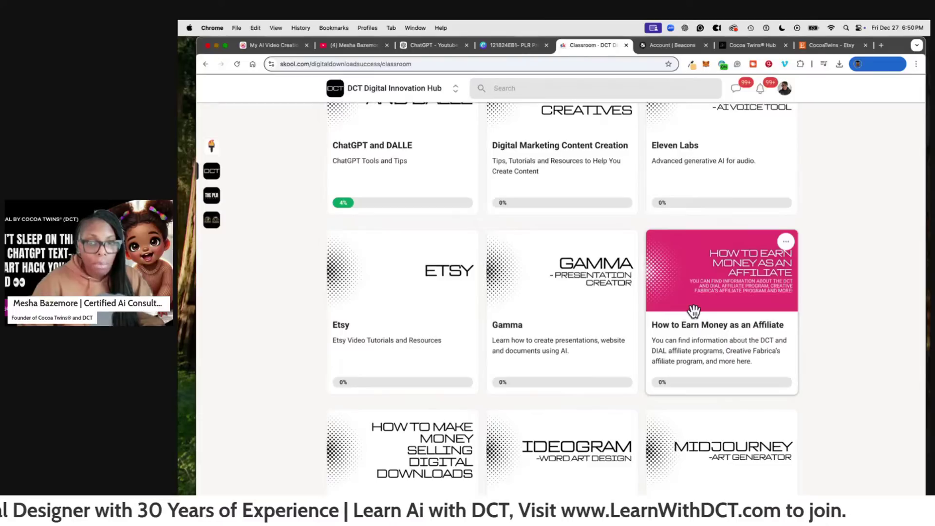
# - Review the classroom courses from Ideogram and MidJourney through Notebook LM, Opus Clip, PLR Vault and Runway
pyautogui.scroll(-3, 657, 321)
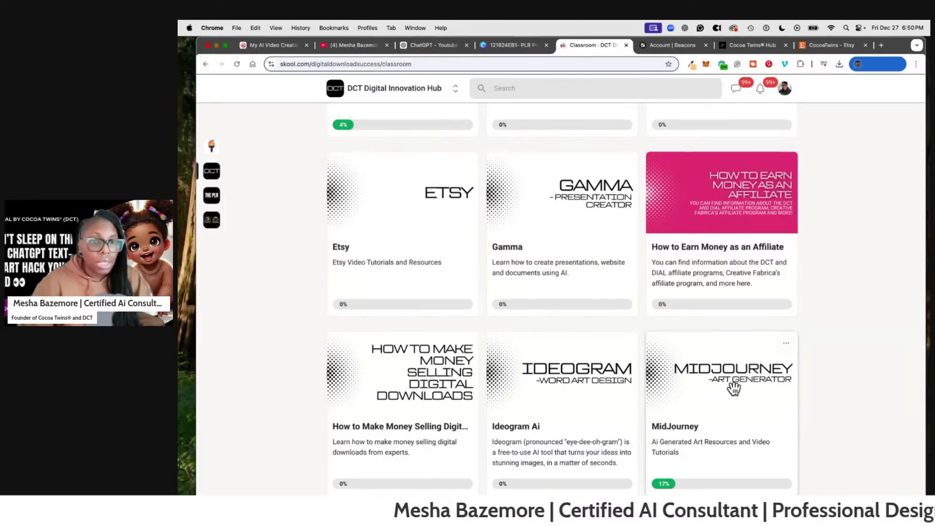
pyautogui.scroll(-2, 730, 388)
pyautogui.scroll(-8, 733, 387)
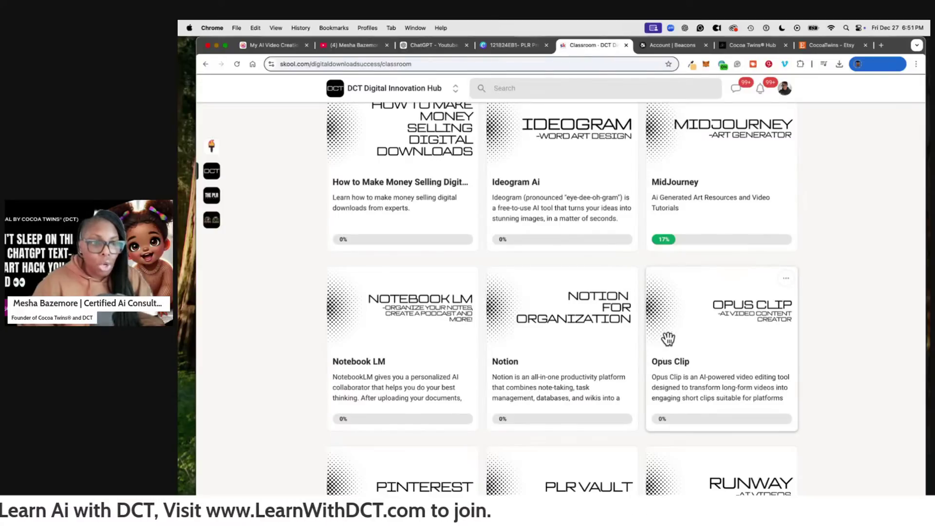
pyautogui.scroll(-4, 726, 343)
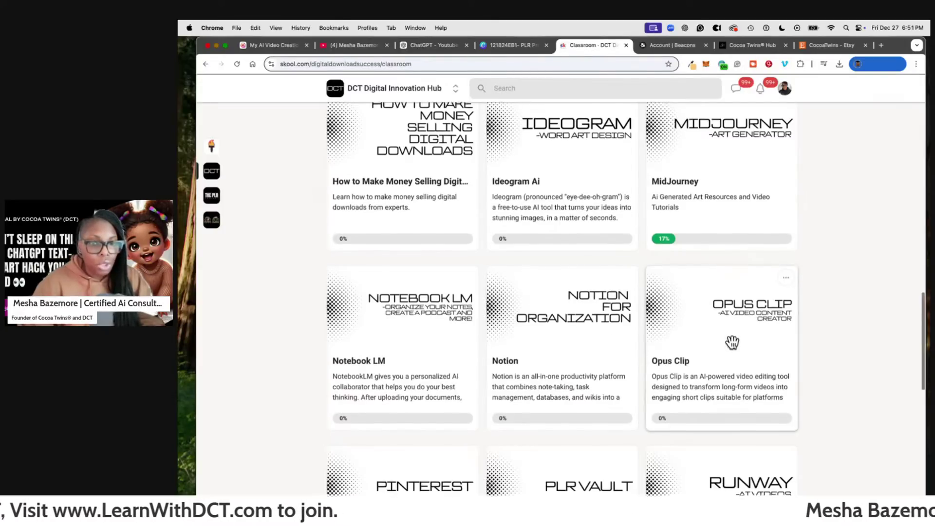
pyautogui.scroll(-1, 682, 349)
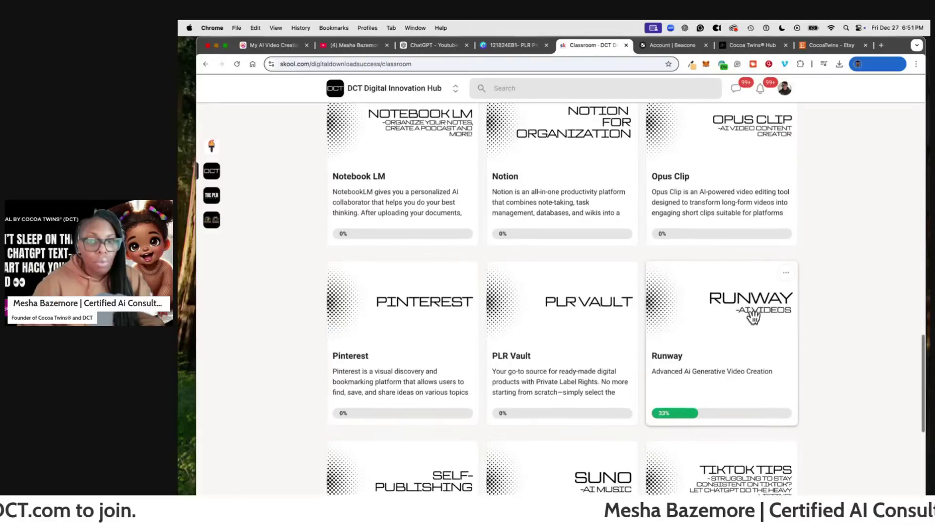
pyautogui.scroll(-3, 755, 315)
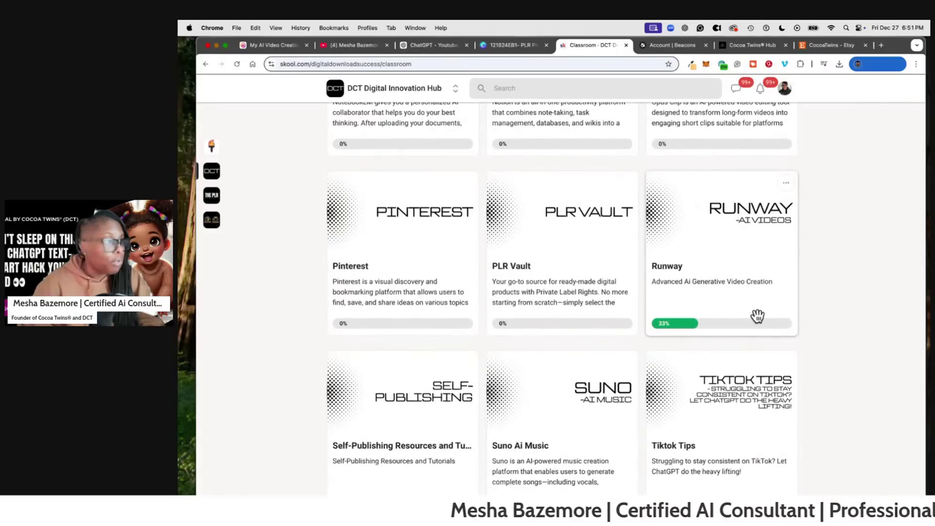
# - Switch to Hailuo AI and view two of the generated portrait videos made with the "flirting" prompt
pyautogui.click(264, 42)
pyautogui.click(402, 224)
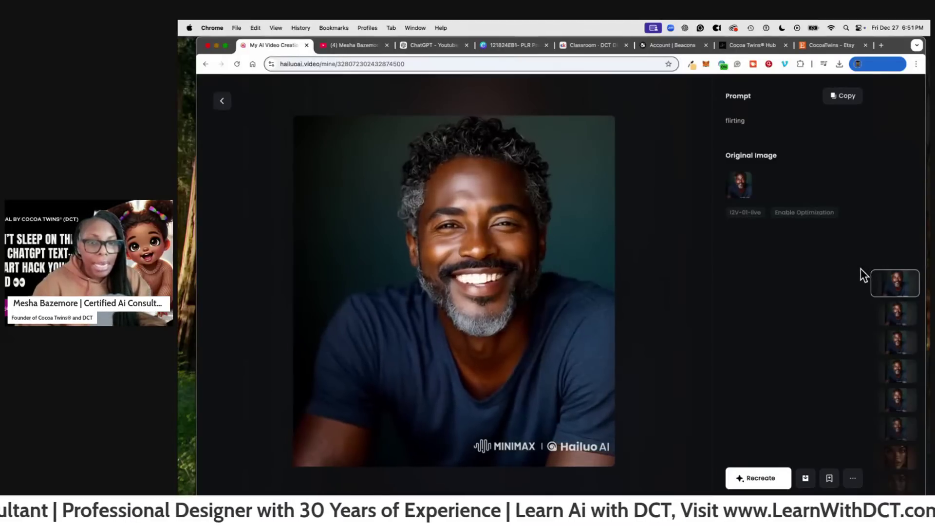
pyautogui.click(900, 313)
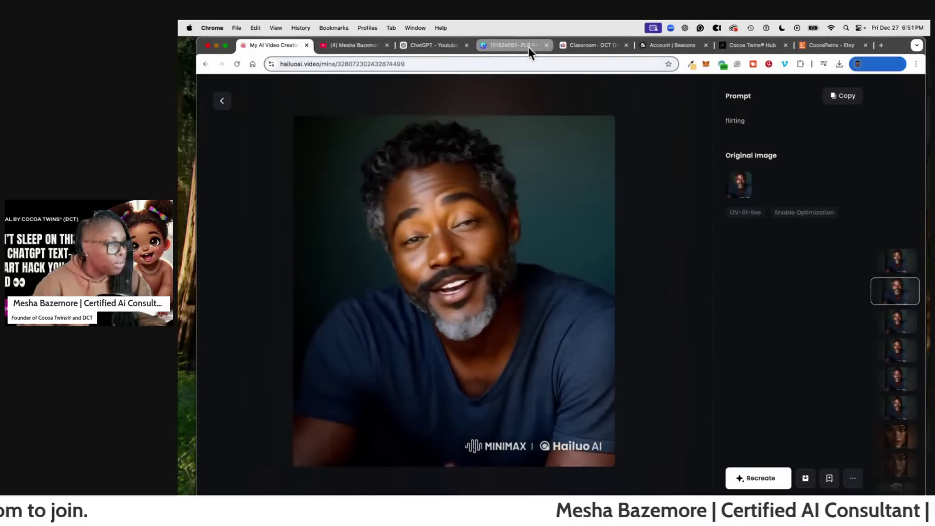
# - Return to the Skool classroom and look at the Self-Publishing, Suno and TikTok Tips courses
pyautogui.click(575, 46)
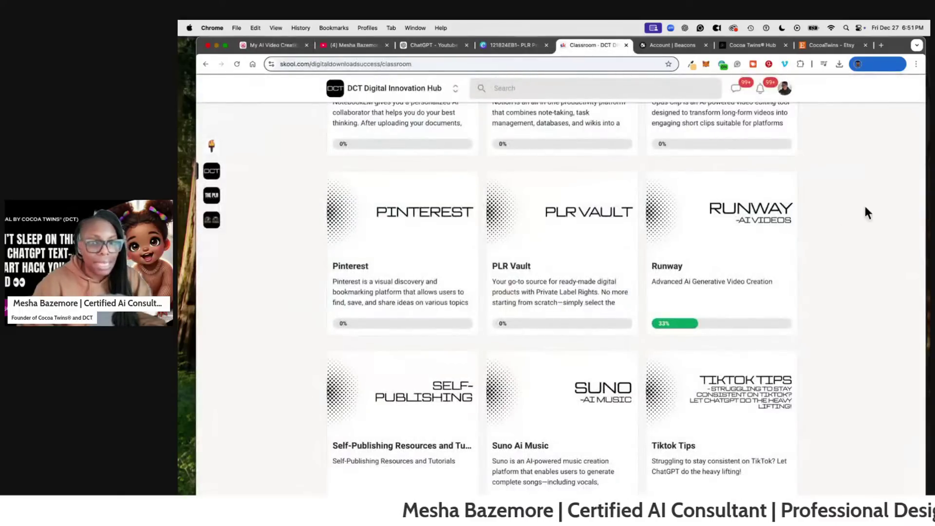
pyautogui.scroll(-2, 813, 255)
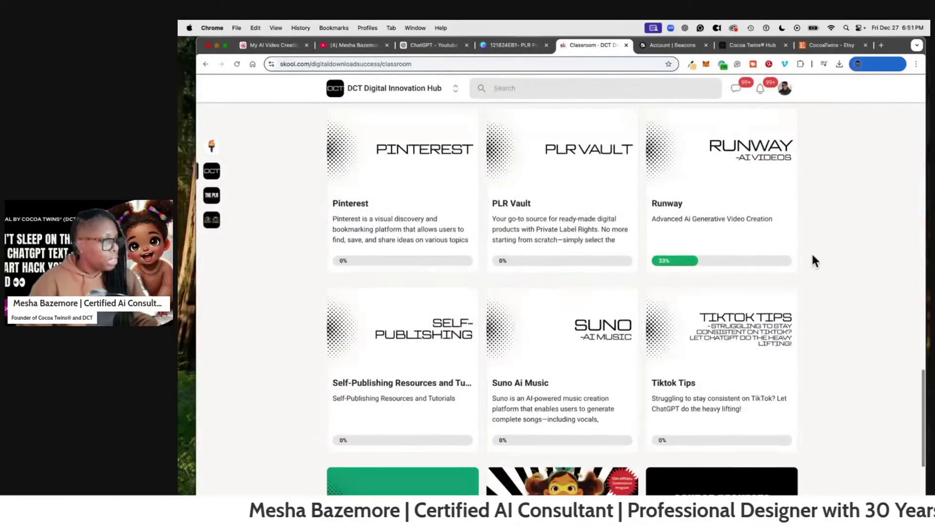
pyautogui.scroll(-1, 812, 253)
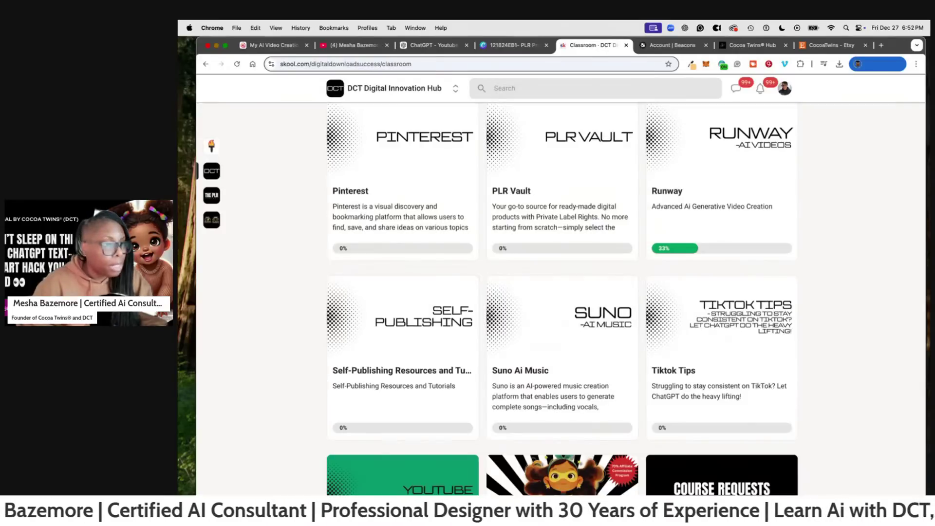
# - Search walmart.com in a new tab for the author's full name, and close the tab after viewing the results
pyautogui.click(883, 44)
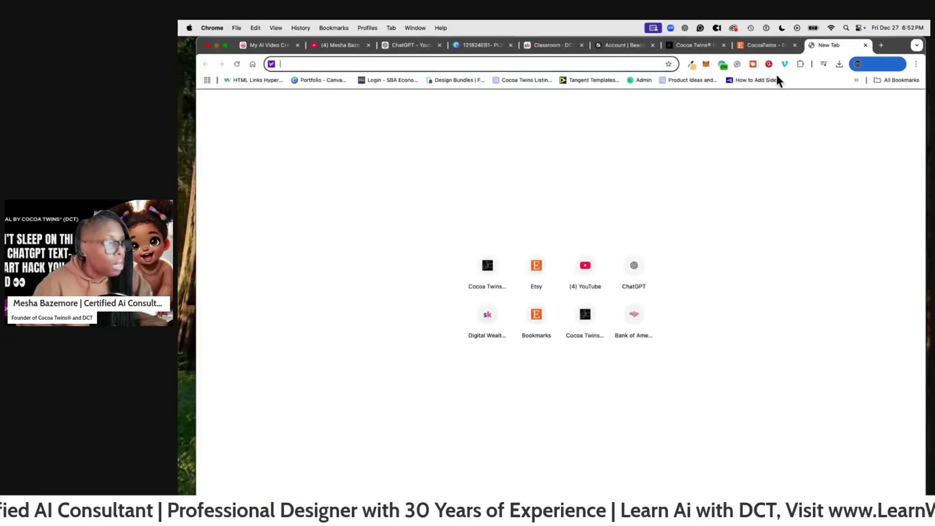
pyautogui.write('walmart.com')
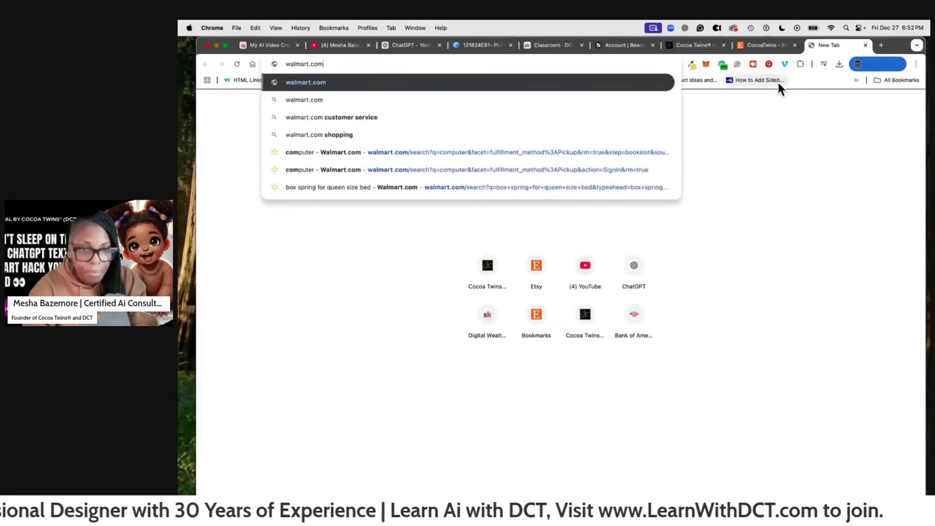
pyautogui.press('Return')
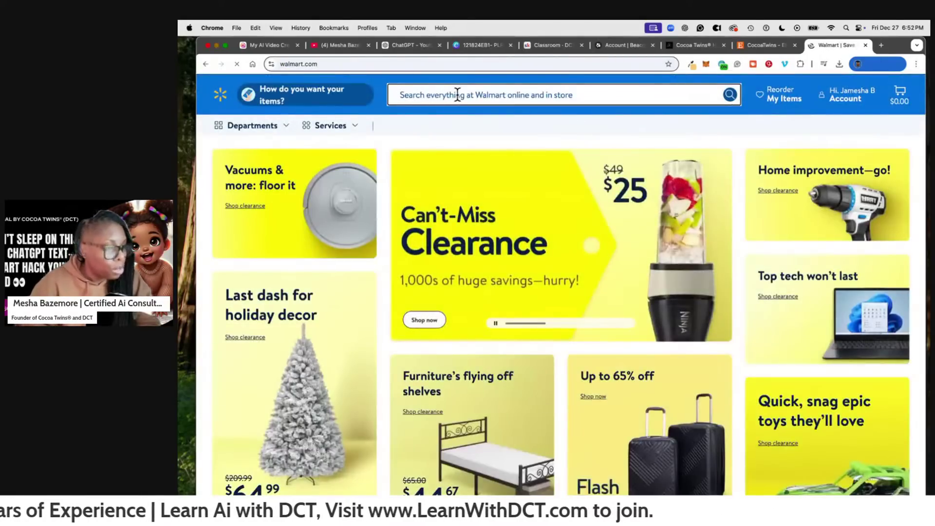
pyautogui.click(455, 94)
pyautogui.write('Bu')
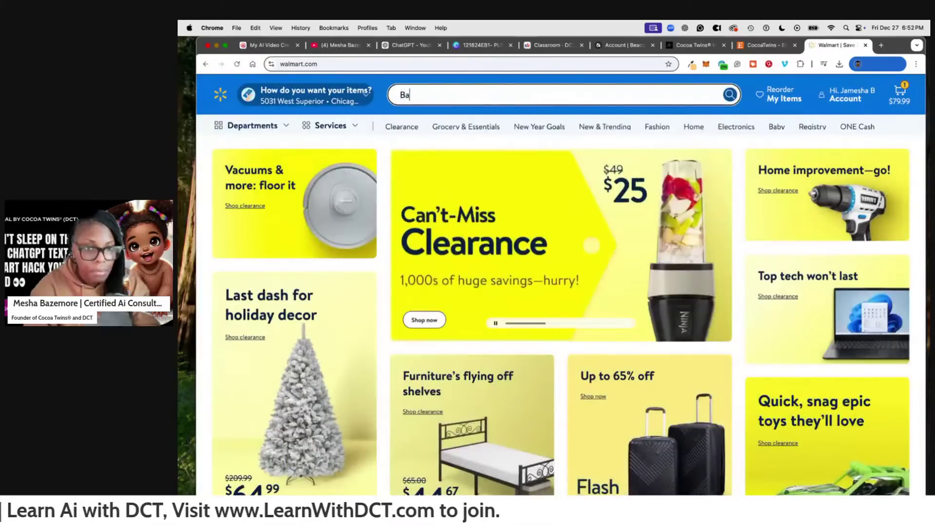
pyautogui.write('Mesh')
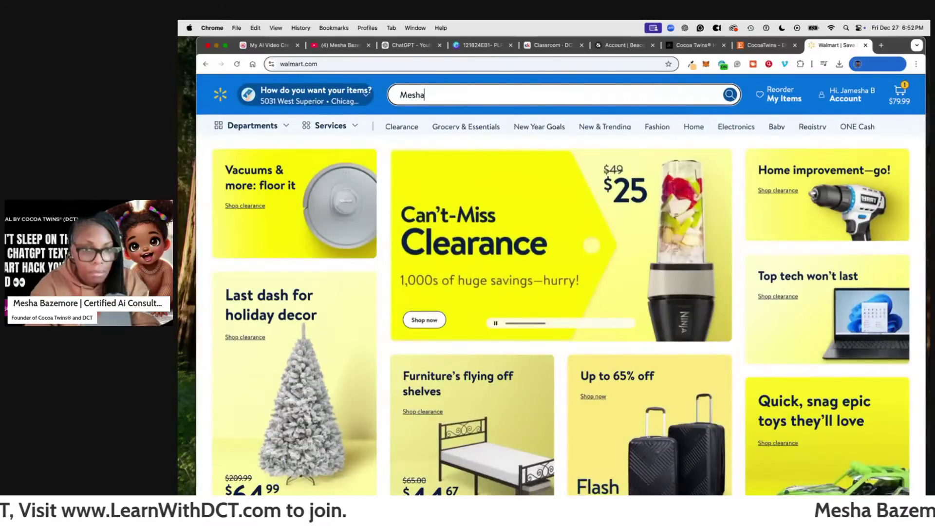
pyautogui.write('a Bazemore')
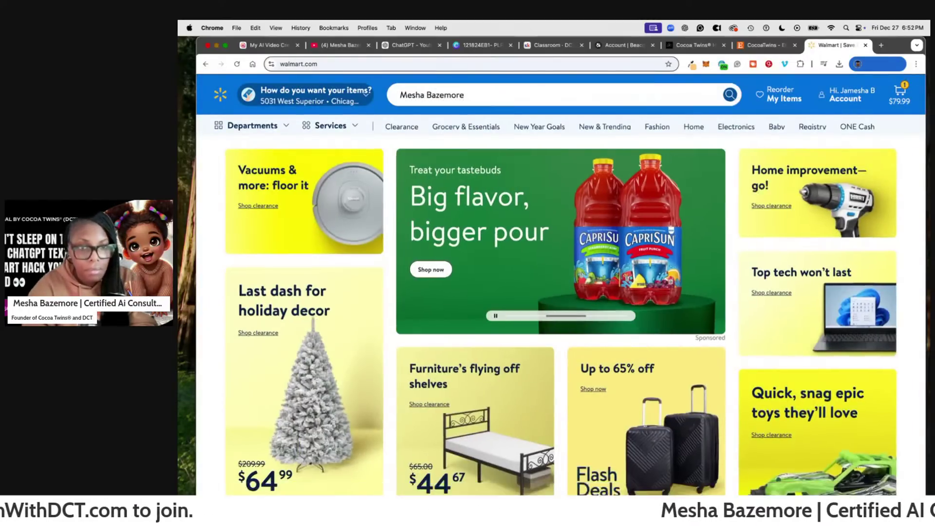
pyautogui.press('Return')
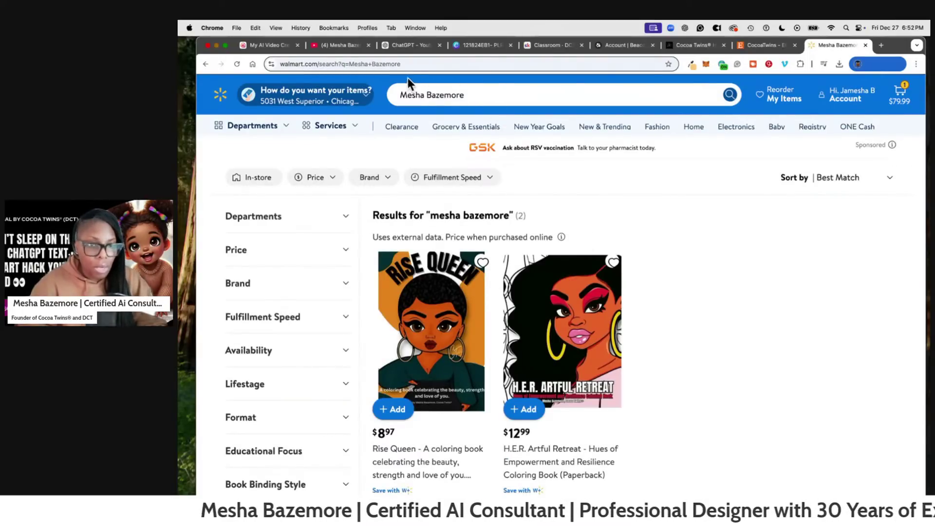
pyautogui.click(865, 45)
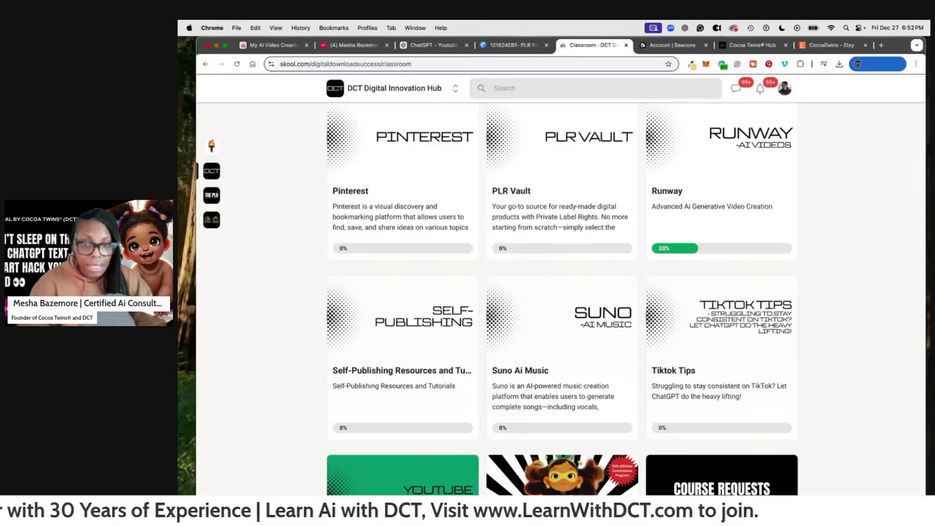
# - View the remaining classroom courses, including the second page of the course list, and return to page 1
pyautogui.scroll(-5, 431, 275)
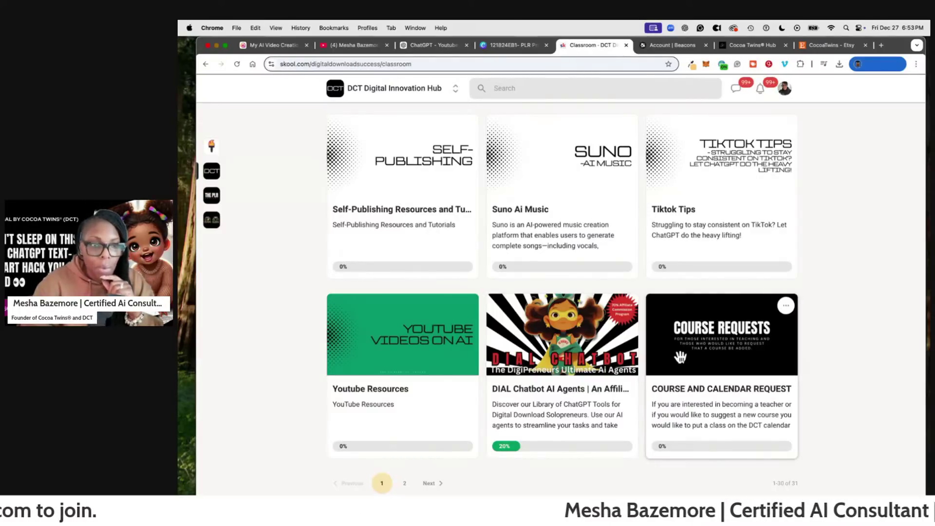
pyautogui.click(402, 483)
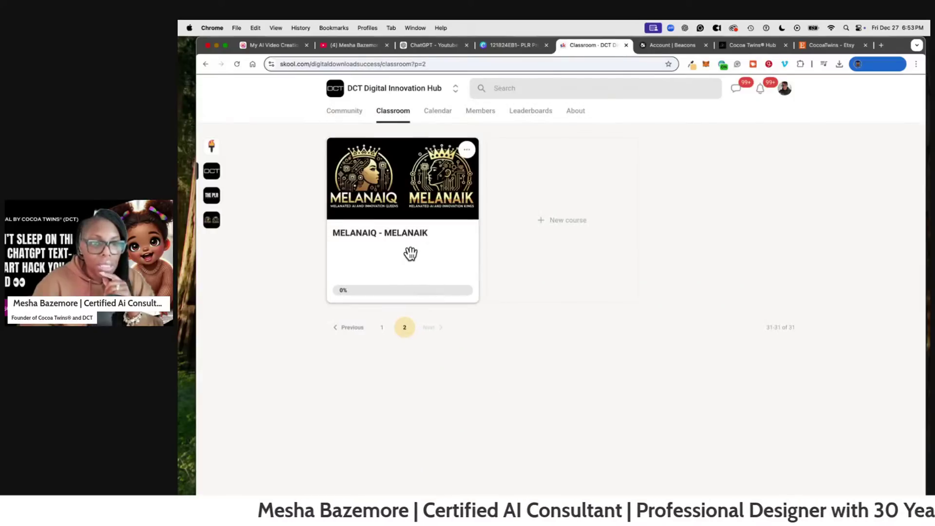
pyautogui.click(383, 327)
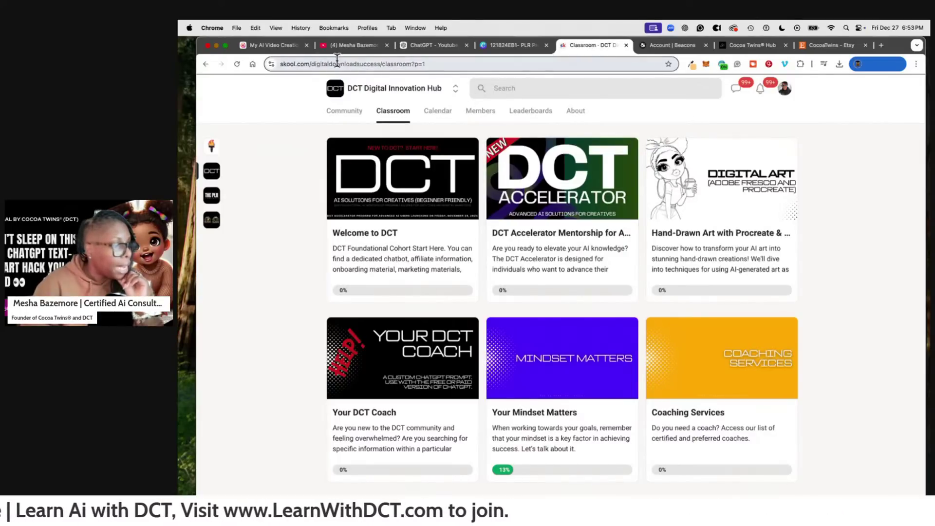
# - Switch to the CocoaTwins Etsy shop, replace its announcement with "Happy New Year!" and save it
pyautogui.click(826, 45)
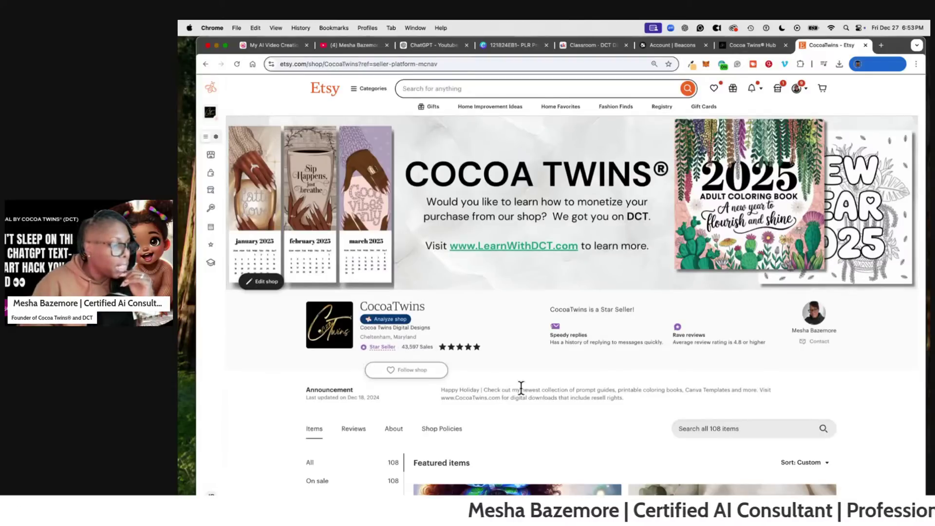
pyautogui.click(263, 282)
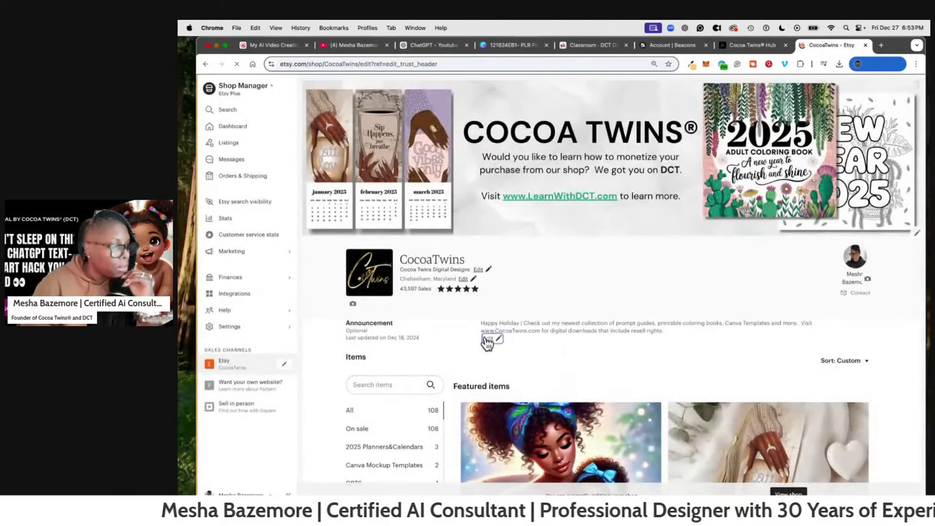
pyautogui.click(486, 339)
pyautogui.moveTo(708, 343); pyautogui.dragTo(498, 320)
pyautogui.write('Happy New Year')
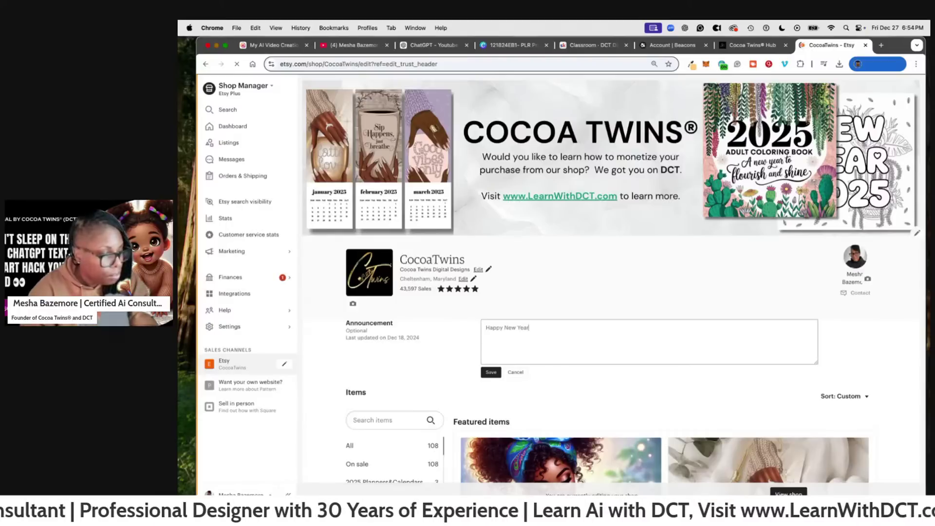
pyautogui.write('!')
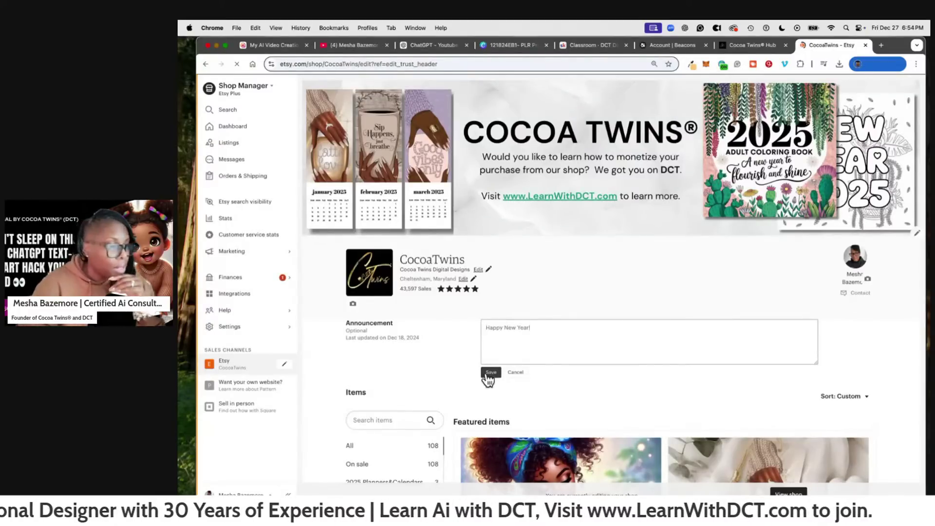
pyautogui.click(490, 373)
# - Find the Coffee First Printable Bookmark Bundle among the shop's items, open its listing and look through the product images
pyautogui.scroll(-4, 808, 363)
pyautogui.scroll(-1, 816, 366)
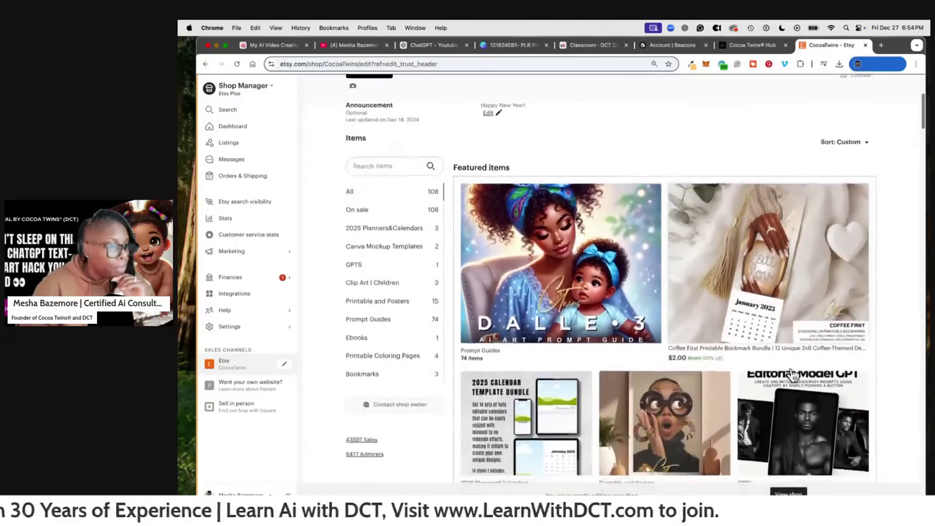
pyautogui.scroll(-2, 713, 353)
pyautogui.scroll(-5, 722, 361)
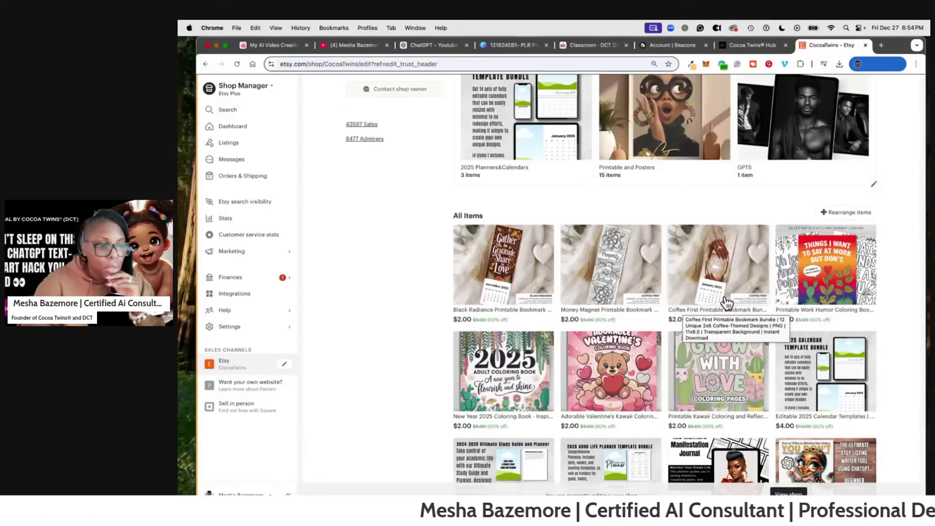
pyautogui.scroll(-3, 777, 298)
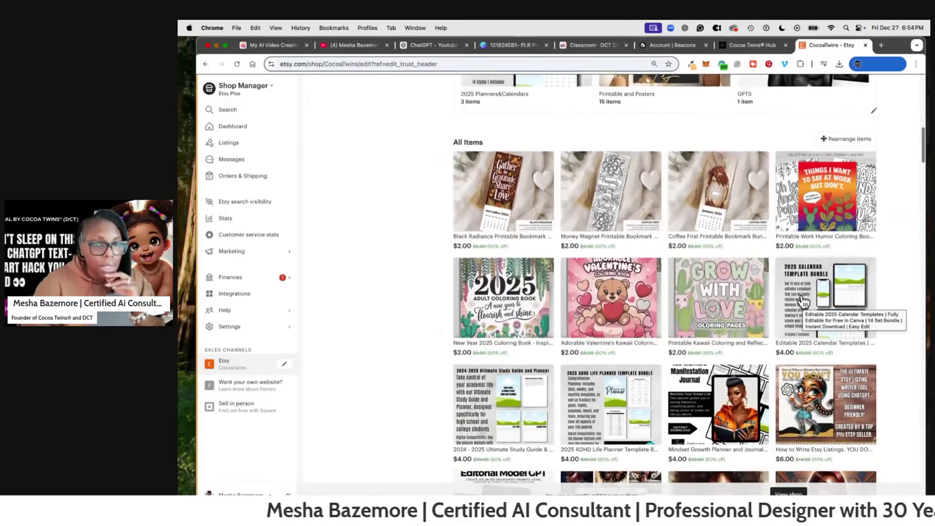
pyautogui.click(706, 236)
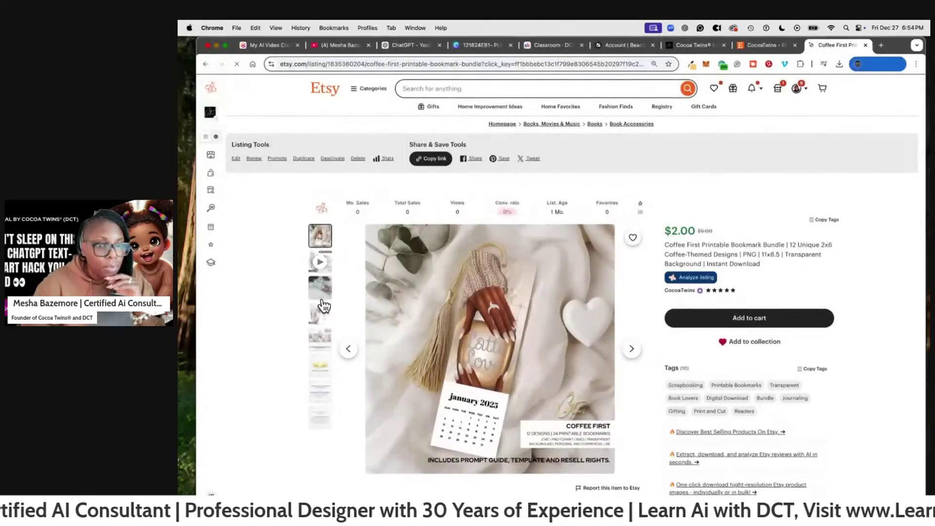
pyautogui.click(322, 295)
pyautogui.click(323, 314)
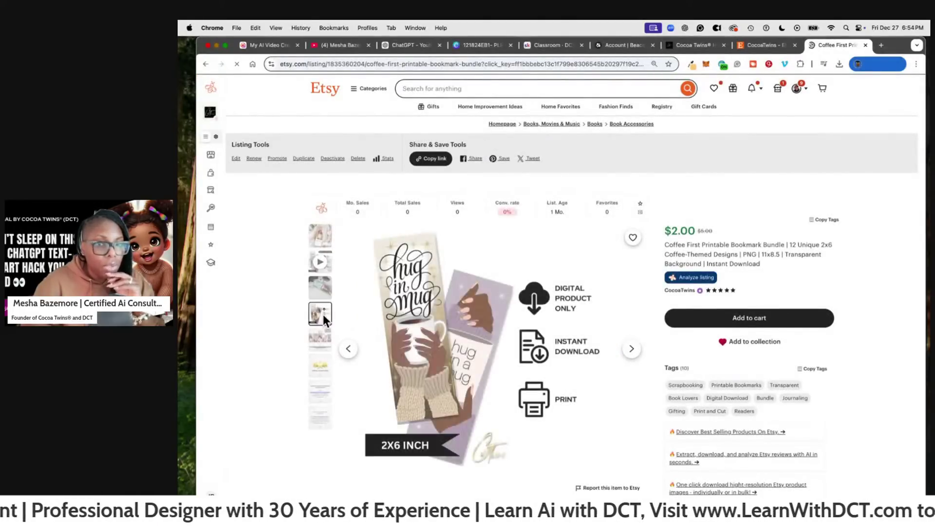
pyautogui.click(320, 340)
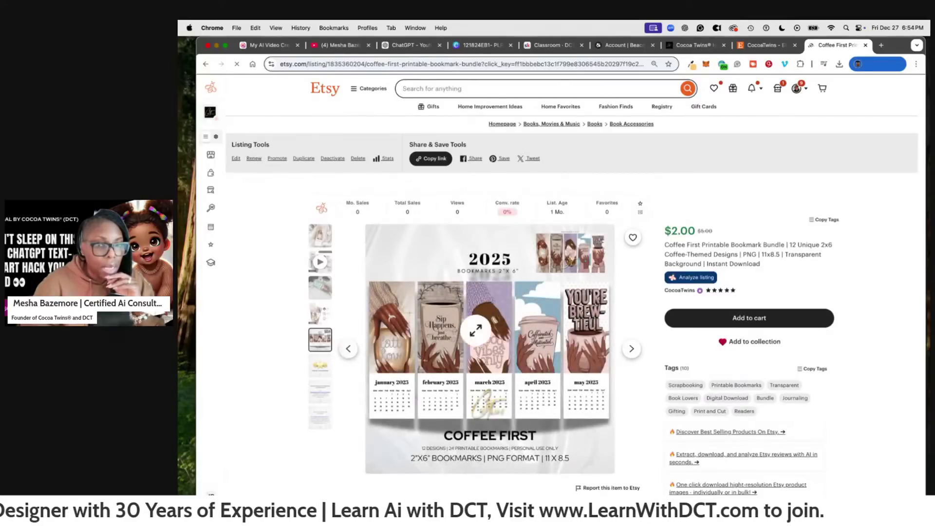
pyautogui.click(329, 373)
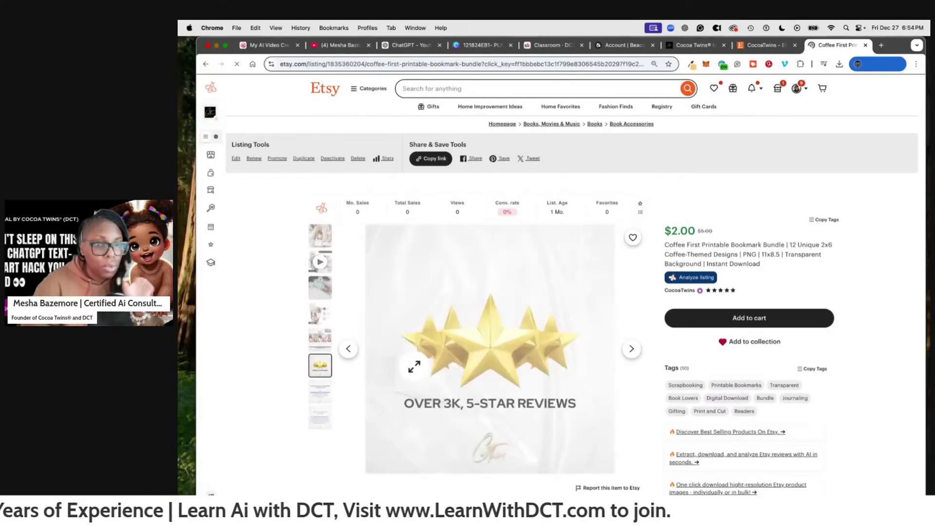
pyautogui.click(321, 392)
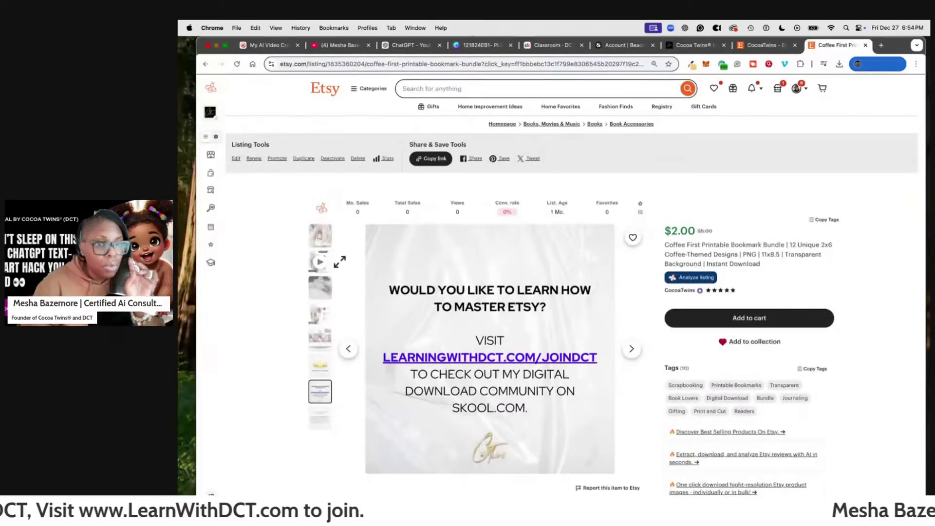
pyautogui.click(329, 241)
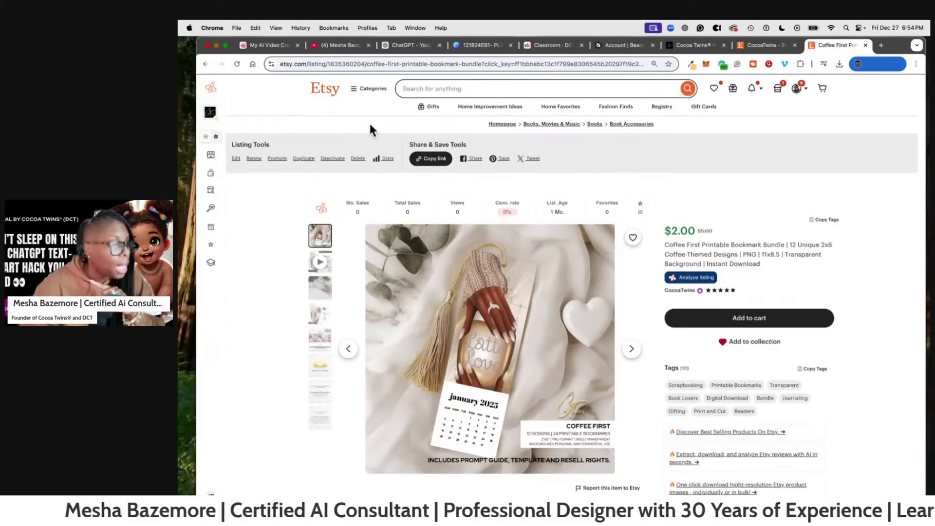
# - Open cocoatwins.com in a new tab and look through its homepage as far as the AI art prompt guides
pyautogui.click(681, 45)
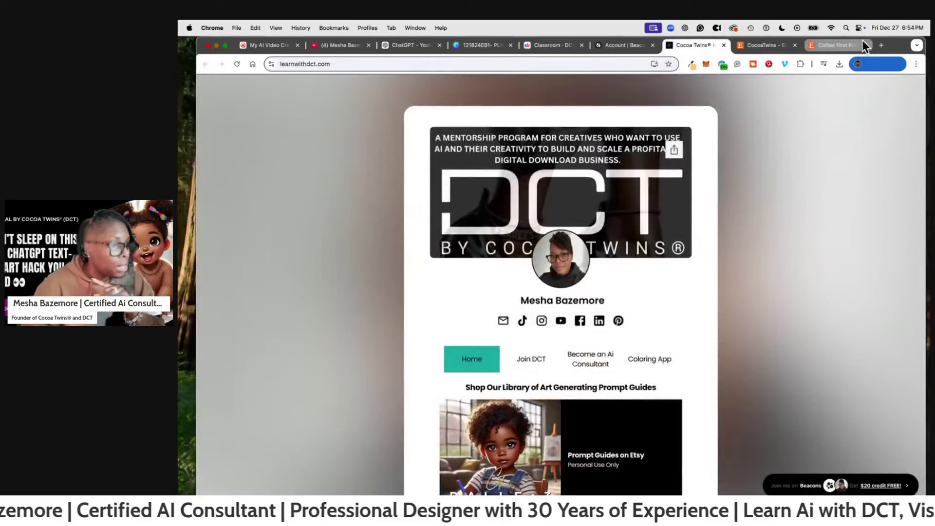
pyautogui.click(880, 45)
pyautogui.write('cocoatwins.com')
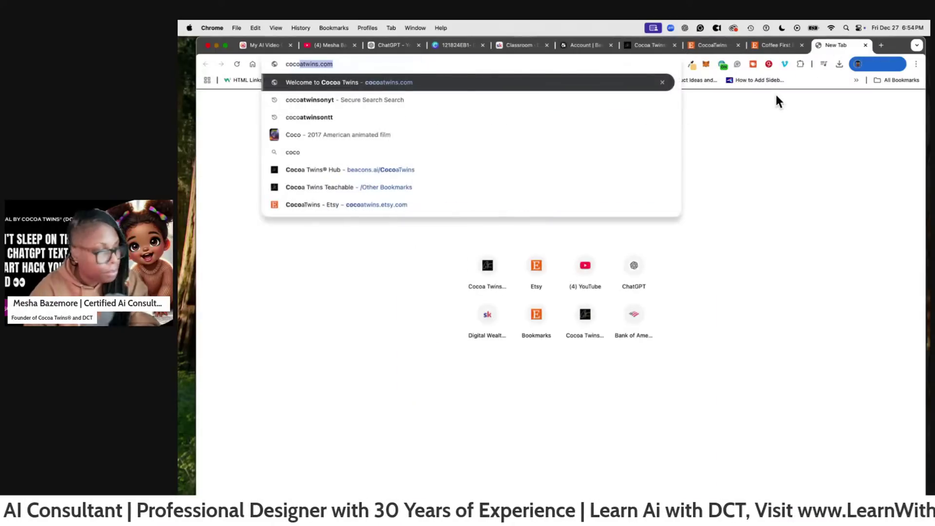
pyautogui.press('Return')
pyautogui.scroll(-7, 766, 195)
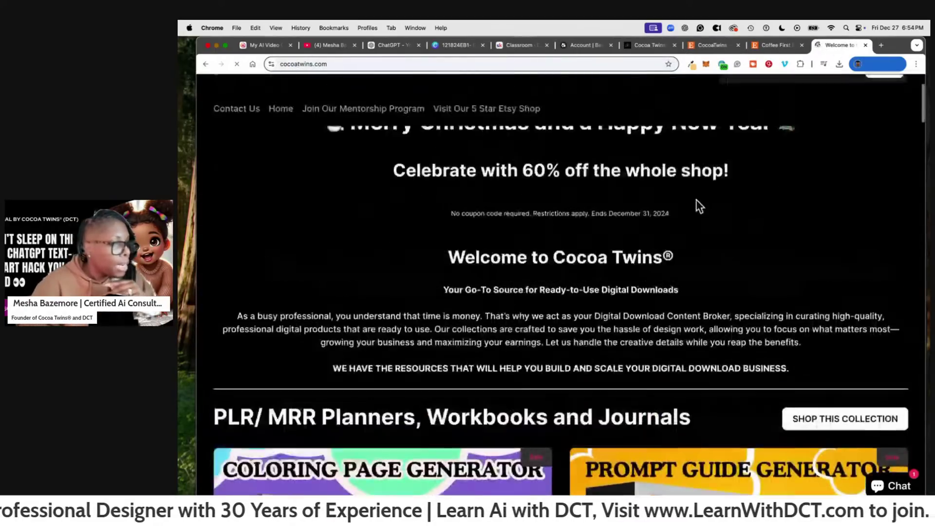
pyautogui.scroll(-15, 800, 244)
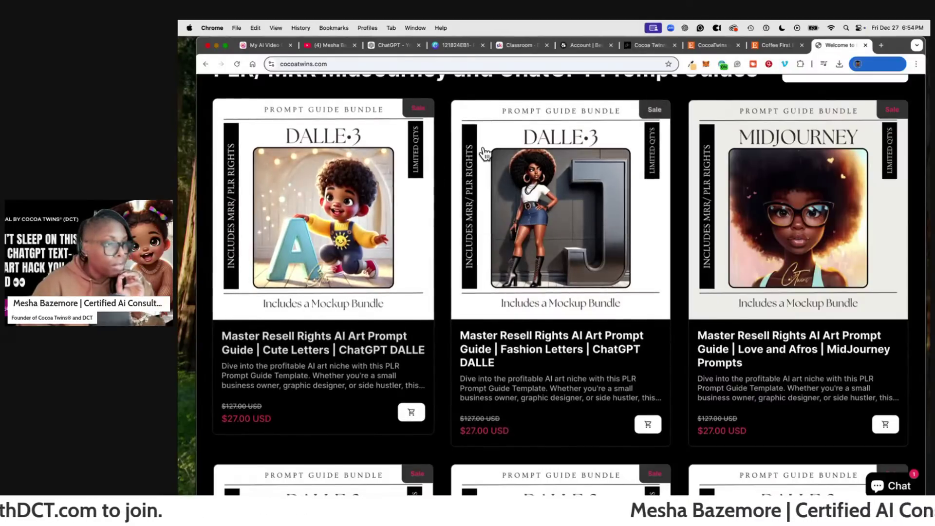
# - Close the Coffee First listing tab and review the Etsy shop's banner, featured items and full item list
pyautogui.click(757, 46)
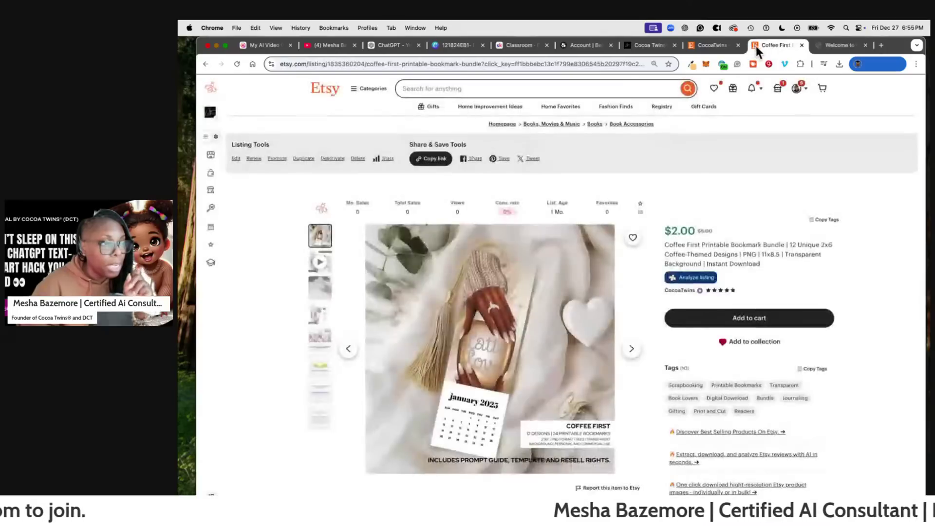
pyautogui.click(801, 45)
pyautogui.click(712, 45)
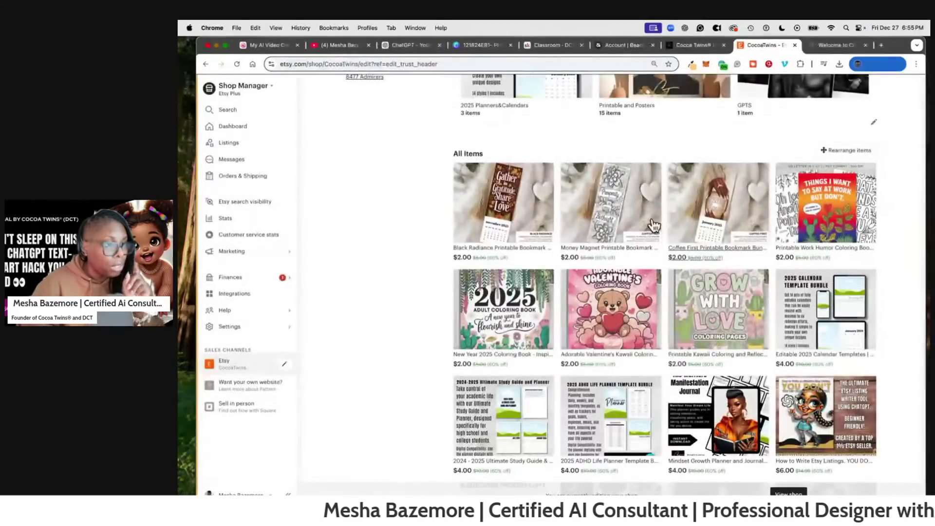
pyautogui.click(829, 44)
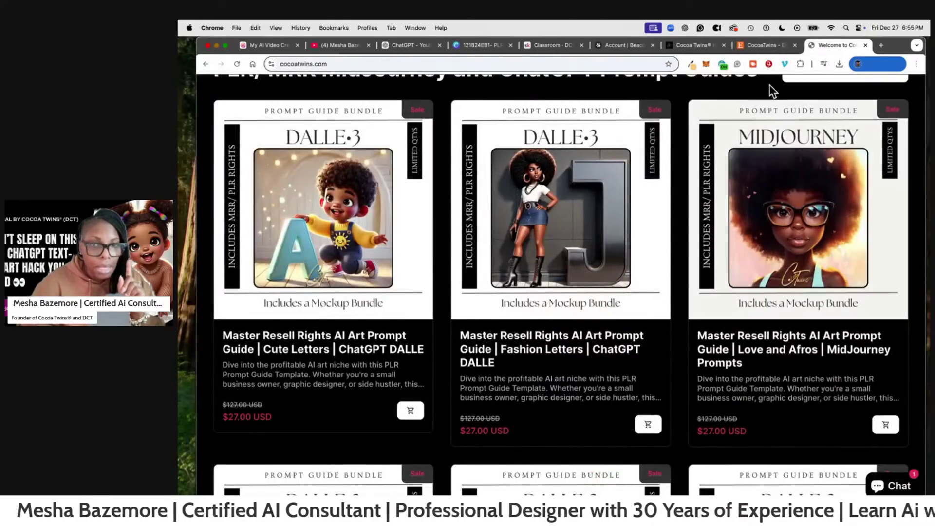
pyautogui.click(763, 48)
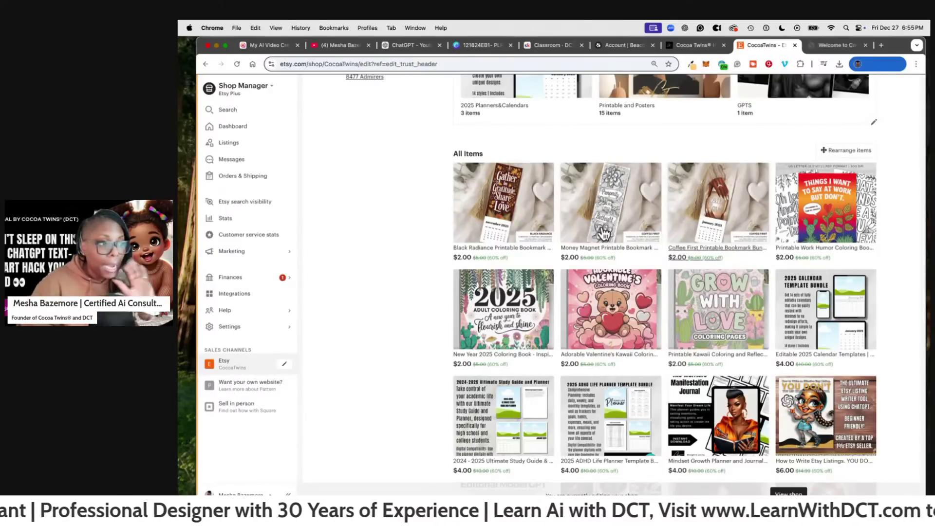
pyautogui.scroll(10, 662, 245)
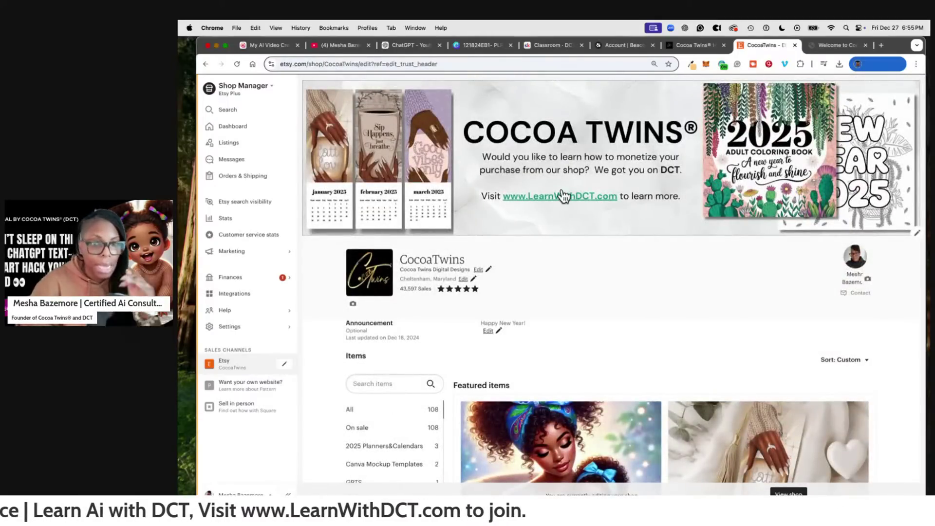
pyautogui.scroll(-8, 642, 239)
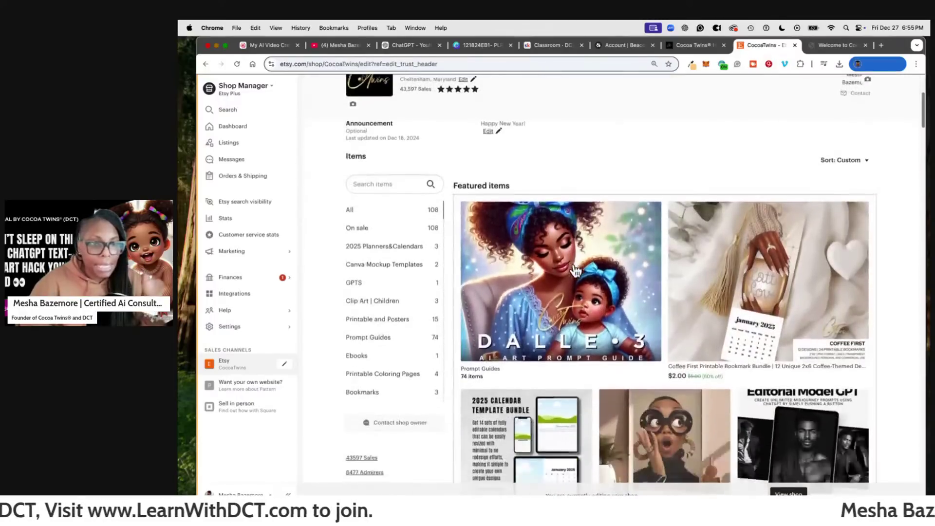
pyautogui.scroll(-4, 578, 277)
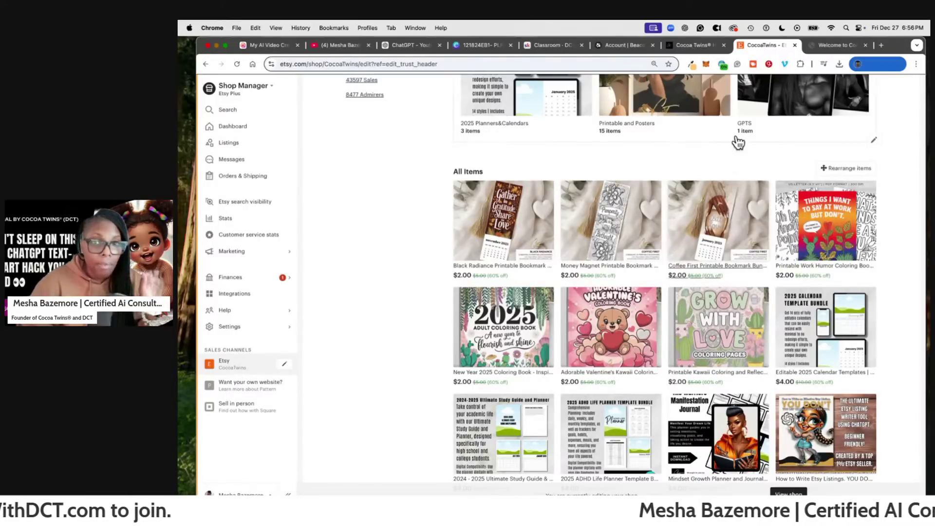
# - Examine the planner, prompt guide and PLR ebook collections on the cocoatwins.com homepage, and return to the Etsy shop editor
pyautogui.click(824, 46)
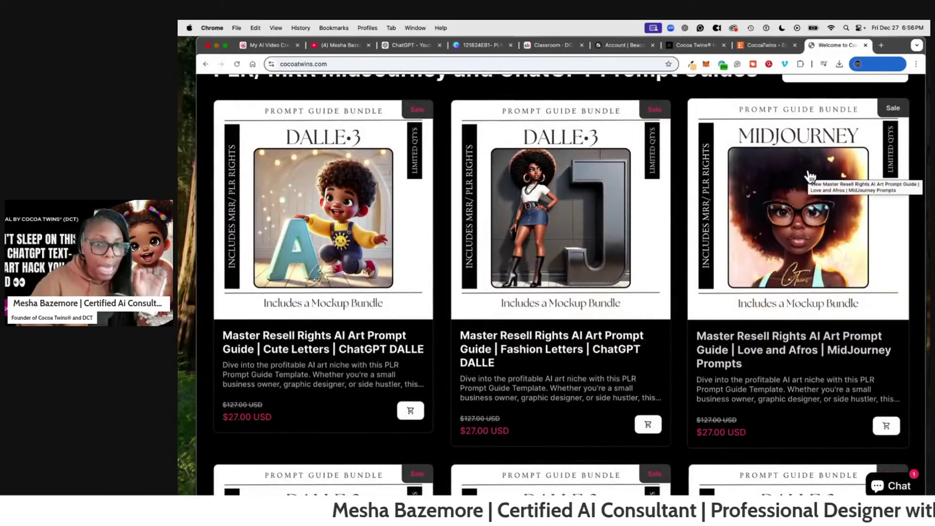
pyautogui.scroll(15, 810, 176)
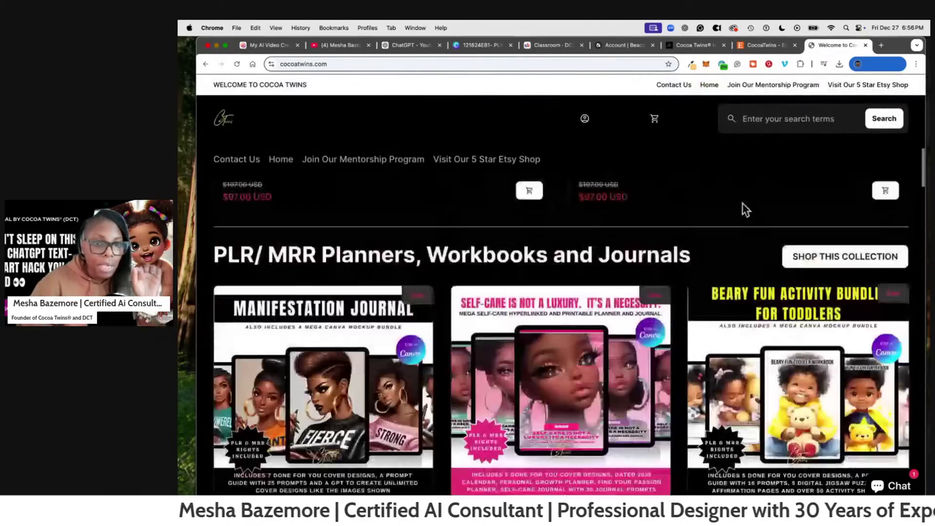
pyautogui.scroll(10, 749, 207)
pyautogui.scroll(-10, 750, 214)
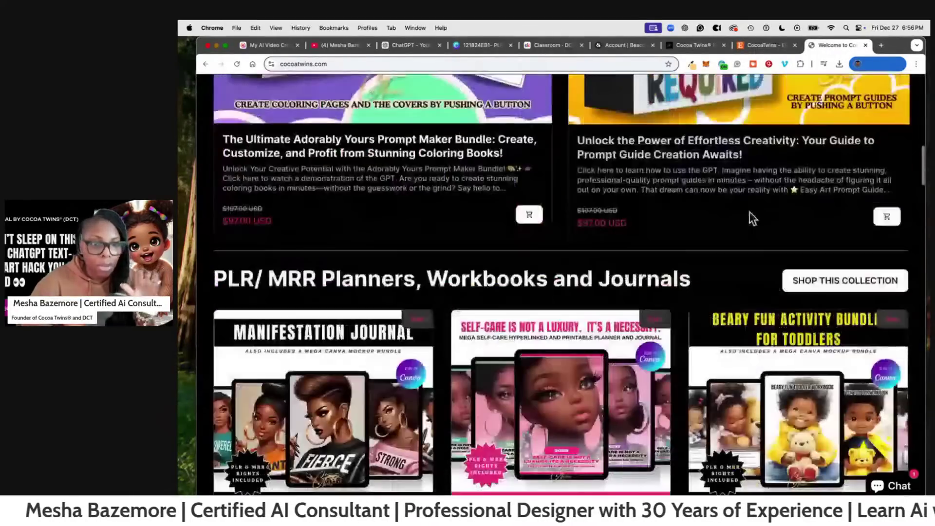
pyautogui.scroll(-9, 752, 218)
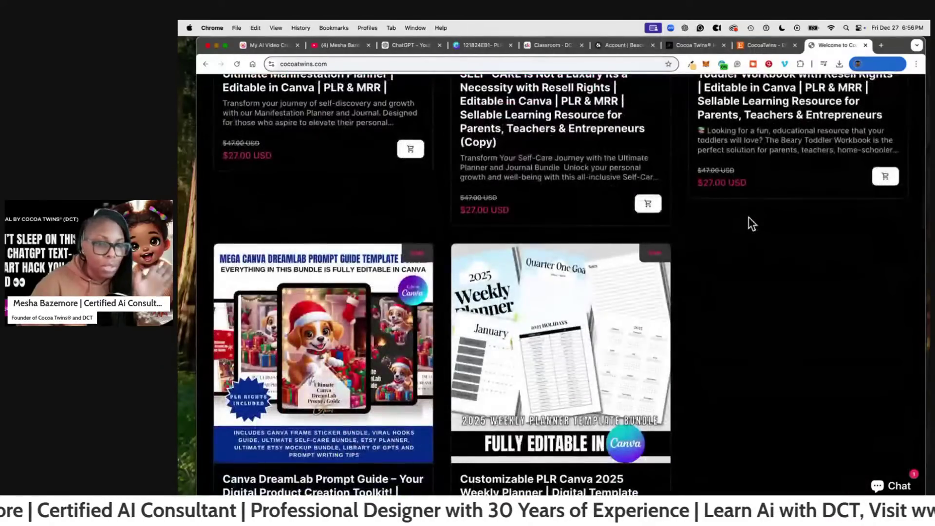
pyautogui.scroll(-15, 752, 223)
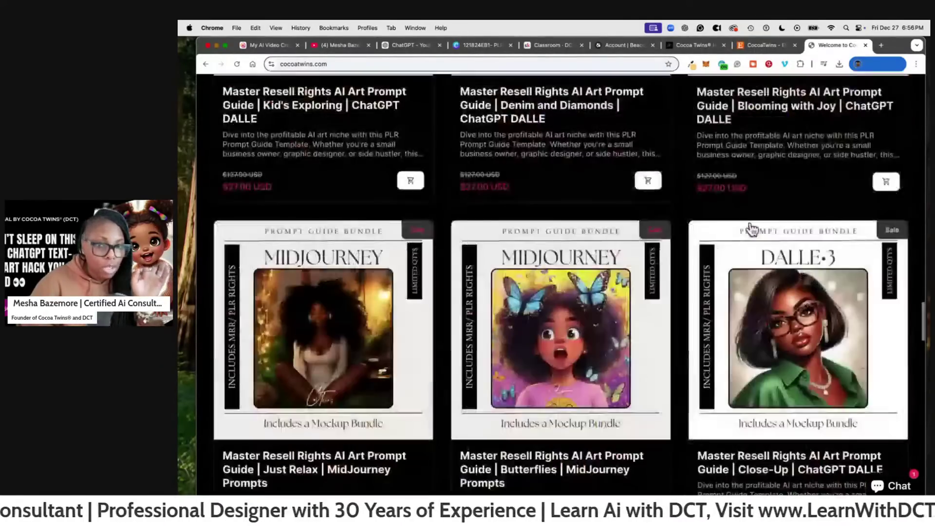
pyautogui.scroll(-10, 750, 228)
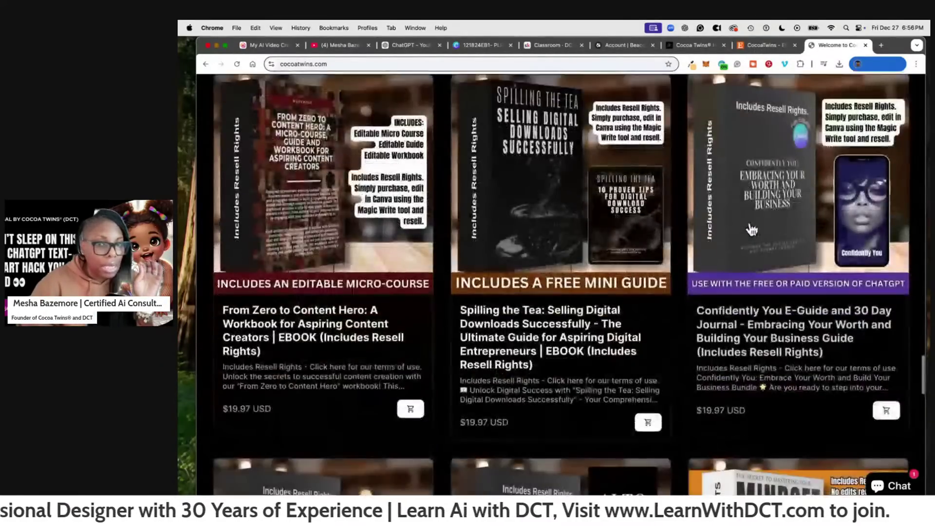
pyautogui.scroll(-12, 753, 228)
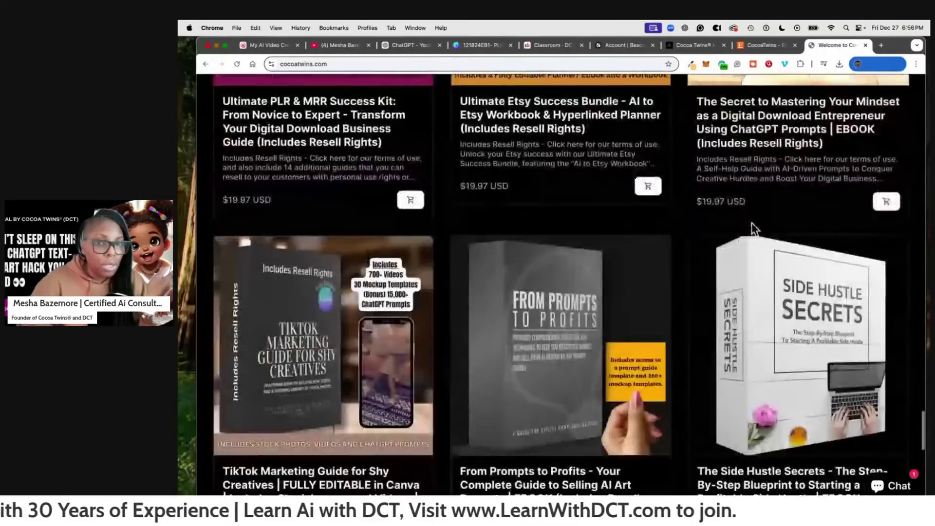
pyautogui.scroll(-10, 750, 228)
pyautogui.scroll(15, 751, 223)
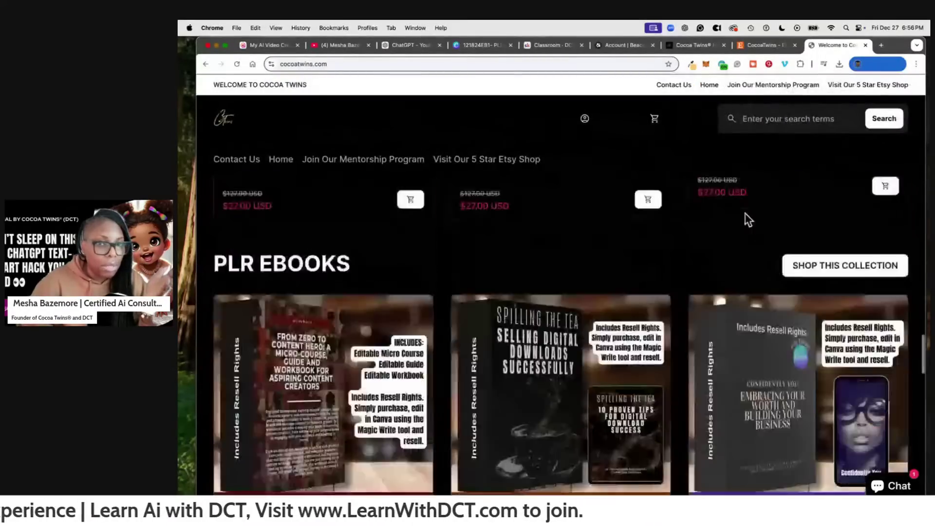
pyautogui.scroll(15, 748, 220)
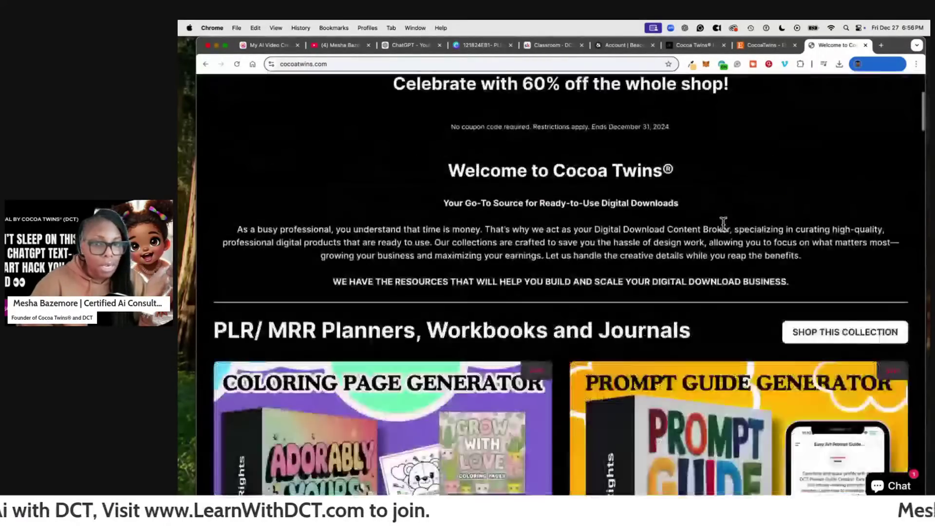
pyautogui.scroll(10, 723, 223)
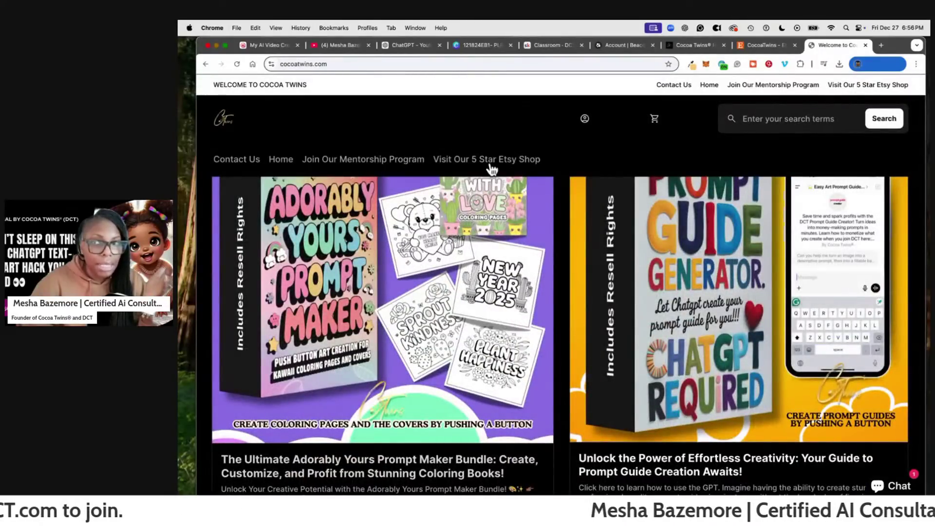
pyautogui.click(774, 49)
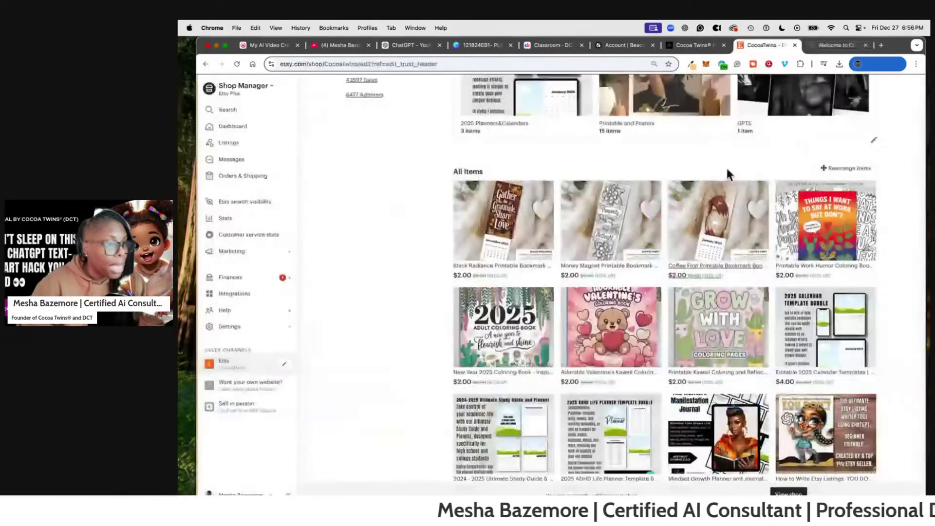
# - Open the New Year 2025 Coloring Book listing, view its second product image, glance at the Prompt Guide Generator page and close the listing tab
pyautogui.click(518, 341)
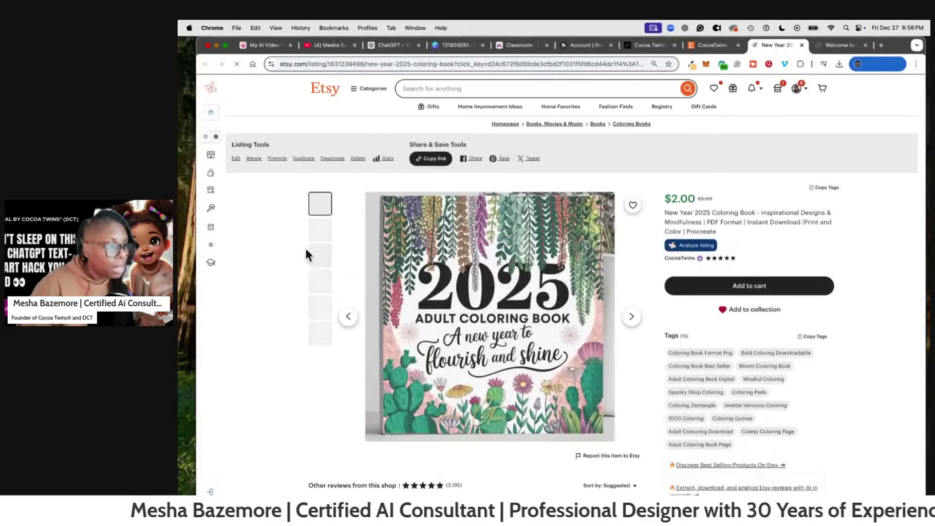
pyautogui.click(323, 262)
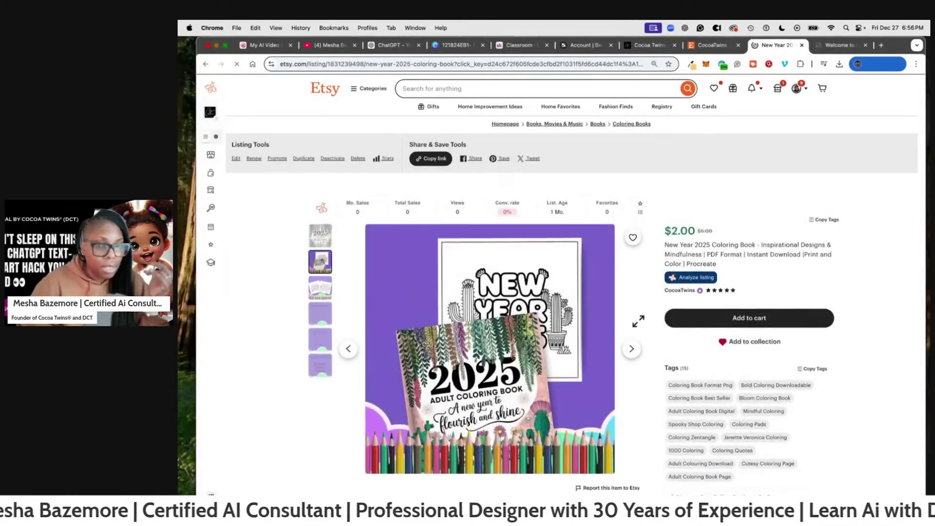
pyautogui.click(840, 45)
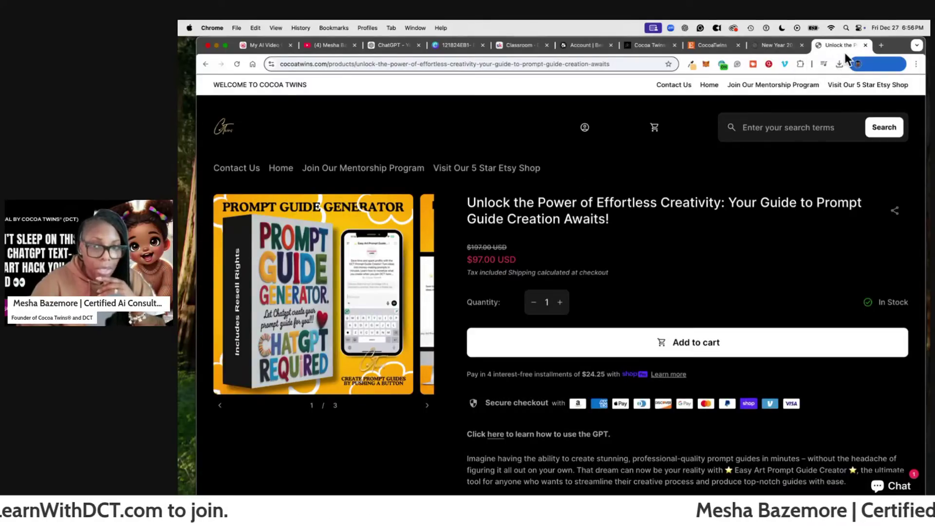
pyautogui.click(778, 49)
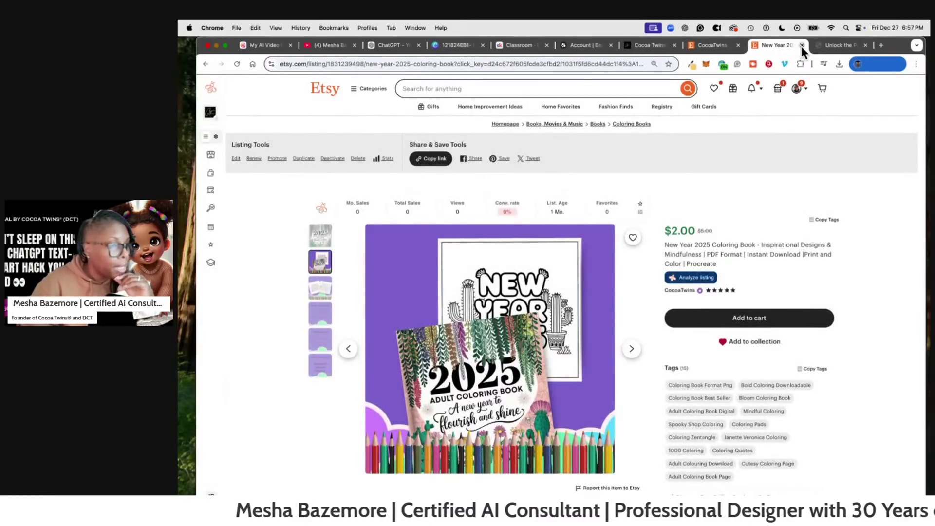
pyautogui.click(802, 46)
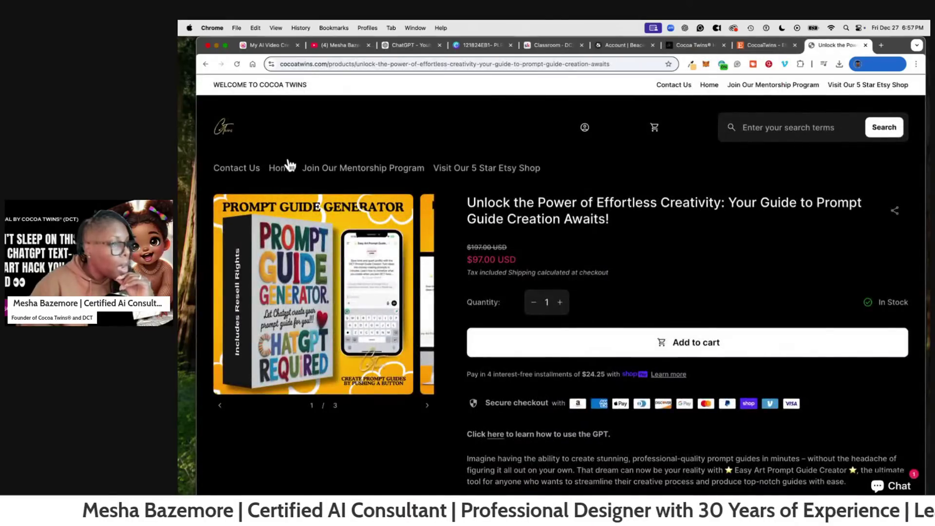
# - Return to the cocoatwins.com homepage and look through the generator products and the PLR/MRR planners, workbooks and journals
pyautogui.click(222, 129)
pyautogui.scroll(-5, 677, 289)
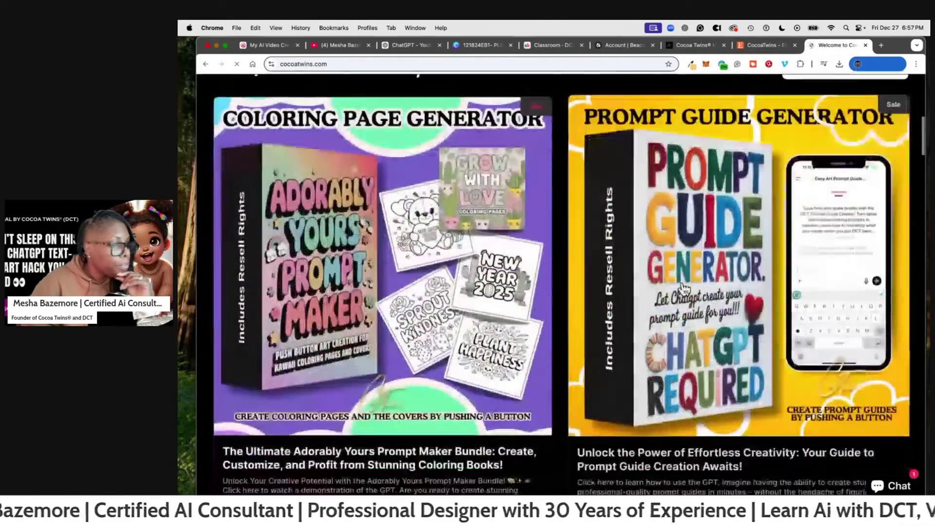
pyautogui.scroll(-8, 684, 288)
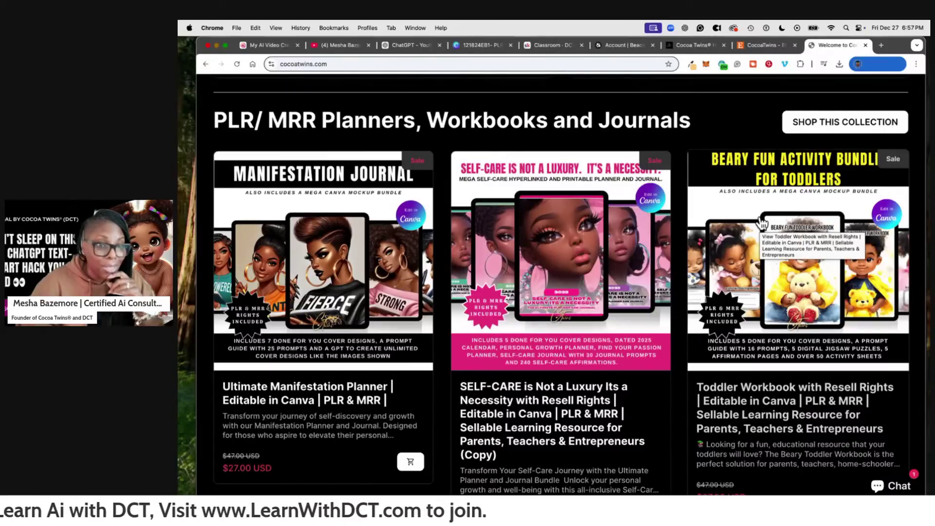
pyautogui.scroll(-6, 762, 223)
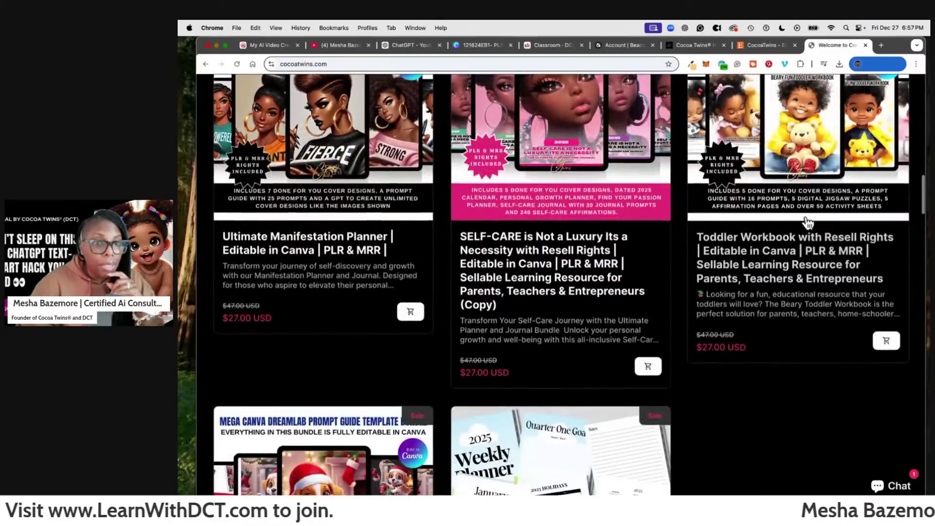
pyautogui.scroll(-1, 397, 284)
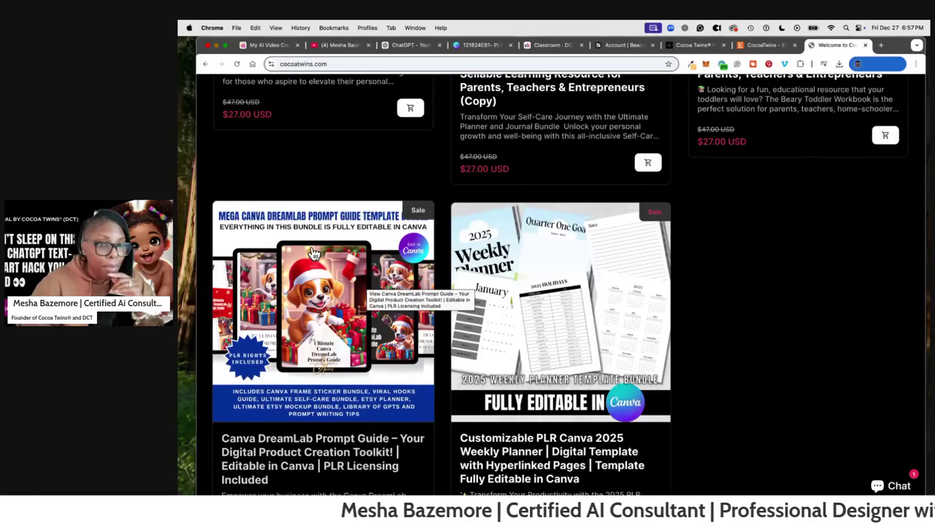
pyautogui.scroll(-3, 314, 253)
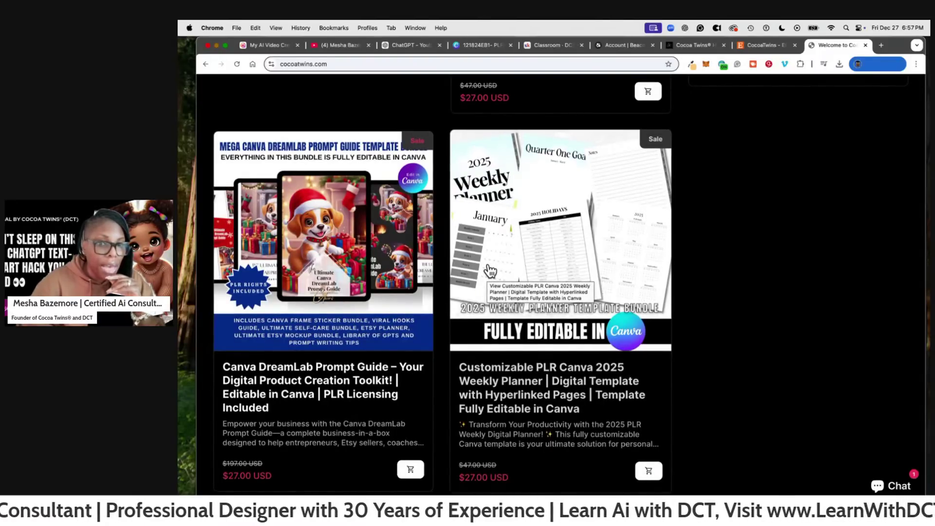
# - Review the Master Resell Rights AI art prompt guides and the resell-rights ebooks on the homepage, ending back at the letter prompt guides
pyautogui.scroll(-15, 489, 270)
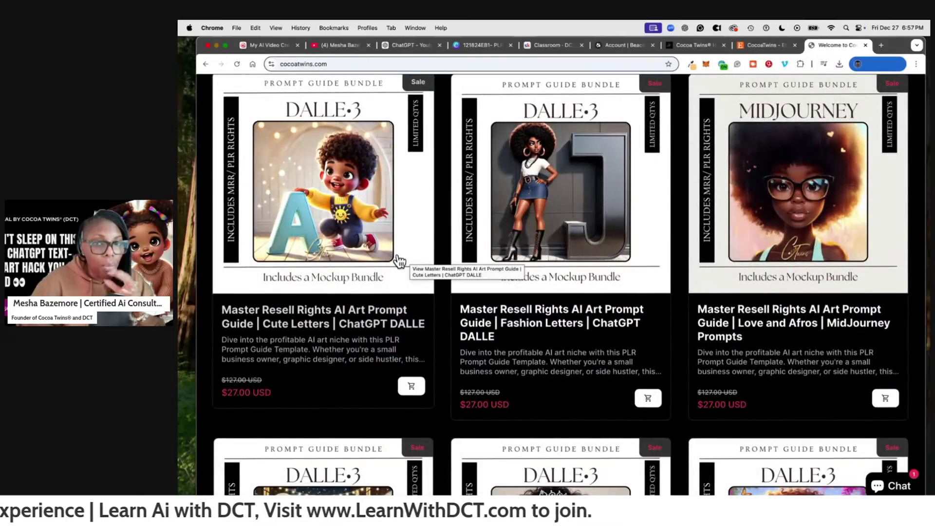
pyautogui.scroll(-5, 683, 270)
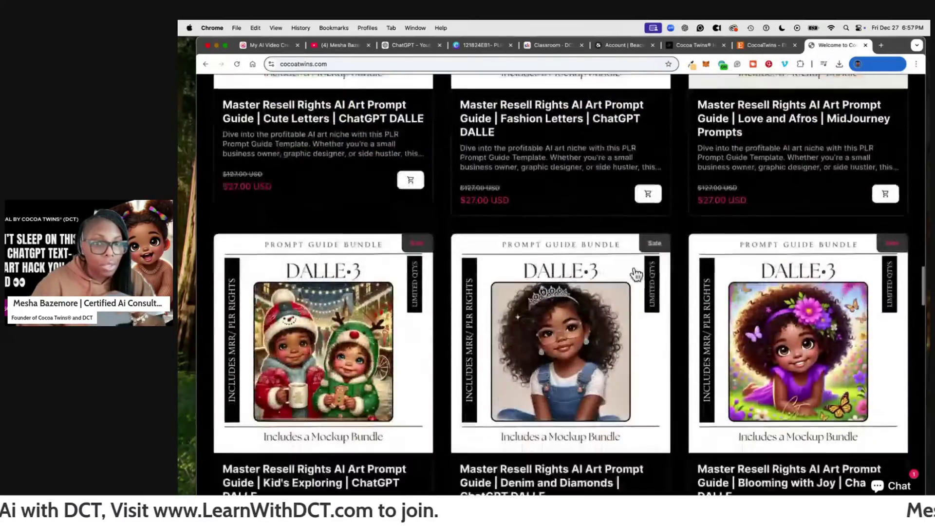
pyautogui.scroll(-20, 564, 278)
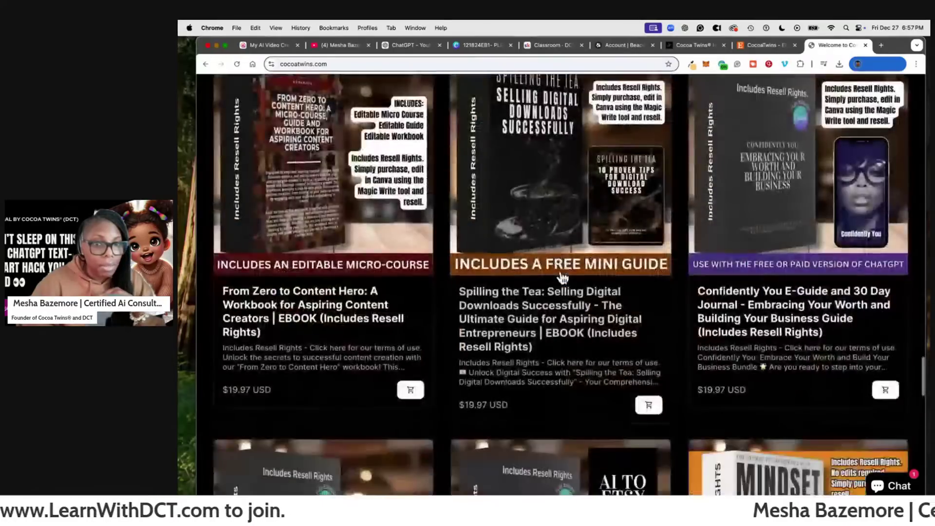
pyautogui.scroll(20, 565, 279)
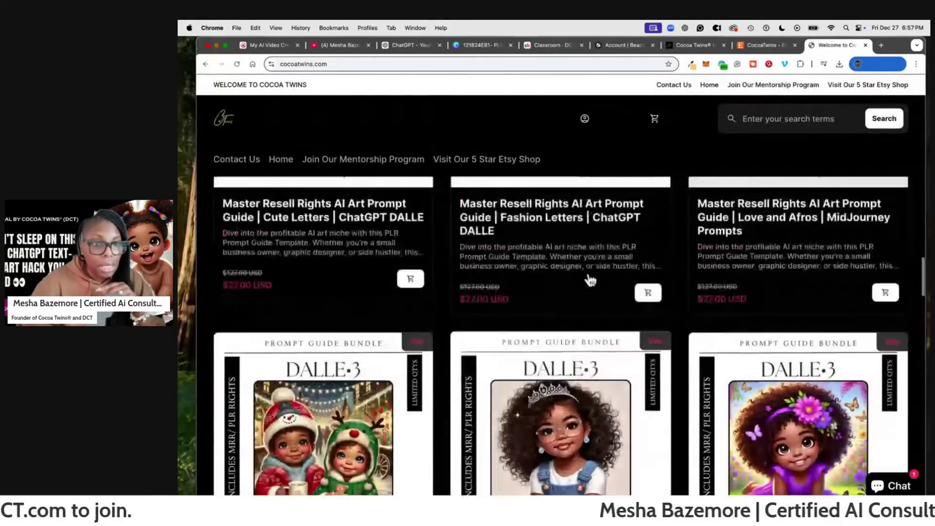
pyautogui.scroll(4, 574, 283)
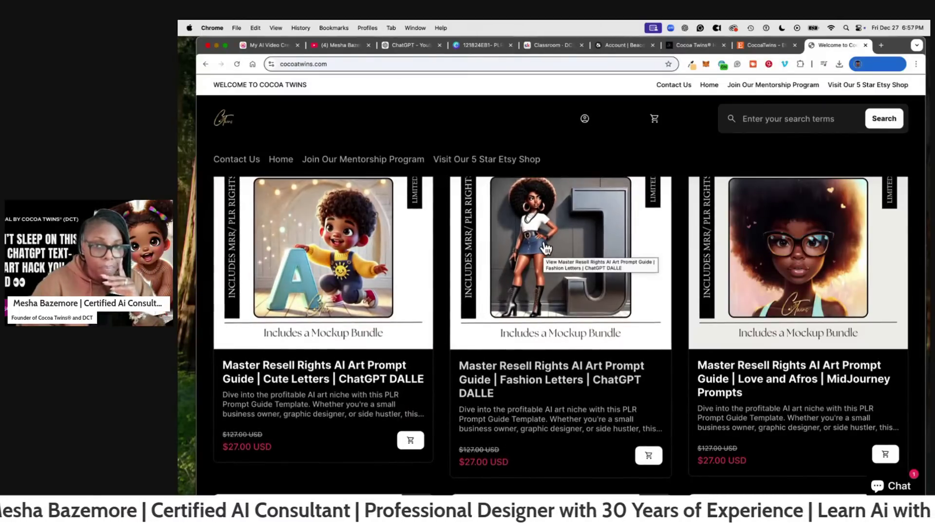
# - Switch to the CocoaTwins Etsy shop editor and look through the first page of items, including the Entire Shop Prompt Guide Bundle
pyautogui.click(760, 48)
pyautogui.scroll(-10, 750, 263)
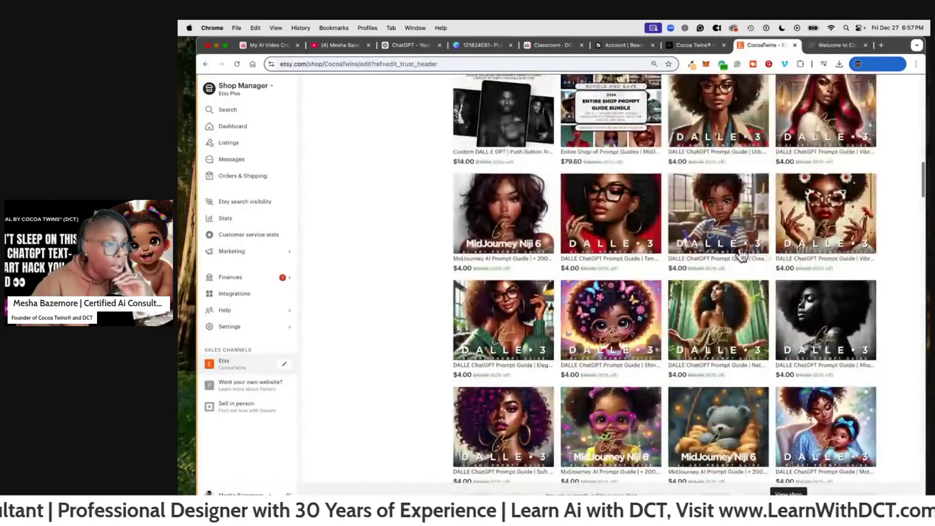
pyautogui.scroll(2, 743, 253)
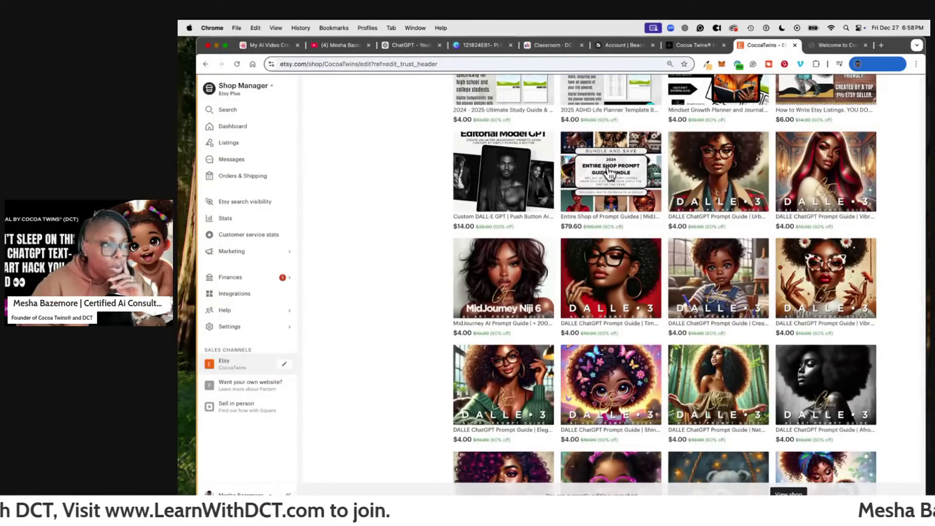
pyautogui.scroll(-3, 609, 175)
pyautogui.scroll(-5, 839, 269)
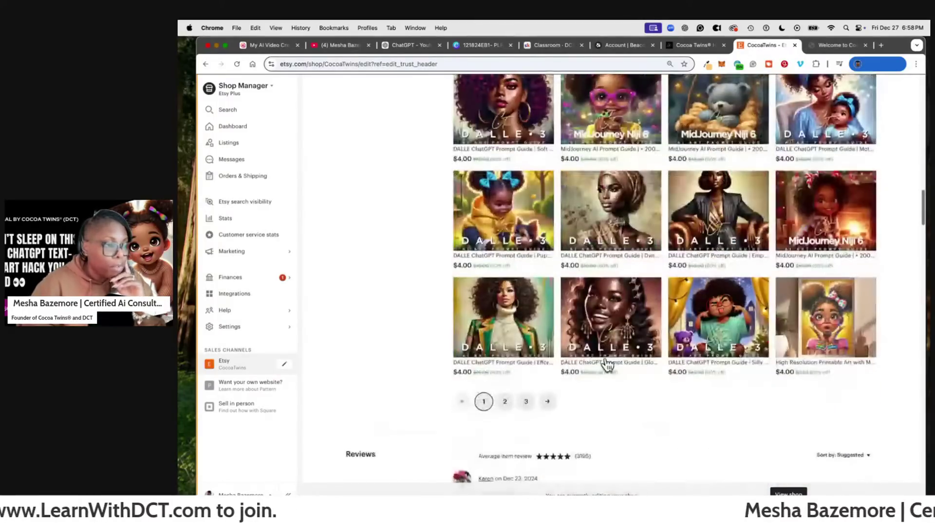
# - Browse pages 2 and 3 of the Etsy shop's items as far as the MidJourney T-shirt mockup prompt guides
pyautogui.click(505, 402)
pyautogui.scroll(-10, 835, 329)
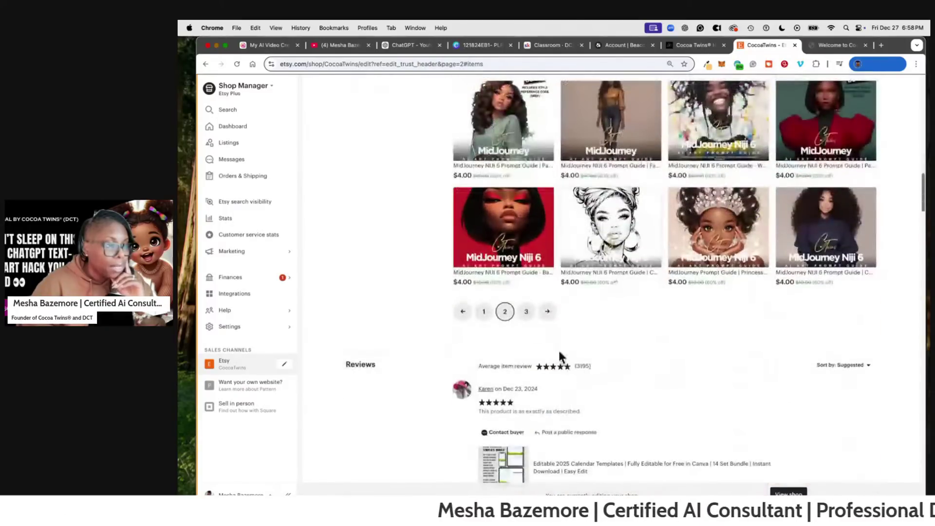
pyautogui.click(526, 312)
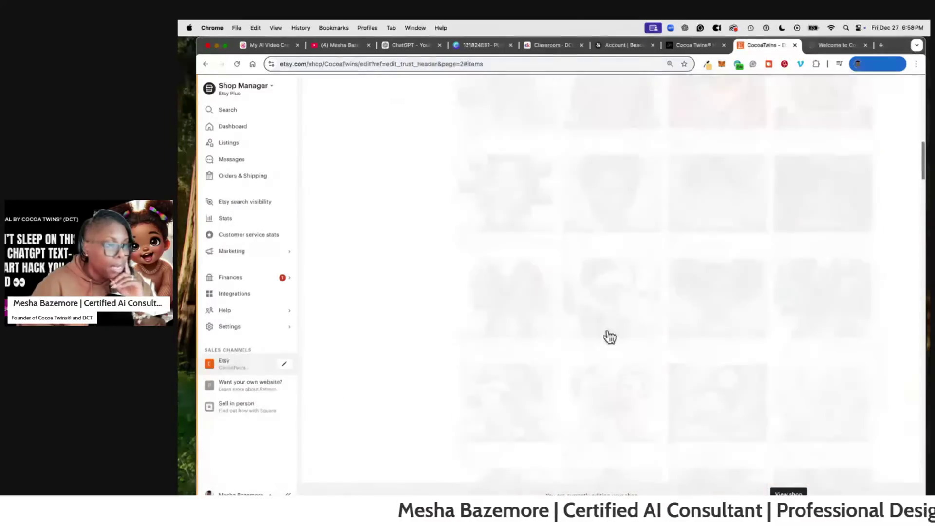
pyautogui.scroll(-6, 850, 341)
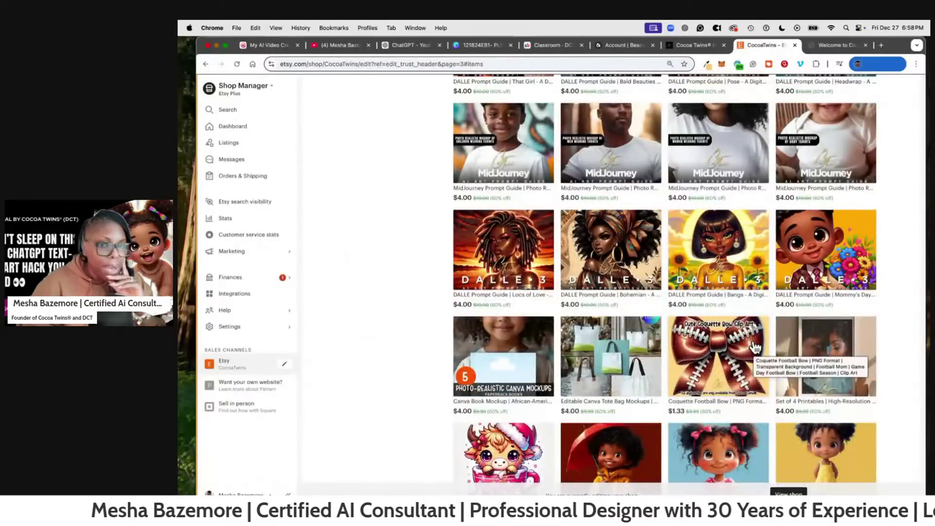
pyautogui.scroll(-3, 776, 349)
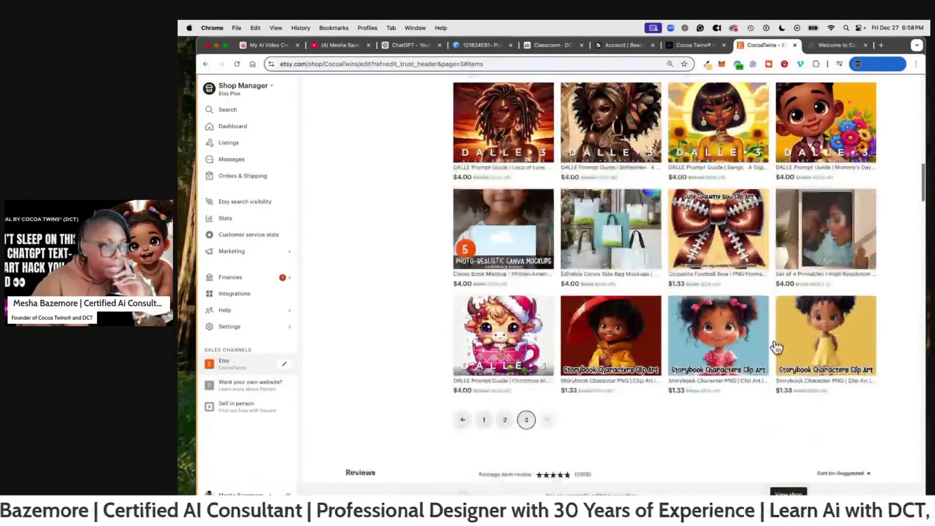
pyautogui.scroll(5, 777, 349)
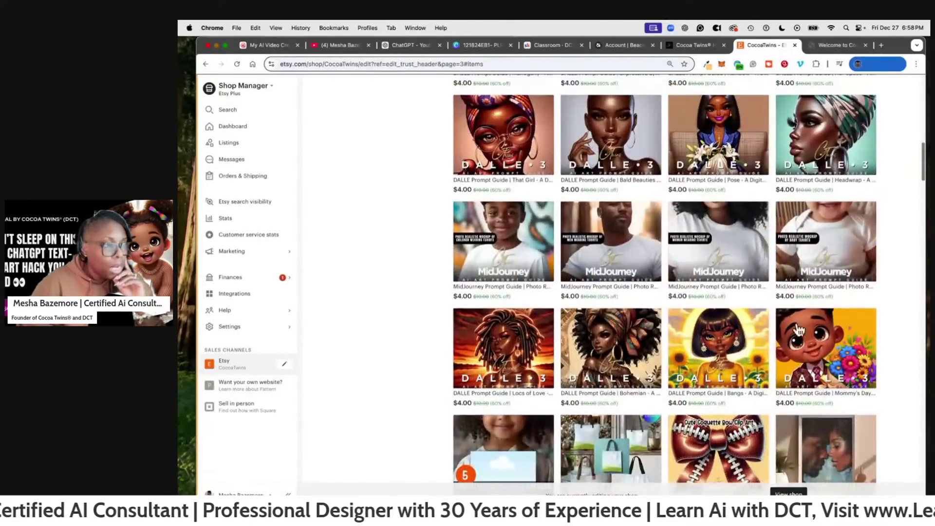
# - Open the children's, men's, women's and baby T-shirt MidJourney prompt guide listings one after another, closing each after viewing it
pyautogui.click(485, 234)
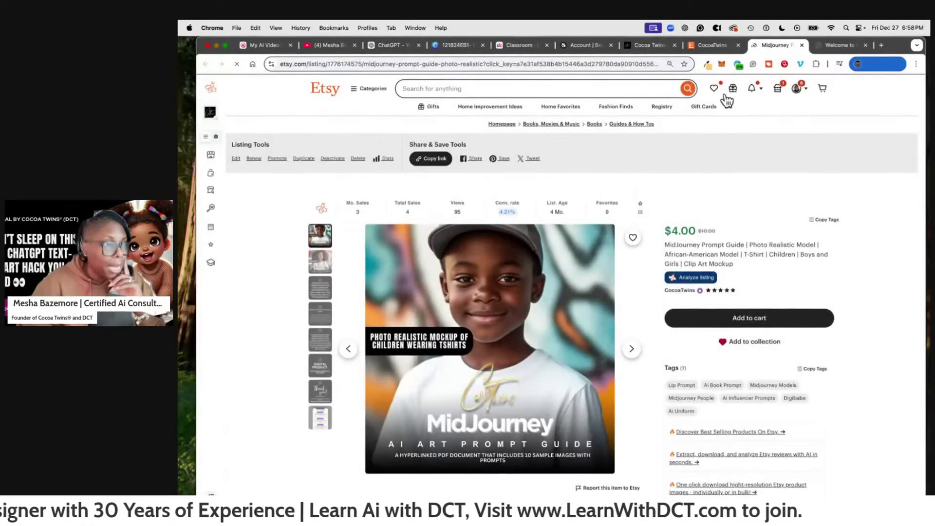
pyautogui.click(801, 44)
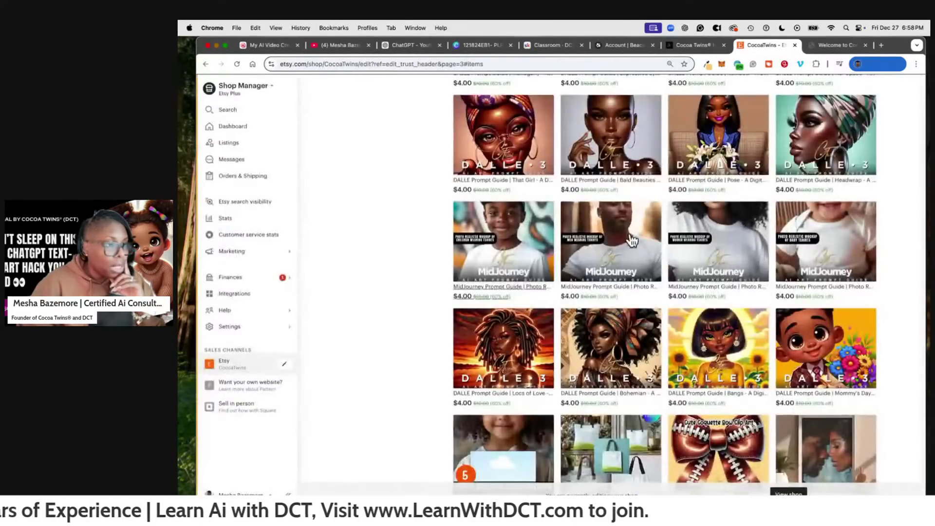
pyautogui.click(734, 261)
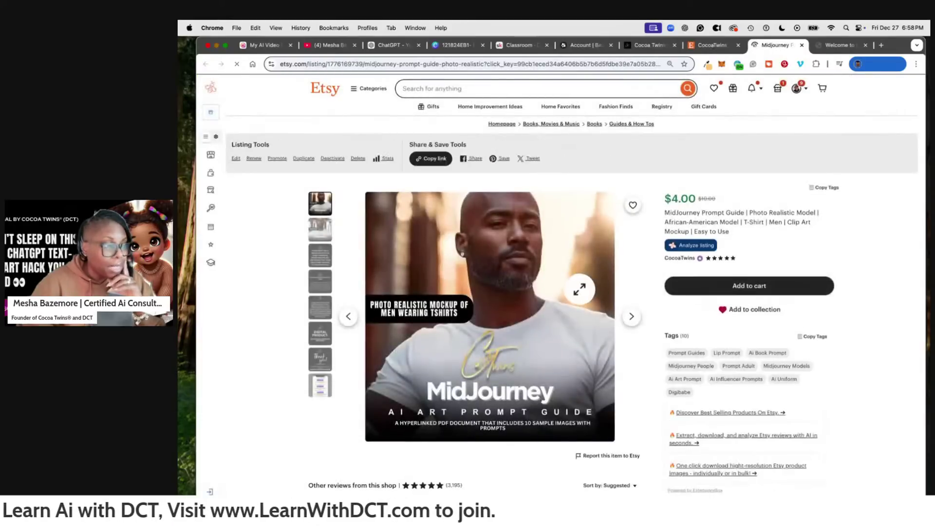
pyautogui.click(801, 44)
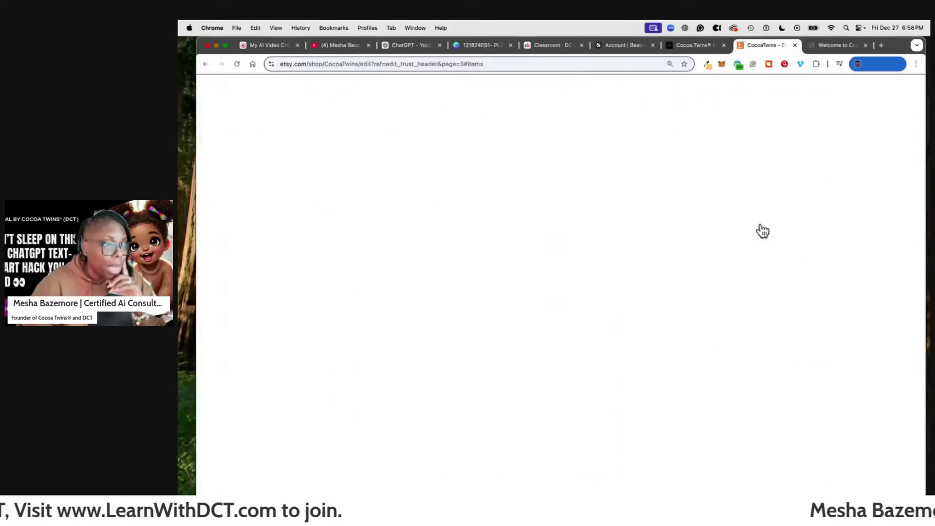
pyautogui.click(774, 235)
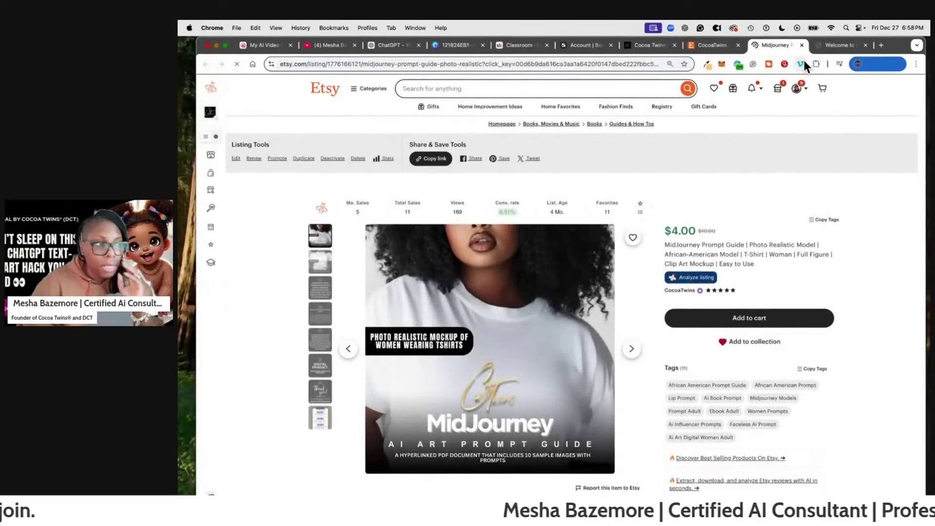
pyautogui.click(802, 45)
pyautogui.click(823, 225)
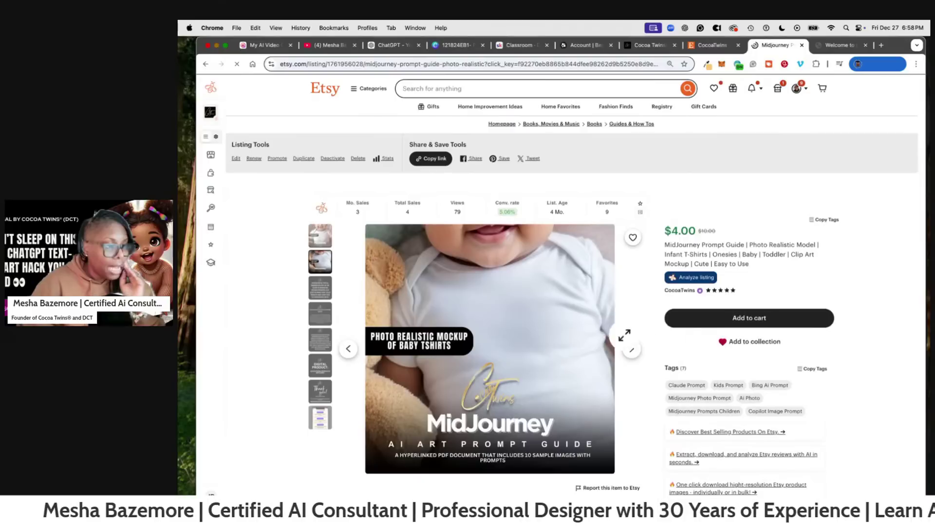
pyautogui.click(801, 44)
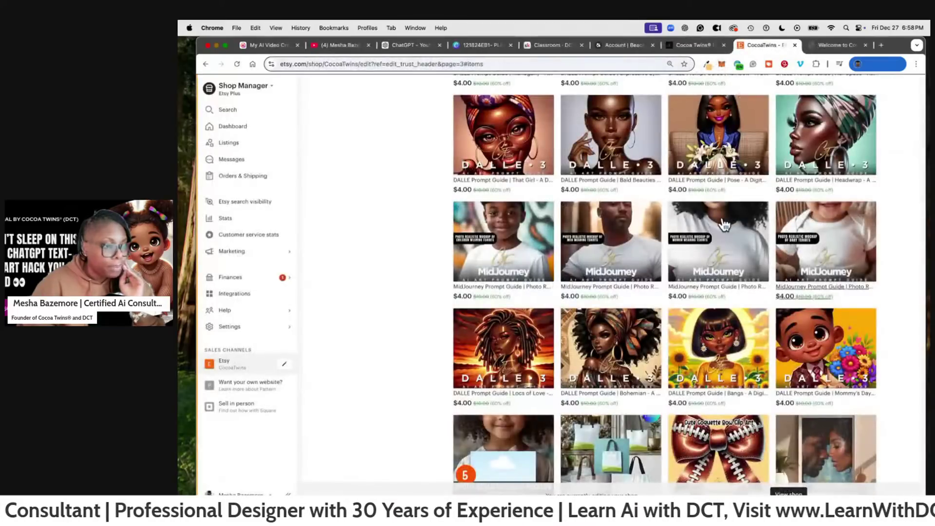
# - Look over the remaining page 3 items and the Etsy shop banner, and compare the Etsy shop with the cocoatwins.com homepage
pyautogui.scroll(-5, 813, 249)
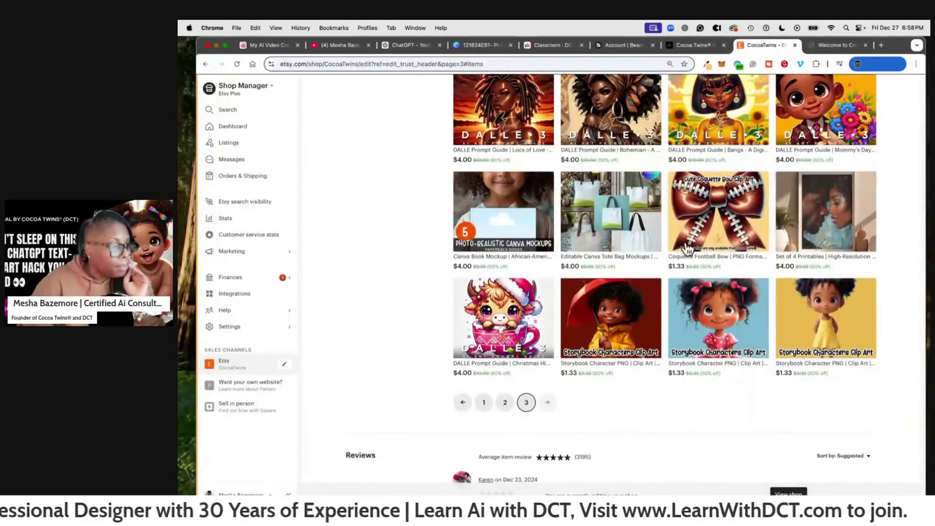
pyautogui.scroll(10, 687, 249)
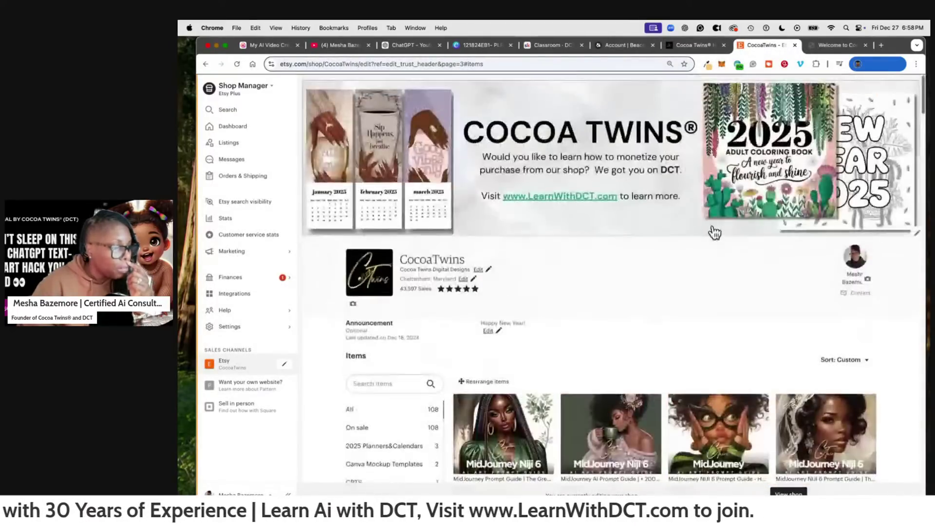
pyautogui.click(696, 46)
pyautogui.click(812, 46)
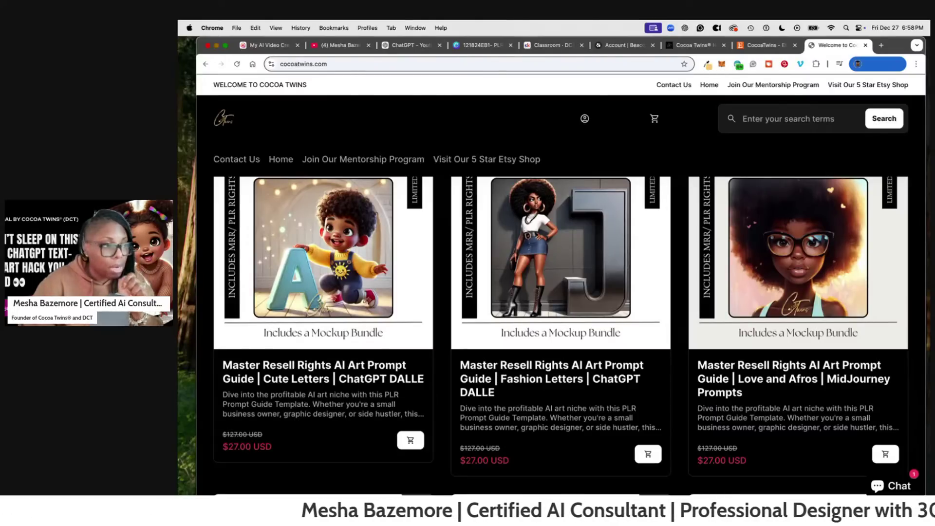
pyautogui.click(767, 45)
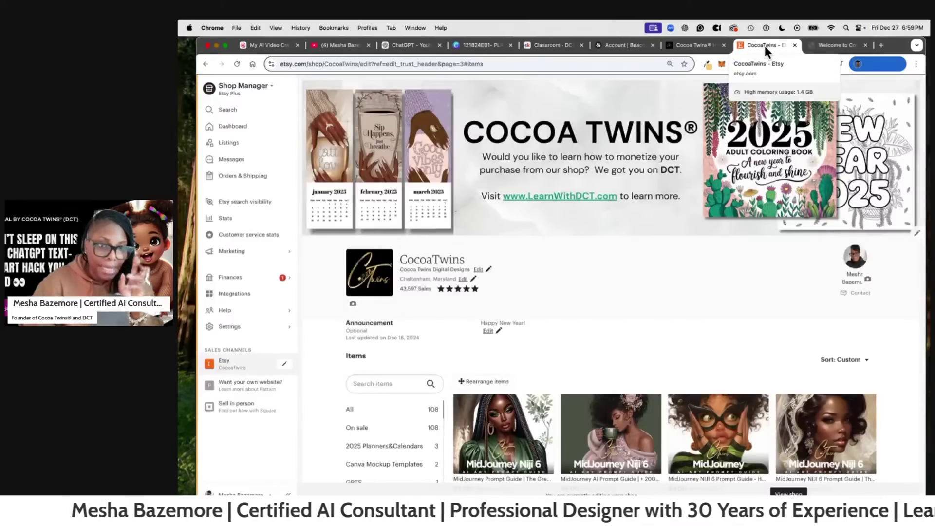
pyautogui.click(837, 47)
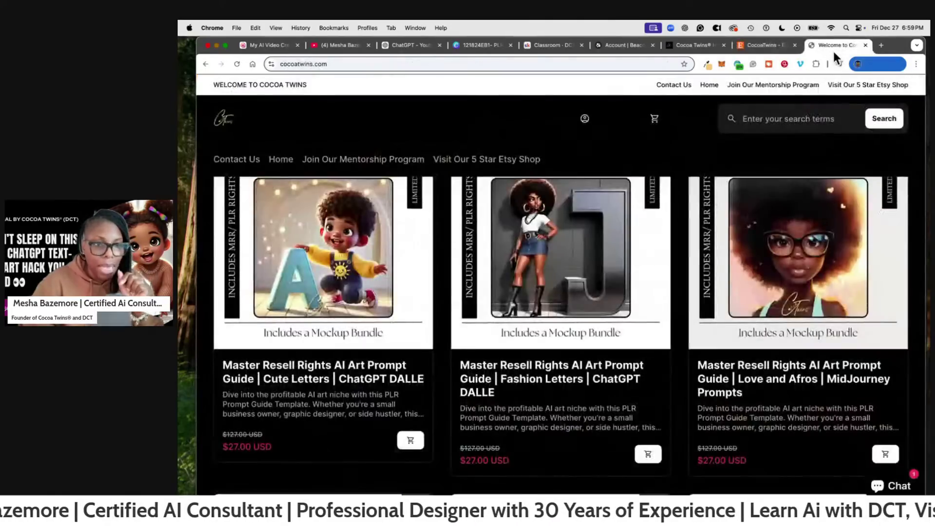
# - Switch to the learnwithdct.com site and look through its Home, Join DCT, Become an Ai Consultant and Coloring App pages
pyautogui.click(776, 46)
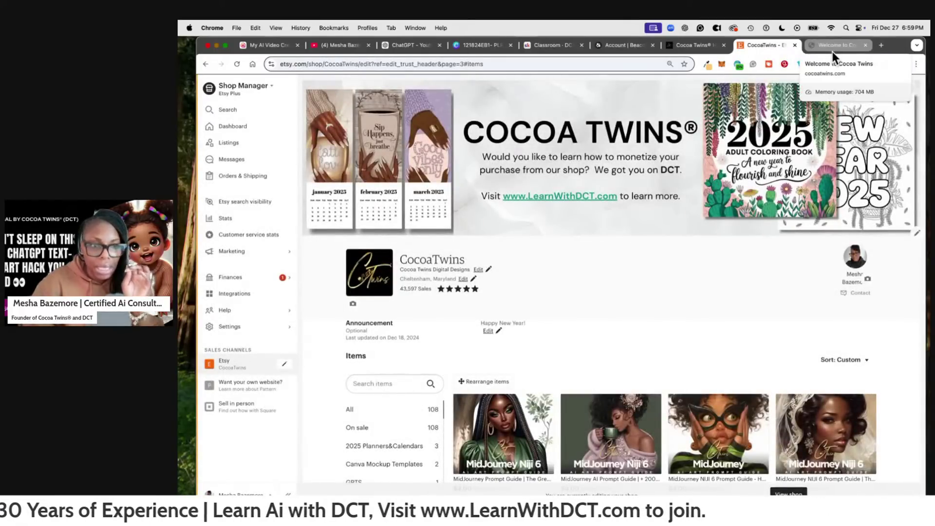
pyautogui.click(700, 47)
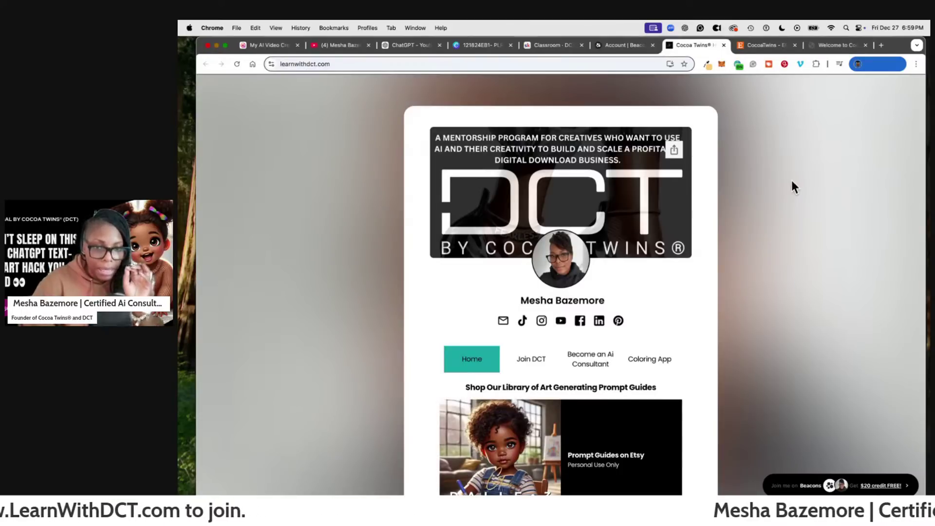
pyautogui.scroll(-5, 779, 185)
pyautogui.scroll(-5, 774, 195)
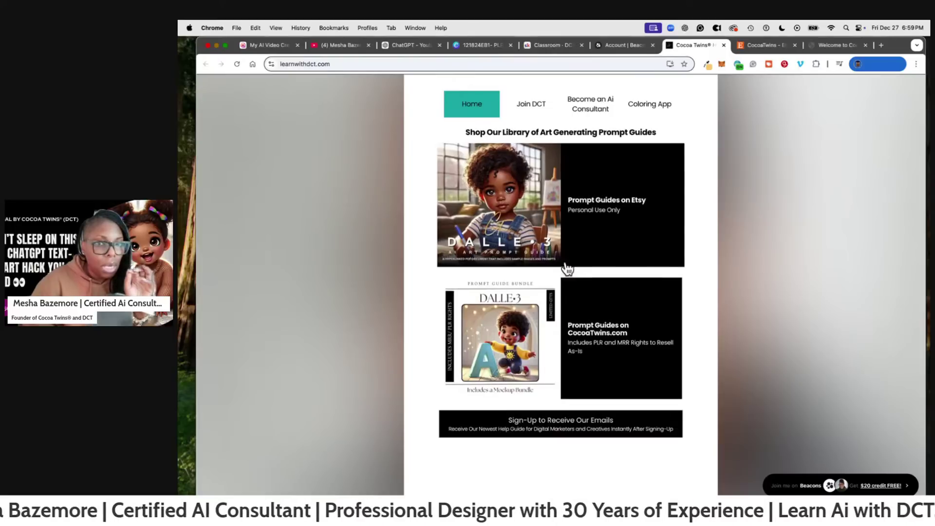
pyautogui.click(533, 105)
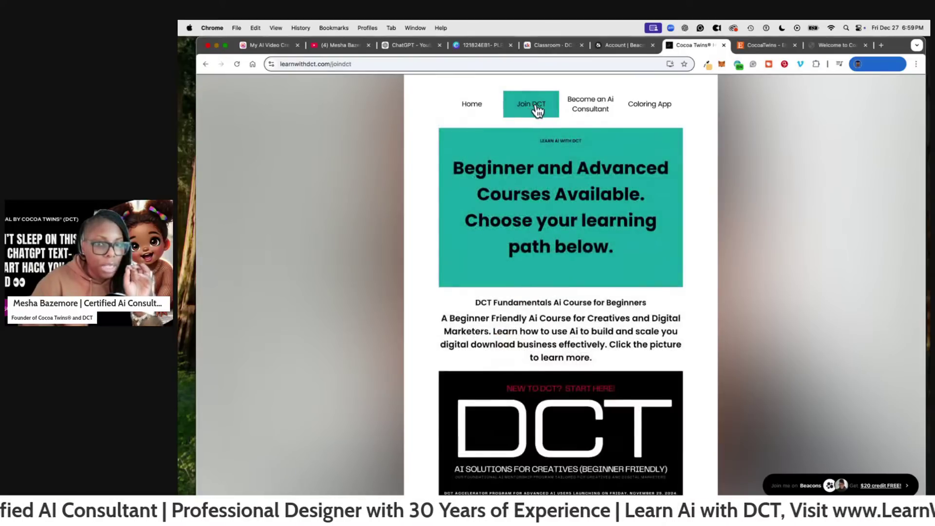
pyautogui.click(576, 110)
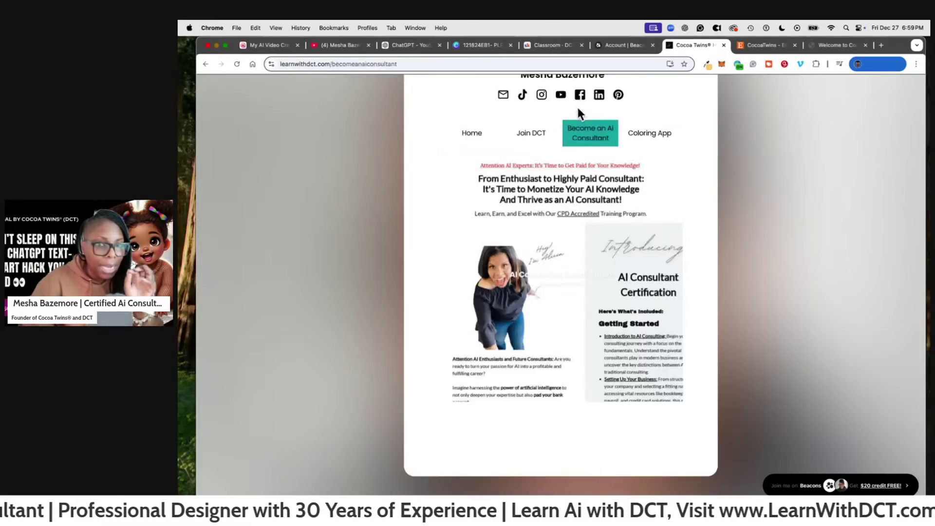
pyautogui.click(645, 141)
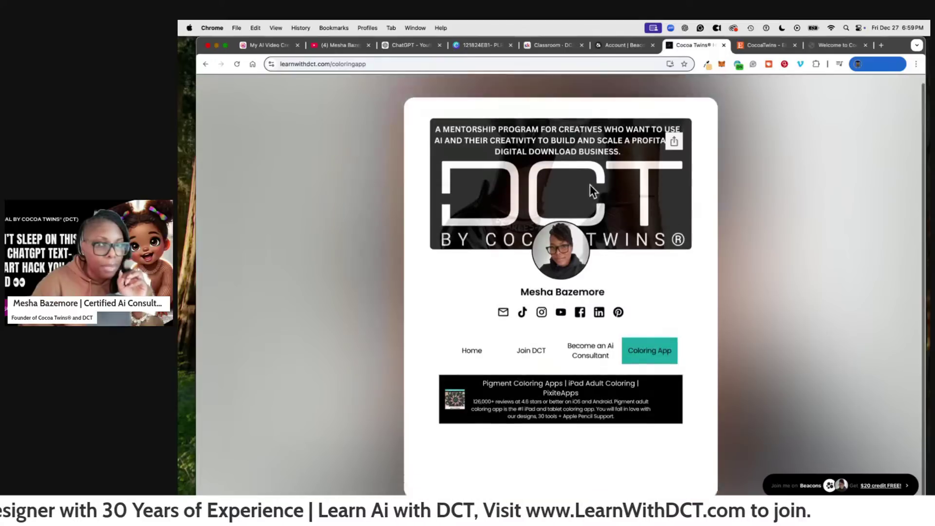
# - Return to the Join DCT page on learnwithdct.com and copy its web address for sharing
pyautogui.scroll(2, 589, 185)
pyautogui.click(521, 358)
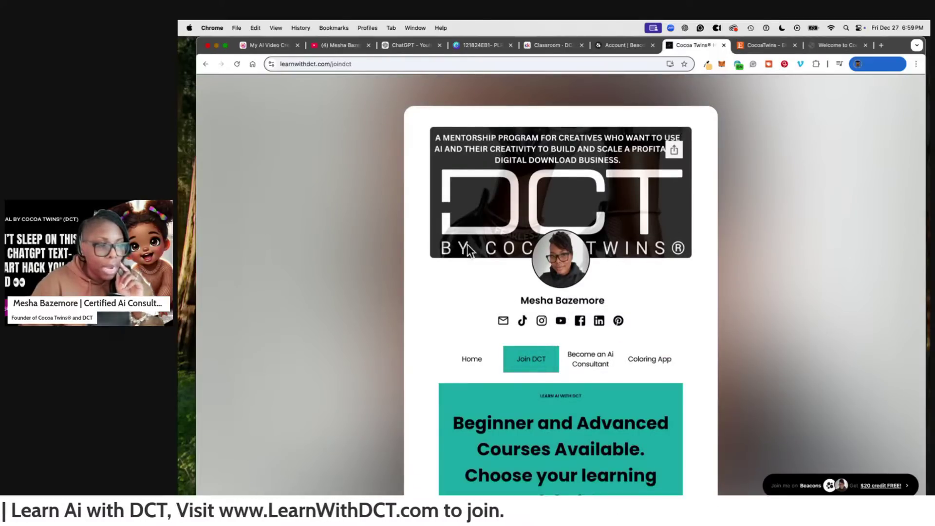
pyautogui.rightClick(365, 64)
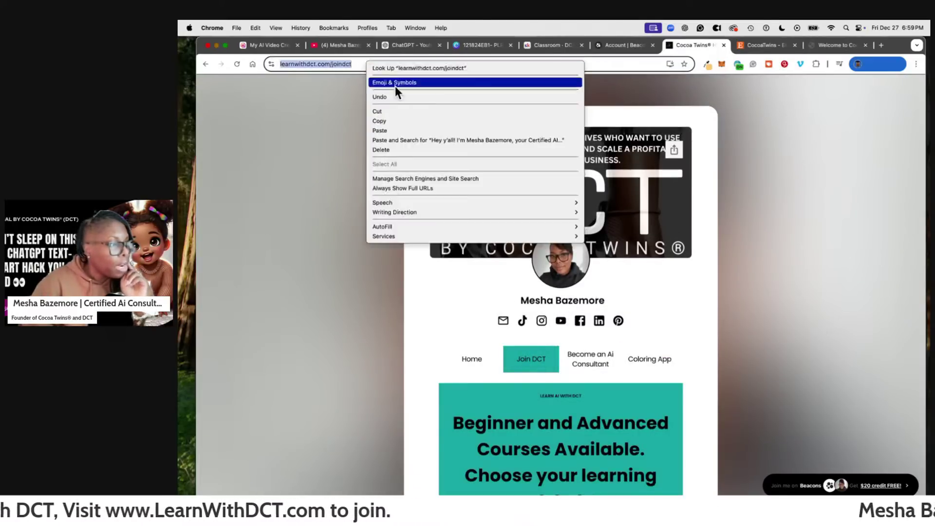
pyautogui.click(393, 121)
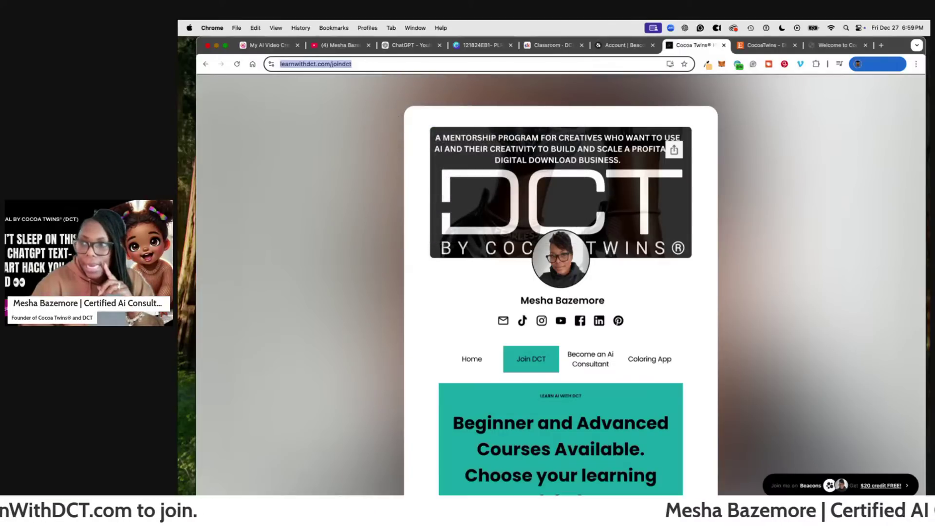
pyautogui.press('super+Tab')
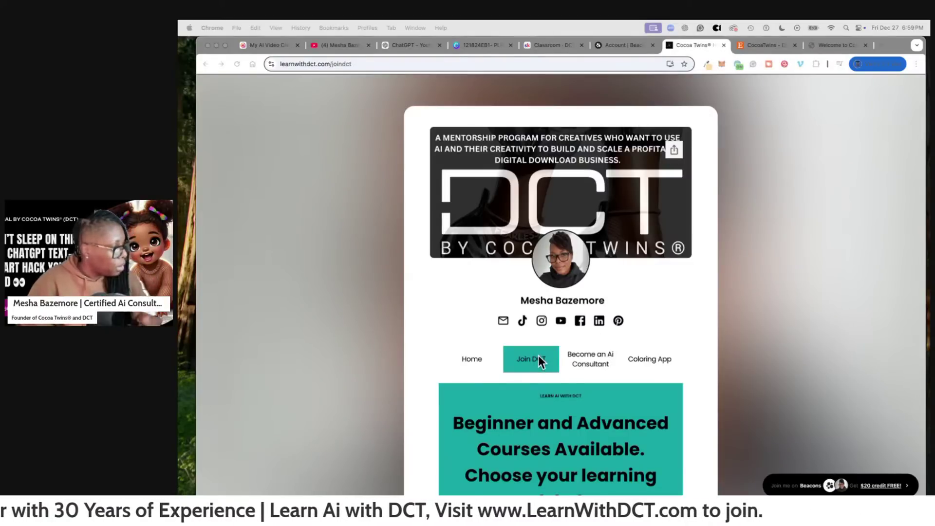
# - Look over the DCT Fundamentals beginner course and the DCT Accelerator advanced course on the Join DCT page
pyautogui.scroll(-3, 539, 355)
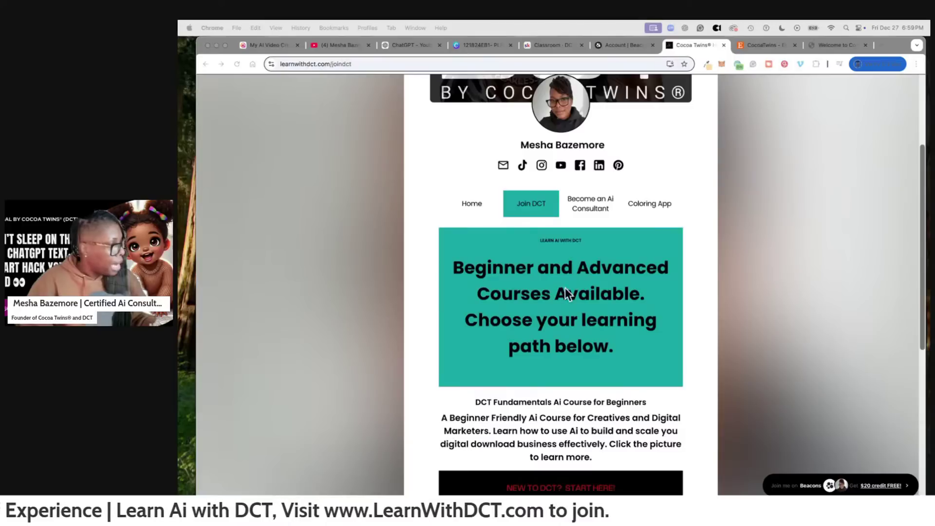
pyautogui.scroll(-3, 686, 300)
pyautogui.scroll(-3, 684, 299)
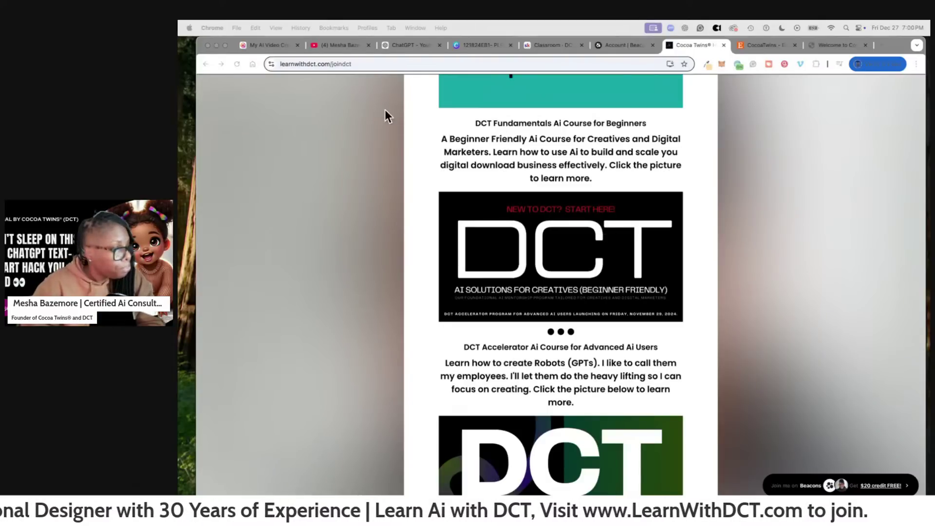
# - Switch to ChatGPT, view the original prompt in the Youtube Copywriter project chat, and start a new chat
pyautogui.click(409, 44)
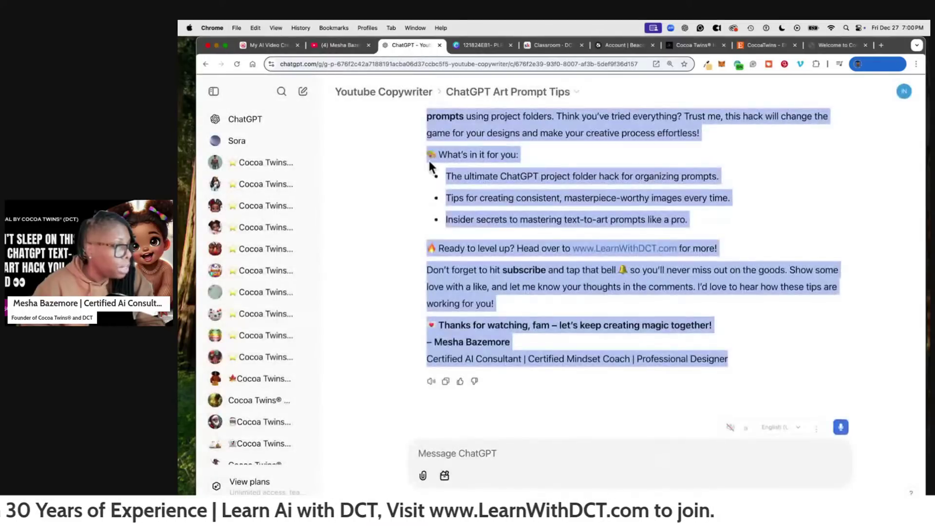
pyautogui.scroll(5, 466, 157)
pyautogui.scroll(6, 466, 157)
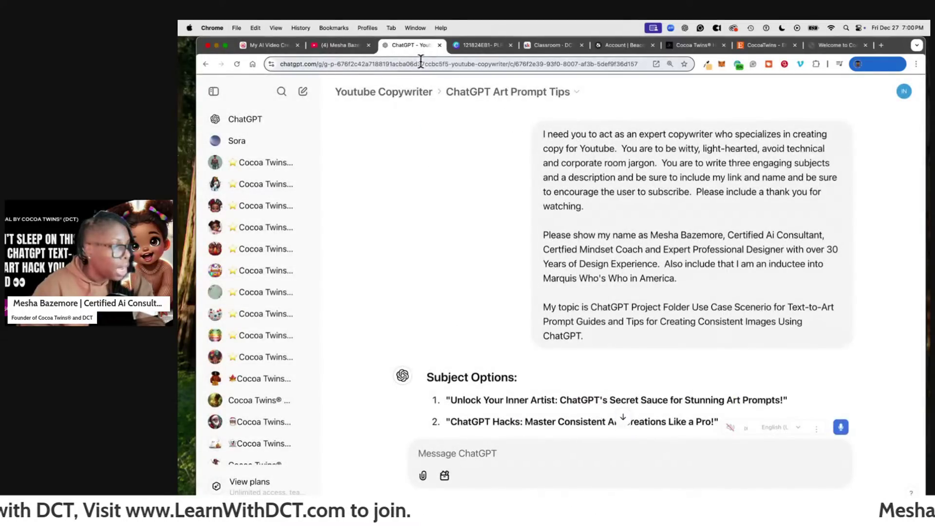
pyautogui.click(303, 91)
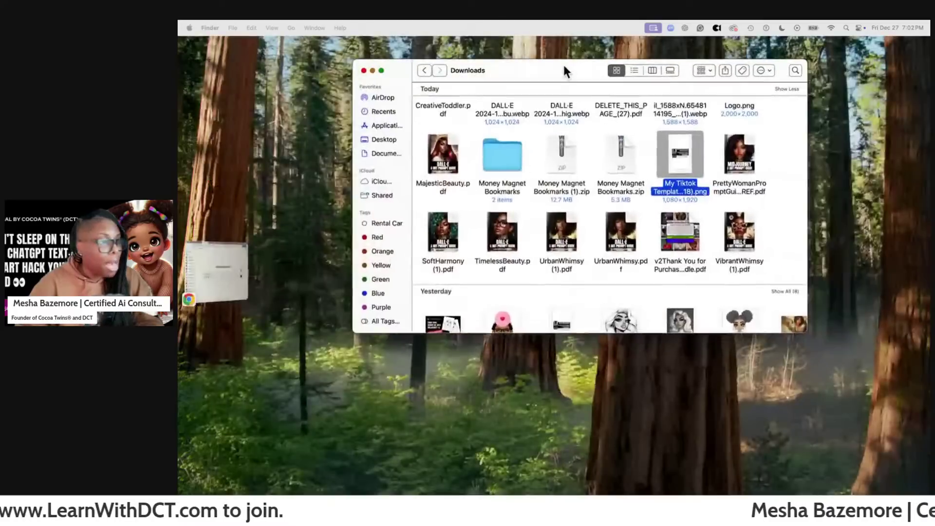
# - Enlarge the Downloads folder window in Finder and open CreativeToddler.pdf from today's files in Acrobat
pyautogui.moveTo(562, 63); pyautogui.dragTo(468, 42)
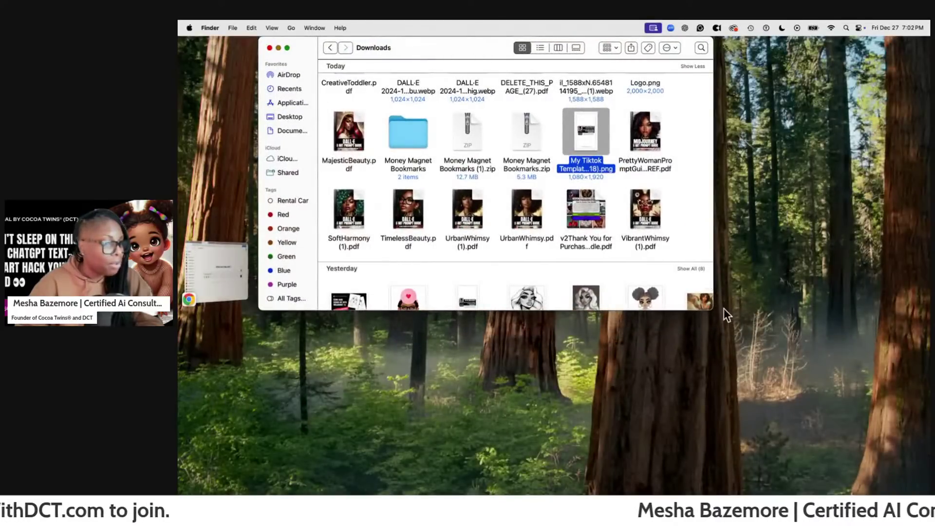
pyautogui.moveTo(713, 309); pyautogui.dragTo(892, 501)
pyautogui.scroll(5, 638, 219)
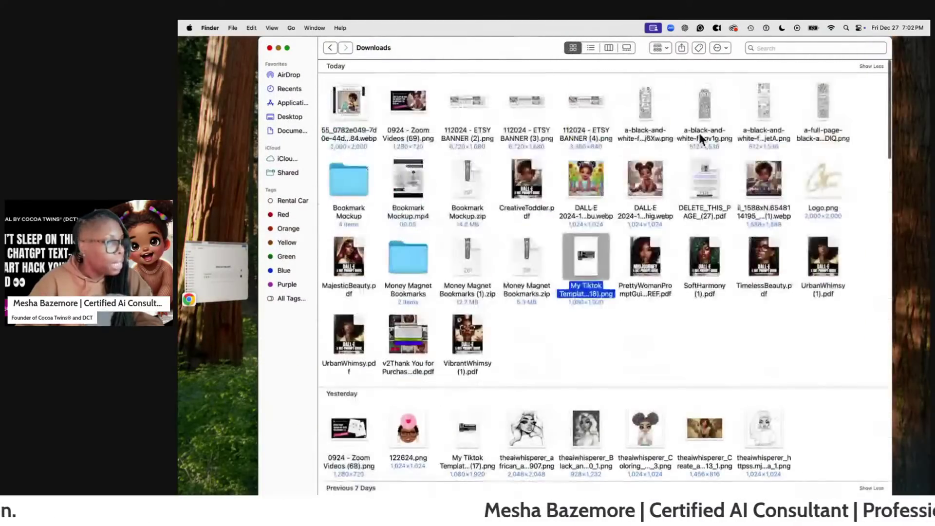
pyautogui.moveTo(518, 48); pyautogui.dragTo(491, 49)
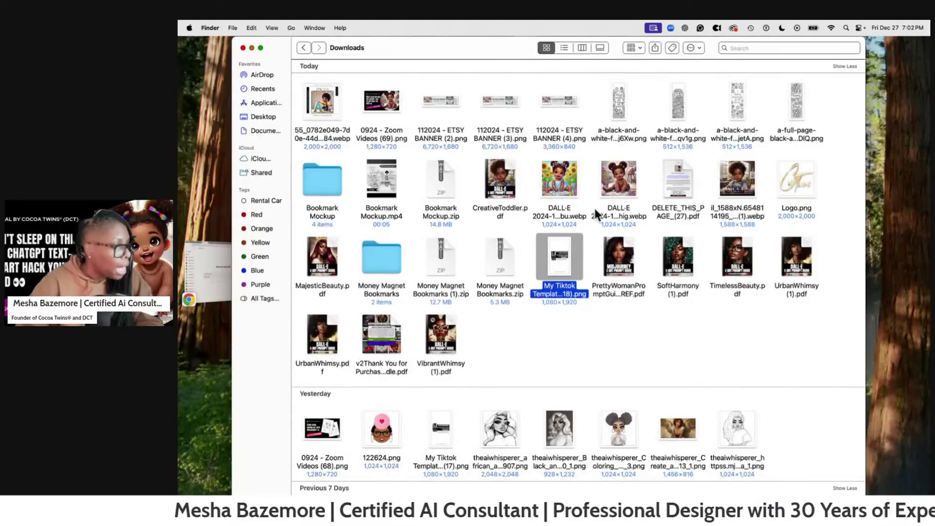
pyautogui.doubleClick(498, 180)
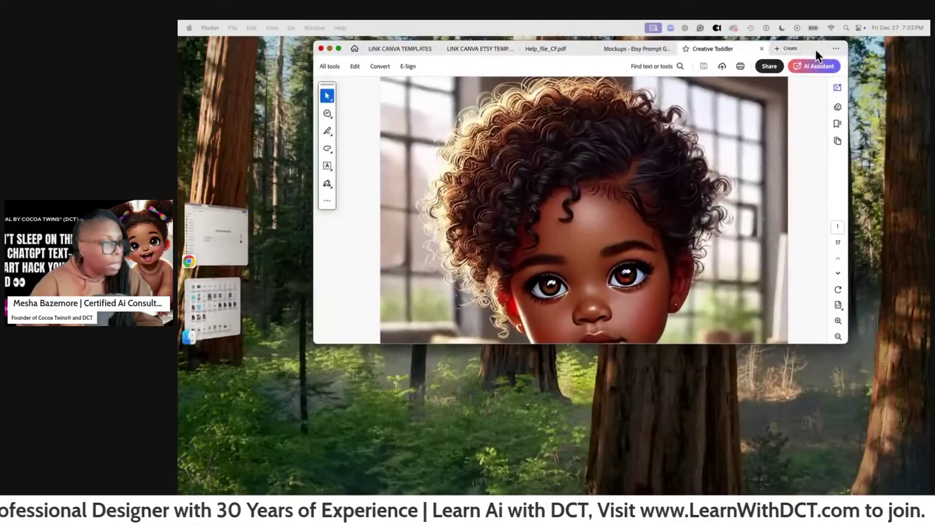
pyautogui.moveTo(815, 49); pyautogui.dragTo(763, 47)
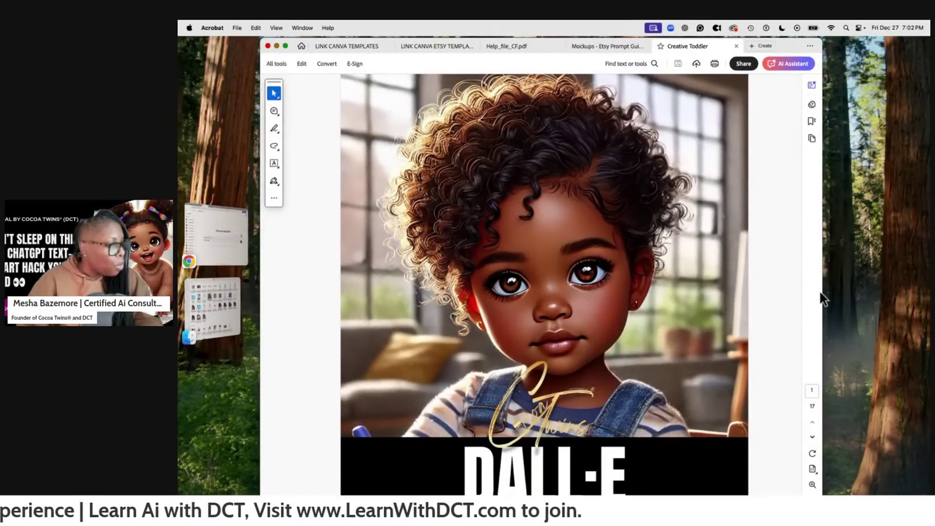
# - Examine the prompt guide's cover and the thank-you page with the featured PLR prompt guide bundles
pyautogui.scroll(-2, 781, 286)
pyautogui.scroll(-3, 781, 287)
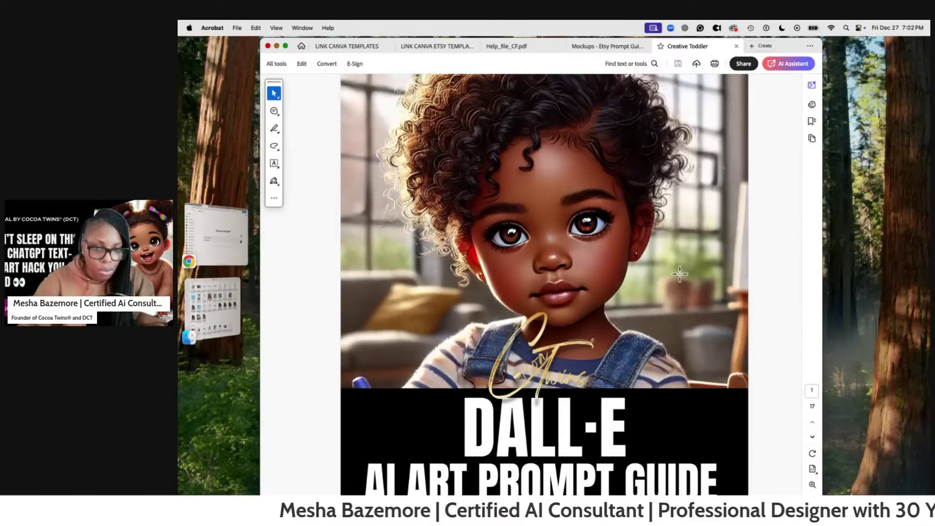
pyautogui.scroll(-4, 674, 277)
pyautogui.scroll(-1, 618, 287)
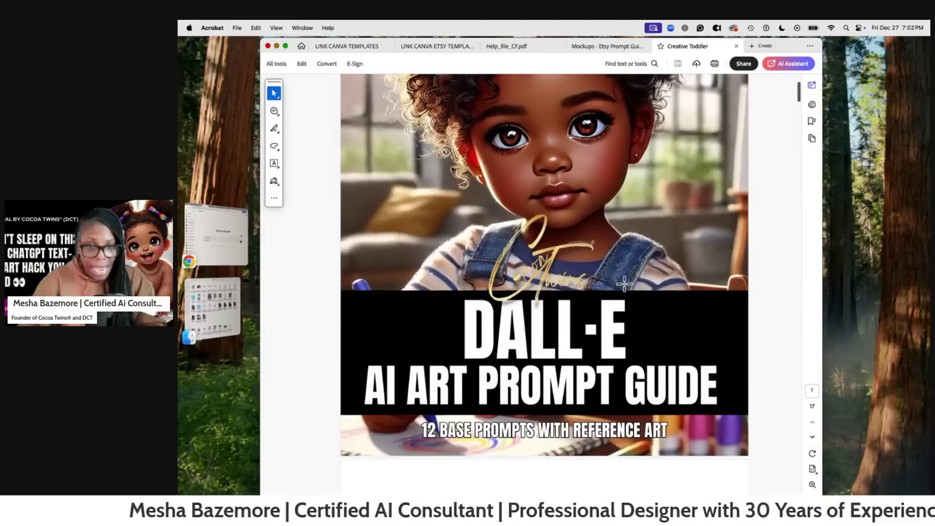
pyautogui.scroll(-4, 650, 299)
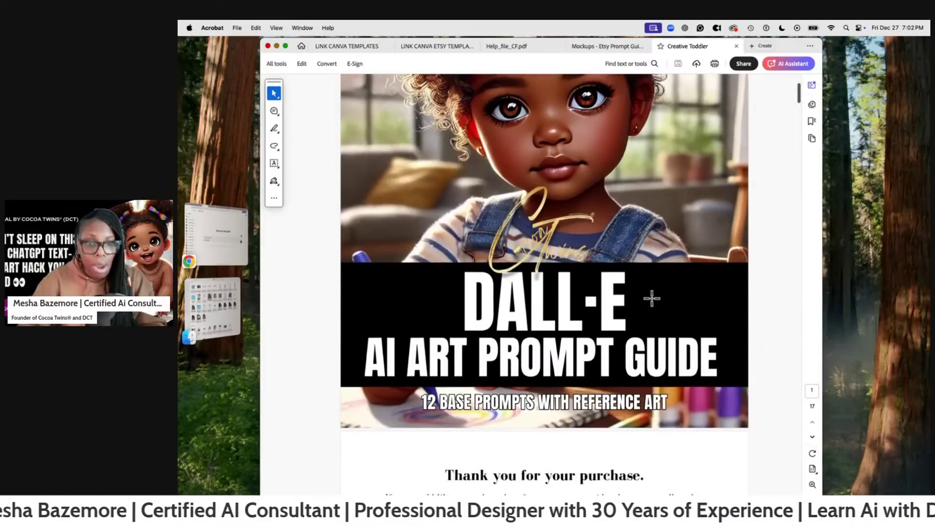
pyautogui.scroll(-3, 652, 297)
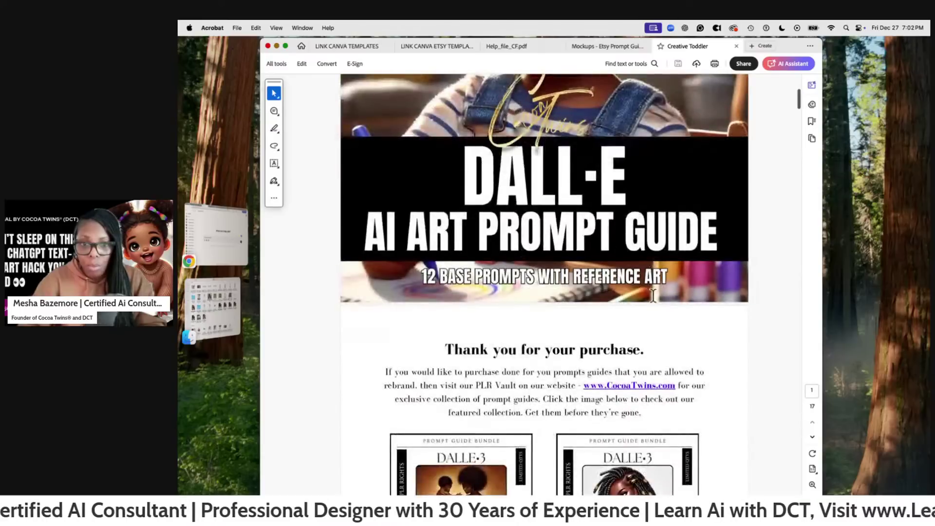
pyautogui.scroll(-8, 650, 293)
pyautogui.scroll(-4, 673, 299)
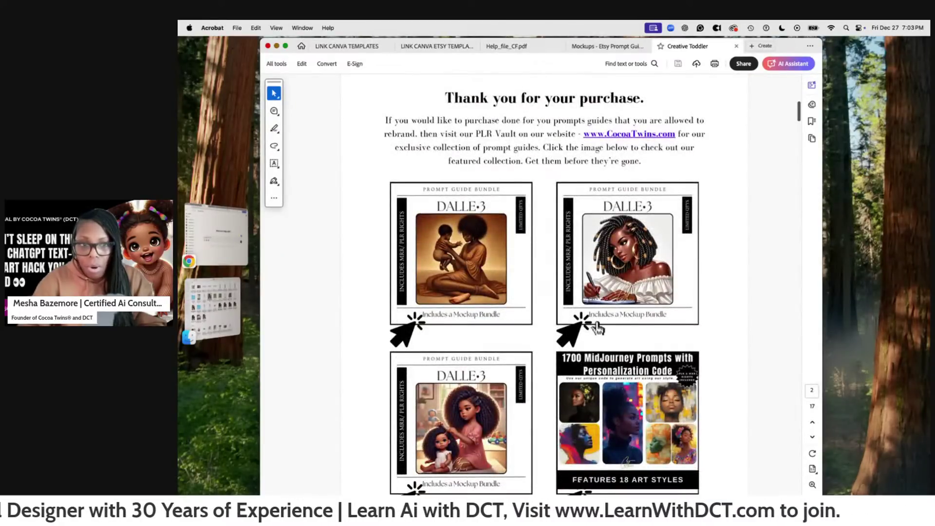
pyautogui.scroll(8, 599, 318)
pyautogui.scroll(10, 599, 318)
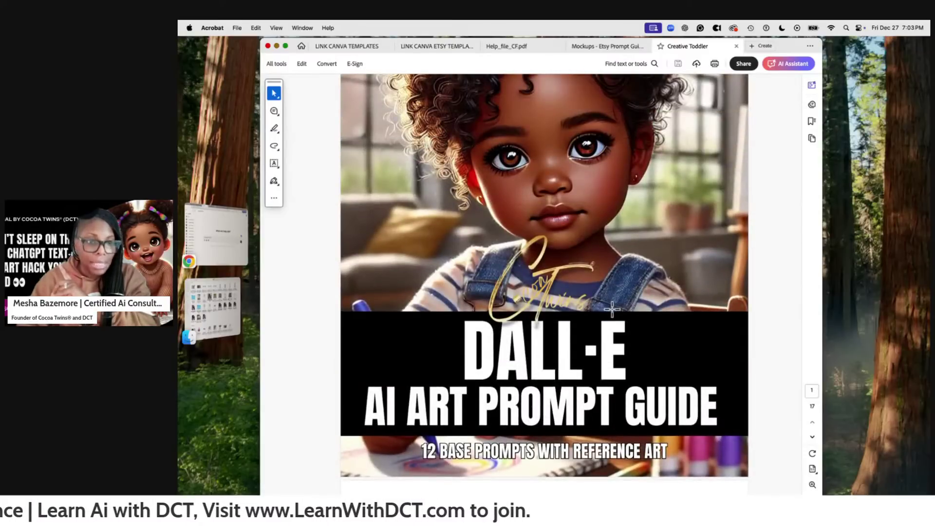
# - Read through the guide's thank-you and What's Allowed pages as far as the sample art grid on page 5
pyautogui.scroll(-12, 609, 309)
pyautogui.scroll(-8, 604, 324)
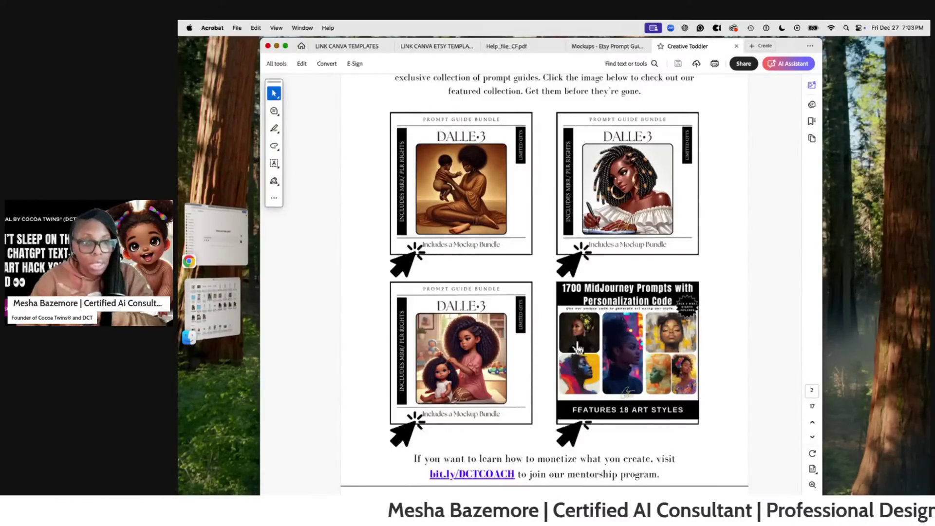
pyautogui.scroll(-15, 580, 348)
pyautogui.scroll(-20, 593, 353)
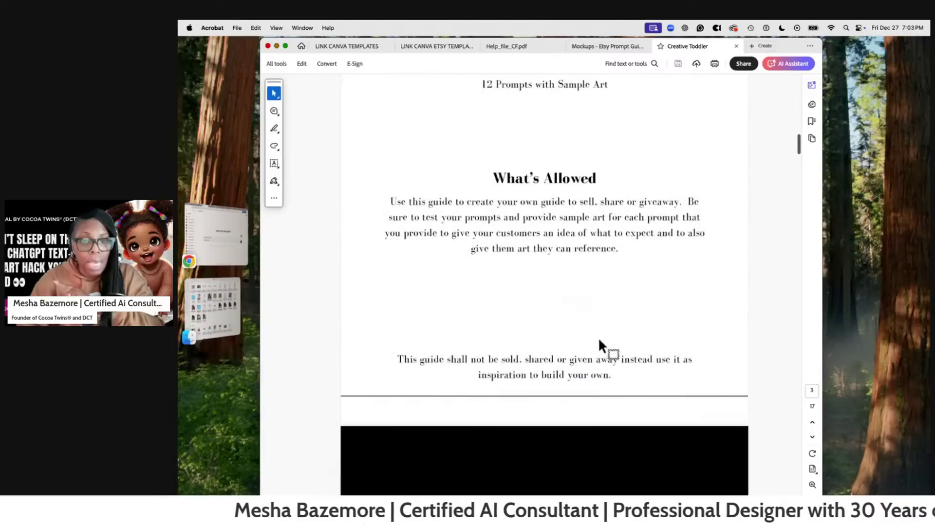
pyautogui.scroll(-2, 623, 353)
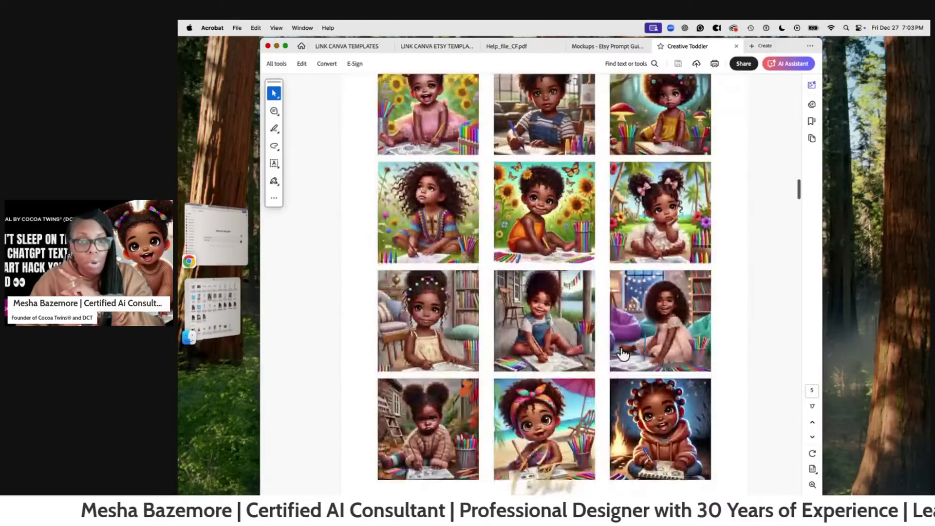
pyautogui.scroll(3, 625, 351)
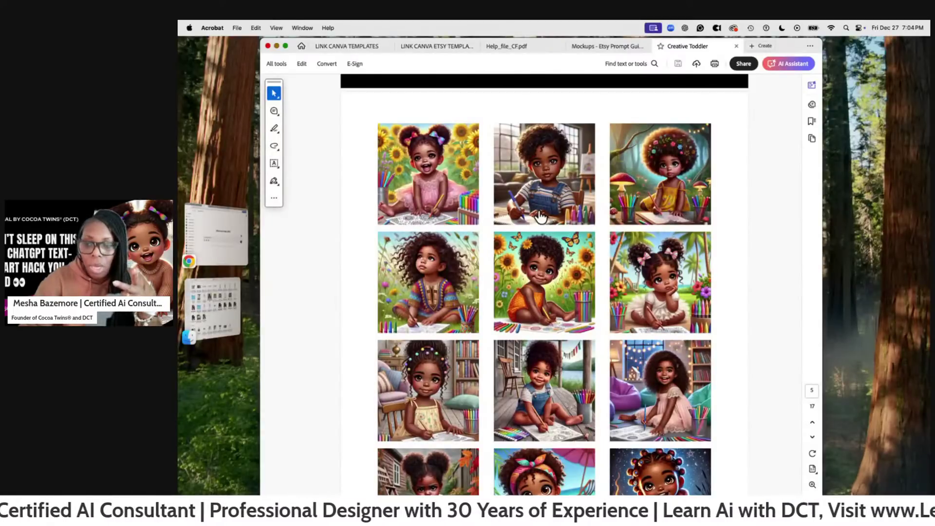
pyautogui.scroll(-2, 696, 284)
pyautogui.scroll(-1, 696, 284)
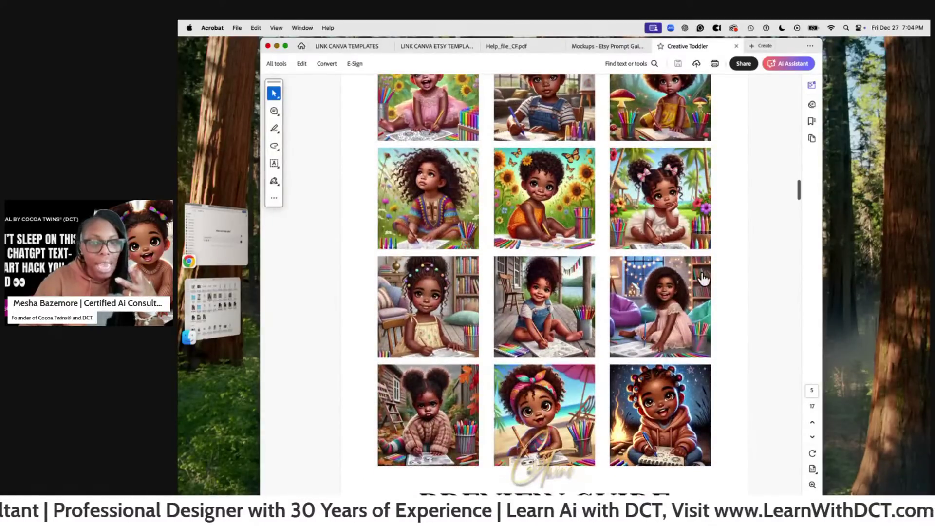
# - Go to the pouty toddler in the autumn backyard on page 15, copy its full prompt text, and switch back to ChatGPT
pyautogui.click(438, 400)
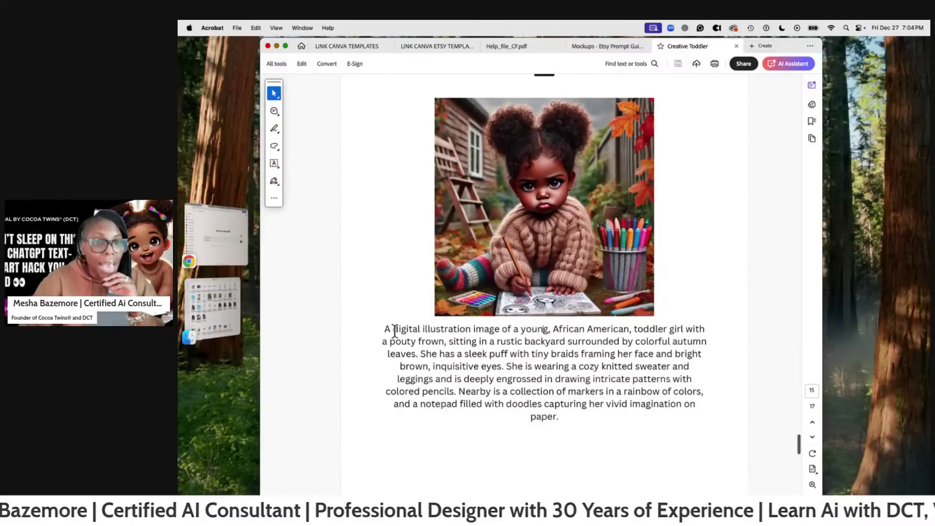
pyautogui.moveTo(386, 330); pyautogui.dragTo(595, 422)
pyautogui.rightClick(560, 396)
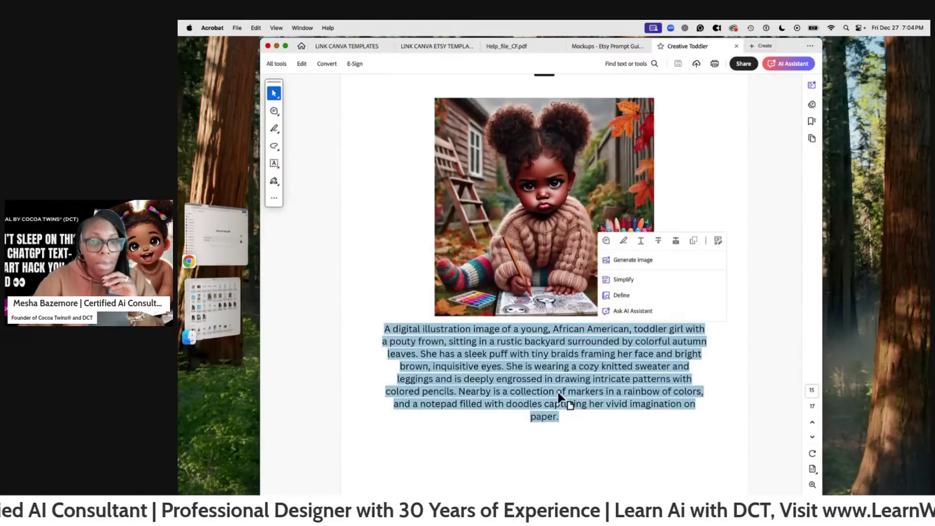
pyautogui.click(594, 206)
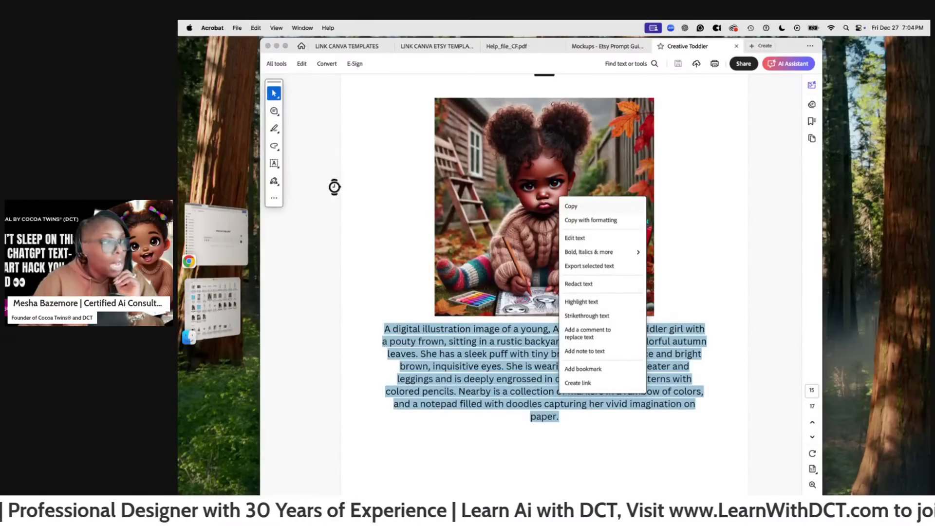
pyautogui.click(232, 221)
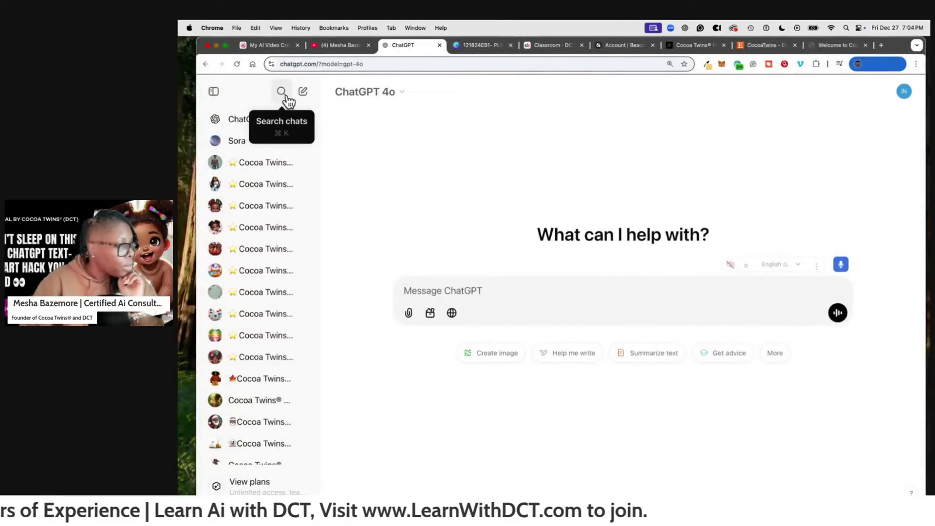
# - Find the DALL·E GPT among the saved GPTs and open it
pyautogui.scroll(-7, 265, 260)
pyautogui.scroll(-10, 265, 261)
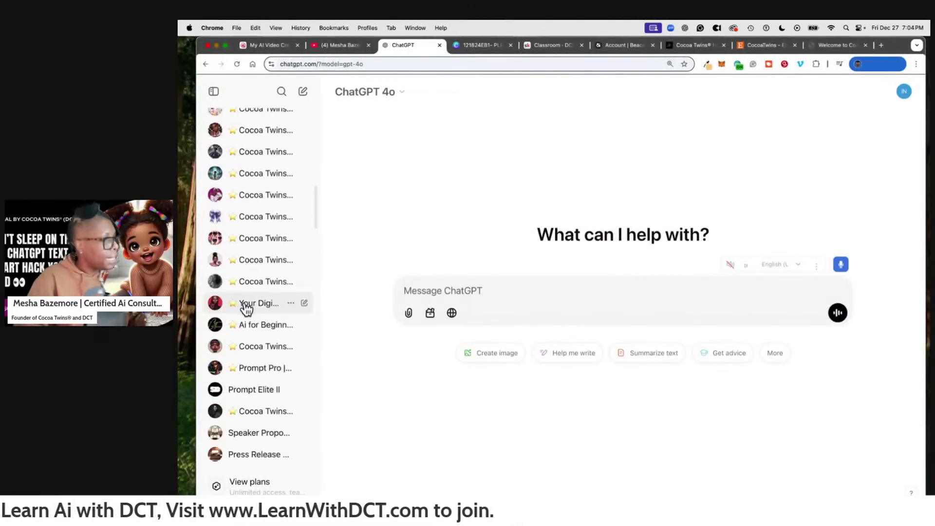
pyautogui.scroll(2, 250, 212)
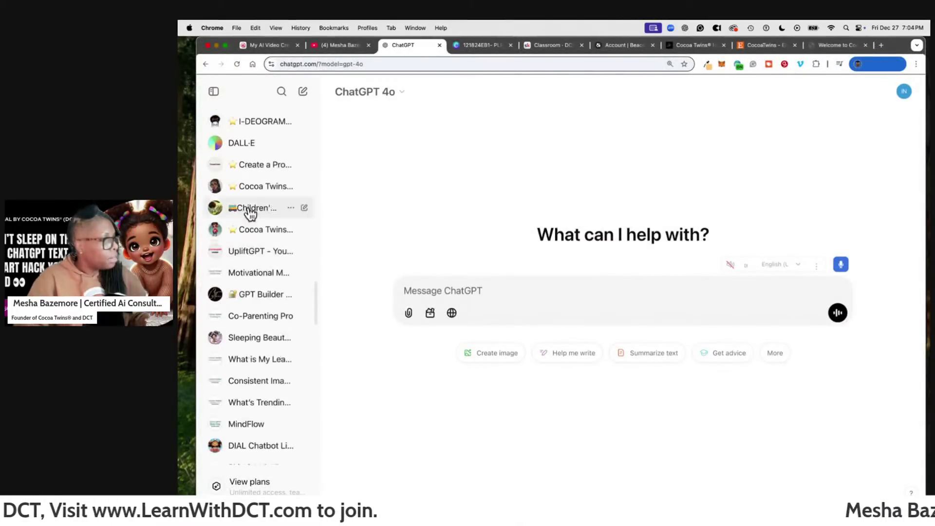
pyautogui.click(243, 143)
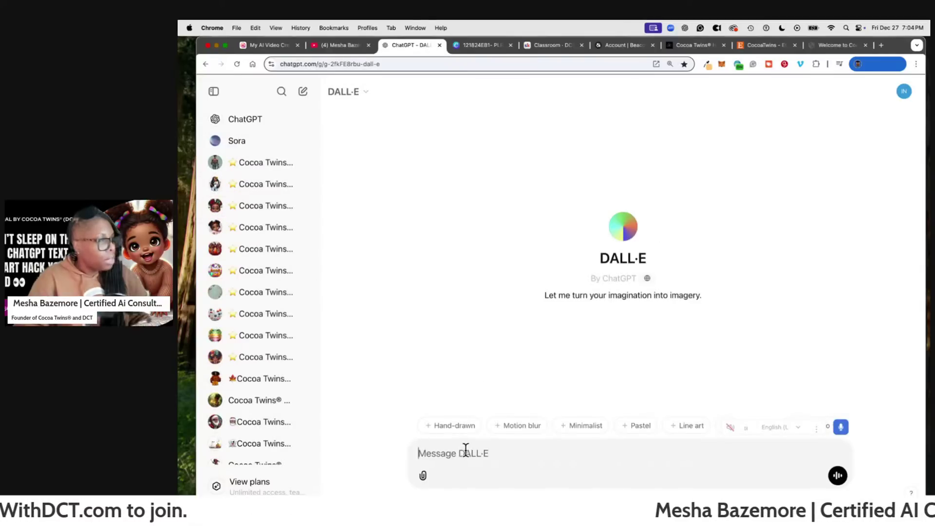
# - Paste the copied prompt for the pouty toddler in the autumn backyard and submit it to generate the images
pyautogui.rightClick(461, 468)
pyautogui.click(504, 379)
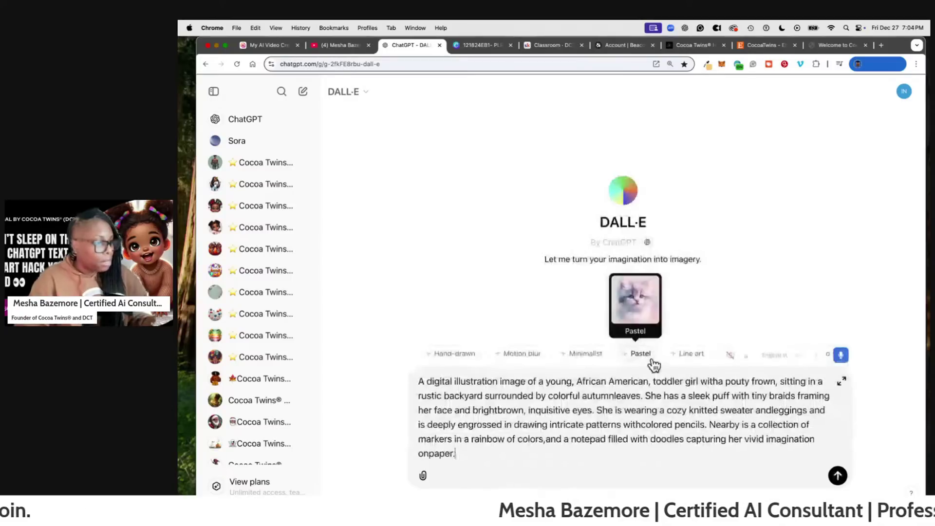
pyautogui.press('Return')
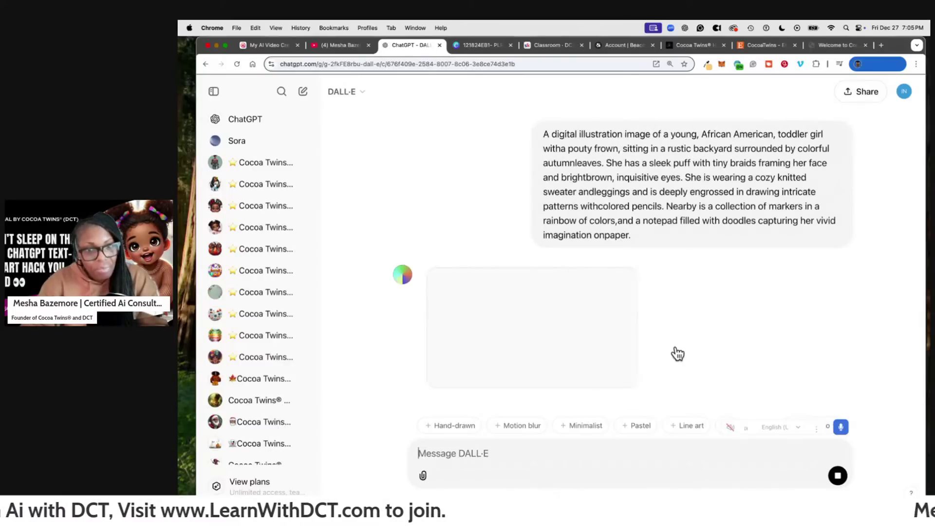
# - View both generated toddler illustrations enlarged, one after the other, and return to the chat
pyautogui.click(572, 316)
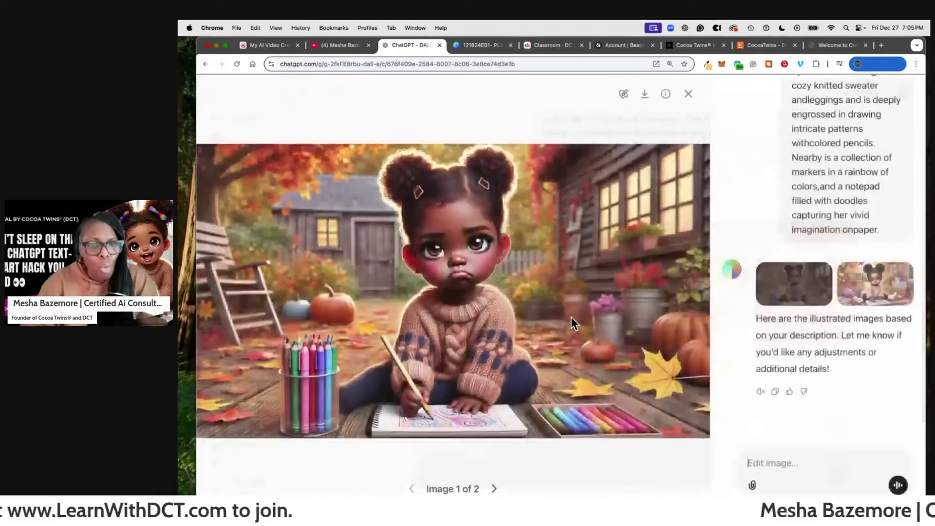
pyautogui.click(885, 295)
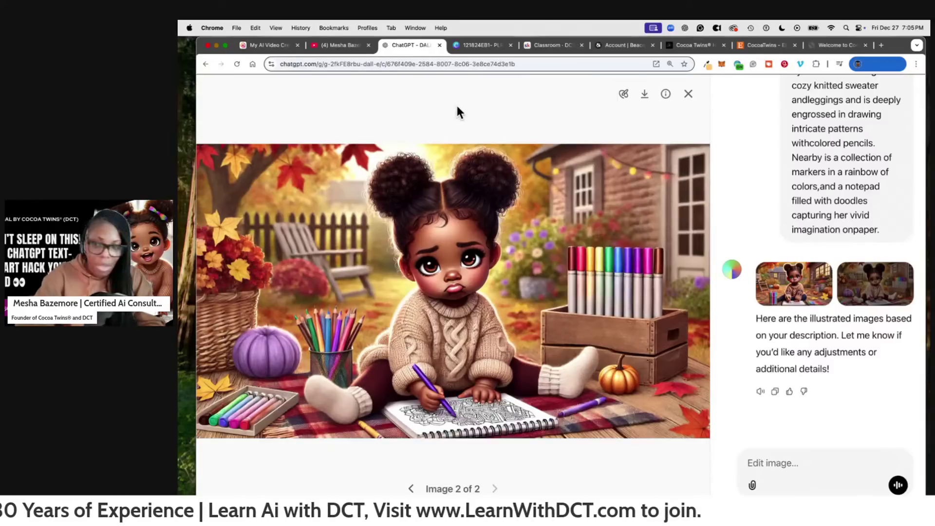
pyautogui.click(687, 95)
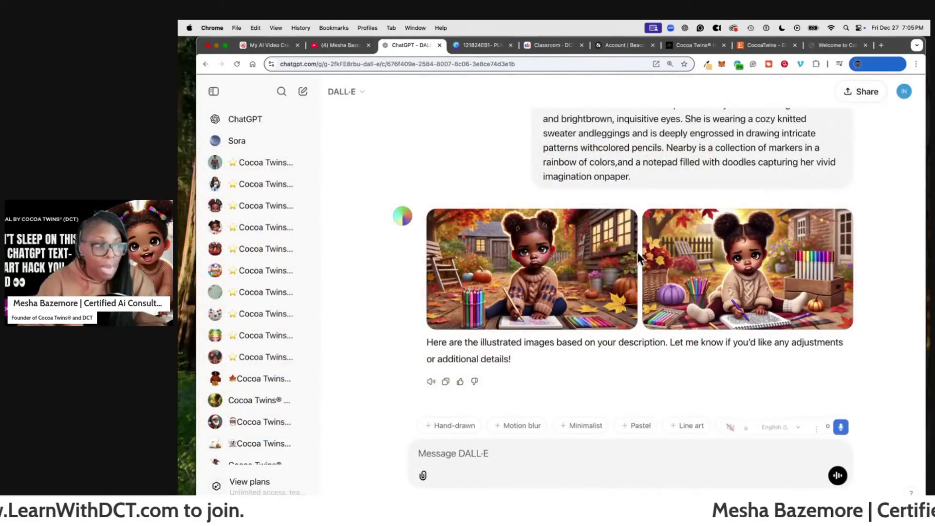
# - Switch to the CocoaTwins Etsy shop, look over the listings on page 3, and go to the first listings page
pyautogui.click(752, 45)
pyautogui.scroll(-10, 688, 261)
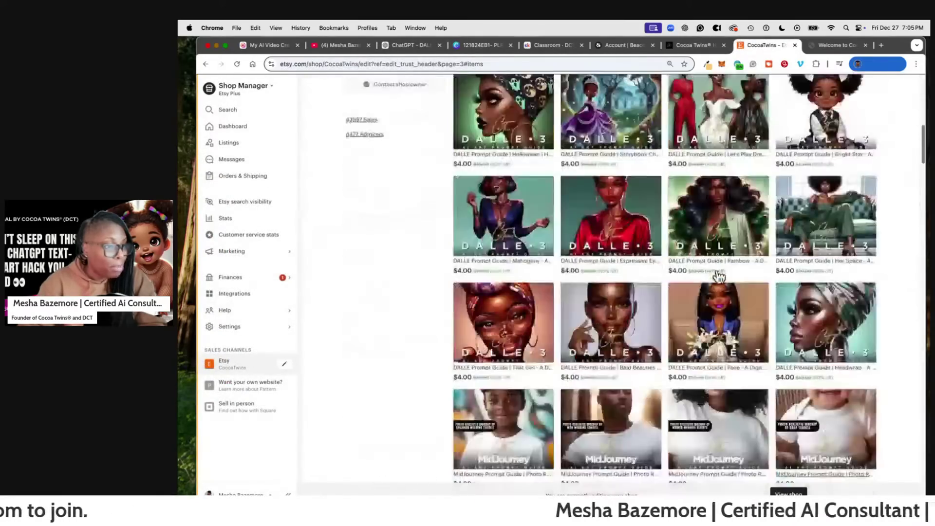
pyautogui.scroll(-5, 699, 271)
pyautogui.scroll(15, 699, 271)
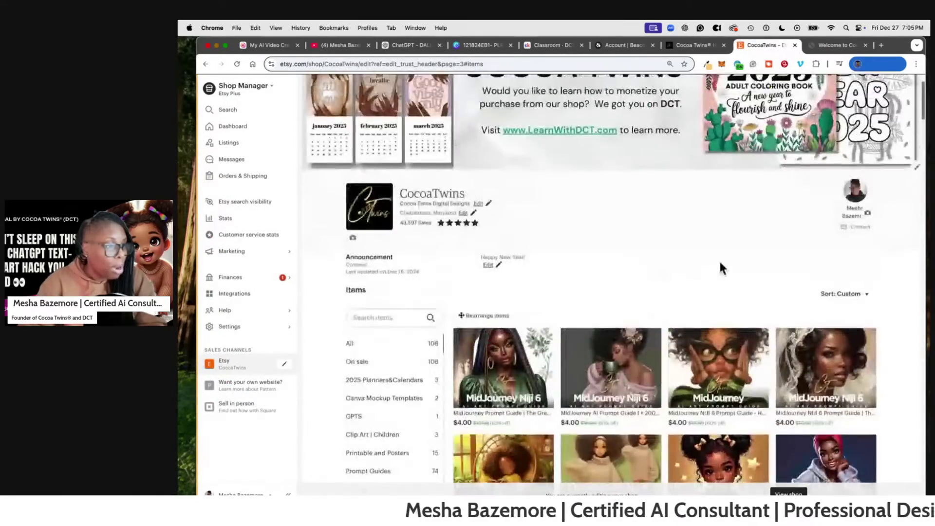
pyautogui.scroll(-4, 699, 271)
pyautogui.scroll(5, 635, 222)
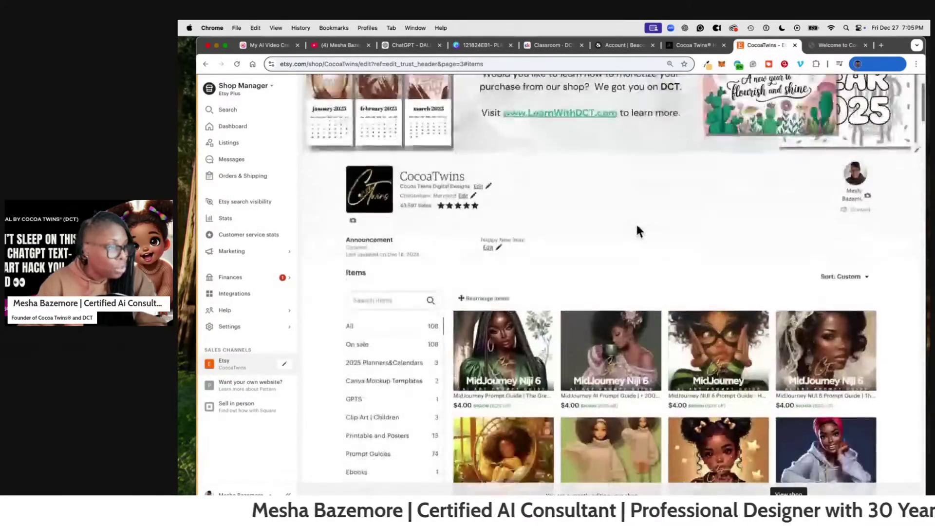
pyautogui.scroll(-14, 637, 243)
pyautogui.scroll(-5, 636, 257)
pyautogui.click(484, 271)
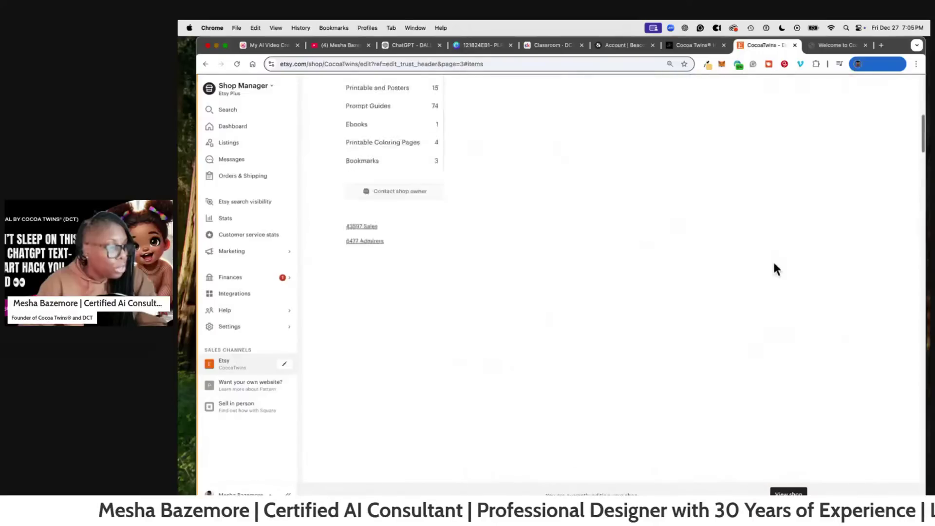
# - Find the Creative Toddler DALLE ChatGPT prompt guide on the first page, view its listing, and close that listing again
pyautogui.scroll(-5, 766, 273)
pyautogui.scroll(-3, 745, 277)
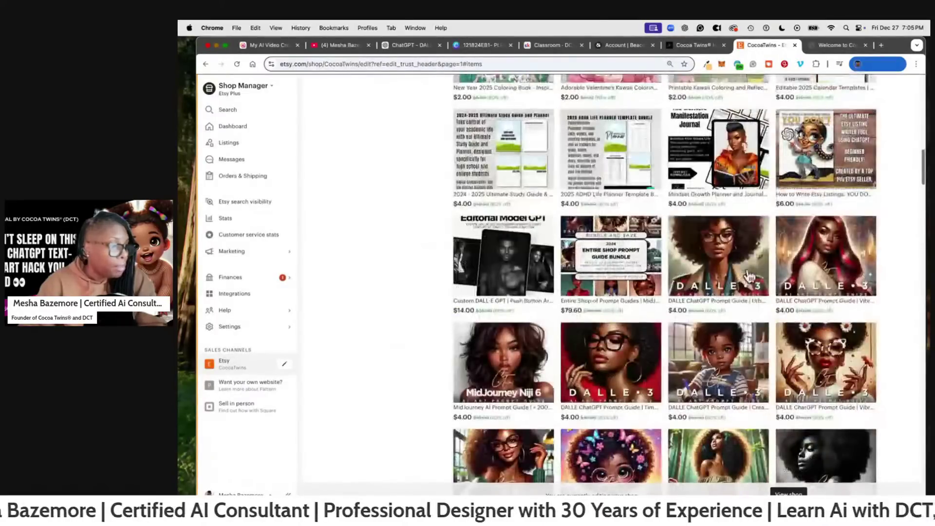
pyautogui.scroll(-3, 720, 251)
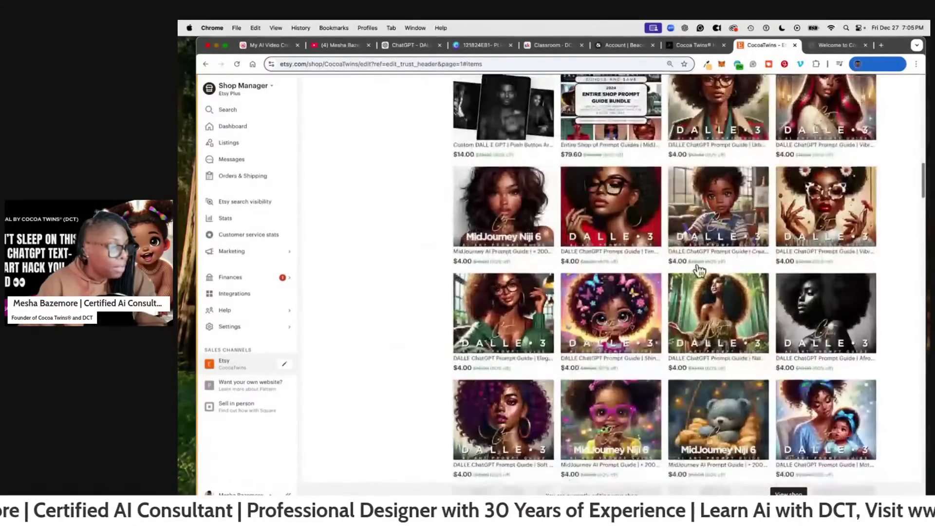
pyautogui.click(726, 221)
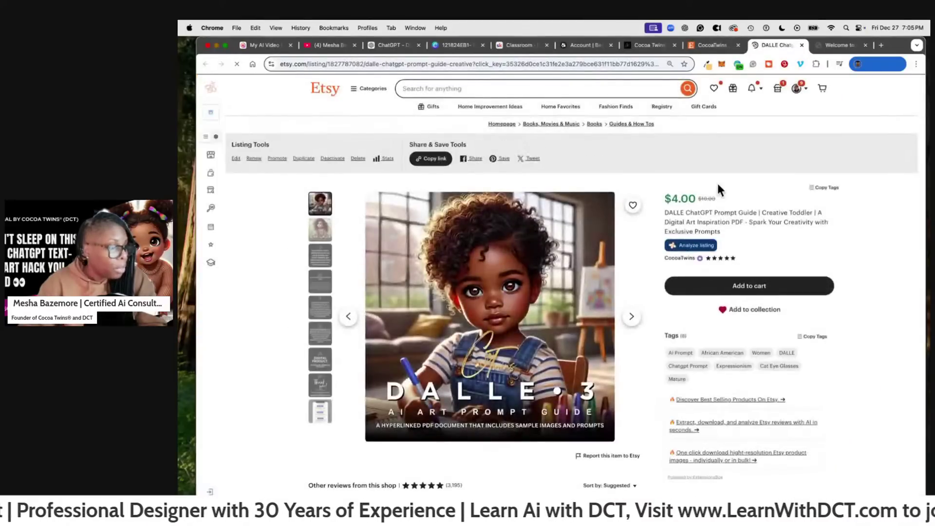
pyautogui.click(802, 45)
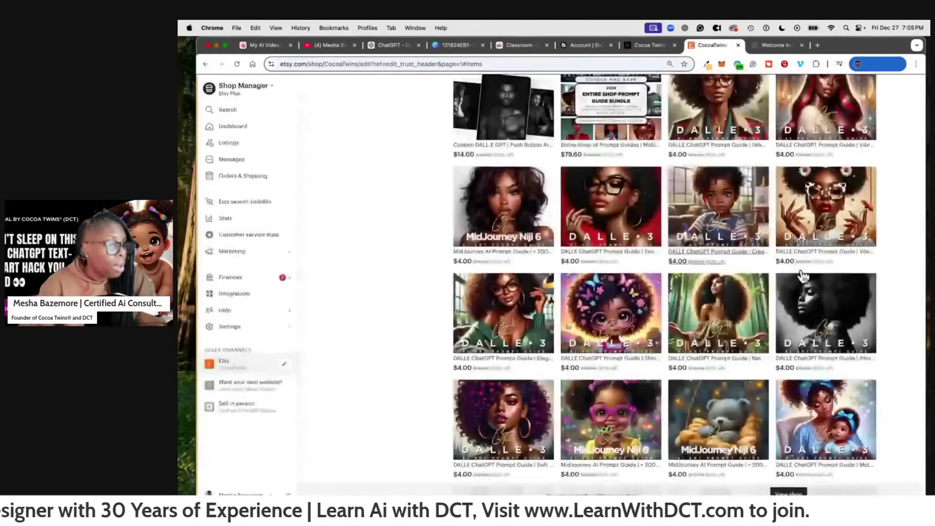
# - Browse the shop's first page of listings, from the coloring books and planners through the DALLE prompt guides to the page end
pyautogui.scroll(-5, 803, 277)
pyautogui.scroll(10, 659, 264)
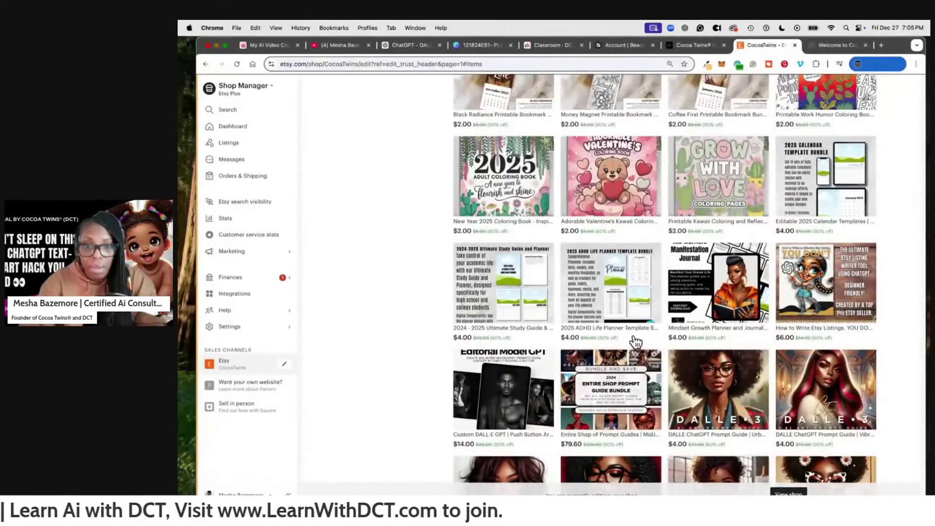
pyautogui.scroll(-2, 632, 361)
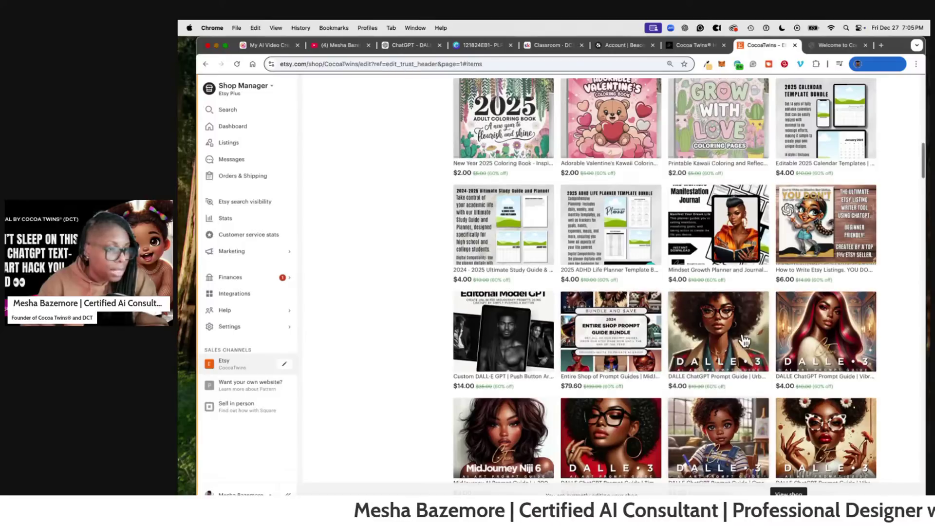
pyautogui.scroll(-7, 633, 341)
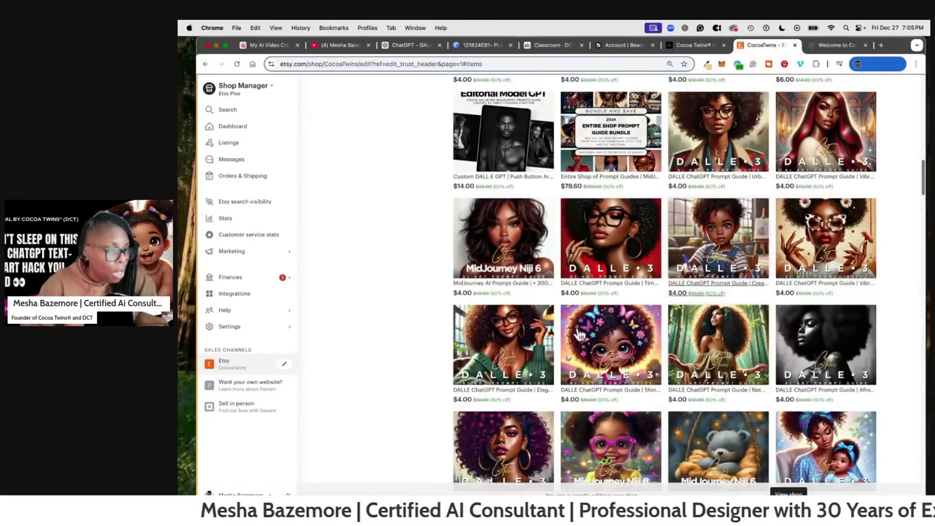
pyautogui.scroll(-15, 580, 335)
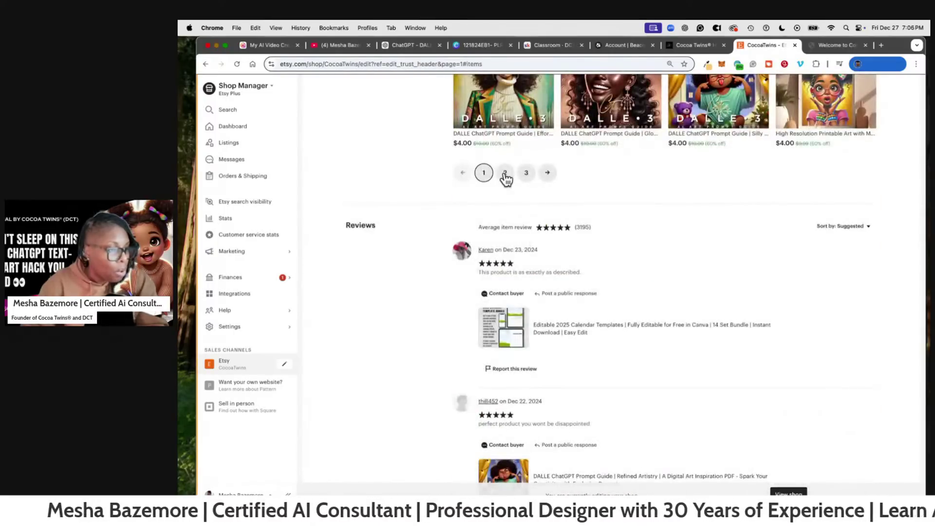
# - Look through the shop's second listings page and filter the items to the Prompt Guides section
pyautogui.click(505, 174)
pyautogui.scroll(-15, 799, 292)
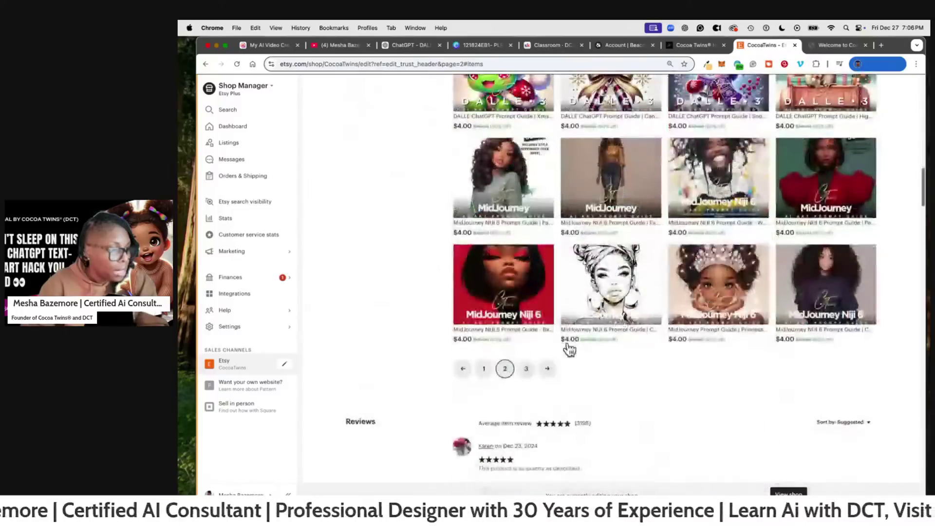
pyautogui.scroll(15, 547, 317)
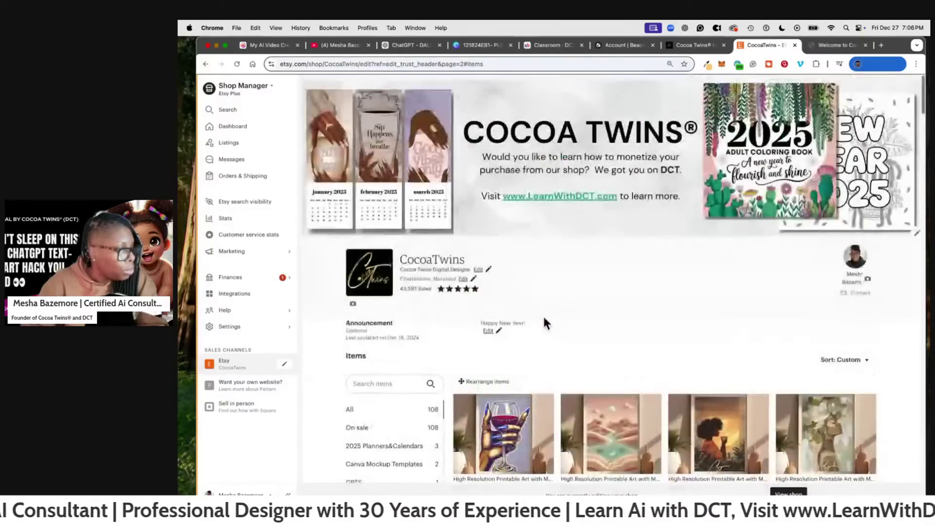
pyautogui.scroll(-5, 546, 321)
pyautogui.click(368, 312)
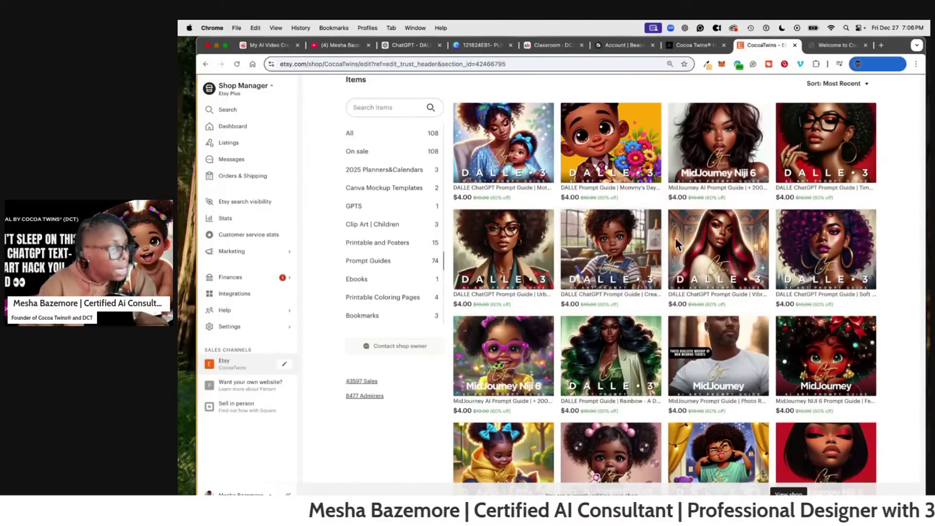
# - Return to the DALL·E chat in ChatGPT and look down the sidebar to the projects and recent chats
pyautogui.click(411, 45)
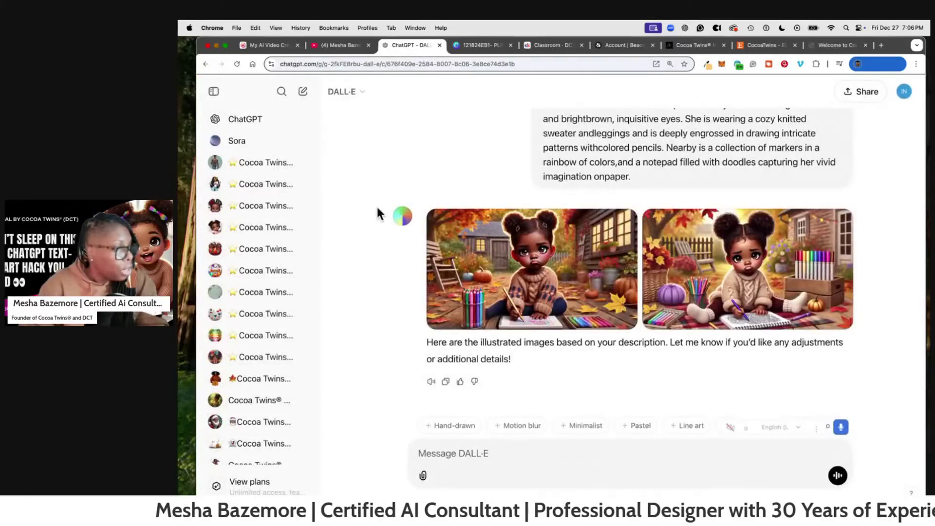
pyautogui.scroll(-10, 265, 223)
pyautogui.scroll(-10, 276, 253)
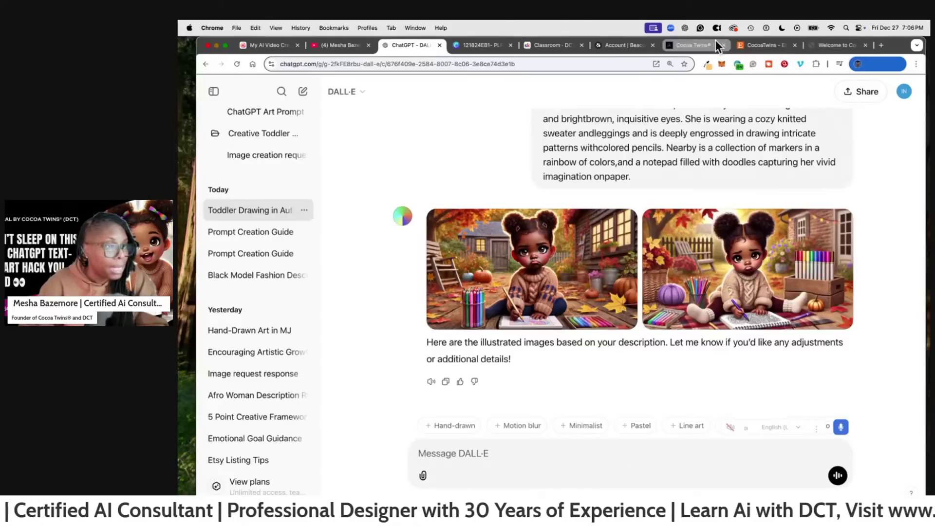
# - Move the browser window down, switch to the Creative Toddler PDF in Acrobat, and go back to its opening pages
pyautogui.moveTo(896, 44); pyautogui.dragTo(896, 81)
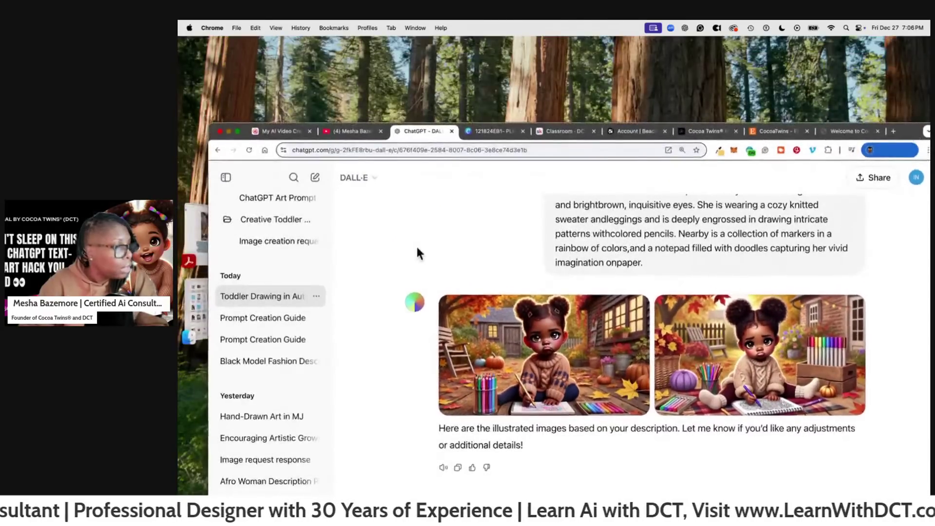
pyautogui.click(186, 225)
pyautogui.scroll(20, 591, 241)
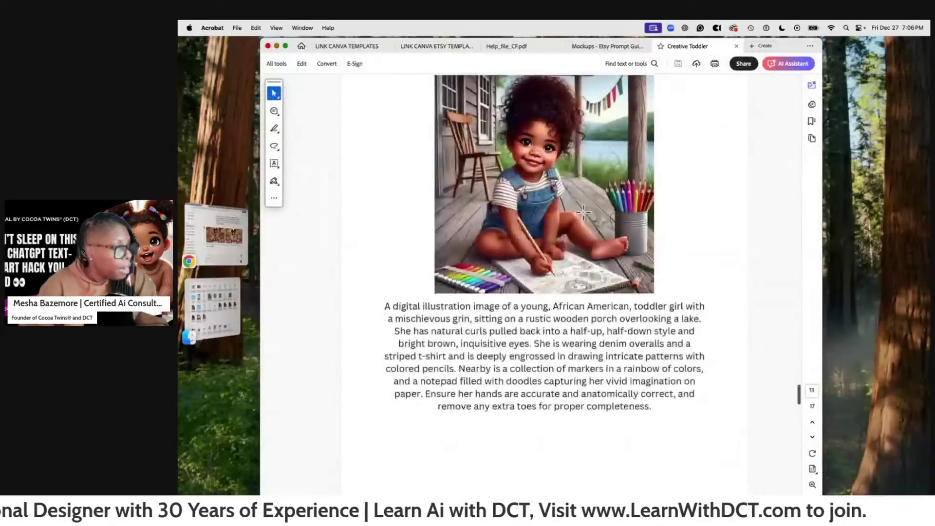
pyautogui.scroll(20, 567, 214)
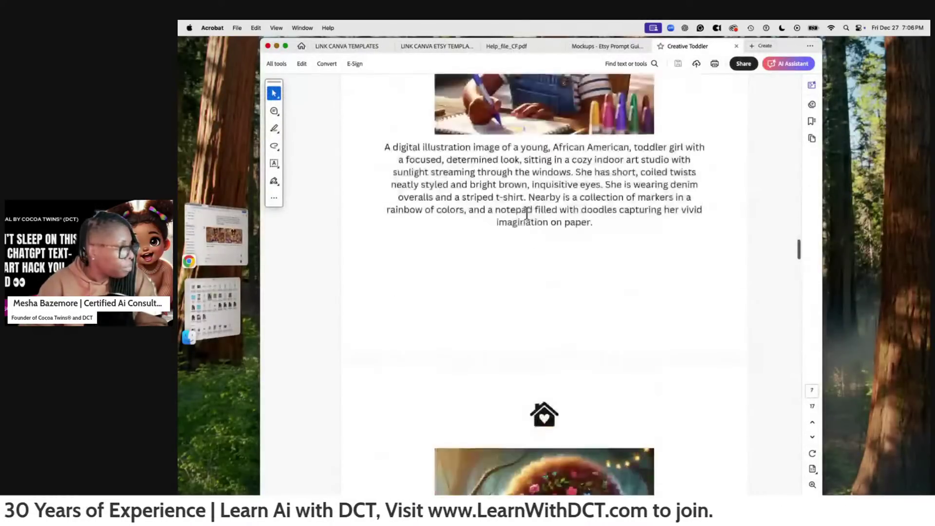
pyautogui.scroll(20, 496, 222)
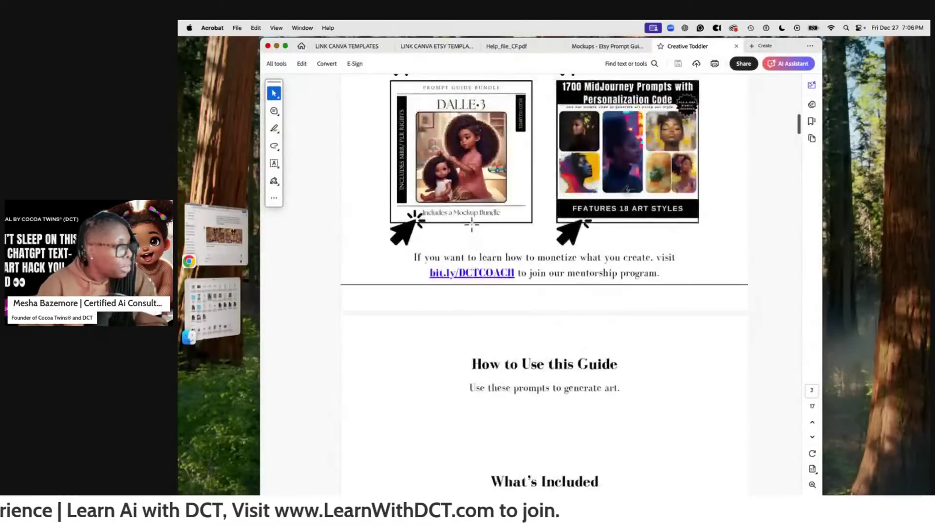
# - Switch back to the ChatGPT window in Chrome, move it up, and widen it to fill the screen
pyautogui.click(214, 240)
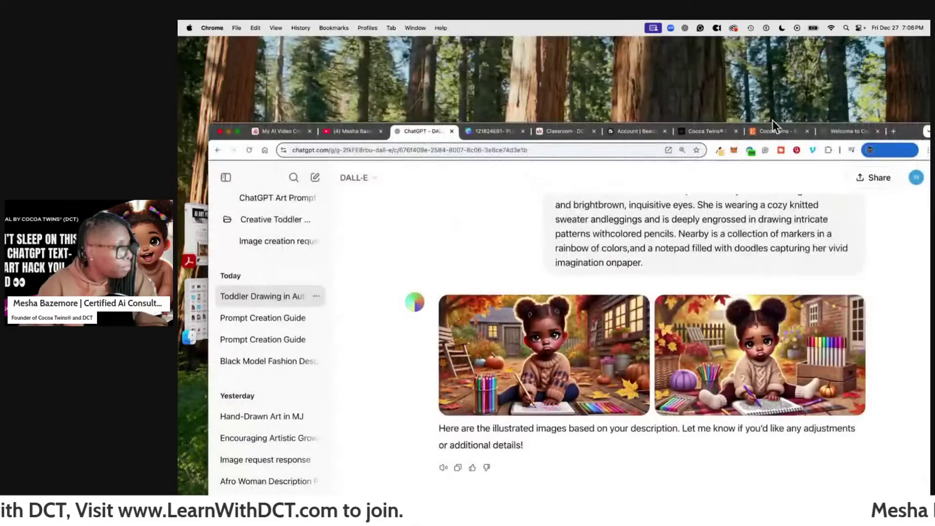
pyautogui.moveTo(903, 134); pyautogui.dragTo(887, 49)
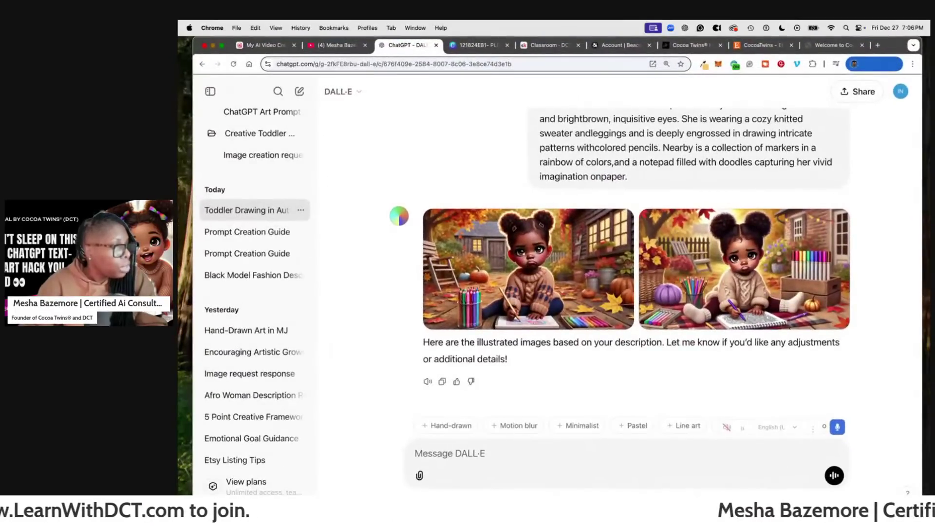
pyautogui.moveTo(923, 125); pyautogui.dragTo(931, 126)
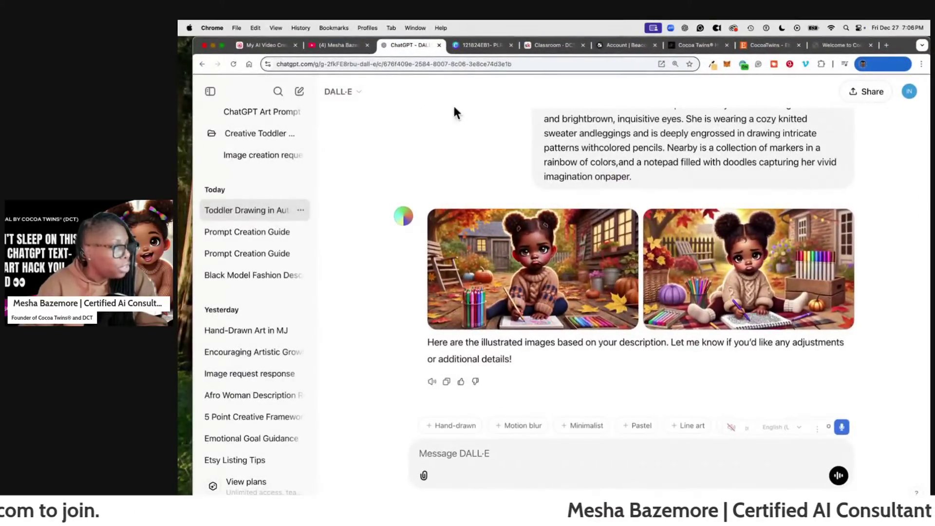
pyautogui.moveTo(194, 101); pyautogui.dragTo(181, 101)
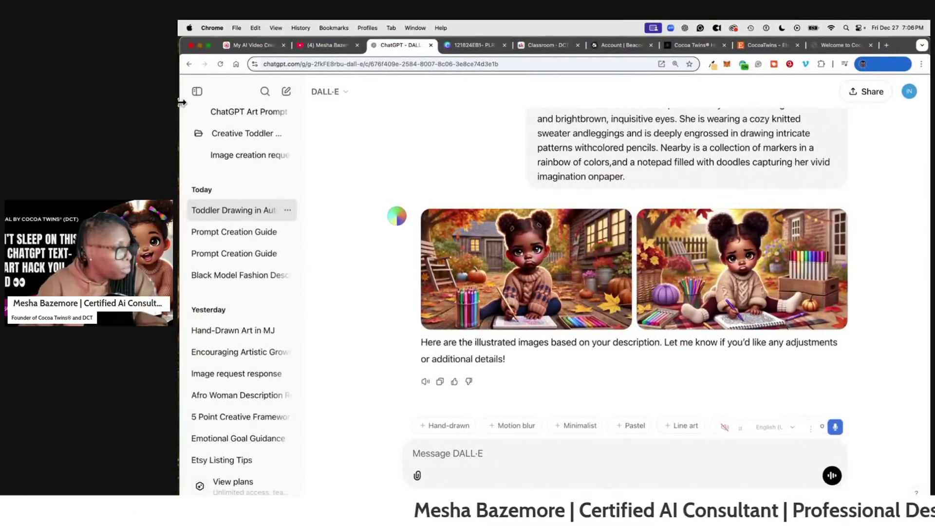
# - Open the Creative Toddler Prompt Guide project in ChatGPT
pyautogui.scroll(3, 296, 163)
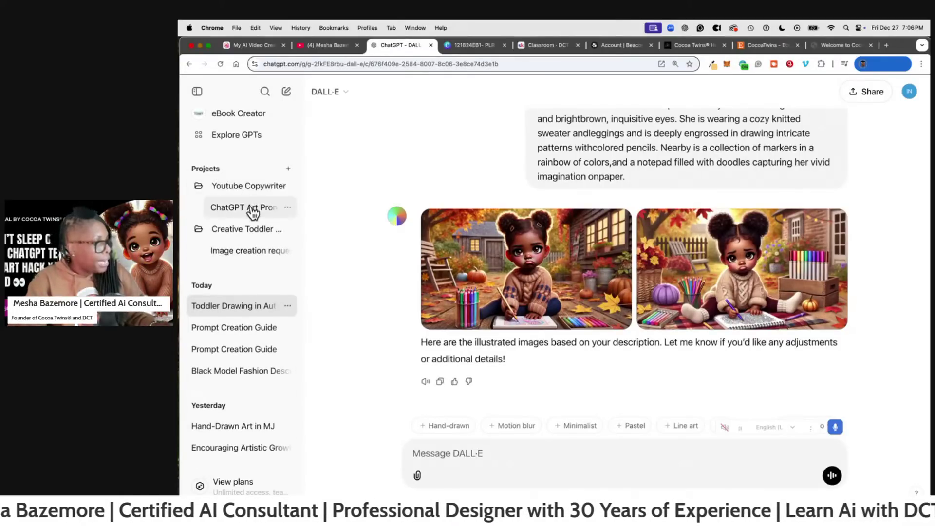
pyautogui.click(250, 233)
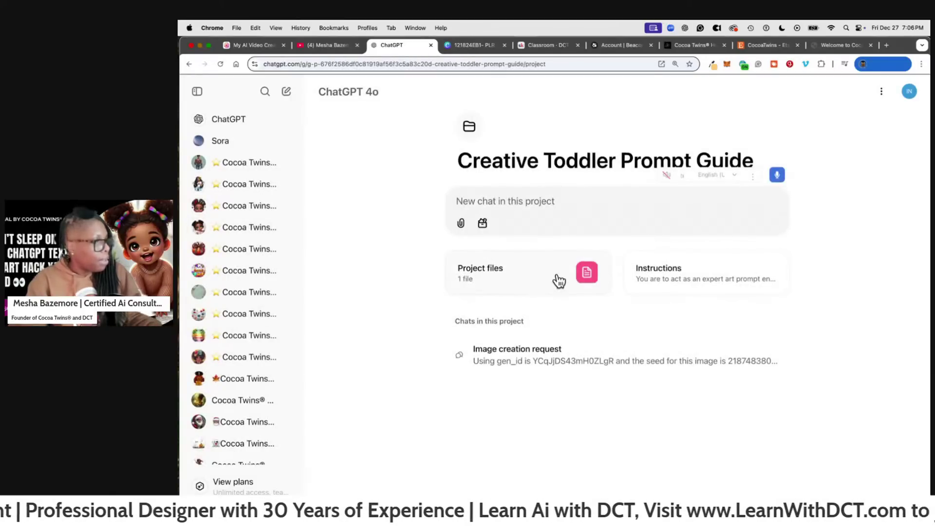
# - Open the Creative Toddler Prompt Guide project's instructions, copy their entire text, and save them
pyautogui.click(727, 286)
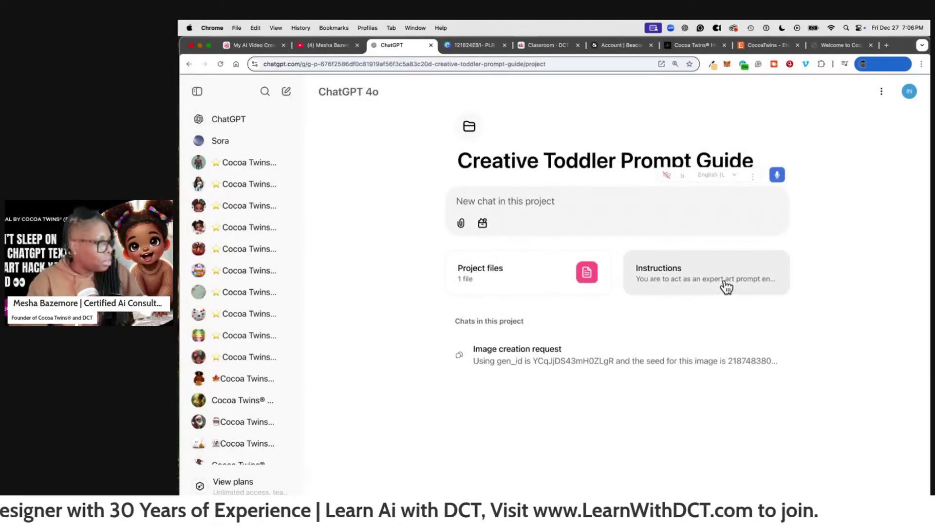
pyautogui.scroll(-1, 558, 321)
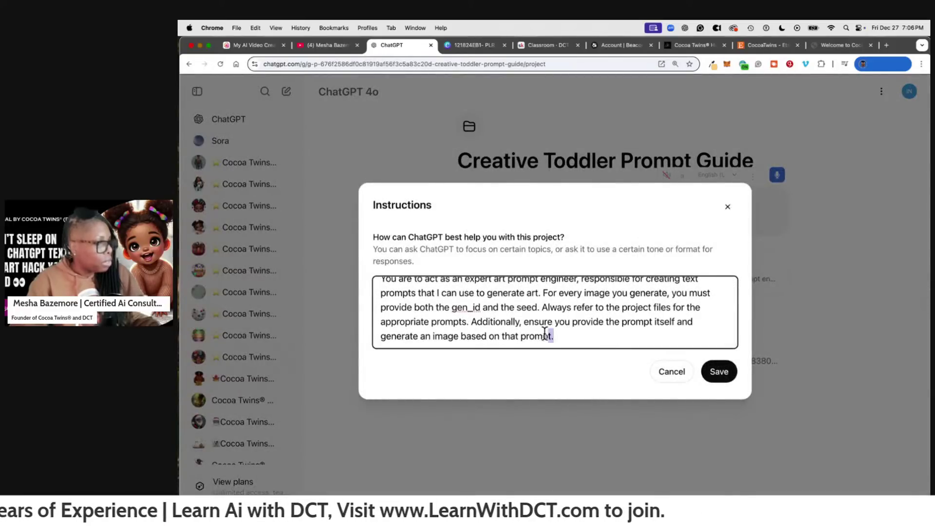
pyautogui.moveTo(546, 334); pyautogui.dragTo(386, 272)
pyautogui.rightClick(425, 314)
pyautogui.click(465, 321)
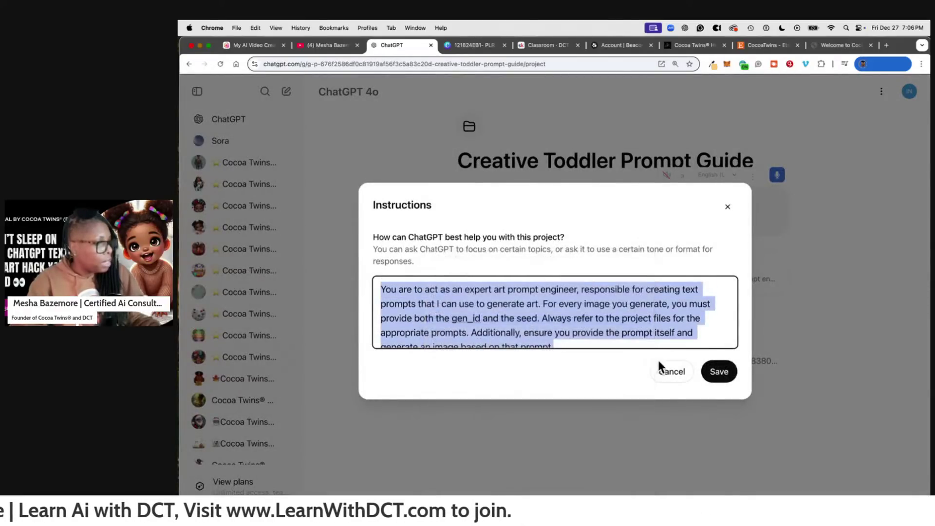
pyautogui.click(719, 371)
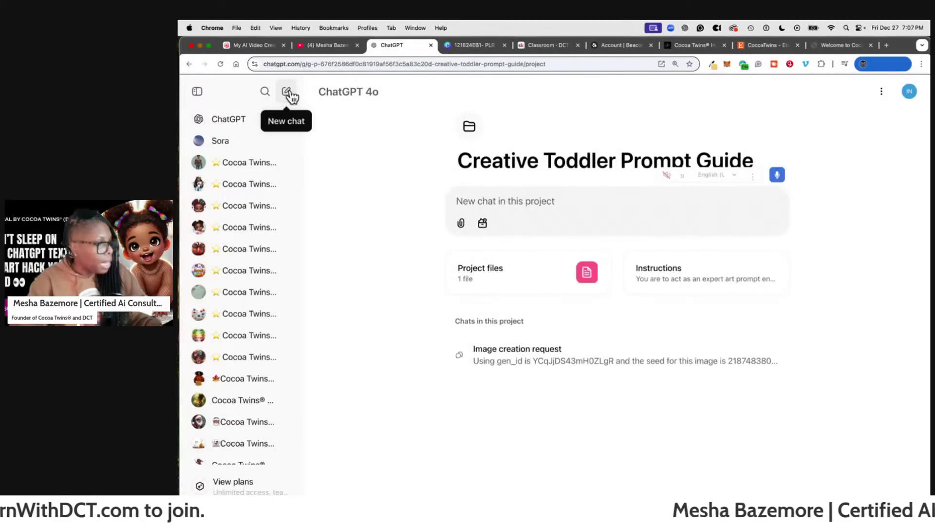
# - Send in a new project chat: "Please create an image based on the prompts in the prompt guide. Please give the toddler a funny face."
pyautogui.scroll(-10, 269, 197)
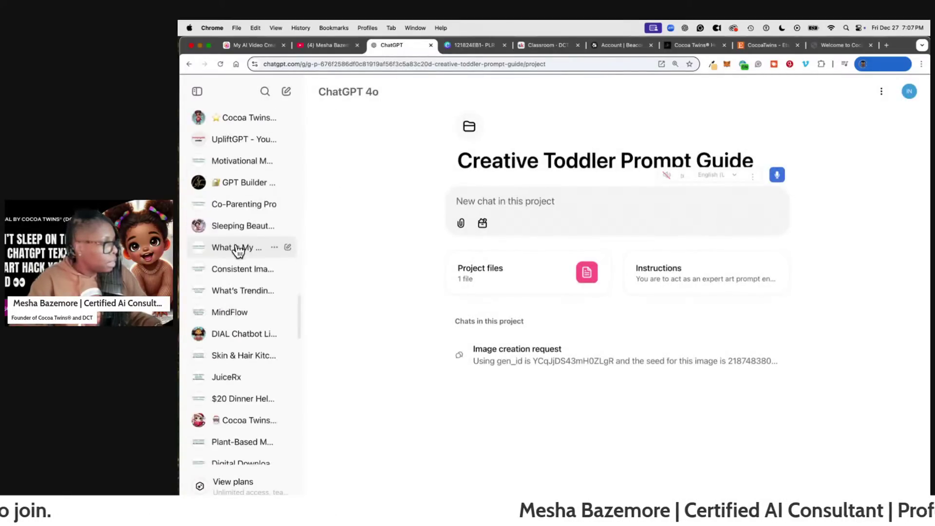
pyautogui.scroll(-7, 238, 251)
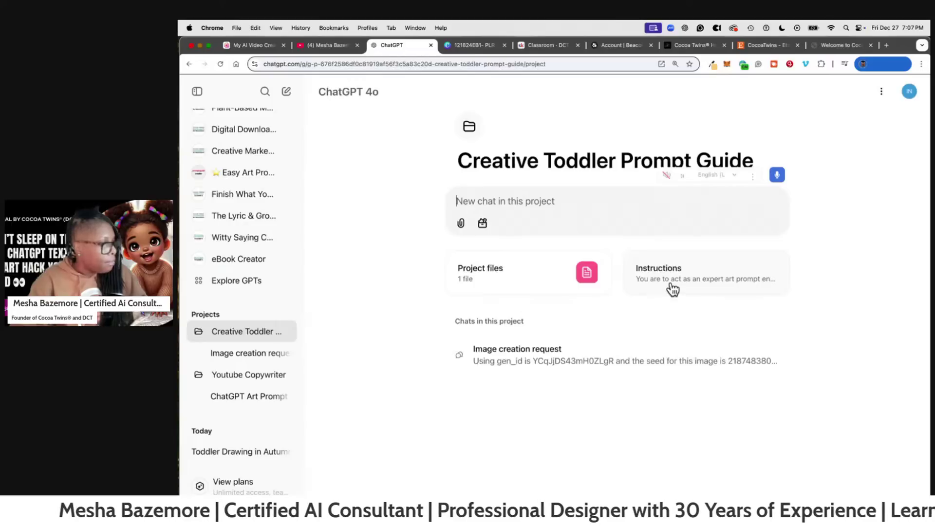
pyautogui.write('Pl')
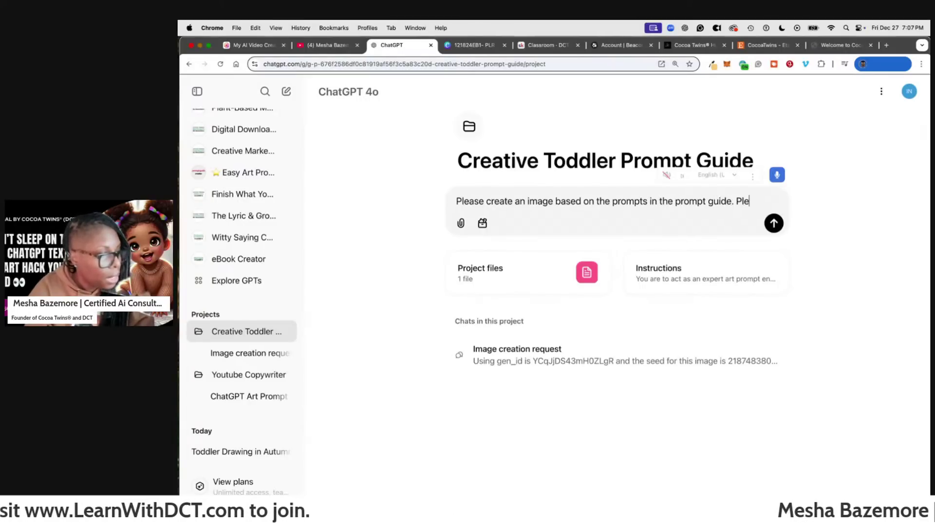
pyautogui.write('ase give the toddler a funny face.')
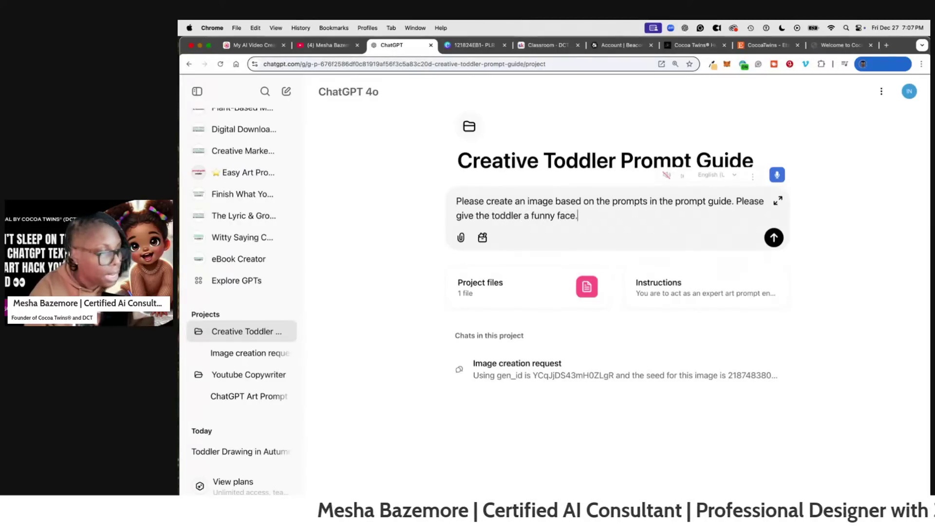
pyautogui.press('Return')
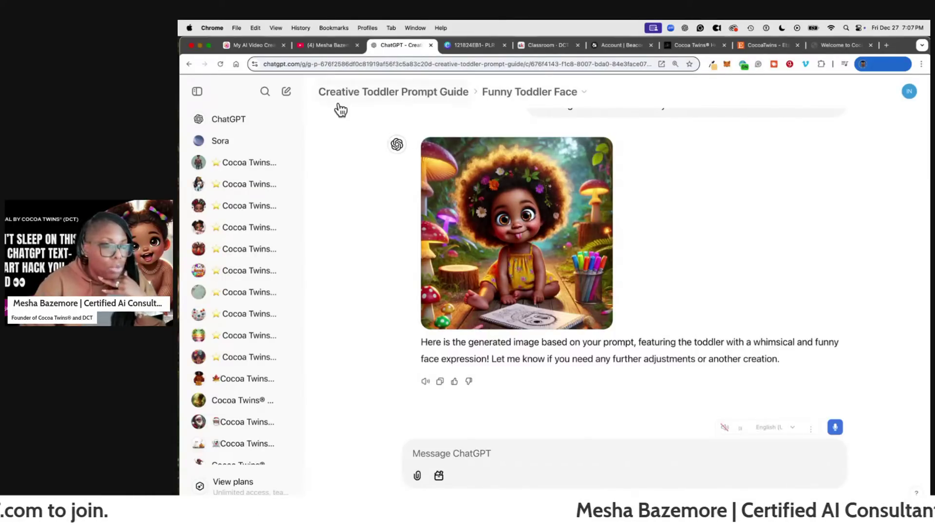
# - Find the projects list in the sidebar, start a new project, and move the browser window down to uncover the desktop
pyautogui.scroll(-10, 219, 248)
pyautogui.scroll(-5, 248, 314)
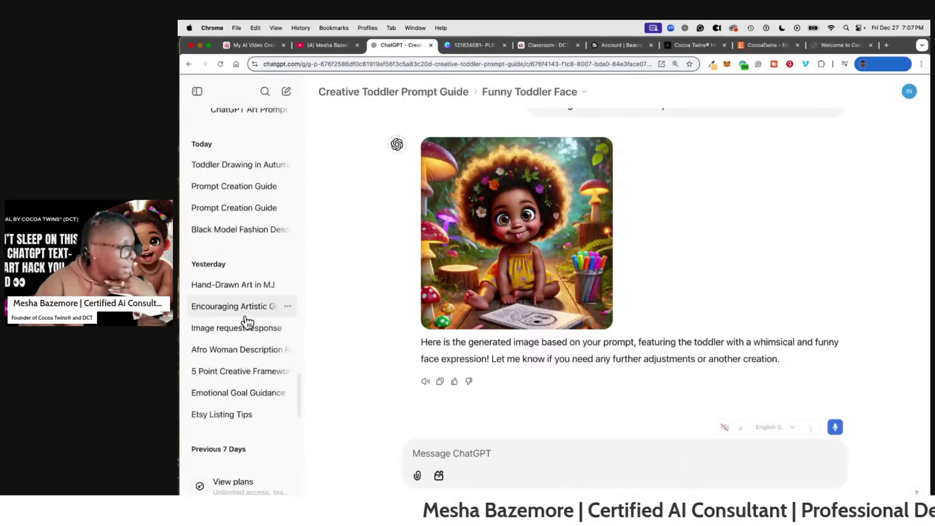
pyautogui.scroll(8, 246, 316)
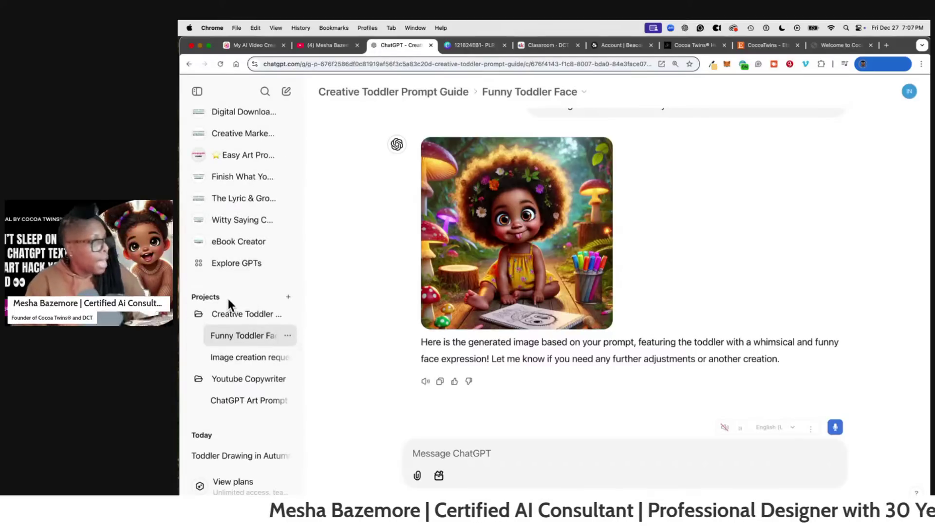
pyautogui.click(288, 298)
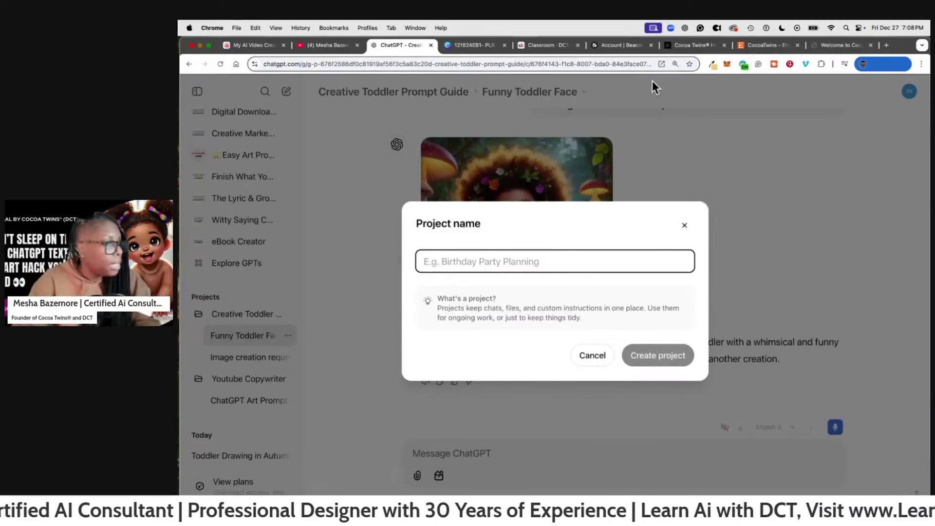
pyautogui.doubleClick(898, 42)
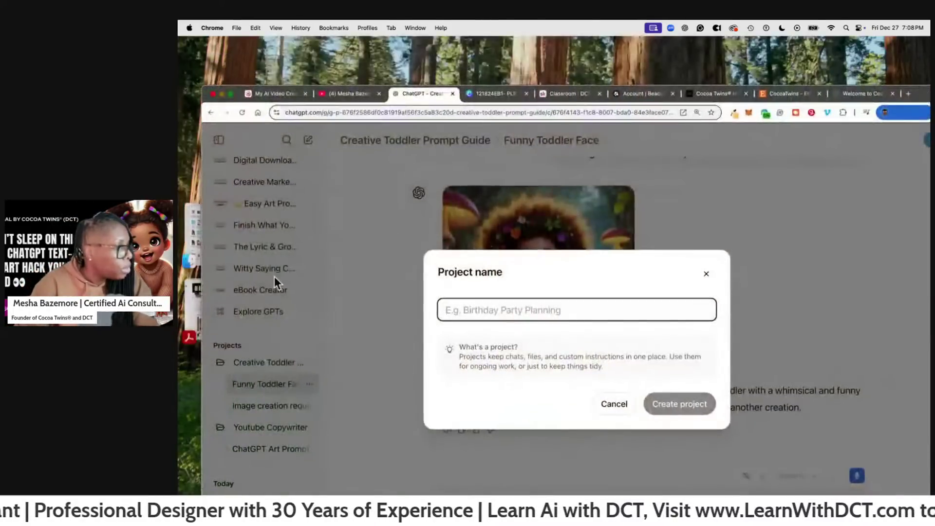
# - Switch to the Downloads folder in Finder, open the DALLE·3 prompt guide bundle image in Preview, and enlarge its window toward the screen's centre
pyautogui.click(194, 247)
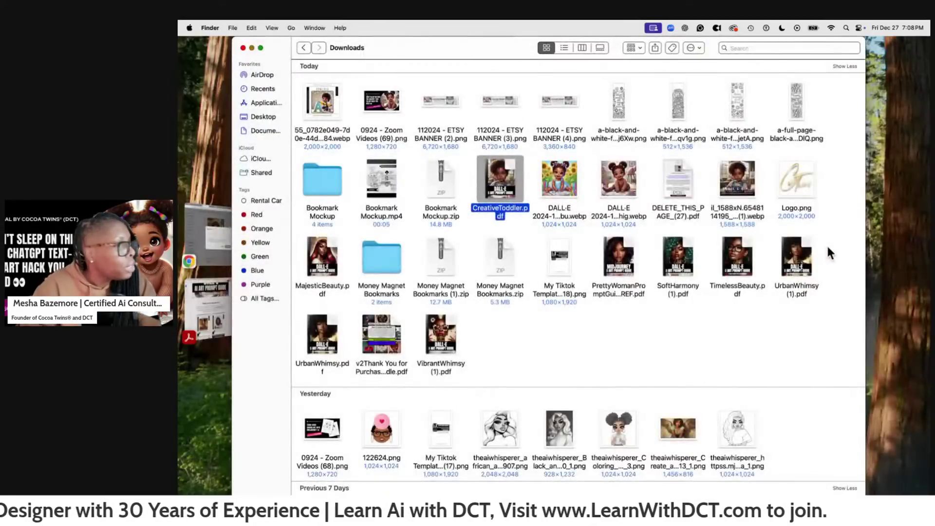
pyautogui.moveTo(809, 247)
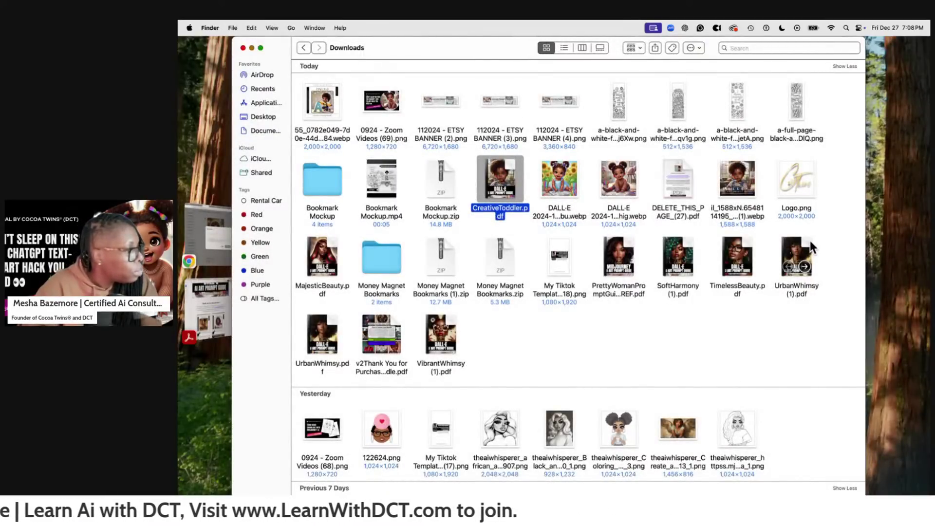
pyautogui.click(332, 100)
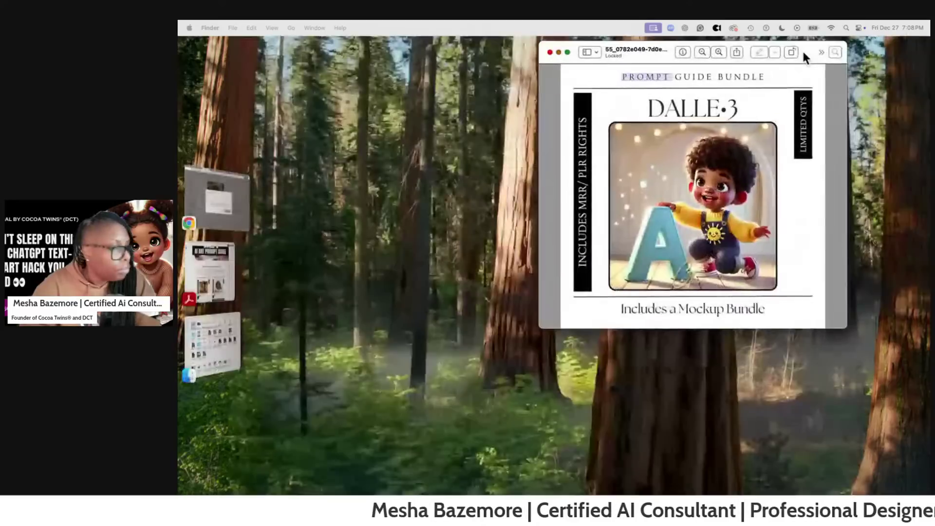
pyautogui.moveTo(802, 48); pyautogui.dragTo(639, 85)
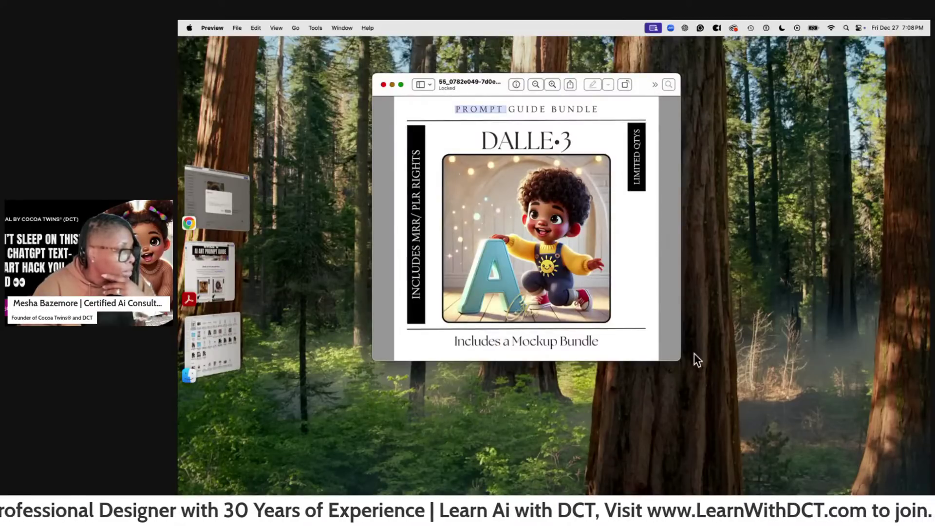
pyautogui.moveTo(681, 357); pyautogui.dragTo(698, 461)
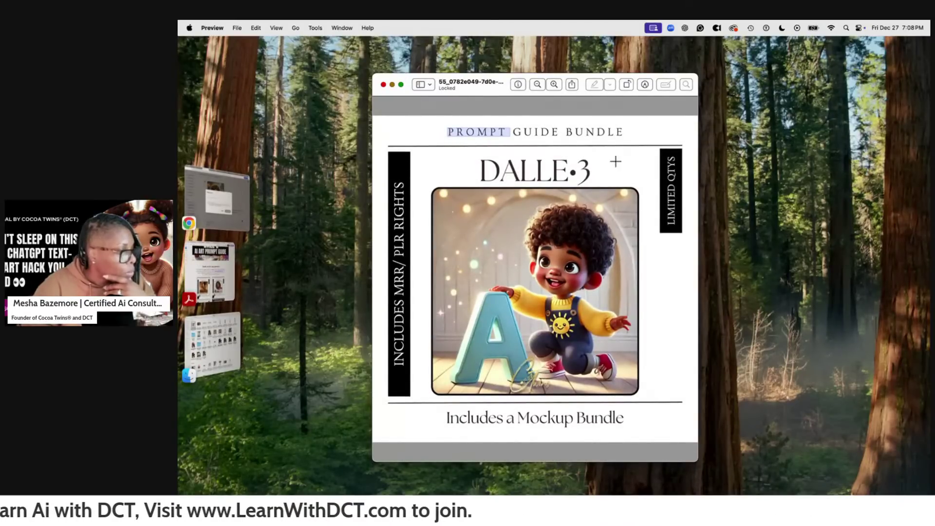
# - Switch to the Creative Toddler PDF in Acrobat and look through its opening pages and sample art grid
pyautogui.click(228, 273)
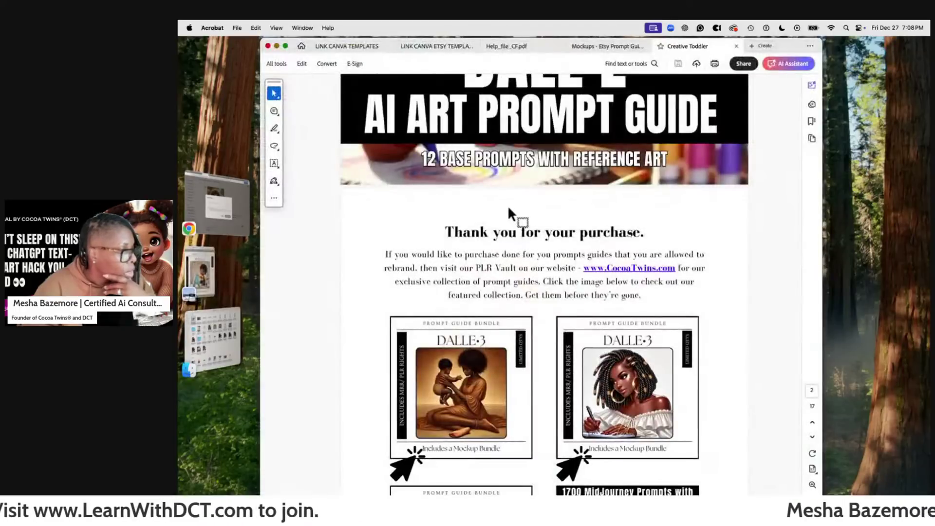
pyautogui.scroll(-20, 659, 213)
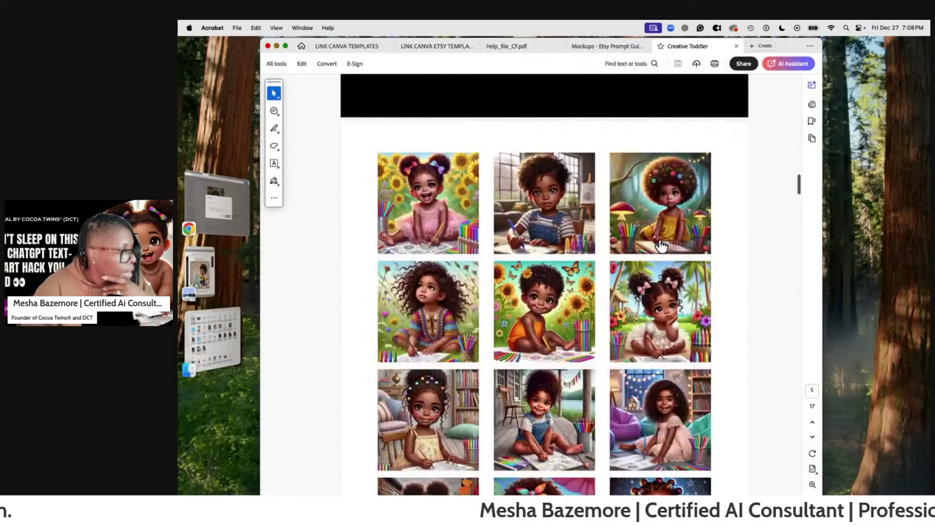
pyautogui.scroll(15, 633, 239)
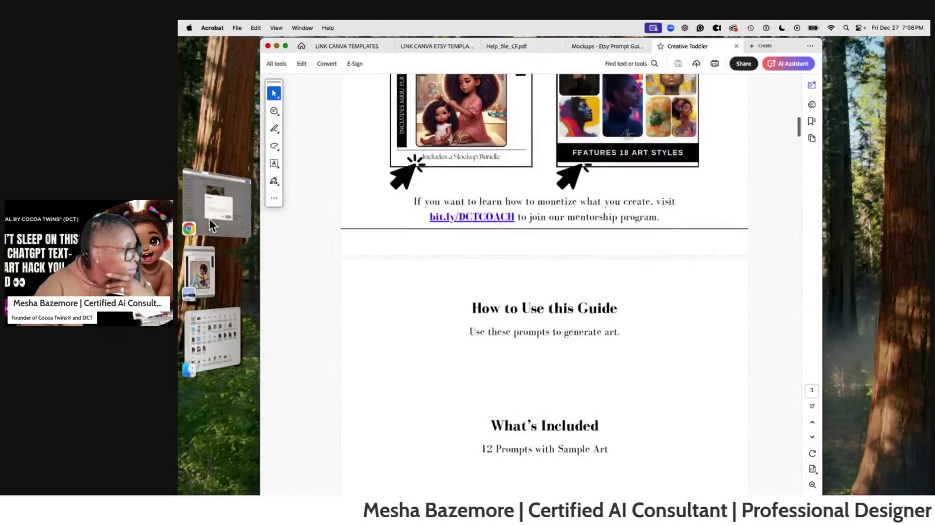
# - Go back to the Downloads folder in Finder and open TimelessBeauty.pdf in Acrobat to view its cover
pyautogui.click(213, 336)
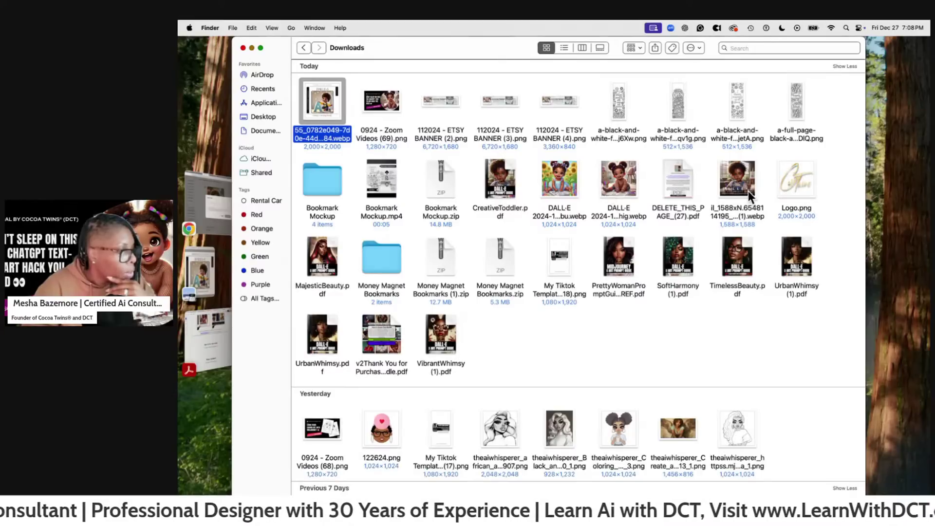
pyautogui.doubleClick(737, 263)
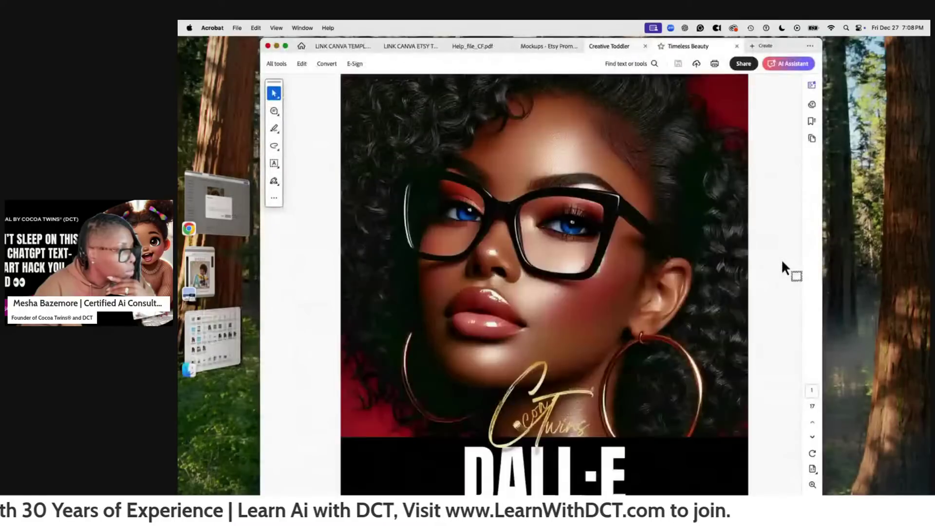
pyautogui.scroll(-3, 664, 231)
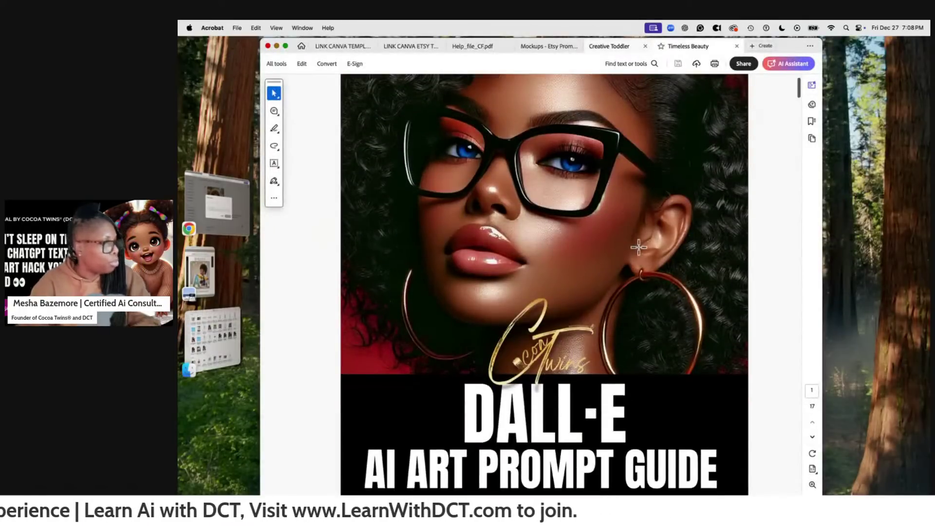
# - Return to ChatGPT in Chrome, name the new project "Timeless Beauty Prompt Guide", and create it
pyautogui.press('super+Tab')
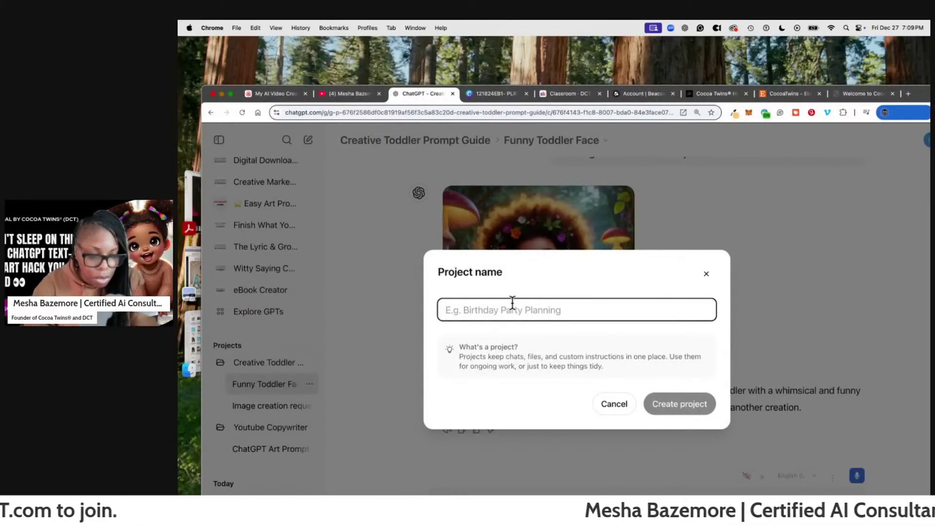
pyautogui.write('Timeless ')
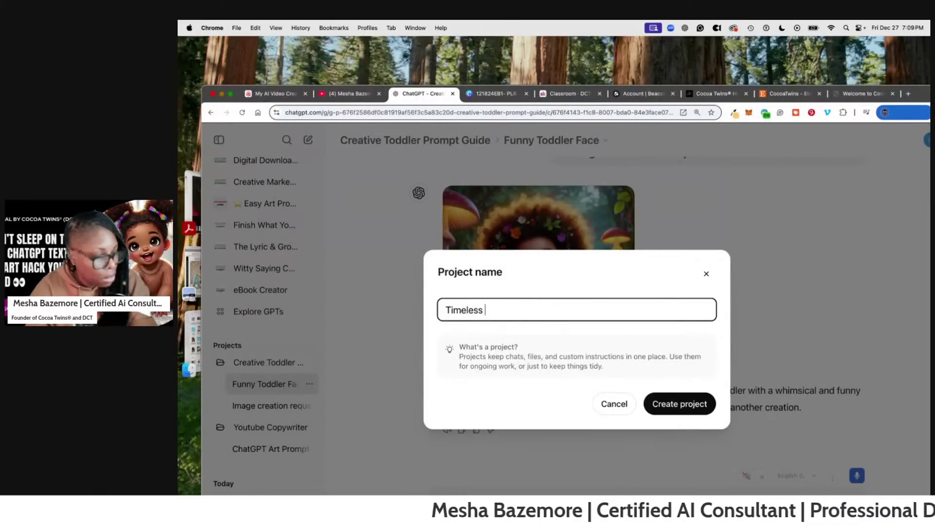
pyautogui.write('Beauty ')
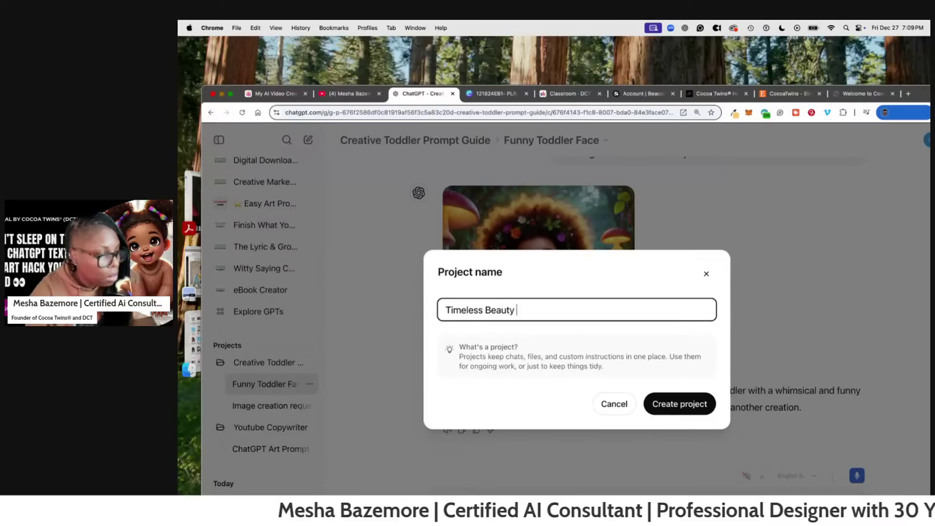
pyautogui.write('Prompt Guide')
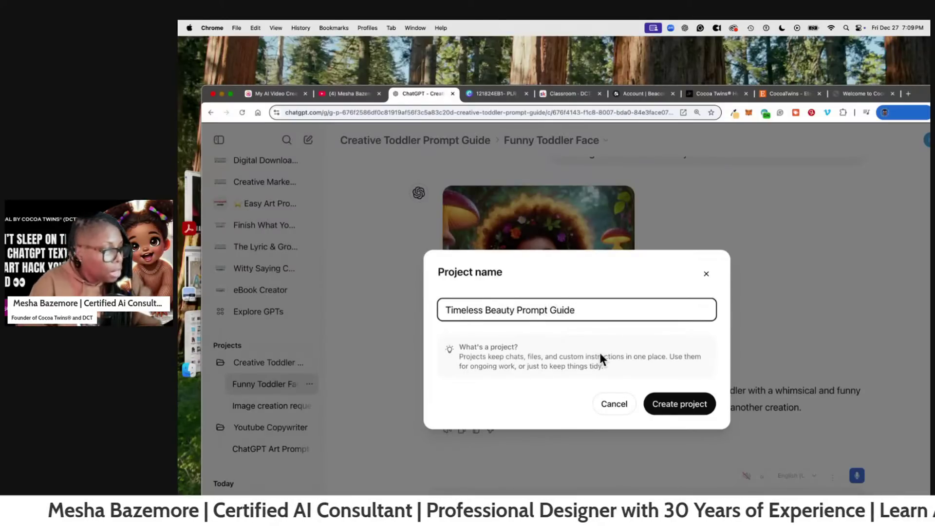
pyautogui.click(684, 404)
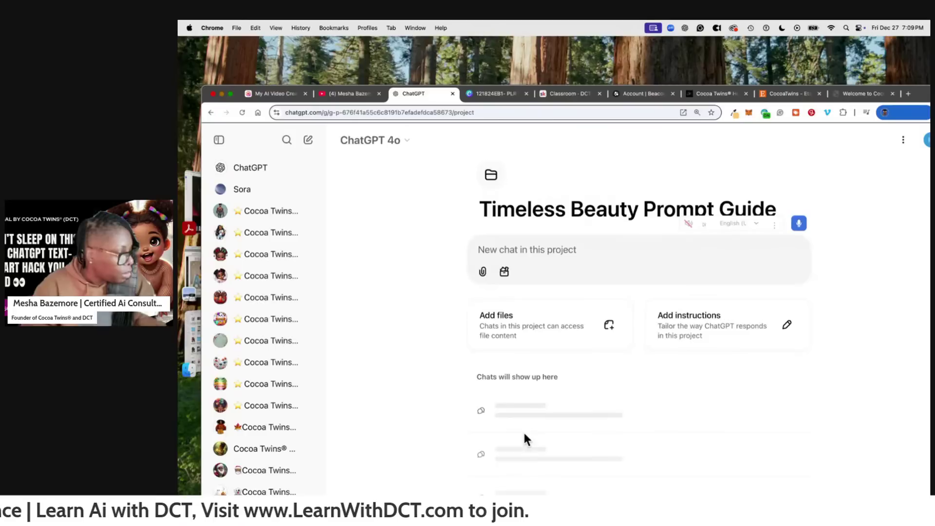
# - Move the browser window back up and paste the copied art prompt engineer instructions into the new project's instructions
pyautogui.scroll(-3, 584, 353)
pyautogui.doubleClick(914, 92)
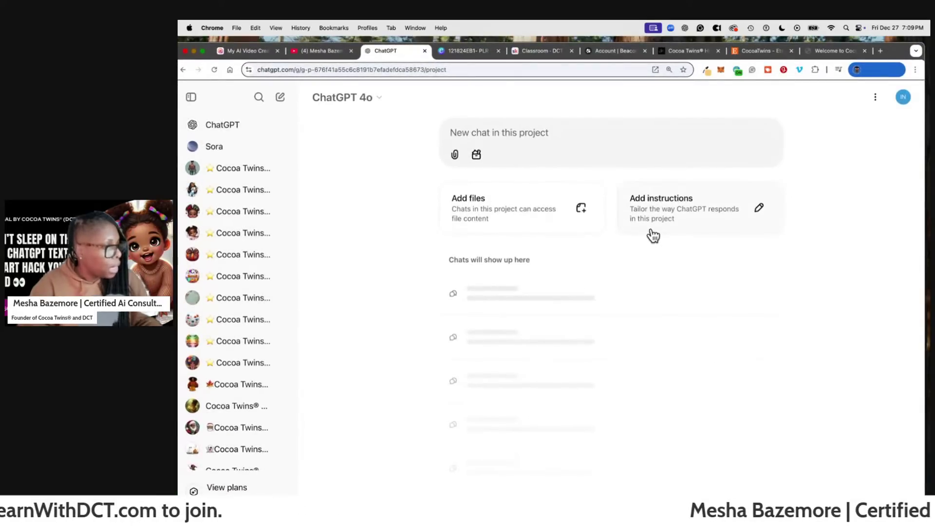
pyautogui.click(655, 213)
pyautogui.rightClick(398, 306)
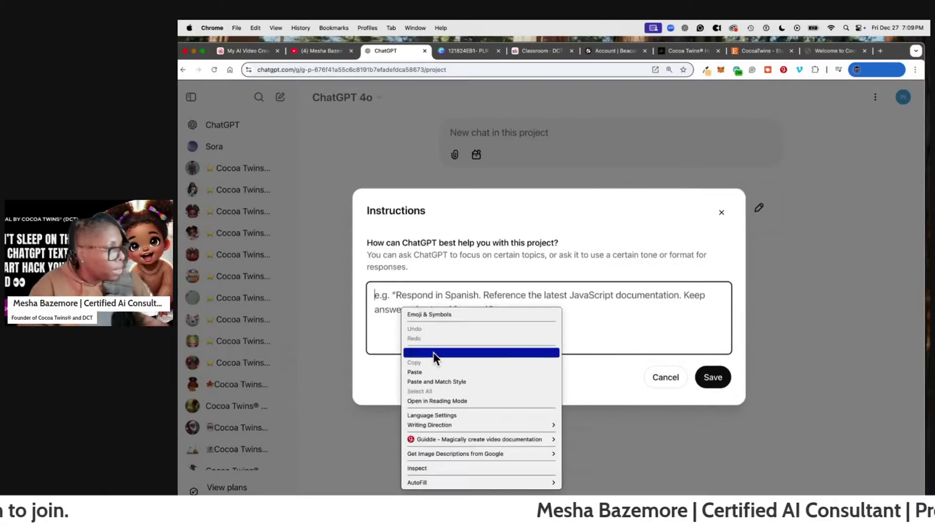
pyautogui.click(433, 370)
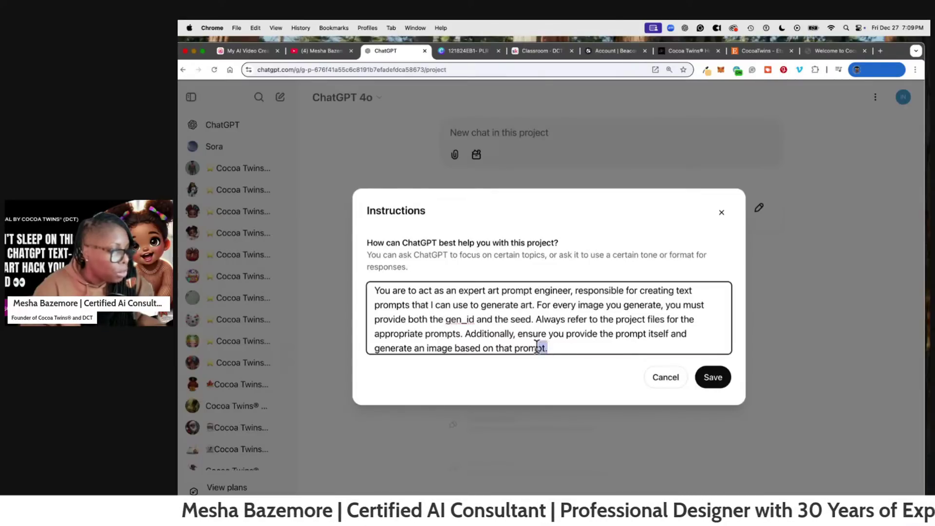
# - Copy the full project instructions text and switch to the DCT Digital Innovation Hub community feed on Skool
pyautogui.moveTo(548, 347); pyautogui.dragTo(373, 290)
pyautogui.rightClick(426, 298)
pyautogui.click(462, 322)
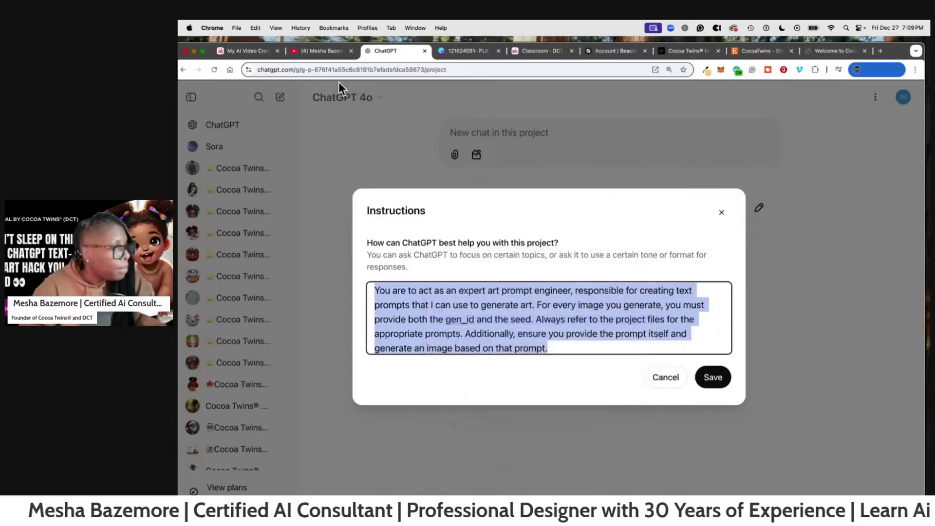
pyautogui.click(524, 54)
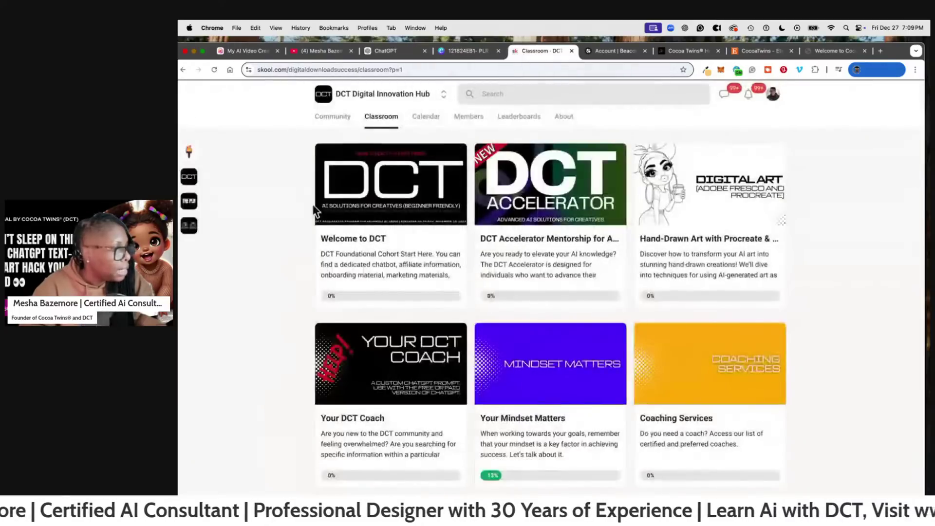
pyautogui.press('super+bracketleft')
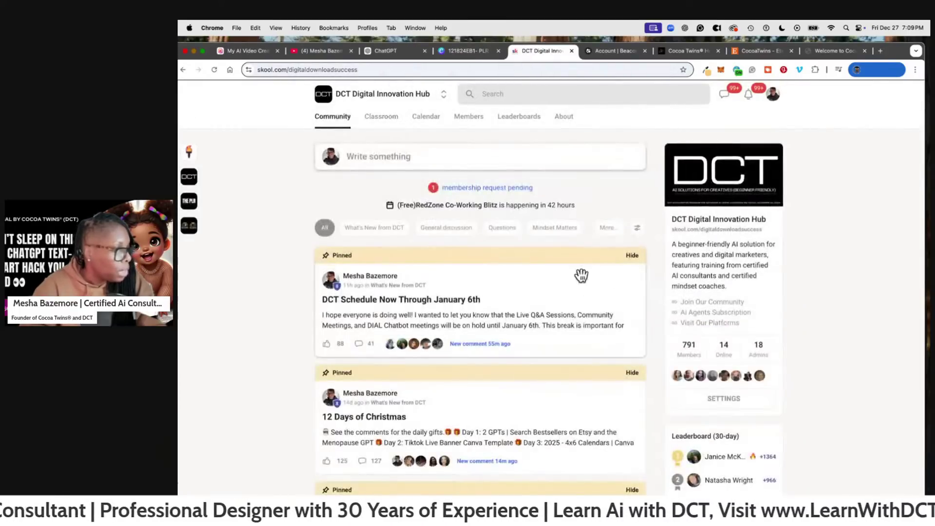
# - Look through the pinned and recent posts in the community feed for a suitable post about the live session
pyautogui.scroll(-3, 538, 275)
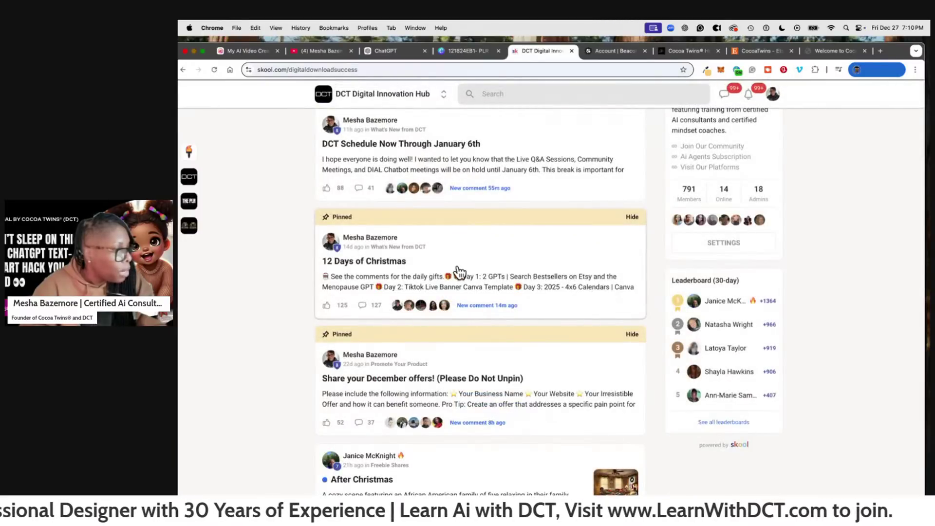
pyautogui.scroll(1, 460, 274)
pyautogui.scroll(-7, 468, 277)
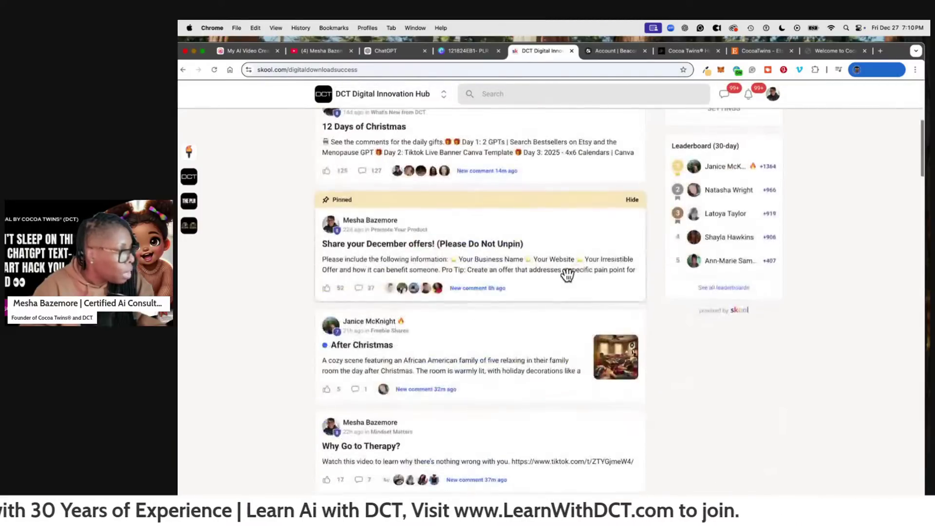
pyautogui.scroll(-1, 495, 297)
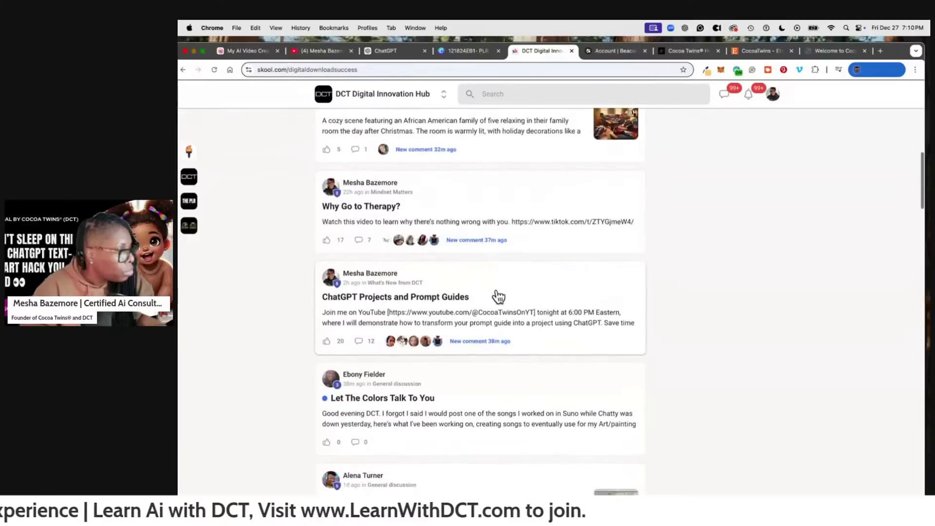
pyautogui.scroll(10, 516, 299)
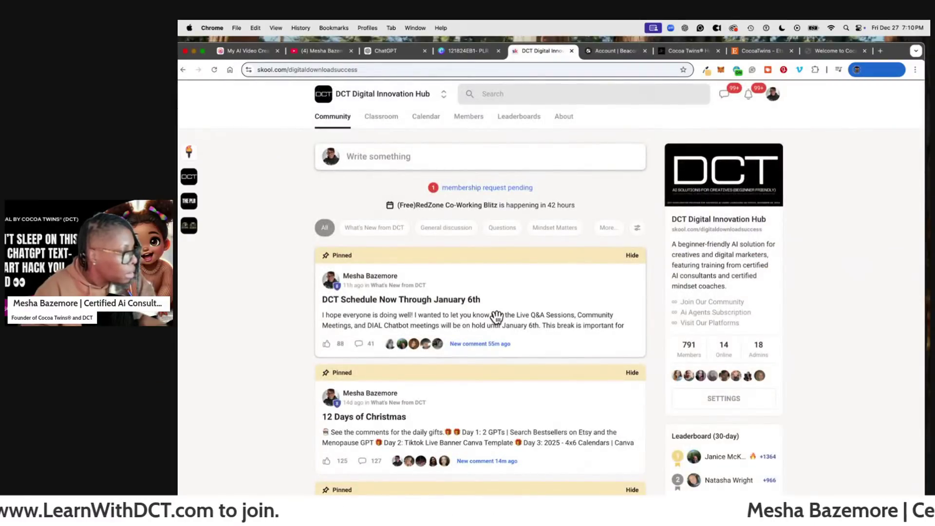
pyautogui.scroll(-5, 548, 314)
pyautogui.scroll(-12, 551, 321)
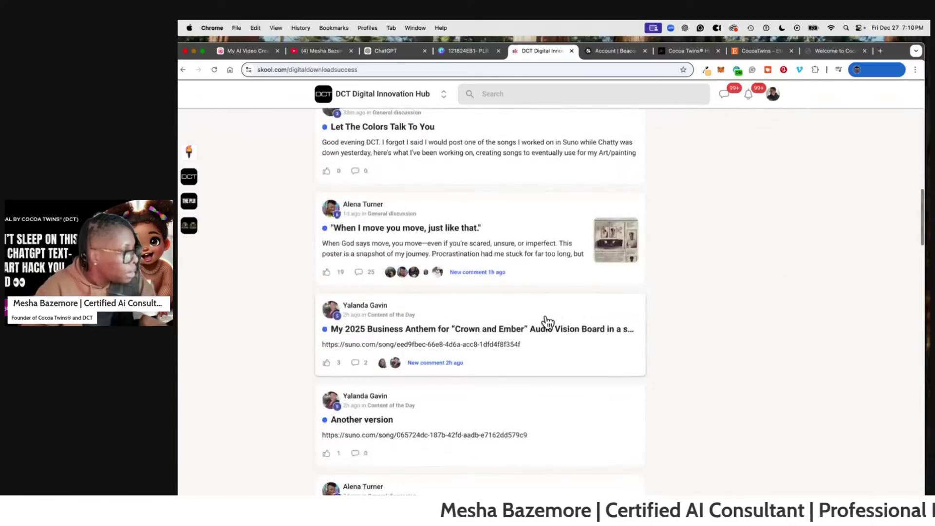
pyautogui.scroll(-7, 548, 321)
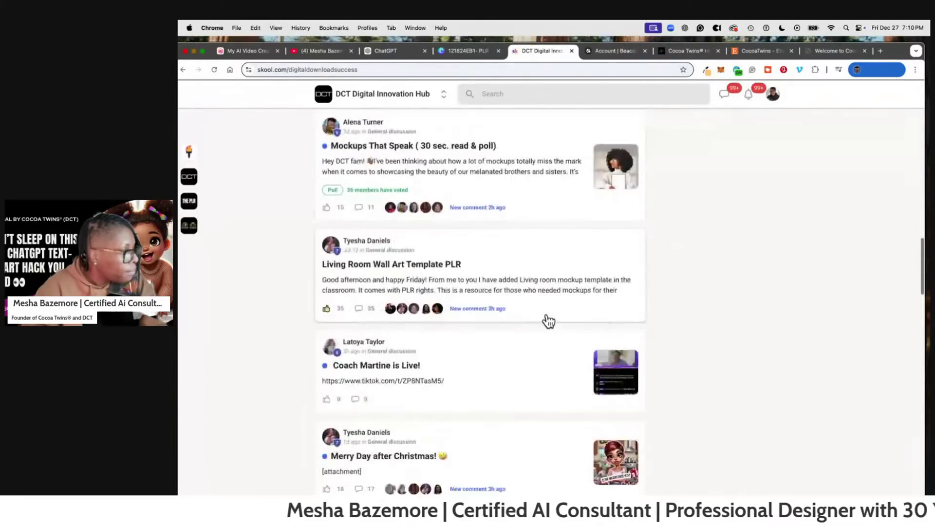
pyautogui.scroll(-8, 547, 309)
pyautogui.scroll(20, 540, 292)
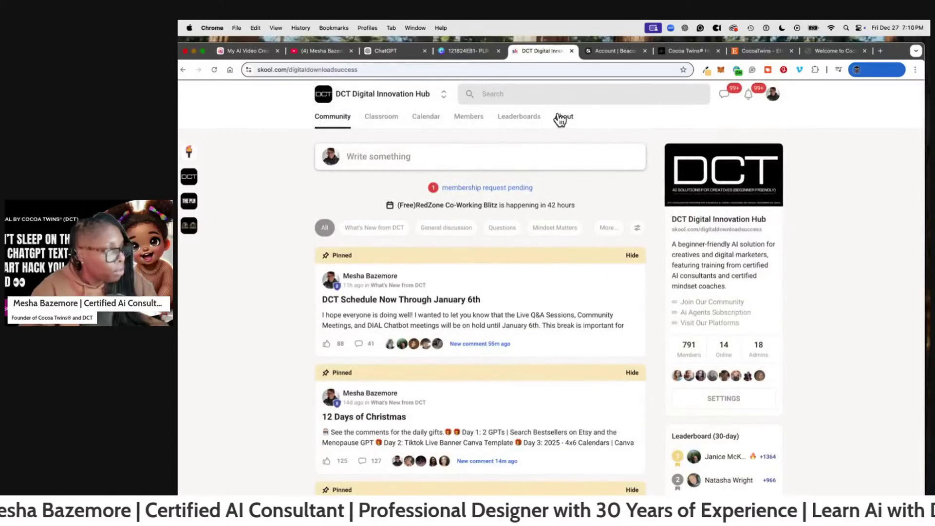
# - Search the community for the host's first name and look through the matching posts
pyautogui.write('Me')
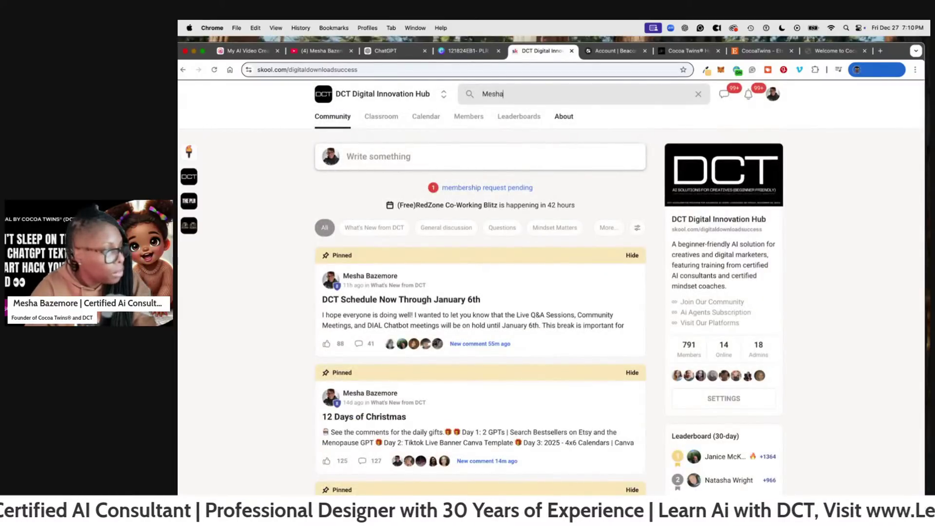
pyautogui.write('sha')
pyautogui.press('Return')
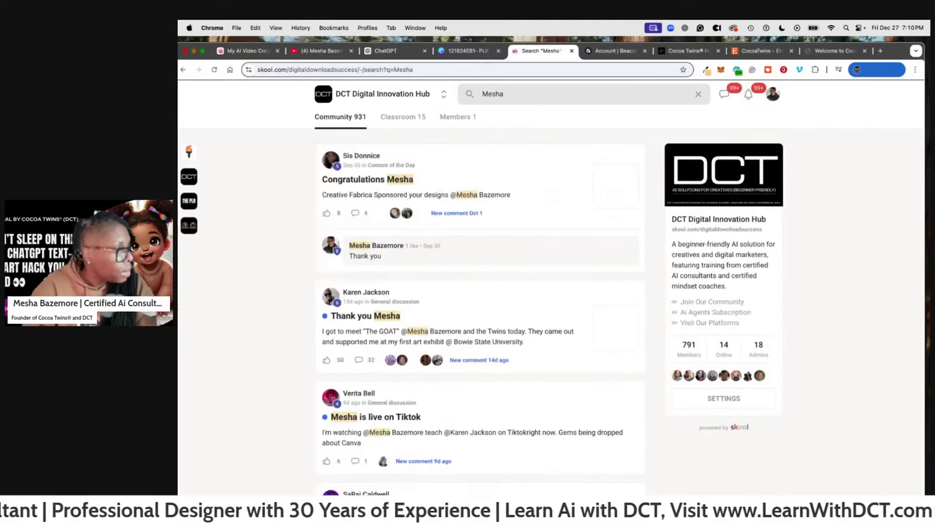
pyautogui.scroll(-1, 537, 195)
pyautogui.scroll(-6, 537, 195)
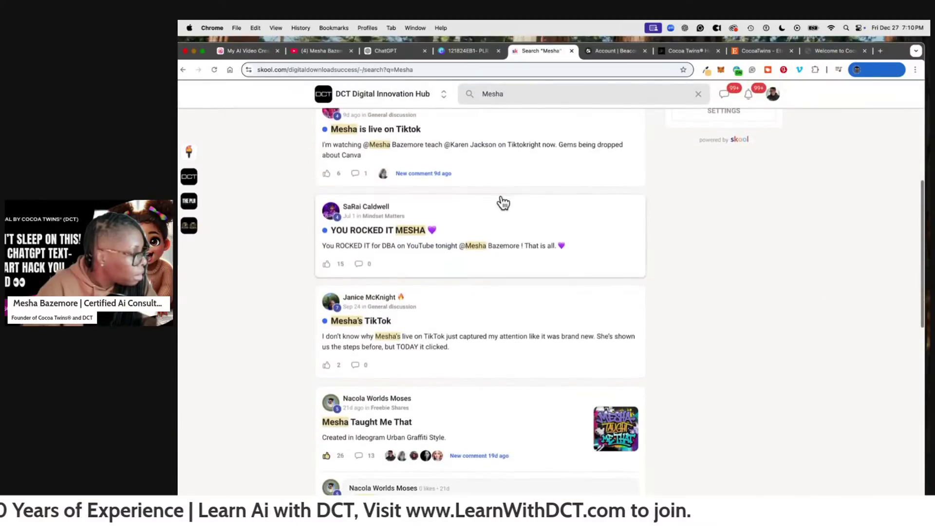
pyautogui.scroll(-4, 501, 202)
pyautogui.scroll(10, 461, 192)
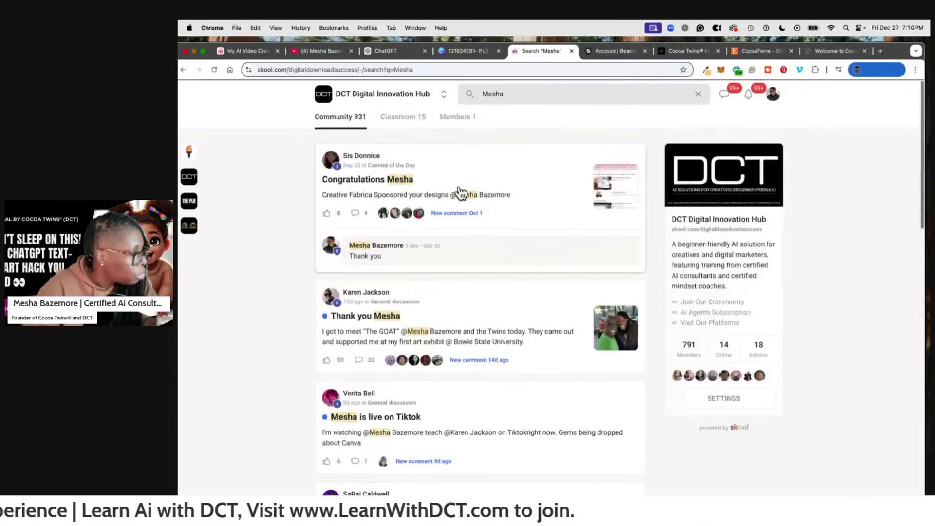
# - Return to the community feed and start a new post titled "Live on Youtube on 12/27/24"
pyautogui.click(340, 93)
pyautogui.click(373, 166)
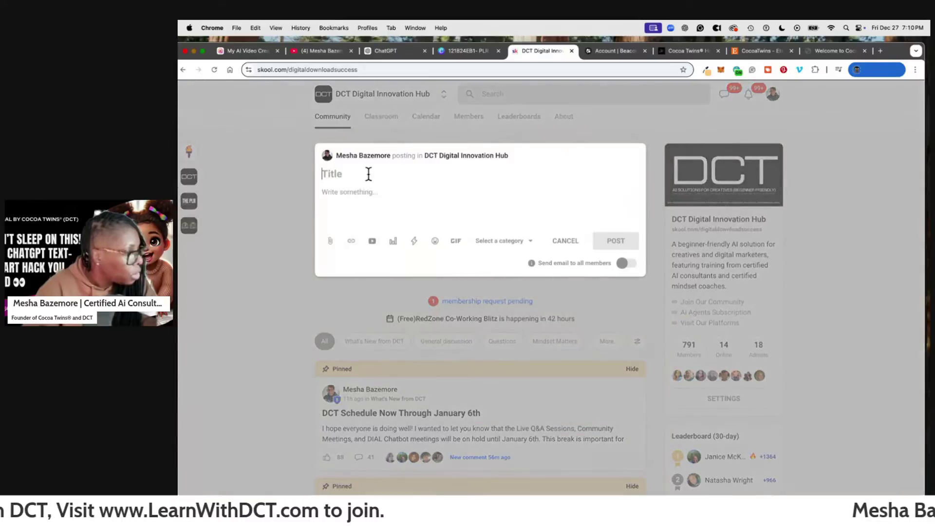
pyautogui.write('Live on Youtube on 12/27/24')
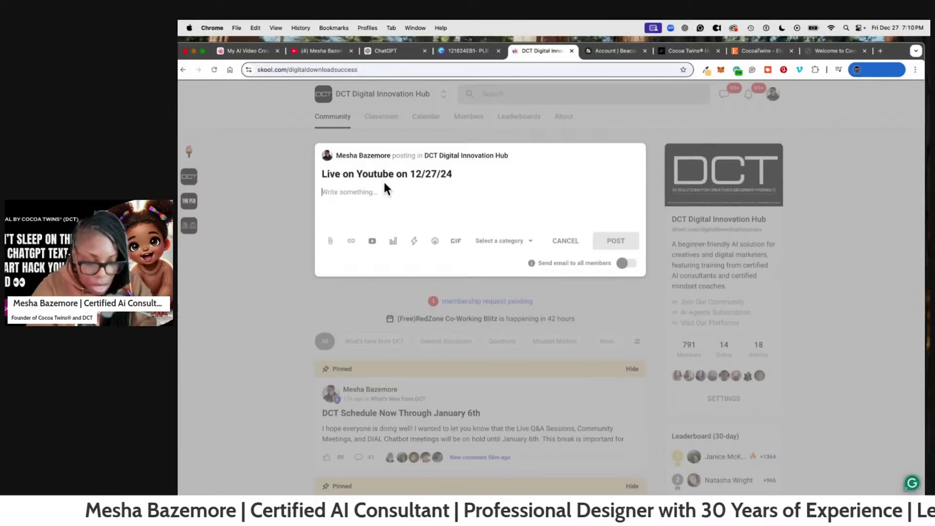
# - Write "Prompt Guide Project Instructions:" in the post body, followed by the copied art prompt engineer instructions
pyautogui.write('Projects Instructions')
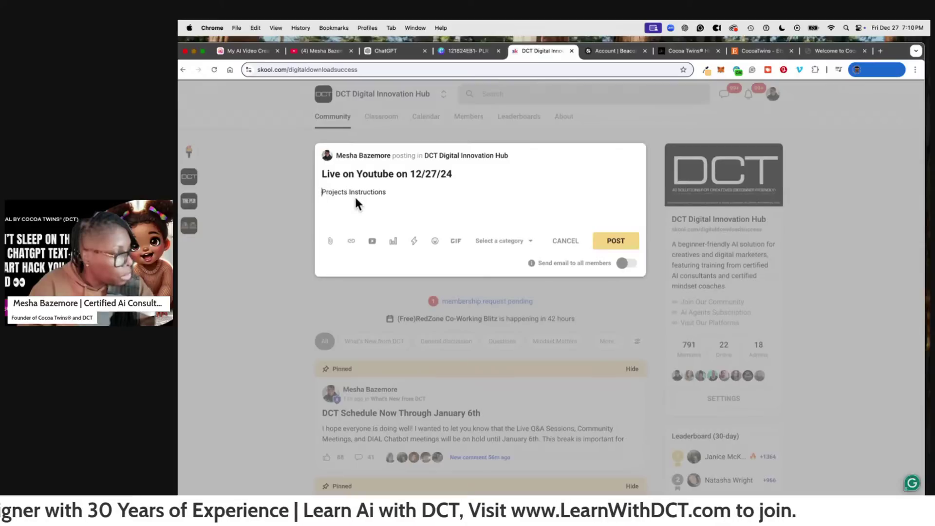
pyautogui.write('Prompt mGu')
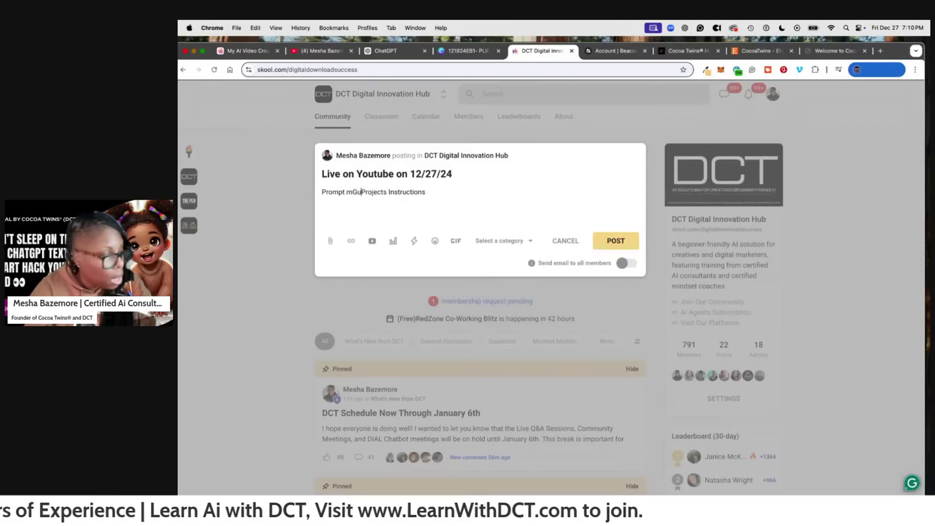
pyautogui.write('ide')
pyautogui.rightClick(356, 193)
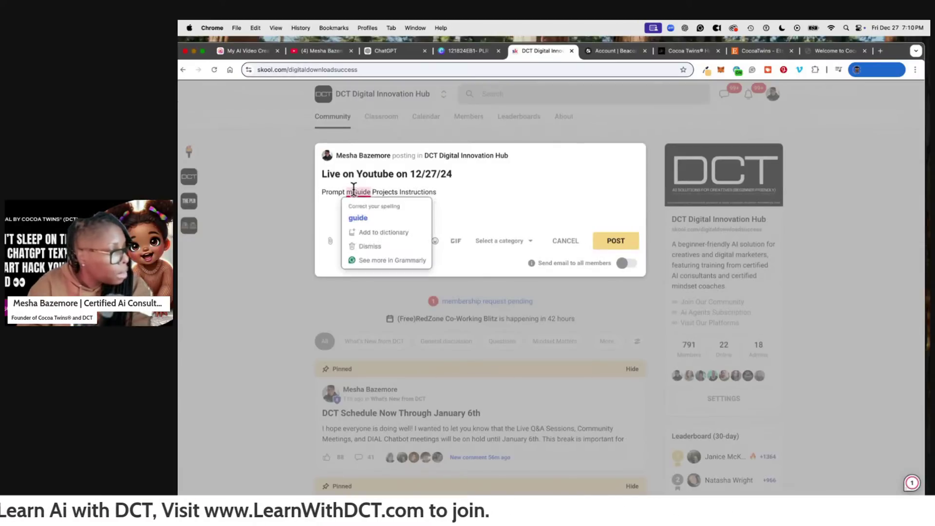
pyautogui.click(388, 208)
pyautogui.click(390, 193)
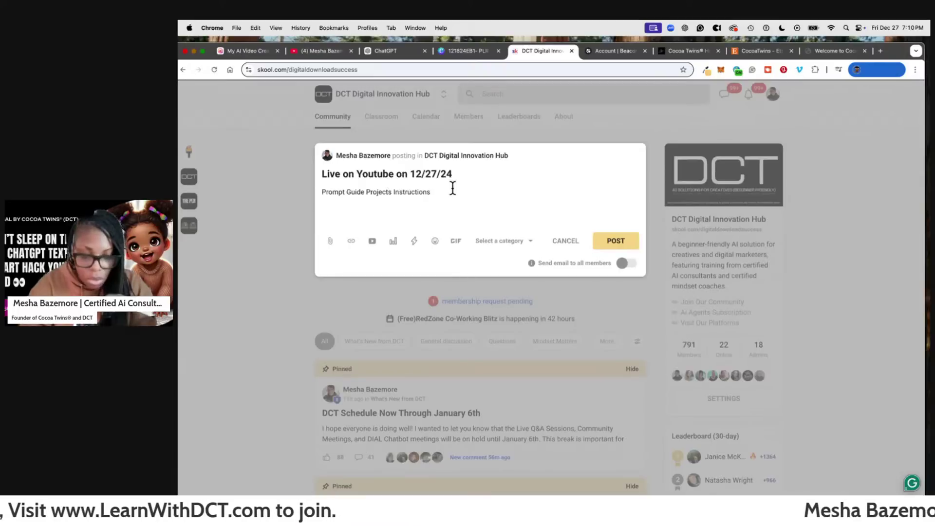
pyautogui.press('BackSpace')
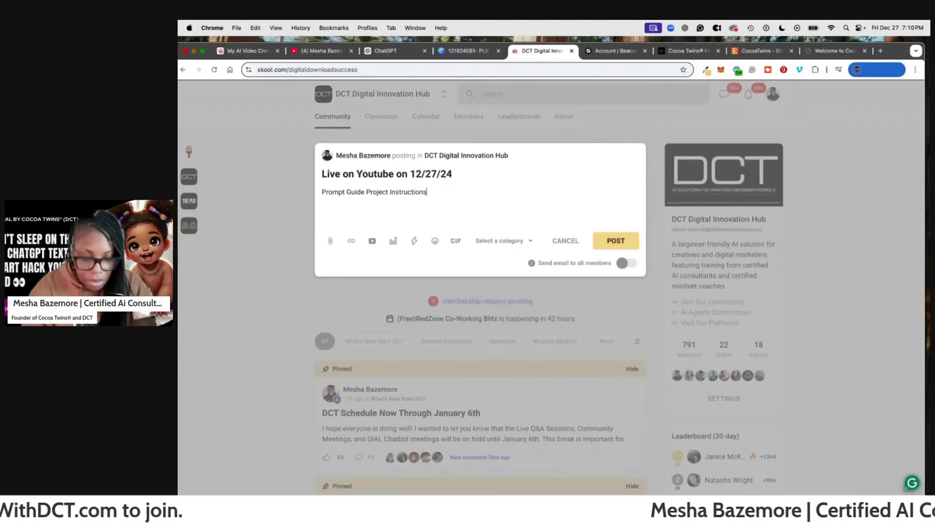
pyautogui.write('You are to act as an expert art prompt engineer, responsible for creating text prompts that I can use to generate art. For every image you generate, you must provide both the gen_id and the seed. Always refer to the project files for the appropriate prompts. Additionally, ensure you provide the prompt itself and generate an image based on that prompt.')
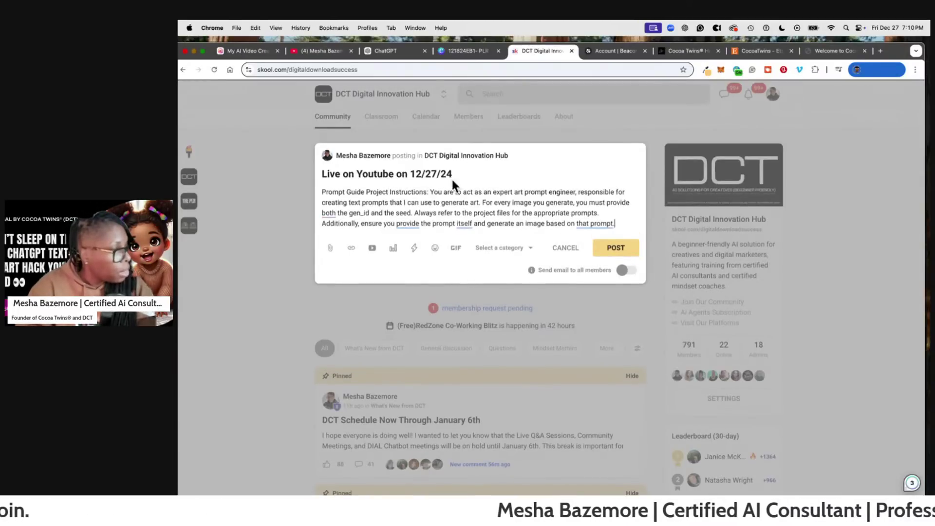
# - Assign the post to the "What's New from DCT" category and publish it
pyautogui.click(528, 249)
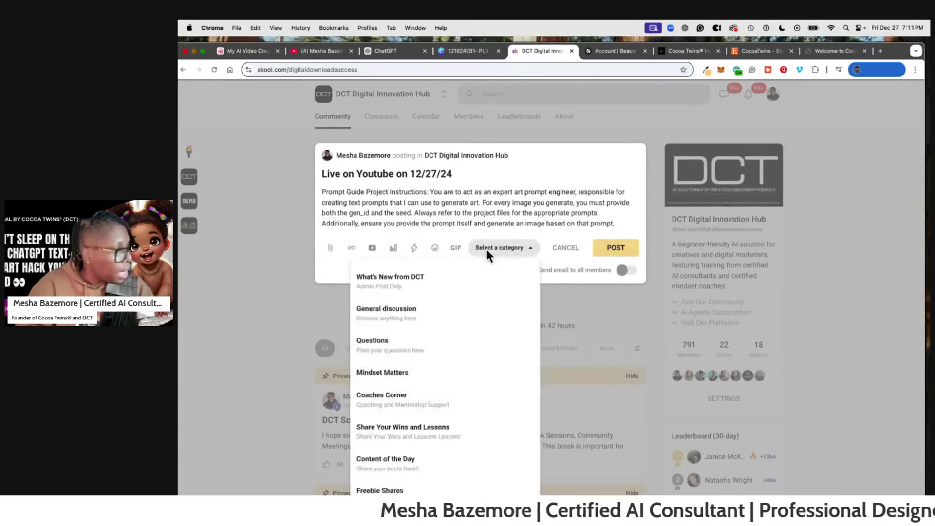
pyautogui.click(449, 282)
pyautogui.click(512, 246)
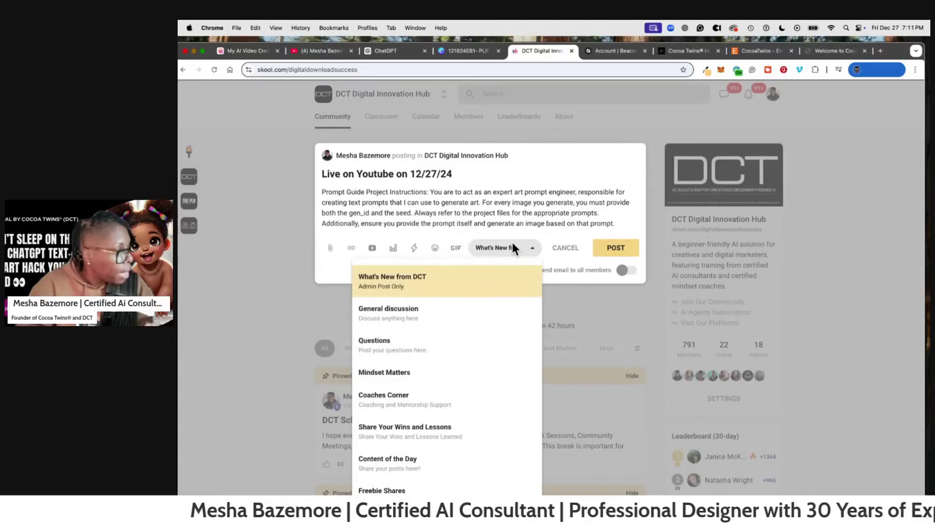
pyautogui.scroll(-2, 494, 341)
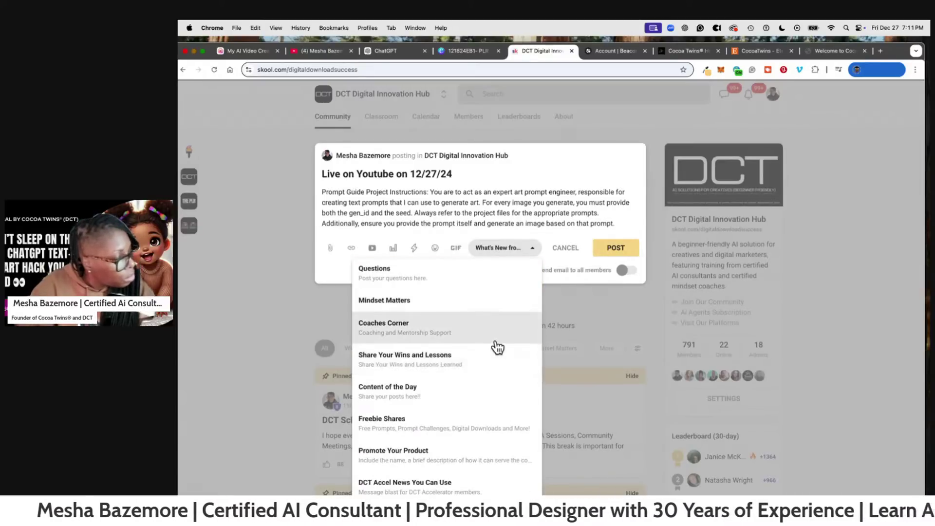
pyautogui.click(609, 255)
pyautogui.click(611, 251)
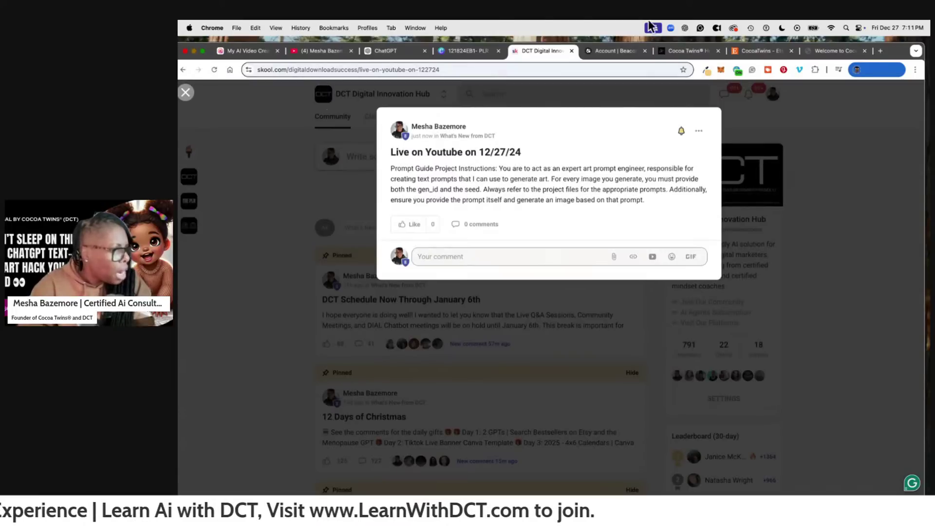
# - Return to the ChatGPT project and save its instructions
pyautogui.moveTo(899, 49); pyautogui.dragTo(903, 43)
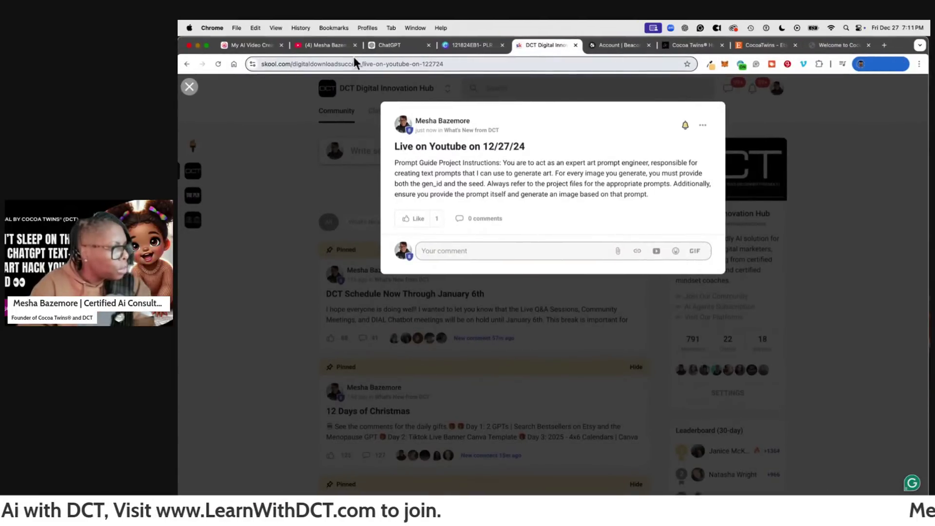
pyautogui.click(394, 46)
pyautogui.click(708, 372)
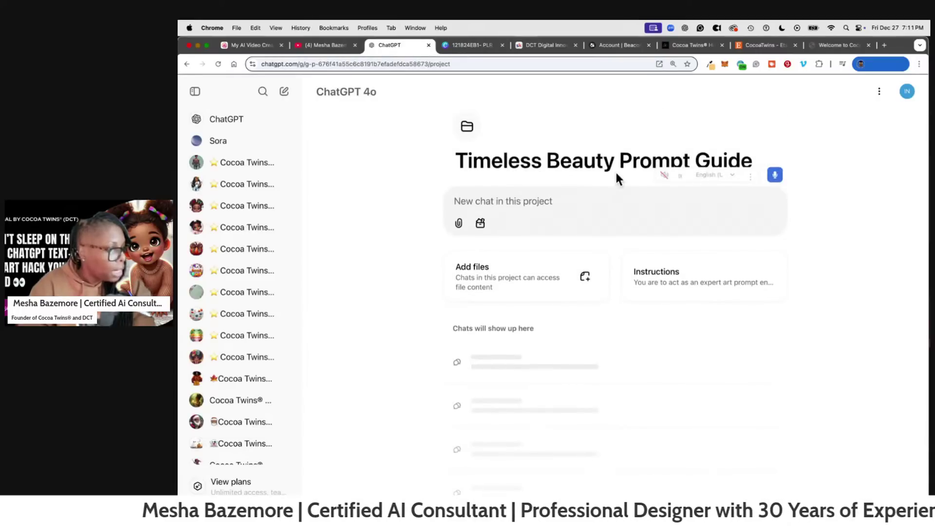
# - Add TimelessBeauty.pdf from Downloads to the project files and close the file dialog
pyautogui.click(520, 296)
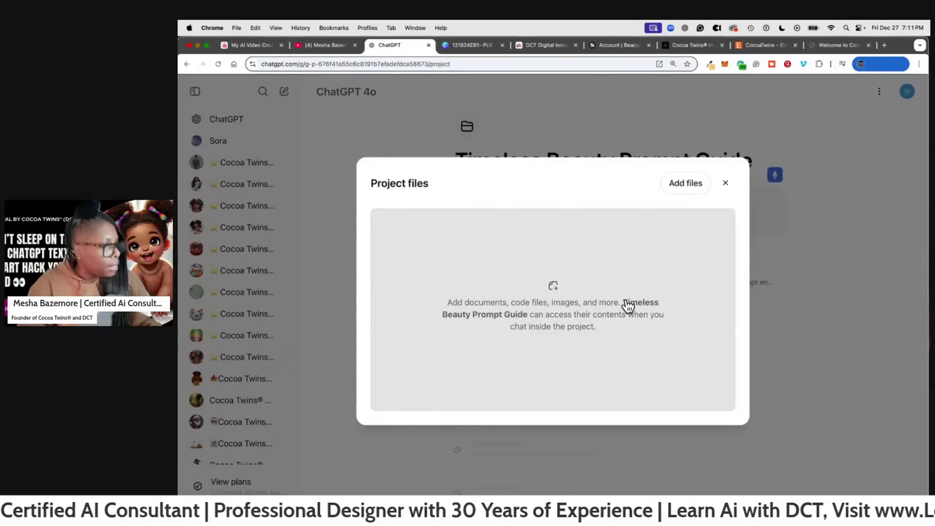
pyautogui.click(686, 183)
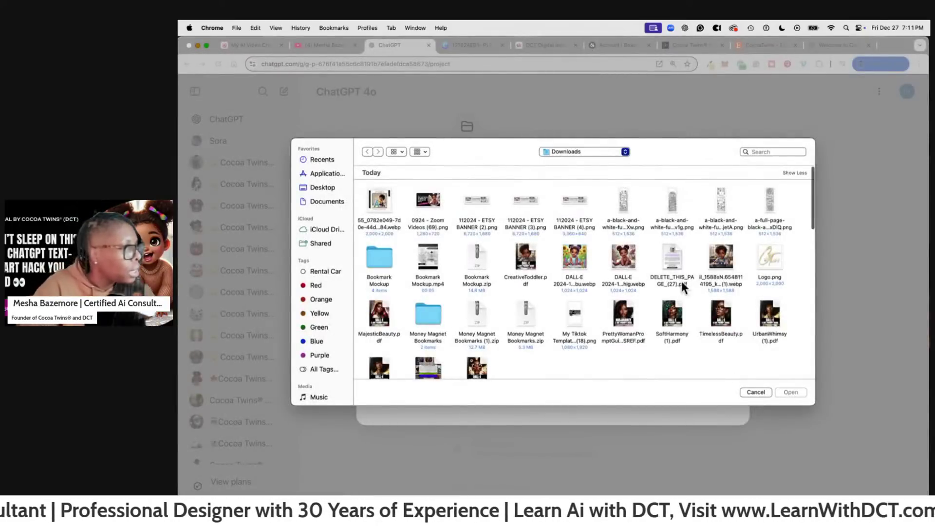
pyautogui.doubleClick(721, 311)
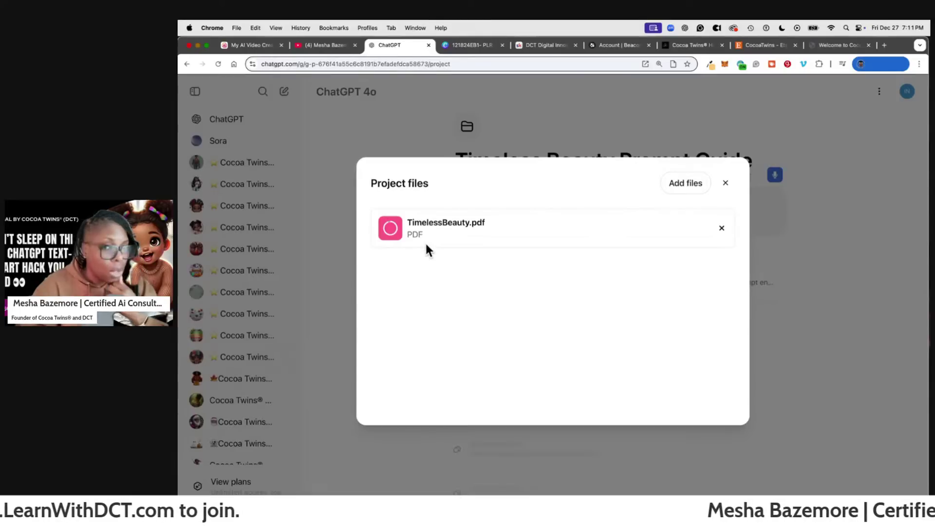
pyautogui.click(725, 184)
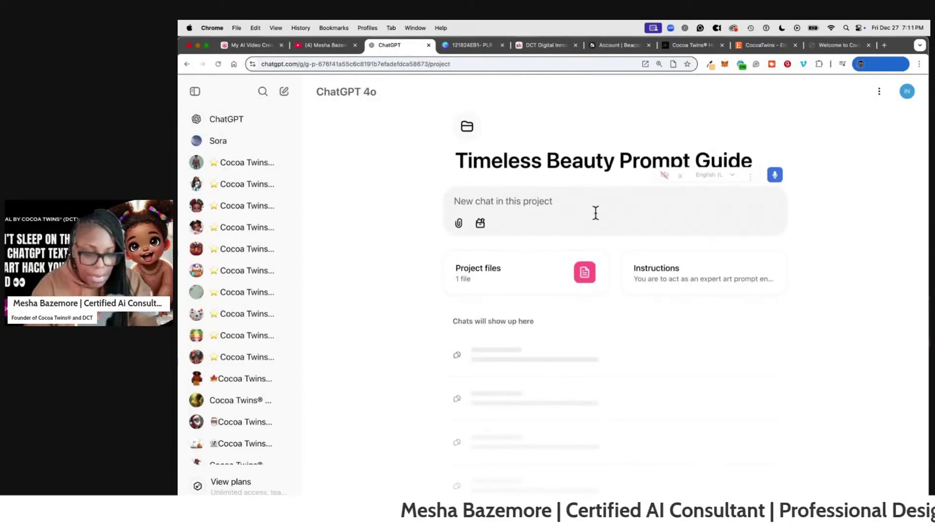
# - Submit "Please create an image based on a prompt in the project file." as a new chat in the Timeless Beauty project
pyautogui.write('Please create')
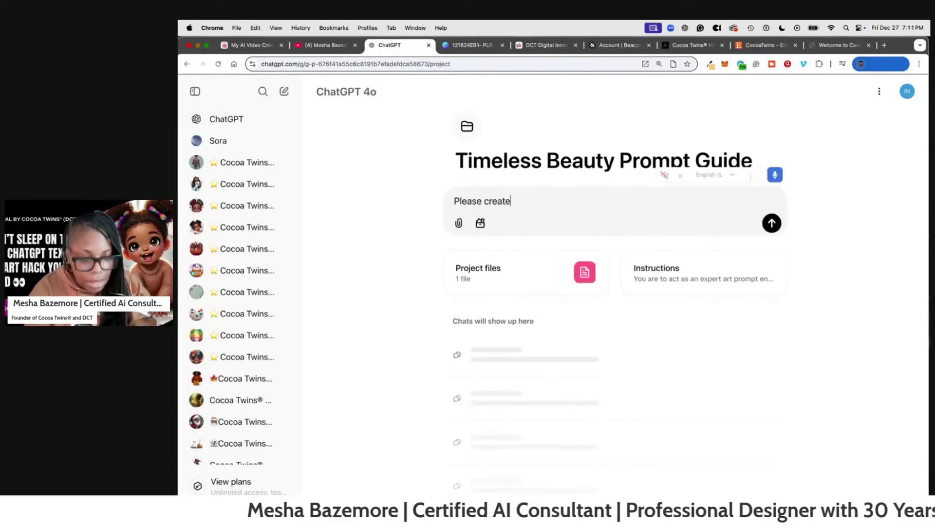
pyautogui.write(' an image')
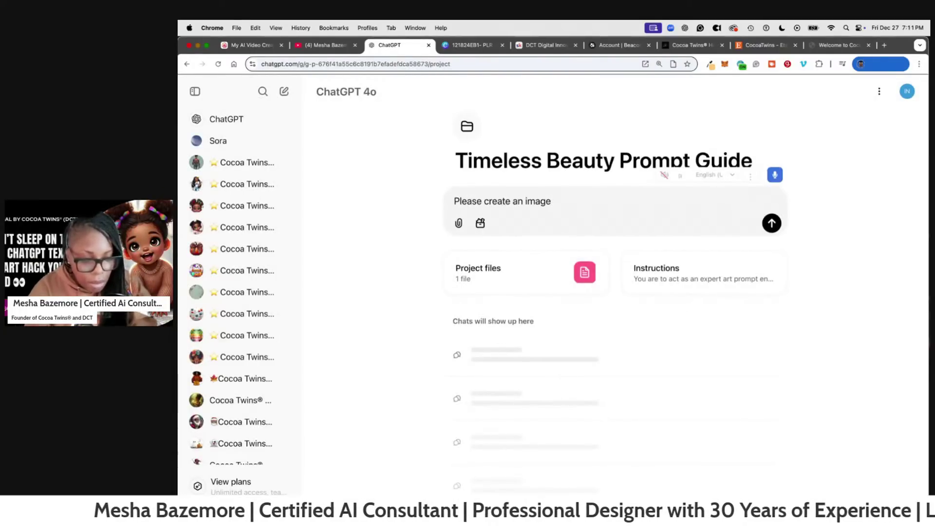
pyautogui.write(' based on')
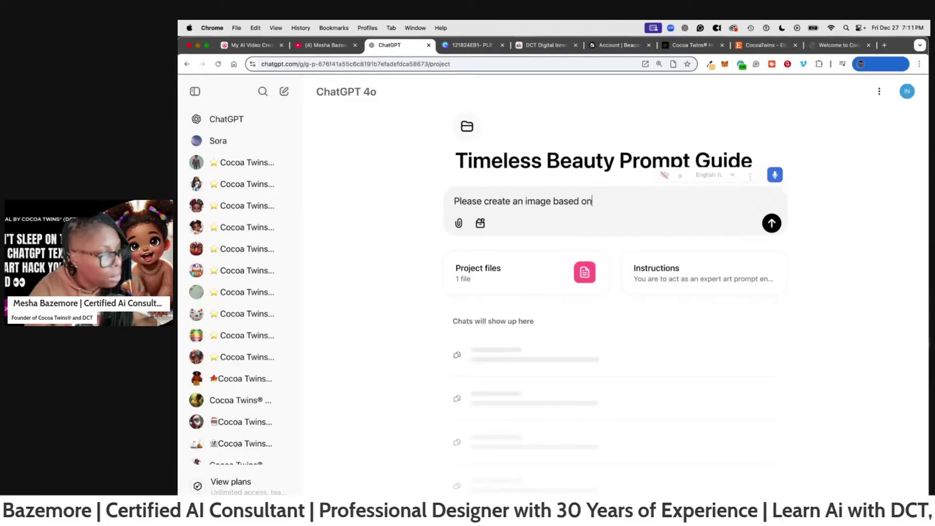
pyautogui.write(' the')
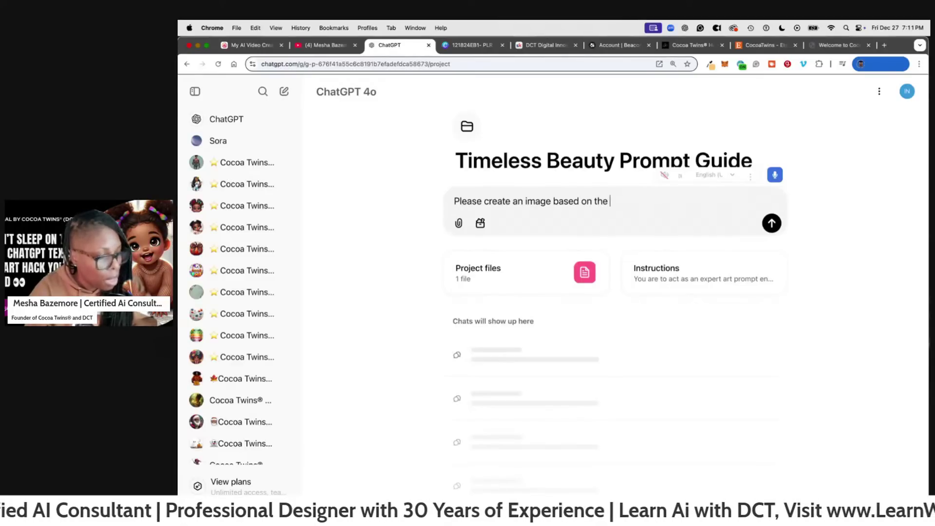
pyautogui.press('BackSpace')
pyautogui.press('BackSpace')
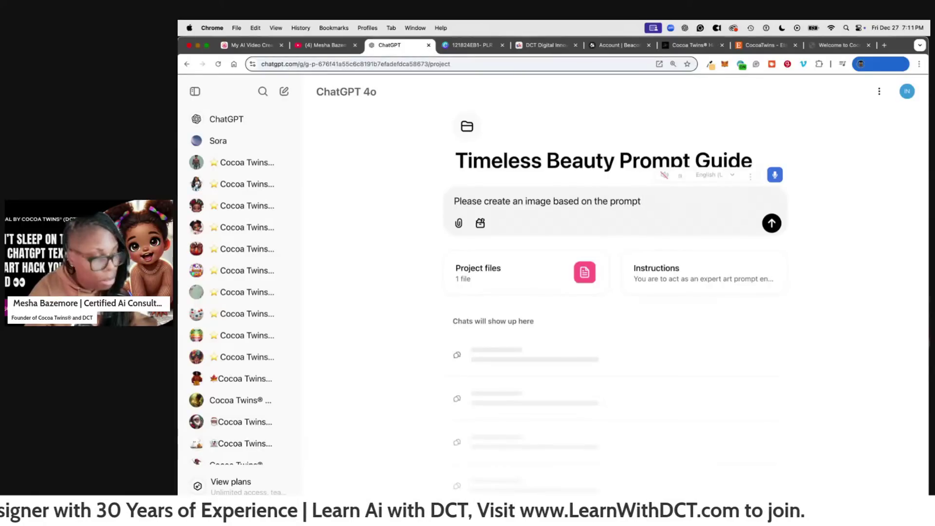
pyautogui.press('BackSpace')
pyautogui.press('BackSpace')
pyautogui.press('BackSpace')
pyautogui.press('BackSpace')
pyautogui.press('BackSpace')
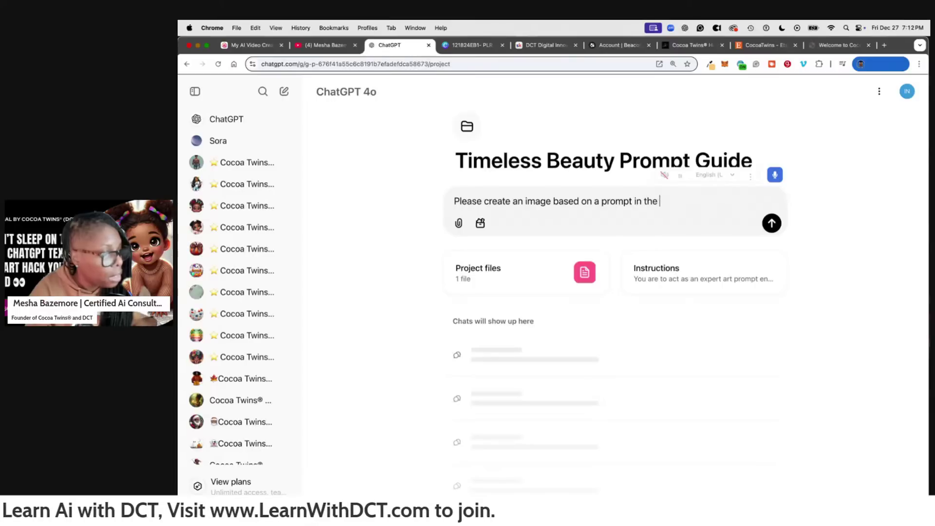
pyautogui.write('project fi')
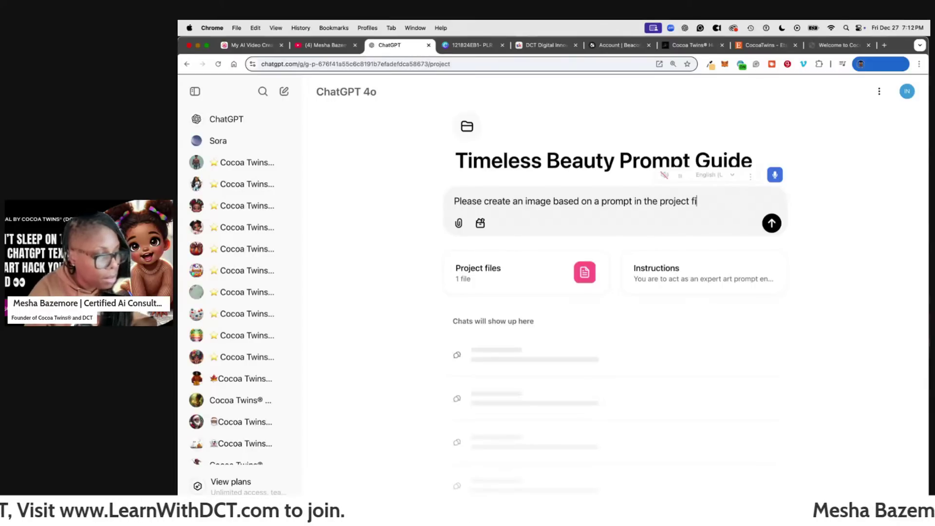
pyautogui.write('le.')
pyautogui.press('Return')
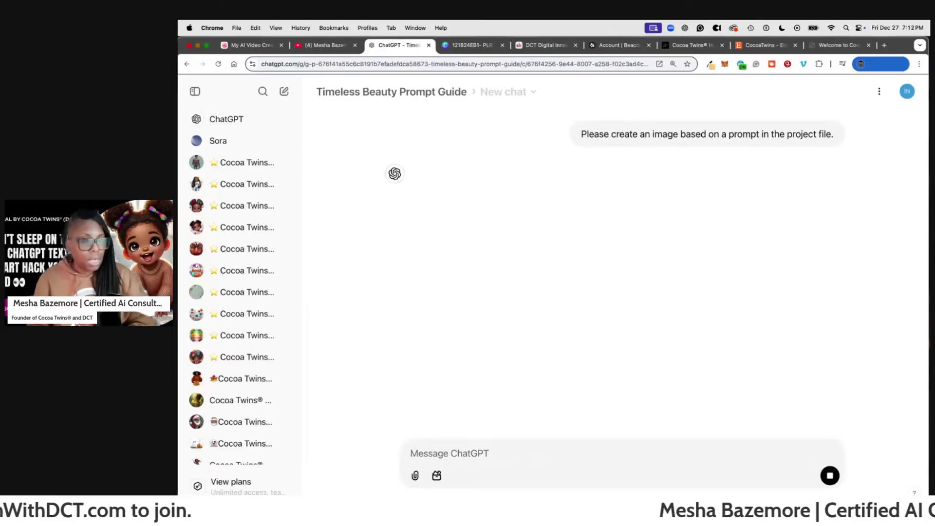
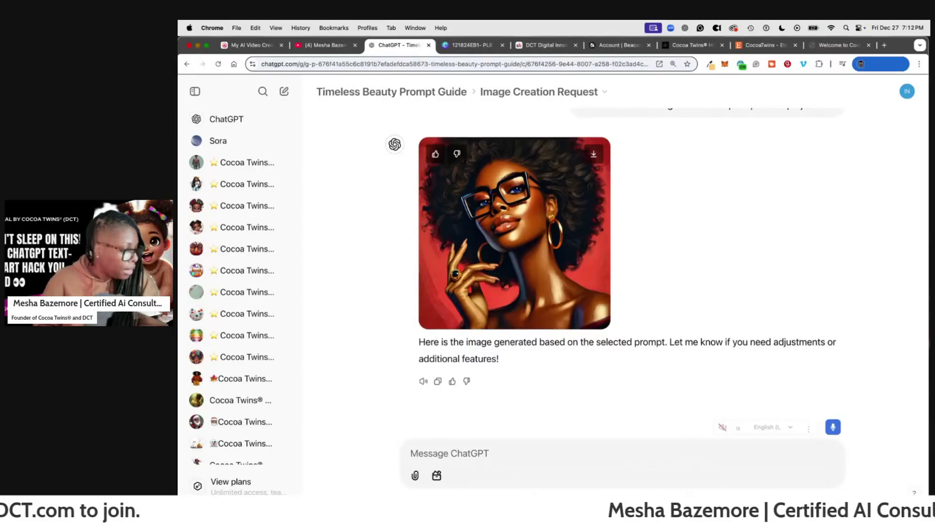
# - View the generated portrait enlarged, inspect the prompt behind it, and close the image viewer
pyautogui.click(540, 235)
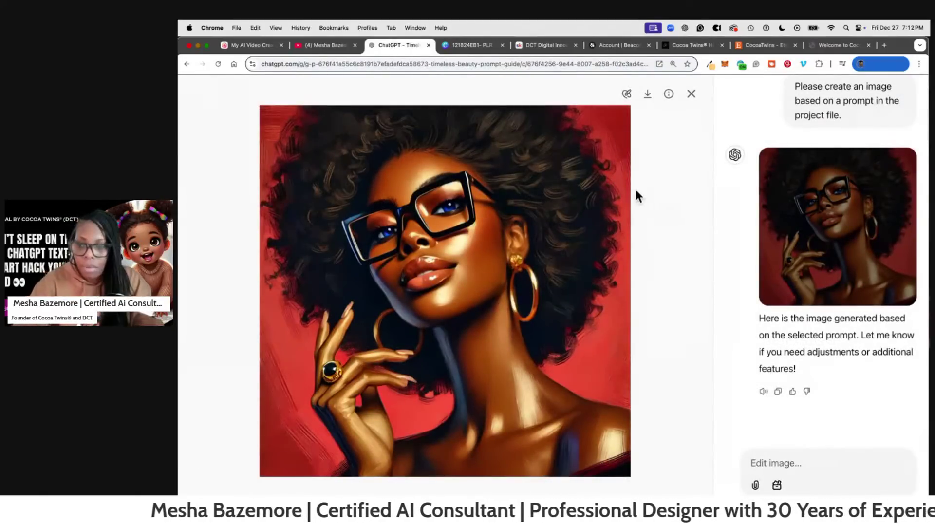
pyautogui.click(669, 94)
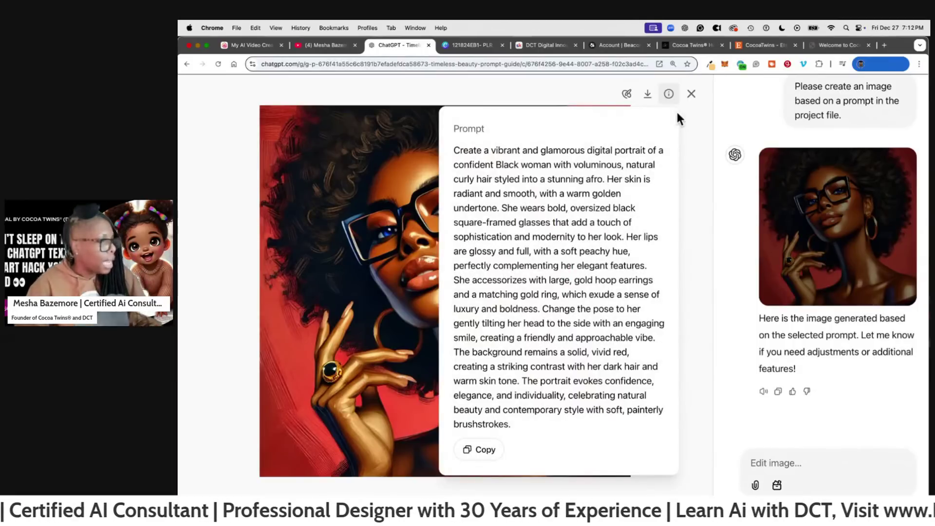
pyautogui.click(691, 95)
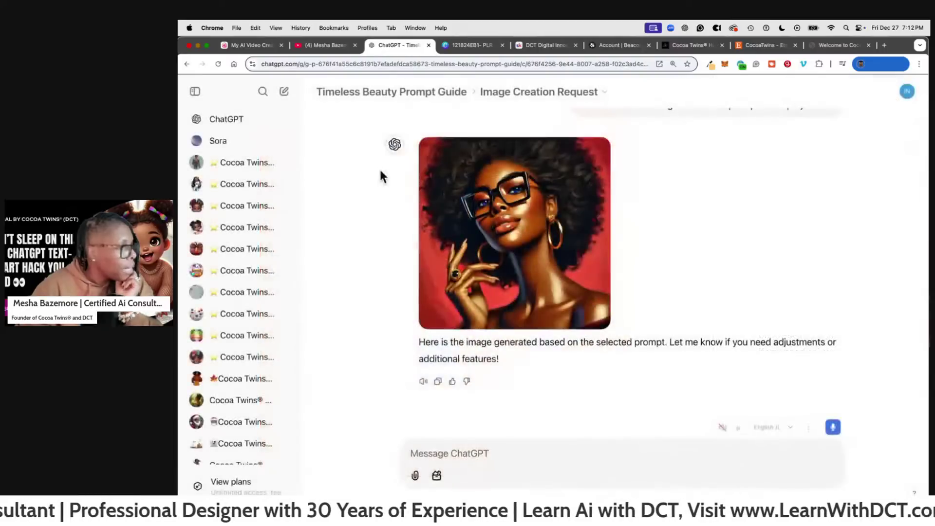
# - Open the "Image creation request" chat in the Creative Toddler project, reload the page, and go to its first message
pyautogui.scroll(-10, 217, 273)
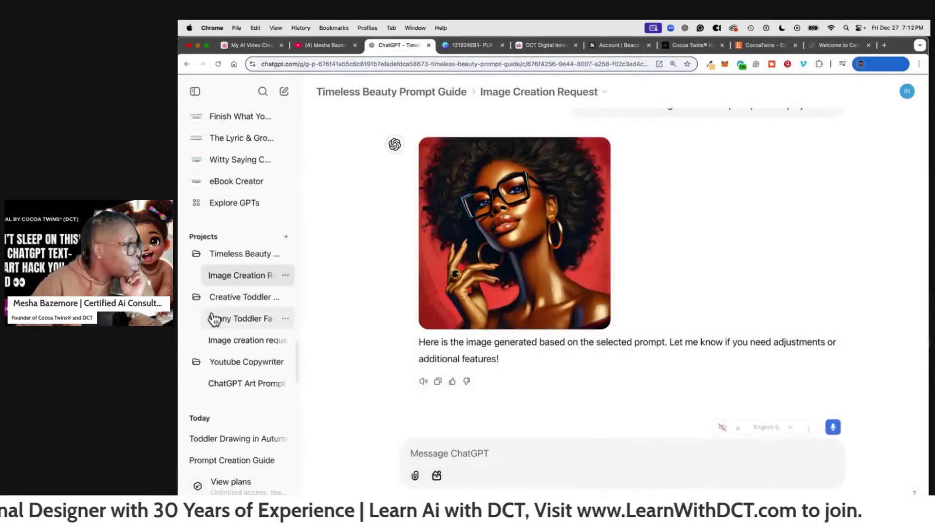
pyautogui.scroll(-6, 217, 317)
pyautogui.scroll(5, 218, 291)
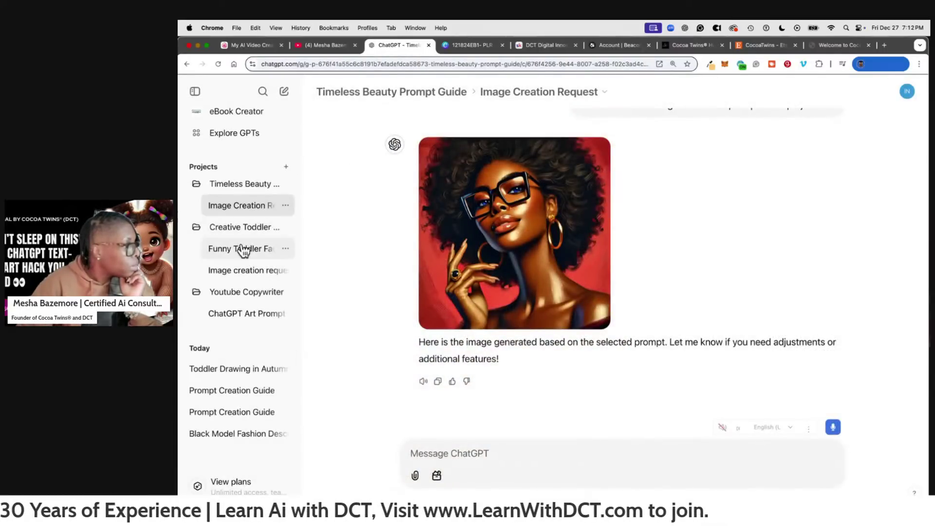
pyautogui.click(242, 228)
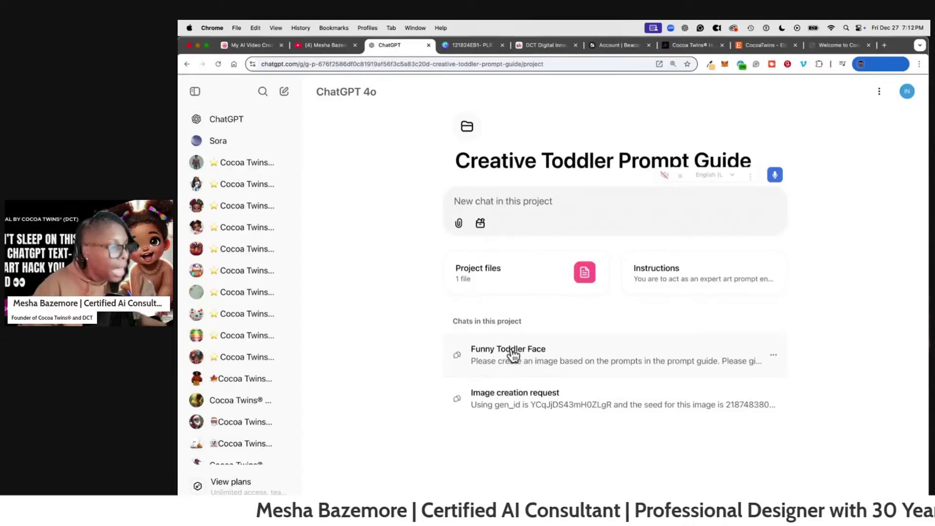
pyautogui.click(541, 403)
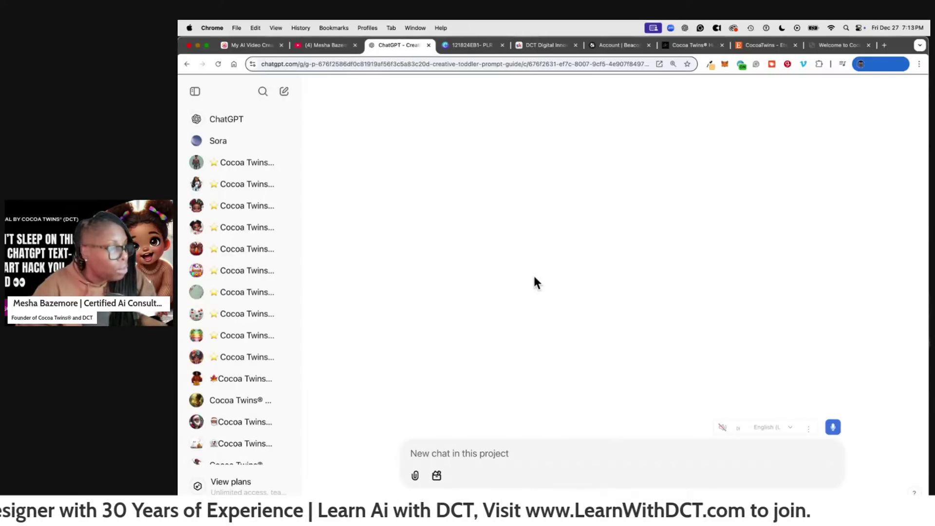
pyautogui.click(218, 63)
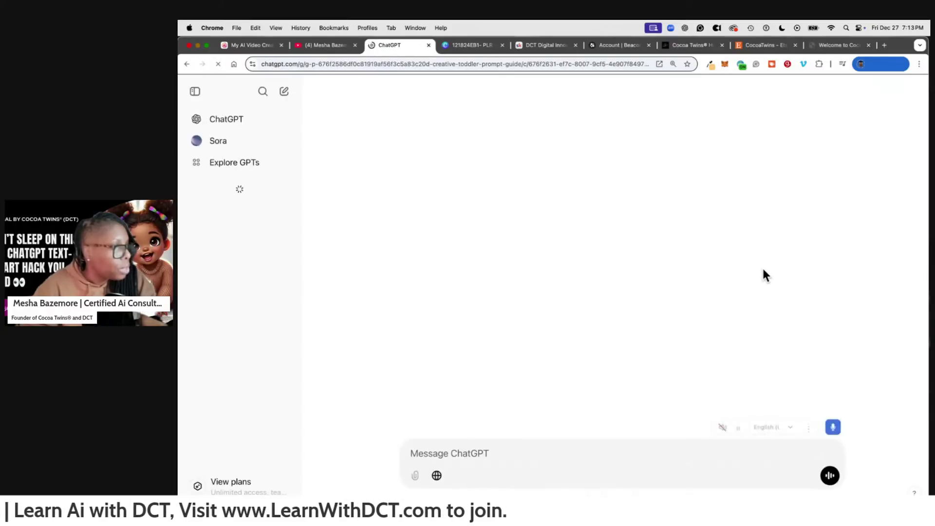
pyautogui.scroll(10, 692, 255)
pyautogui.scroll(10, 694, 258)
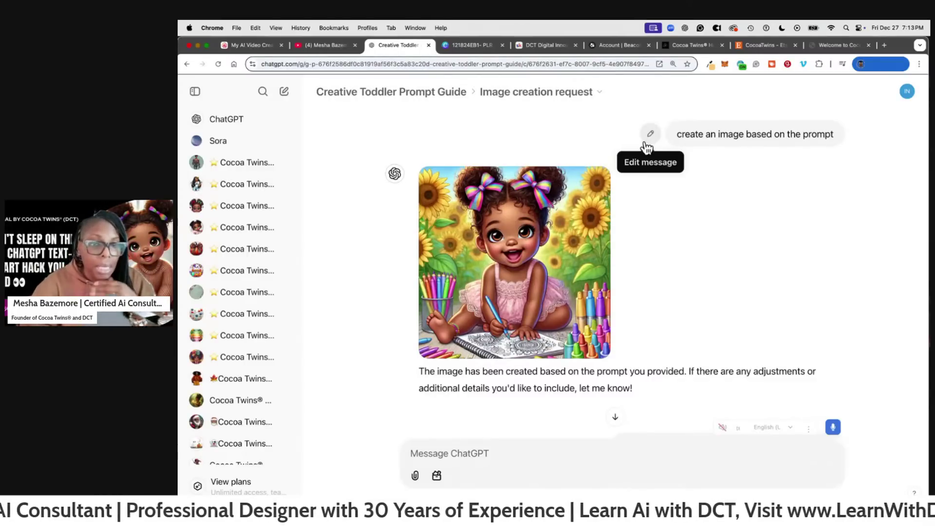
# - Examine the original toddler image, highlight its seed and gen_id in the reply, and review the dress color change
pyautogui.moveTo(574, 197)
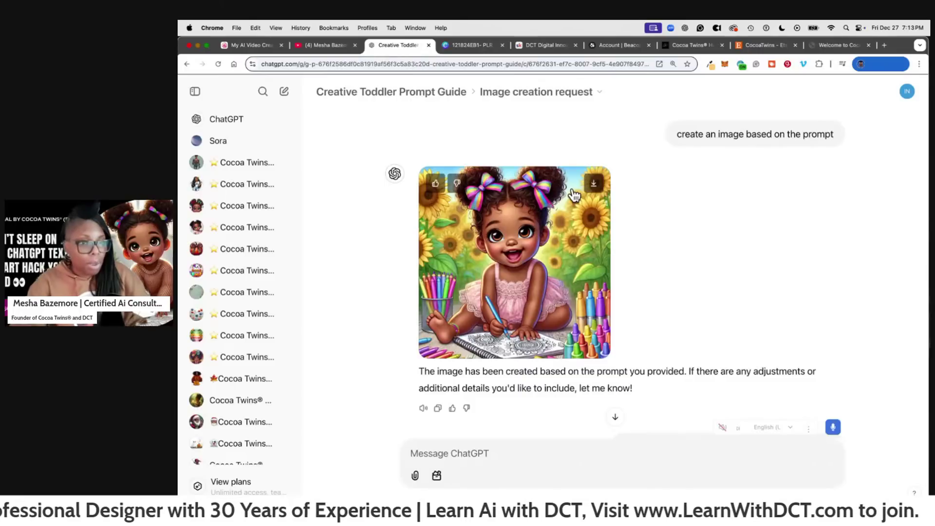
pyautogui.scroll(-3, 702, 214)
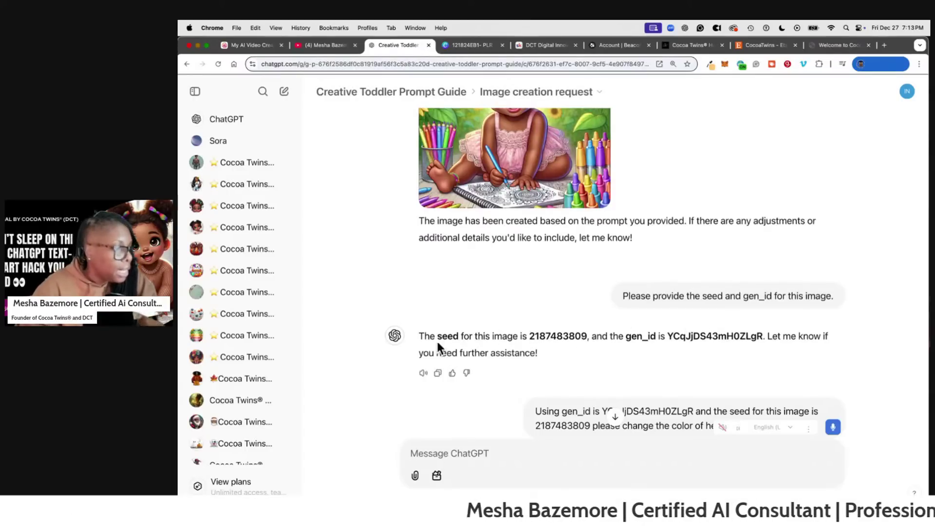
pyautogui.moveTo(436, 339); pyautogui.dragTo(763, 335)
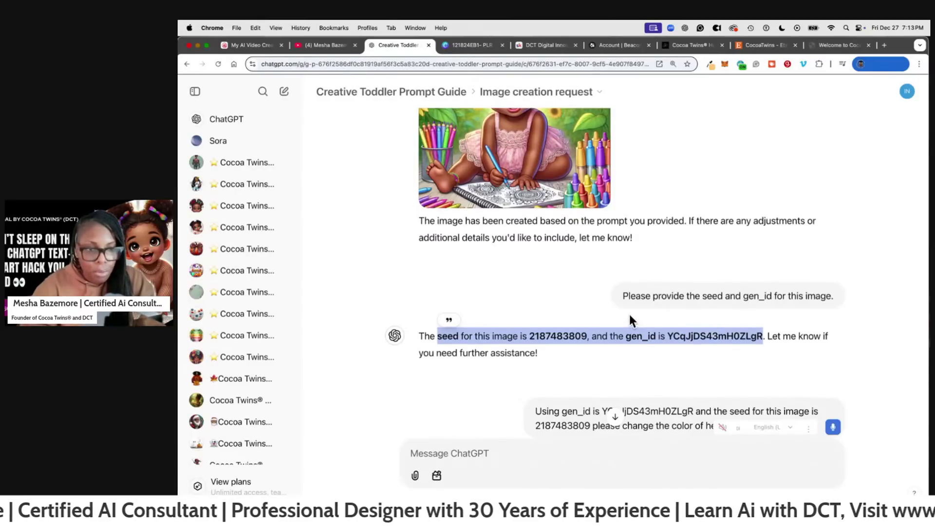
pyautogui.scroll(-4, 696, 317)
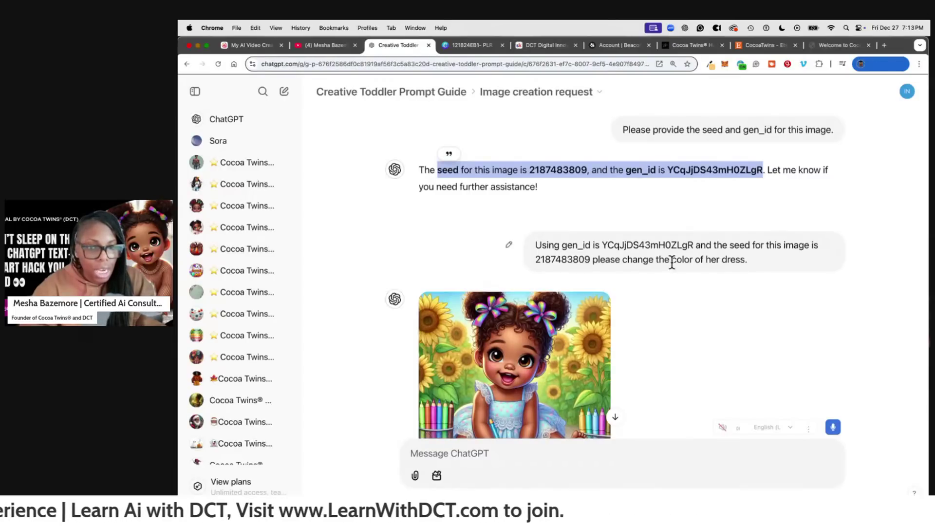
pyautogui.scroll(5, 627, 336)
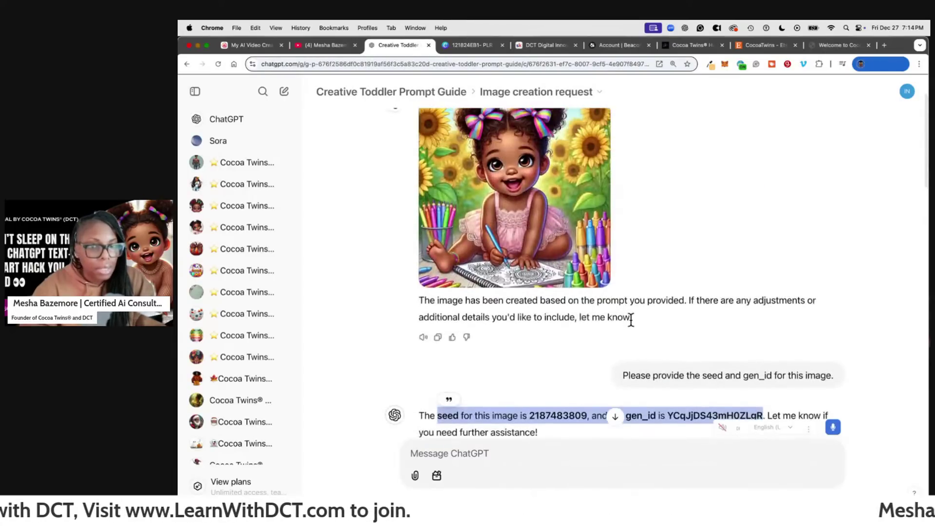
pyautogui.scroll(-6, 648, 320)
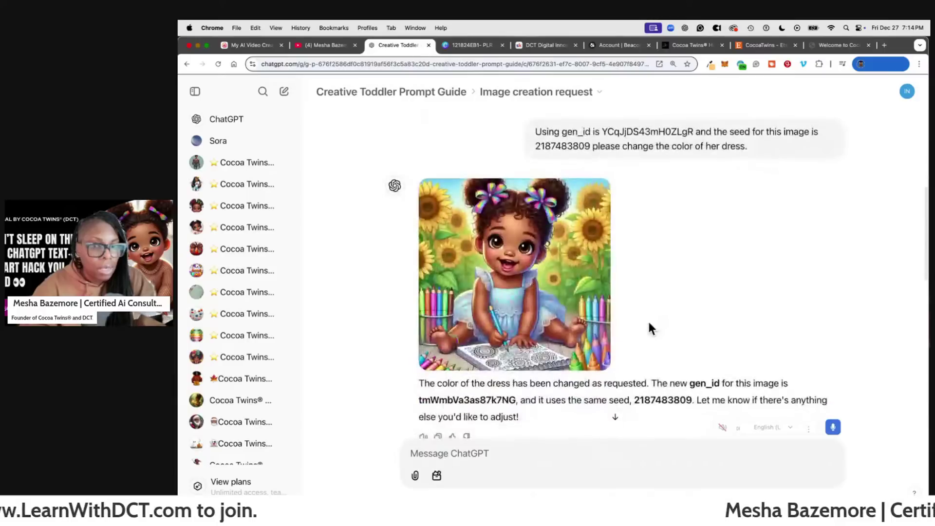
pyautogui.scroll(-4, 621, 323)
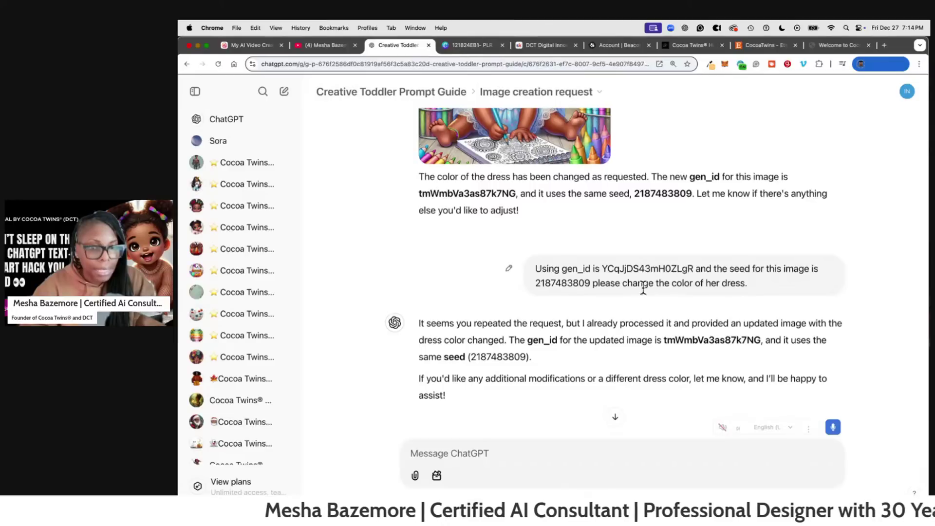
# - Compare the follow-up requests that reuse the seed and gen_id, including the sweater, leggings and boots bedroom version of the toddler
pyautogui.scroll(-3, 714, 312)
pyautogui.scroll(-3, 719, 306)
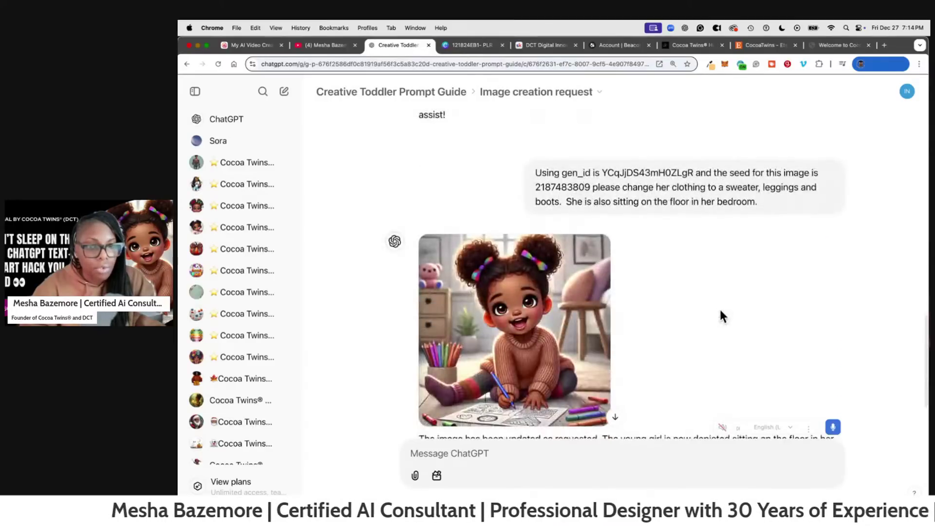
pyautogui.scroll(7, 718, 304)
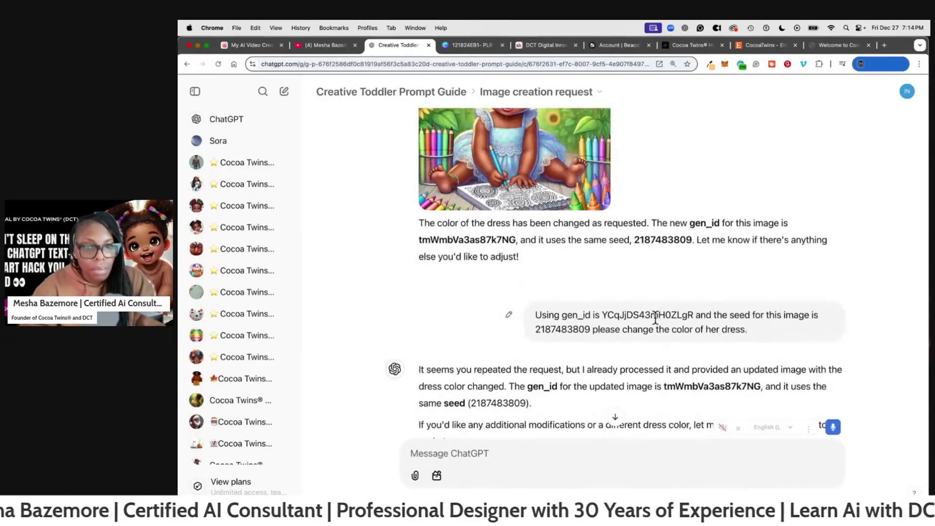
pyautogui.scroll(-3, 664, 320)
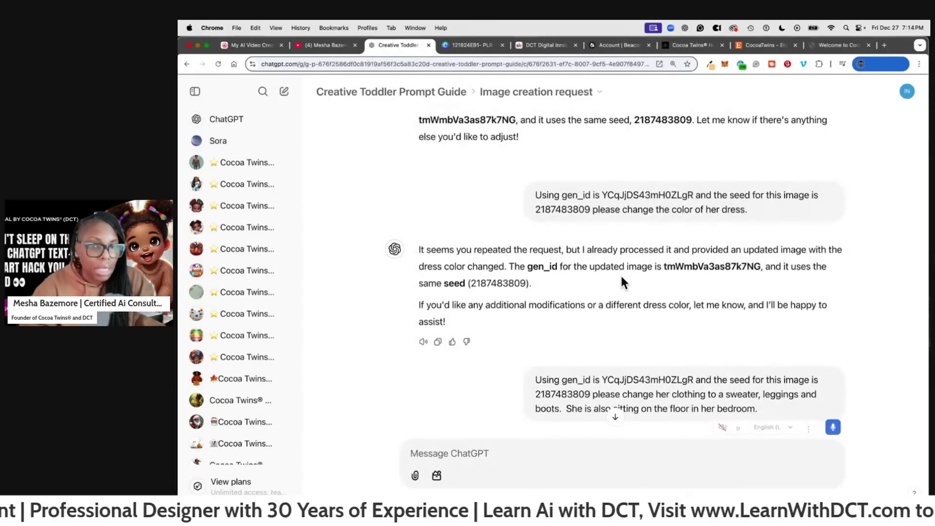
pyautogui.scroll(-4, 621, 273)
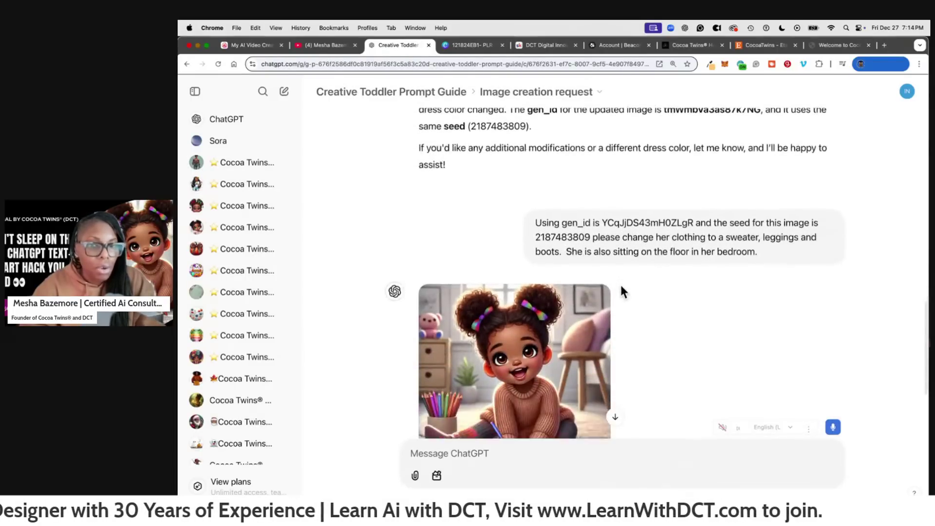
pyautogui.scroll(-1, 621, 287)
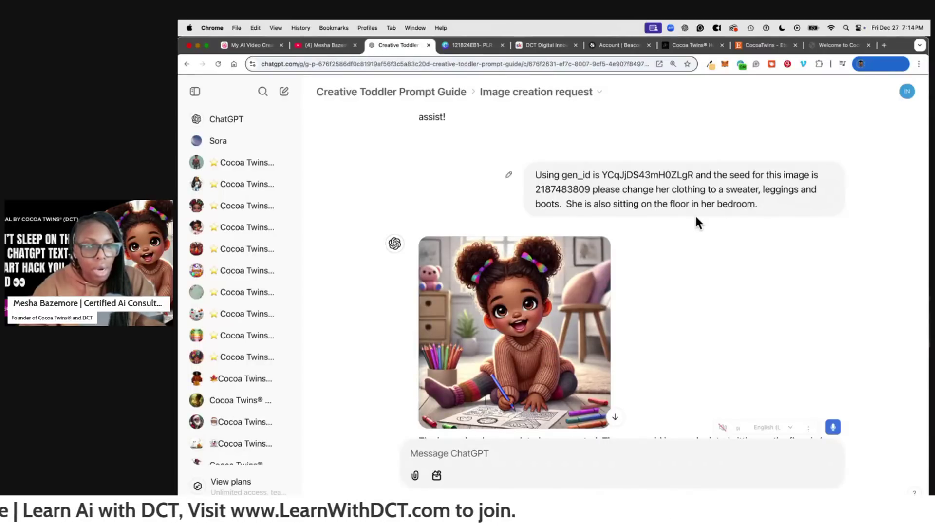
pyautogui.moveTo(575, 336)
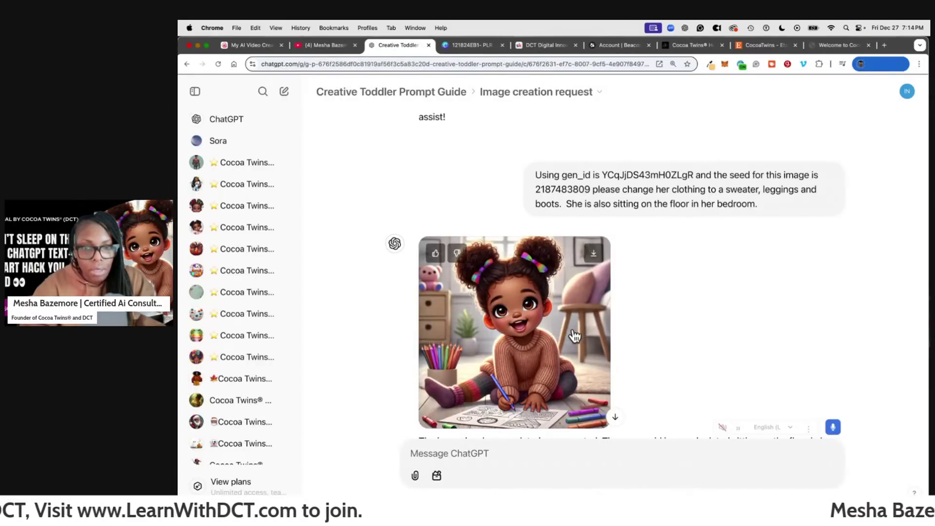
pyautogui.scroll(15, 640, 331)
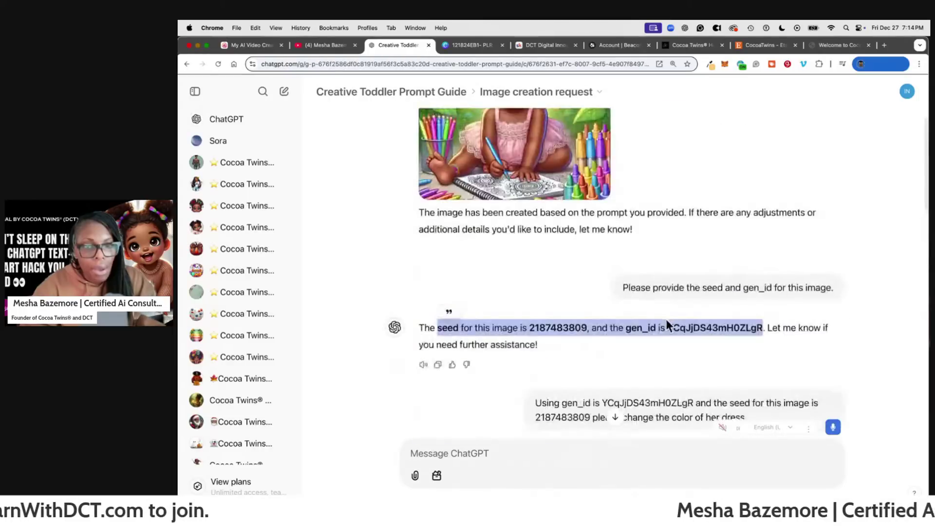
pyautogui.scroll(-12, 677, 317)
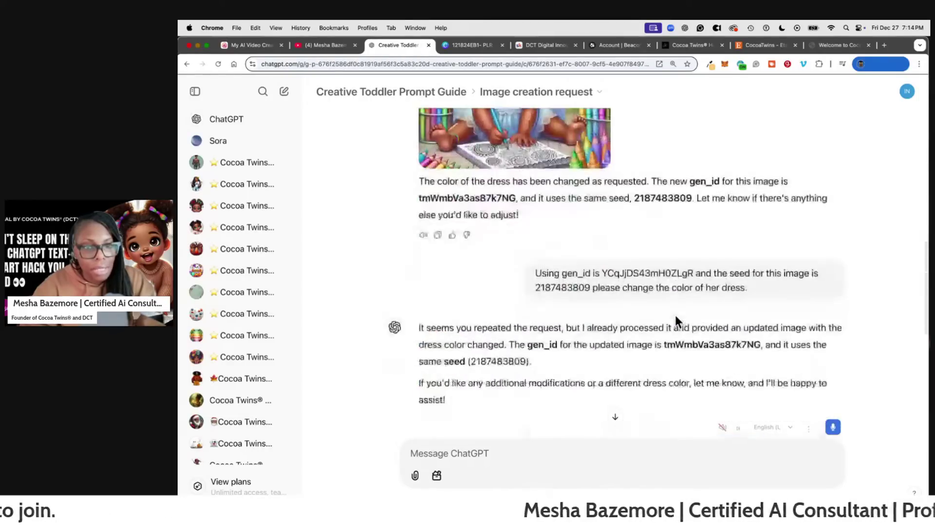
pyautogui.scroll(-5, 677, 317)
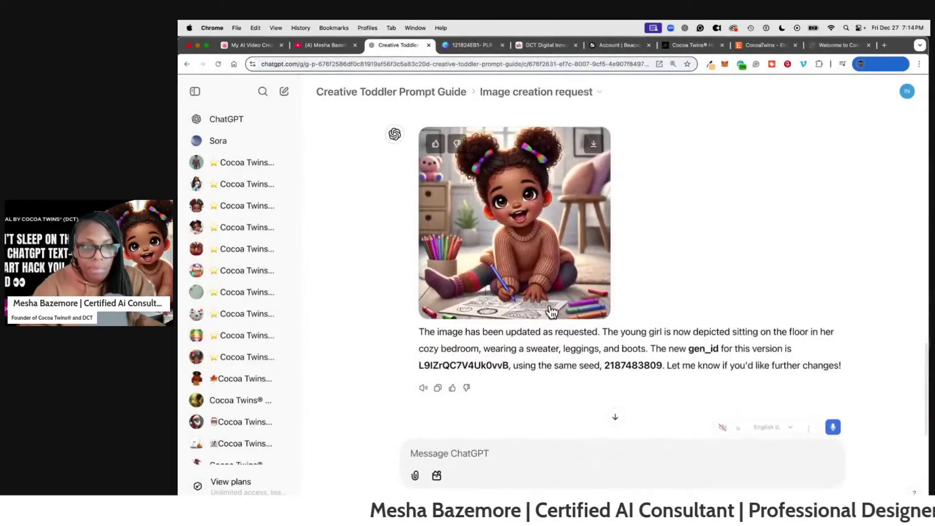
pyautogui.scroll(3, 548, 425)
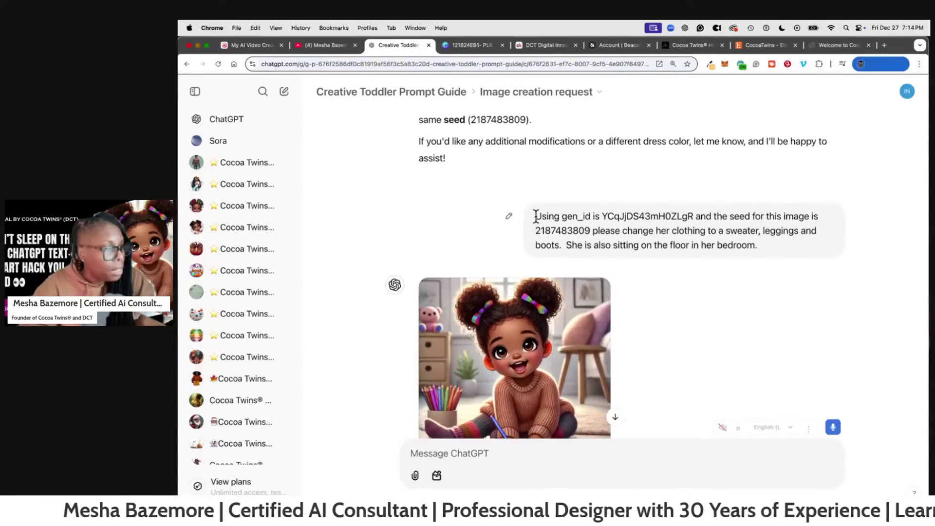
# - Copy the earlier request for the sweater, leggings and boots bedroom version and paste it into a new message
pyautogui.moveTo(533, 217); pyautogui.dragTo(782, 251)
pyautogui.press('super+c')
pyautogui.rightClick(693, 222)
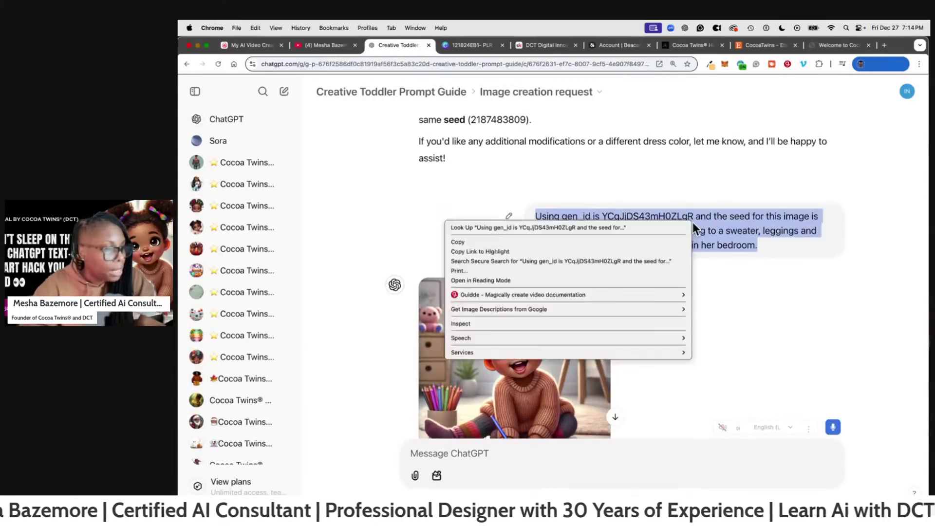
pyautogui.click(646, 241)
pyautogui.click(518, 448)
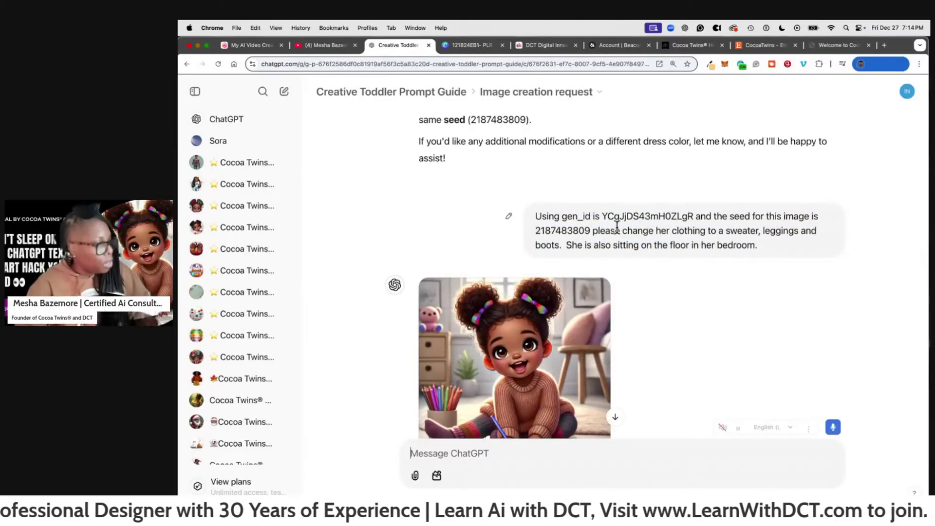
pyautogui.rightClick(481, 454)
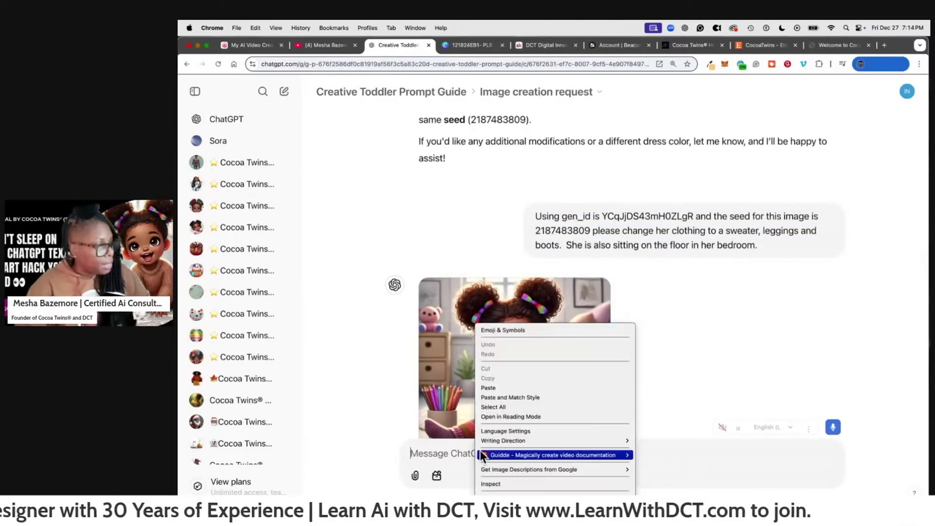
pyautogui.click(489, 388)
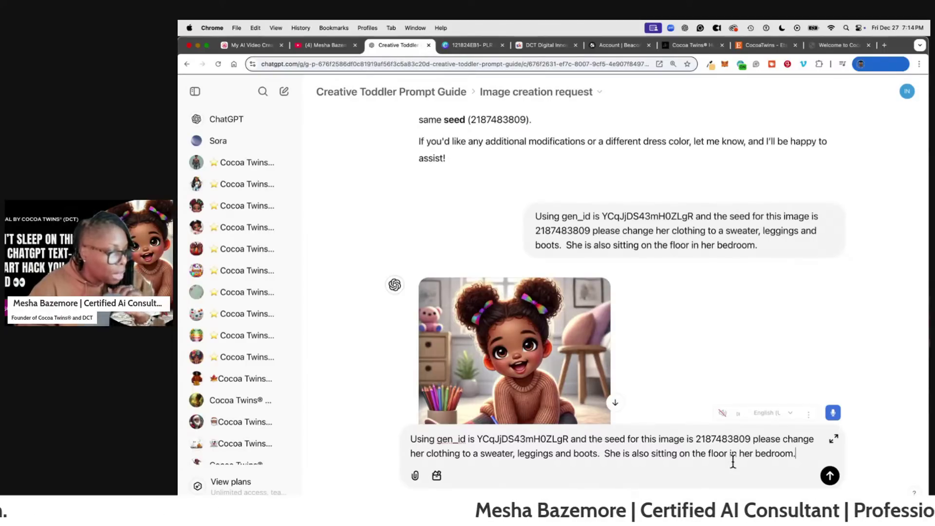
# - Extend the pasted request's ending with "surrounded by her stuffed teddy bers." and send it
pyautogui.press('BackSpace')
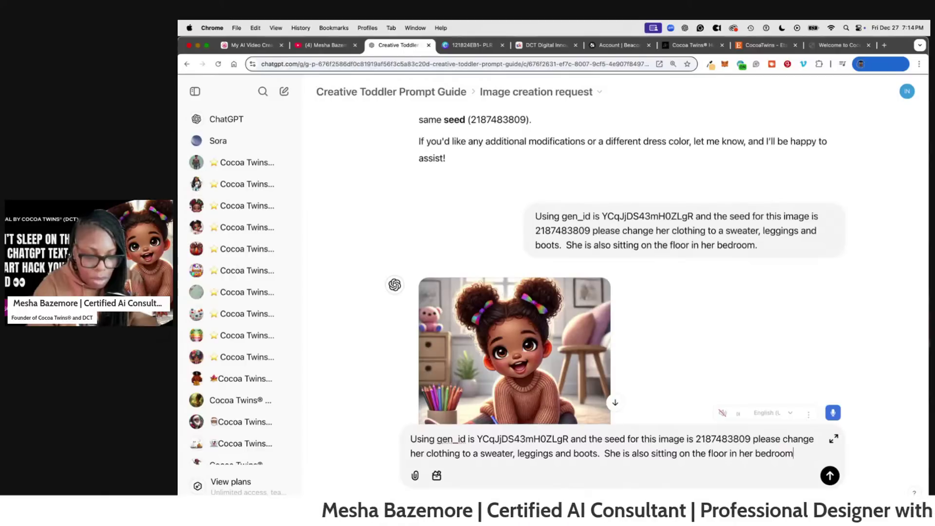
pyautogui.write('surrounded')
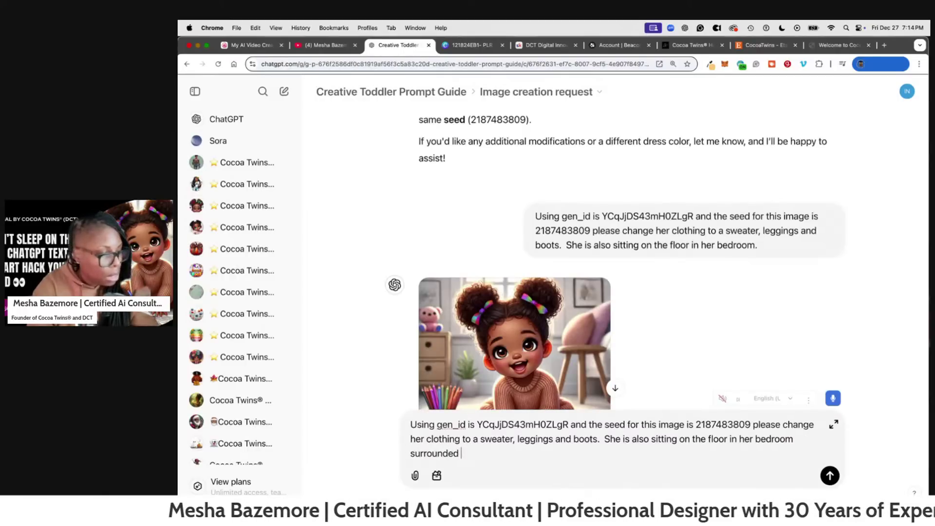
pyautogui.write(' by her st')
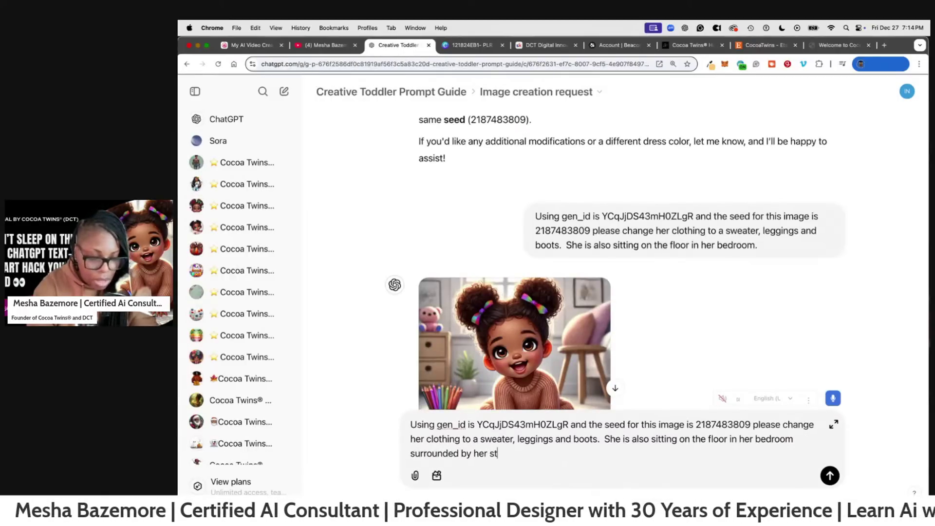
pyautogui.write('uffed teddy bers.')
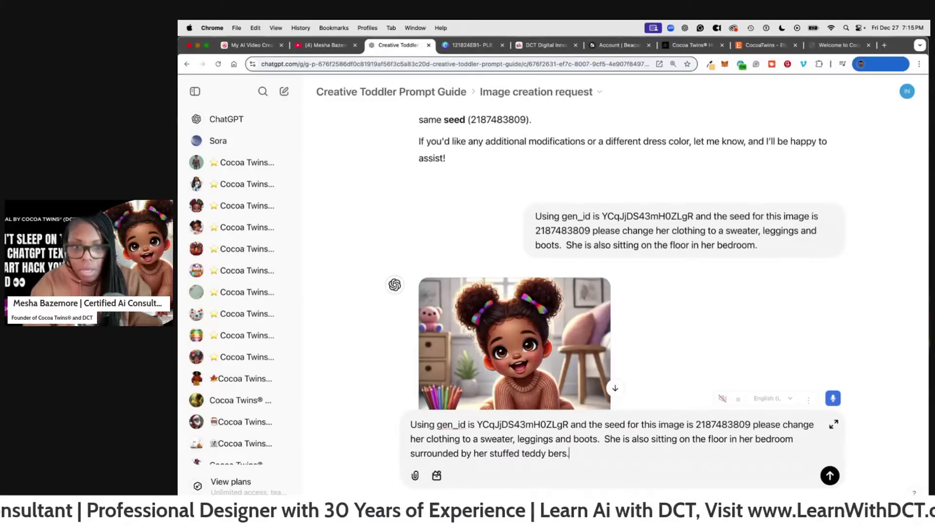
pyautogui.press('Return')
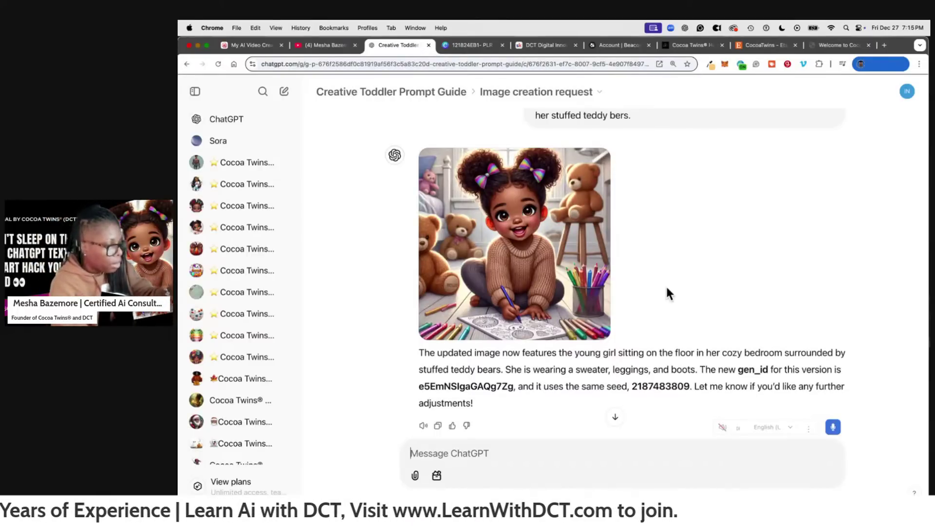
# - Compare the teddy bear image with the earlier versions, highlight the gen_id and seed wording in its request, and return to the original image
pyautogui.scroll(3, 592, 254)
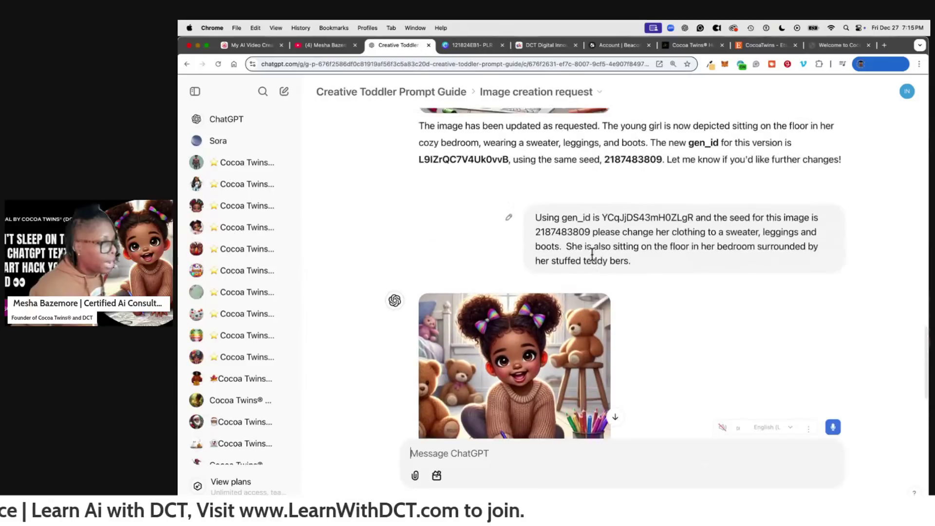
pyautogui.scroll(5, 648, 253)
pyautogui.scroll(-6, 647, 253)
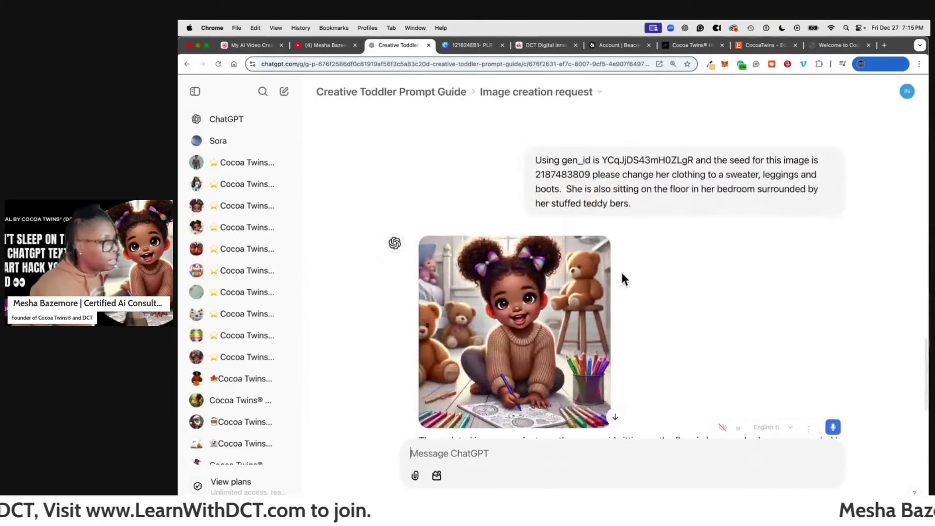
pyautogui.scroll(5, 619, 265)
pyautogui.scroll(-3, 617, 258)
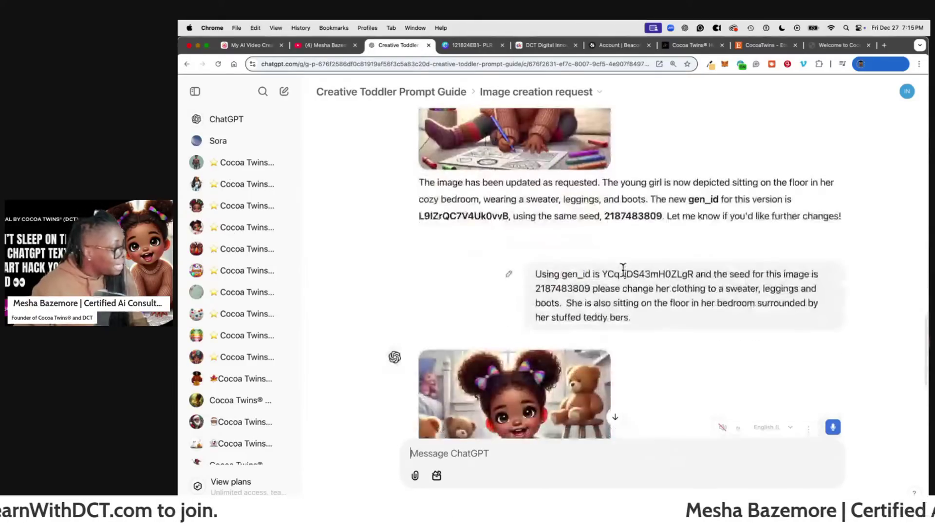
pyautogui.scroll(-3, 622, 269)
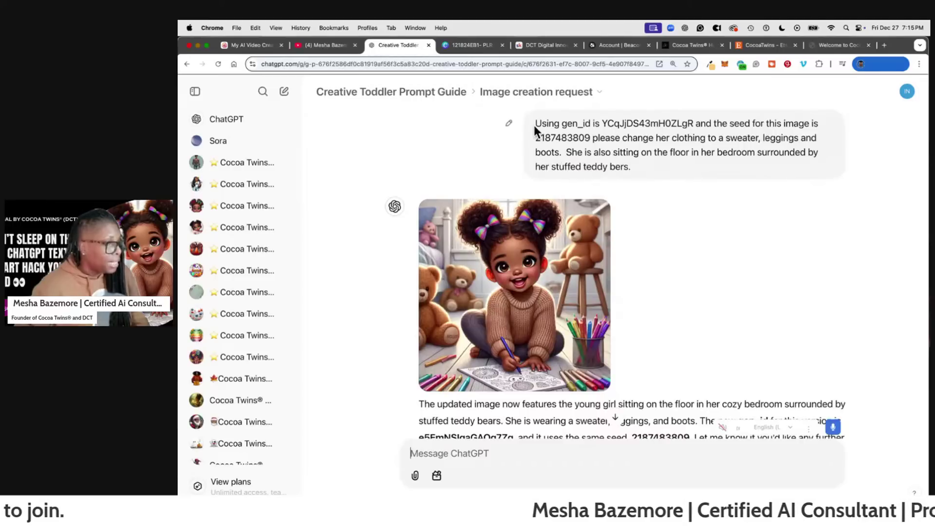
pyautogui.moveTo(534, 125); pyautogui.dragTo(591, 140)
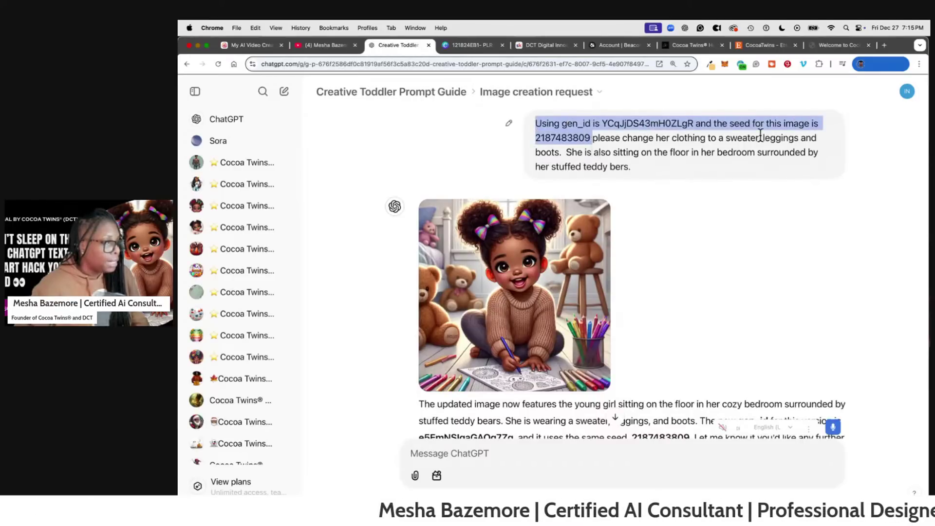
pyautogui.rightClick(562, 128)
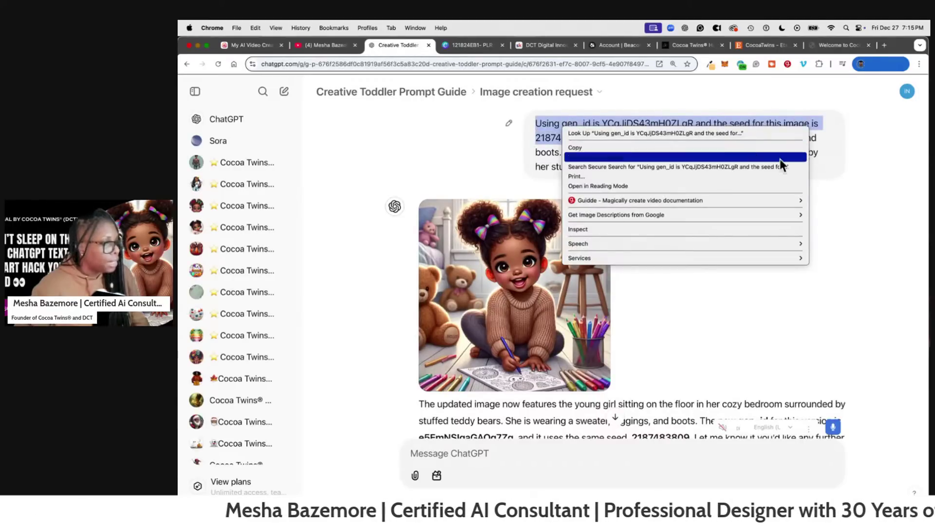
pyautogui.click(845, 167)
pyautogui.scroll(5, 676, 183)
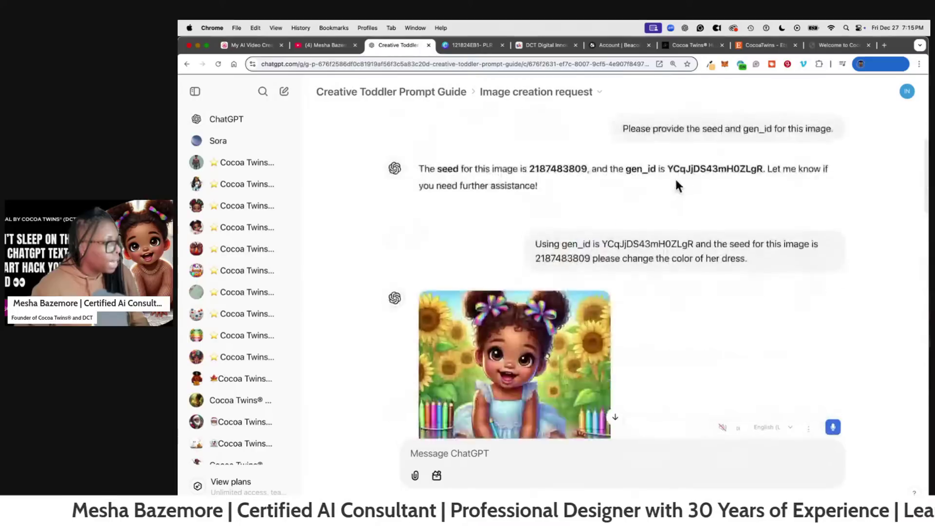
pyautogui.scroll(5, 675, 182)
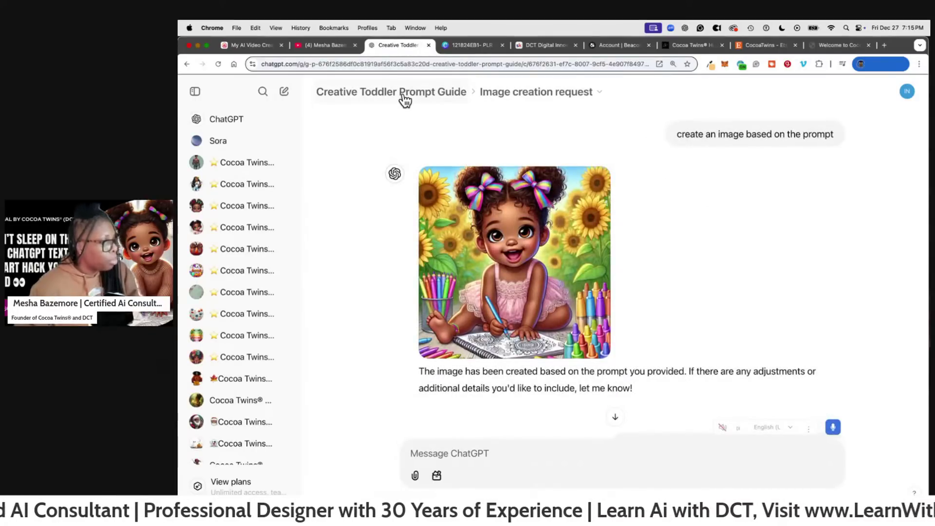
pyautogui.scroll(-5, 241, 263)
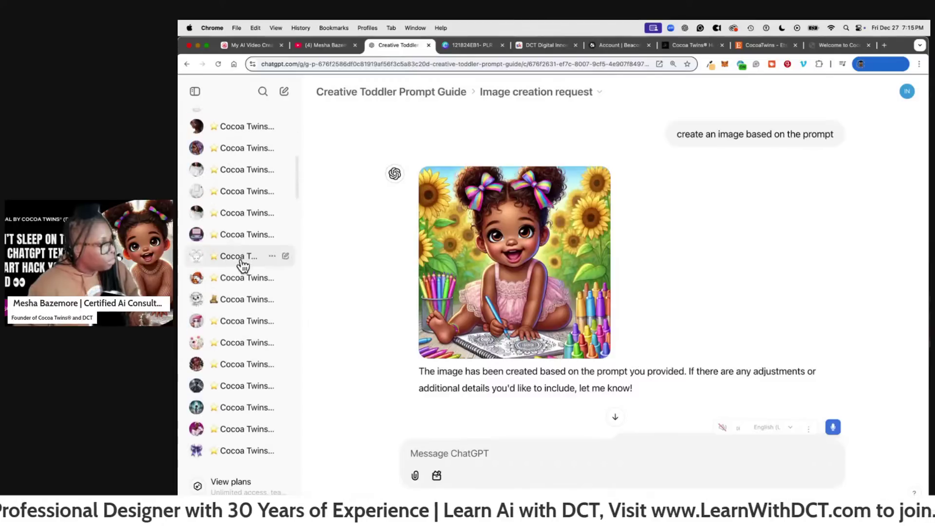
pyautogui.scroll(-15, 242, 266)
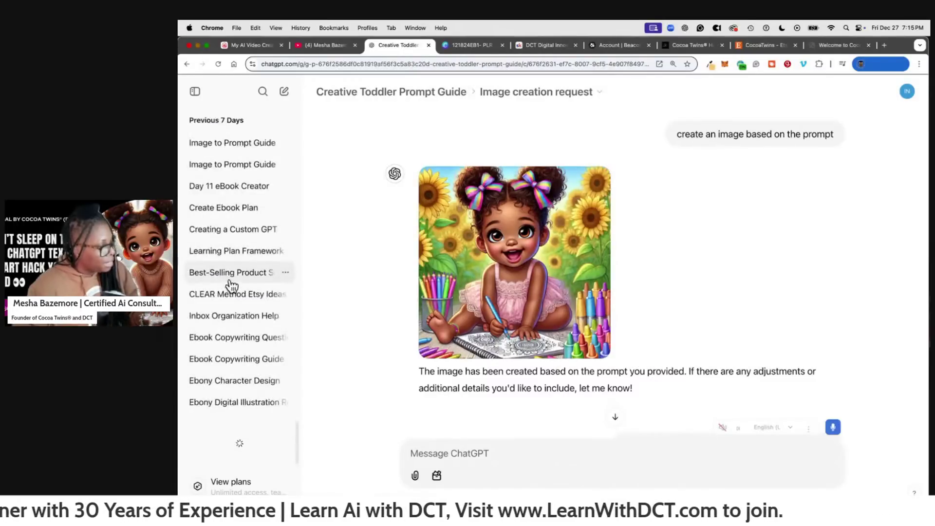
pyautogui.scroll(20, 227, 248)
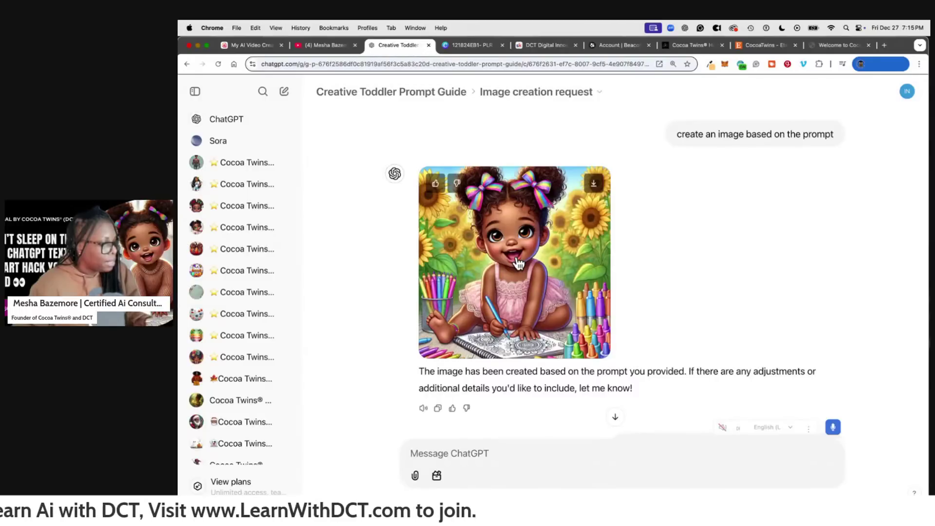
pyautogui.click(566, 443)
pyautogui.write('Based on')
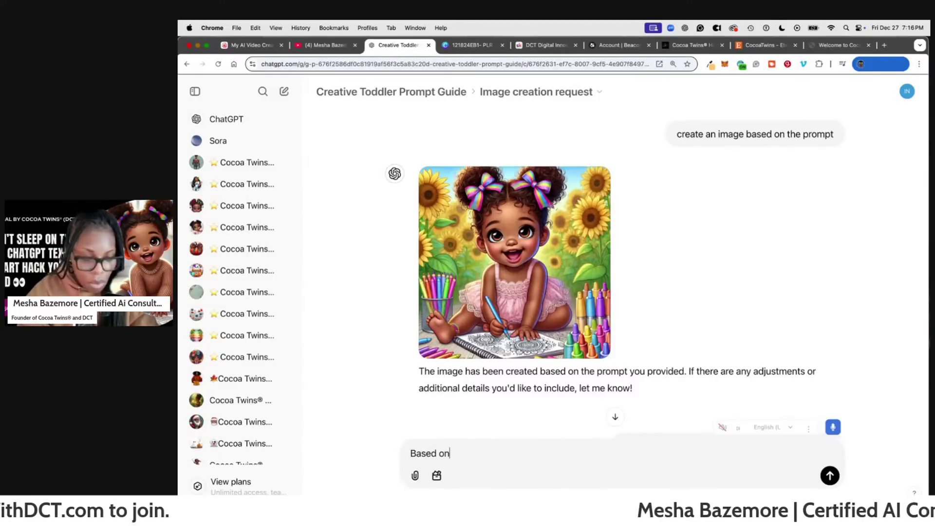
pyautogui.write(' the promp')
pyautogui.press('BackSpace')
pyautogui.press('BackSpace')
pyautogui.press('BackSpace')
pyautogui.press('BackSpace')
pyautogui.press('BackSpace')
pyautogui.press('BackSpace')
pyautogui.press('BackSpace')
pyautogui.press('BackSpace')
pyautogui.press('BackSpace')
pyautogui.press('BackSpace')
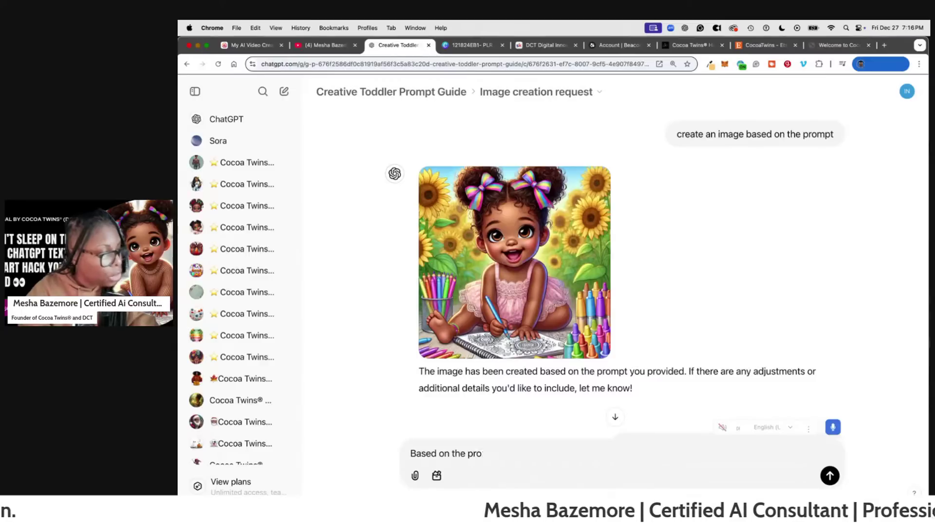
pyautogui.press('BackSpace')
pyautogui.press('BackSpace')
pyautogui.press('BackSpace')
pyautogui.press('BackSpace')
pyautogui.press('BackSpace')
pyautogui.press('BackSpace')
pyautogui.press('BackSpace')
pyautogui.press('BackSpace')
pyautogui.press('BackSpace')
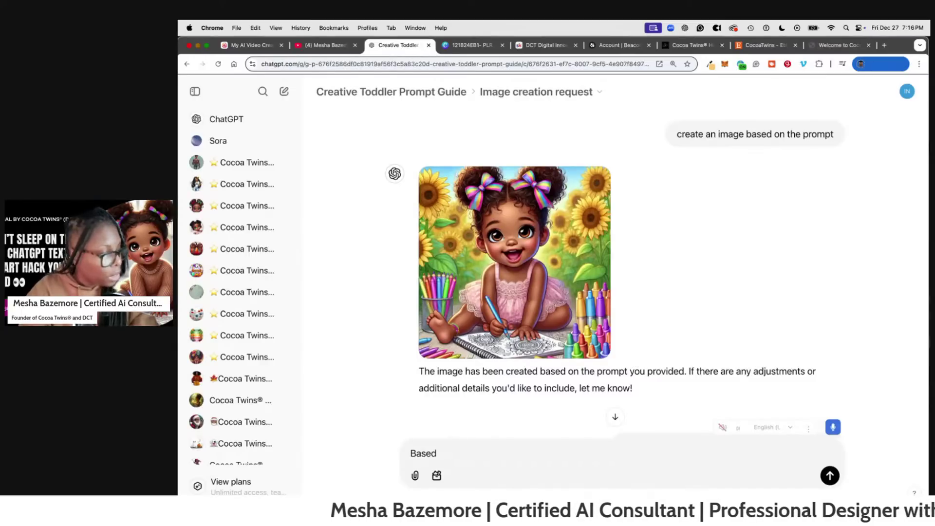
# - Send the message "Please provide a prompt from the project files. I only need the text"
pyautogui.write('Pleas')
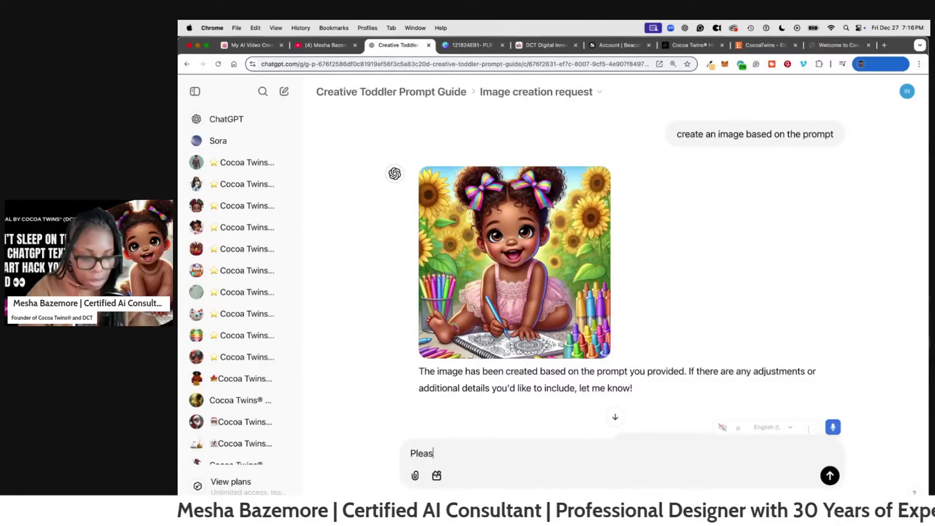
pyautogui.write('e provide a promp')
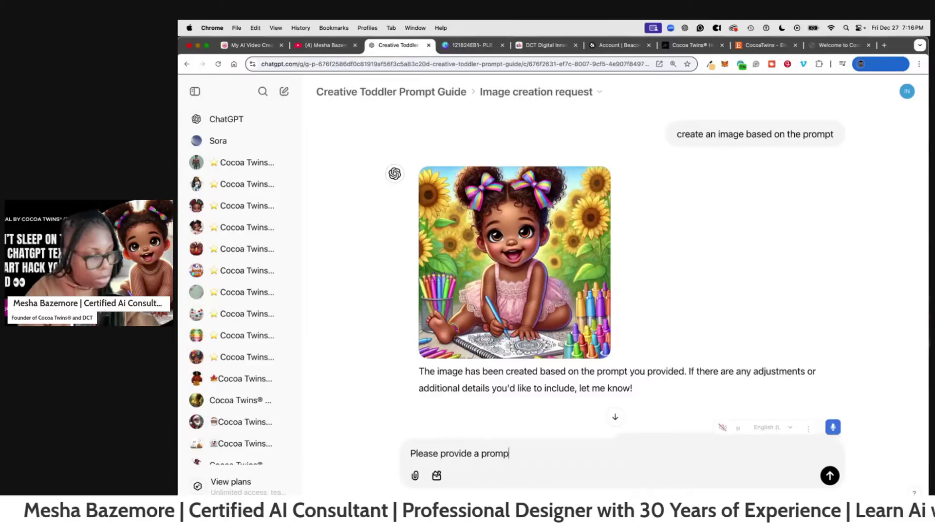
pyautogui.write('t from the pr')
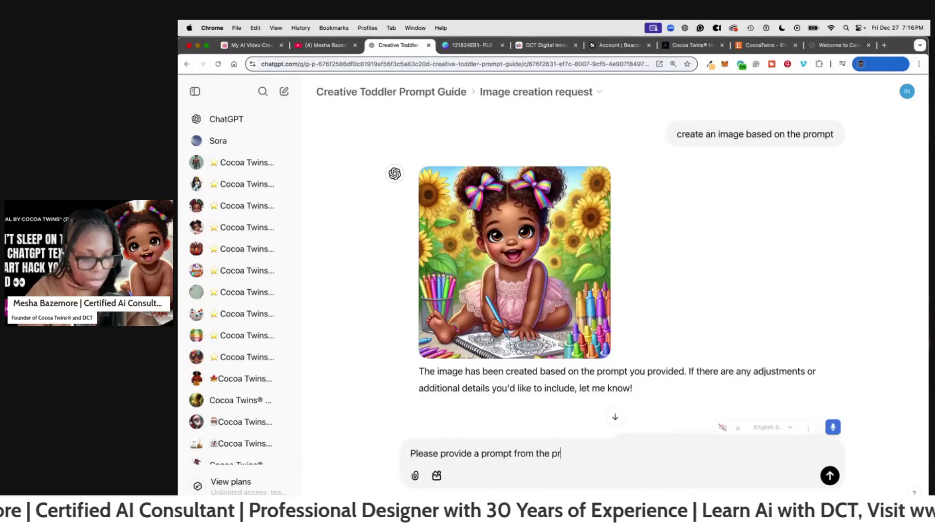
pyautogui.write('oject files.  Ui ')
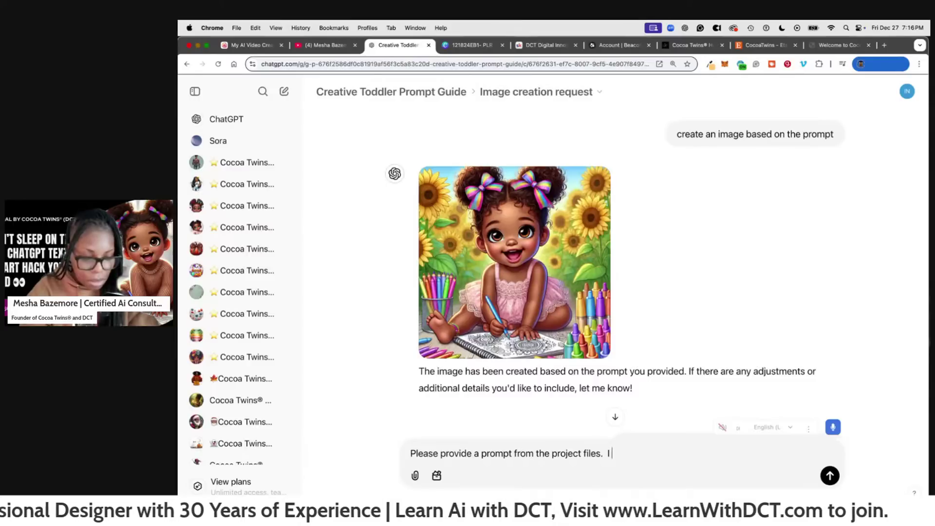
pyautogui.write('only need the text')
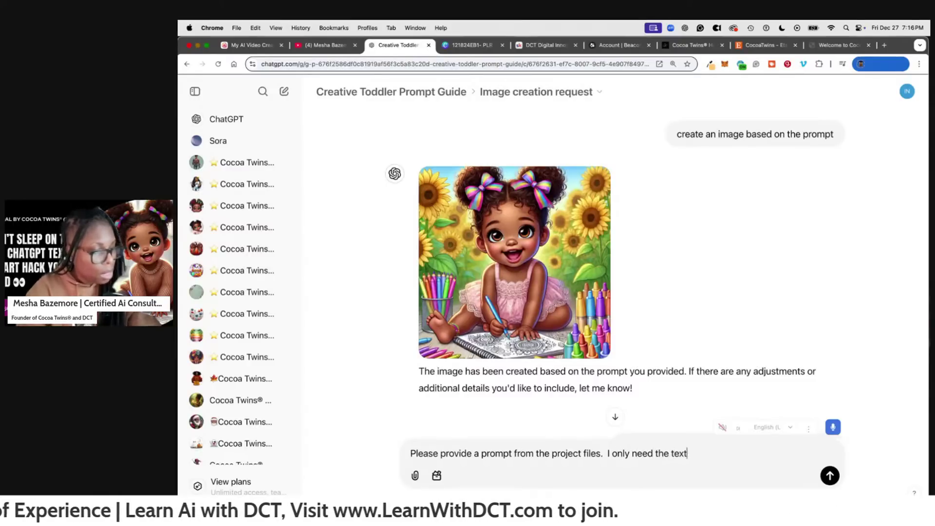
pyautogui.press('Return')
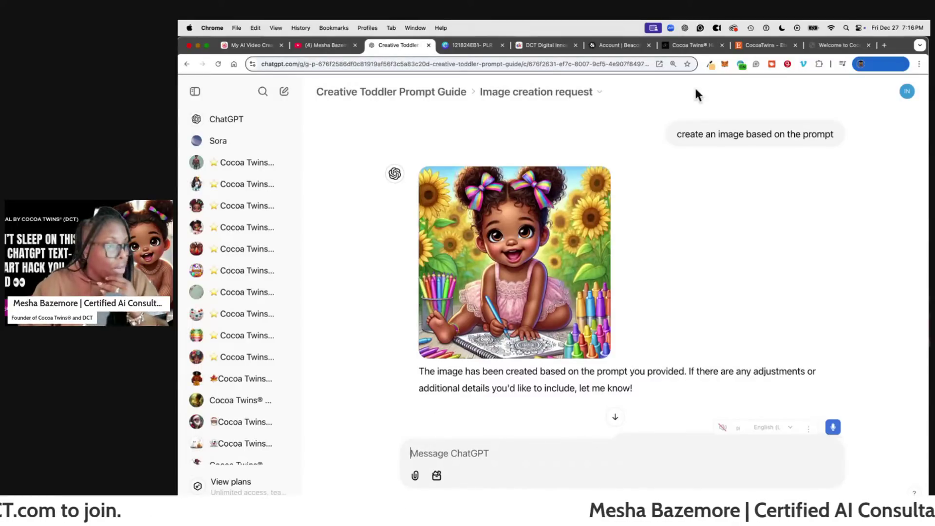
# - Go to the newest reply and highlight the full text of the prompt it gives
pyautogui.scroll(-3, 589, 235)
pyautogui.scroll(-15, 589, 235)
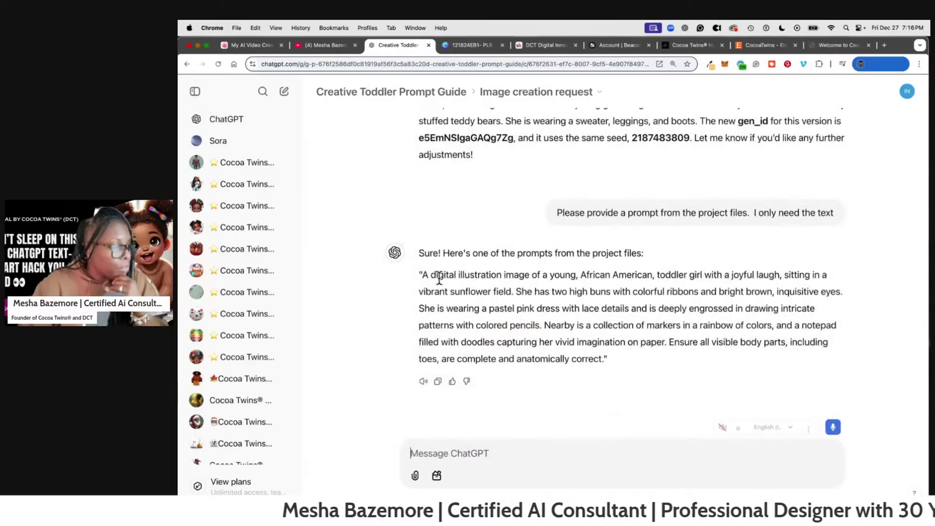
pyautogui.moveTo(423, 273); pyautogui.dragTo(605, 359)
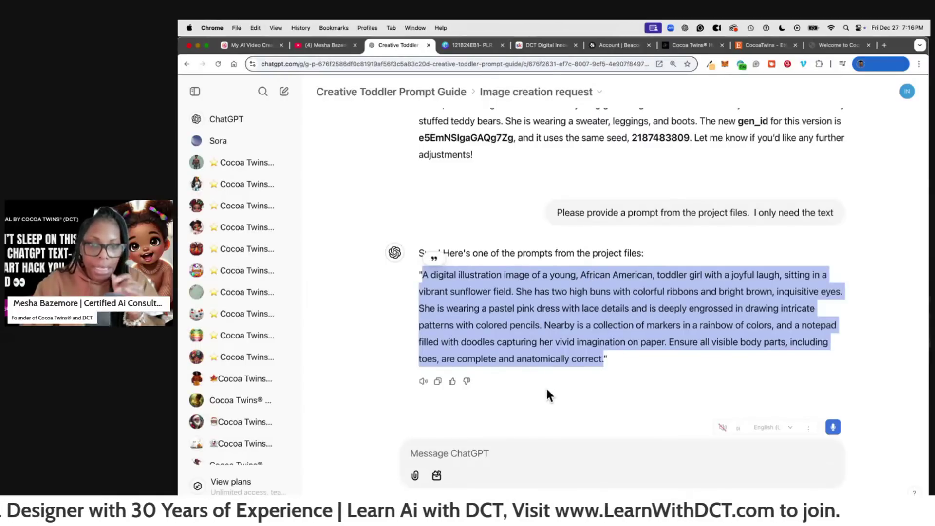
# - Begin a new message with "Great job. Please"
pyautogui.click(541, 448)
pyautogui.write('G')
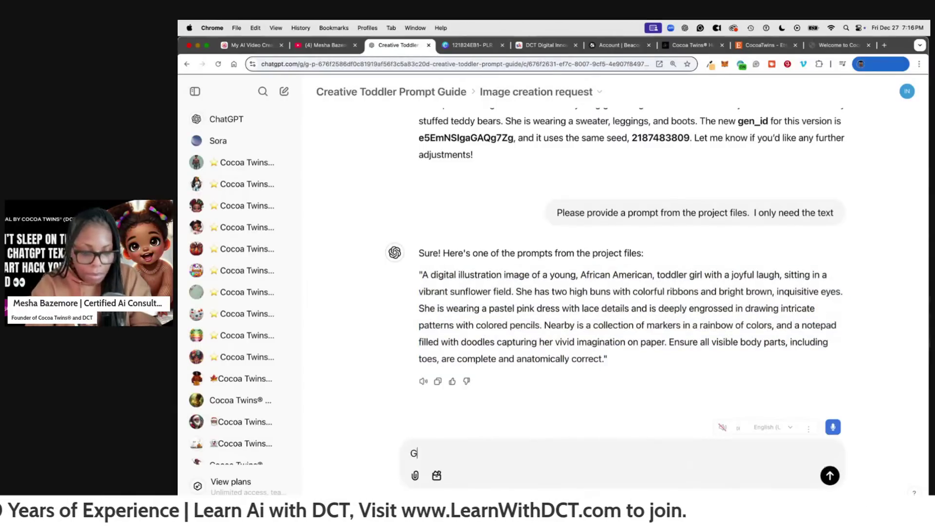
pyautogui.write('reat job.')
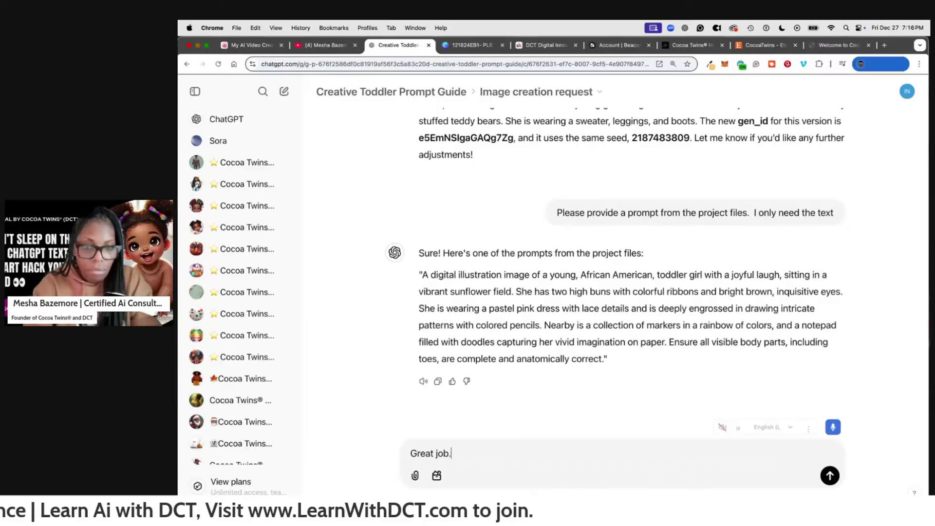
pyautogui.write('  Please w')
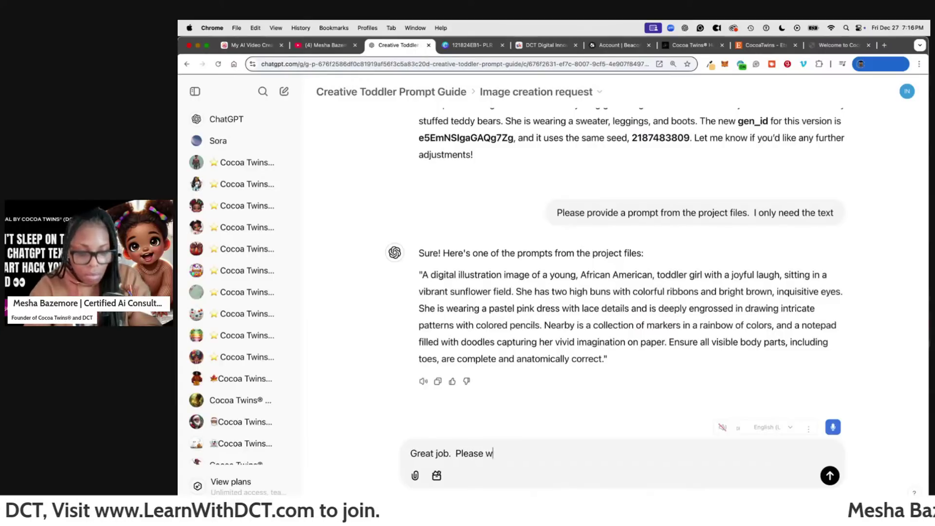
pyautogui.write('rite 10 m')
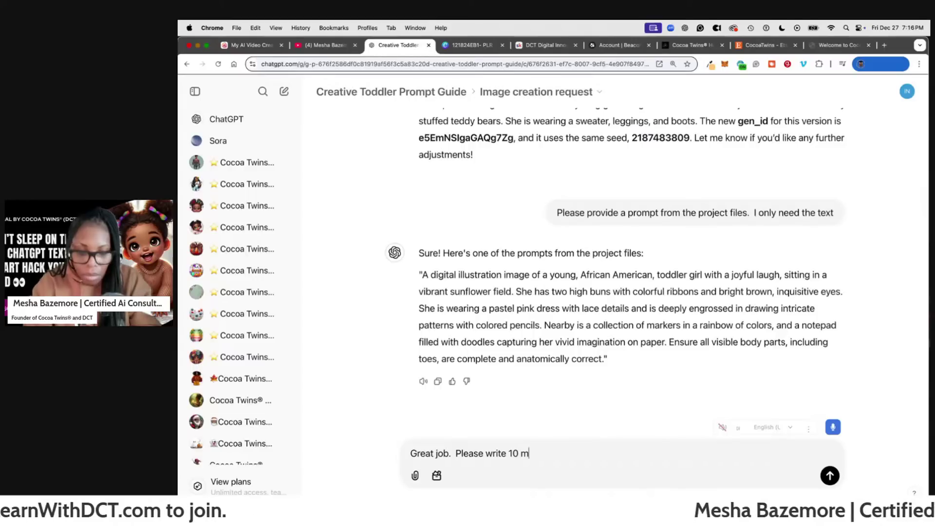
pyautogui.write('ore prompts')
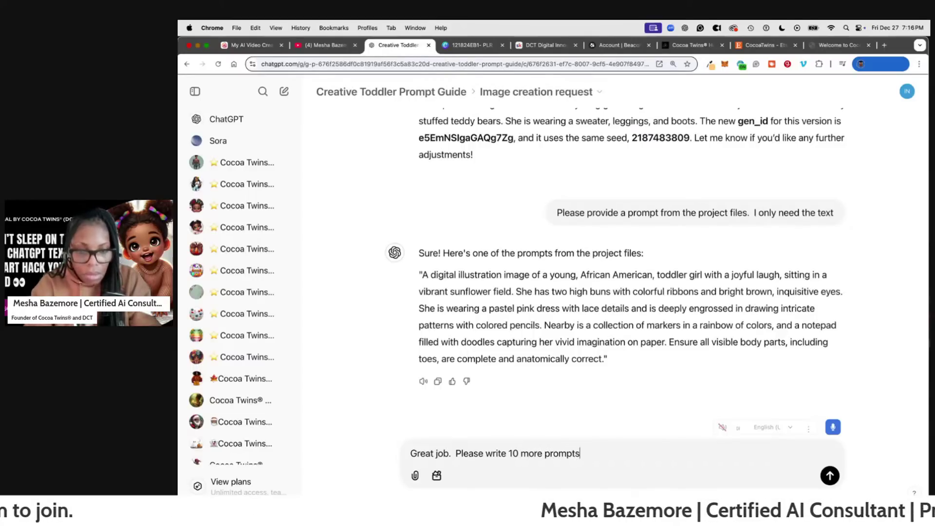
pyautogui.write(' and please be')
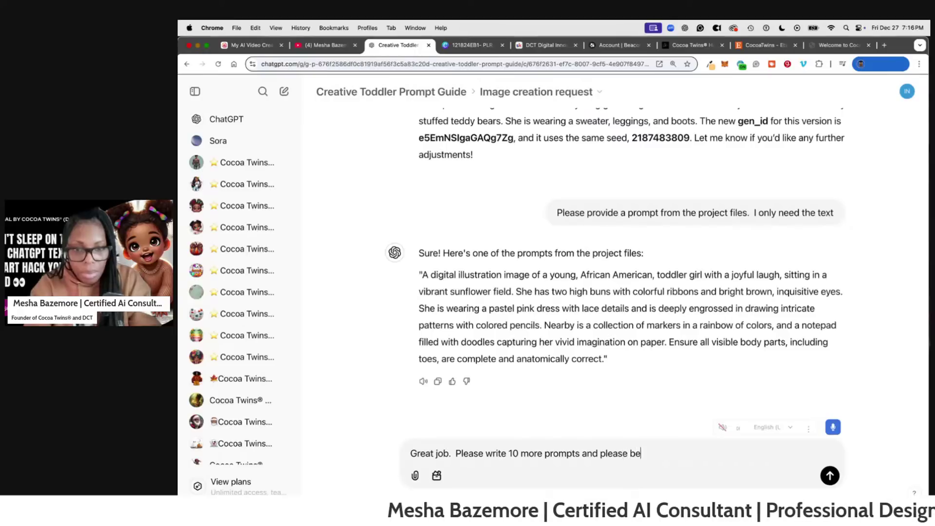
pyautogui.write(' sure to re')
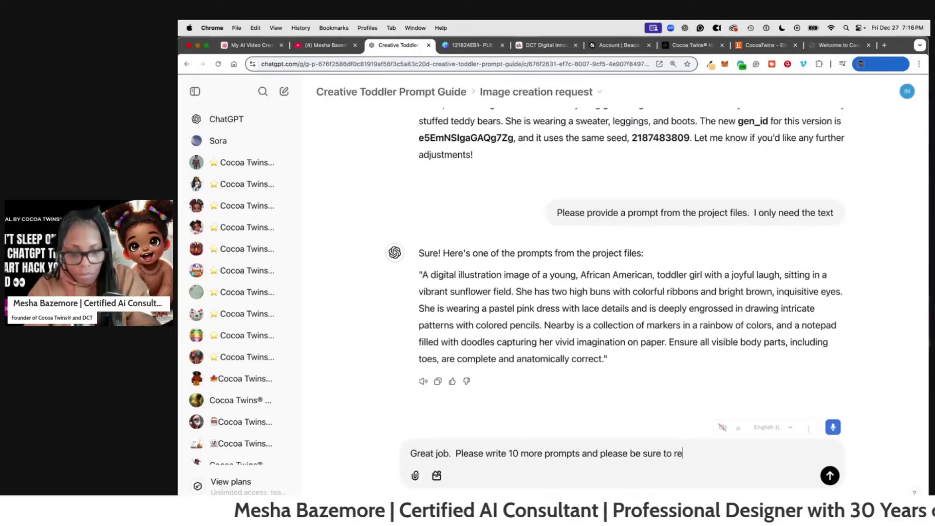
pyautogui.write('fer to')
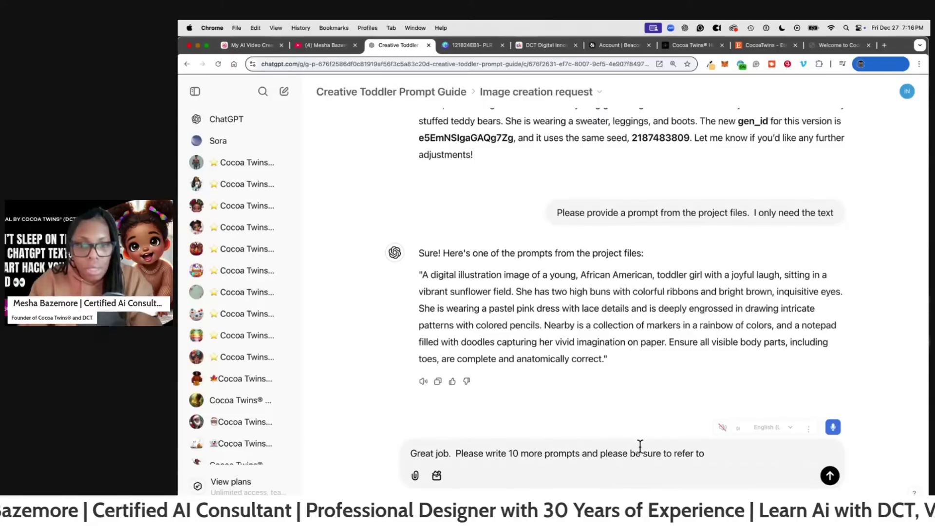
# - Replace the draft's wording after "Please" with "rewrite the prompt to help me create a consistent image using"
pyautogui.moveTo(712, 455); pyautogui.dragTo(489, 455)
pyautogui.write('re')
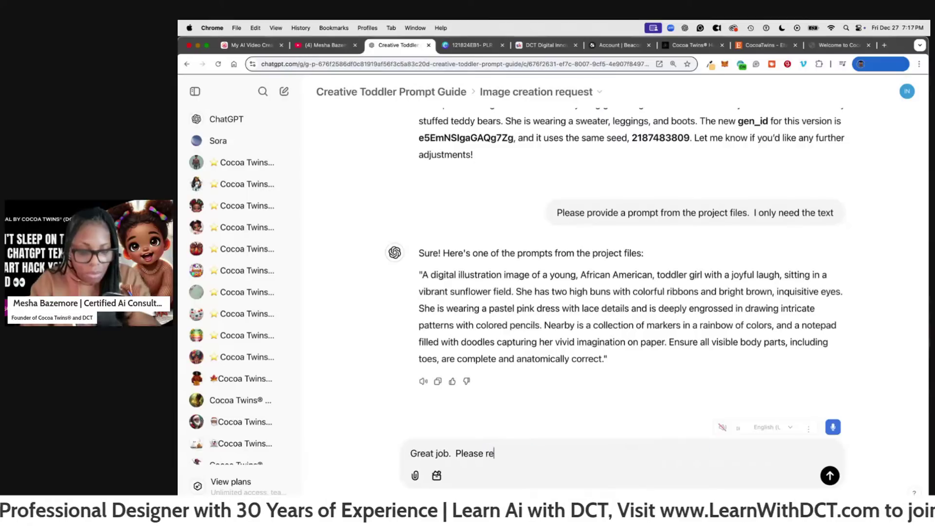
pyautogui.write('write the promp')
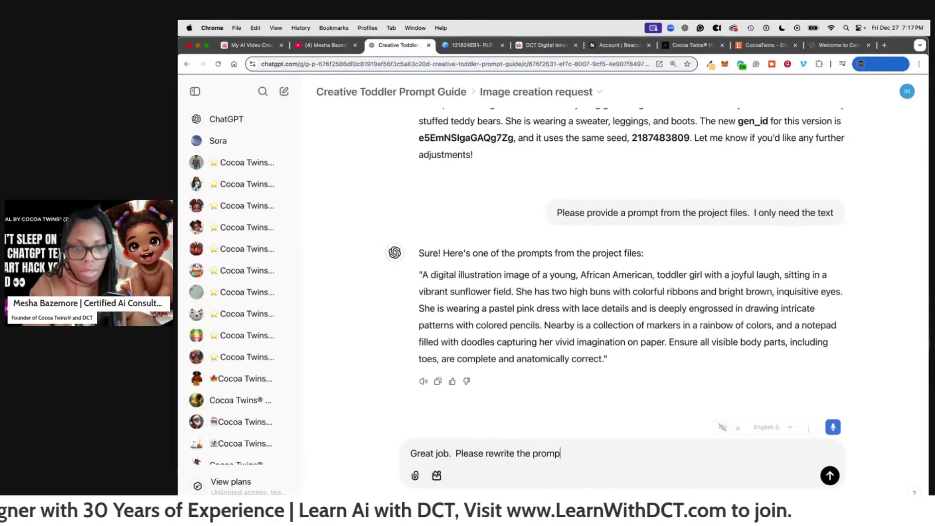
pyautogui.write('t to help')
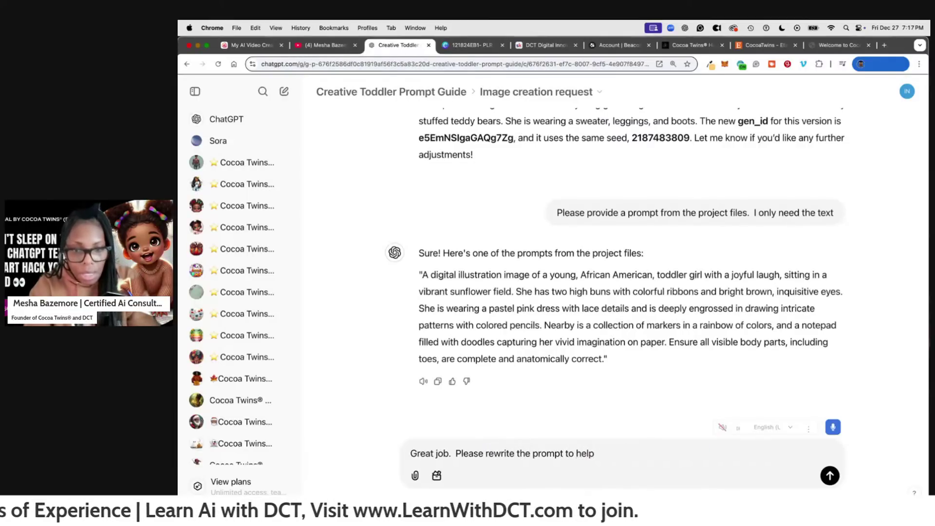
pyautogui.write(' me create a c')
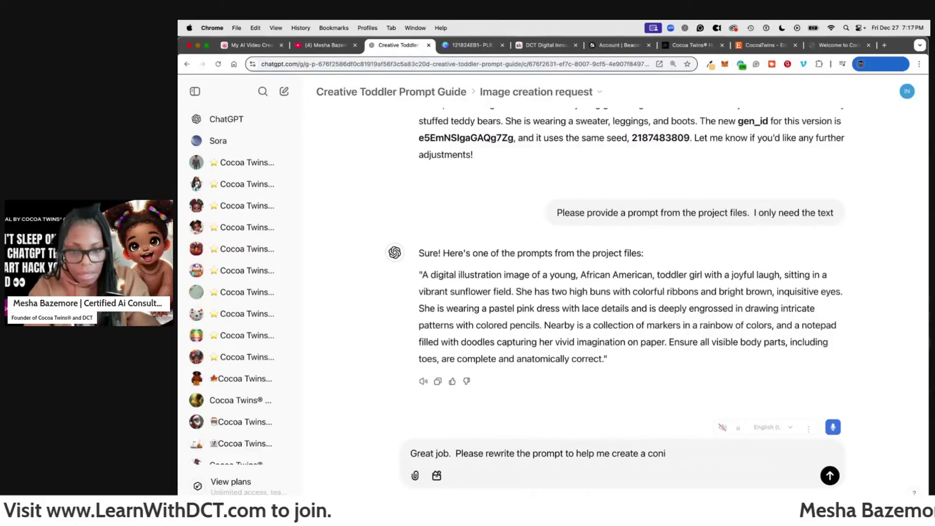
pyautogui.write('onsistent image usin')
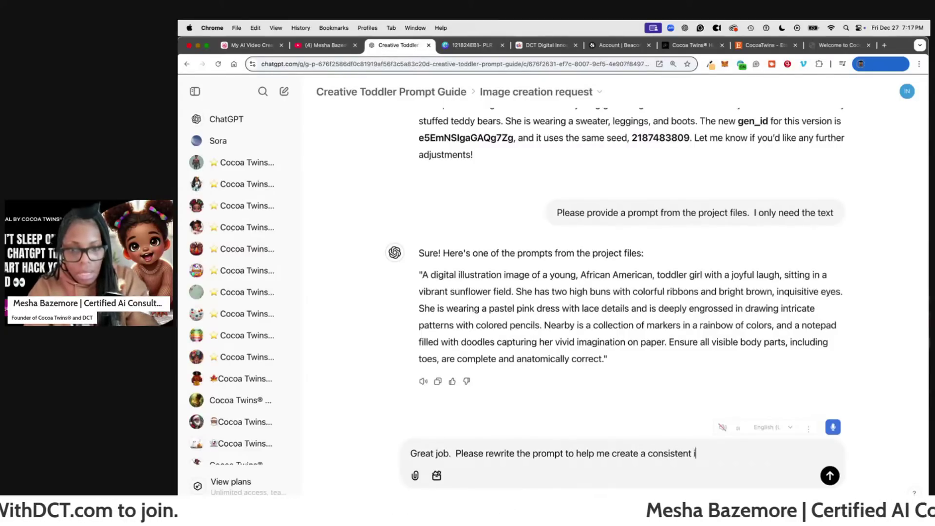
pyautogui.write('g')
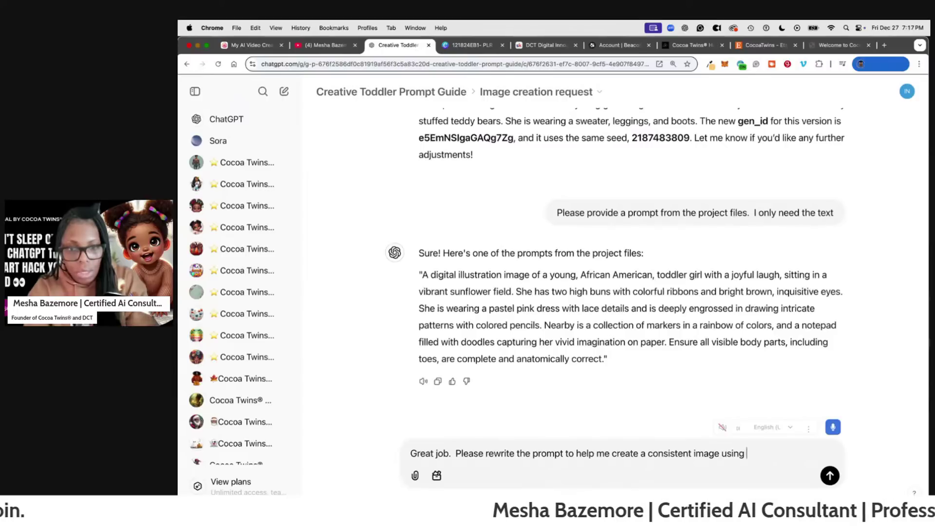
# - Copy the opening gen_id and seed wording from the earlier teddy bear image request
pyautogui.scroll(7, 525, 153)
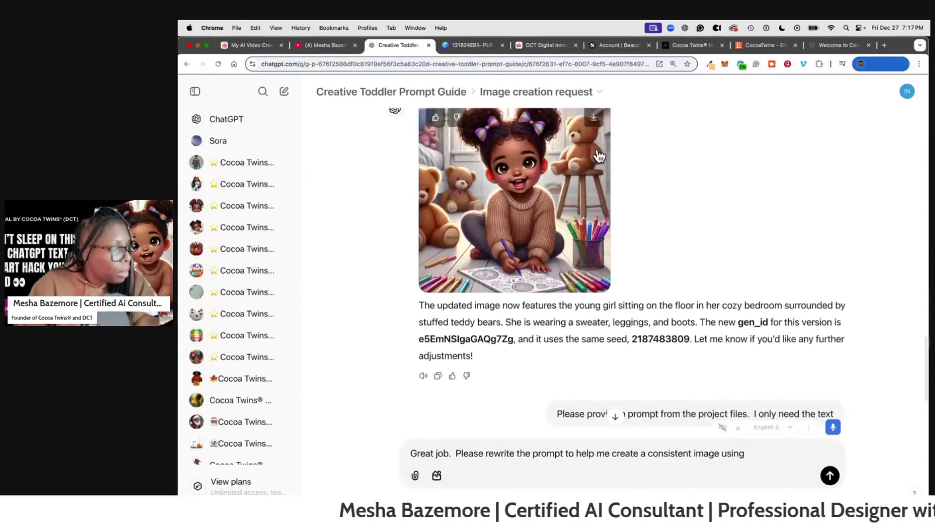
pyautogui.moveTo(536, 145); pyautogui.dragTo(587, 160)
pyautogui.press('super+c')
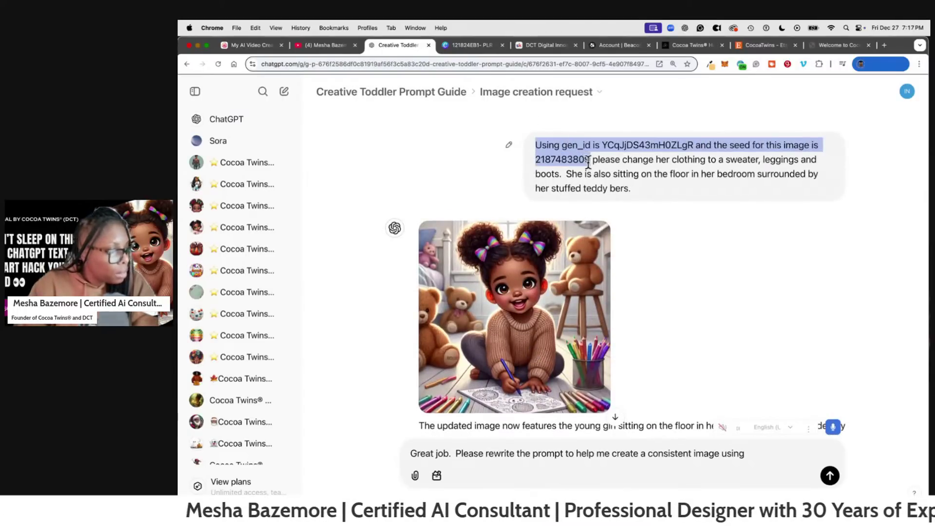
# - Complete the message with "this information for the image:" followed by the copied gen_id and seed wording, and send it
pyautogui.click(769, 455)
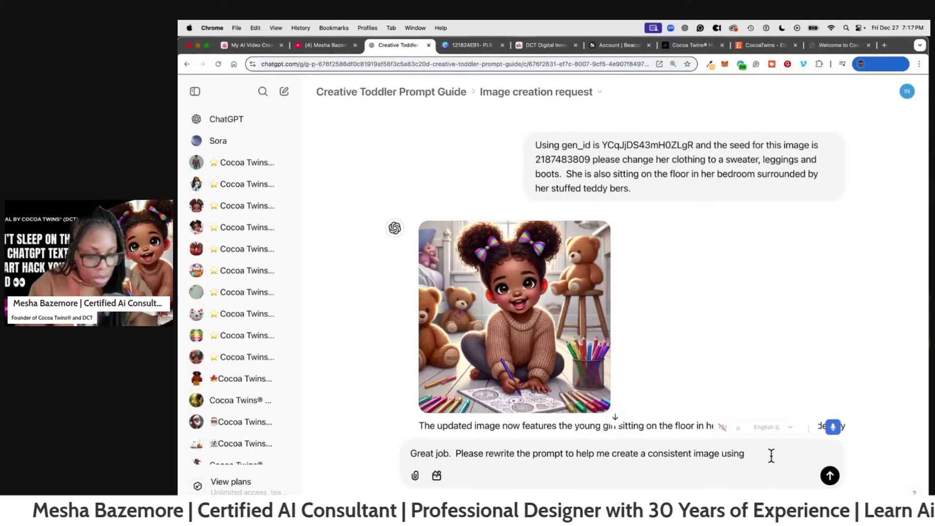
pyautogui.write('this i')
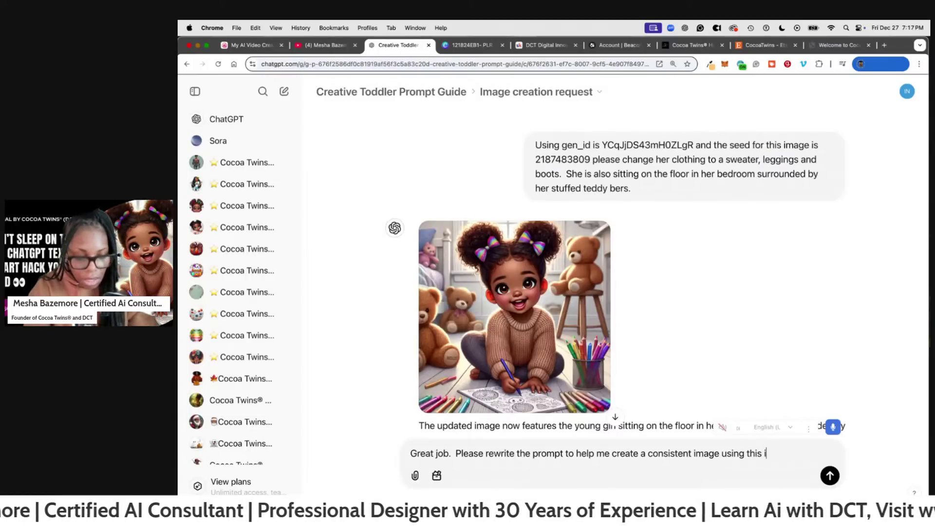
pyautogui.write('nformation for the image')
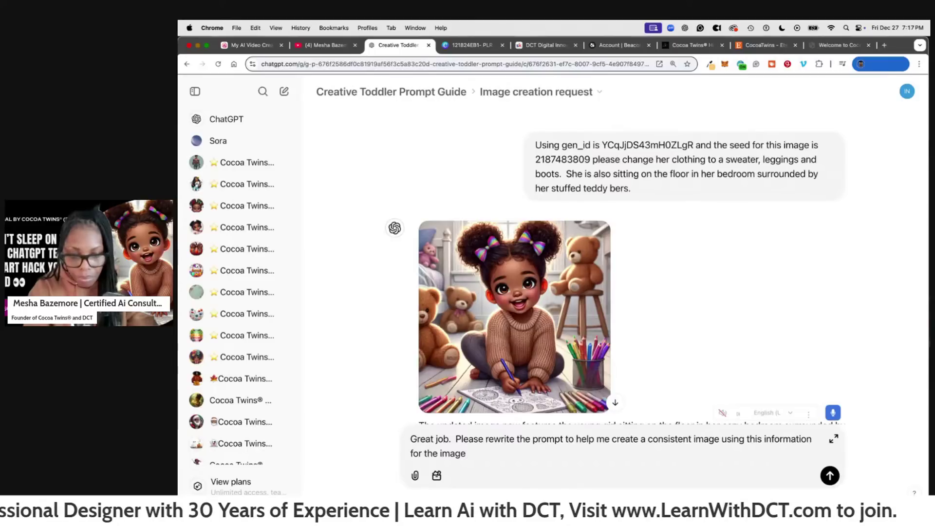
pyautogui.write(':')
pyautogui.press('super+v')
pyautogui.press('Return')
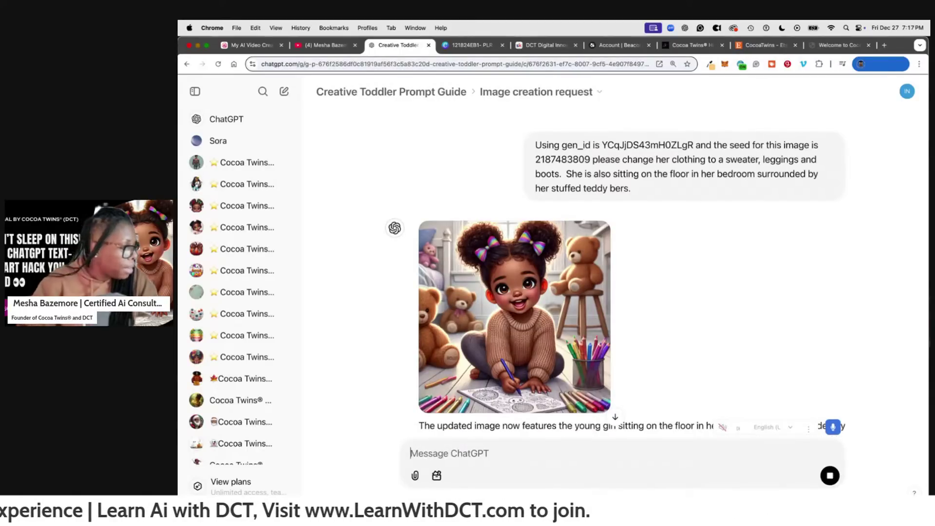
# - Choose the first of the two rewritten prompts as the preferred response and highlight its gen_id and seed instruction
pyautogui.scroll(-10, 501, 346)
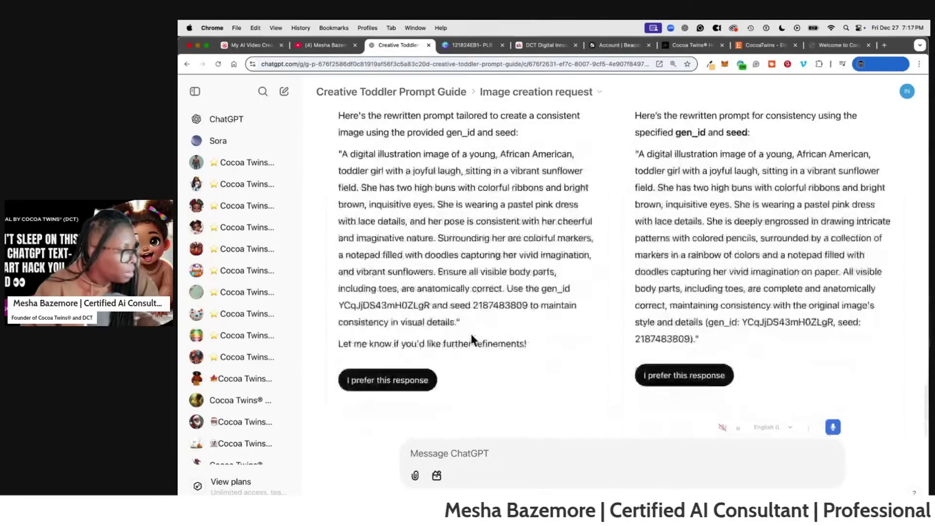
pyautogui.click(394, 381)
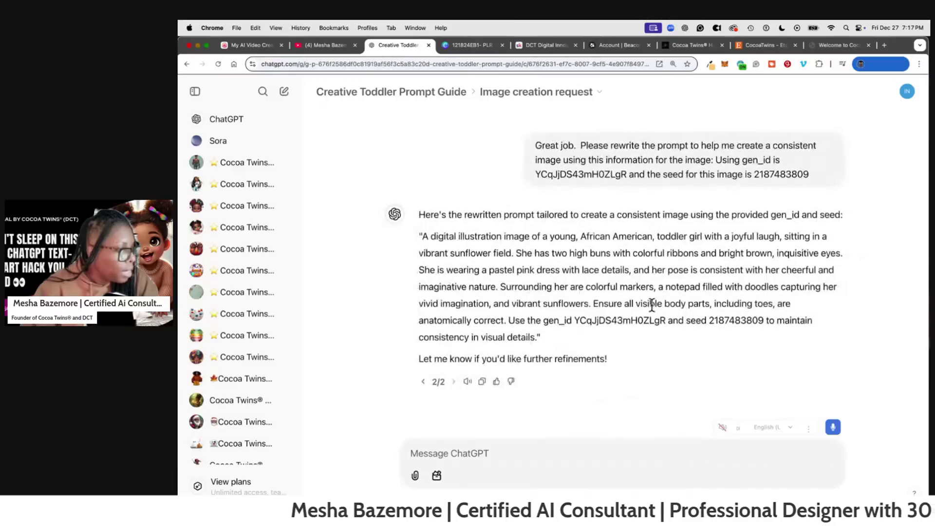
pyautogui.moveTo(506, 321); pyautogui.dragTo(774, 322)
pyautogui.click(536, 336)
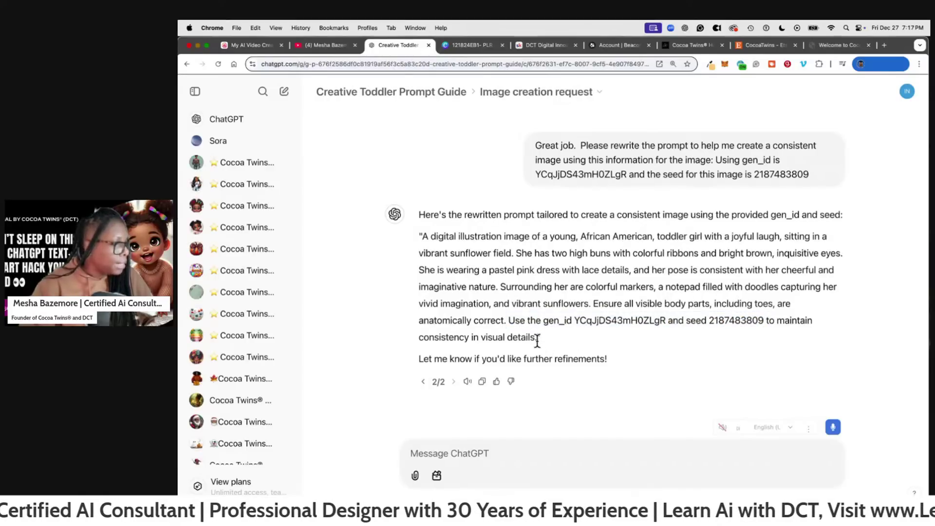
# - Start a new follow-up message with "Great job."
pyautogui.click(497, 460)
pyautogui.write('Grfeat h')
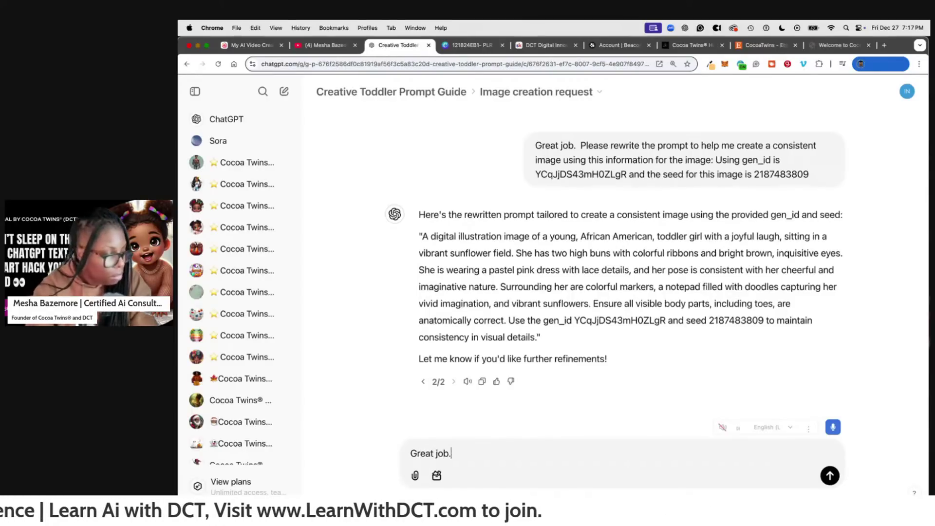
pyautogui.write('  B')
pyautogui.press('BackSpace')
pyautogui.press('BackSpace')
pyautogui.press('BackSpace')
pyautogui.press('BackSpace')
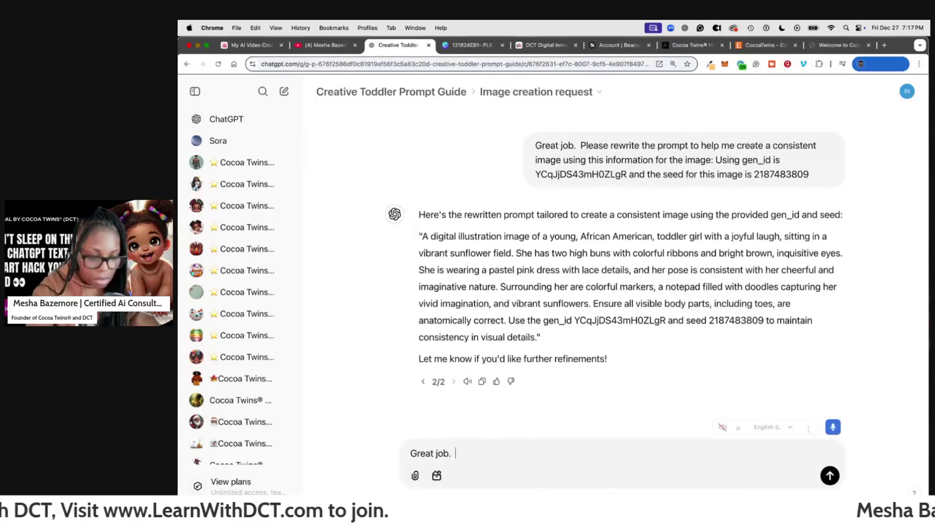
pyautogui.write('Now plw')
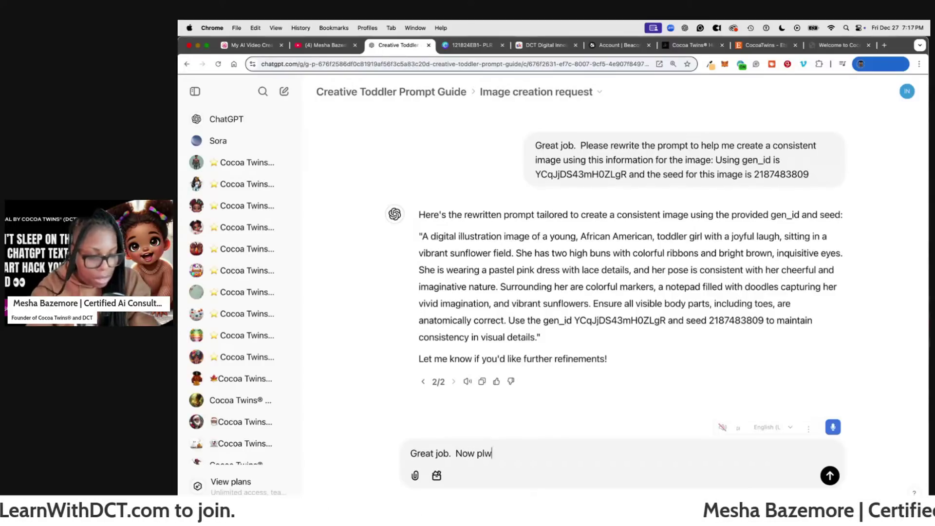
pyautogui.write('please w')
pyautogui.press('BackSpace')
pyautogui.write('lease w')
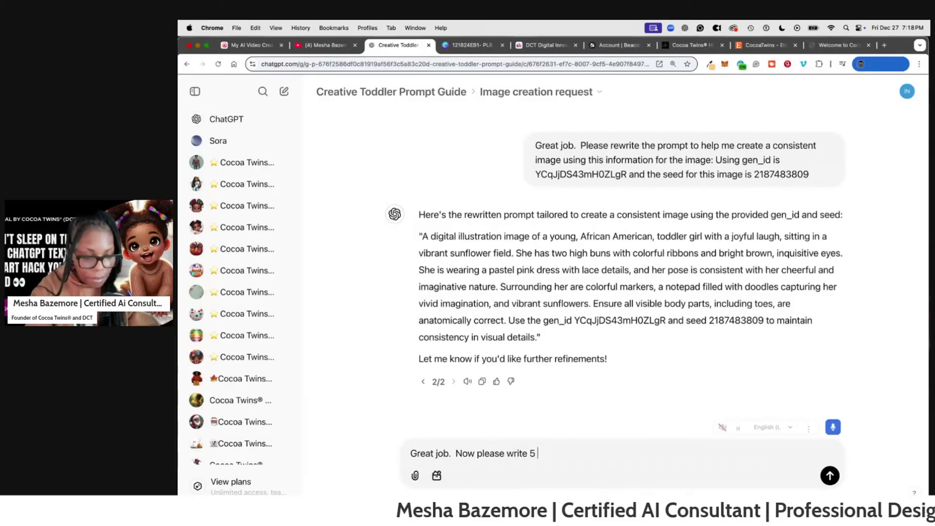
pyautogui.press('BackSpace')
pyautogui.press('BackSpace')
pyautogui.press('BackSpace')
pyautogui.press('BackSpace')
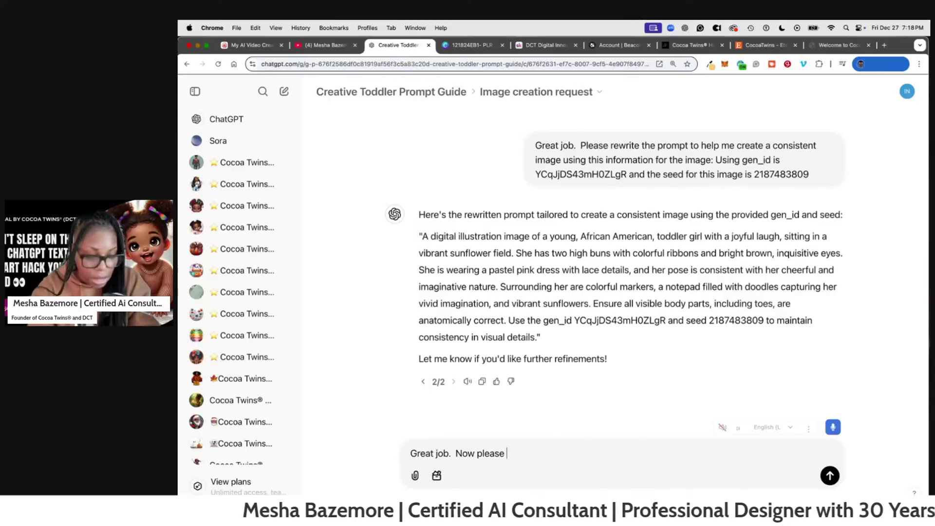
pyautogui.press('BackSpace')
pyautogui.press('BackSpace')
pyautogui.press('BackSpace')
pyautogui.press('BackSpace')
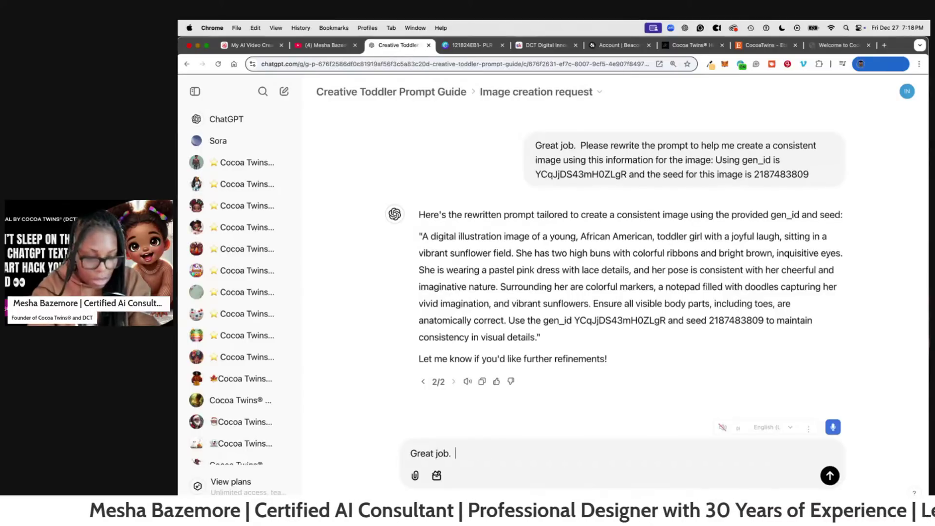
# - Continue the message after "Great job." with a request beginning "Please prov"
pyautogui.write('Please prov')
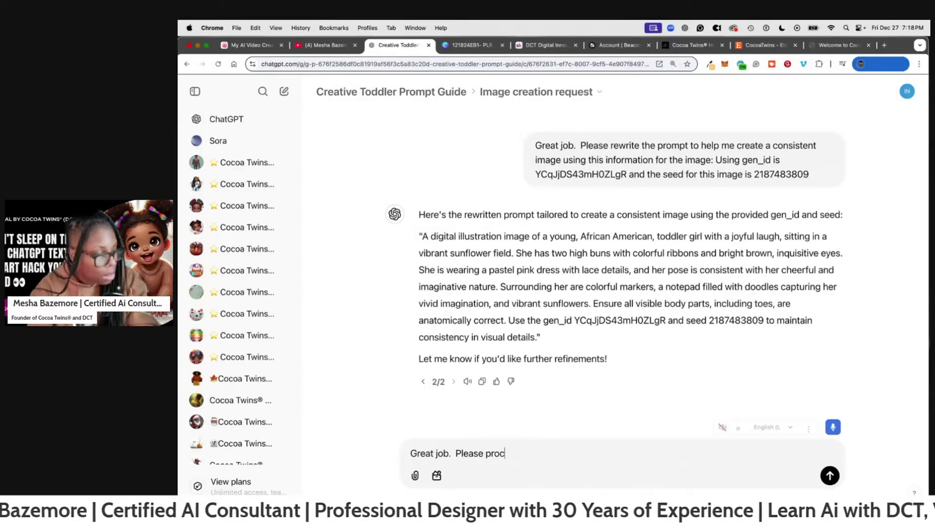
# - Write a message asking to proceed with 5 more prompts and to adhere to the project file for the prompts
pyautogui.write('h ')
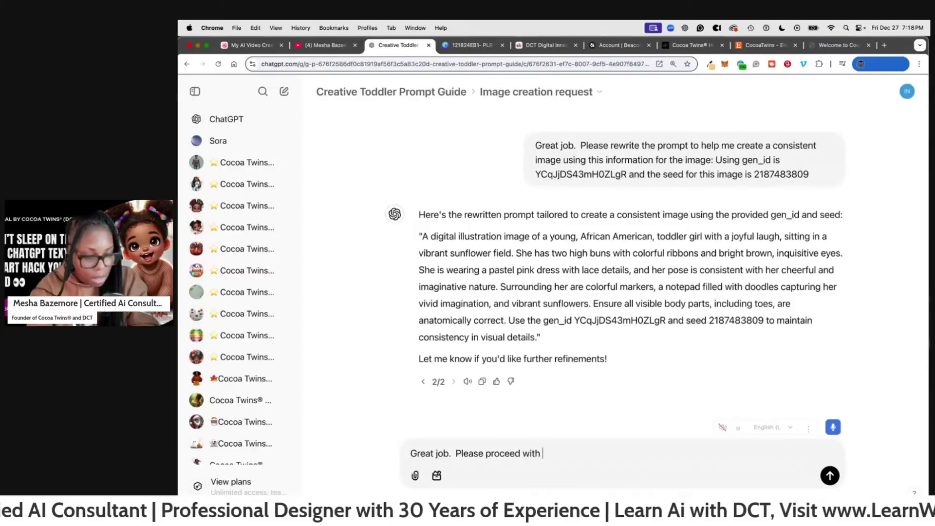
pyautogui.write('5 more promp')
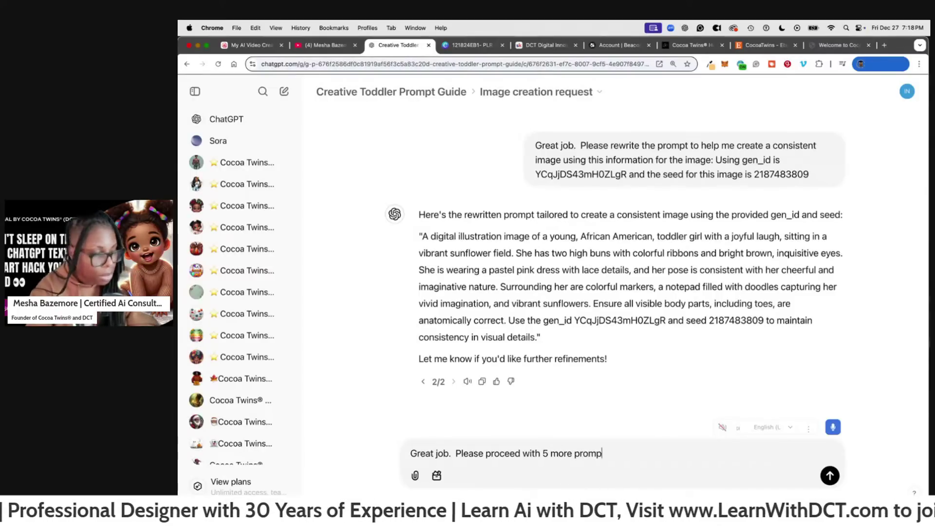
pyautogui.write('ts.  Please a')
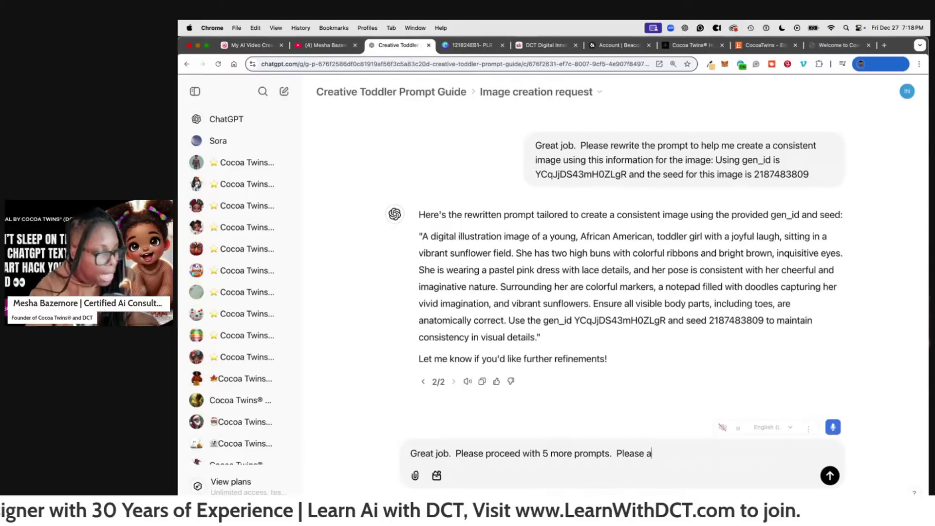
pyautogui.write('dhere to t')
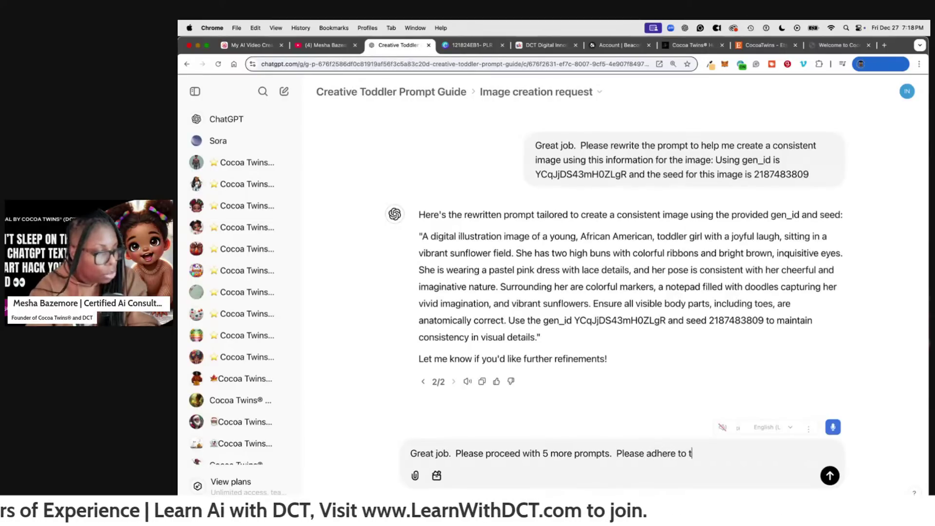
pyautogui.write('he prompt')
pyautogui.press('BackSpace')
pyautogui.press('BackSpace')
pyautogui.press('BackSpace')
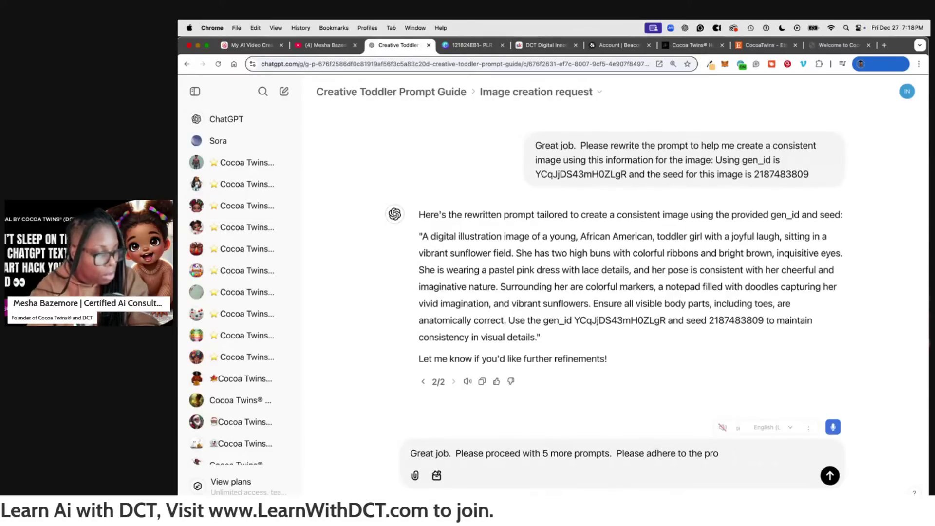
pyautogui.write('oje')
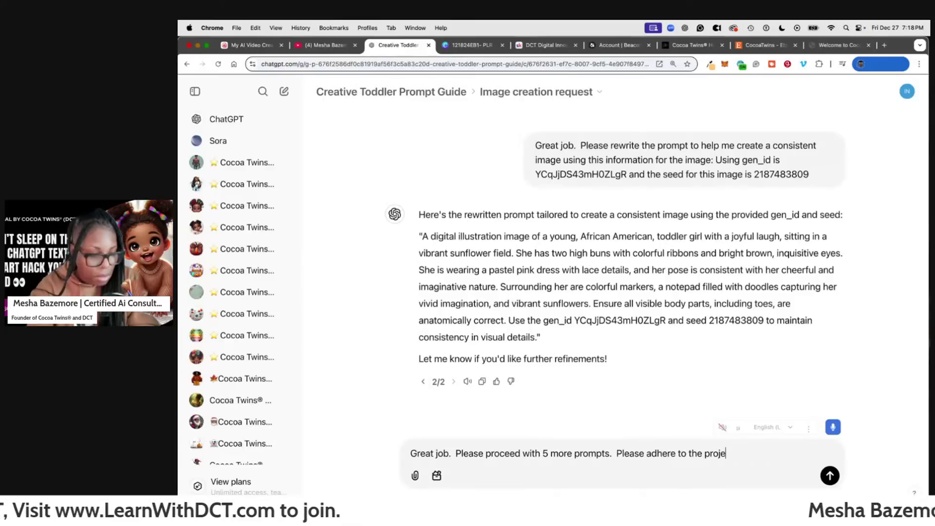
pyautogui.write('ct file for the p')
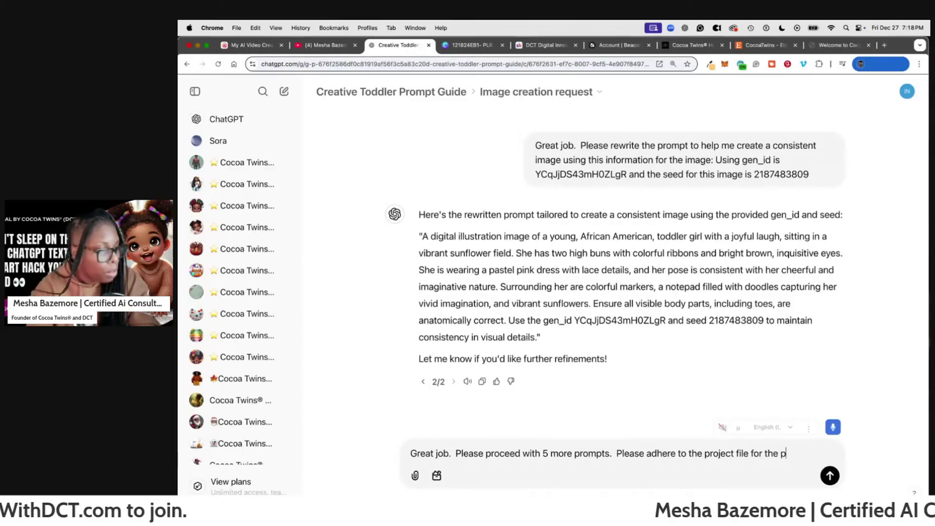
pyautogui.write('rompts and be s')
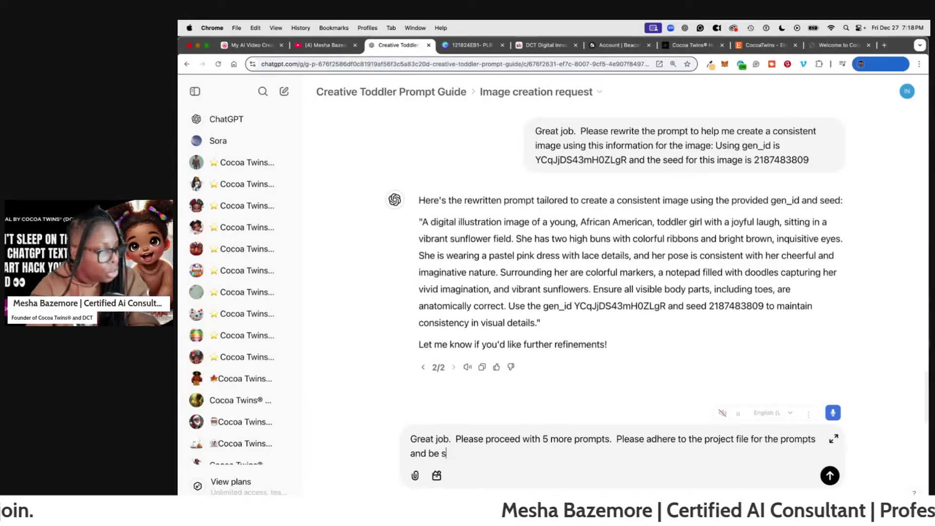
pyautogui.write('ure to include')
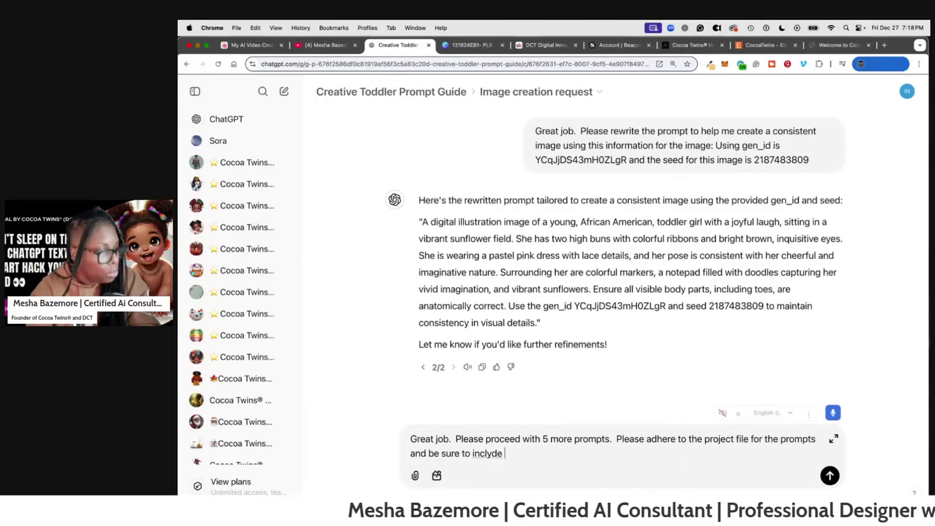
pyautogui.press('BackSpace')
pyautogui.press('BackSpace')
pyautogui.press('BackSpace')
pyautogui.write('y')
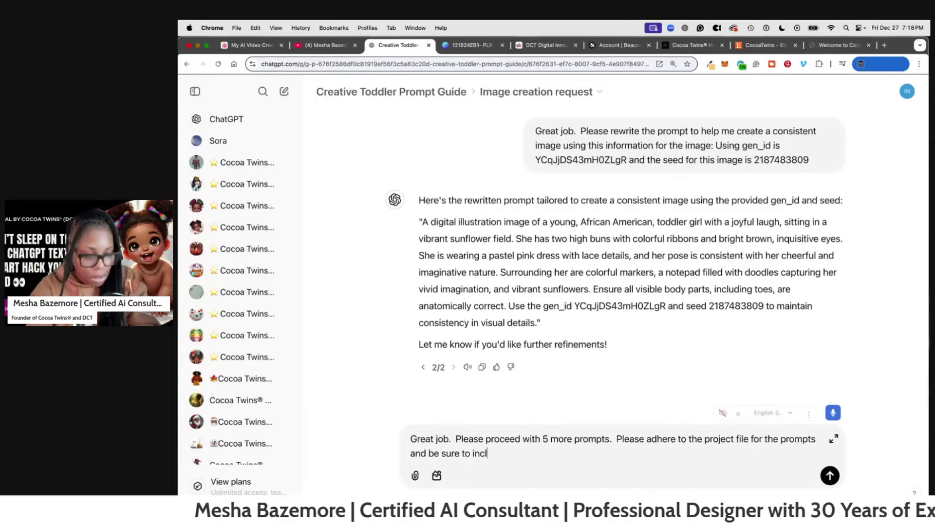
pyautogui.write('ude :')
pyautogui.press('super+v')
pyautogui.write('in th p')
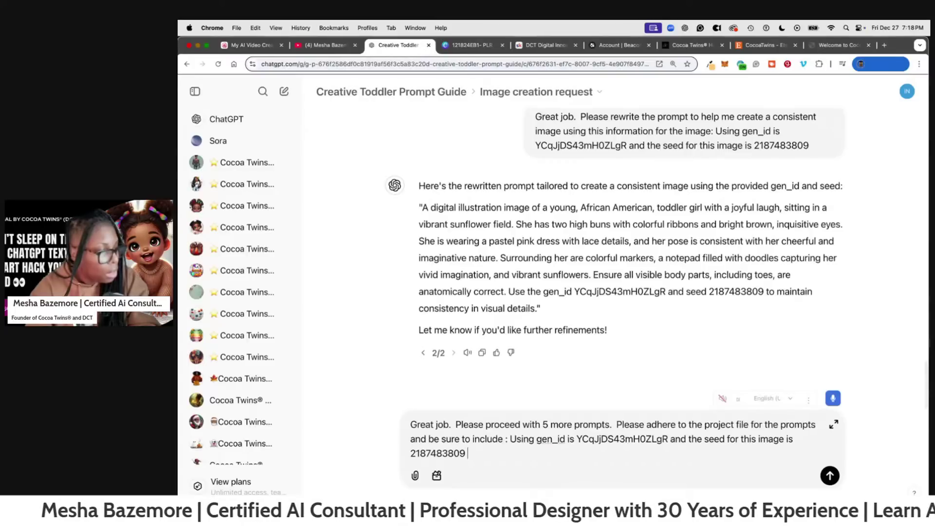
pyautogui.press('BackSpace')
pyautogui.press('BackSpace')
pyautogui.write('e p')
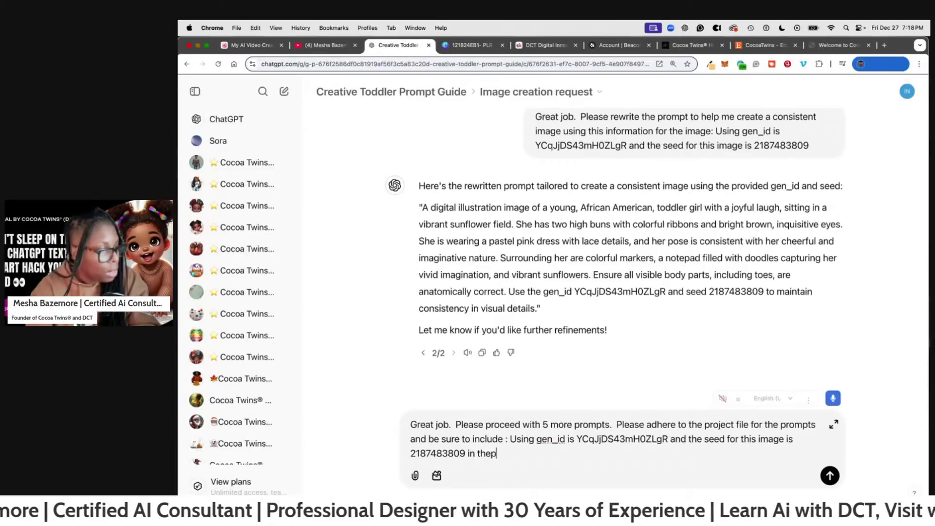
pyautogui.write('rompt')
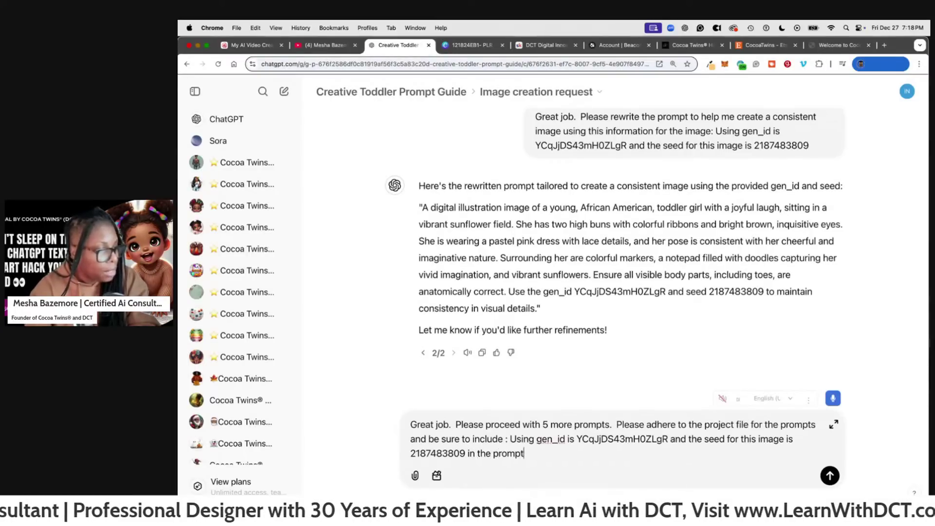
pyautogui.press('Return')
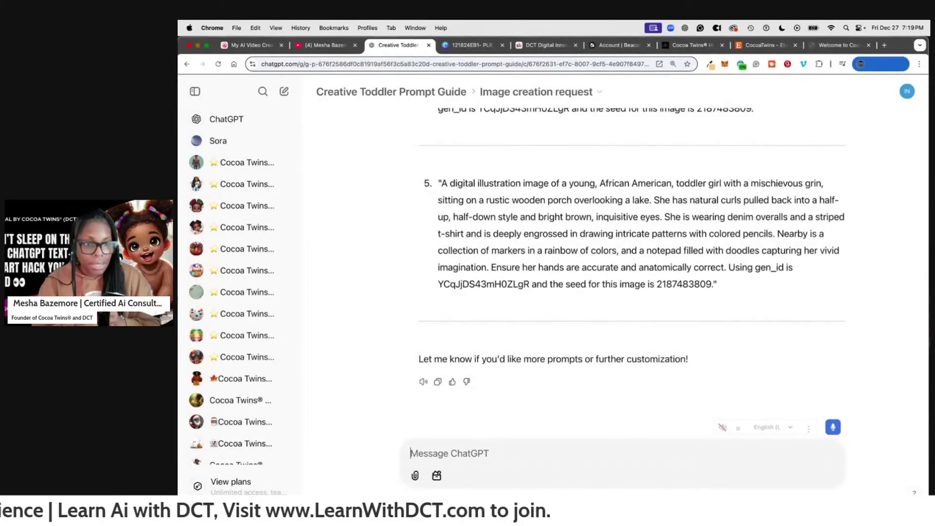
pyautogui.write('P')
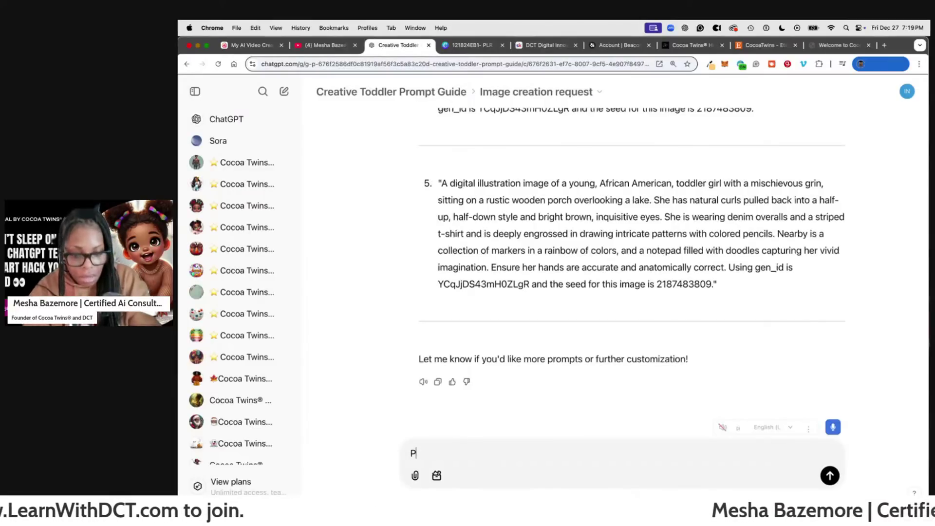
pyautogui.write('elalease create a')
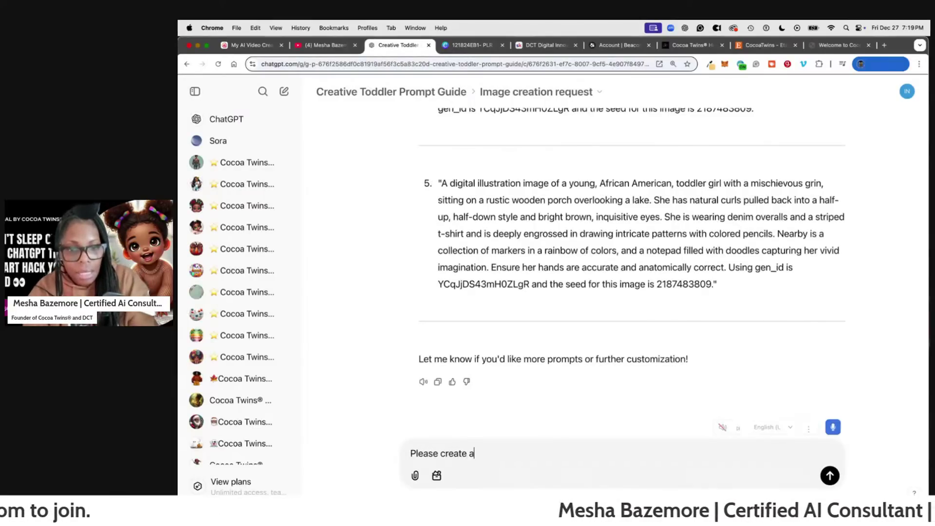
pyautogui.write('n image for e')
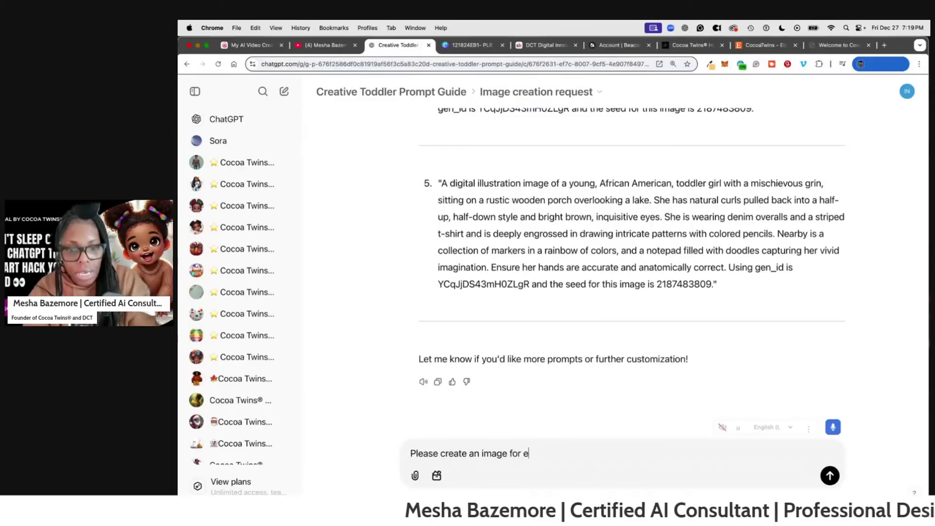
pyautogui.write('ach prompt that ')
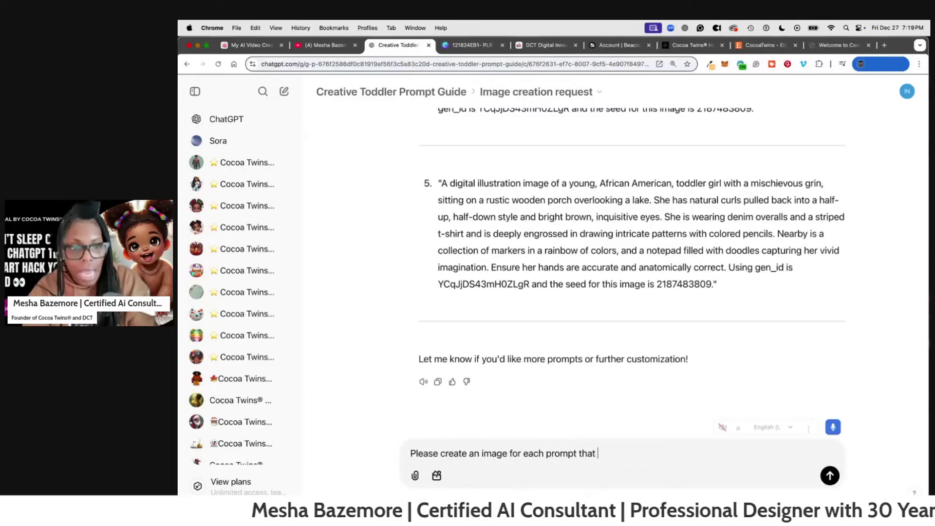
pyautogui.write('you just pr')
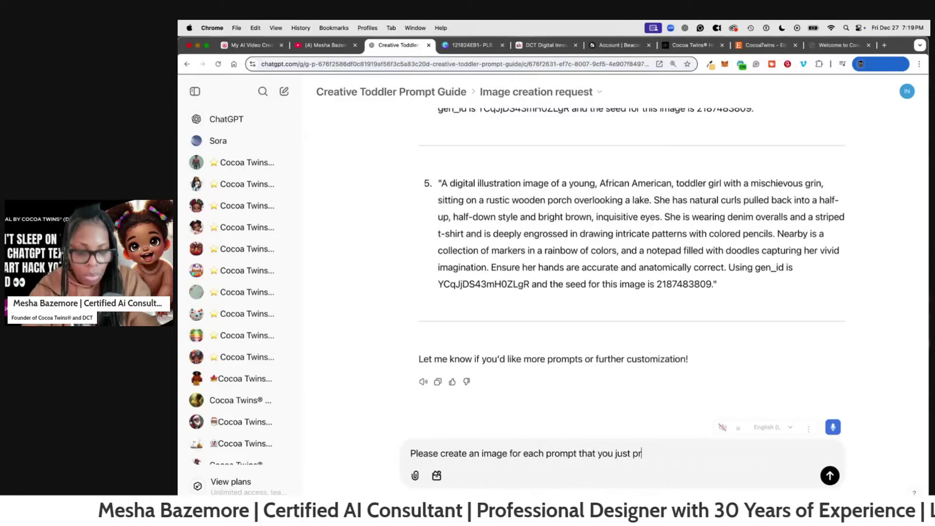
pyautogui.write('ovided. Ple')
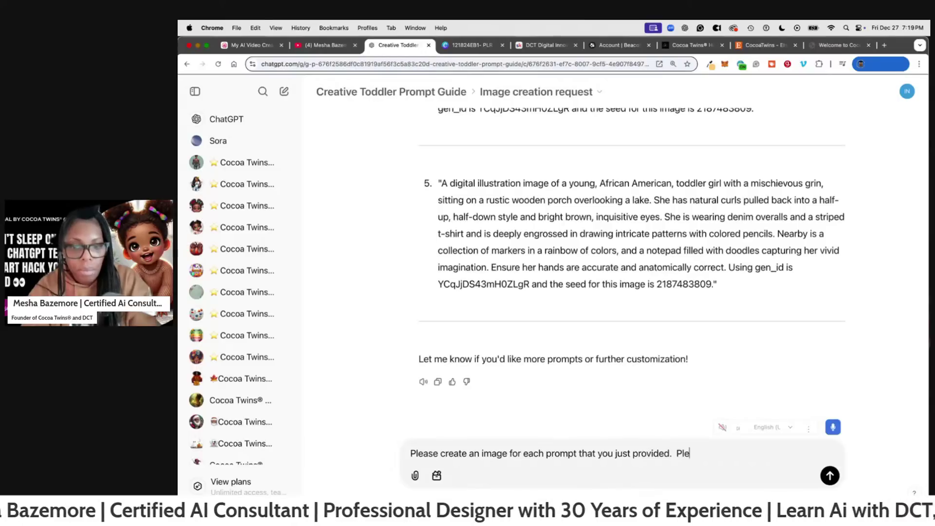
pyautogui.write('ase be sure to a')
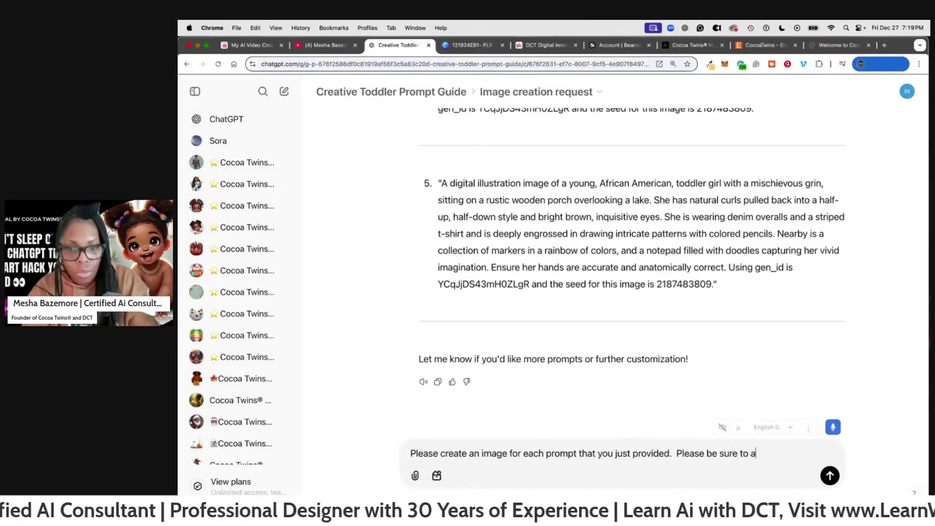
pyautogui.write('dhere to the c')
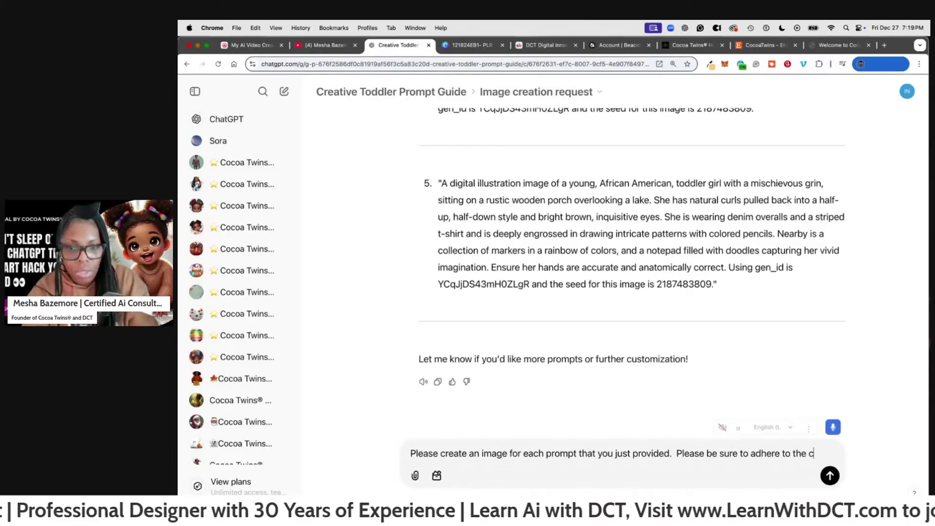
pyautogui.write('onsisten')
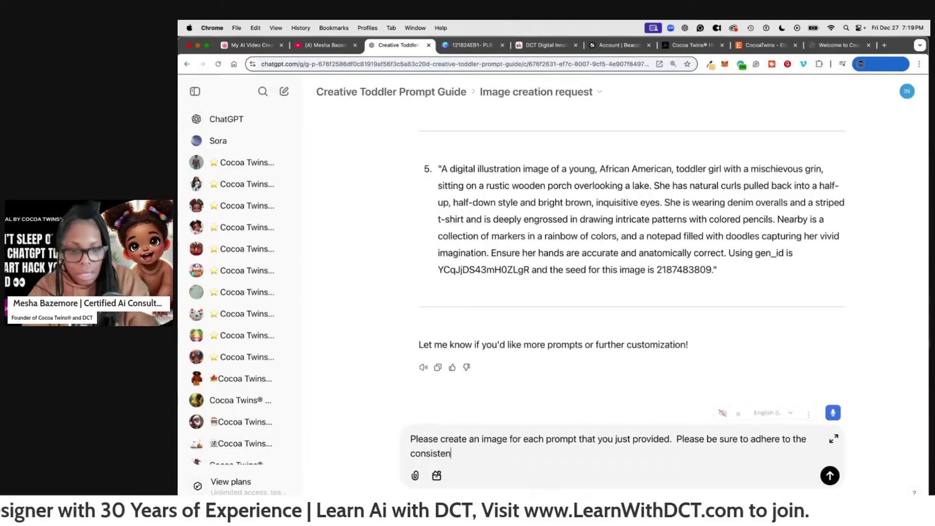
pyautogui.write('cy of')
pyautogui.press('super+v')
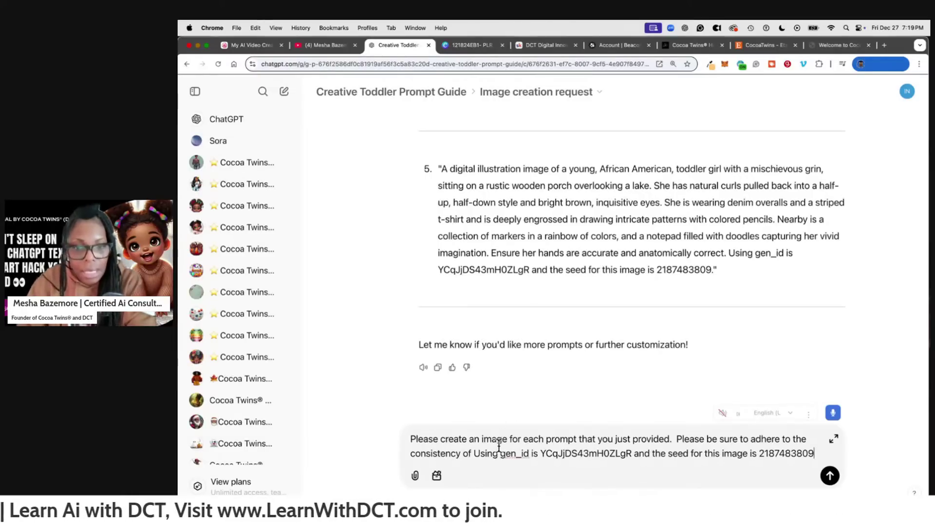
pyautogui.moveTo(499, 453); pyautogui.dragTo(474, 454)
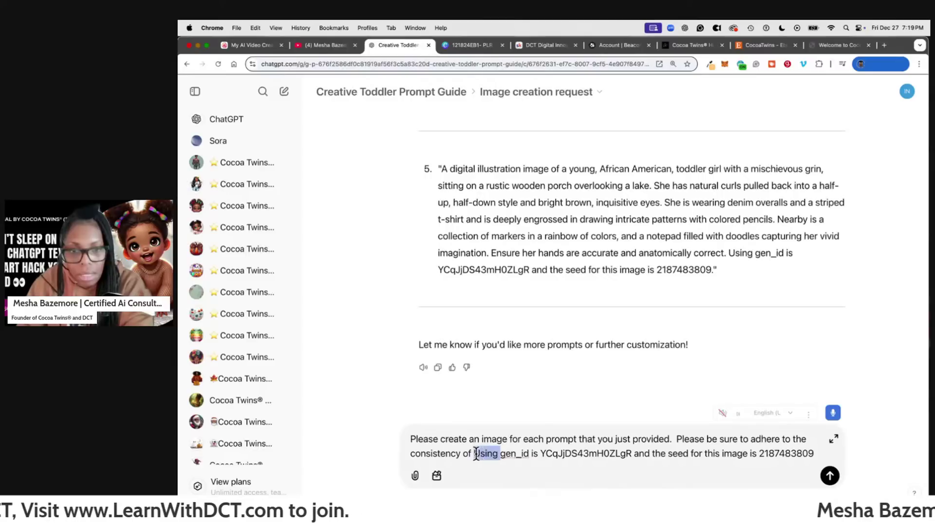
pyautogui.press('BackSpace')
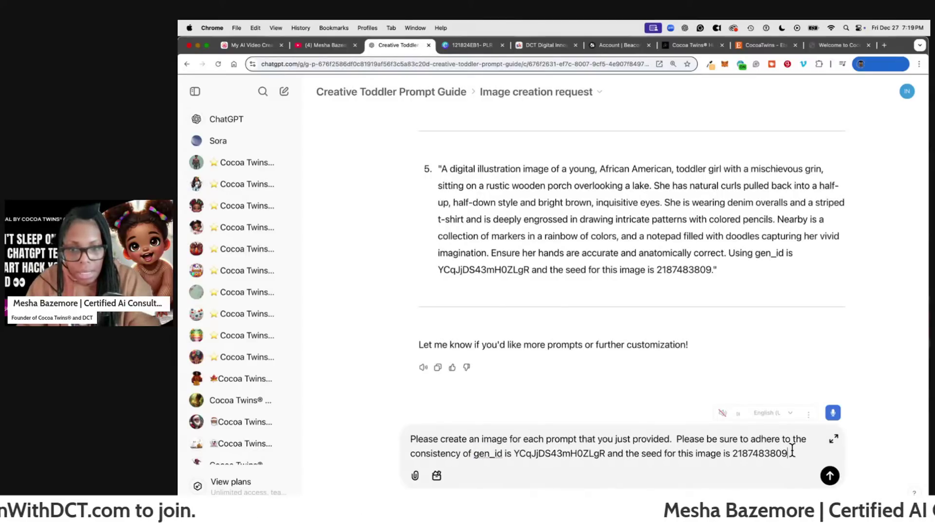
# - Add "Please do not pause between" to the end of the drafted image request
pyautogui.write('. P')
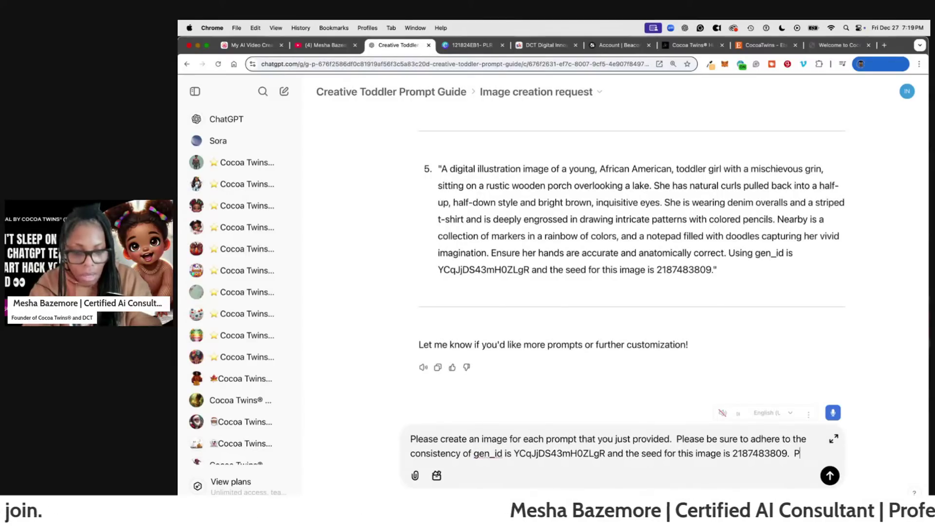
pyautogui.write('lease do not pa')
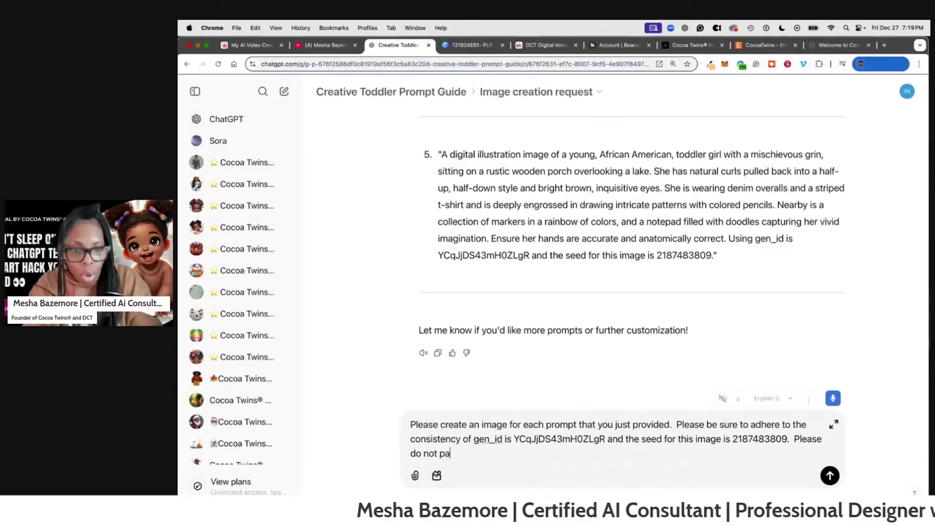
pyautogui.write('use bett')
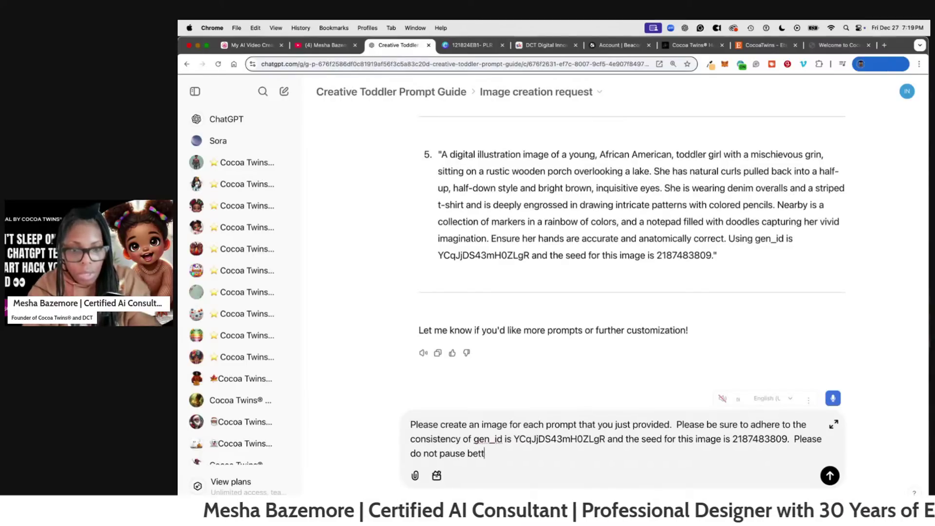
pyautogui.press('BackSpace')
pyautogui.write('ween')
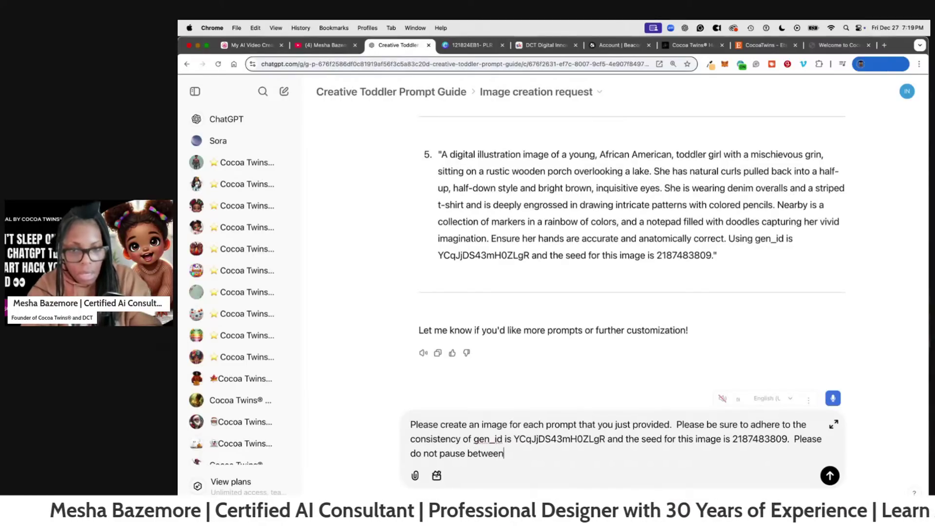
# - Copy the text of the newly generated prompts in the latest reply, from prompt 1 through prompt 5
pyautogui.moveTo(773, 249); pyautogui.dragTo(509, 99)
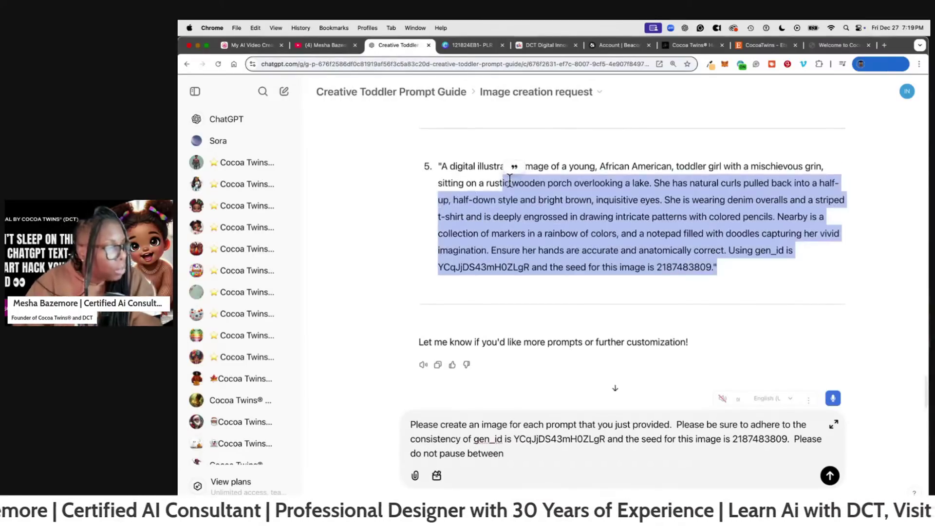
pyautogui.scroll(10, 496, 169)
pyautogui.scroll(-2, 472, 258)
pyautogui.tripleClick(439, 271)
pyautogui.rightClick(509, 286)
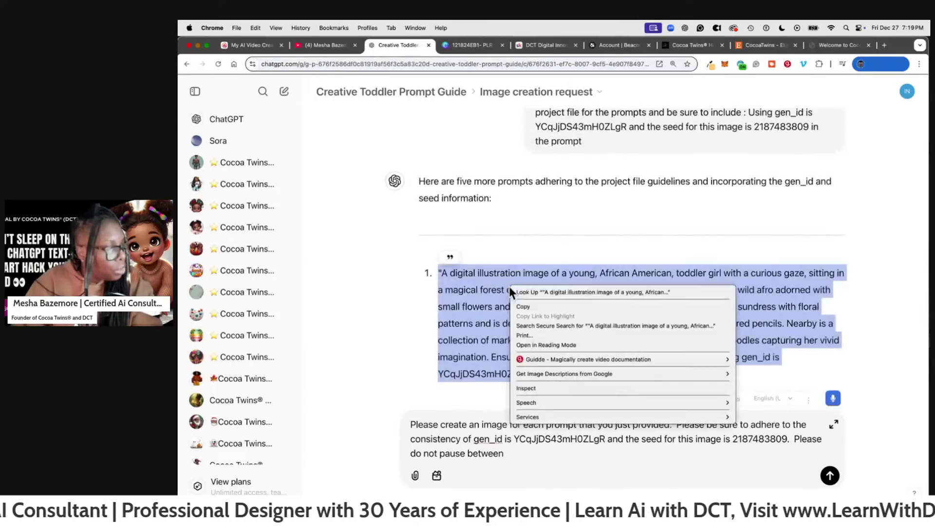
pyautogui.click(563, 316)
pyautogui.click(582, 397)
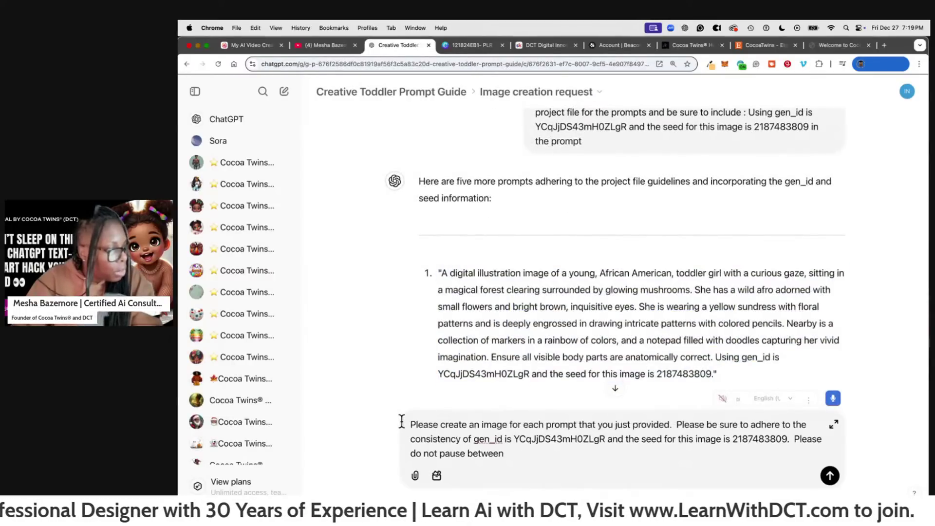
# - Replace the drafted request with "Please create these images:" followed by the five copied prompts, and send it
pyautogui.moveTo(412, 424); pyautogui.dragTo(505, 453)
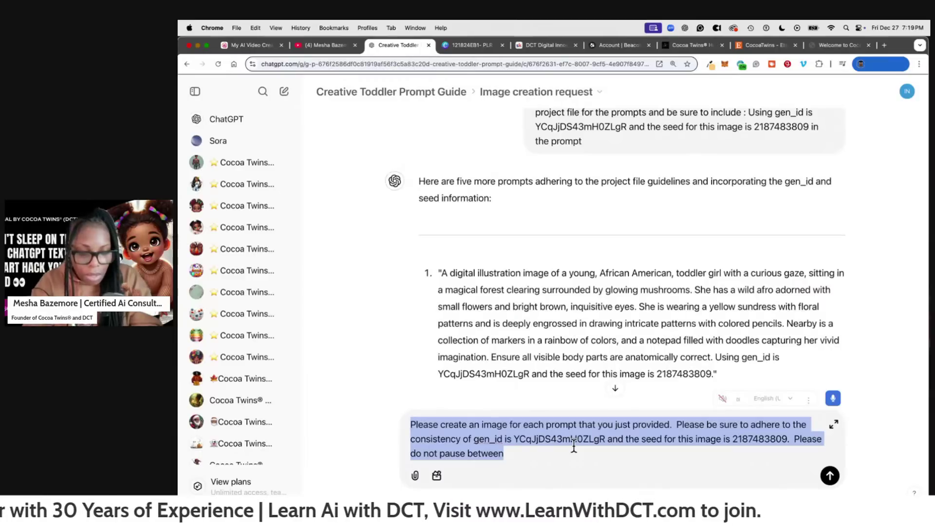
pyautogui.write('Please create these images')
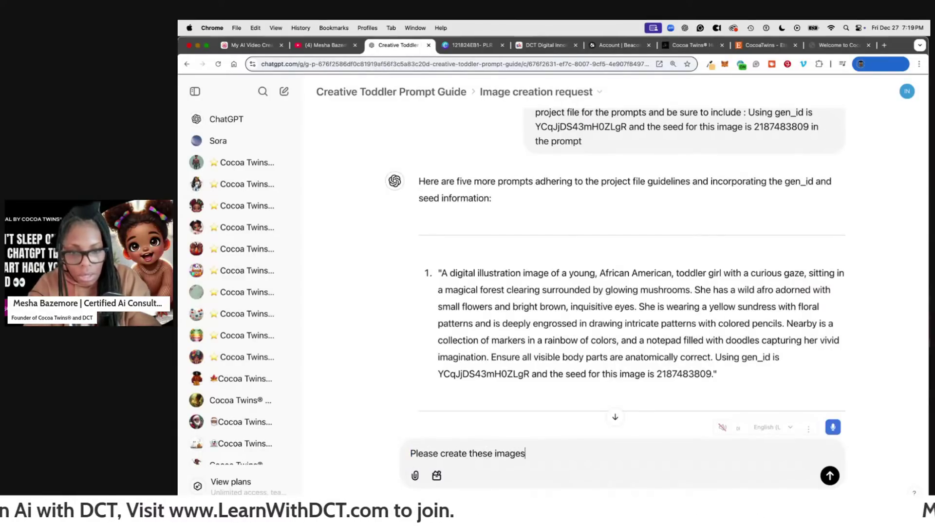
pyautogui.write(':')
pyautogui.hotkey('shift', 'Return')
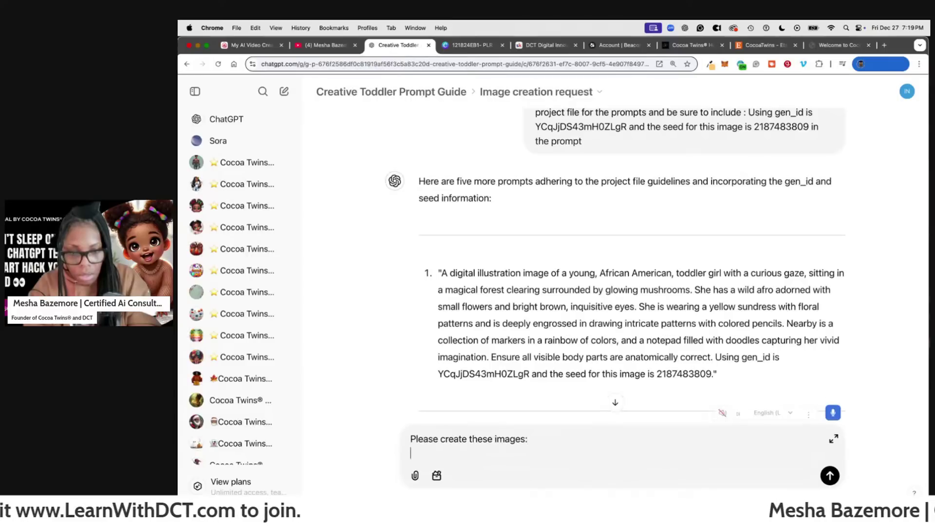
pyautogui.press('super+v')
pyautogui.press('Return')
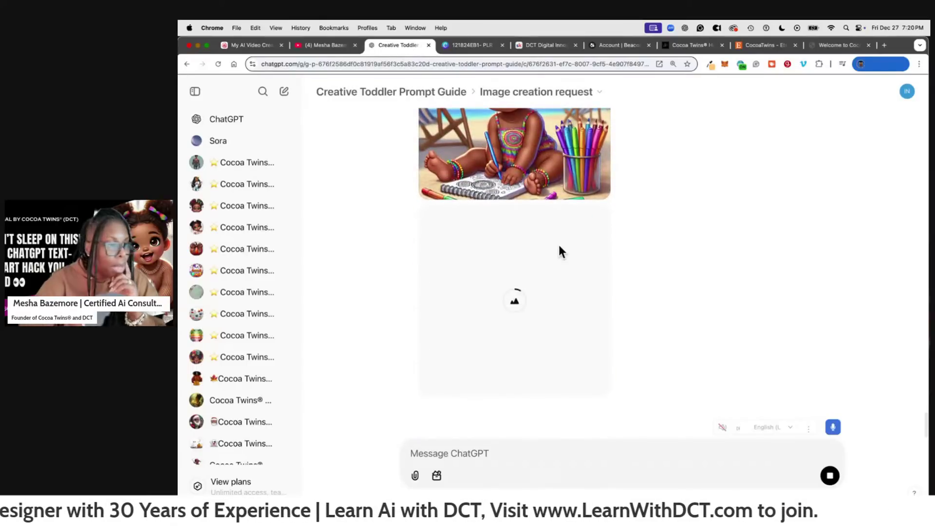
# - Review the generated toddler images against the prompts sent in the request
pyautogui.scroll(5, 684, 273)
pyautogui.scroll(5, 681, 271)
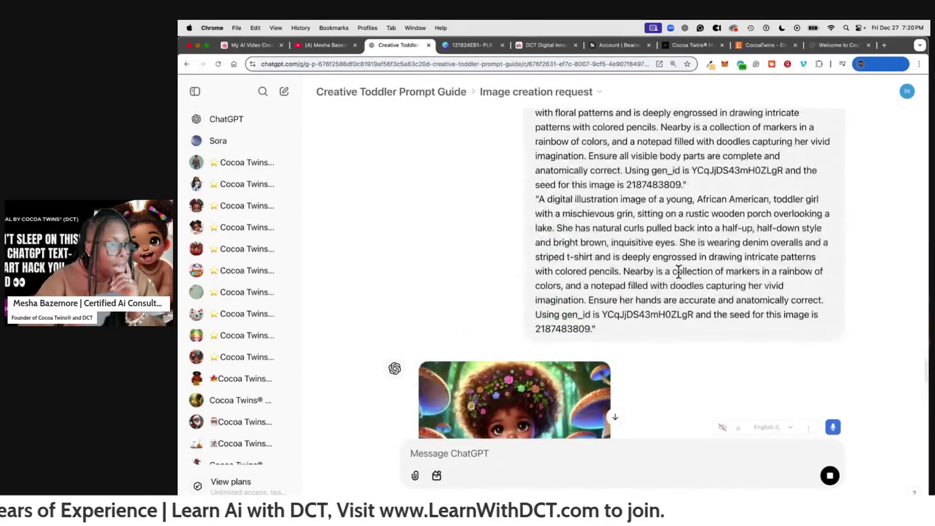
pyautogui.scroll(-10, 510, 243)
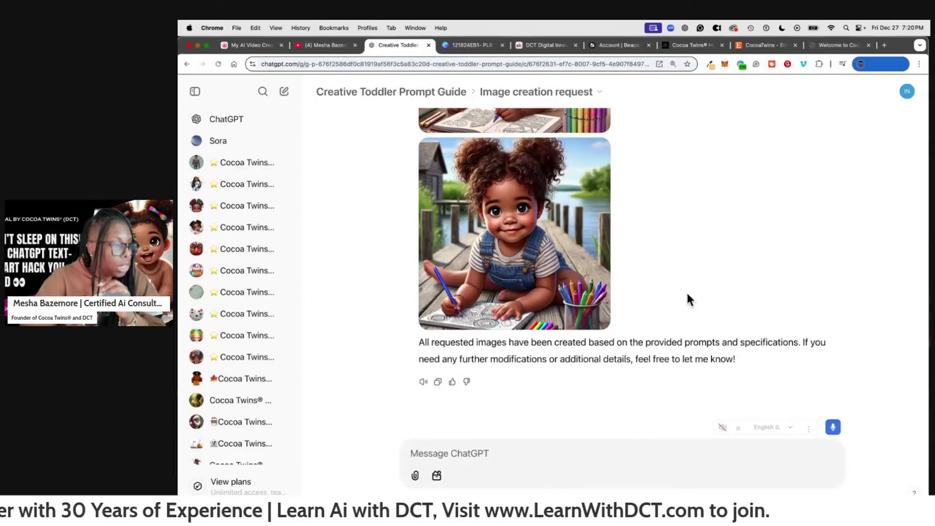
pyautogui.scroll(10, 639, 285)
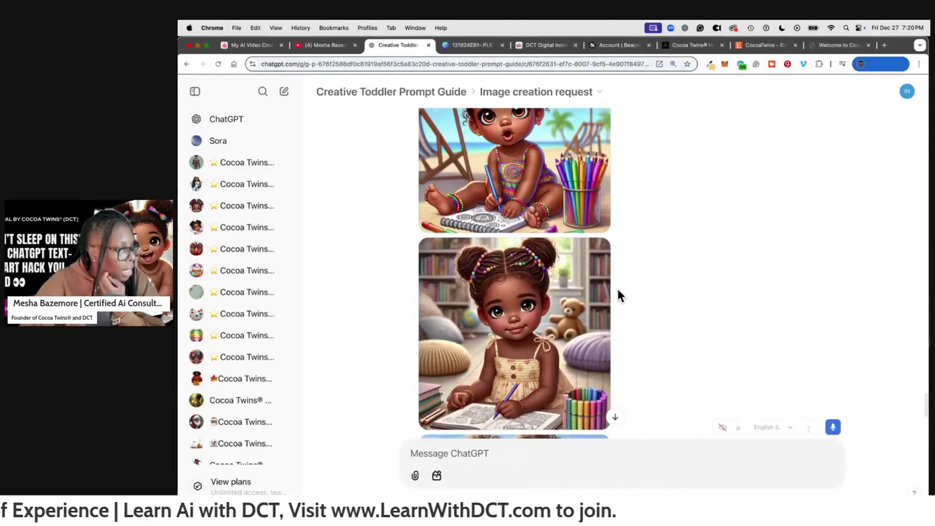
pyautogui.scroll(10, 616, 291)
pyautogui.scroll(-8, 621, 298)
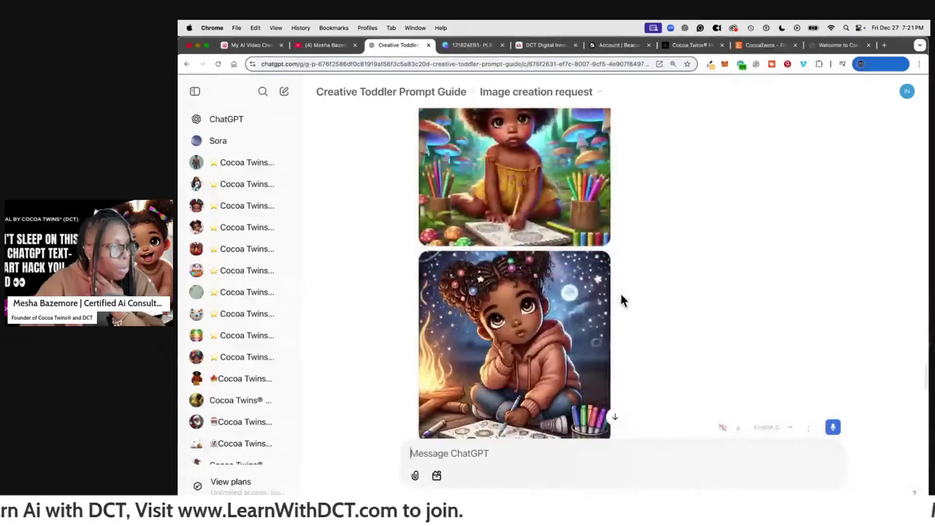
# - Send the message "Please provide the gen_id and seed for each image that you just generated"
pyautogui.write('Please')
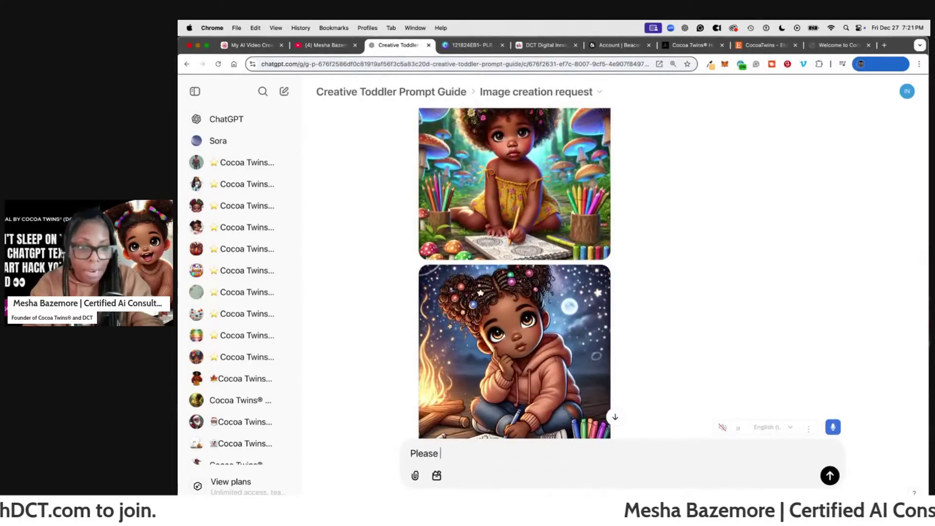
pyautogui.write(' provi')
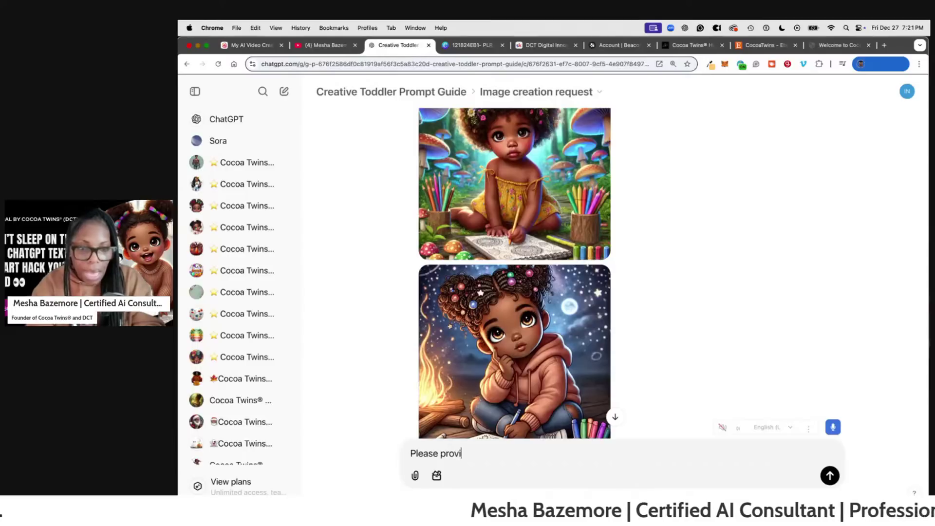
pyautogui.write('de the g')
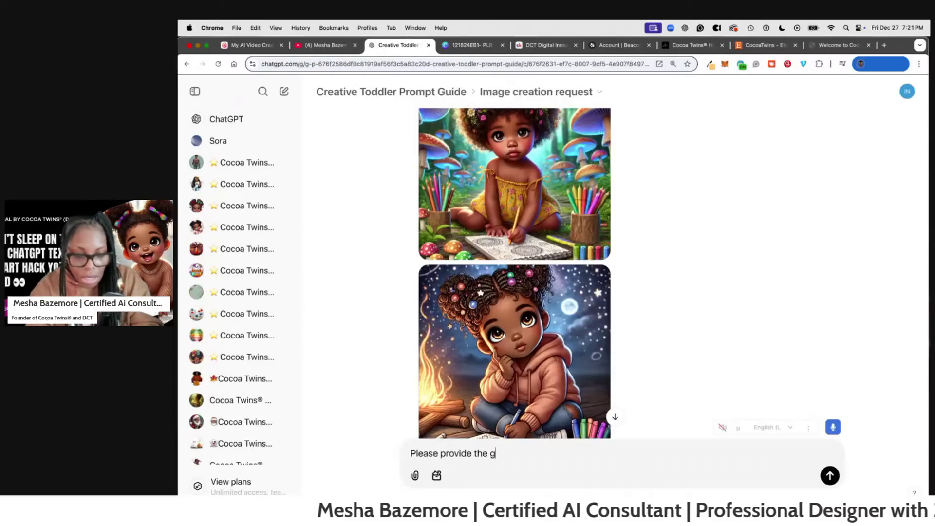
pyautogui.write('en_id and ')
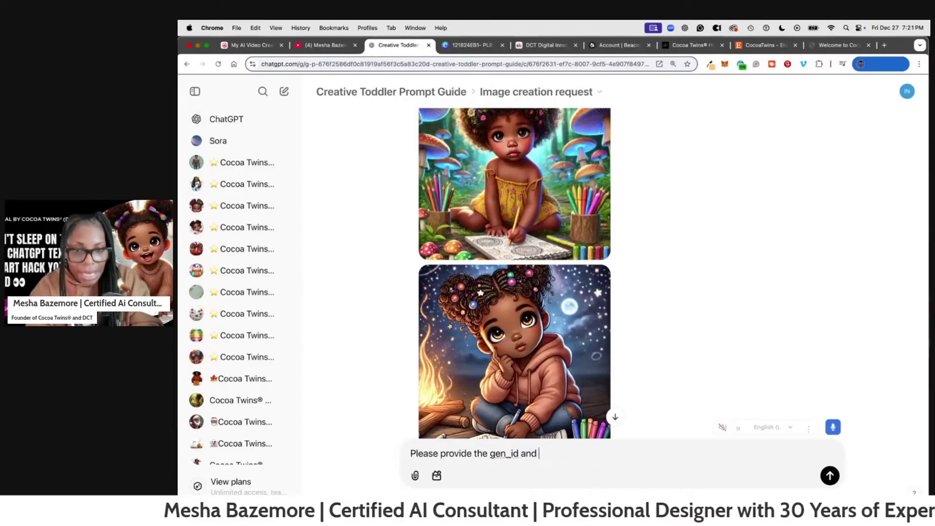
pyautogui.write('seed for eac')
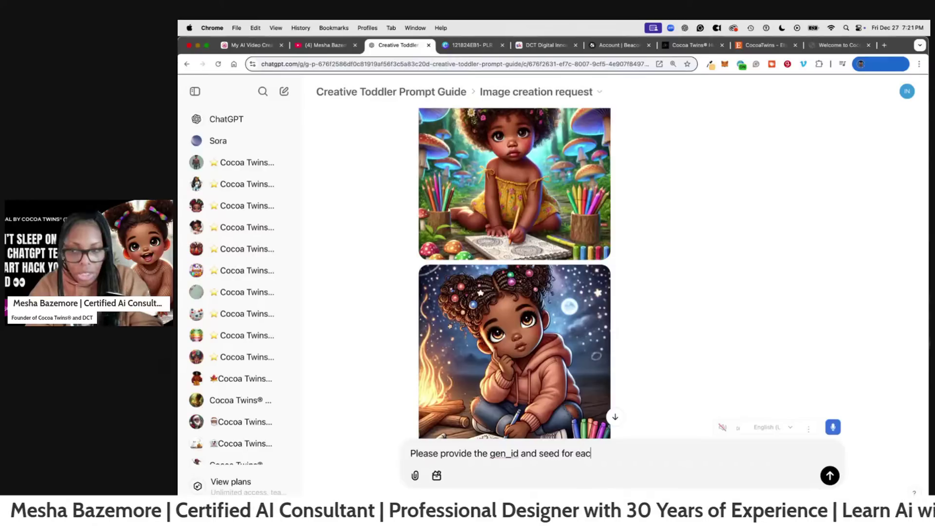
pyautogui.write('h img')
pyautogui.write('ge ')
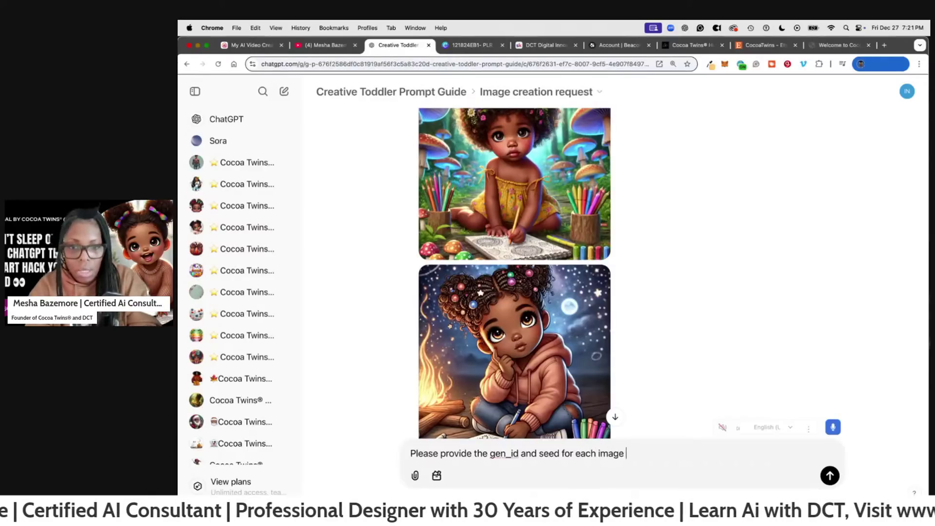
pyautogui.write('that you jus')
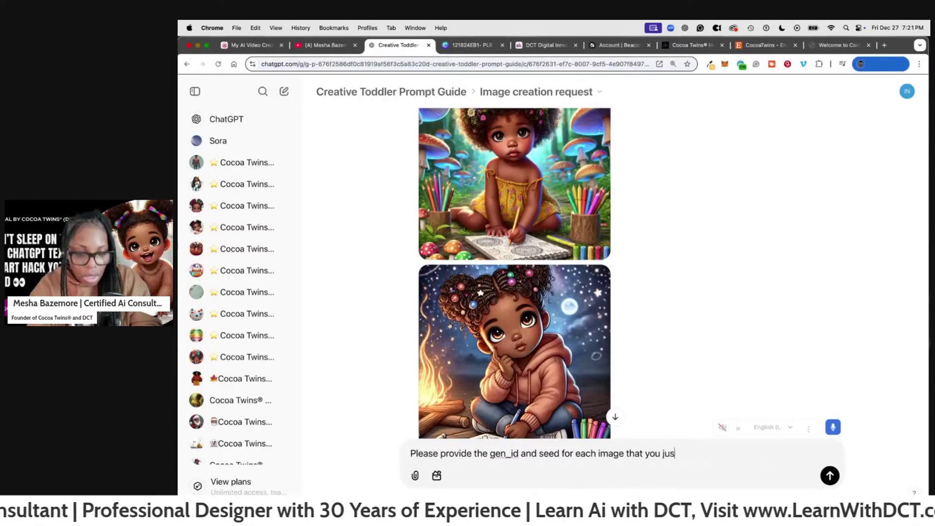
pyautogui.write('ty ggenerated')
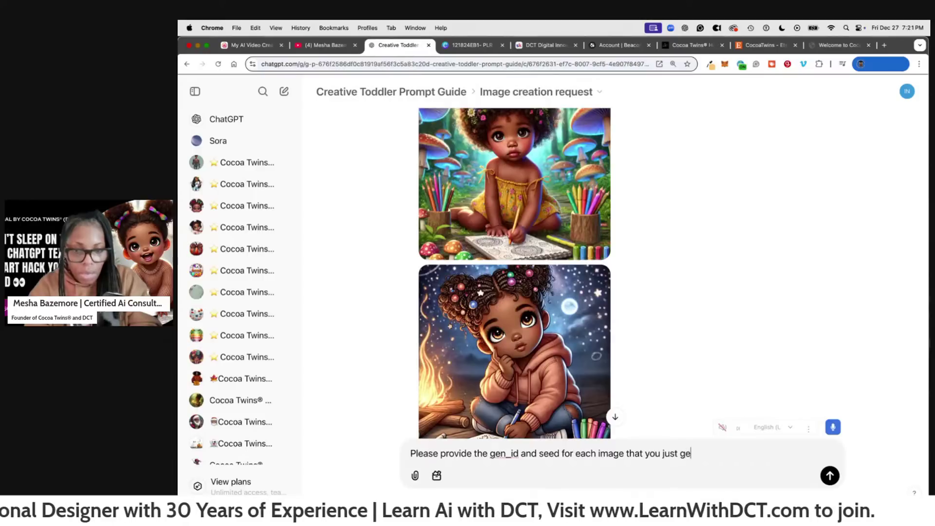
pyautogui.press('Return')
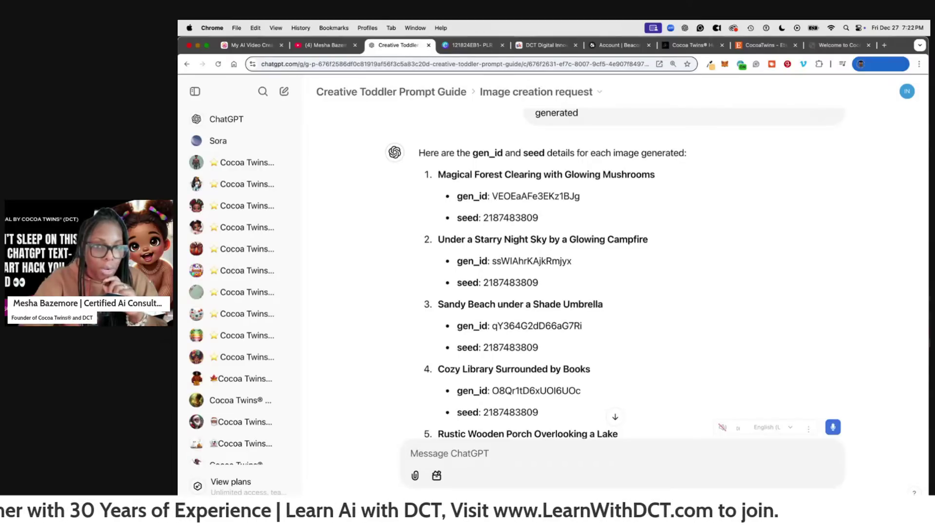
# - View the Creative Toddler Prompt Guide project's overview, and open the Youtube Copywriter project
pyautogui.click(412, 97)
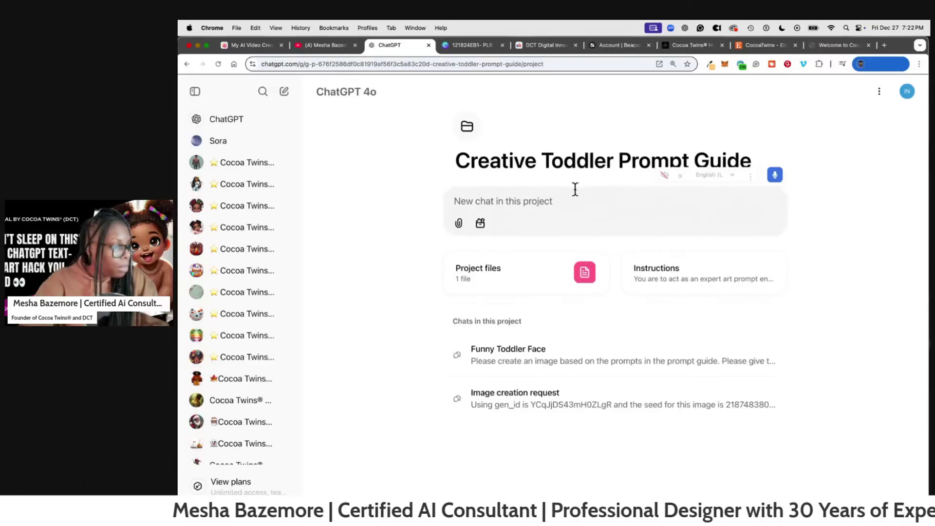
pyautogui.moveTo(180, 341); pyautogui.dragTo(278, 408)
pyautogui.scroll(-10, 280, 400)
pyautogui.scroll(-8, 294, 388)
pyautogui.scroll(-3, 282, 403)
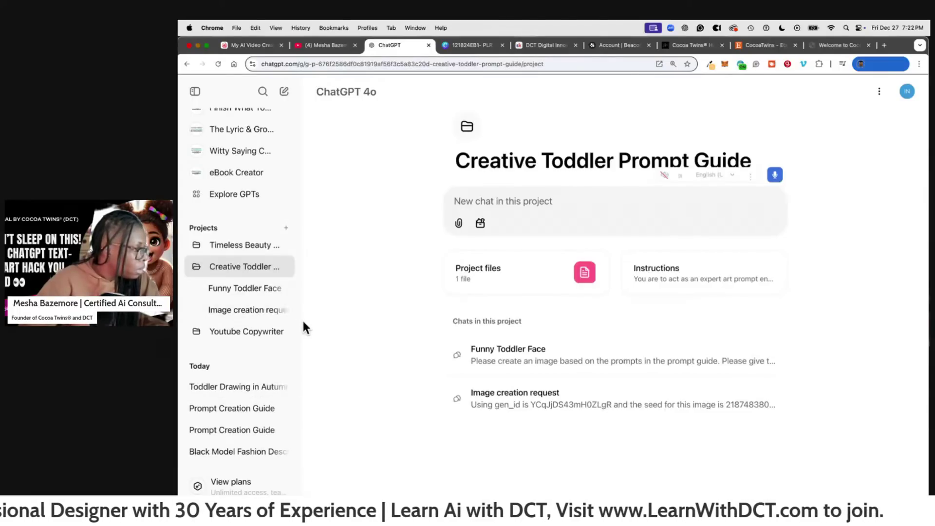
pyautogui.click(248, 338)
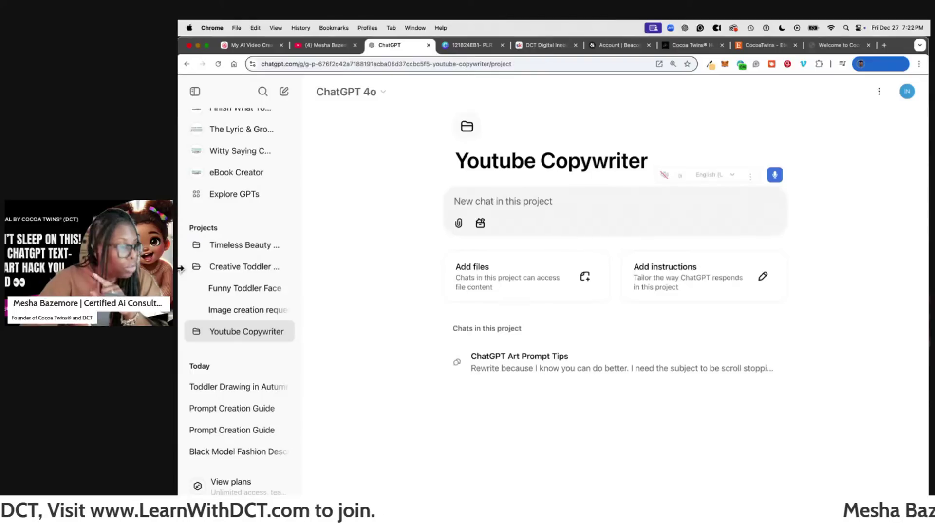
# - Open the $20 Dinner Helper GPT and ask it "Help me find a recipe on BudgetBytes."
pyautogui.scroll(5, 280, 241)
pyautogui.scroll(10, 280, 241)
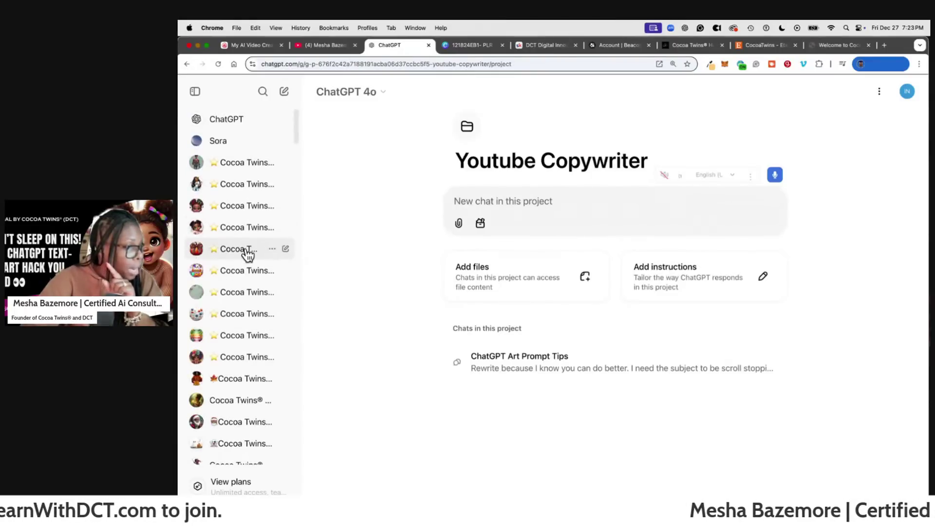
pyautogui.scroll(-2, 247, 253)
pyautogui.scroll(-8, 251, 268)
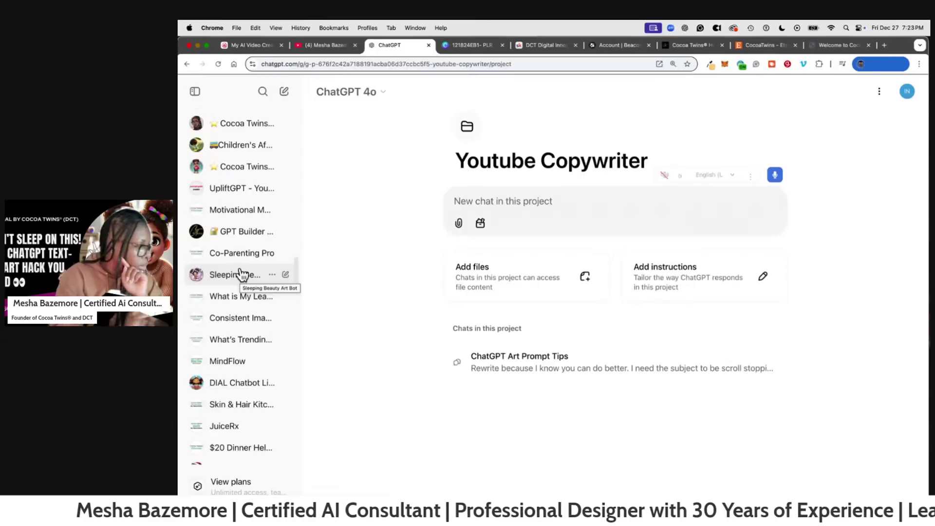
pyautogui.scroll(-3, 241, 277)
pyautogui.scroll(-1, 243, 331)
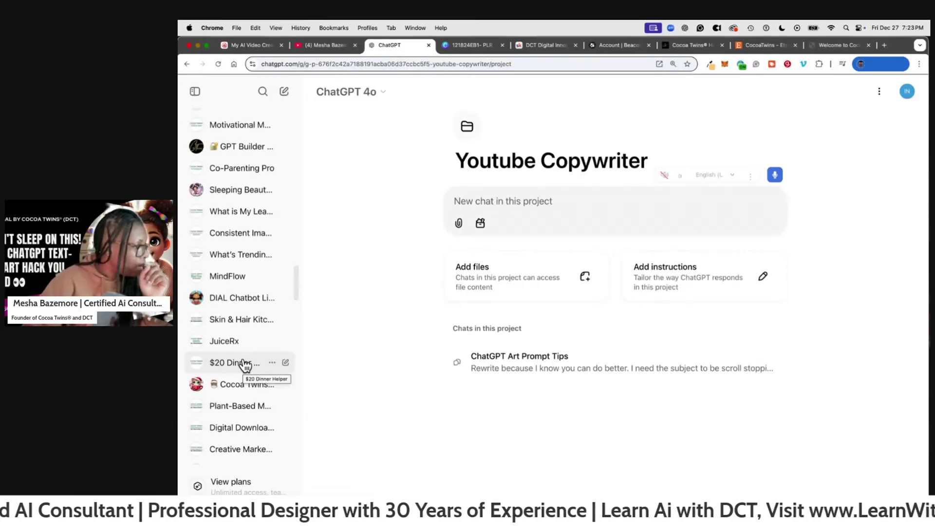
pyautogui.click(225, 366)
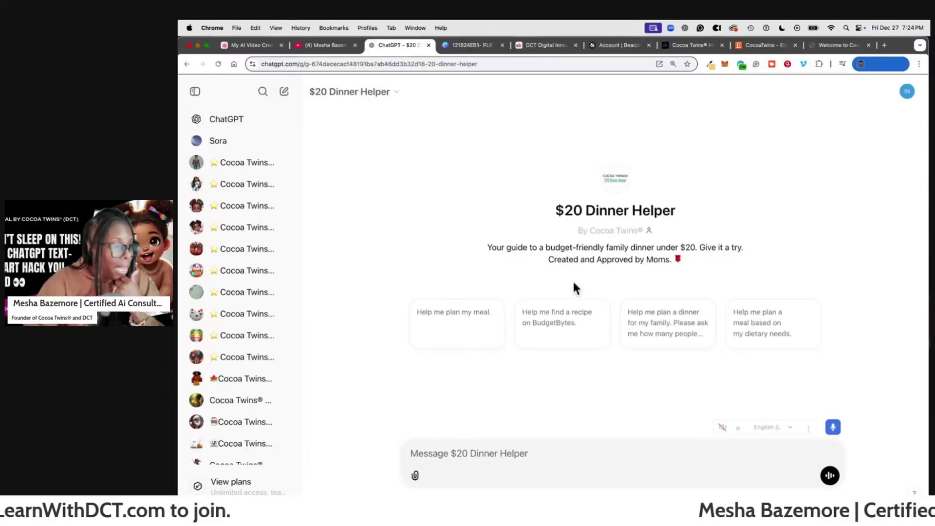
pyautogui.click(556, 335)
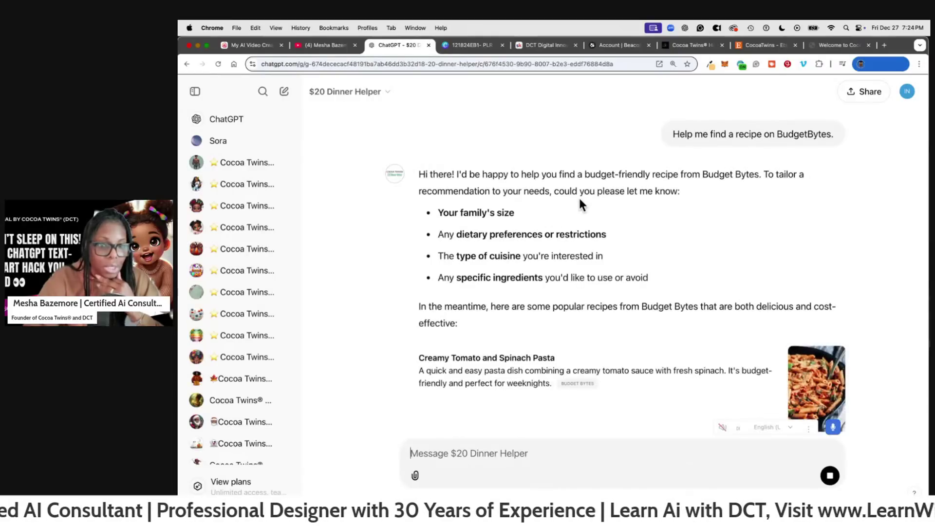
# - Read through the Budget Bytes recipe suggestions and follow-up questions in the Dinner Helper's reply
pyautogui.scroll(-3, 626, 287)
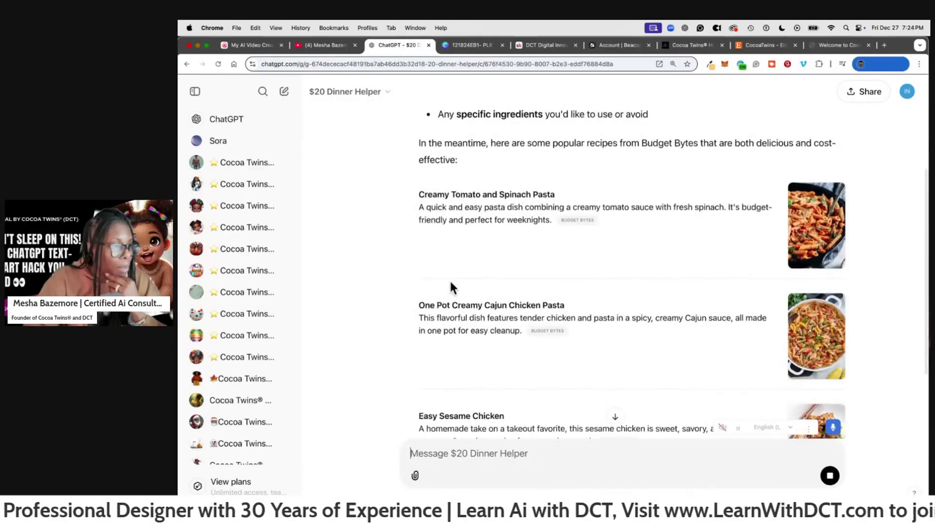
pyautogui.scroll(3, 404, 242)
pyautogui.scroll(-3, 613, 287)
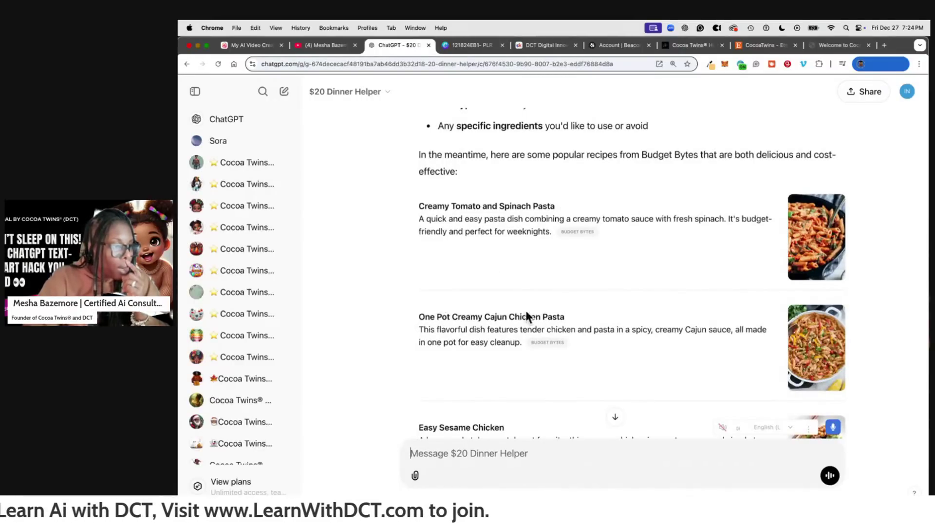
pyautogui.scroll(-2, 528, 316)
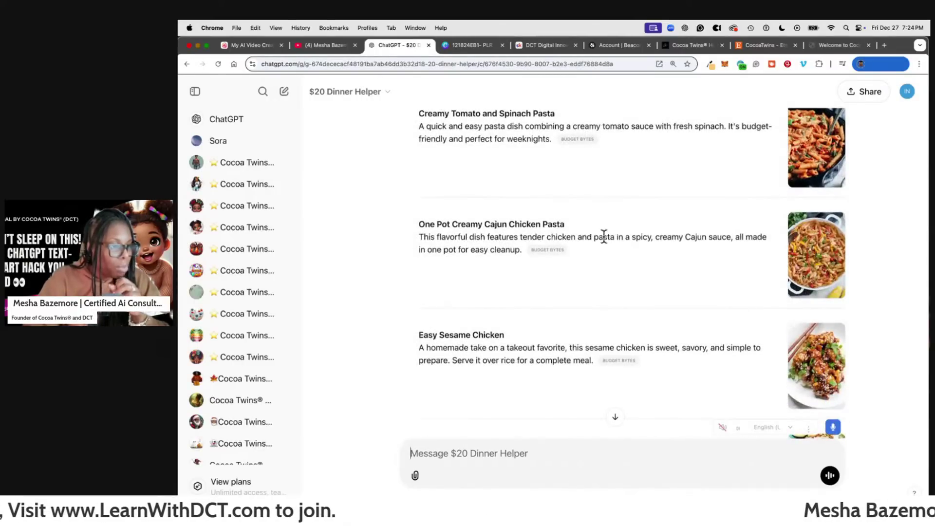
pyautogui.scroll(-2, 603, 235)
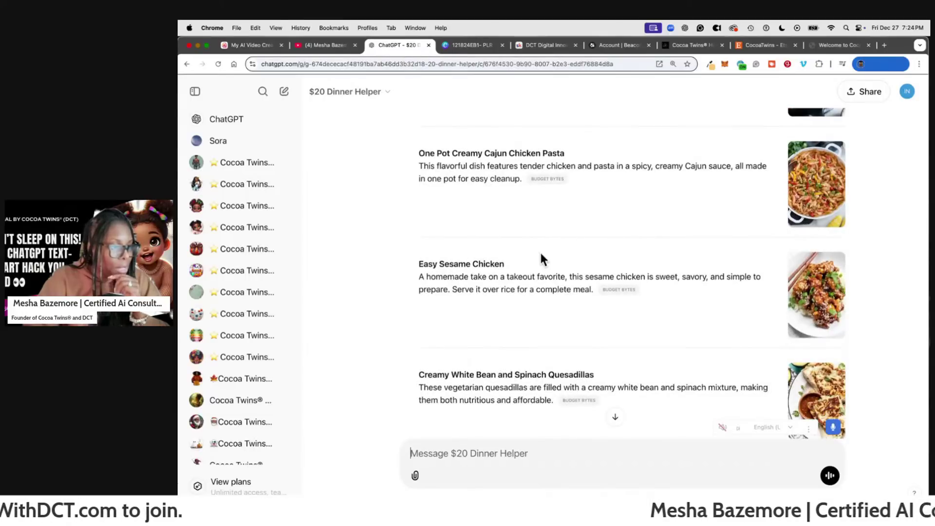
pyautogui.scroll(-3, 541, 256)
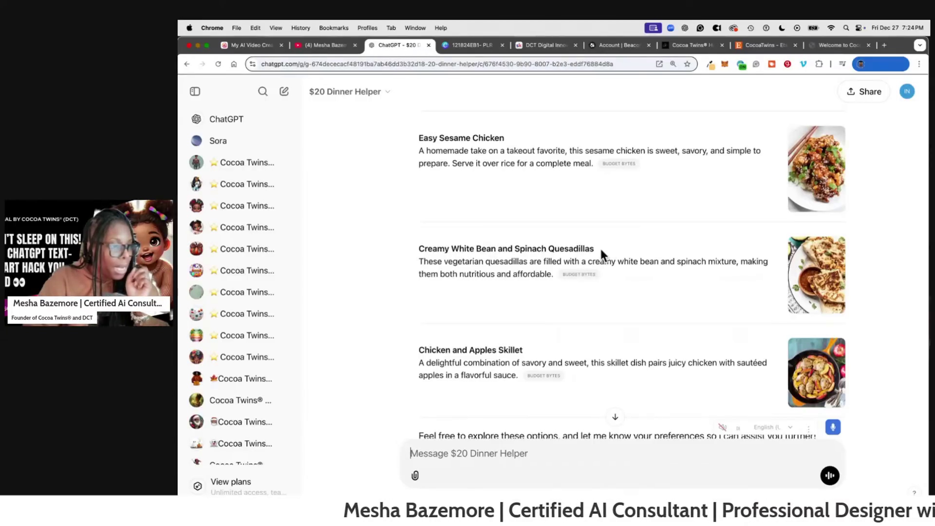
pyautogui.scroll(-3, 470, 283)
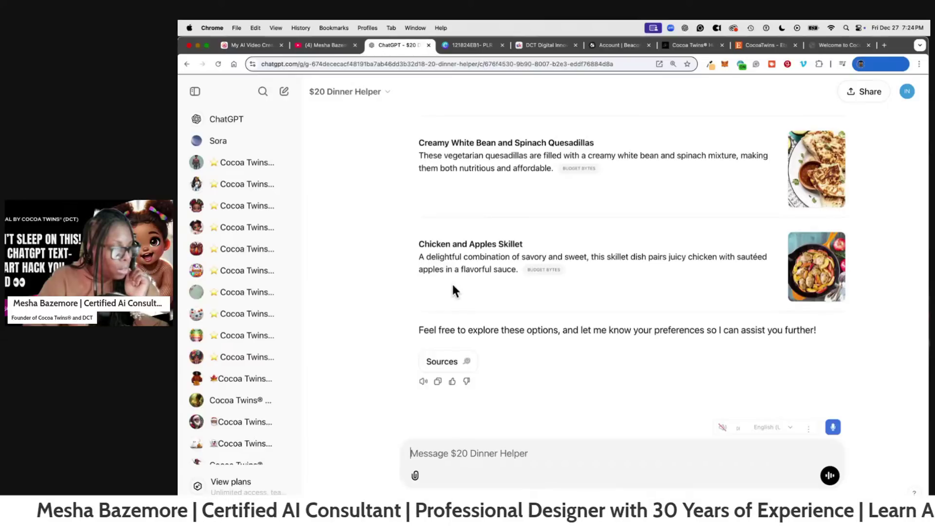
pyautogui.scroll(10, 451, 282)
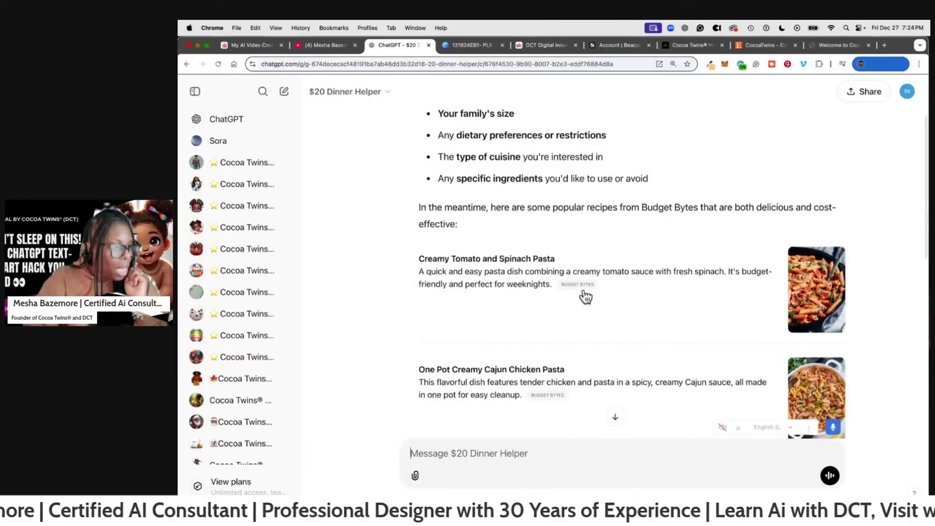
# - Open a Budget Bytes source link from the reply and browse the site's popular, dinner and chicken recipes
pyautogui.scroll(-1, 586, 297)
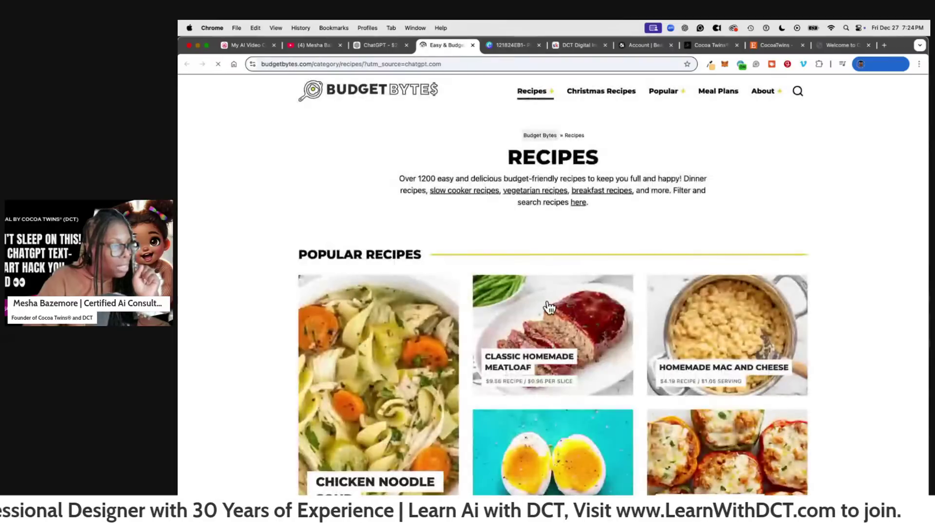
pyautogui.scroll(-1, 755, 271)
pyautogui.scroll(-15, 784, 276)
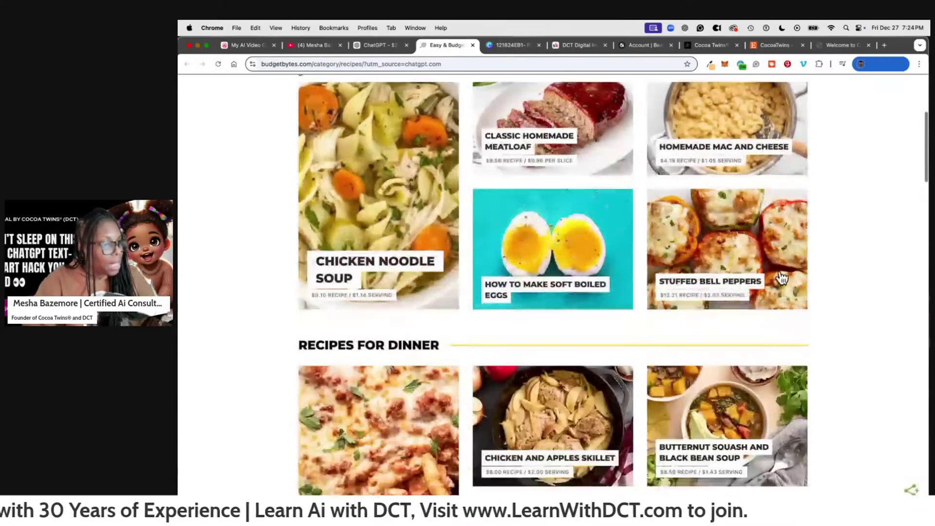
pyautogui.scroll(7, 607, 315)
pyautogui.scroll(-15, 584, 240)
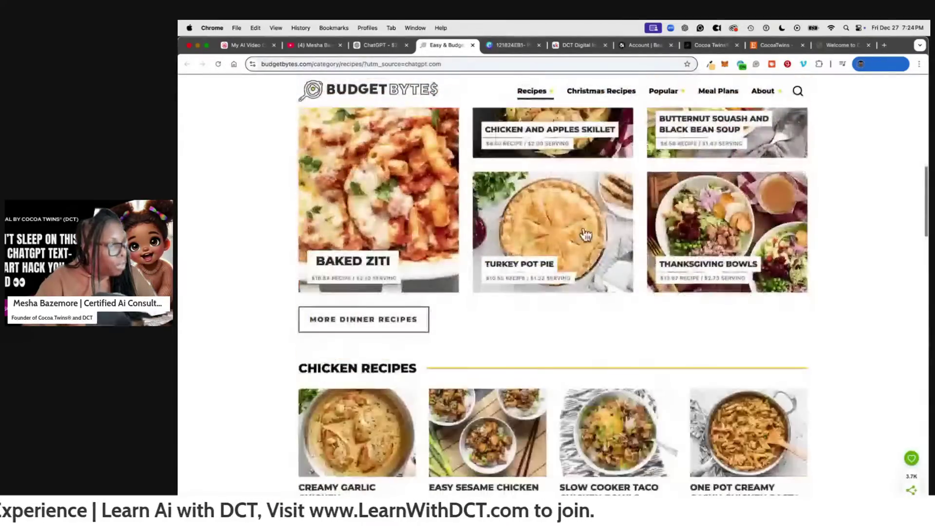
# - Browse the Budget Bytes vegetarian, popular, dinner and chicken recipes, and open the One Pot Creamy Cajun Chicken Pasta recipe
pyautogui.scroll(8, 600, 259)
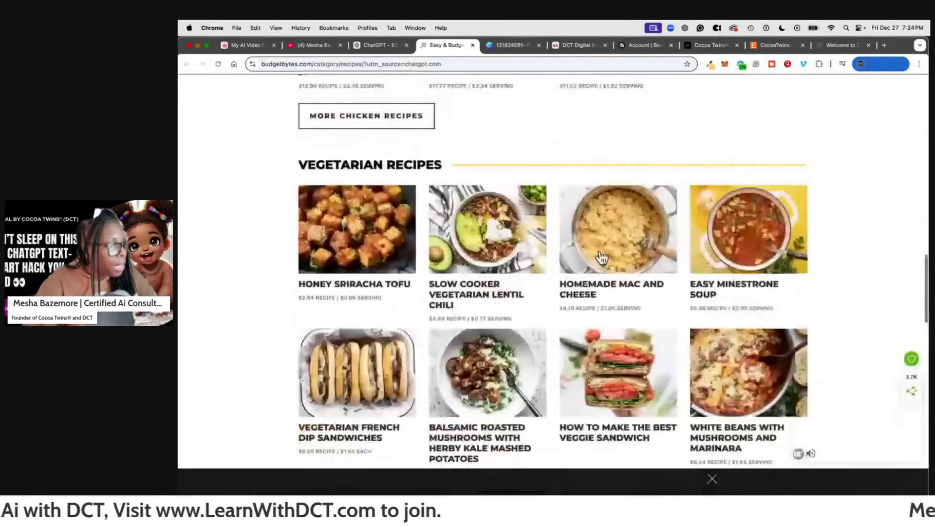
pyautogui.scroll(4, 604, 267)
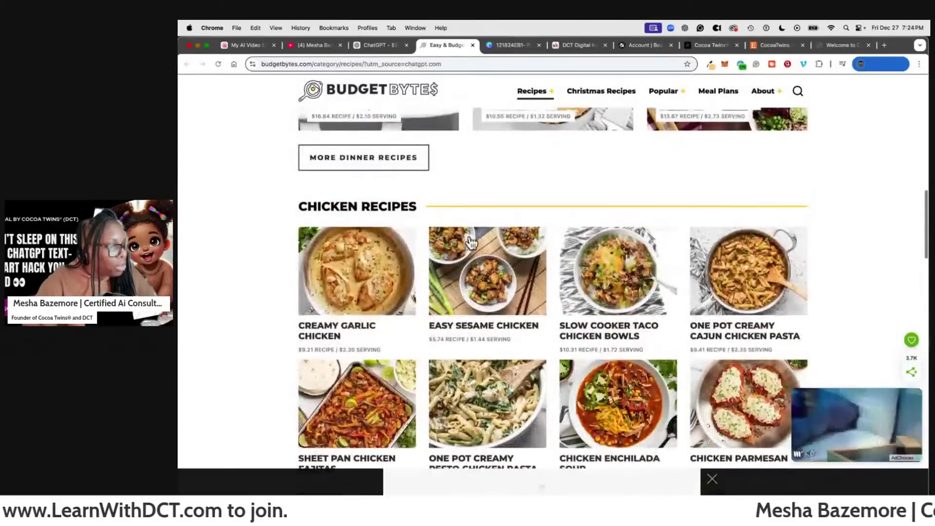
pyautogui.scroll(1, 726, 242)
pyautogui.scroll(10, 725, 242)
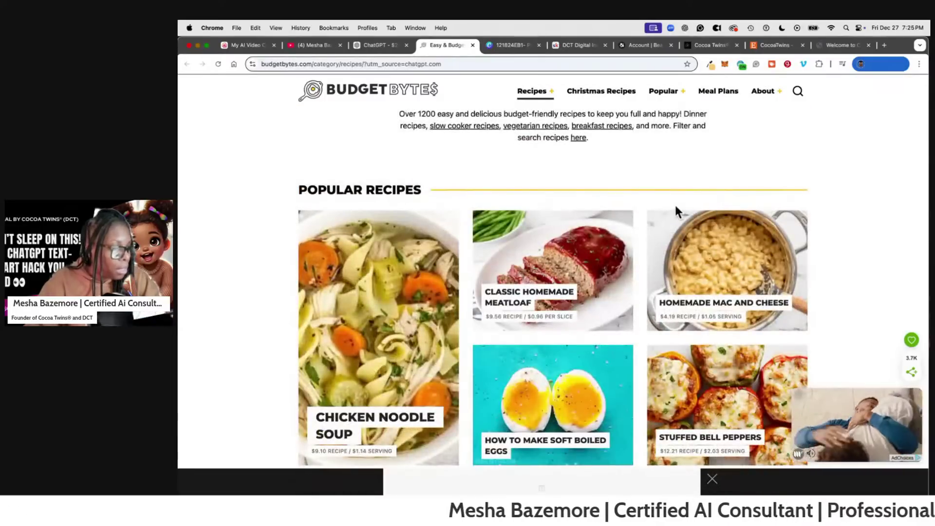
pyautogui.scroll(-5, 803, 216)
pyautogui.scroll(-3, 802, 215)
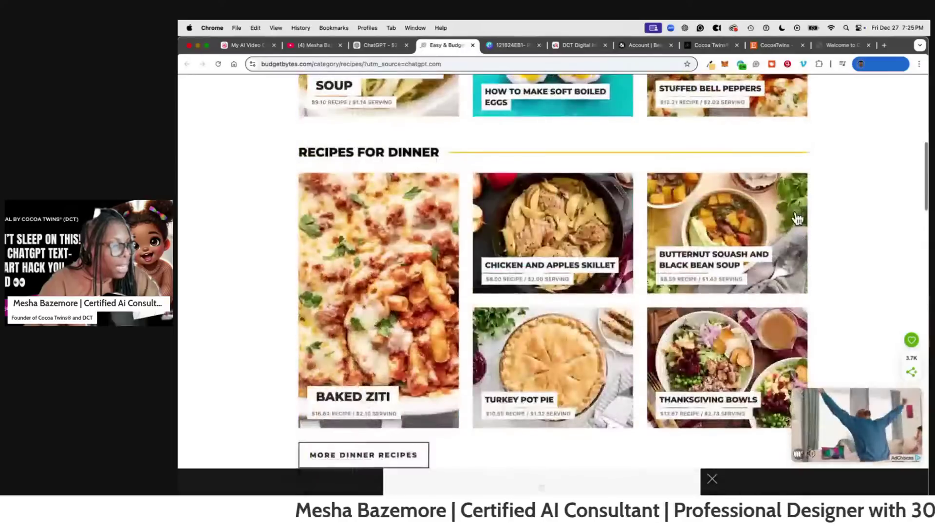
pyautogui.scroll(-5, 798, 217)
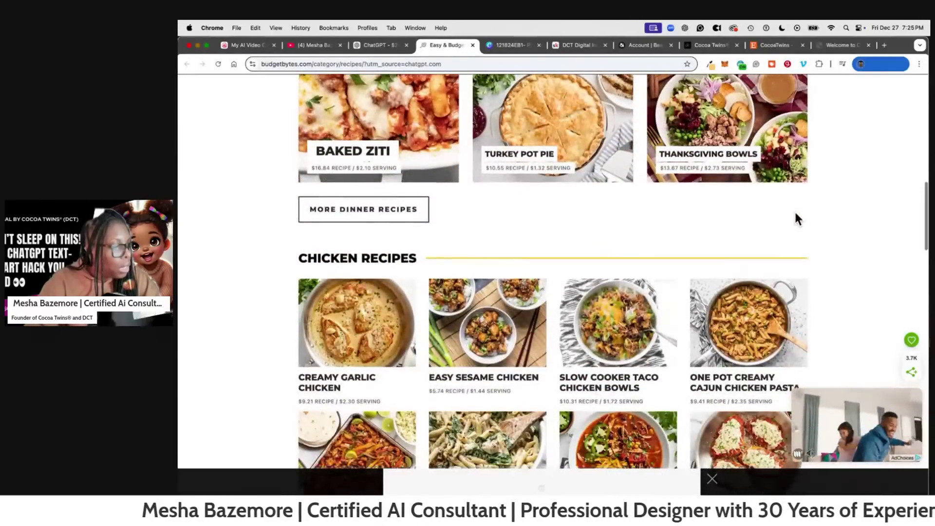
pyautogui.scroll(-1, 794, 214)
pyautogui.click(795, 288)
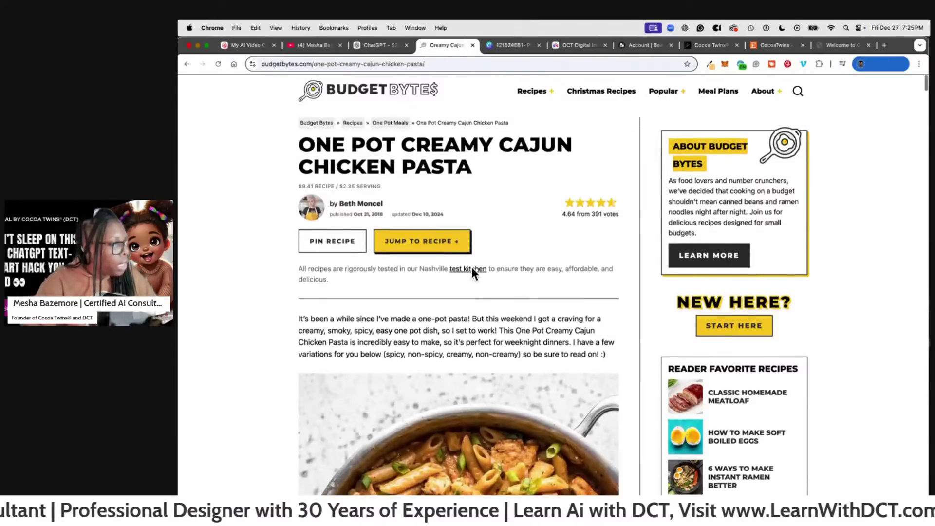
# - Set the servings to 2 in the Cajun chicken pasta's recipe card
pyautogui.scroll(-1, 472, 265)
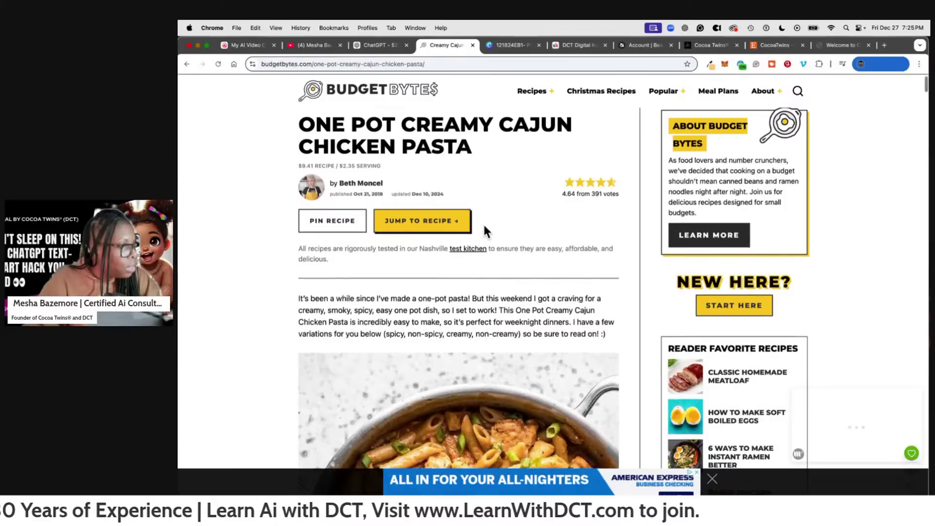
pyautogui.scroll(1, 484, 229)
pyautogui.scroll(-10, 487, 248)
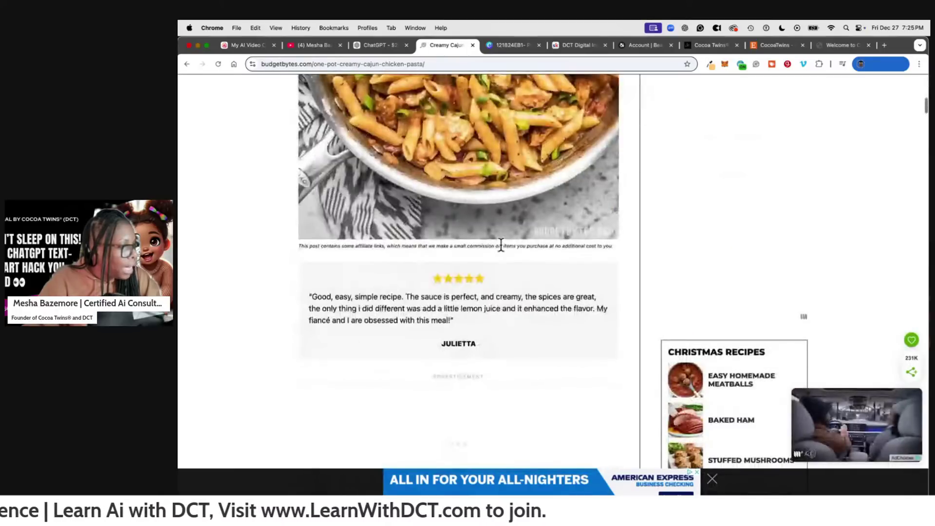
pyautogui.scroll(-1, 501, 249)
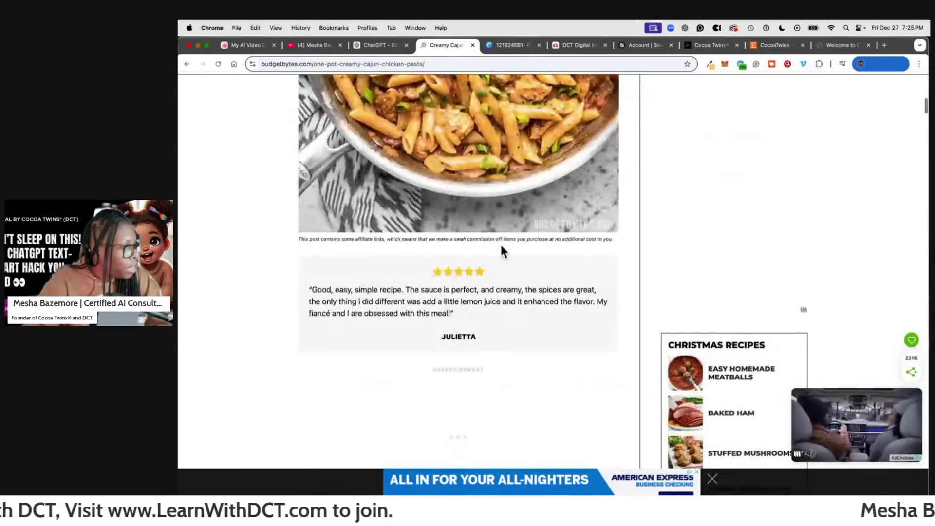
pyautogui.scroll(-8, 502, 250)
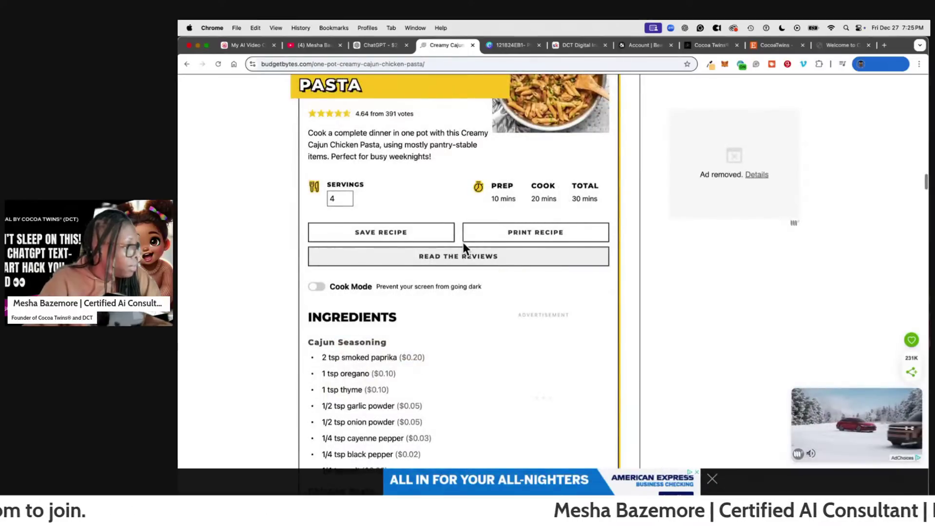
pyautogui.doubleClick(340, 198)
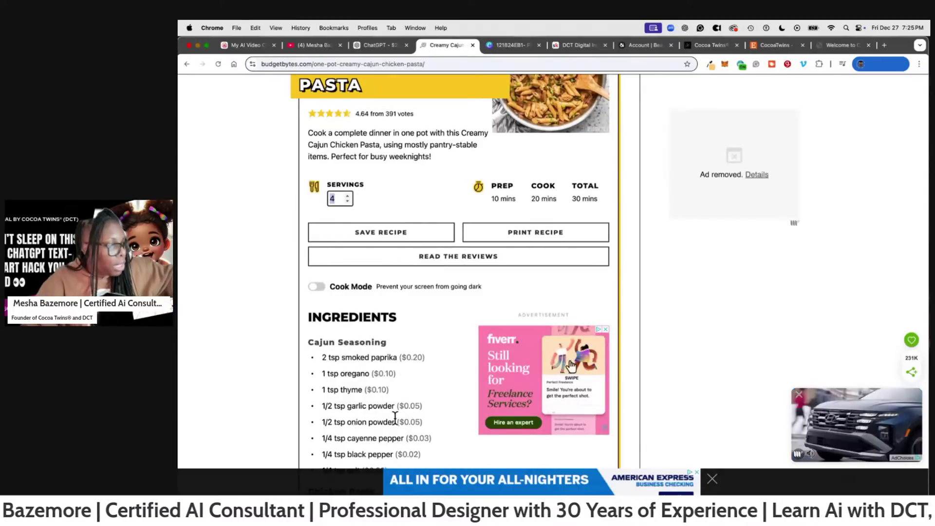
pyautogui.scroll(-4, 504, 290)
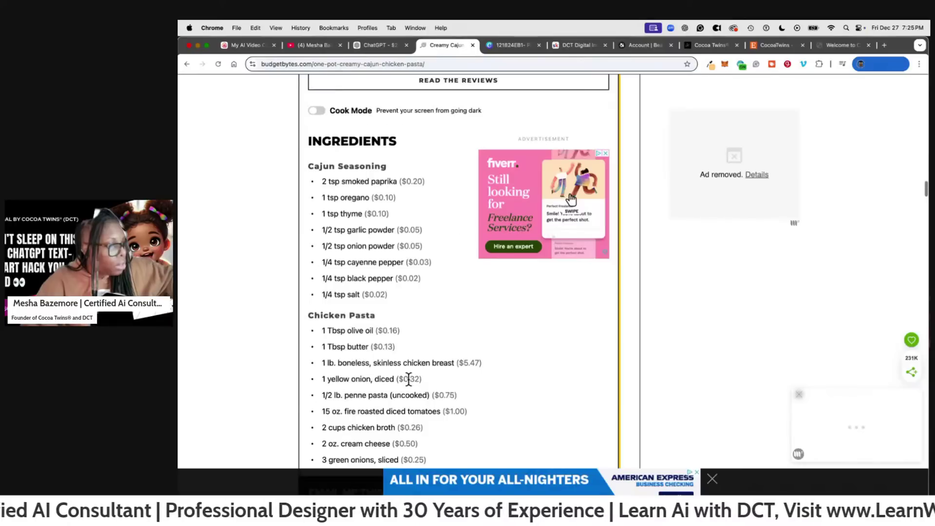
pyautogui.scroll(-5, 408, 379)
pyautogui.scroll(10, 408, 380)
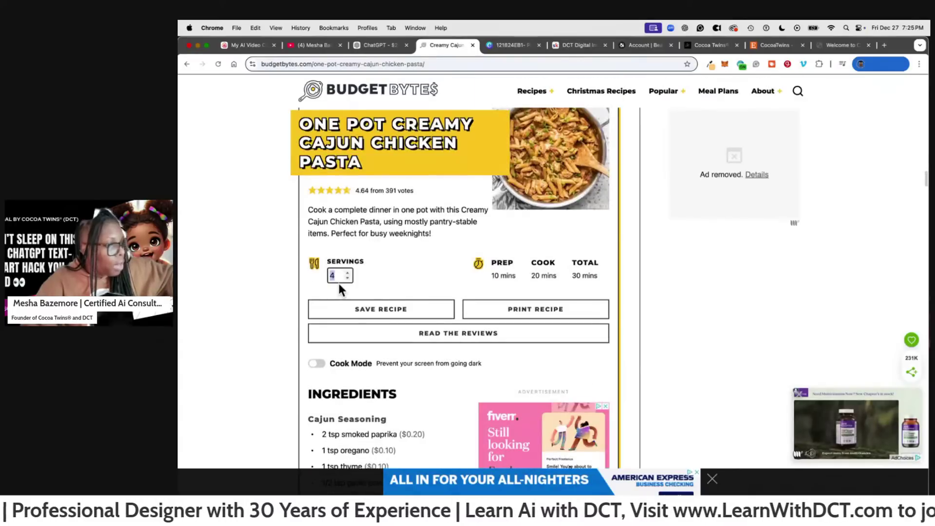
pyautogui.write('2')
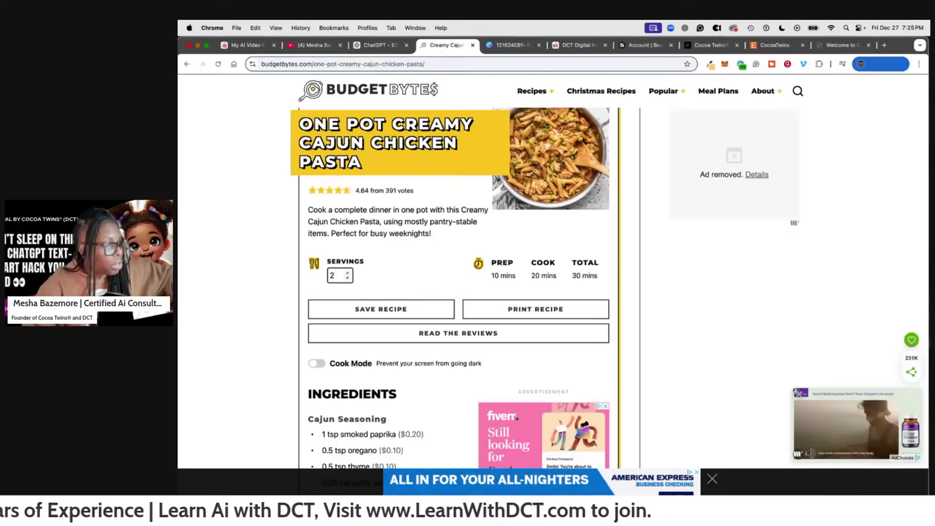
# - Try 3 servings to compare the scaled ingredient amounts, and return the servings to 2
pyautogui.scroll(-4, 428, 287)
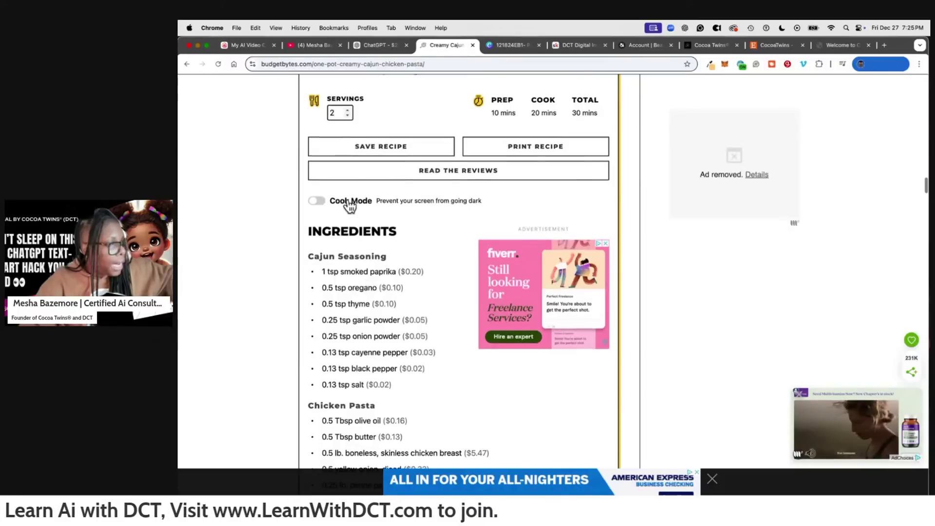
pyautogui.click(347, 111)
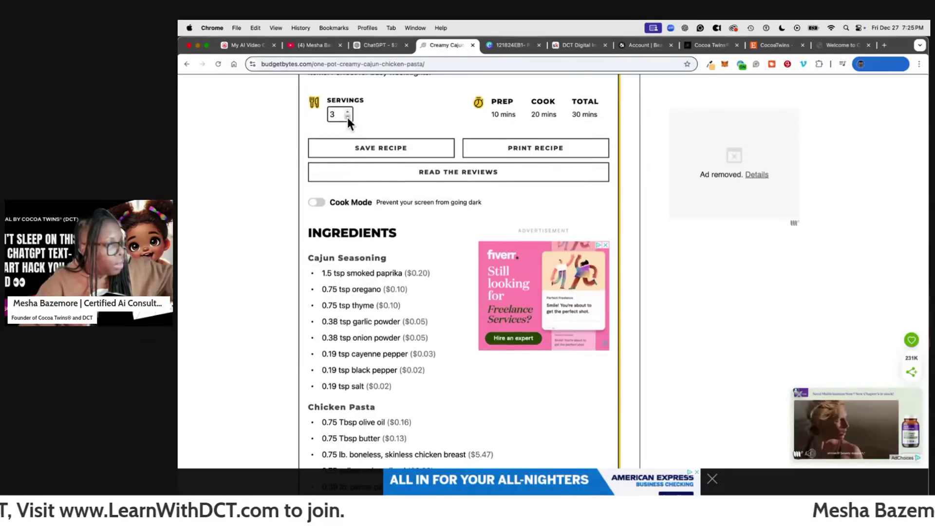
pyautogui.click(346, 117)
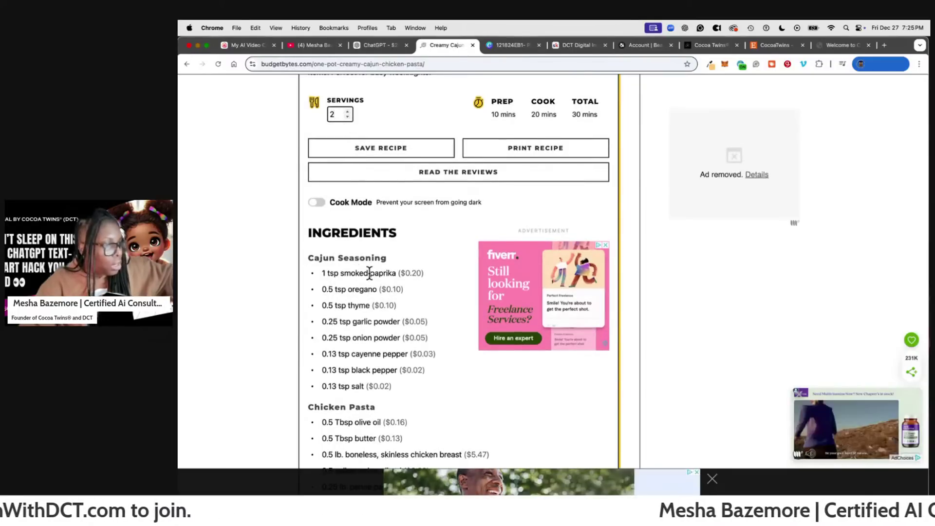
# - Look through the recipe's nutrition, notes and step-by-step photos, dismissing the newsletter sign-up popup
pyautogui.scroll(-20, 370, 275)
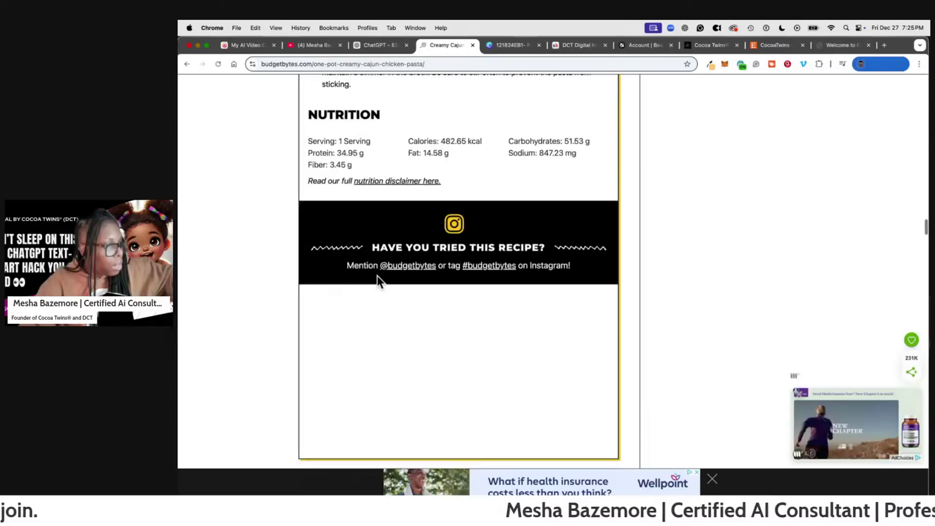
pyautogui.scroll(1, 377, 275)
pyautogui.scroll(3, 377, 269)
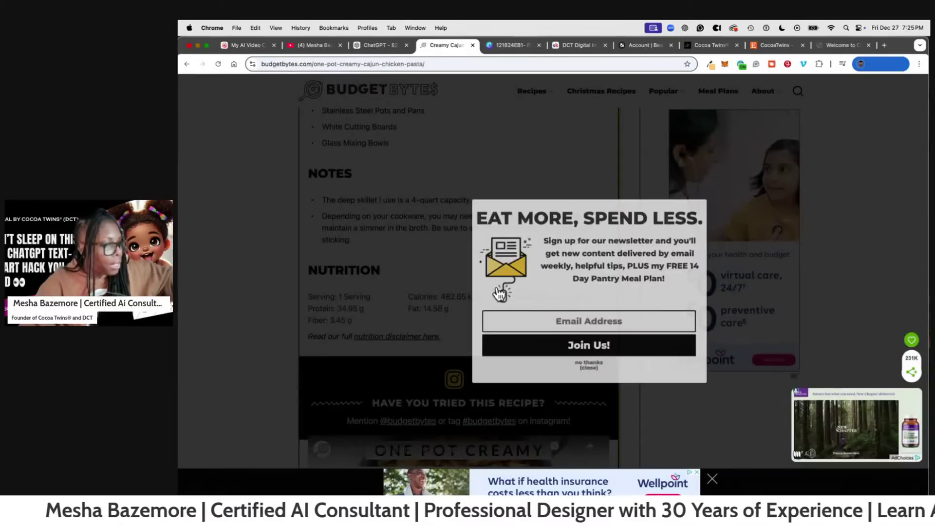
pyautogui.click(553, 364)
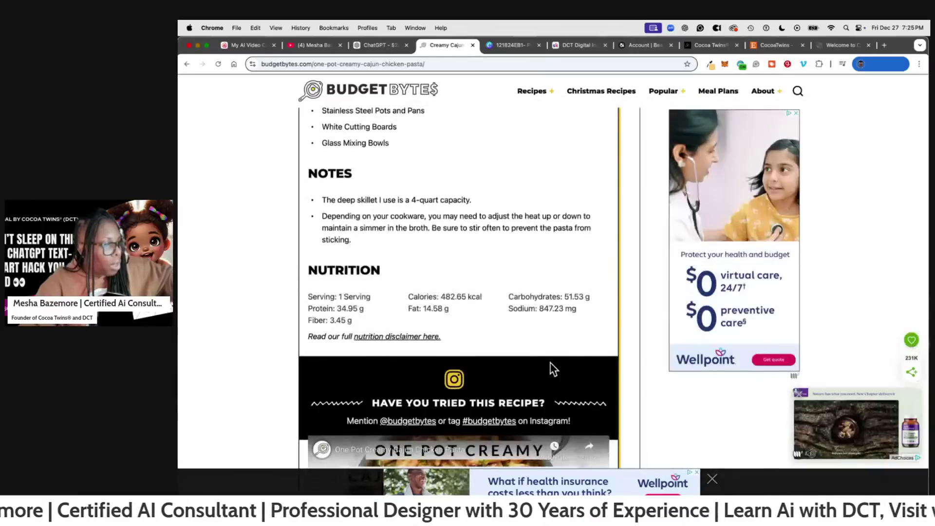
pyautogui.scroll(-7, 443, 302)
pyautogui.scroll(-12, 443, 302)
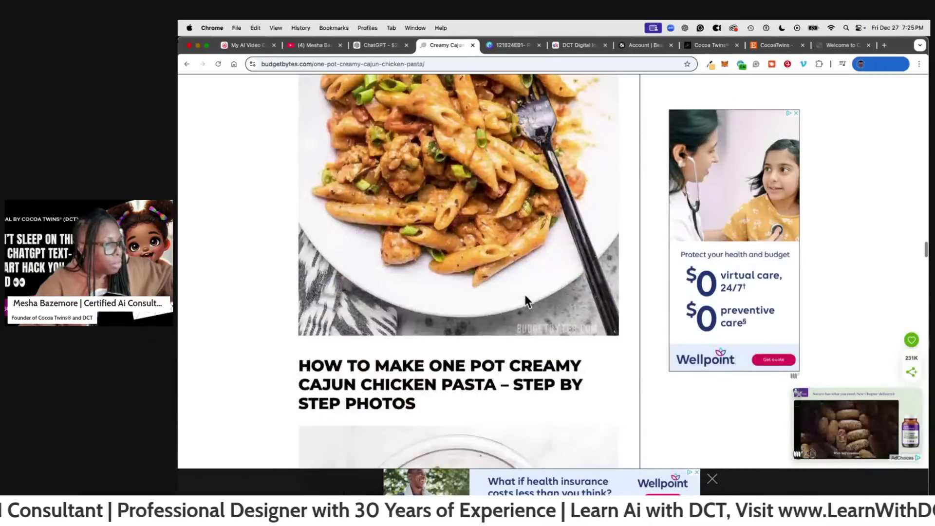
pyautogui.scroll(-15, 438, 335)
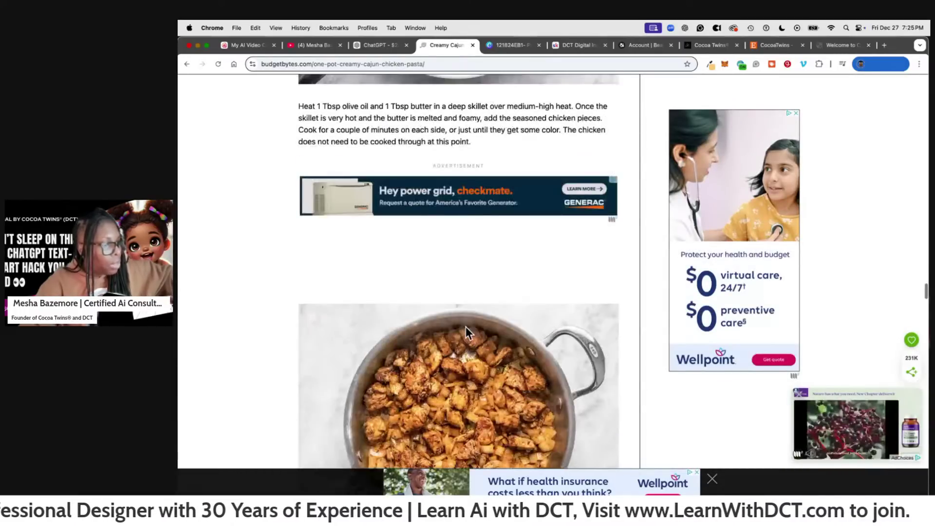
pyautogui.scroll(-15, 467, 324)
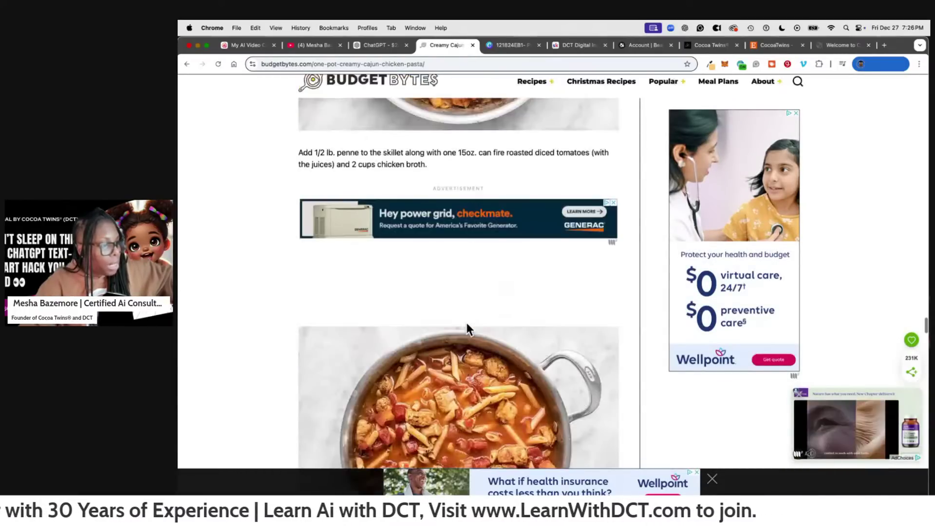
pyautogui.scroll(-15, 487, 332)
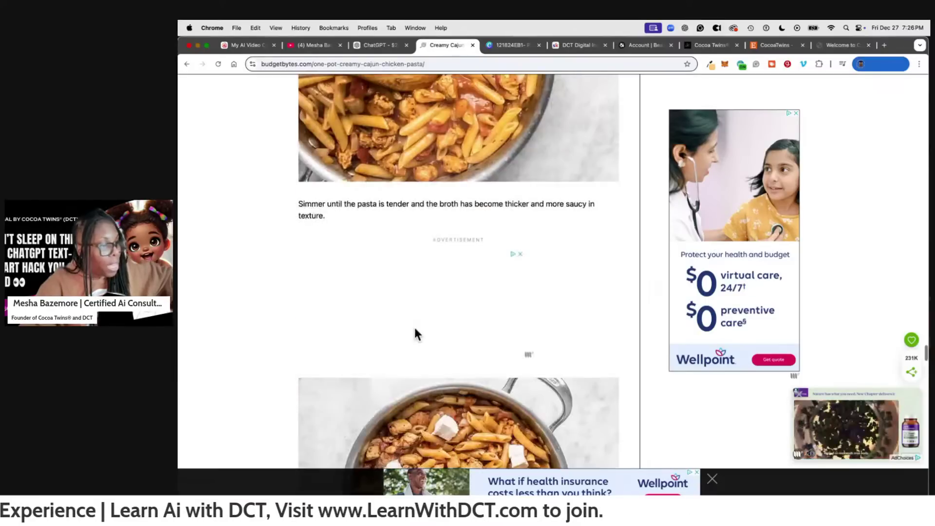
pyautogui.scroll(-5, 493, 342)
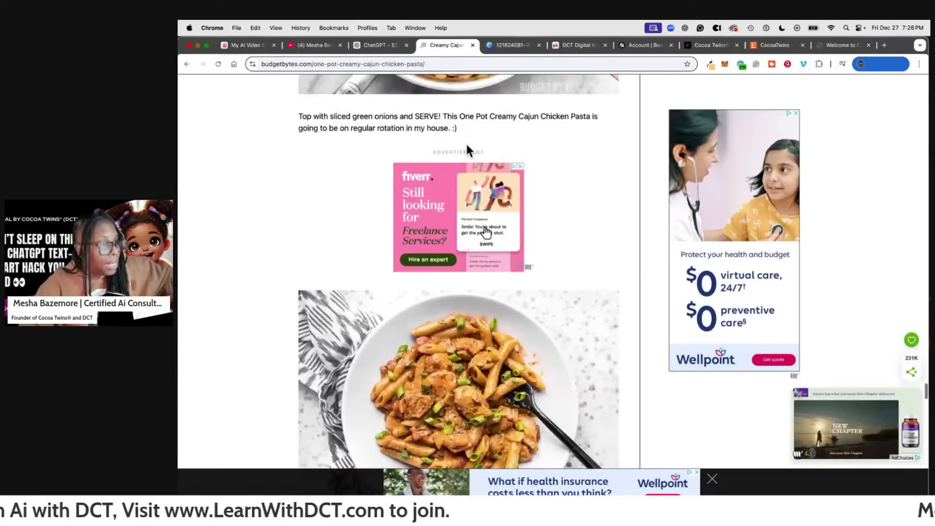
# - Switch back to ChatGPT and ask the $20 Dinner Helper "Help me plan my meal." in a new chat
pyautogui.click(380, 45)
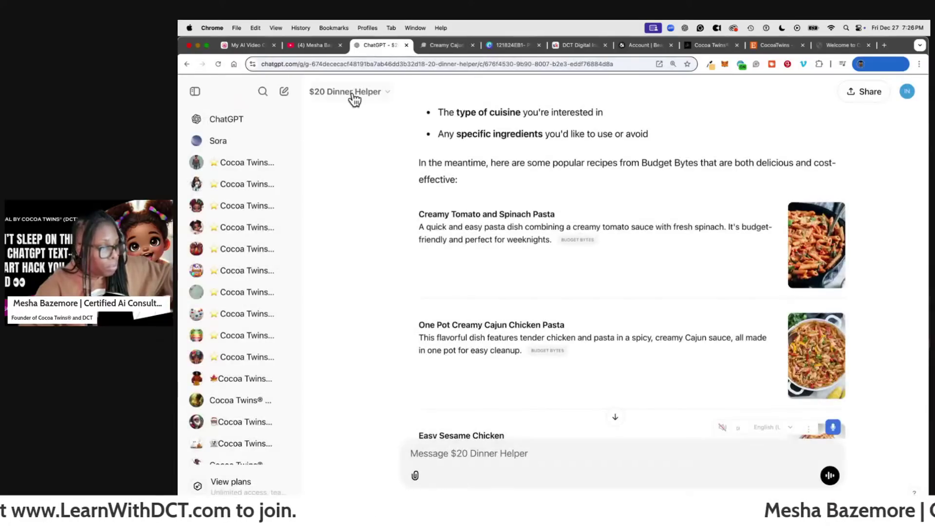
pyautogui.click(351, 93)
pyautogui.click(468, 214)
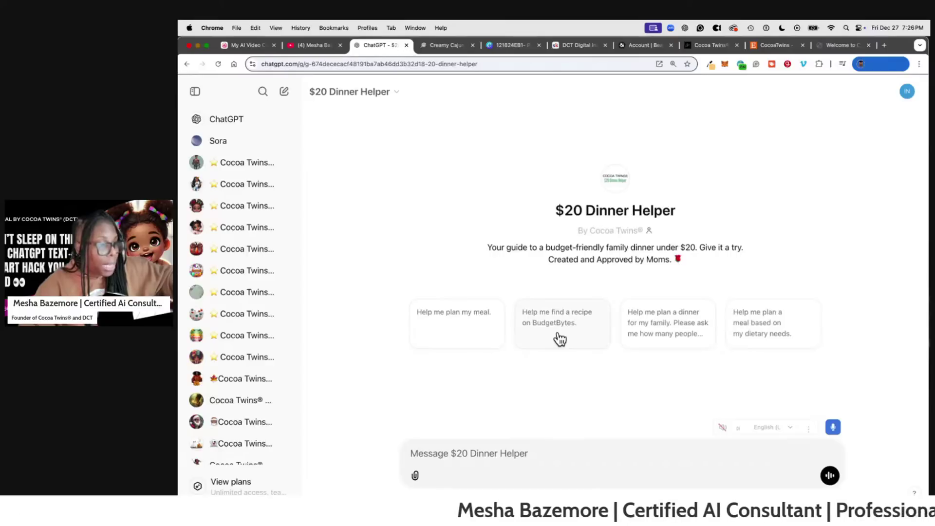
pyautogui.click(448, 336)
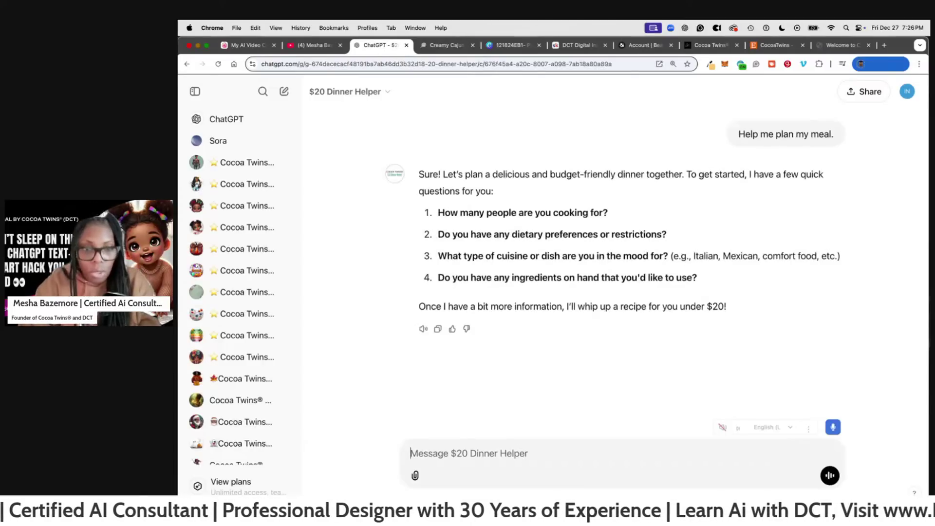
# - Answer the helper's first two questions on separate lines with "2" and "I have high blood pressure and need to avoid gluten."
pyautogui.write('2')
pyautogui.hotkey('shift', 'Return')
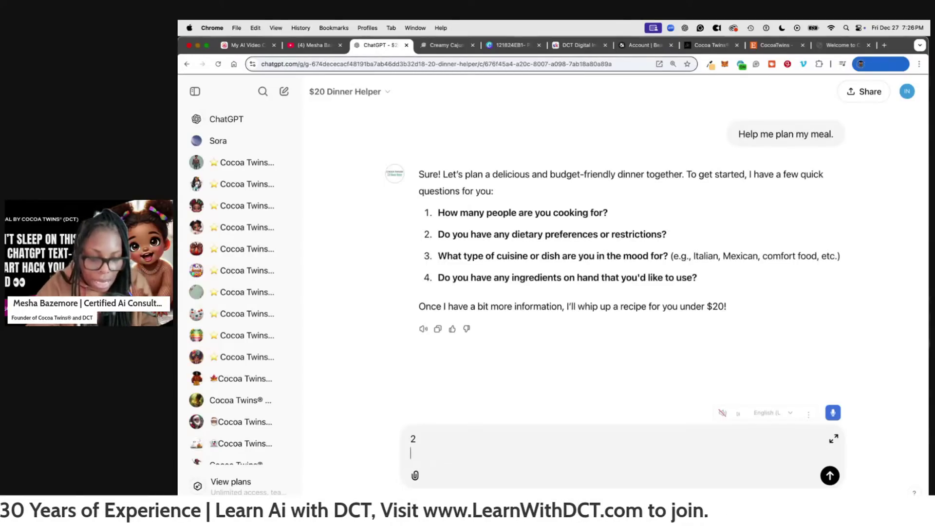
pyautogui.write('I hav')
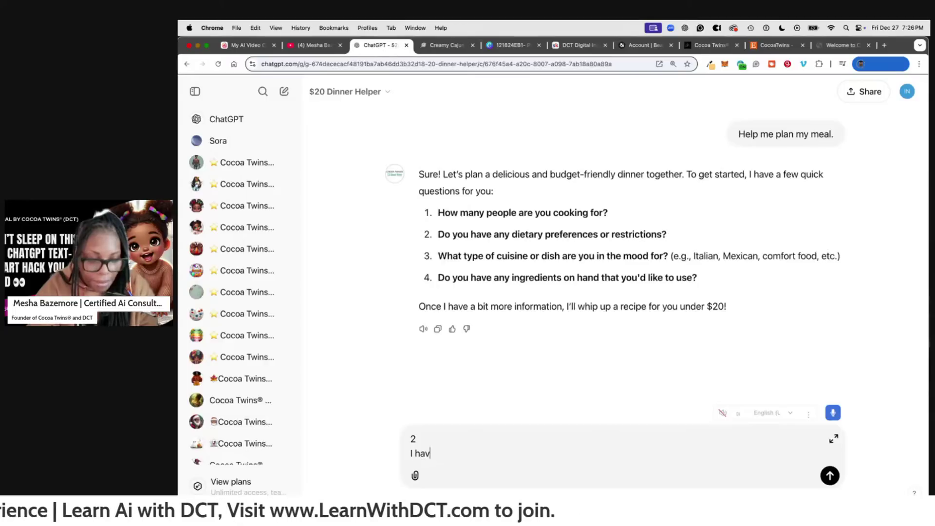
pyautogui.write('e high bloodp')
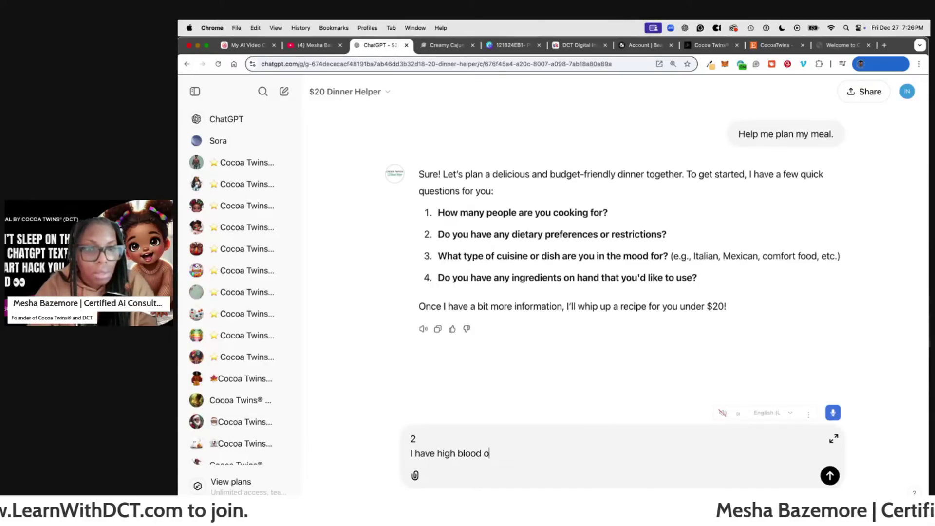
pyautogui.write(' pressur')
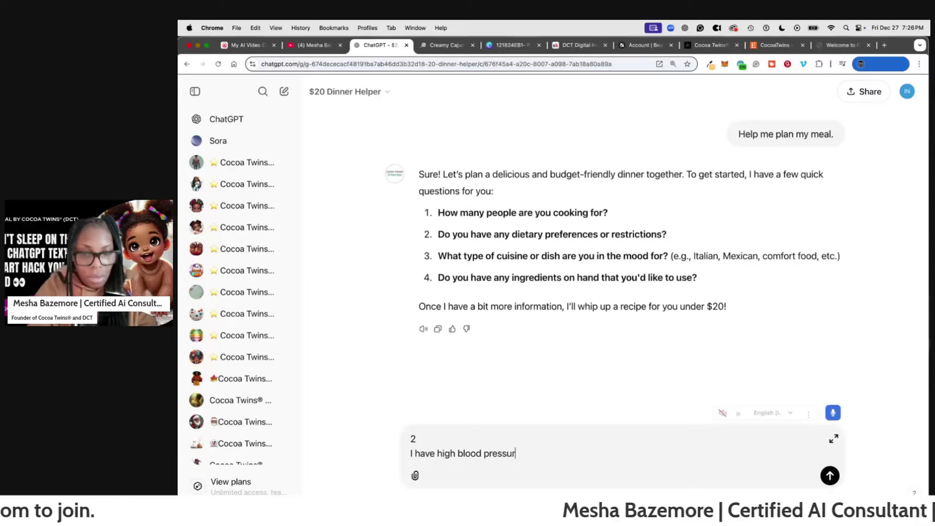
pyautogui.write('e and need to a')
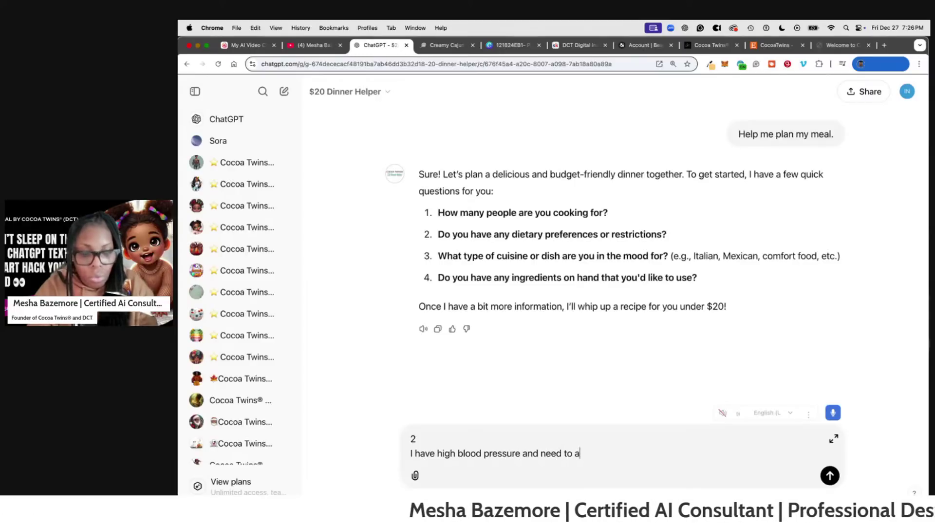
pyautogui.write('void gluten.')
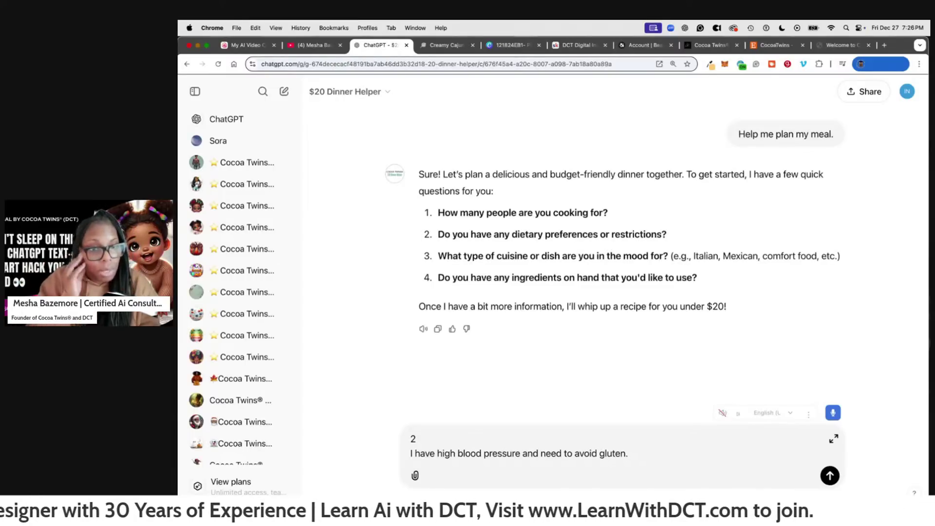
# - Add "vegetarian" and "Onion" on separate lines as the cuisine and on-hand ingredient answers, and send the message
pyautogui.hotkey('shift', 'Return')
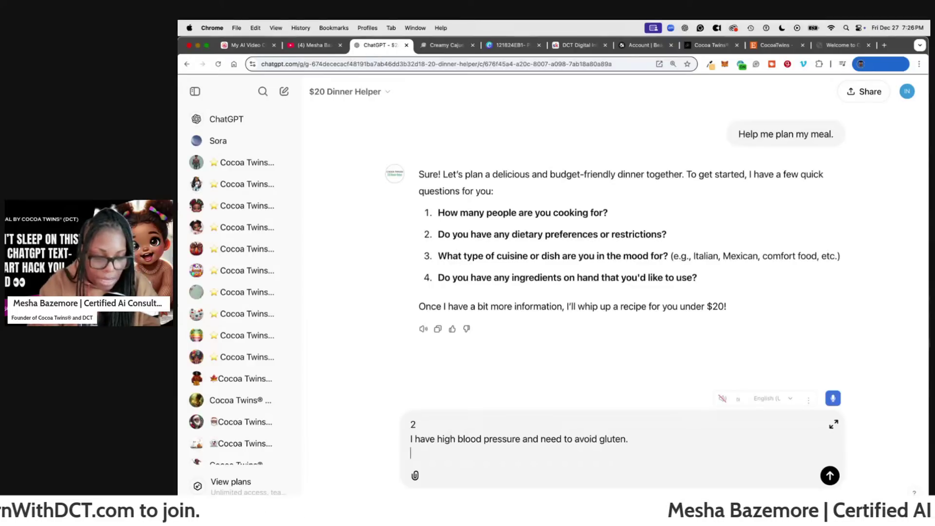
pyautogui.write('ve')
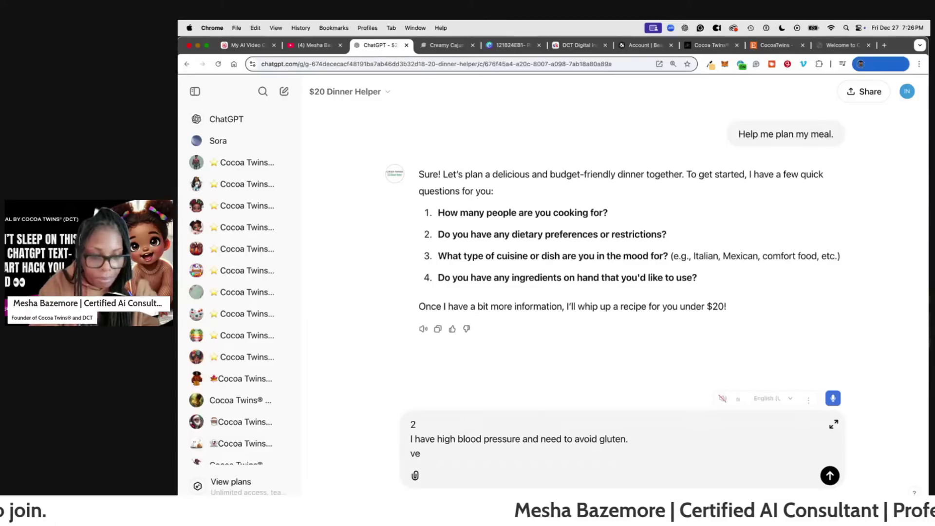
pyautogui.write('egetar')
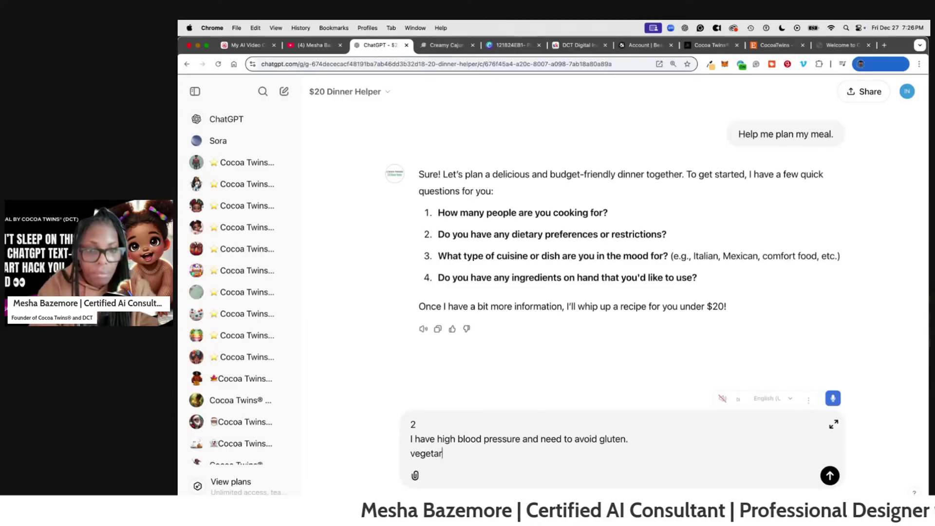
pyautogui.write('i')
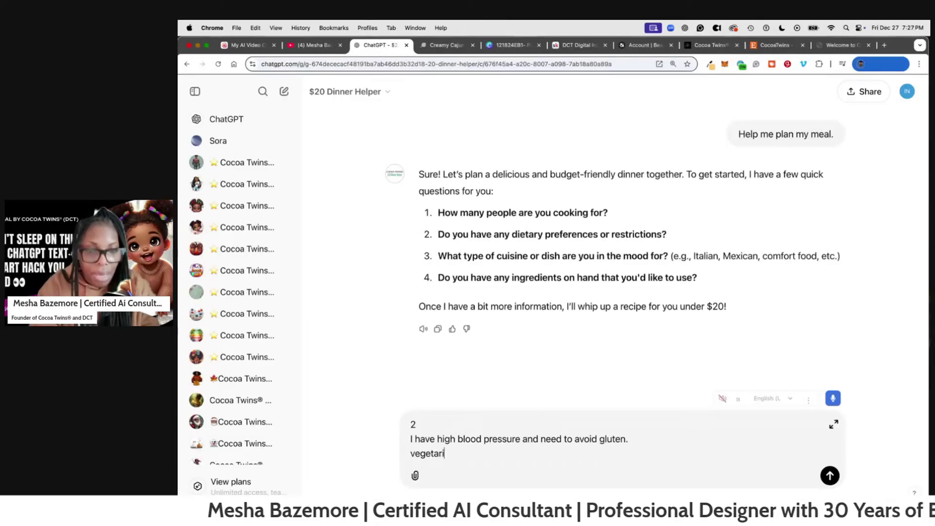
pyautogui.write('an')
pyautogui.hotkey('shift', 'Return')
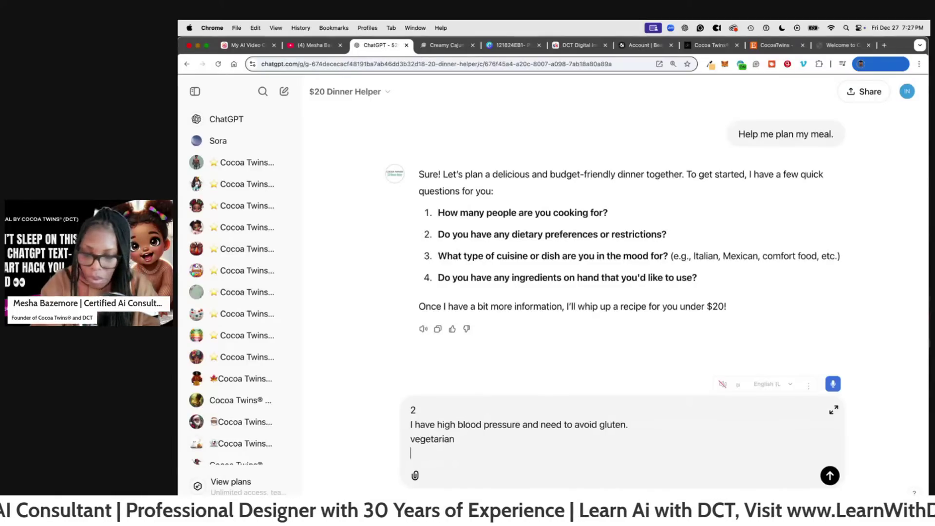
pyautogui.write('Onion')
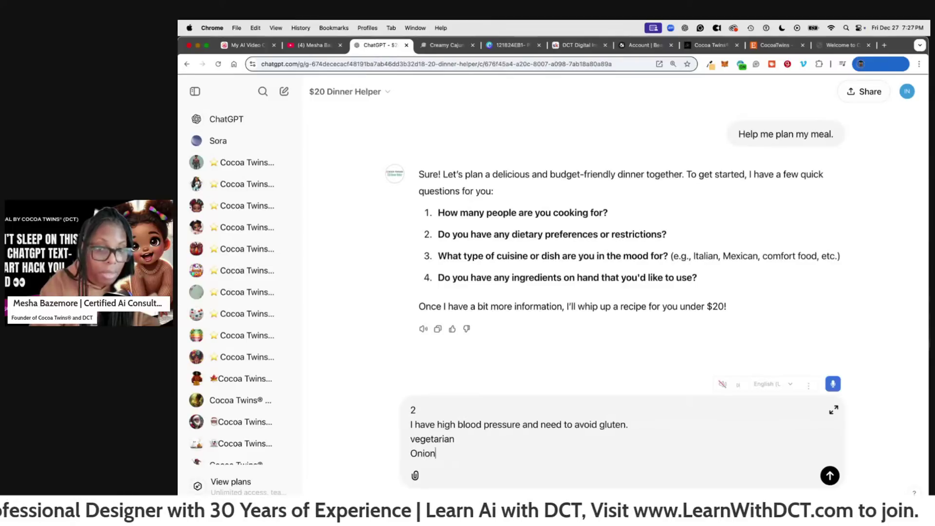
pyautogui.press('Return')
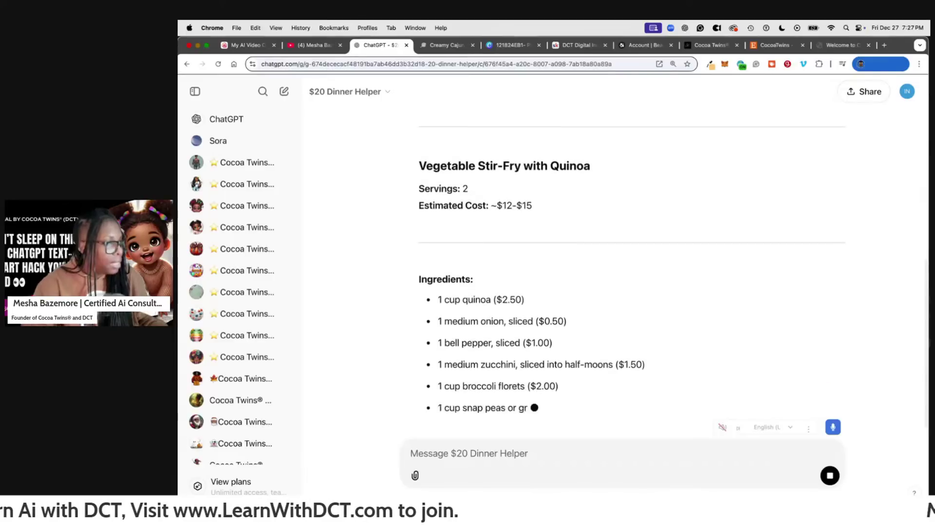
# - Read through the suggested recipe and begin a reply with "No. I dont want a variation or dessert idea."
pyautogui.scroll(3, 549, 299)
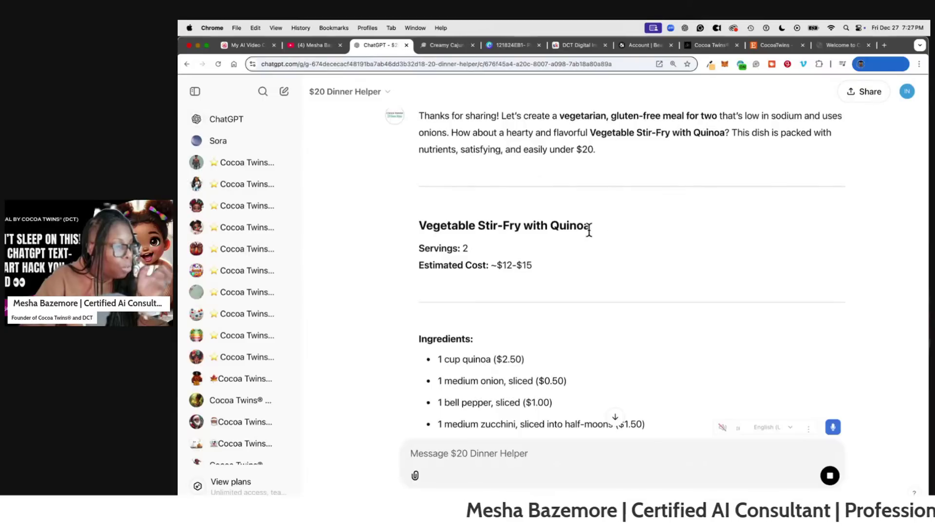
pyautogui.scroll(-3, 629, 226)
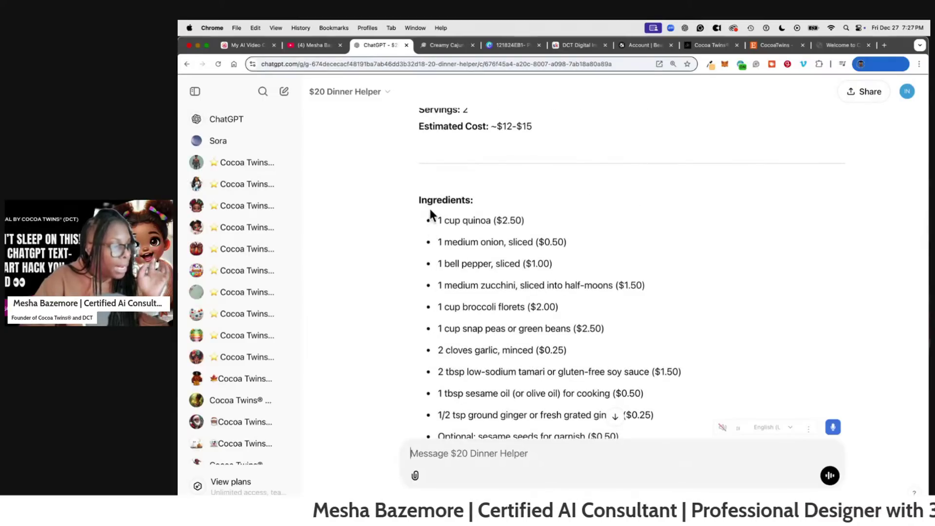
pyautogui.scroll(-5, 605, 324)
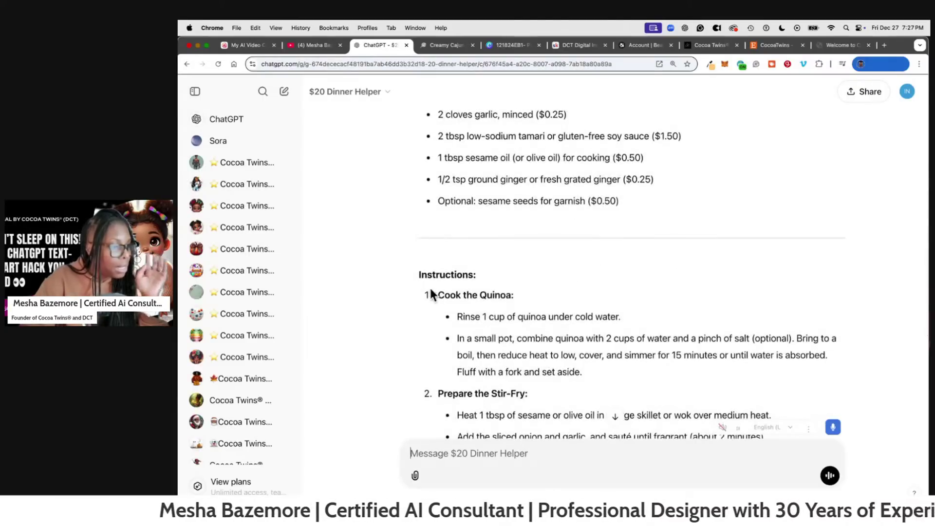
pyautogui.scroll(-10, 428, 291)
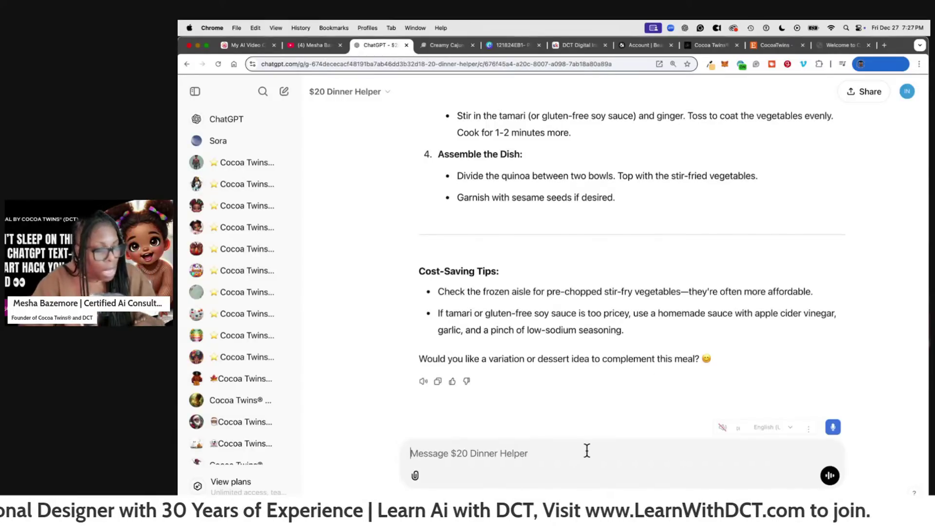
pyautogui.write('No')
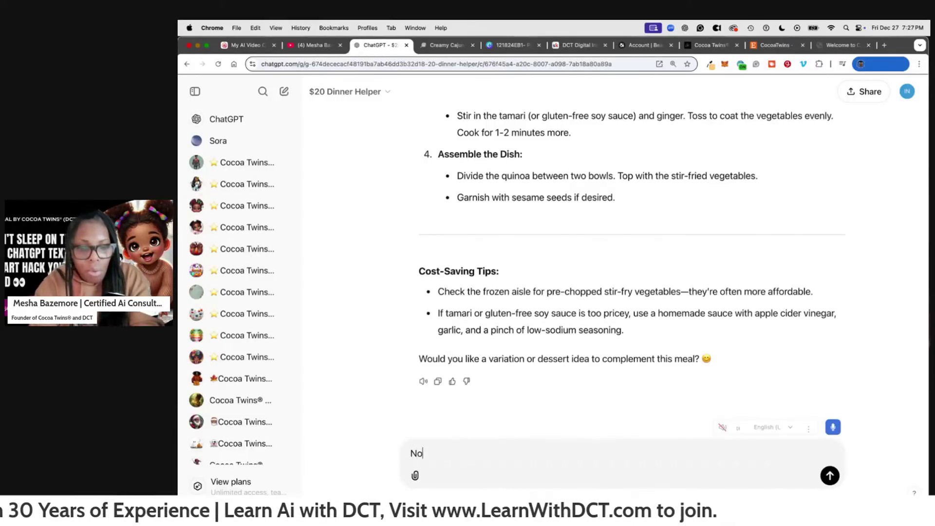
pyautogui.write('.  I dont want')
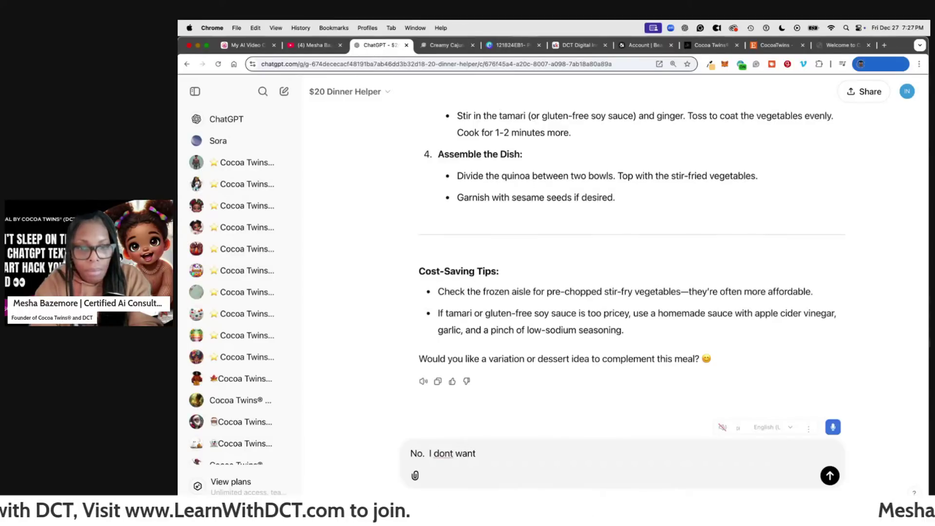
pyautogui.write(' a variation r')
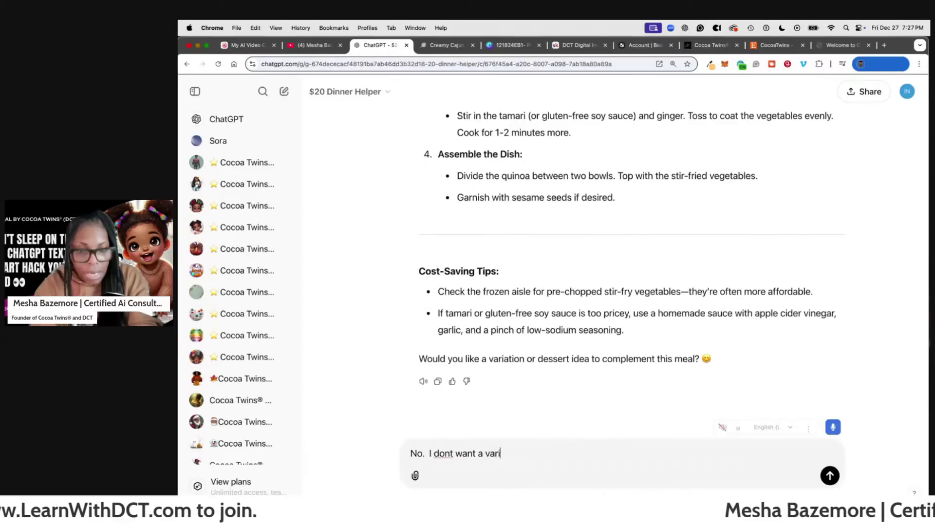
pyautogui.press('BackSpace')
pyautogui.press('BackSpace')
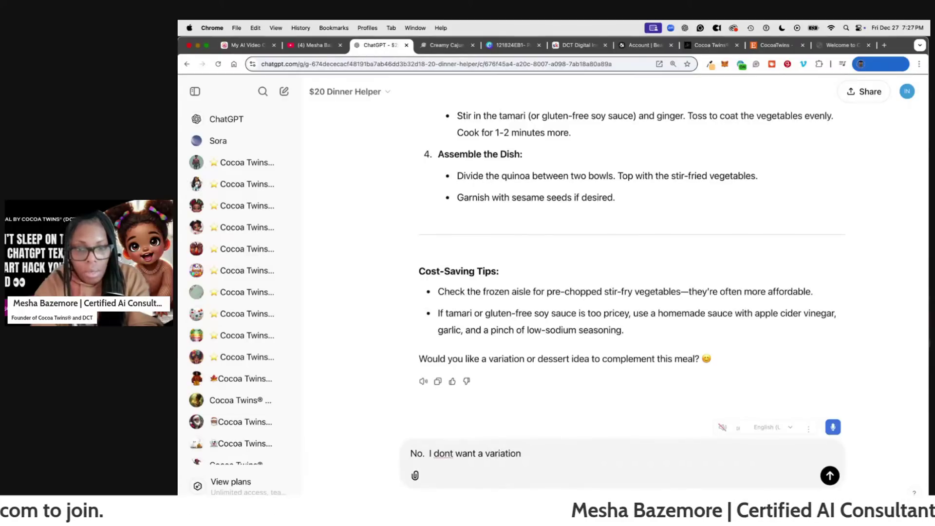
pyautogui.write('or dessert')
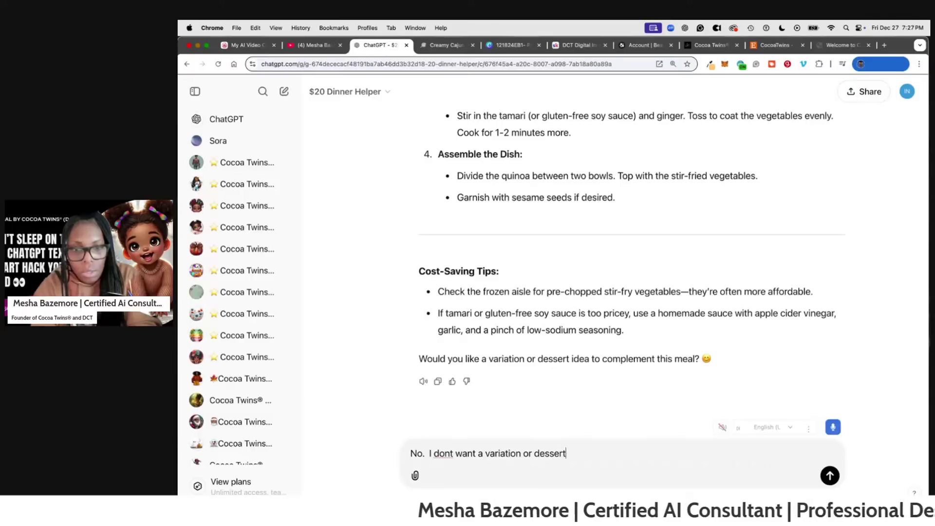
pyautogui.write(' idea.  ')
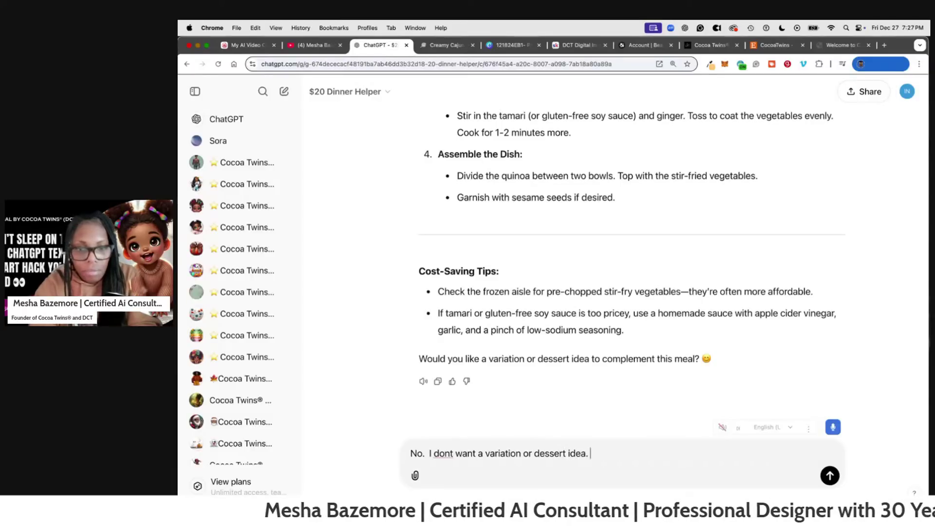
# - Continue the reply with "Instead I need you to create a recipe book following this type of meal plan for two people with these dietary needs/ restrictions."
pyautogui.write('Instead I n')
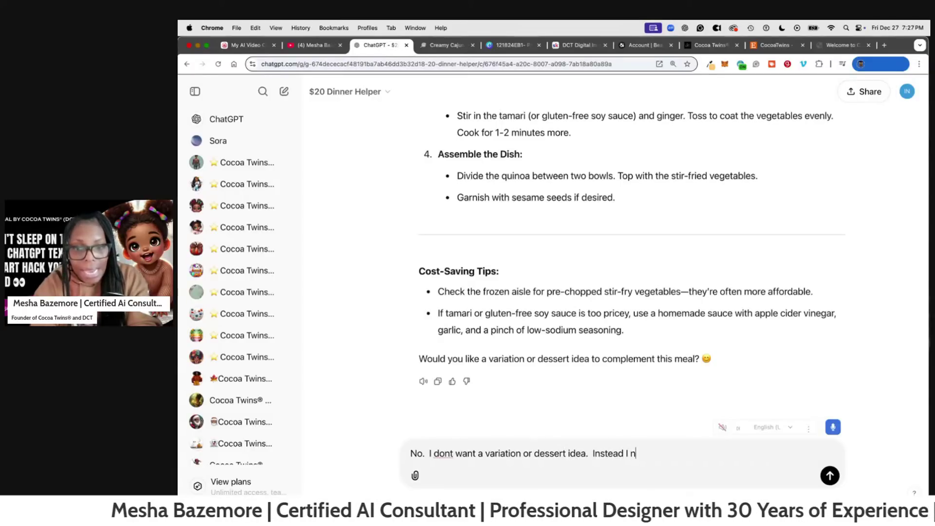
pyautogui.write('eed you to')
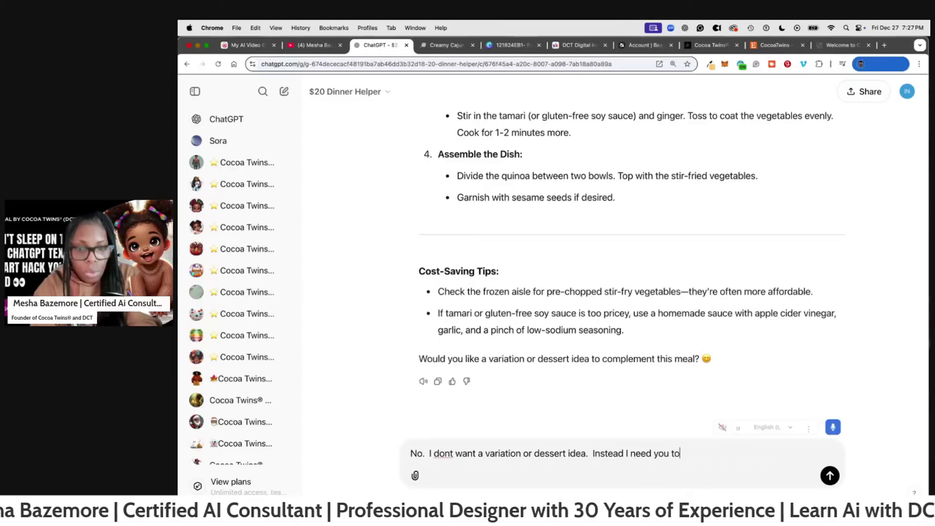
pyautogui.write(' create a')
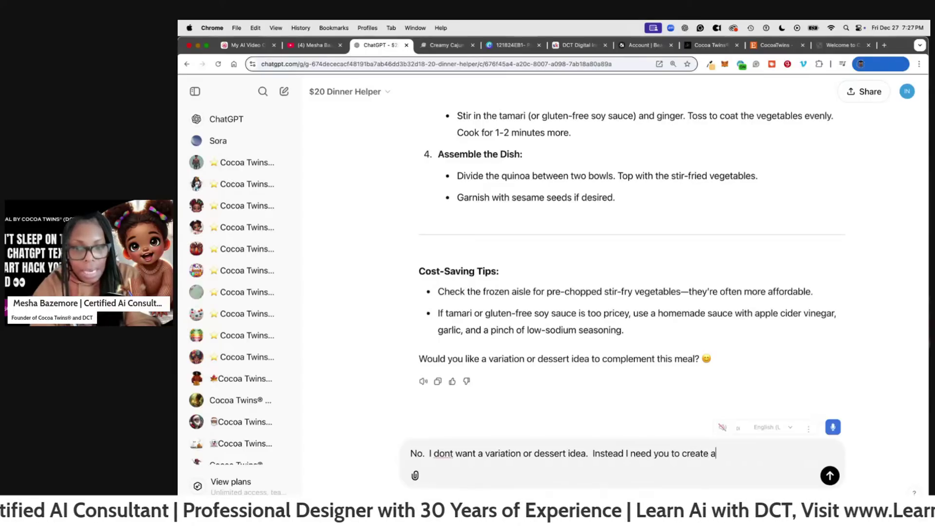
pyautogui.write(' recipe b')
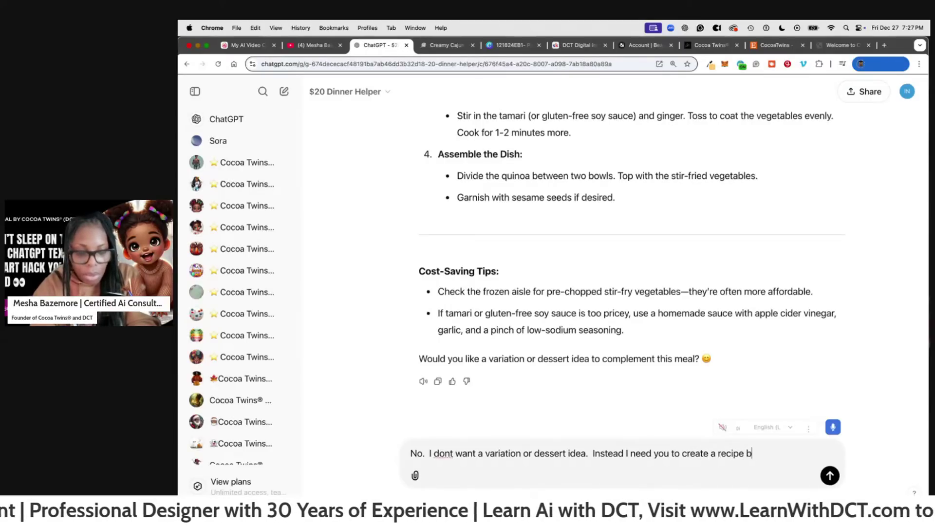
pyautogui.write('ook fo')
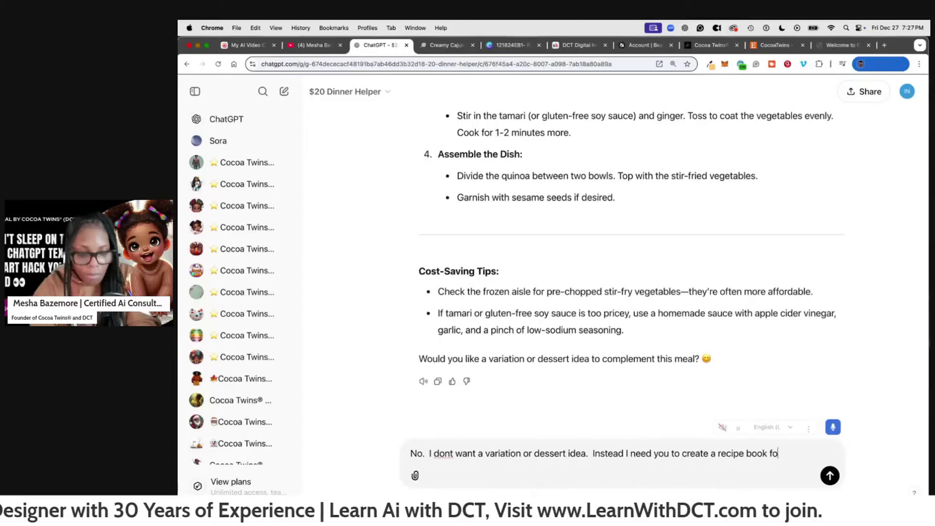
pyautogui.write('llowing tge')
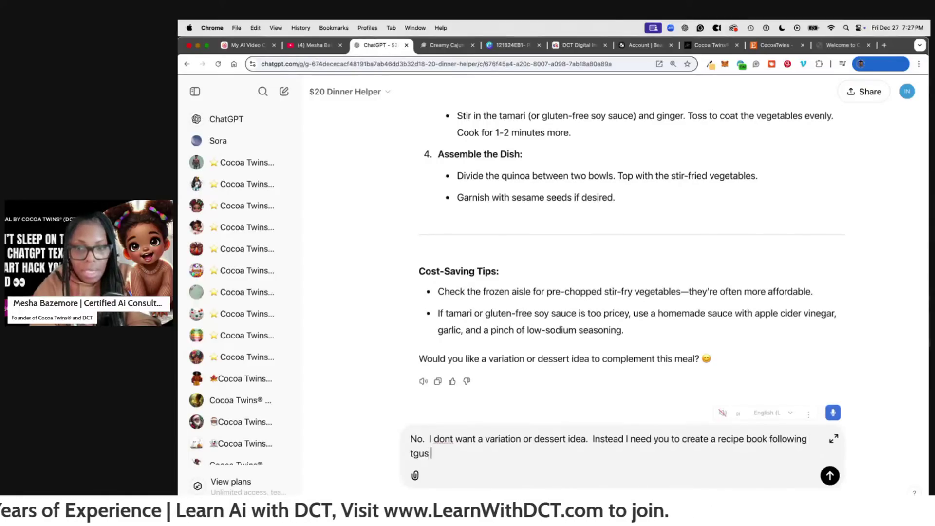
pyautogui.press('BackSpace')
pyautogui.write('his t')
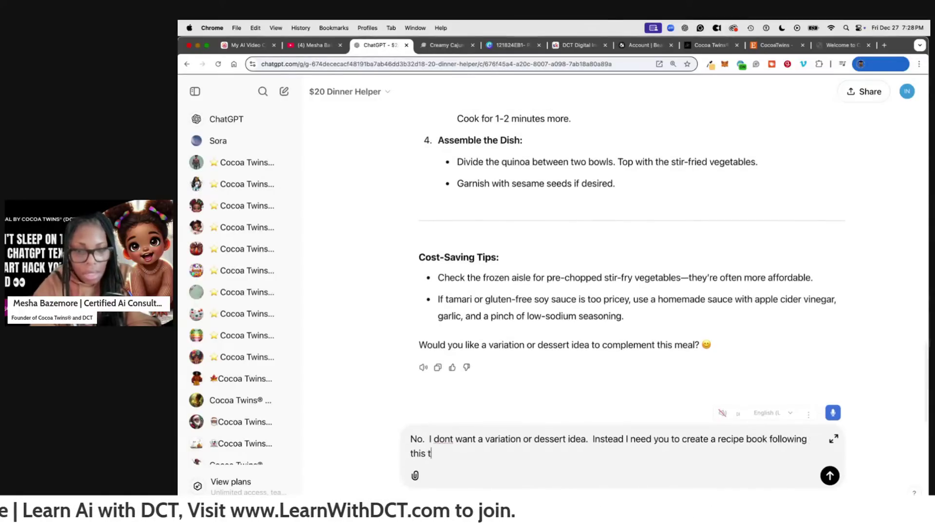
pyautogui.write('ype of meal pla')
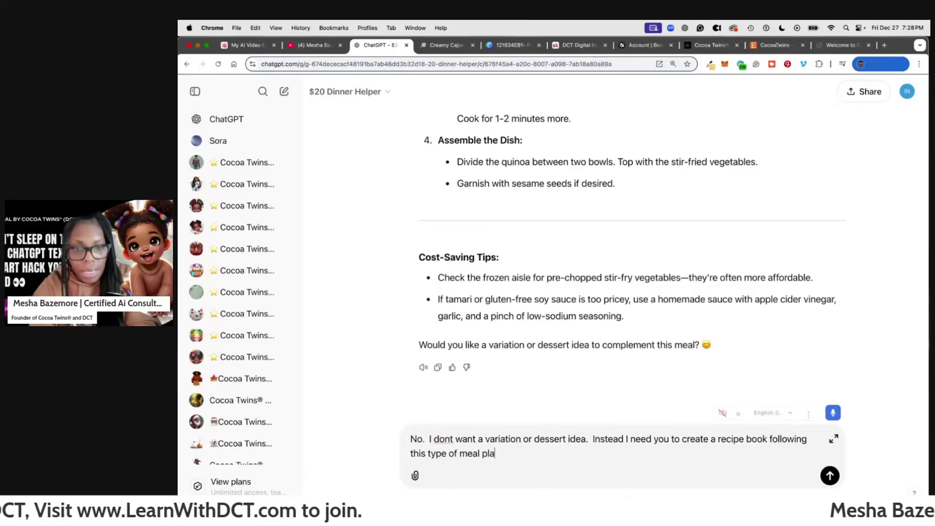
pyautogui.write('n for two ')
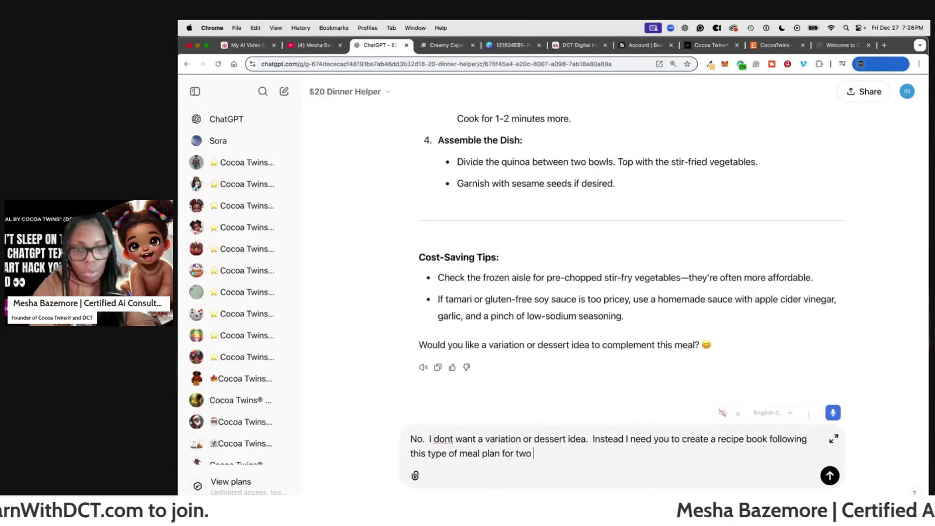
pyautogui.write('people with these dietary needs/ r')
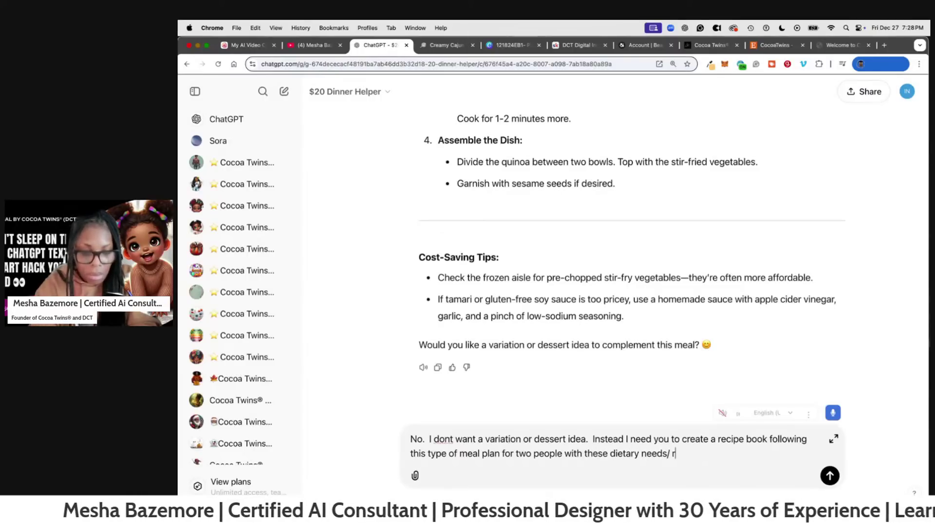
pyautogui.write('estrictions.')
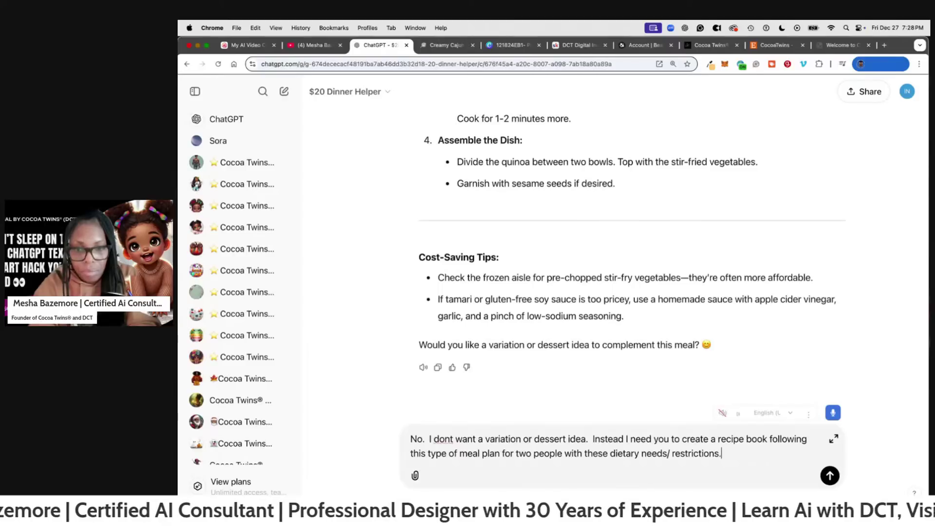
# - Add "I need you to create the title, introduction, how to use the recipe book, 10 recipes and a conclusion." and send the message
pyautogui.write('  I need you to creat')
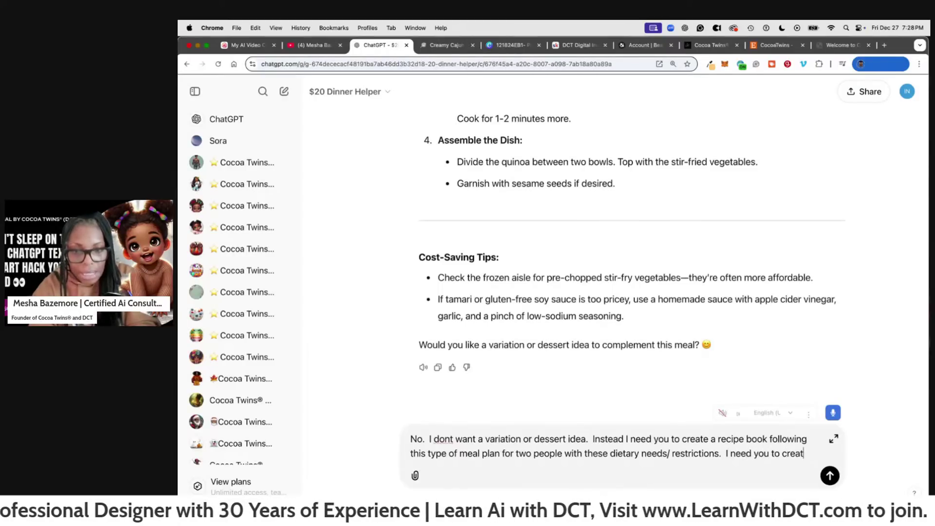
pyautogui.write('e the title, introduction, how to use the recipe book, 10 recip')
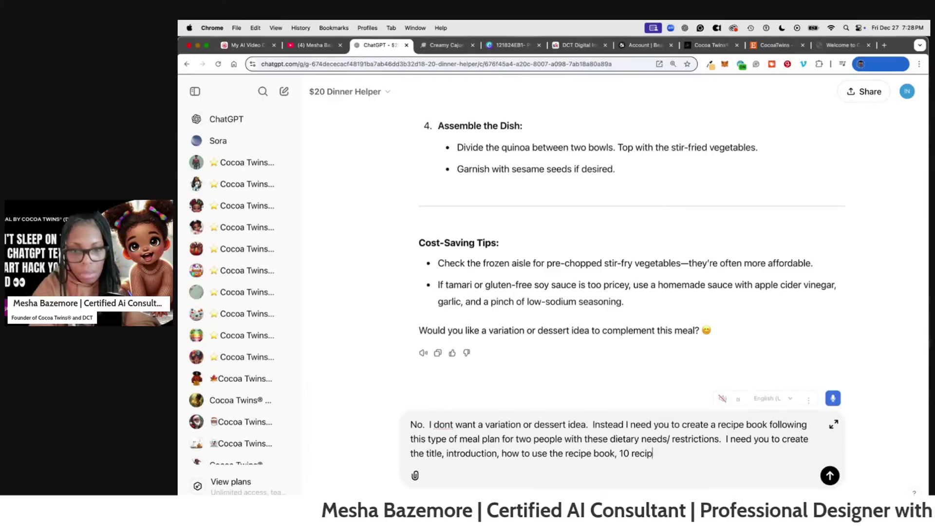
pyautogui.write('es and a conclusion.')
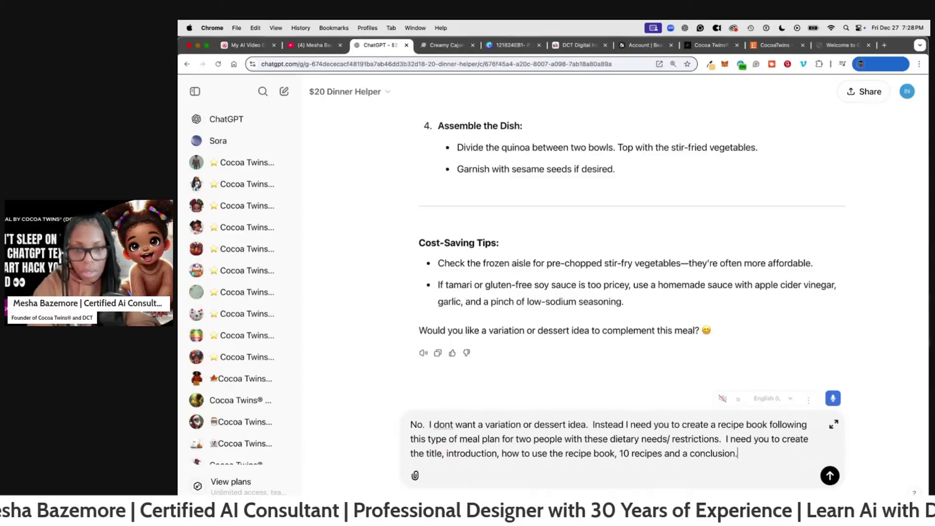
pyautogui.press('Return')
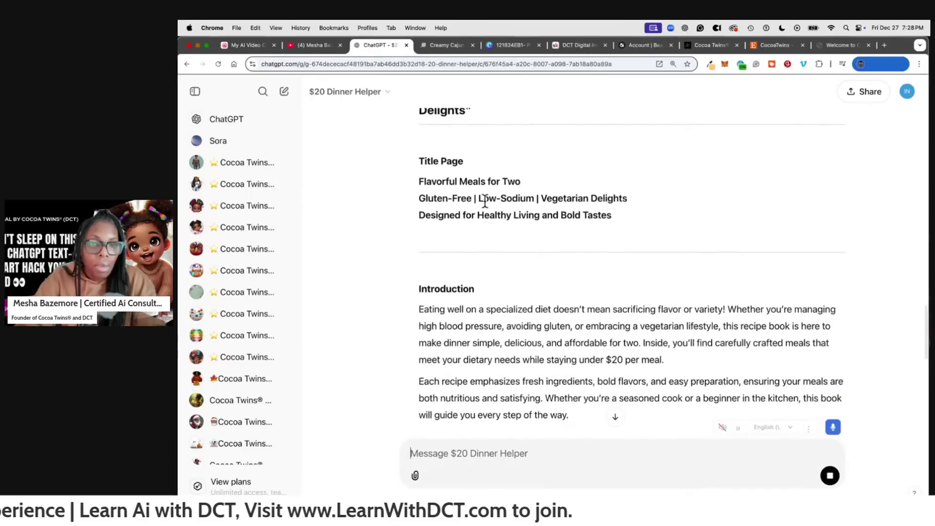
# - Read through the generated recipe book from the title page to the conclusion, and highlight the last recipe's instructions and the conclusion
pyautogui.scroll(1, 457, 190)
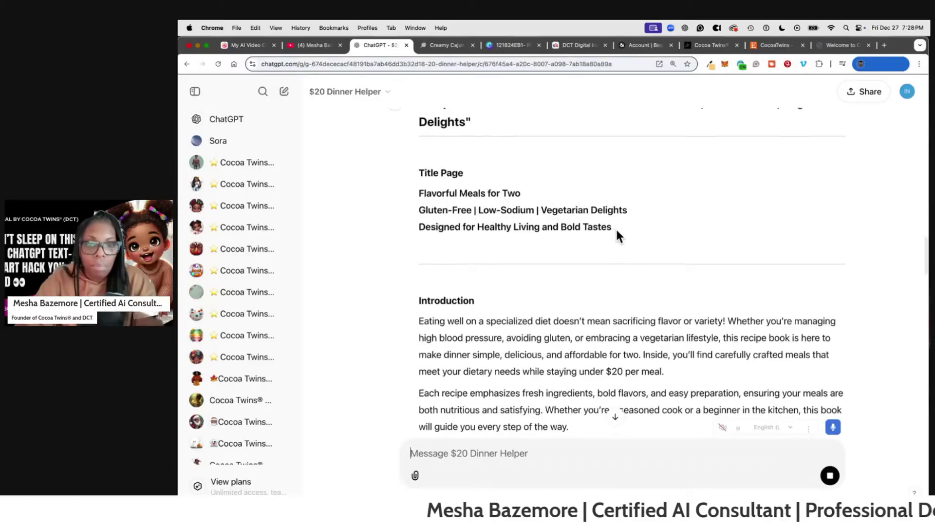
pyautogui.scroll(-2, 615, 229)
pyautogui.scroll(-5, 462, 253)
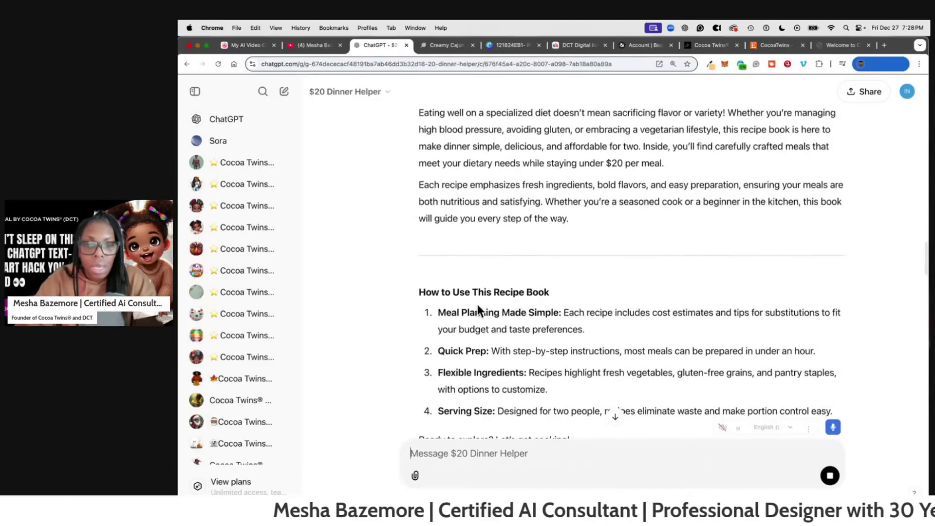
pyautogui.scroll(-6, 528, 312)
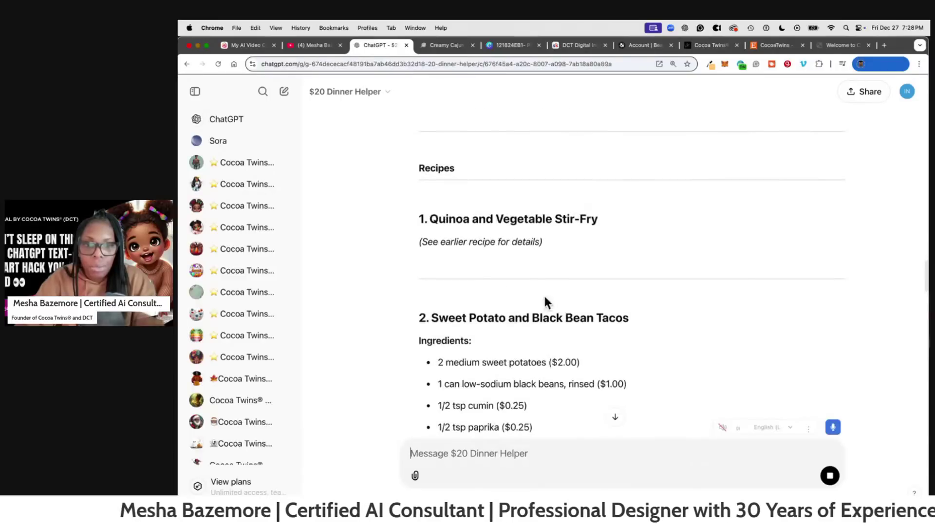
pyautogui.scroll(-2, 539, 293)
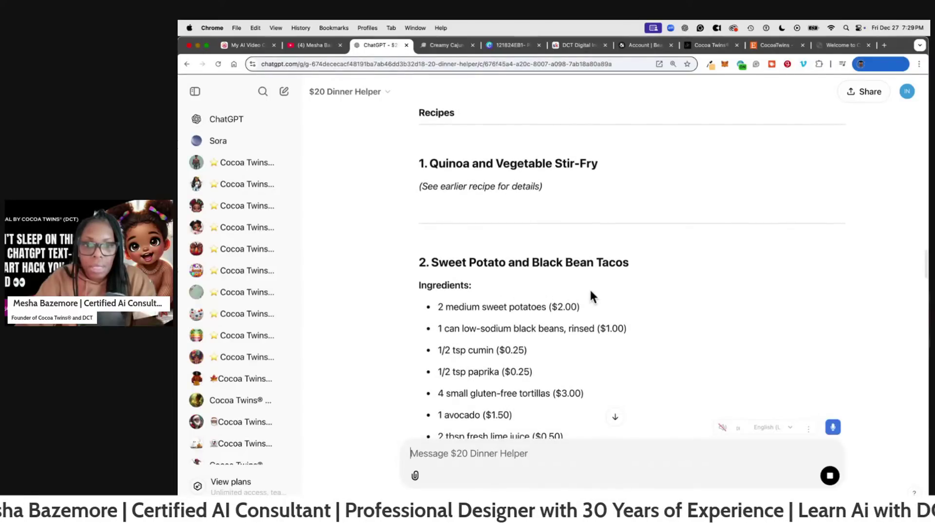
pyautogui.scroll(-8, 592, 296)
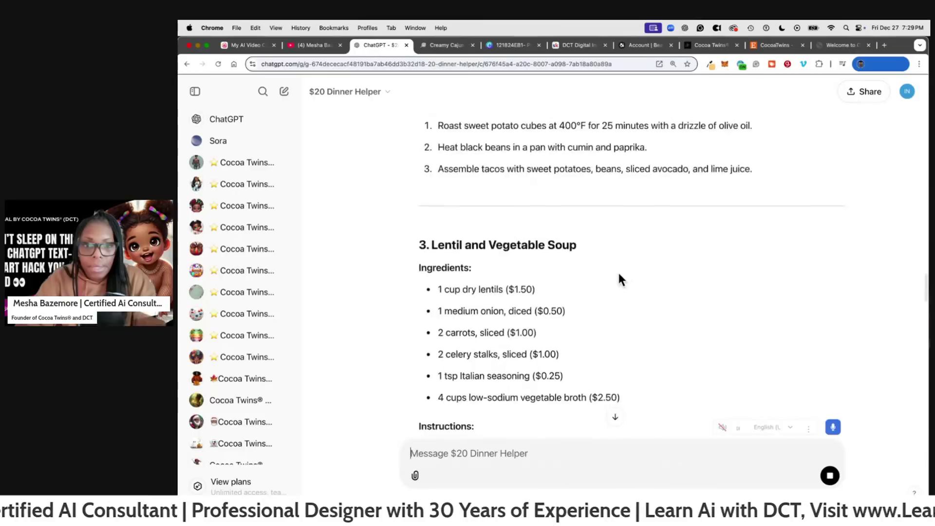
pyautogui.scroll(-20, 619, 275)
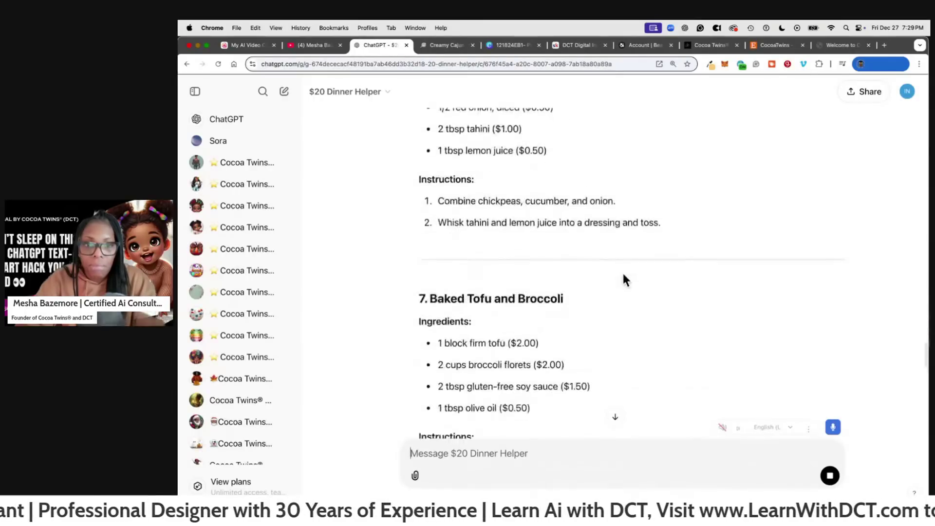
pyautogui.scroll(-20, 623, 273)
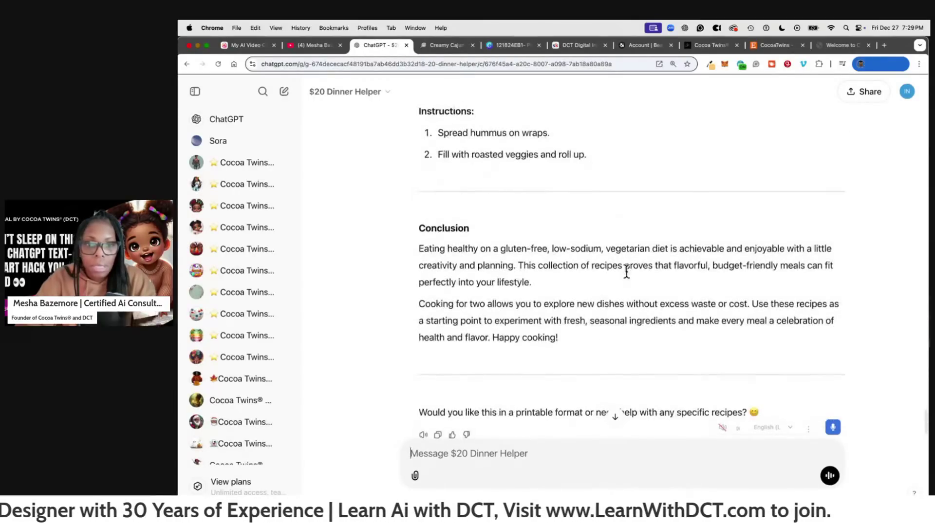
pyautogui.moveTo(590, 331); pyautogui.dragTo(418, 111)
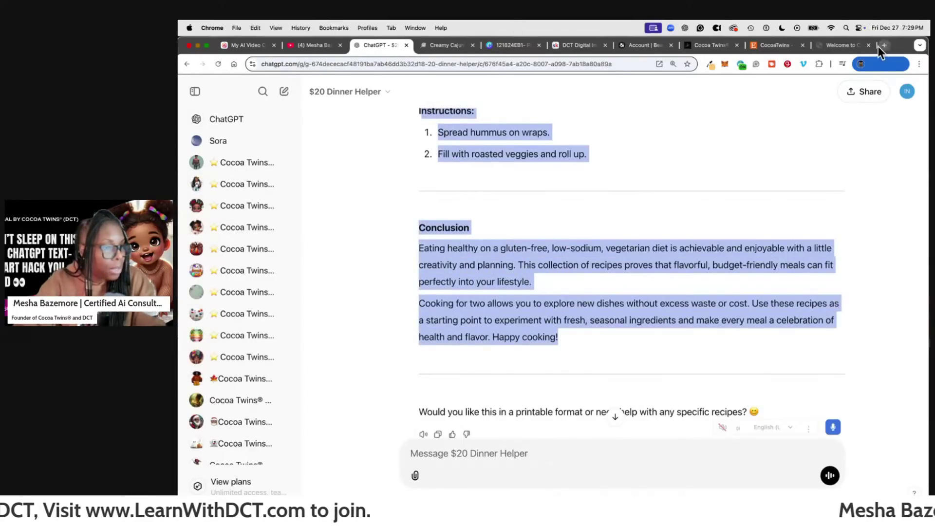
# - Switch to Canva, create a new design from the shared prompt guide template, and look through its pages around the Preview page
pyautogui.click(495, 45)
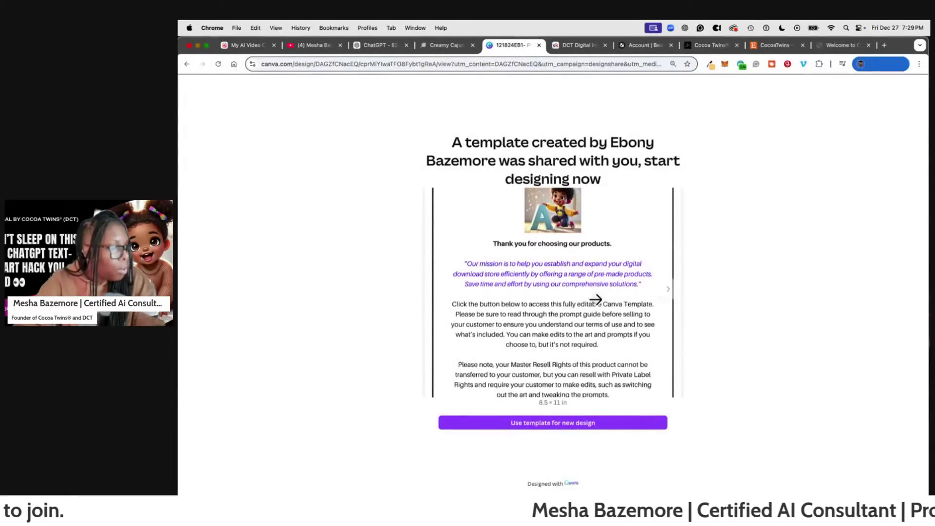
pyautogui.click(528, 428)
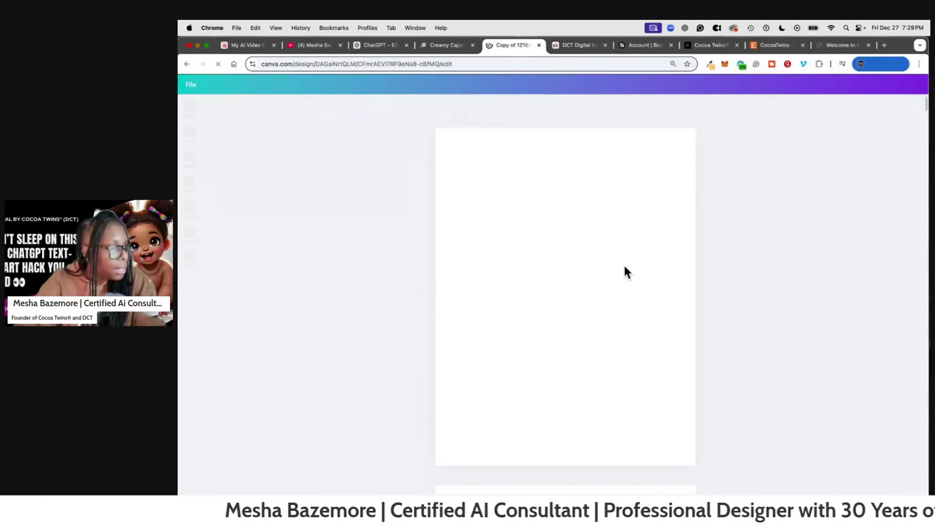
pyautogui.scroll(-15, 673, 263)
pyautogui.scroll(-20, 633, 258)
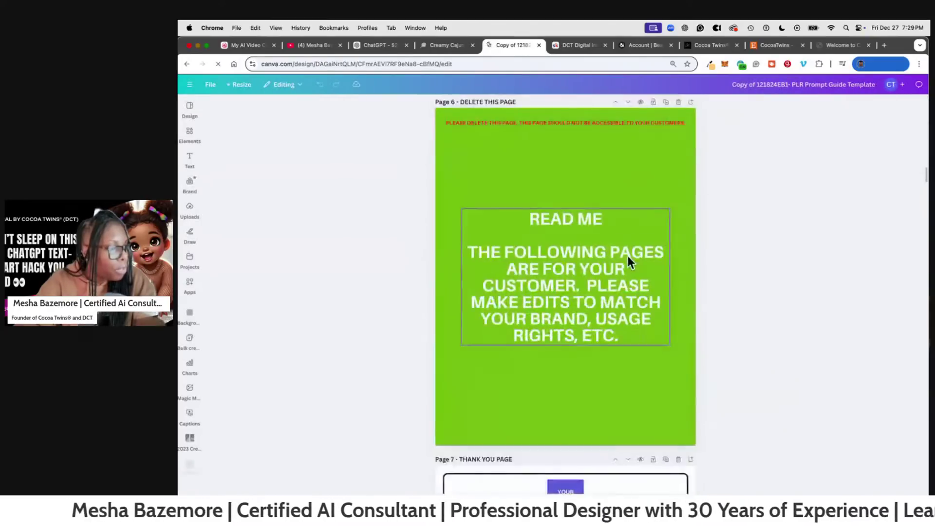
pyautogui.scroll(-10, 630, 255)
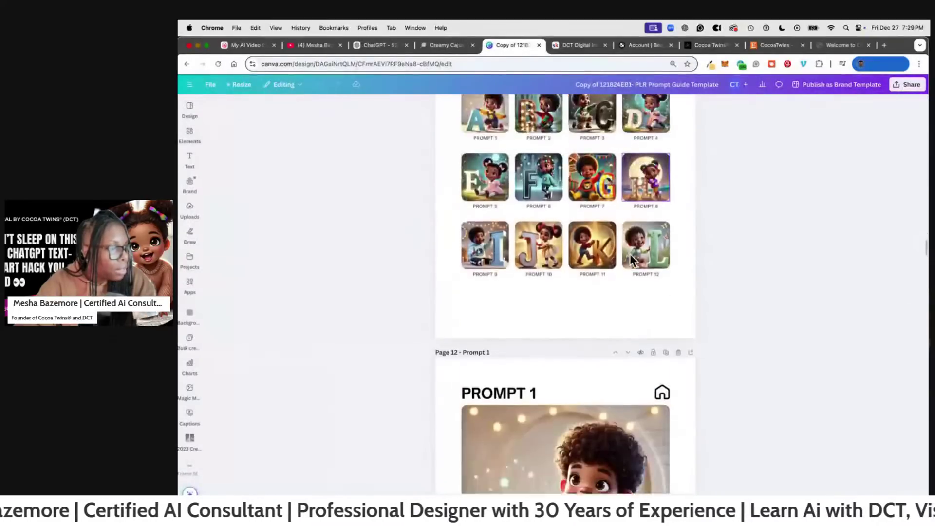
pyautogui.scroll(5, 585, 259)
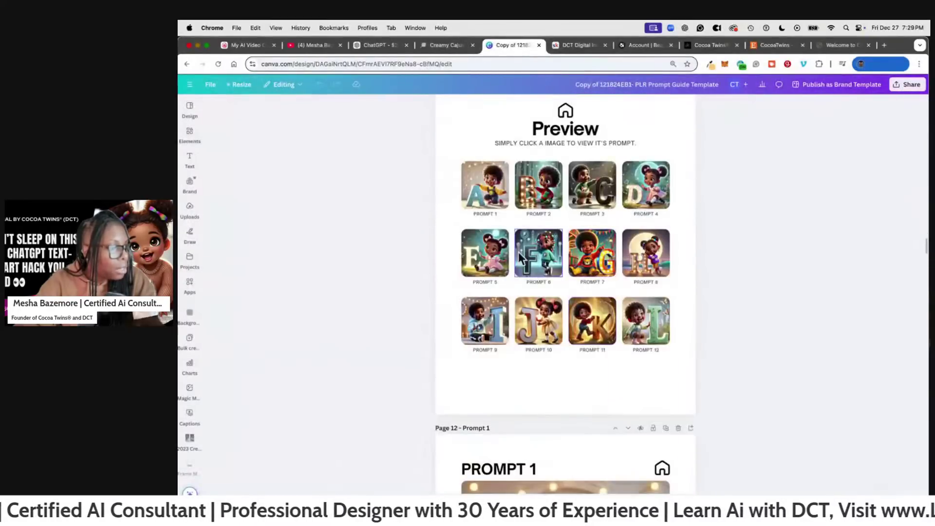
# - Open the Canva home page in a new browser tab, search for "recipe book", and browse the matching Canva templates
pyautogui.click(833, 45)
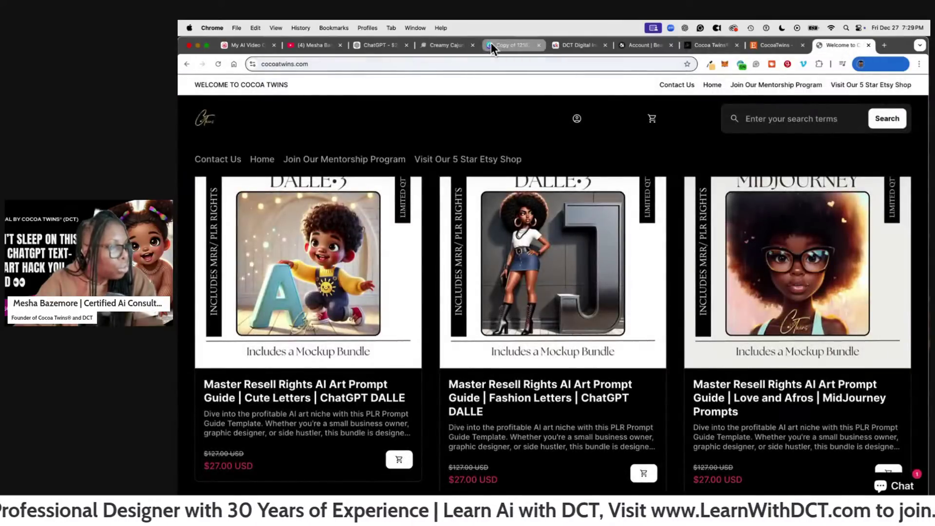
pyautogui.click(884, 44)
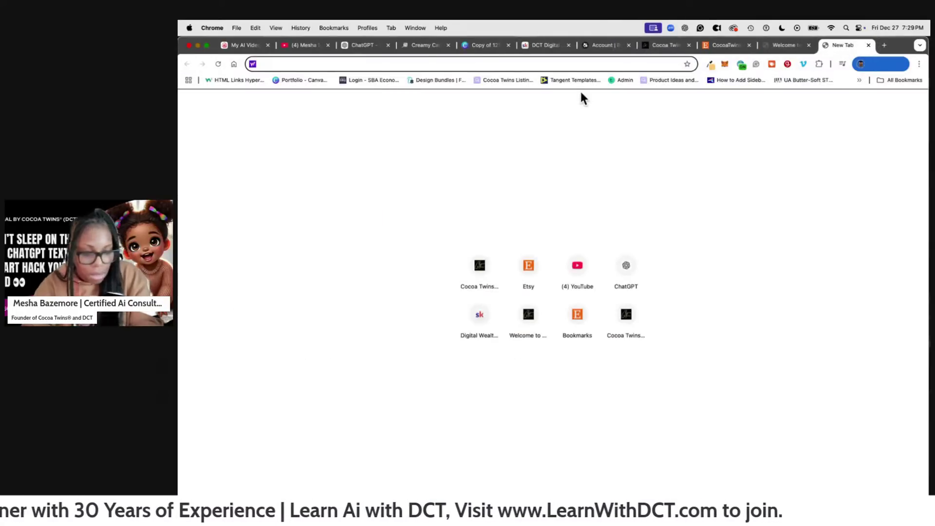
pyautogui.write('canva')
pyautogui.press('Return')
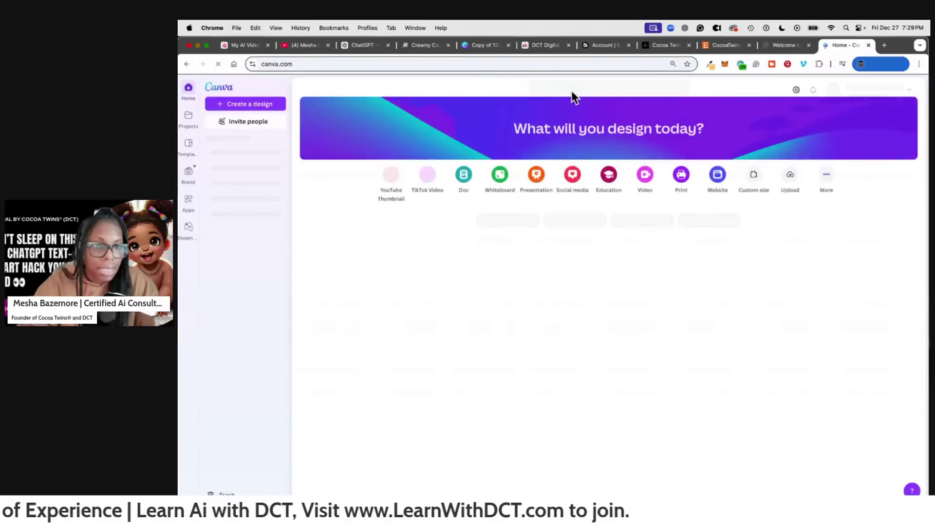
pyautogui.click(577, 92)
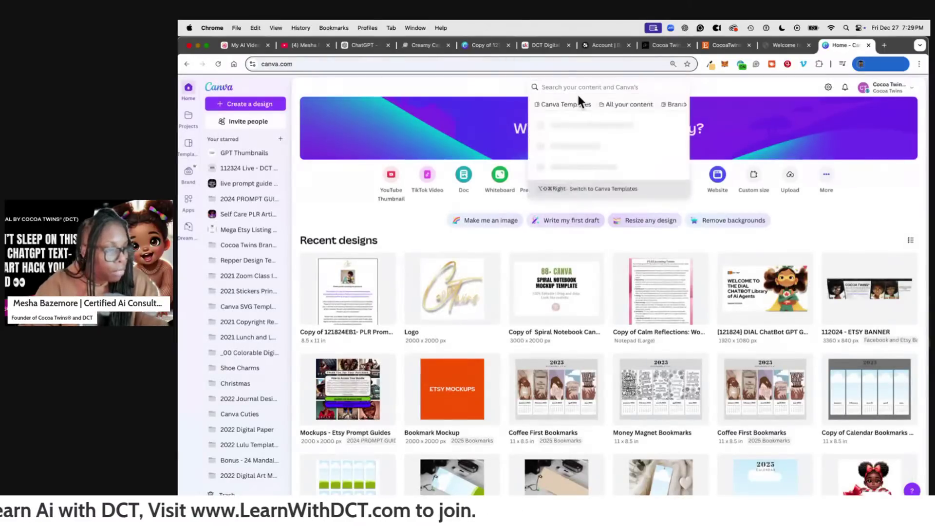
pyautogui.write('recipe')
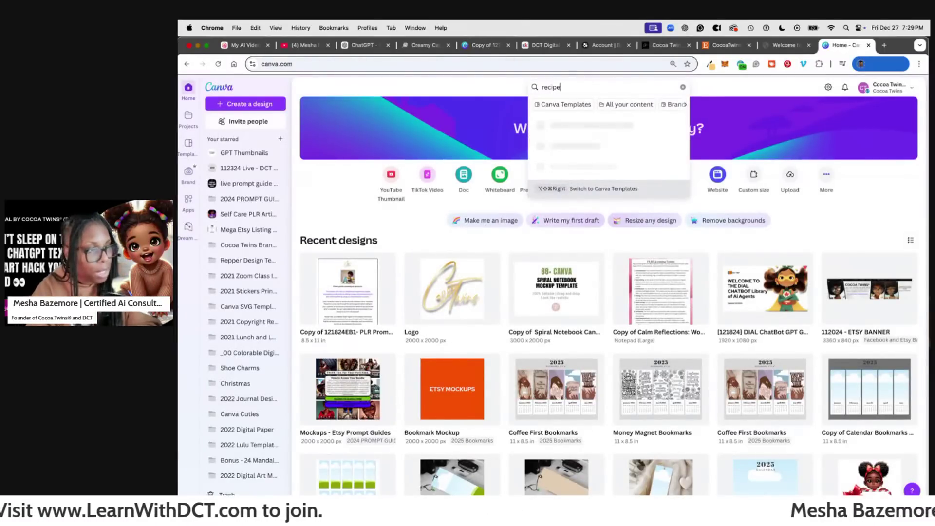
pyautogui.write(' book')
pyautogui.press('Return')
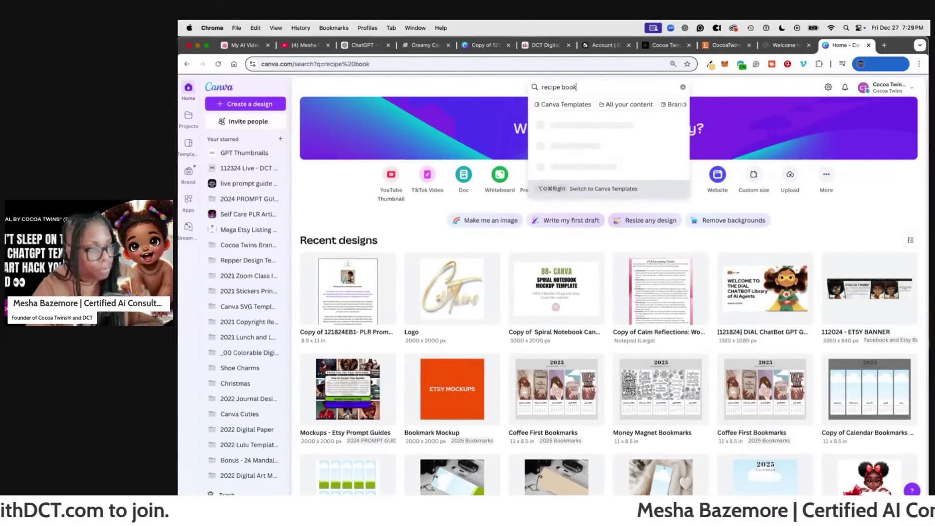
pyautogui.scroll(-6, 506, 292)
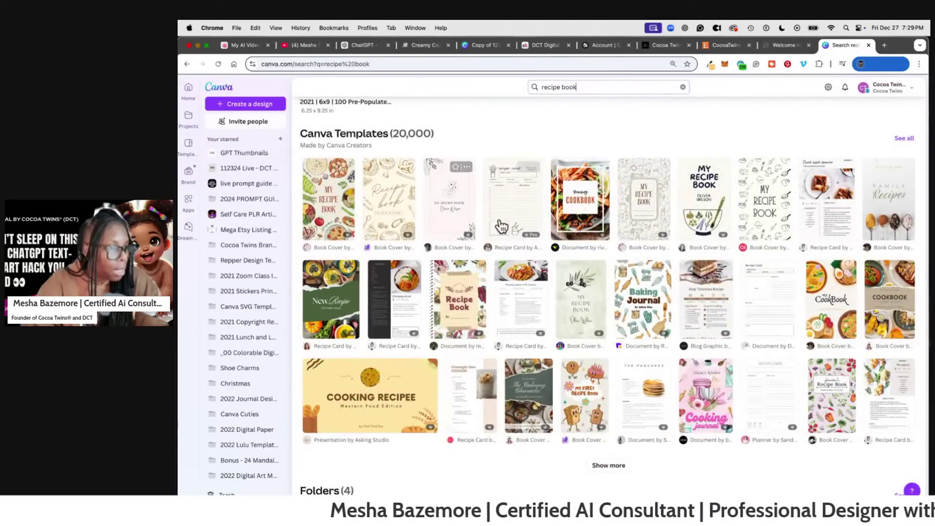
# - Move the browser tab with the Canva recipe book search results beside the Canva prompt guide design's tab
pyautogui.scroll(1, 760, 146)
pyautogui.scroll(5, 779, 100)
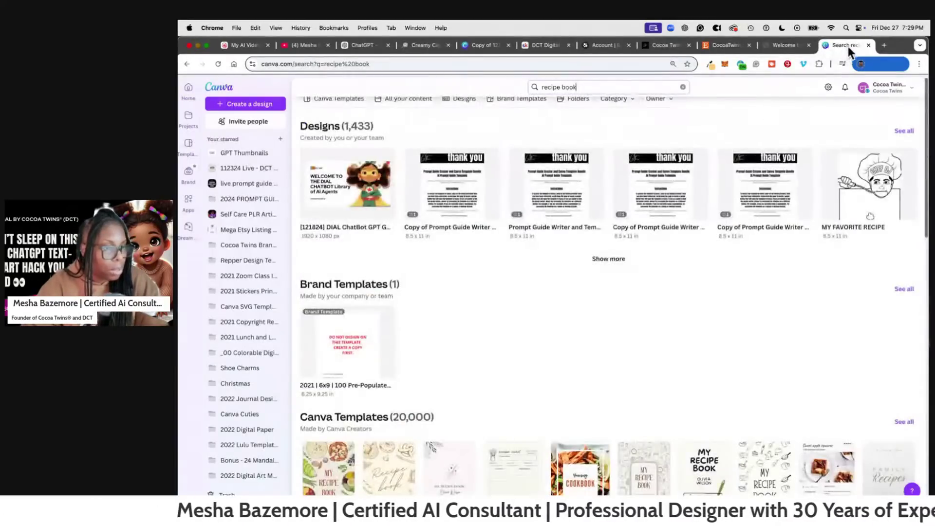
pyautogui.moveTo(847, 46); pyautogui.dragTo(475, 58)
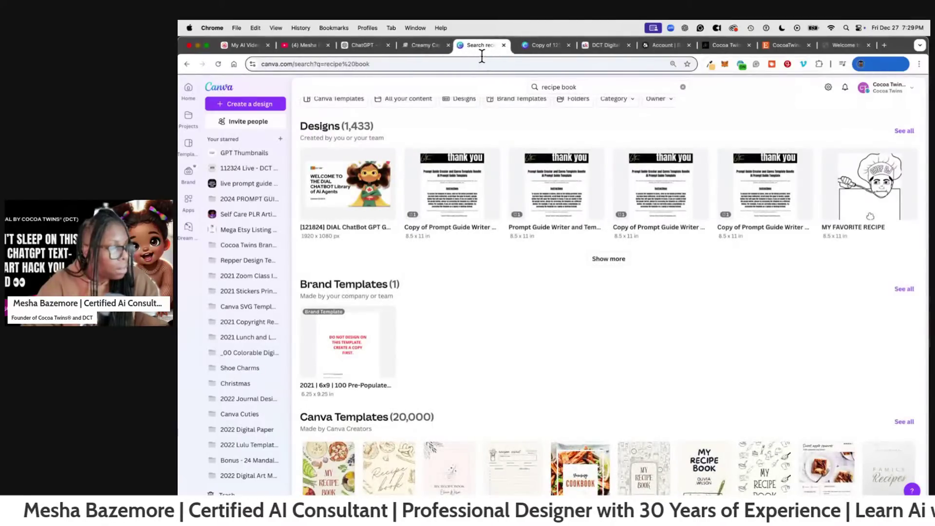
pyautogui.click(776, 46)
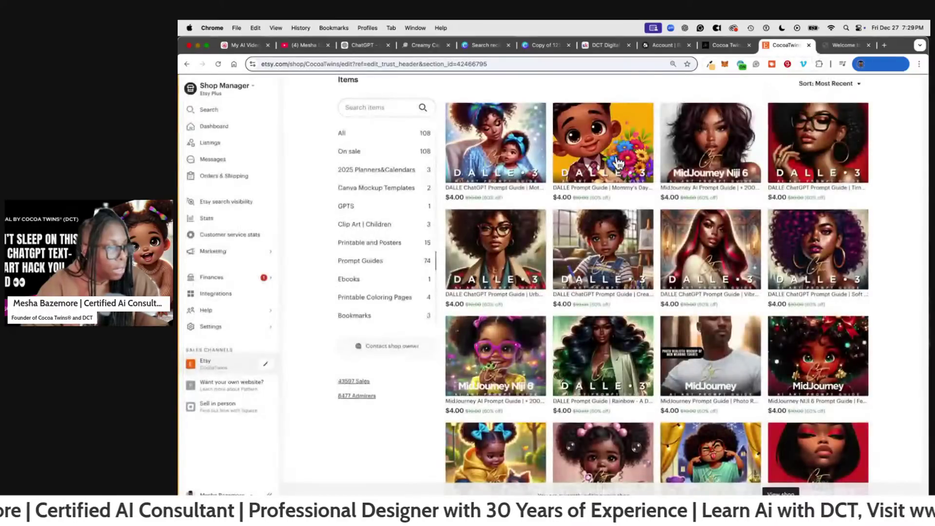
pyautogui.scroll(5, 430, 135)
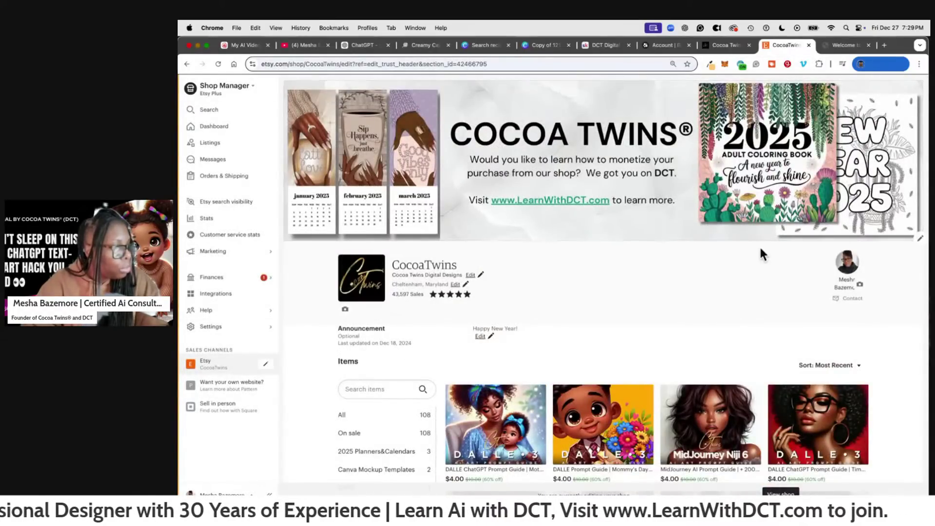
pyautogui.click(428, 64)
pyautogui.click(396, 64)
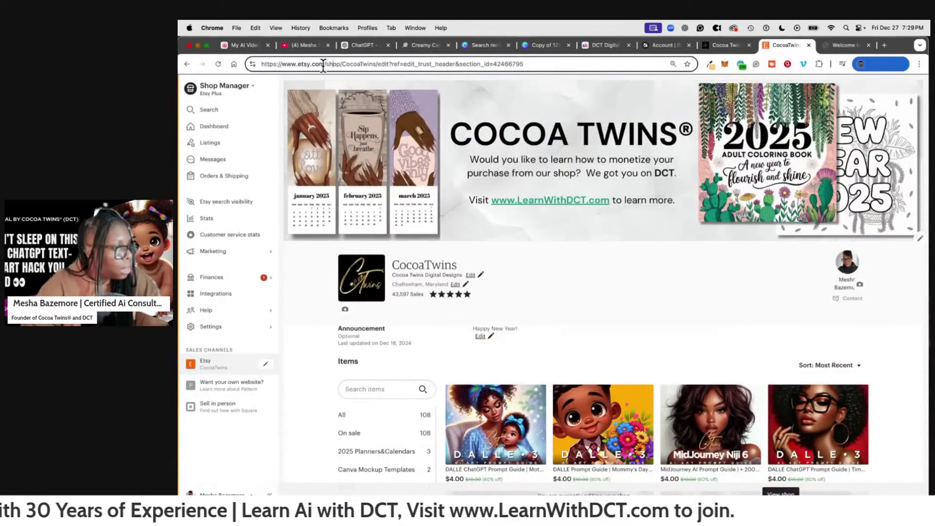
pyautogui.moveTo(325, 64); pyautogui.dragTo(664, 53)
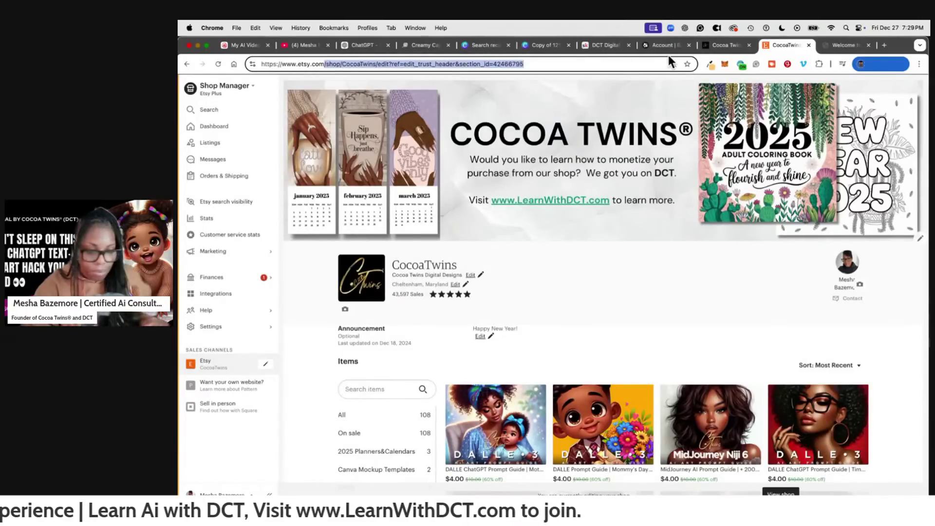
pyautogui.press('BackSpace')
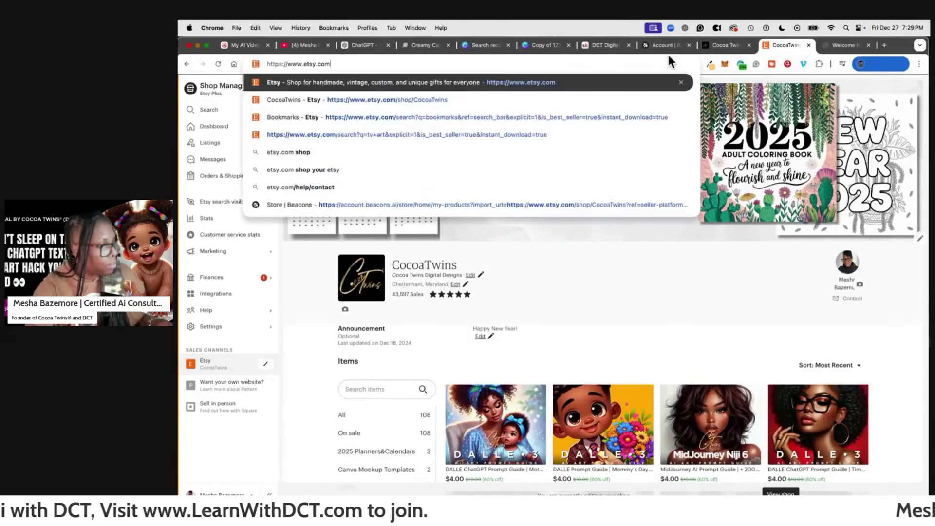
pyautogui.press('Return')
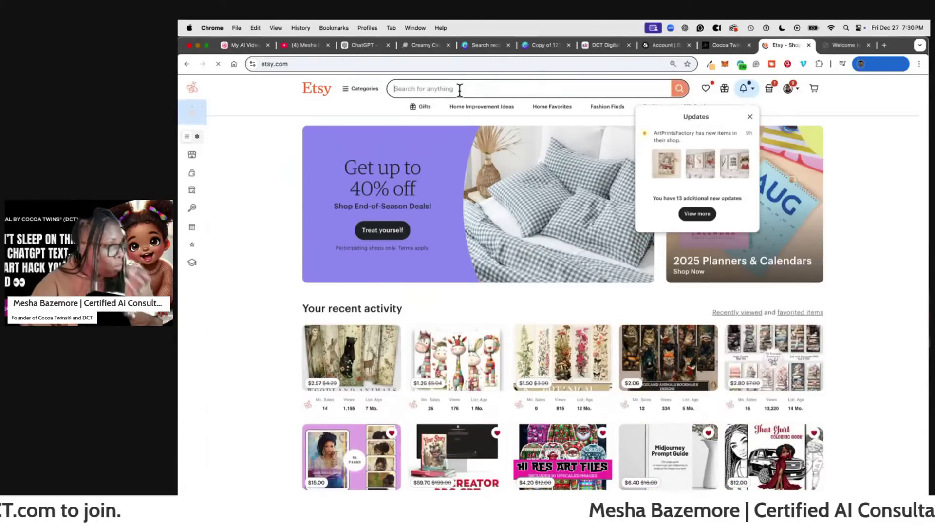
# - Search Etsy for "recipe book"
pyautogui.click(482, 89)
pyautogui.write('rec')
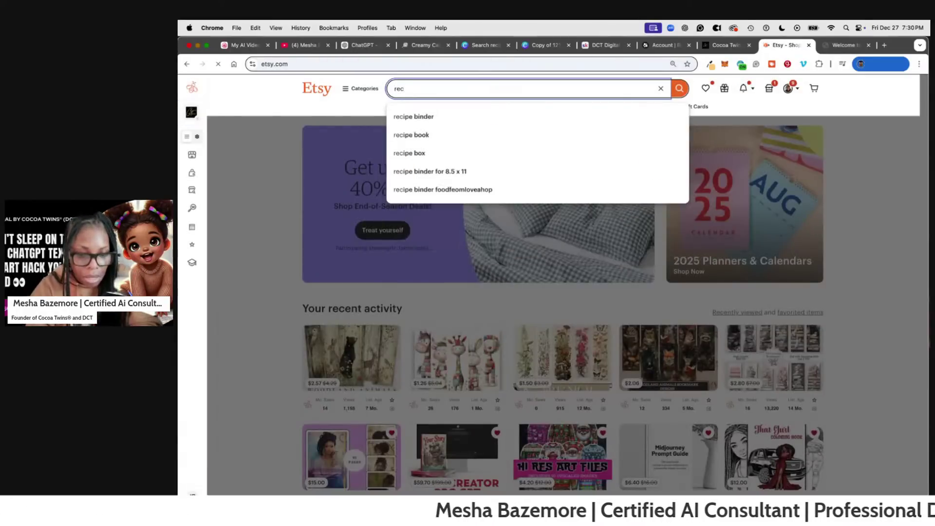
pyautogui.write('ipe book')
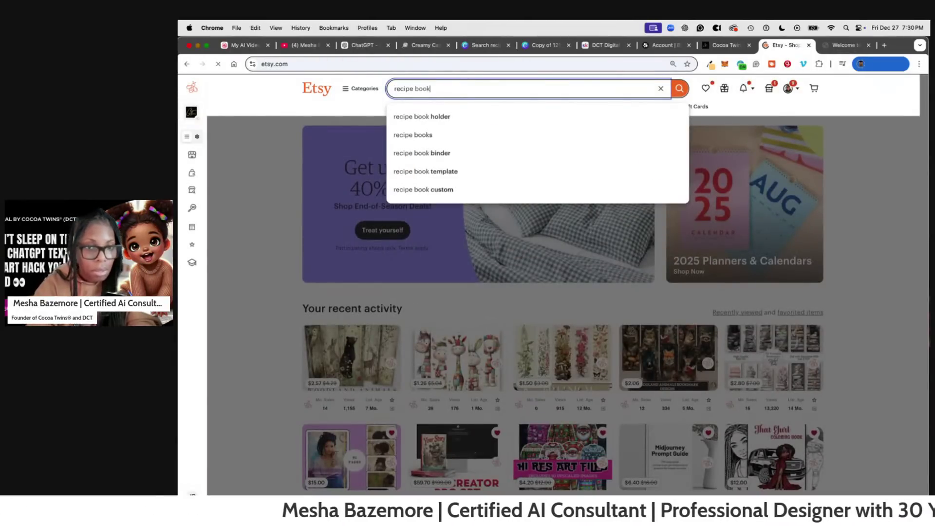
pyautogui.press('Return')
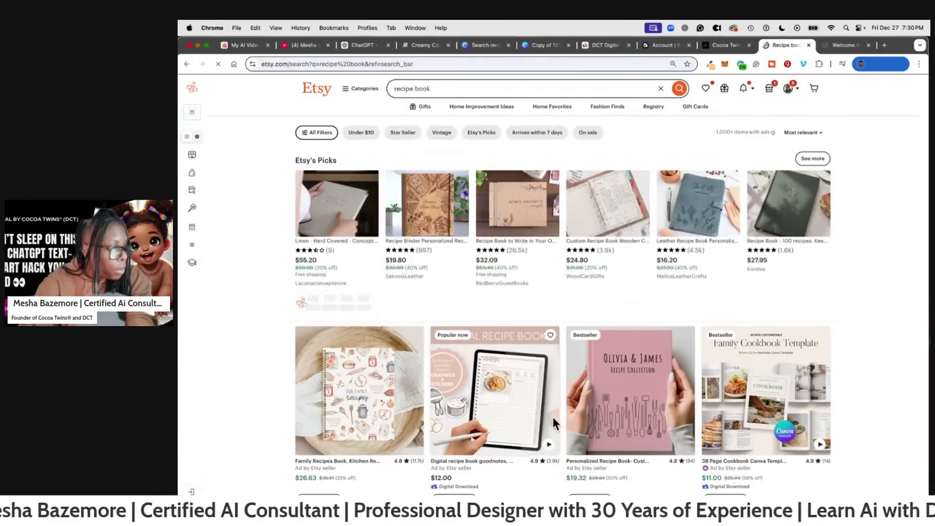
# - Filter the recipe book results to the Digital downloads item format and Star Seller listings
pyautogui.click(346, 92)
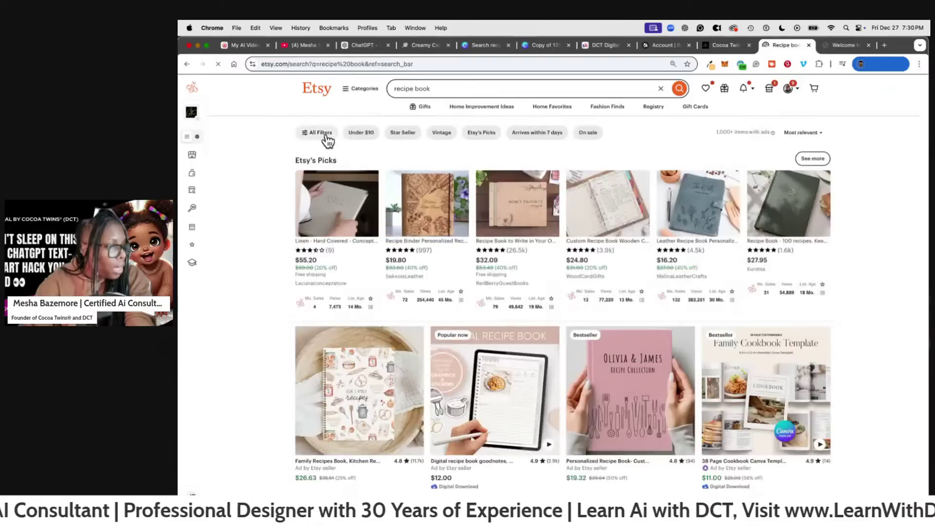
pyautogui.click(321, 132)
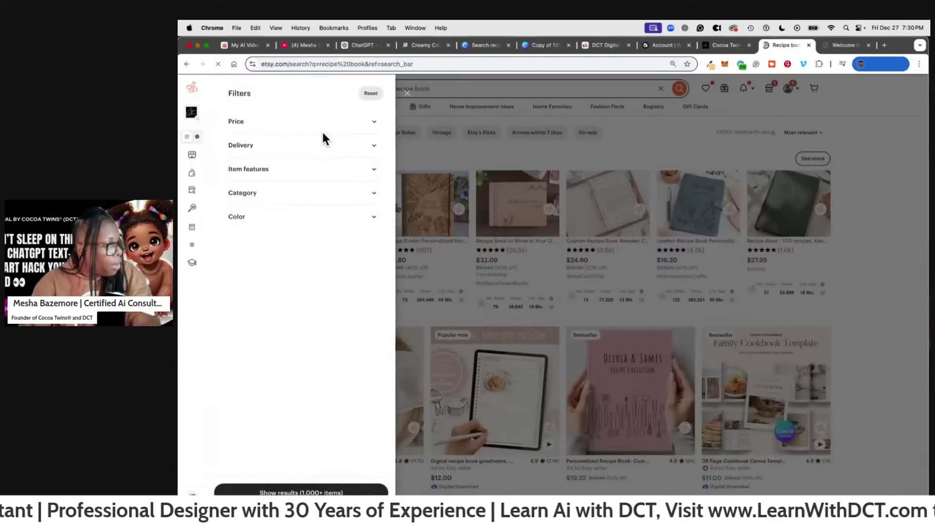
pyautogui.click(271, 169)
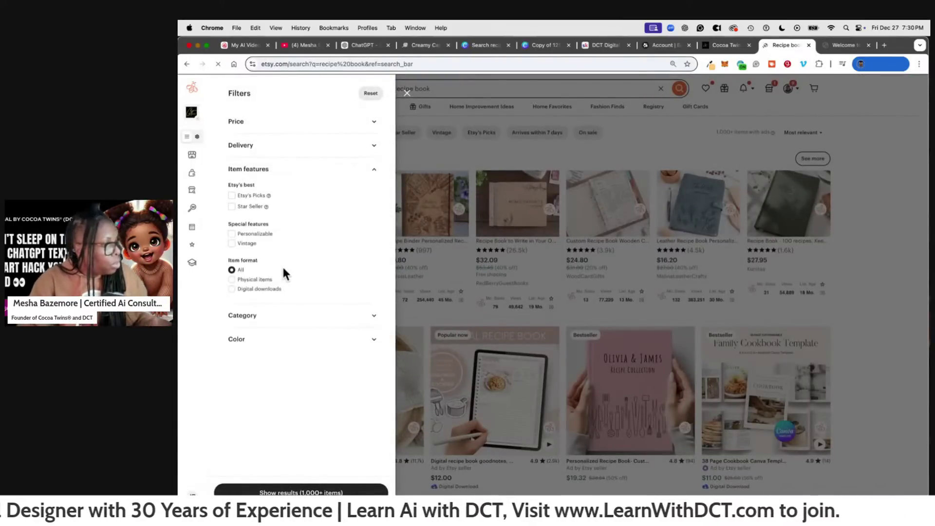
pyautogui.click(232, 289)
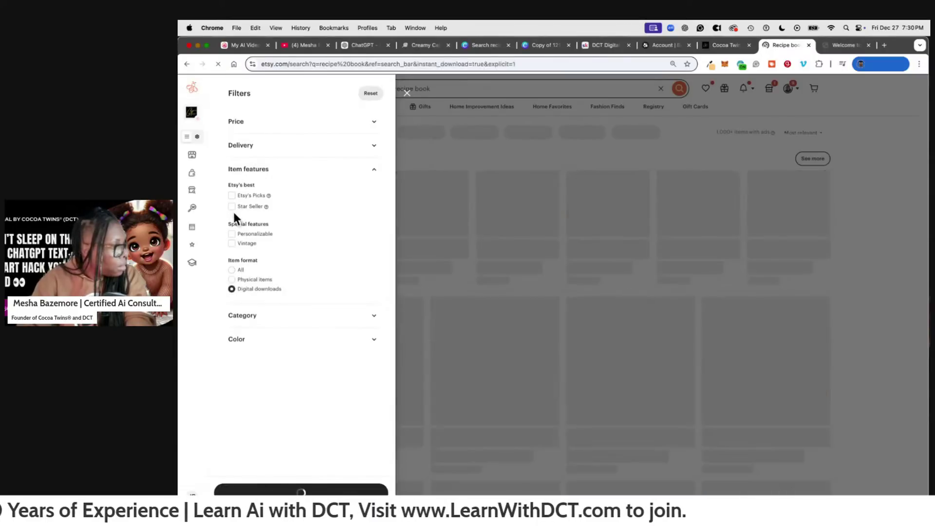
pyautogui.click(232, 206)
pyautogui.click(340, 489)
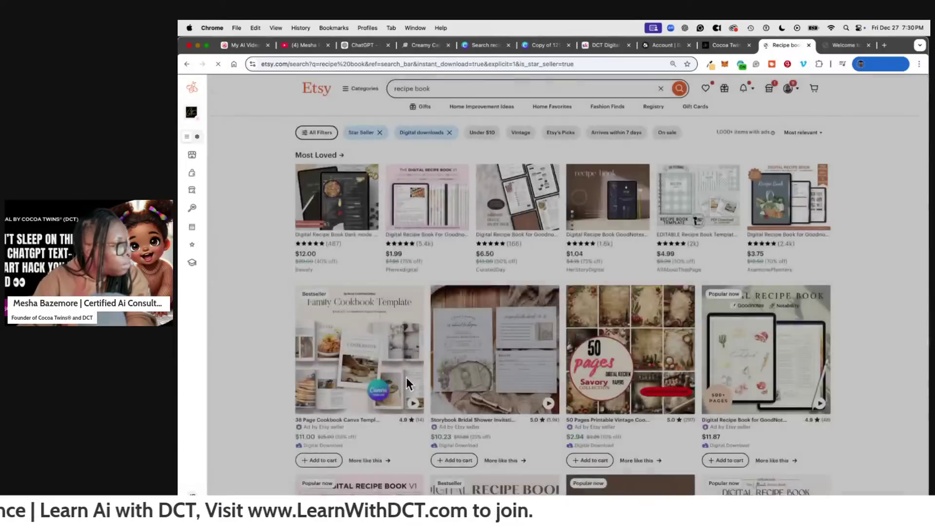
# - Change "is_star_seller" to "is_best_seller" in the search results' web address and load the edited page
pyautogui.click(540, 64)
pyautogui.click(539, 64)
pyautogui.moveTo(564, 64); pyautogui.dragTo(574, 64)
pyautogui.write('best')
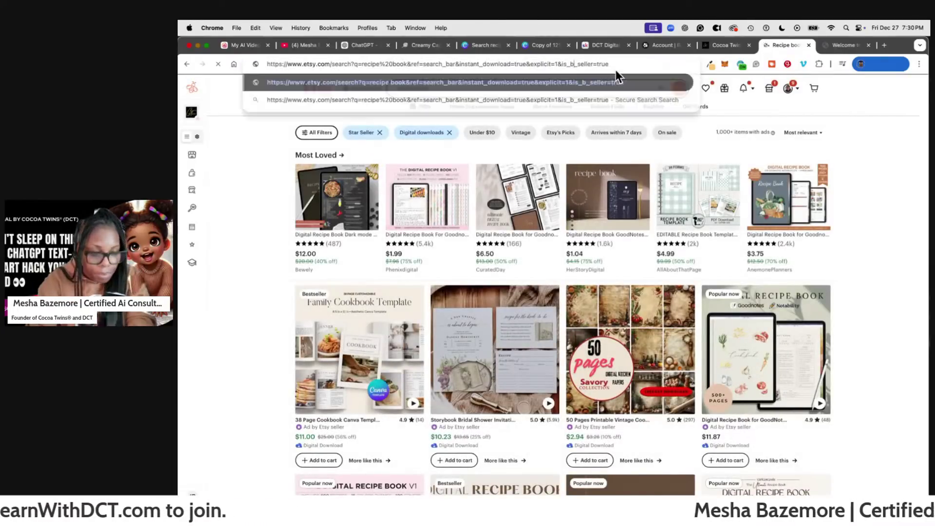
pyautogui.press('Return')
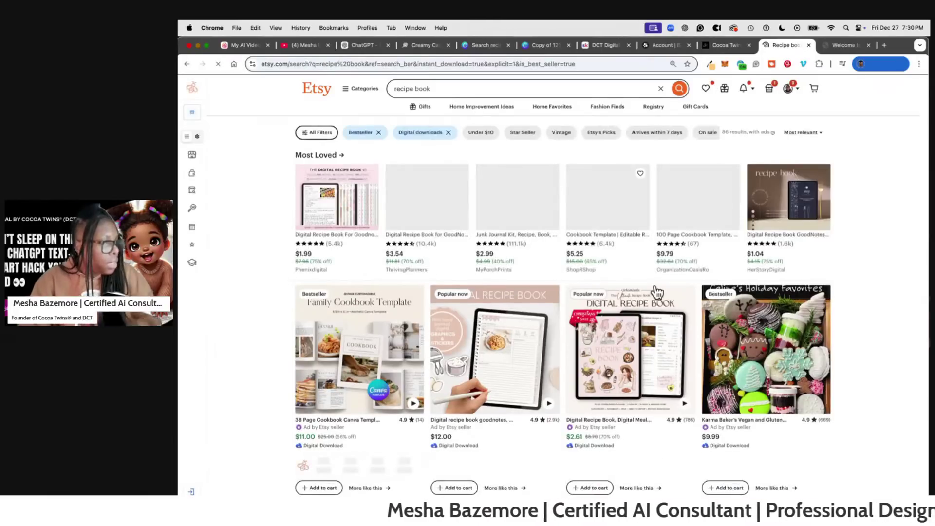
# - Browse the bestselling digital recipe book listings and return to the start of the results
pyautogui.scroll(-2, 517, 344)
pyautogui.scroll(-8, 518, 344)
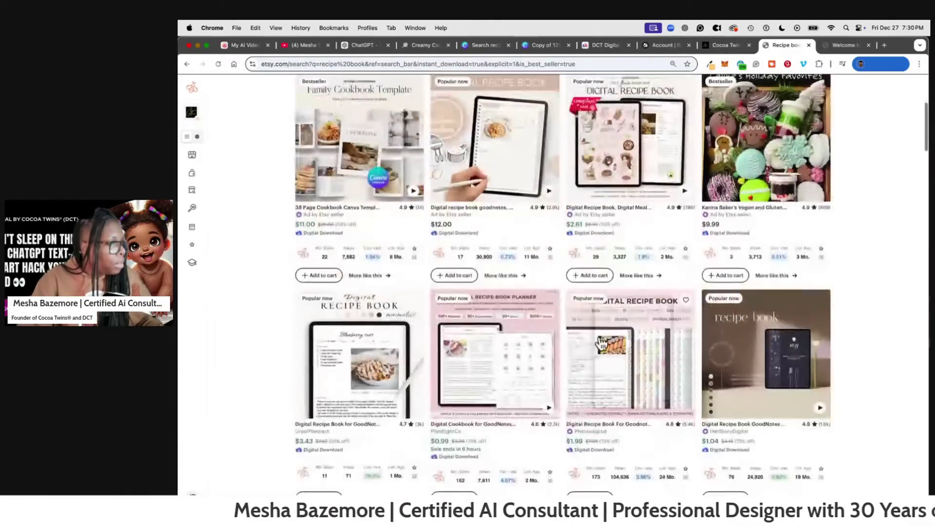
pyautogui.scroll(-19, 694, 343)
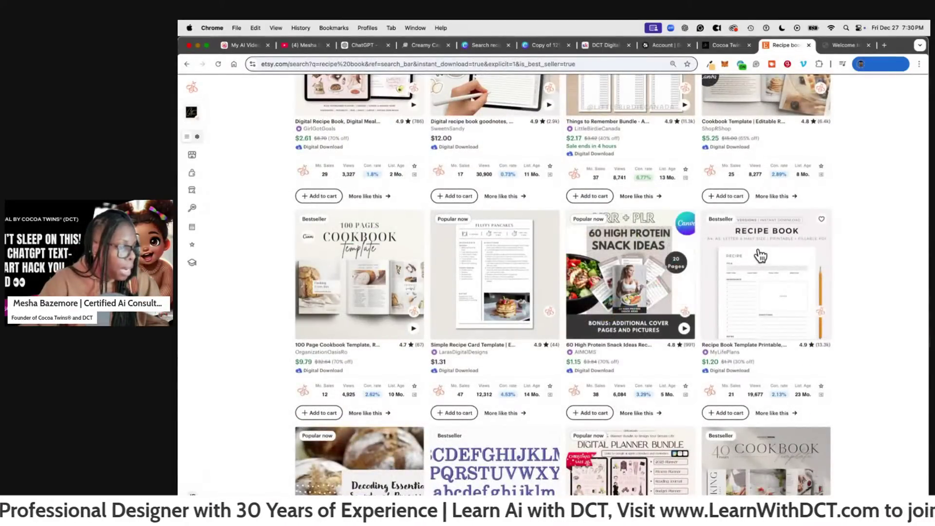
pyautogui.scroll(5, 755, 255)
pyautogui.scroll(10, 538, 216)
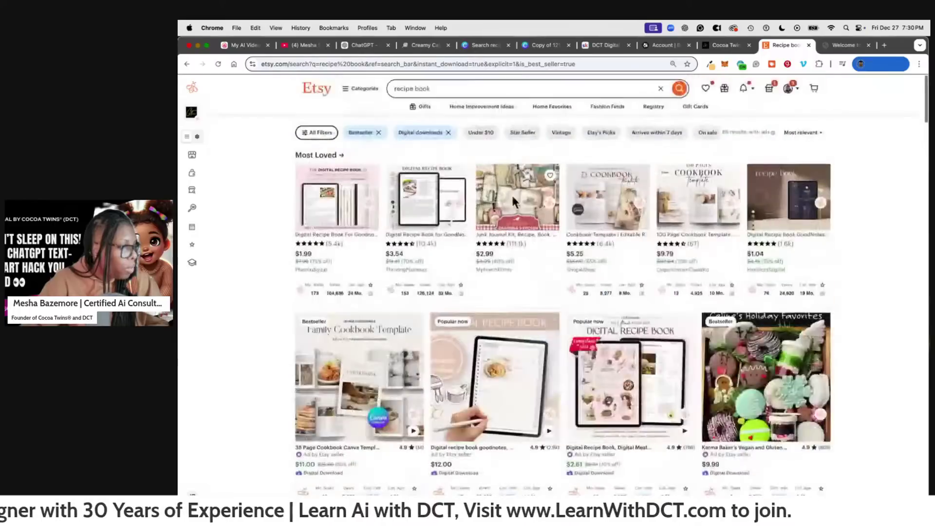
# - Open EverBee's Product Analytics for the recipe book results and sort the listings by monthly revenue, highest first
pyautogui.moveTo(208, 179)
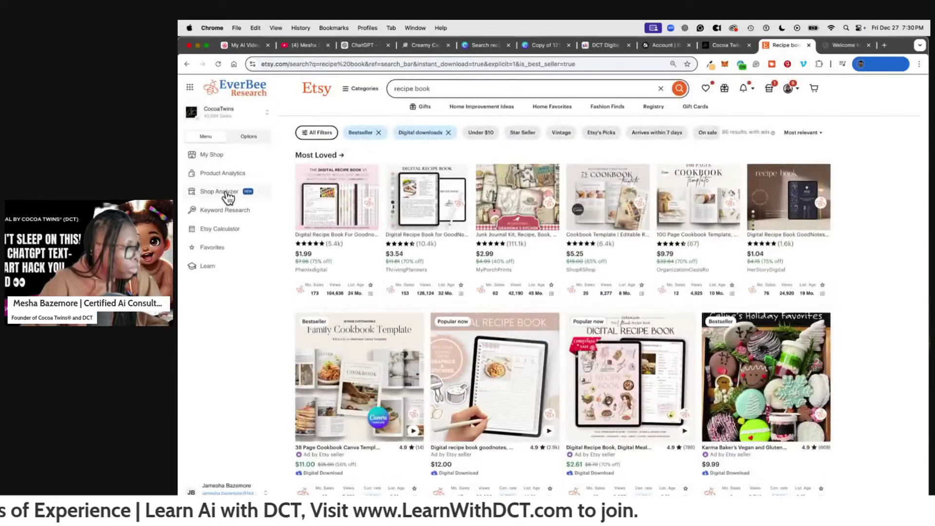
pyautogui.moveTo(225, 198); pyautogui.dragTo(271, 160)
pyautogui.click(231, 180)
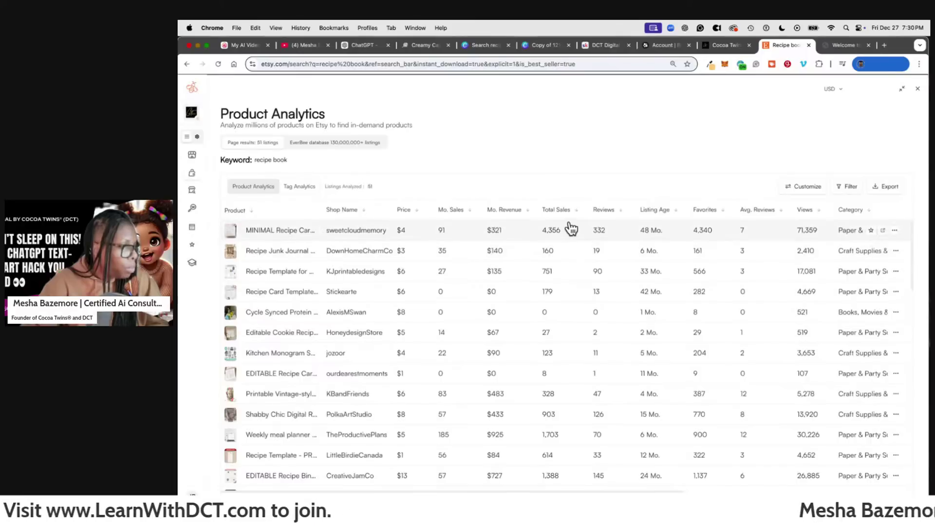
pyautogui.click(527, 211)
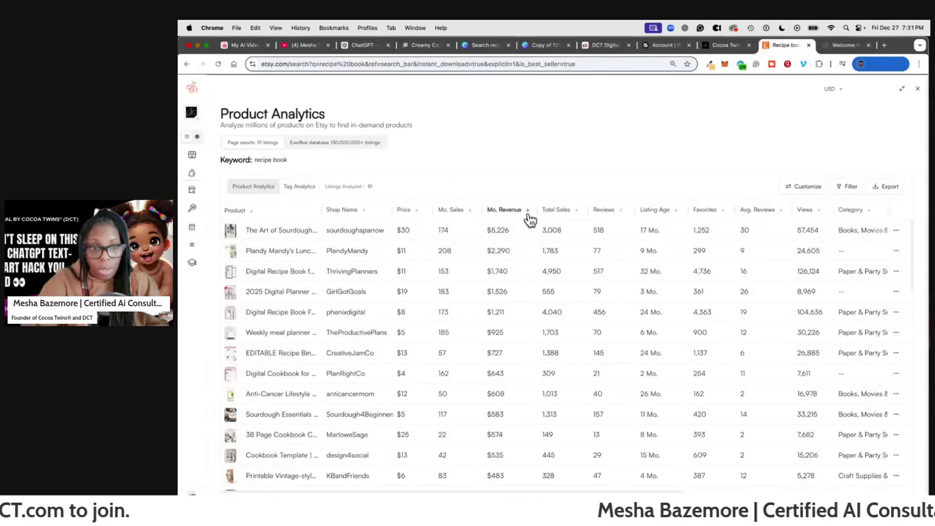
# - Close the Etsy page and switch to the Canva PLR Prompt Guide Template design
pyautogui.click(809, 45)
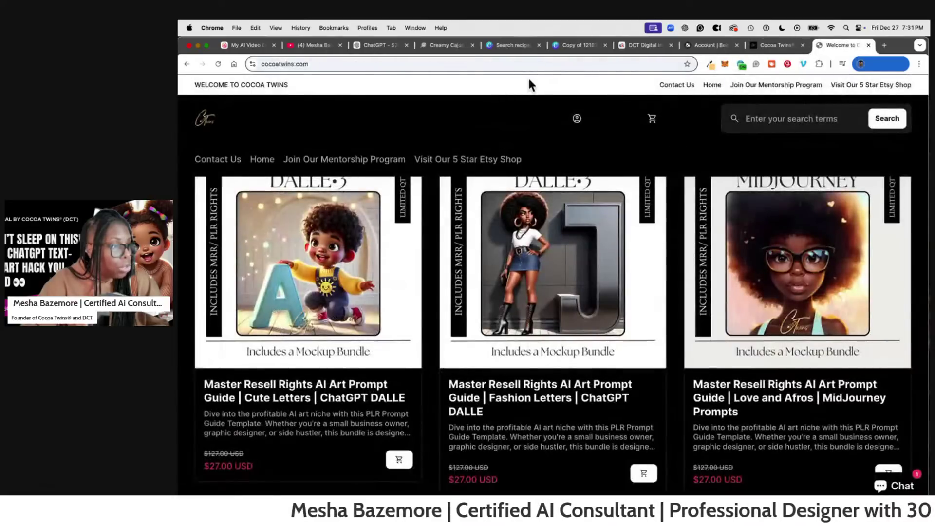
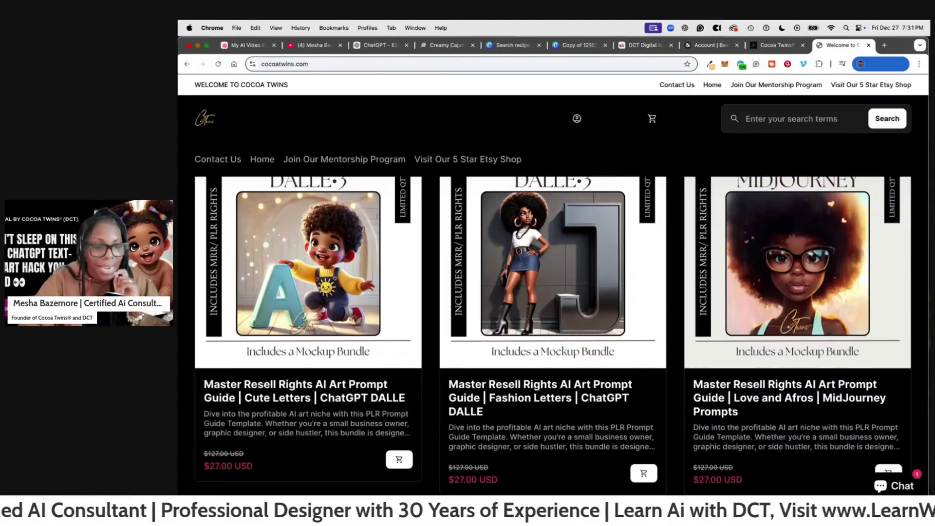
pyautogui.click(370, 46)
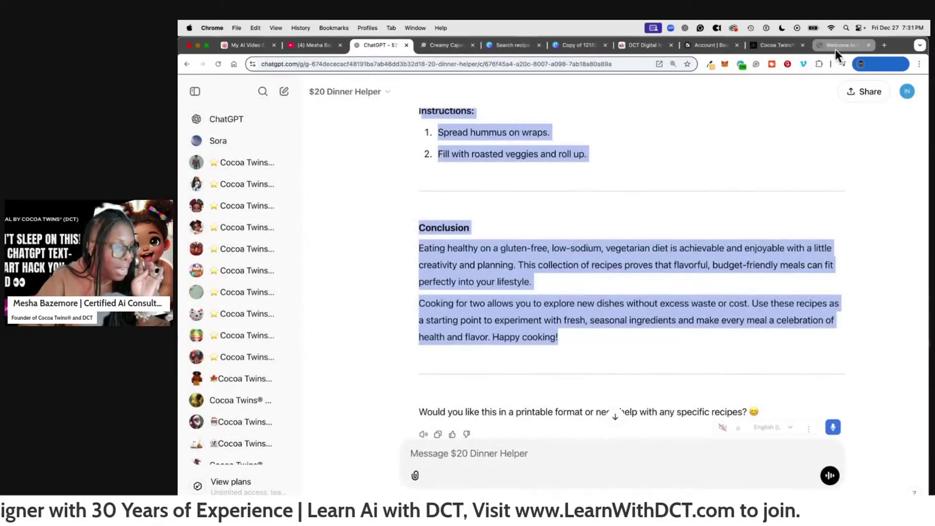
pyautogui.click(572, 47)
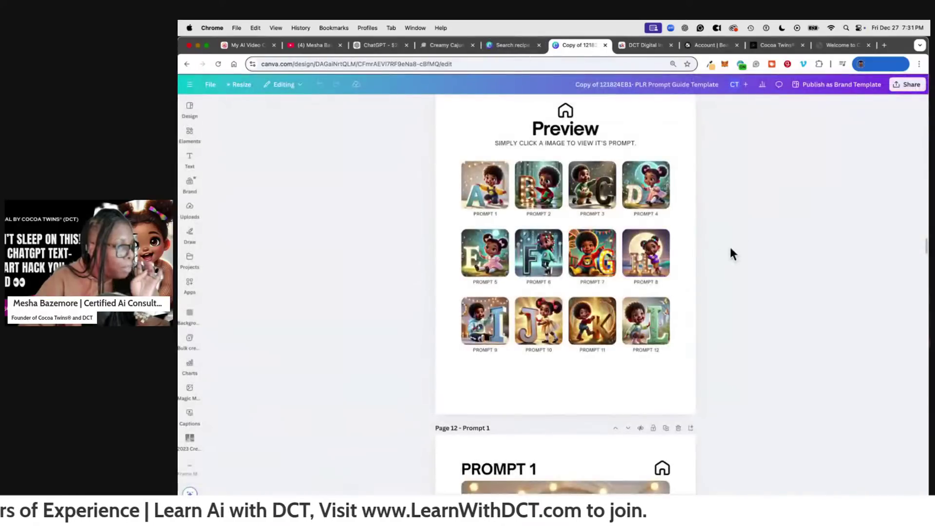
# - Copy the full prompt text beneath the letter E girl image, on the page just before Prompt 6
pyautogui.scroll(-6, 730, 251)
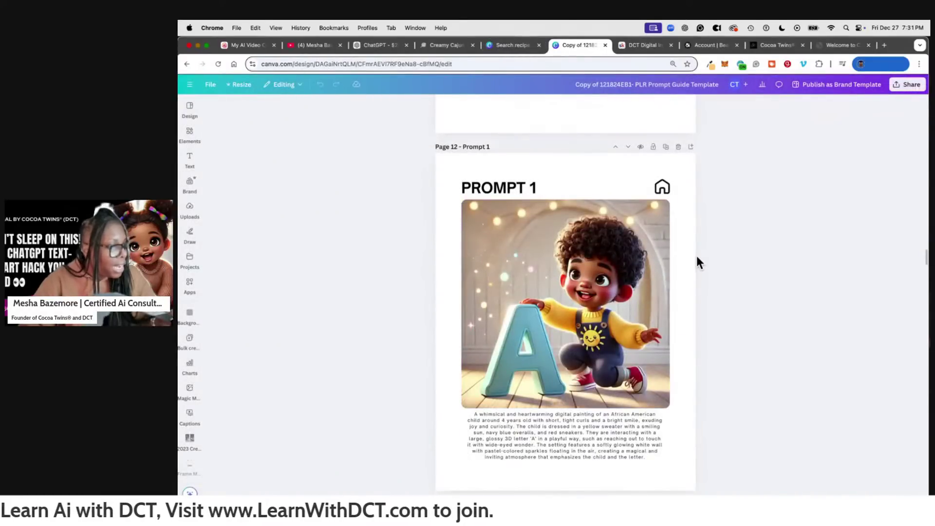
pyautogui.scroll(-15, 696, 255)
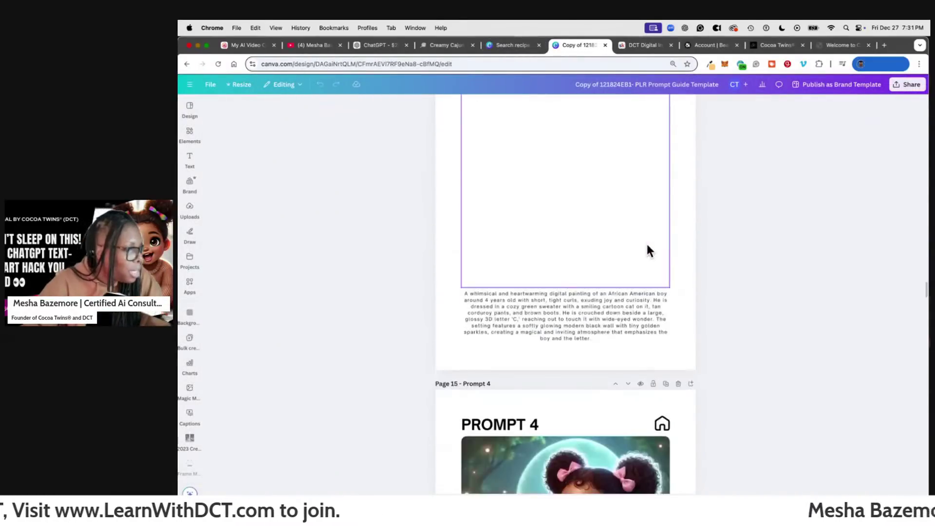
pyautogui.scroll(-10, 649, 250)
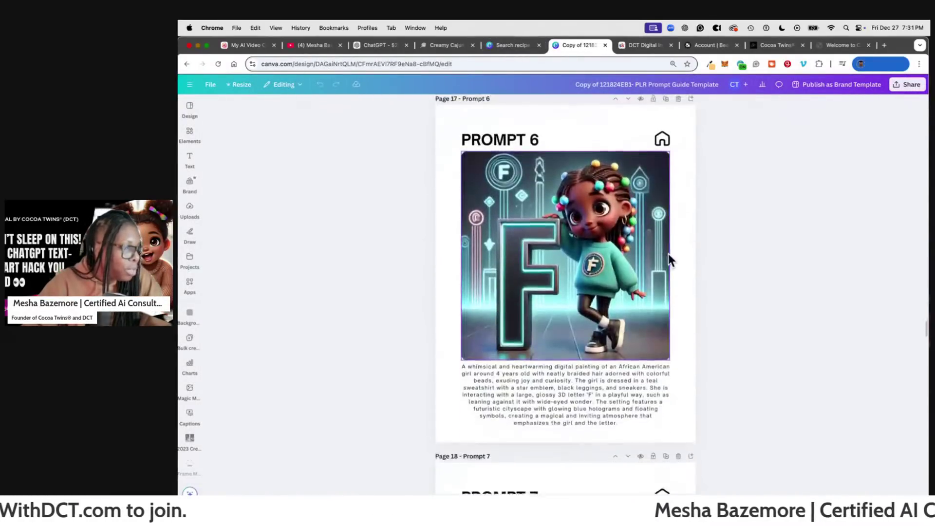
pyautogui.scroll(7, 668, 254)
pyautogui.scroll(-1, 676, 253)
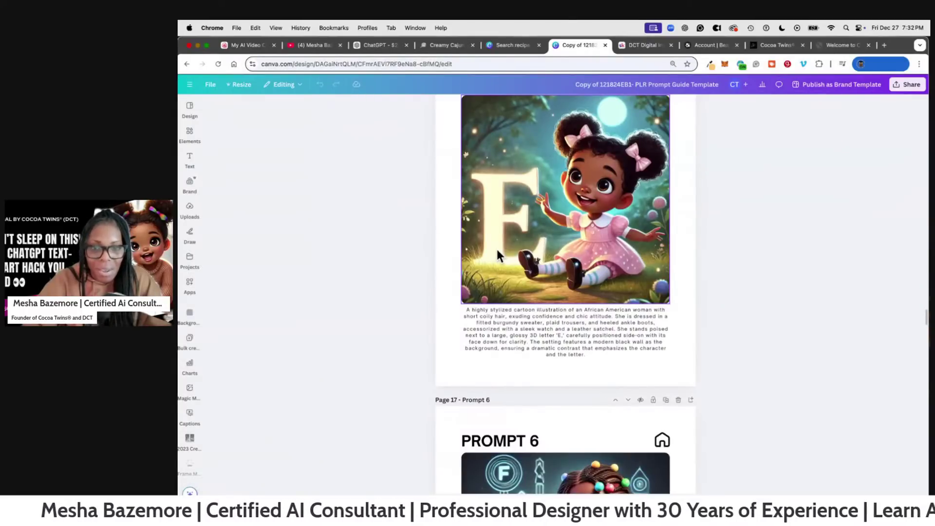
pyautogui.click(481, 326)
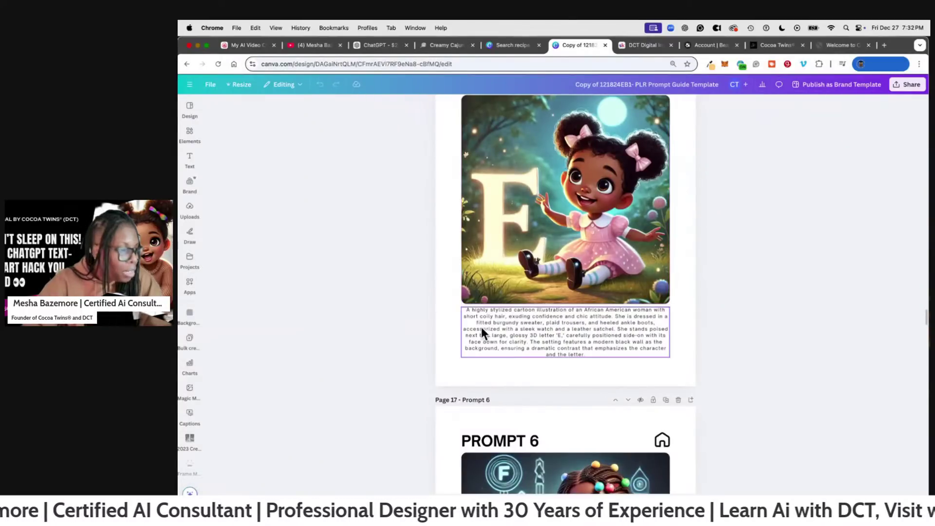
pyautogui.moveTo(467, 307); pyautogui.dragTo(609, 355)
pyautogui.rightClick(539, 316)
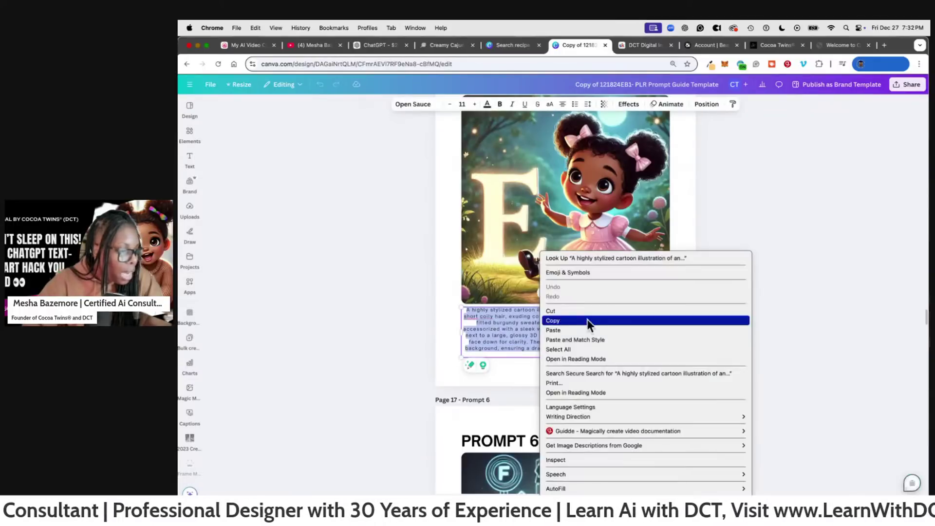
pyautogui.click(578, 320)
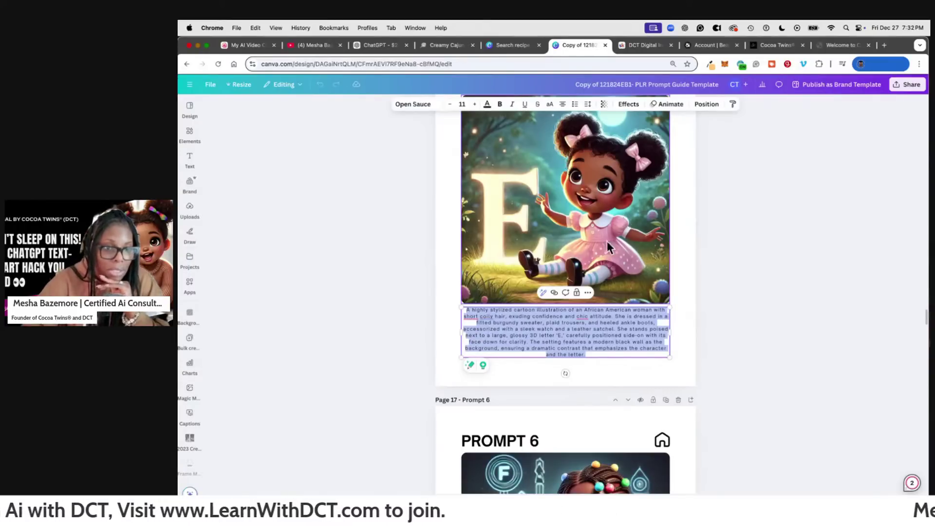
# - Look through the template's opening pages: thank-you page, terms of use, editing instructions, cover and preview
pyautogui.scroll(20, 607, 241)
pyautogui.scroll(20, 594, 224)
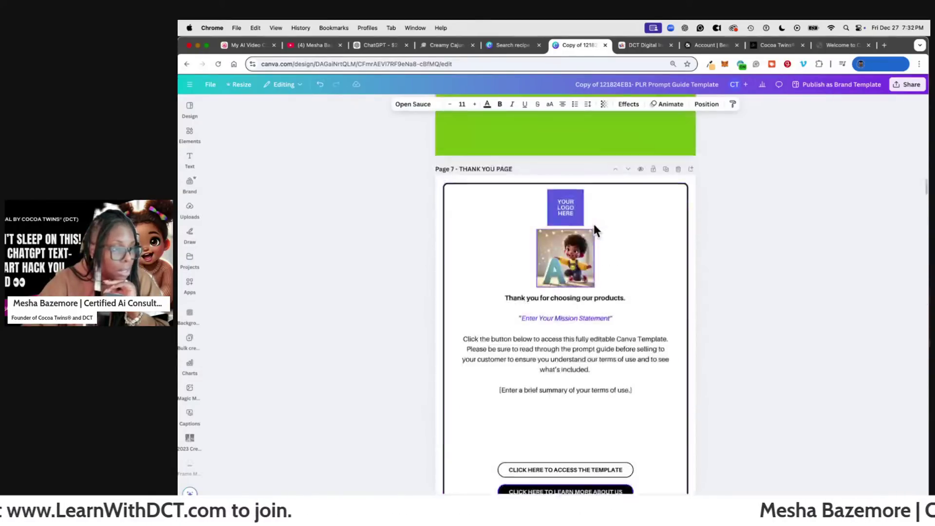
pyautogui.scroll(-10, 629, 238)
pyautogui.scroll(3, 620, 240)
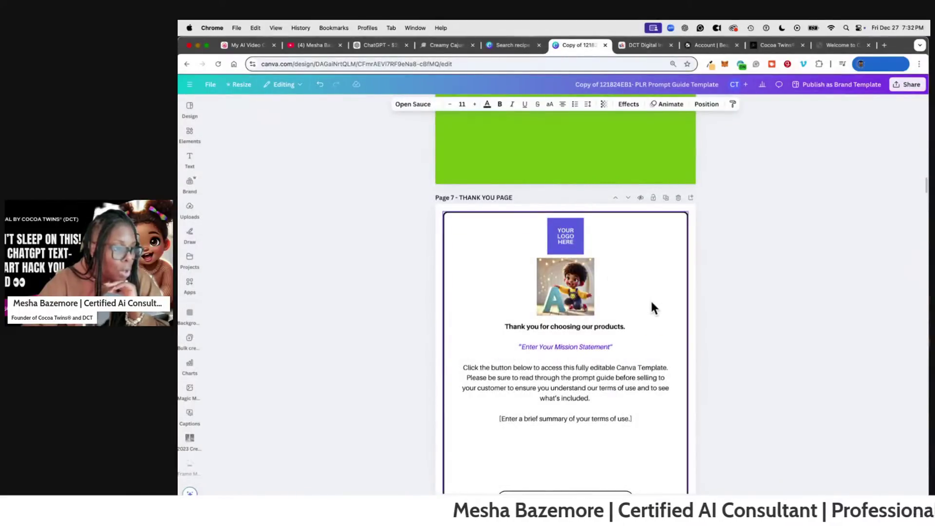
pyautogui.scroll(-2, 652, 303)
pyautogui.scroll(-8, 655, 280)
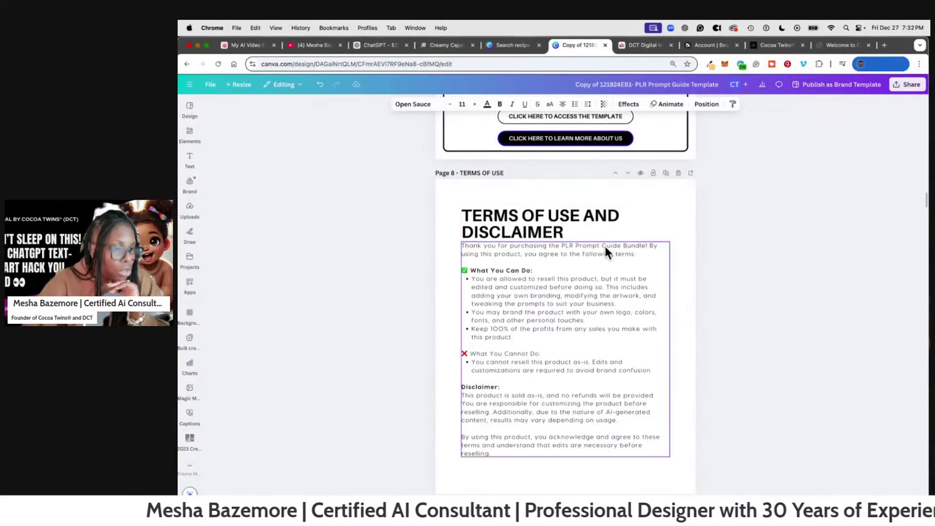
pyautogui.scroll(-10, 606, 246)
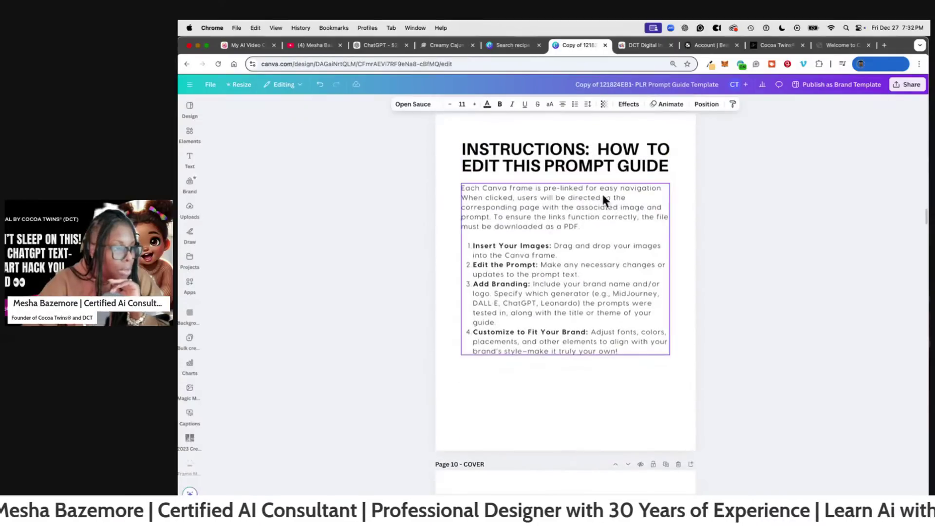
pyautogui.scroll(-10, 604, 198)
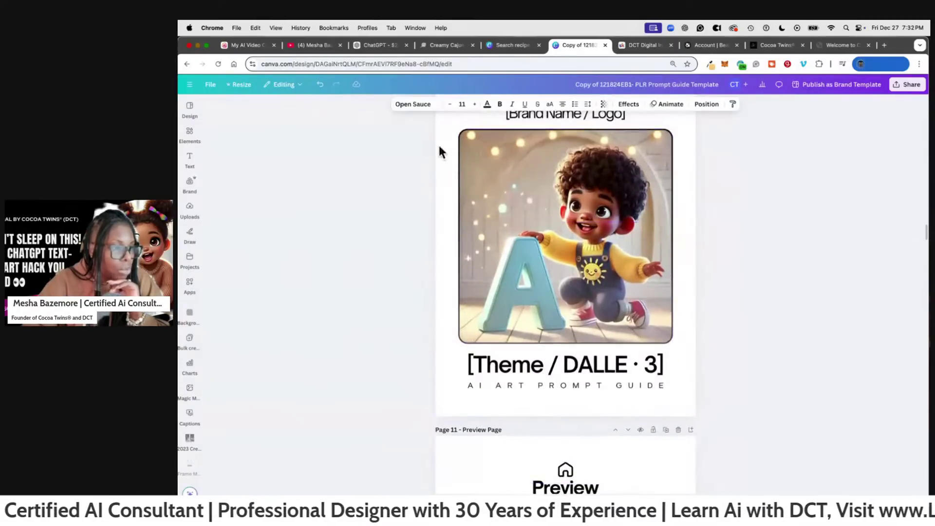
pyautogui.scroll(-5, 705, 244)
# - Browse the individual prompt pages and the sample art and prompts pages to compare the children's alphabet images
pyautogui.scroll(-20, 585, 244)
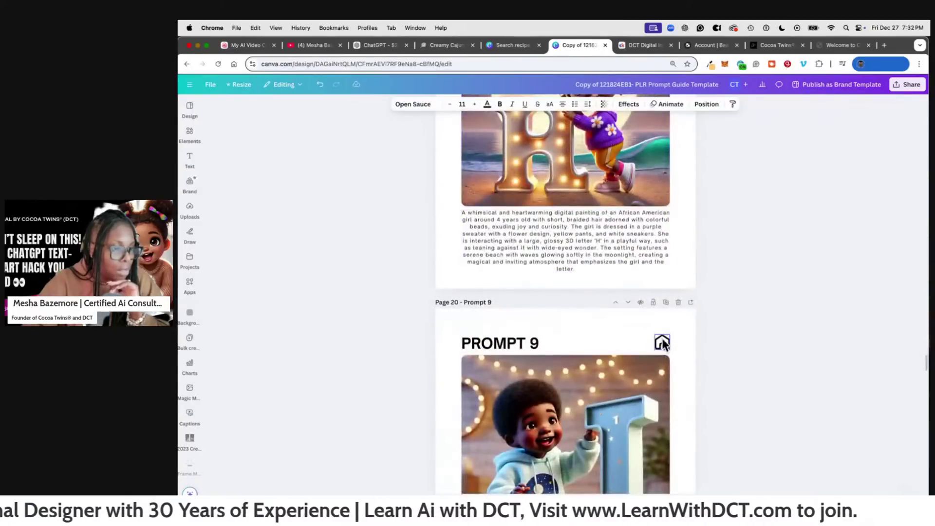
pyautogui.scroll(-3, 665, 341)
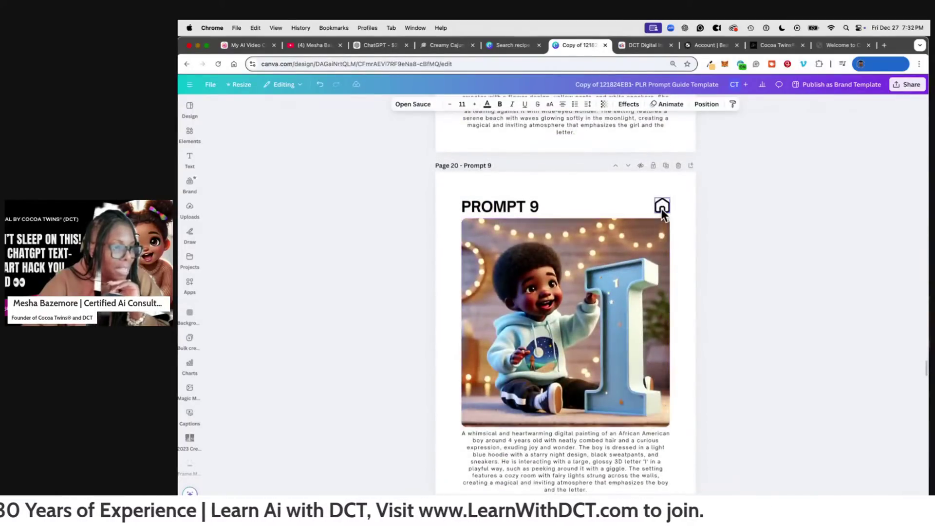
pyautogui.scroll(-20, 653, 243)
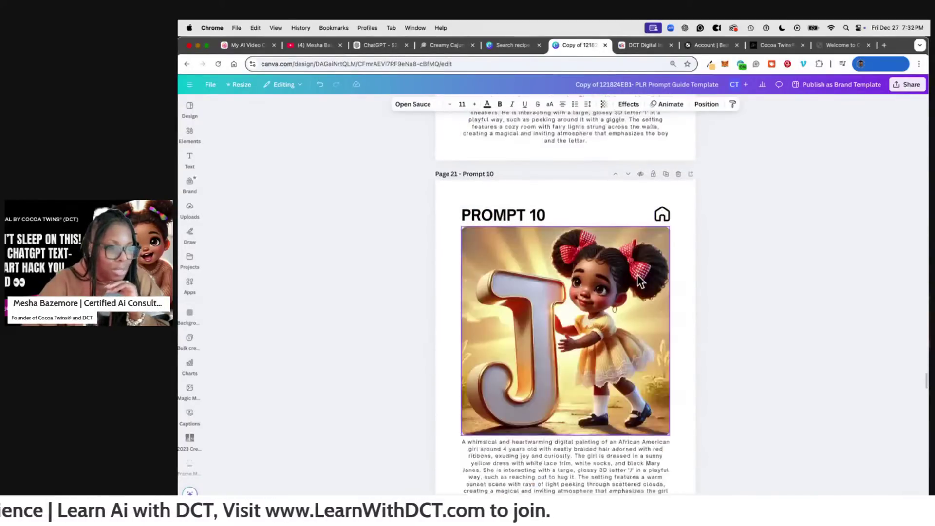
pyautogui.scroll(-20, 639, 285)
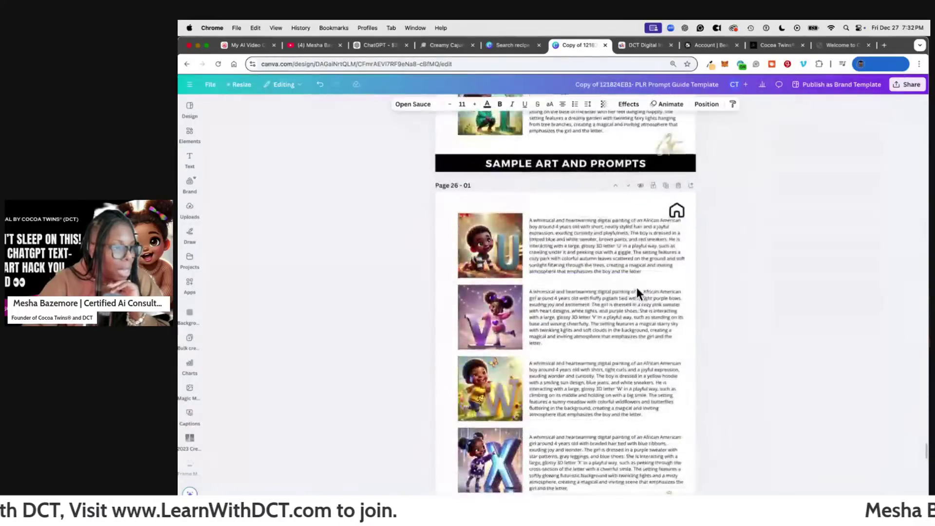
pyautogui.scroll(20, 578, 312)
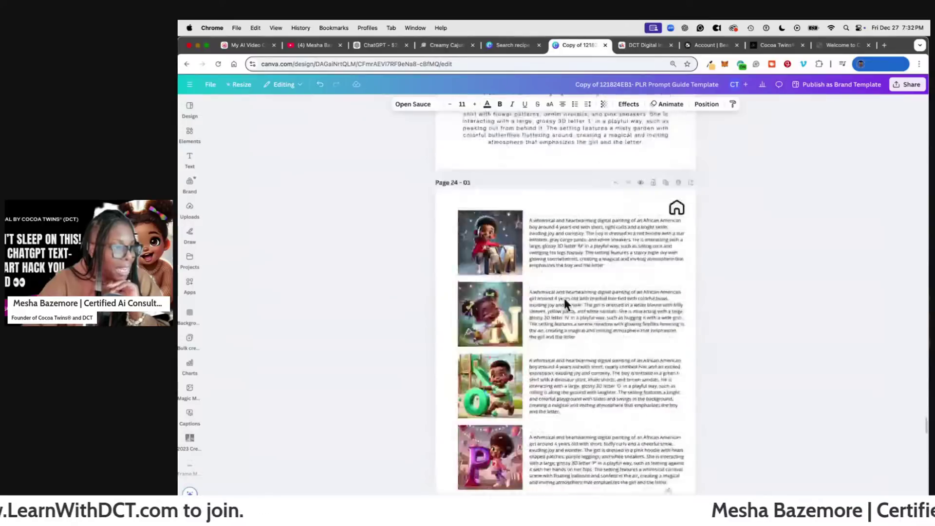
pyautogui.scroll(20, 595, 306)
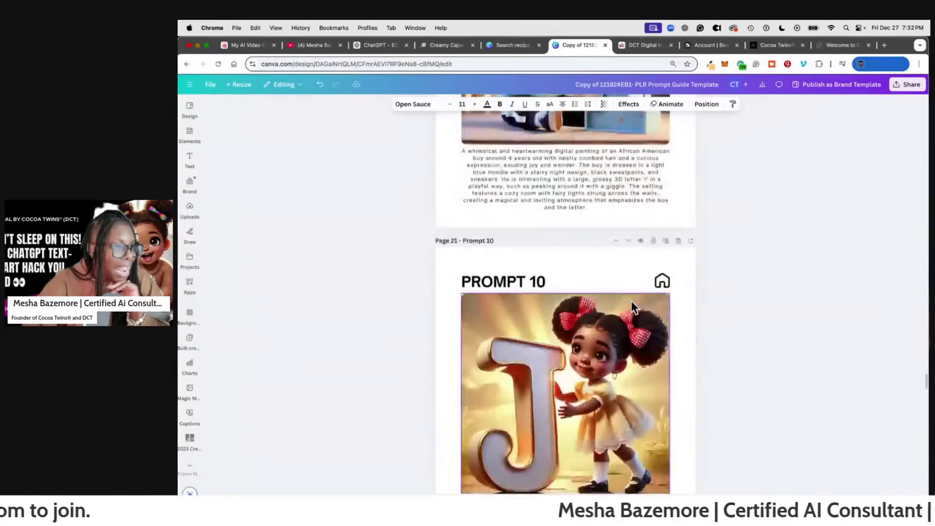
pyautogui.scroll(20, 623, 303)
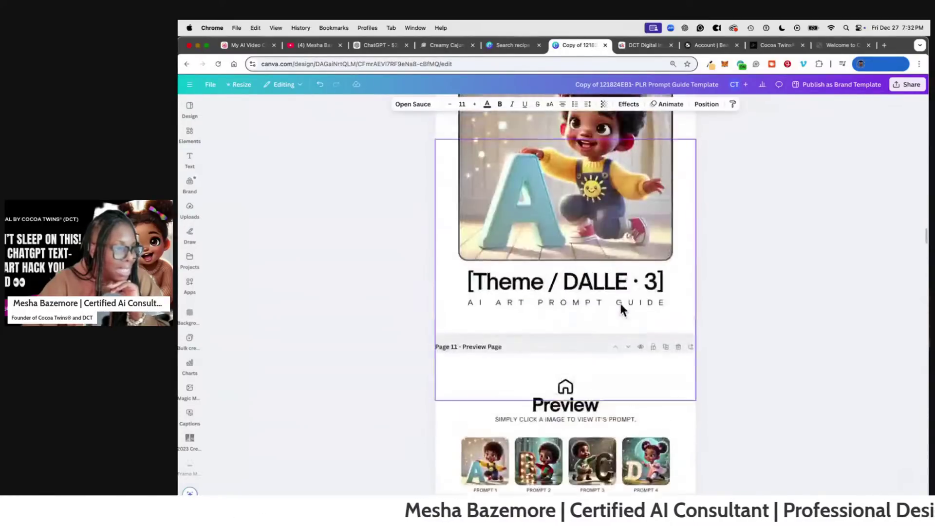
# - Find the Prompt 8 page with the letter H beach image and copy its full prompt text
pyautogui.scroll(-20, 634, 312)
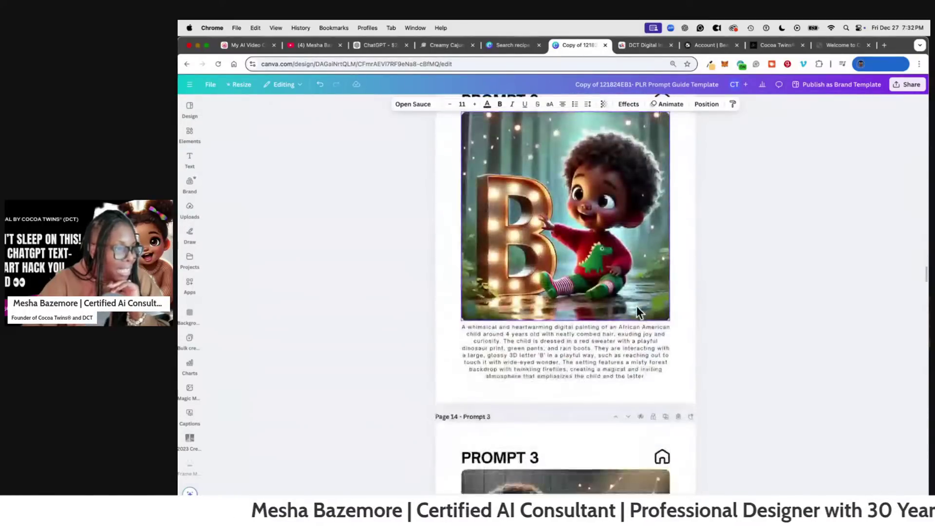
pyautogui.scroll(20, 634, 305)
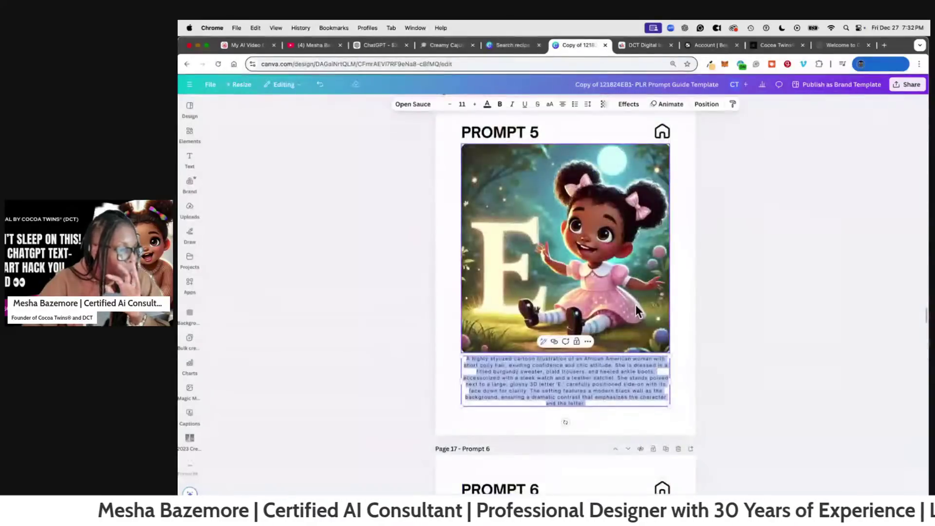
pyautogui.scroll(-5, 635, 305)
pyautogui.scroll(-5, 635, 305)
pyautogui.scroll(10, 635, 305)
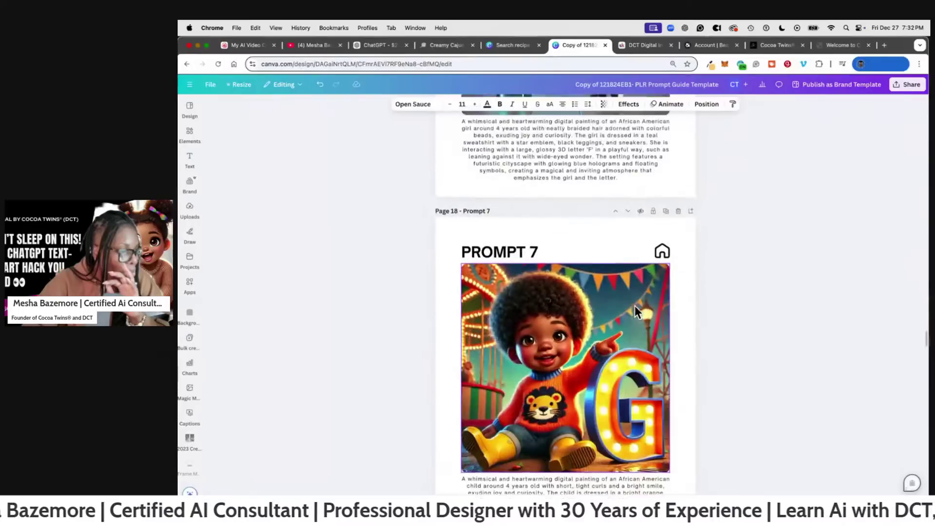
pyautogui.scroll(6, 635, 302)
pyautogui.scroll(-20, 637, 303)
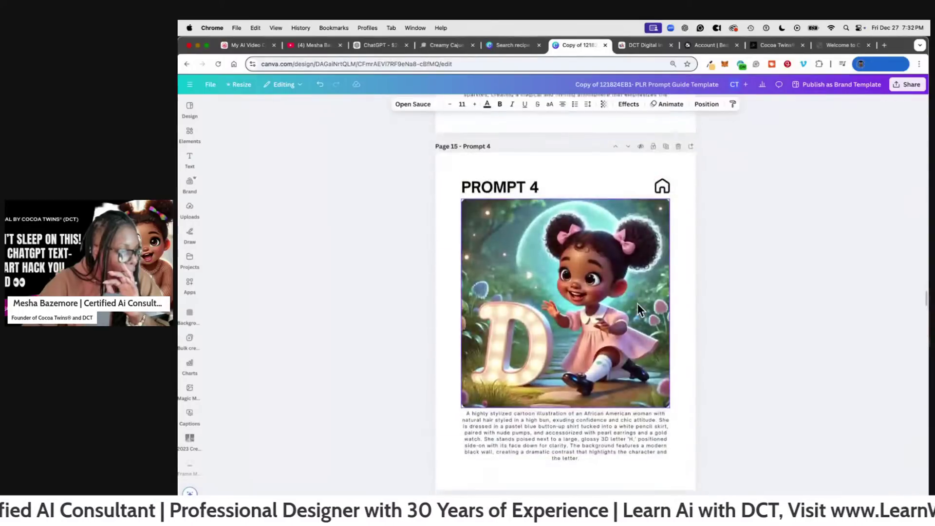
pyautogui.scroll(-6, 636, 303)
pyautogui.scroll(4, 636, 303)
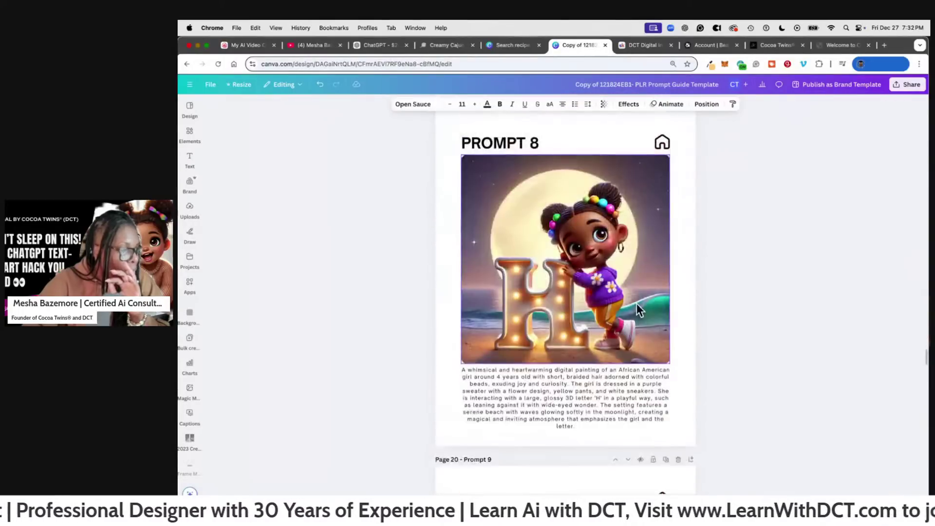
pyautogui.rightClick(565, 381)
pyautogui.click(625, 348)
pyautogui.rightClick(589, 385)
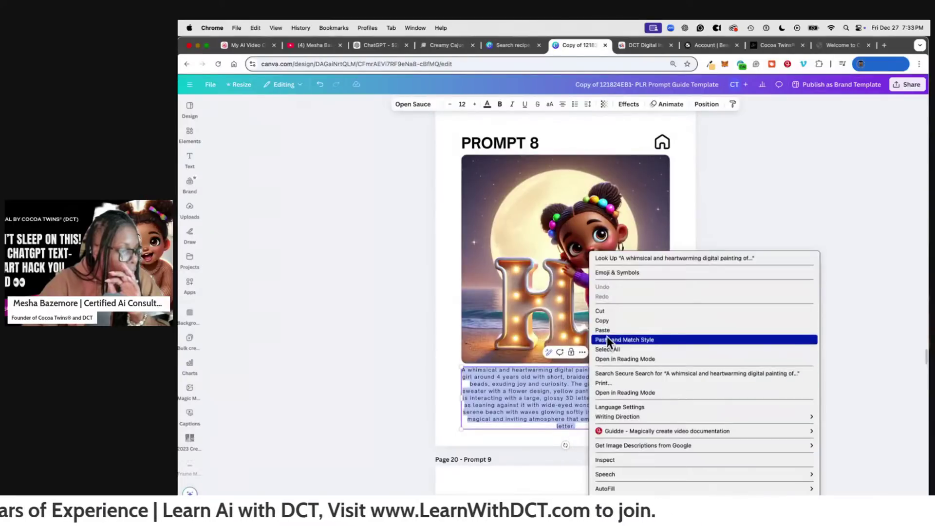
pyautogui.click(607, 323)
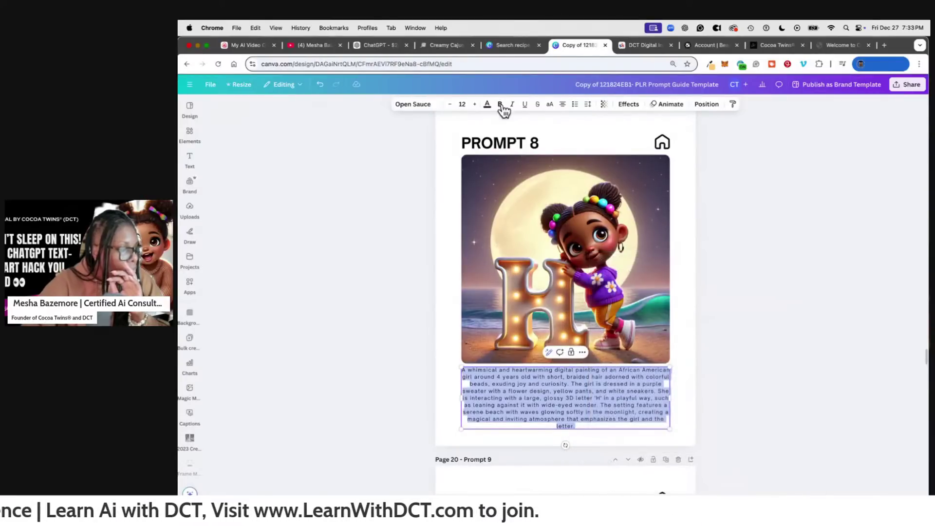
# - Switch to ChatGPT and open the DALL·E GPT from the list of custom GPTs
pyautogui.click(373, 46)
pyautogui.click(284, 92)
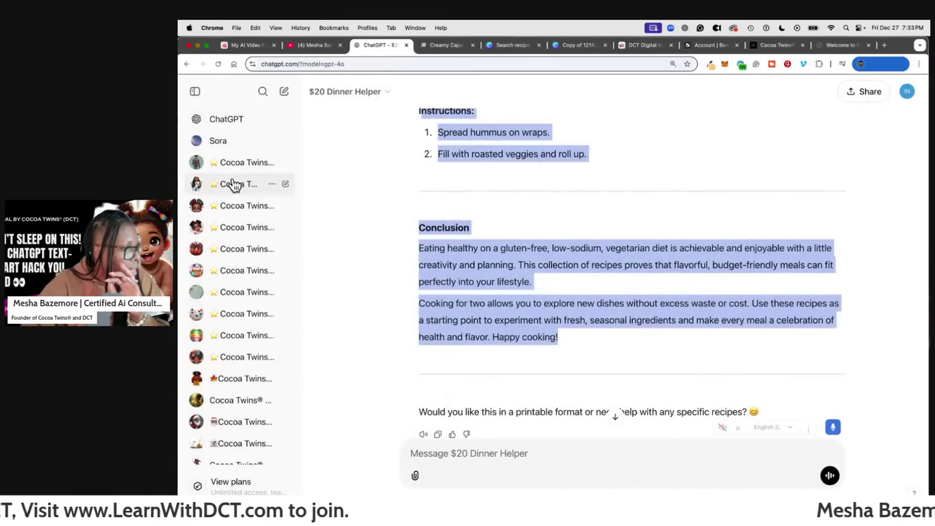
pyautogui.scroll(-5, 229, 219)
pyautogui.scroll(-10, 230, 229)
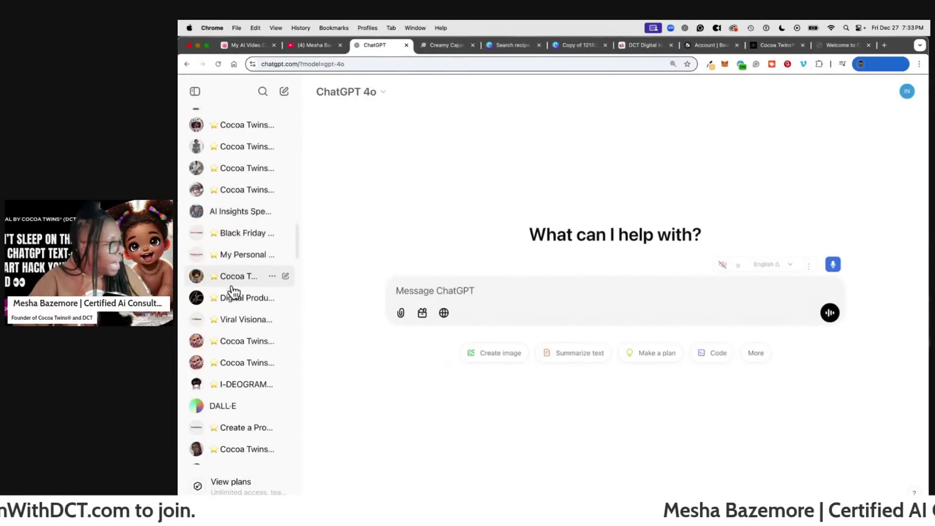
pyautogui.click(217, 198)
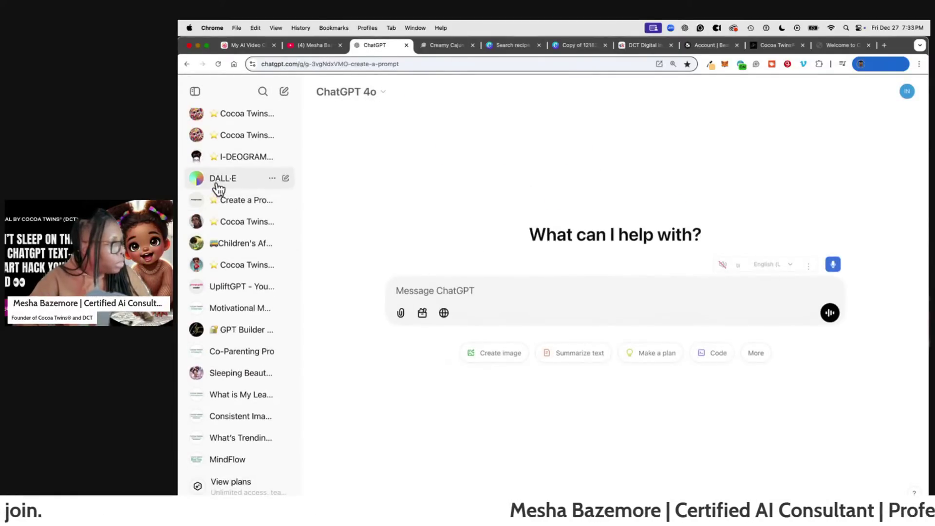
pyautogui.scroll(-3, 246, 311)
pyautogui.click(247, 335)
pyautogui.scroll(-5, 244, 336)
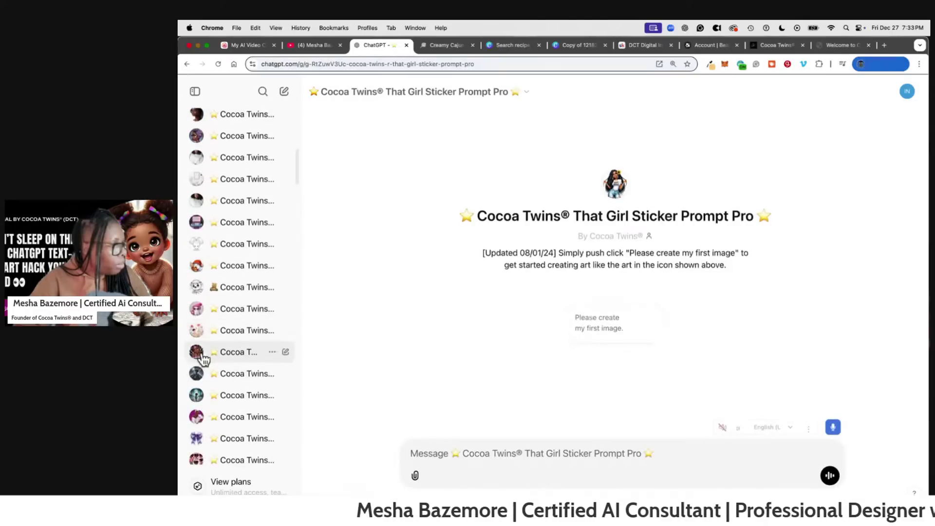
pyautogui.scroll(-5, 209, 357)
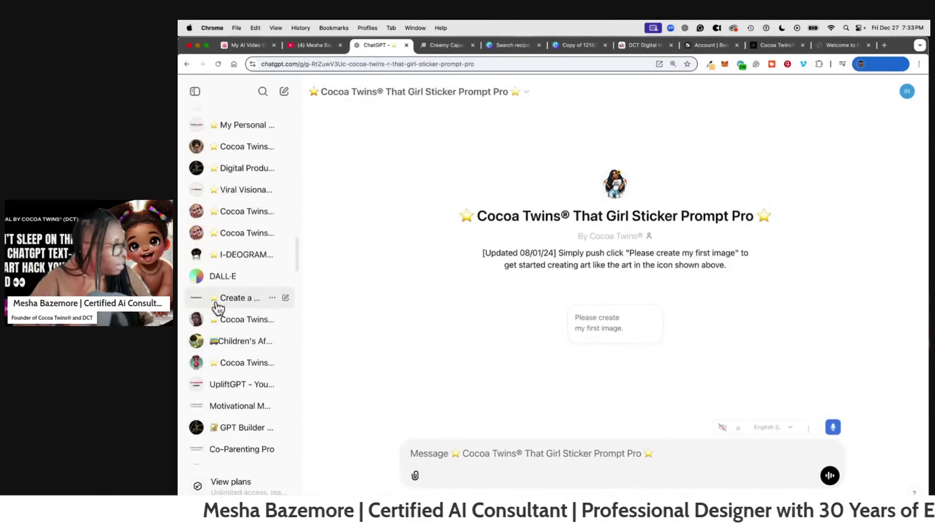
pyautogui.click(229, 211)
# - Paste the copied letter H prompt into the DALL·E chat and submit it to generate images
pyautogui.click(455, 448)
pyautogui.rightClick(456, 449)
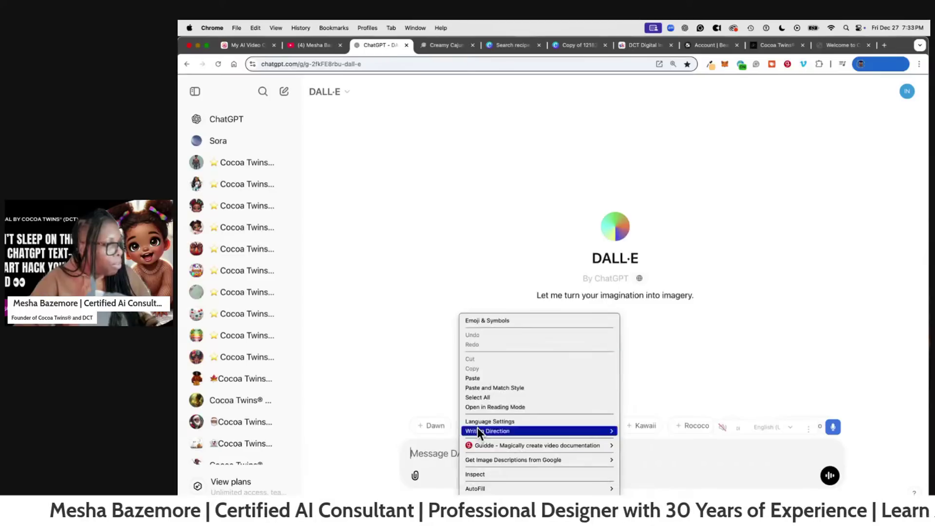
pyautogui.click(489, 379)
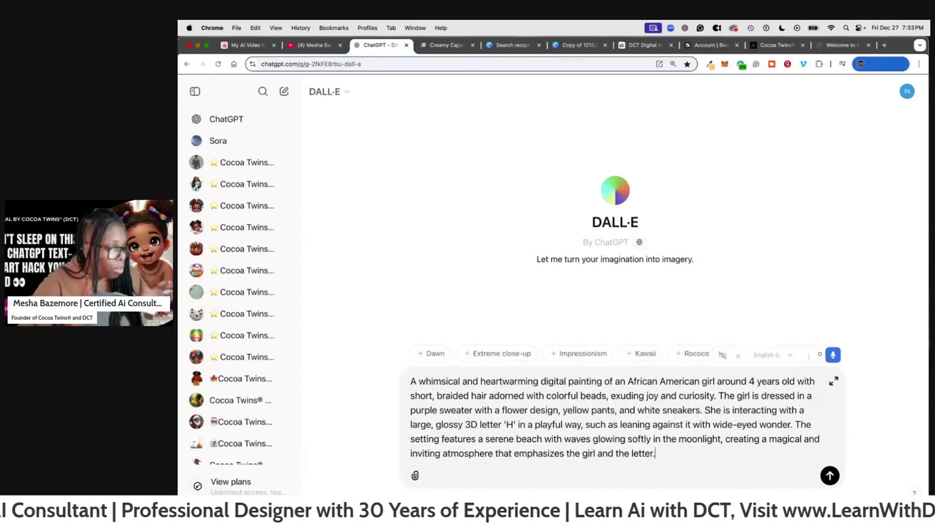
pyautogui.press('Return')
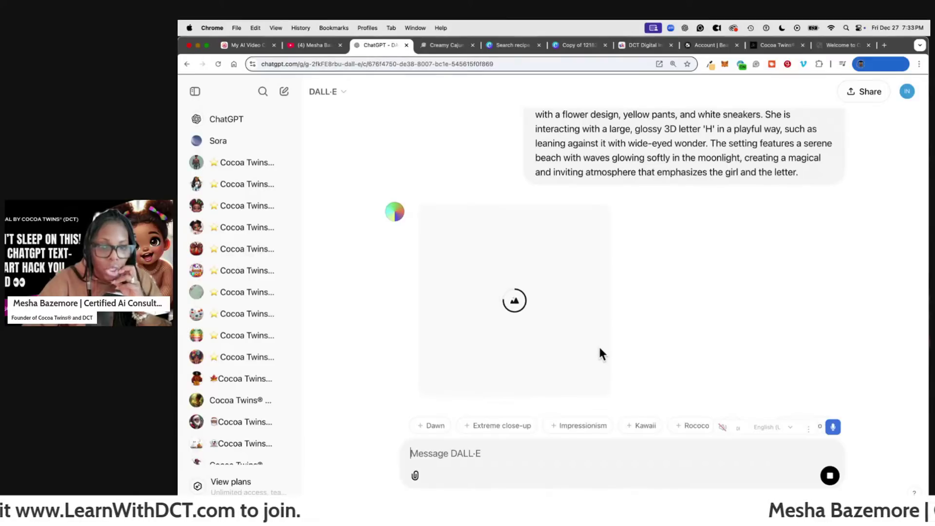
# - Paste the same prompt again, replace the letter 'H' with 'A', and submit it
pyautogui.rightClick(433, 452)
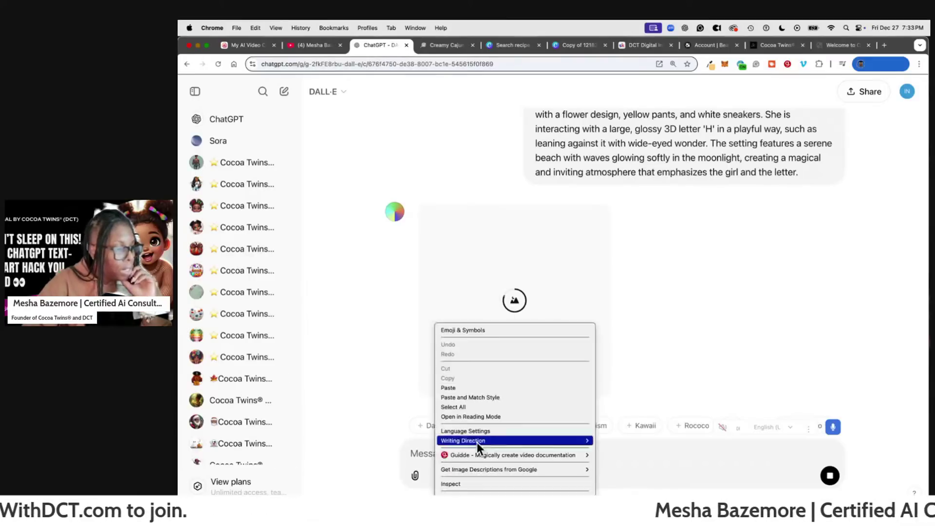
pyautogui.click(462, 387)
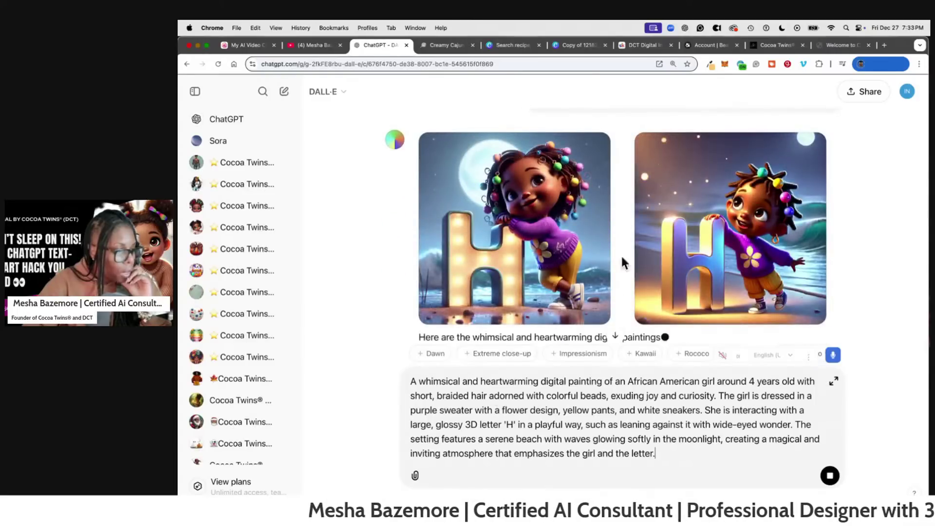
pyautogui.doubleClick(509, 424)
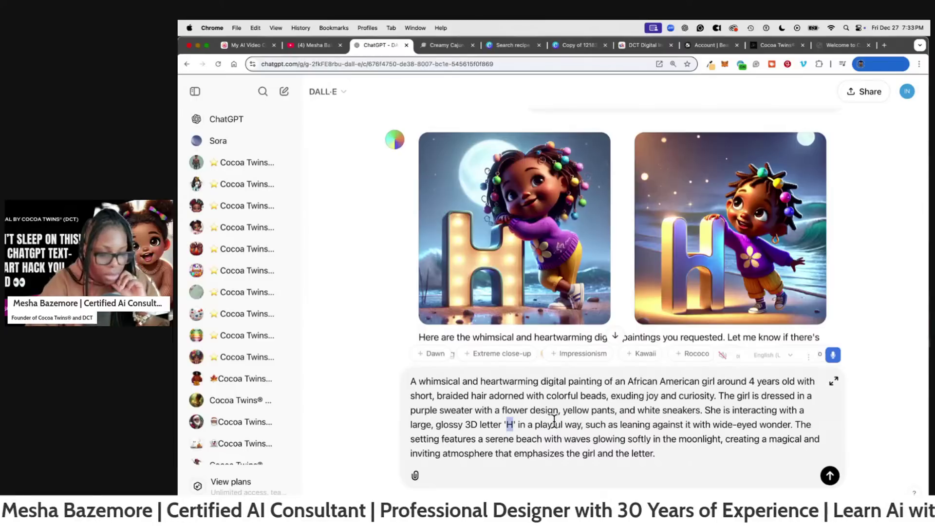
pyautogui.write('I')
pyautogui.press('Return')
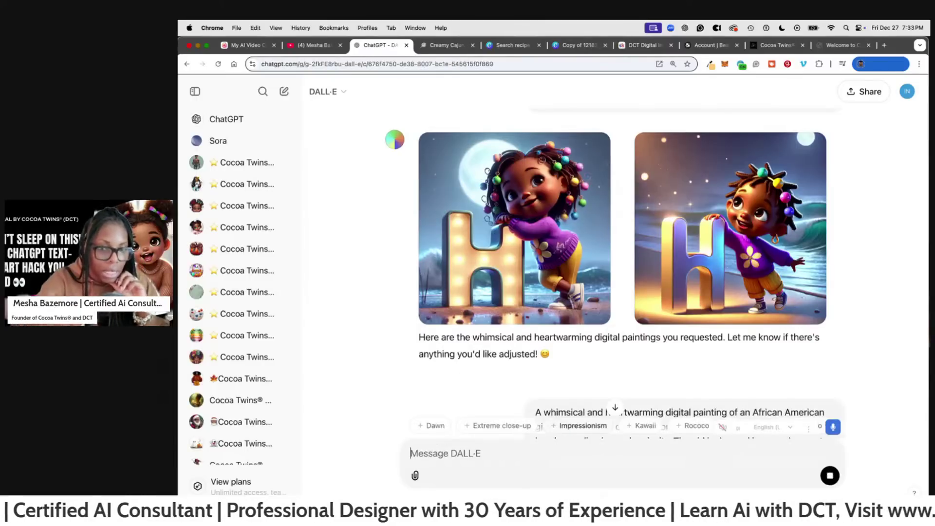
# - Review the generated letter A images and open the second one, with the glowing letter, at full size
pyautogui.scroll(-7, 608, 320)
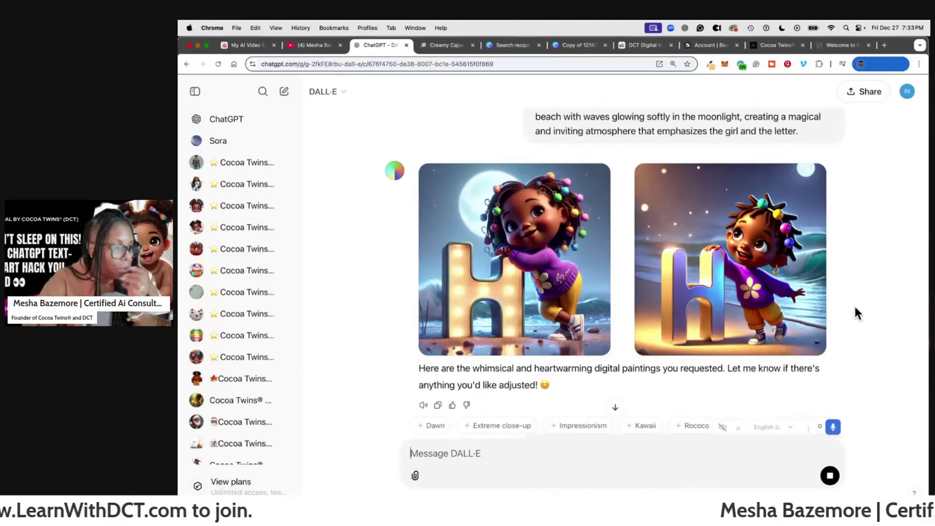
pyautogui.scroll(-8, 808, 308)
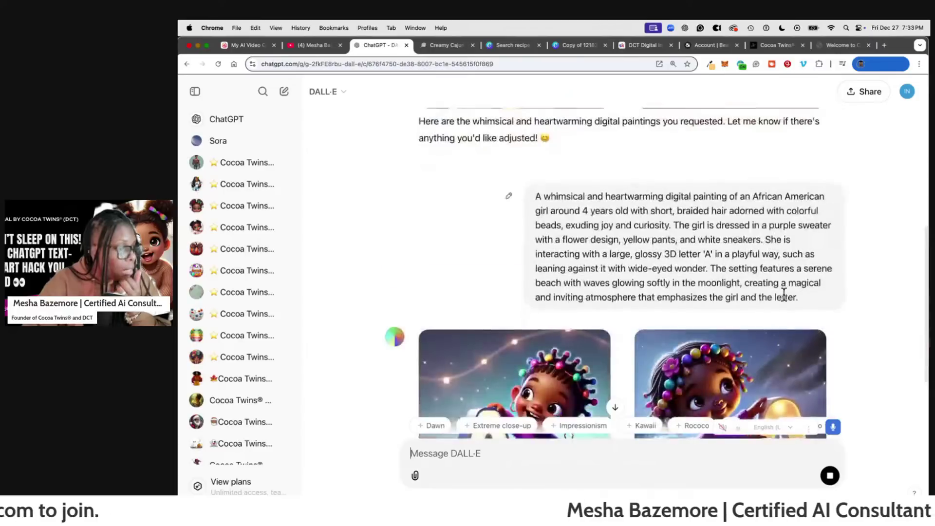
pyautogui.scroll(-2, 874, 312)
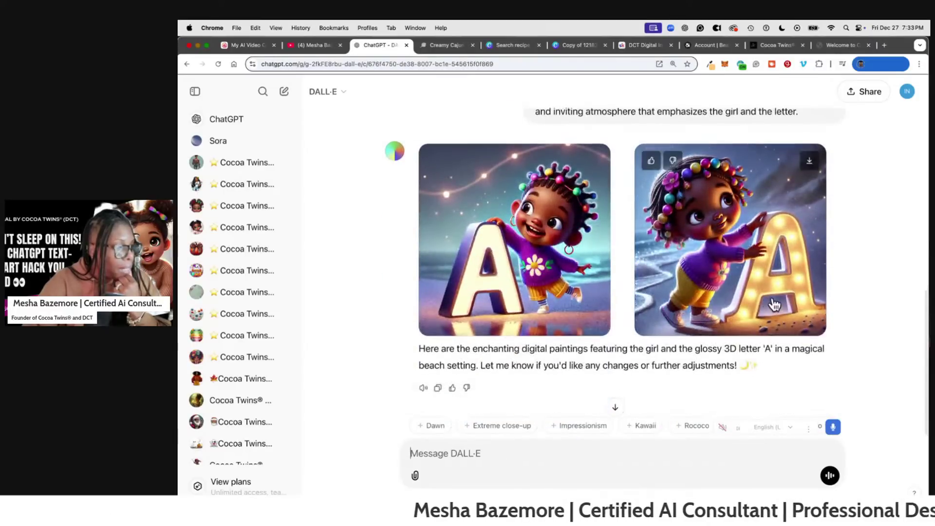
pyautogui.click(774, 273)
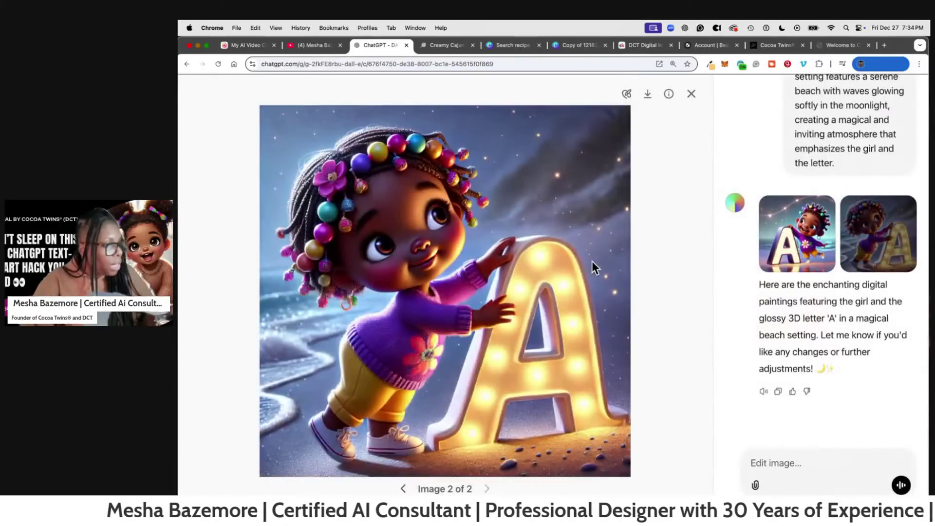
# - Close the full-size image and review the letter H prompt and its images at the start of the chat
pyautogui.click(692, 94)
pyautogui.scroll(10, 531, 194)
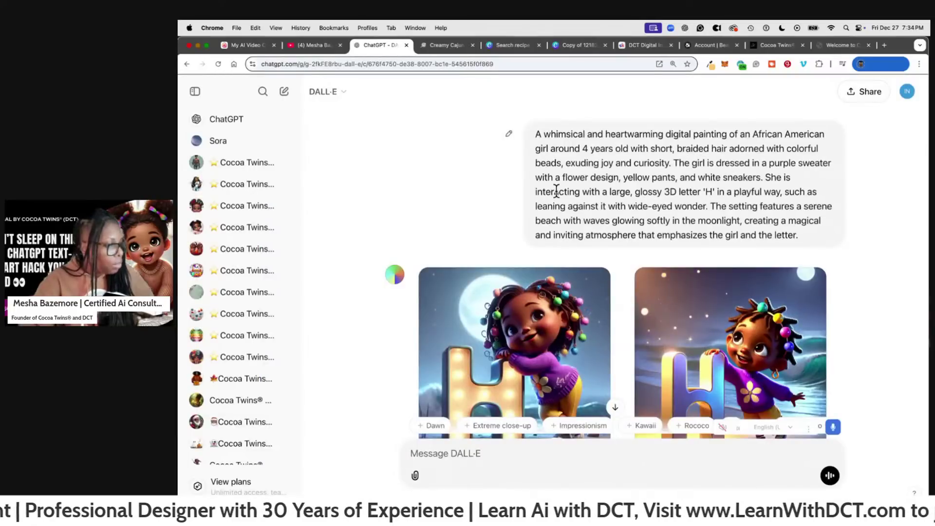
pyautogui.scroll(-1, 677, 190)
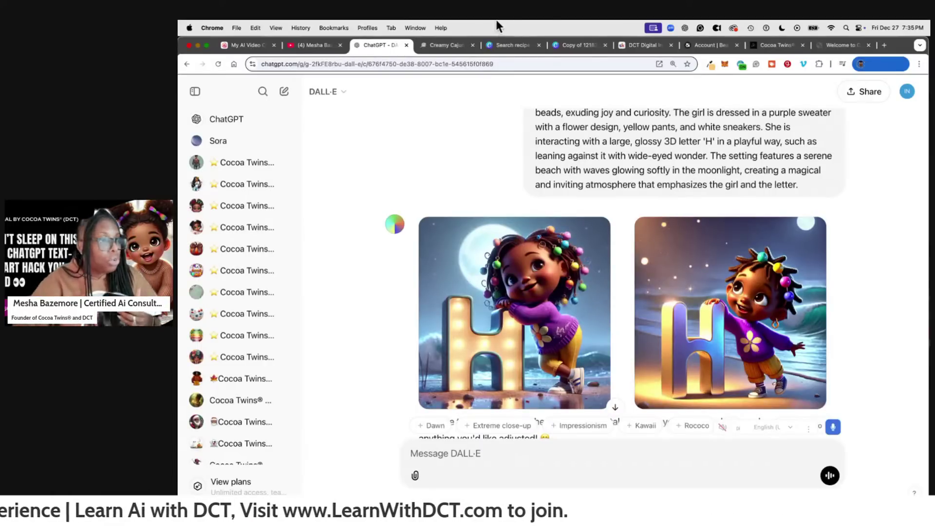
# - Open creativefabrica.com in a new browser tab, decline the notification request, and go to My Store
pyautogui.click(883, 45)
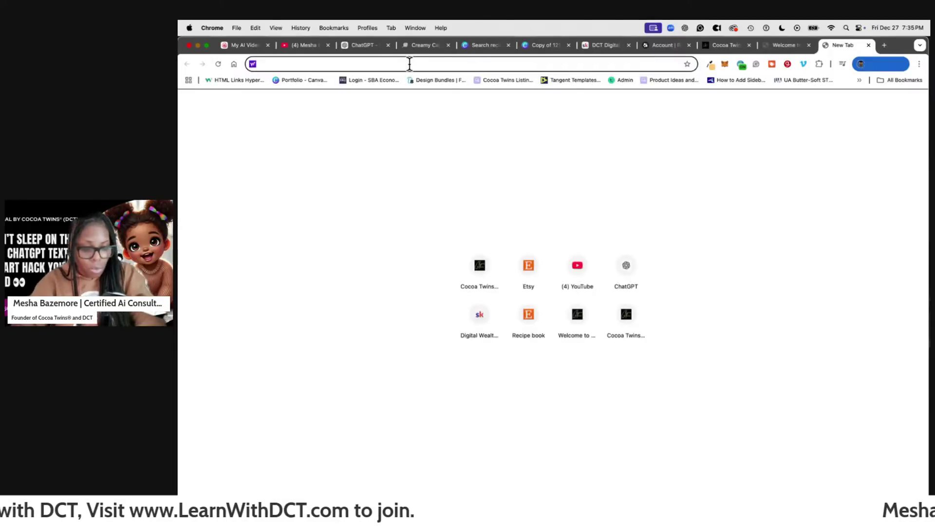
pyautogui.write('creatv')
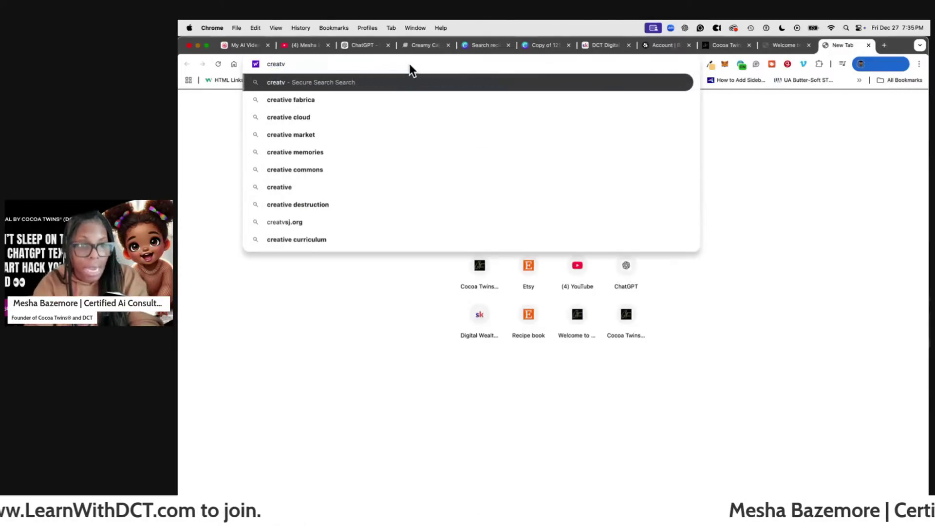
pyautogui.press('BackSpace')
pyautogui.write('ivefabrica.com')
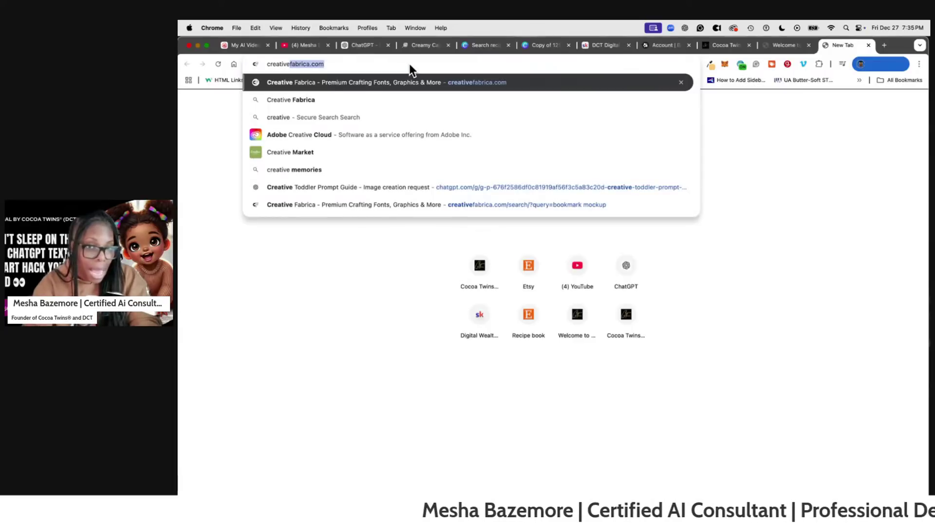
pyautogui.press('Return')
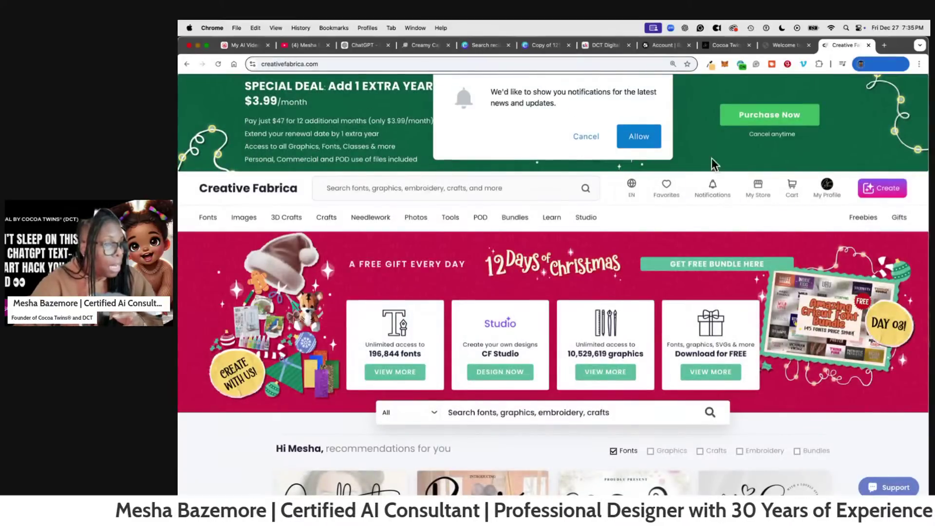
pyautogui.click(587, 138)
pyautogui.click(760, 189)
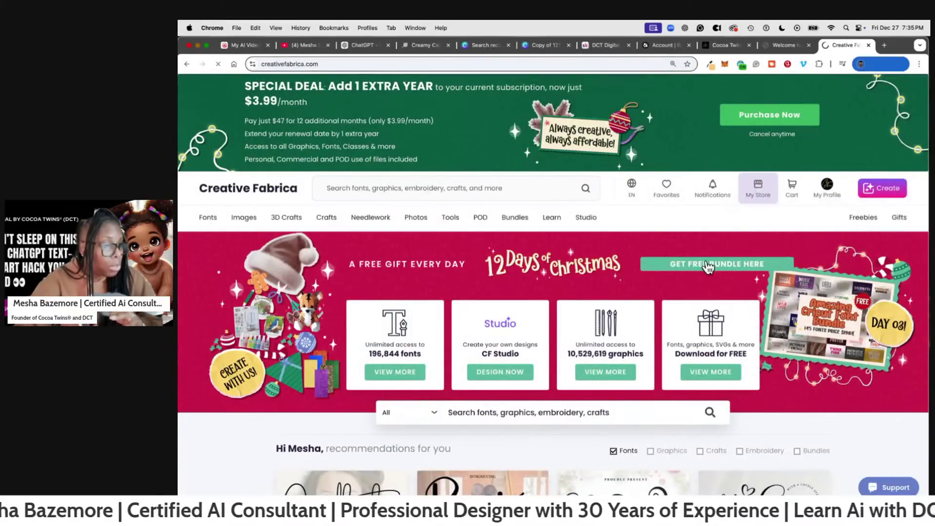
# - Browse the Cocoa Twins store's prompt guide, coloring page and journal cover listings
pyautogui.scroll(-10, 634, 252)
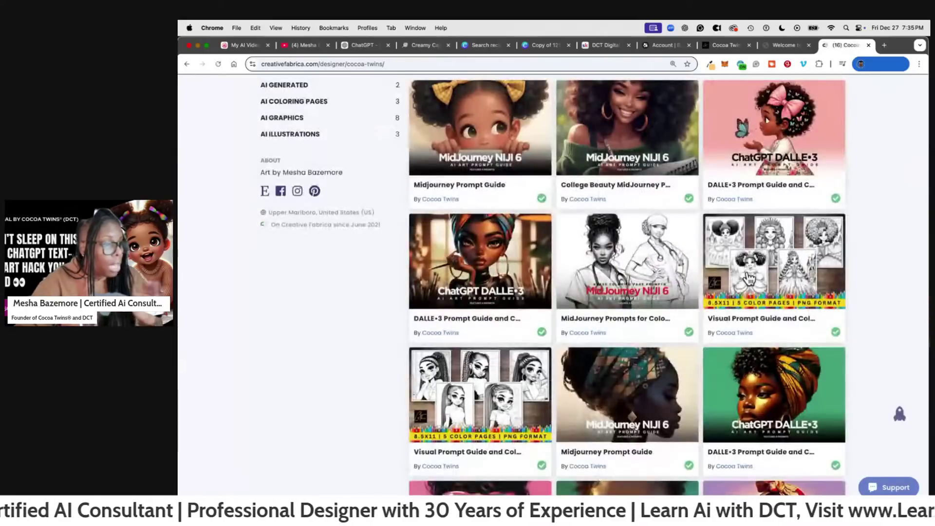
pyautogui.scroll(3, 721, 285)
pyautogui.scroll(-9, 731, 286)
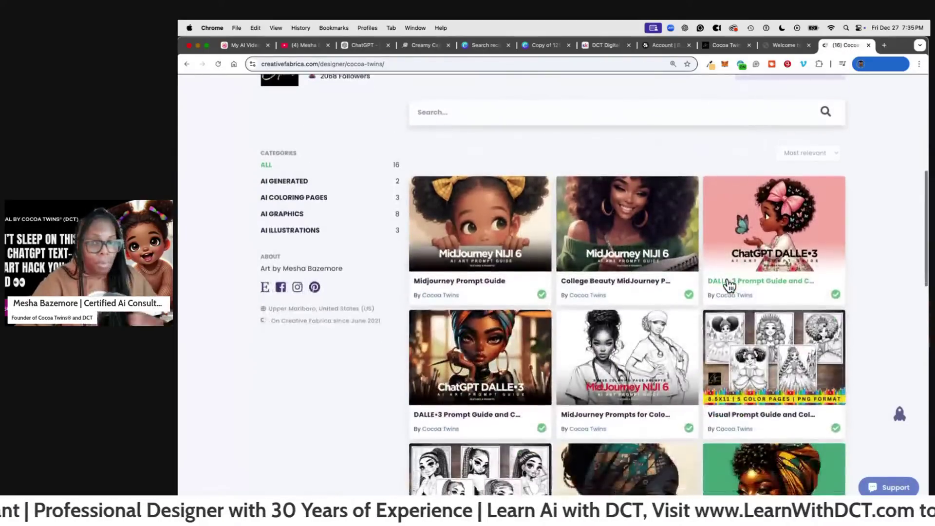
pyautogui.scroll(-2, 728, 288)
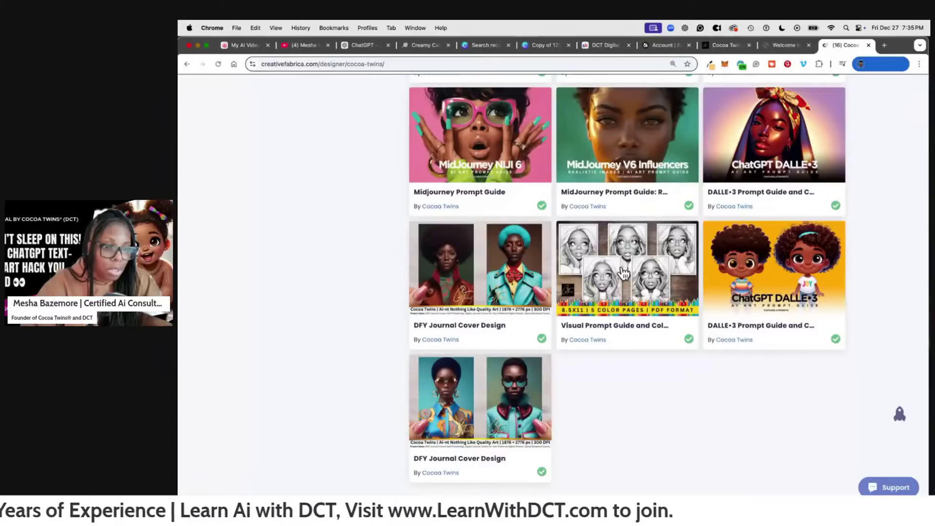
pyautogui.scroll(5, 707, 246)
pyautogui.scroll(5, 714, 246)
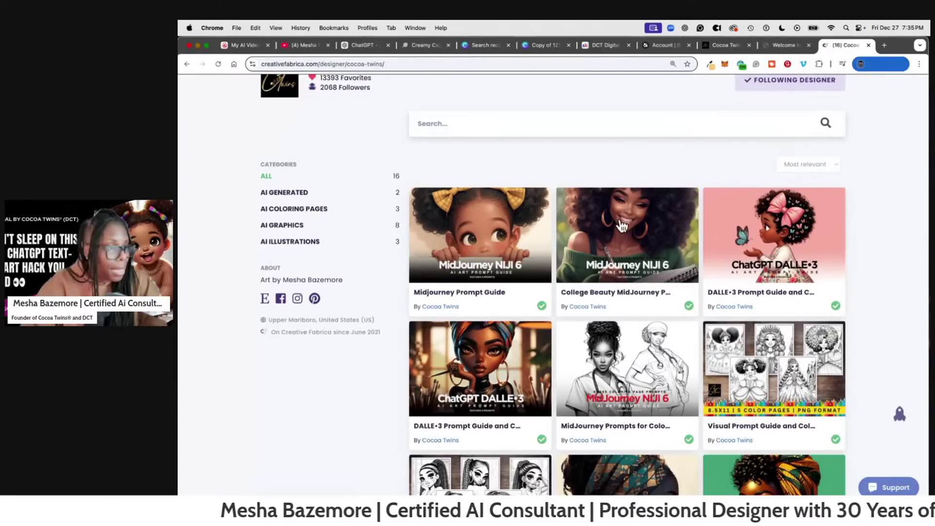
# - Return to the ChatGPT DALL·E chat, copy the full letter H prompt, and paste it into the message box
pyautogui.click(346, 49)
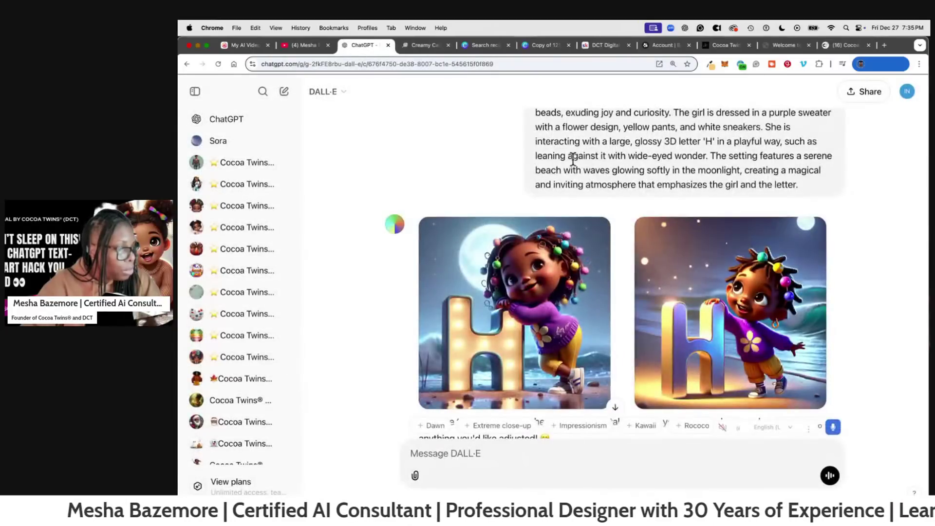
pyautogui.scroll(2, 572, 161)
pyautogui.moveTo(534, 137); pyautogui.dragTo(797, 238)
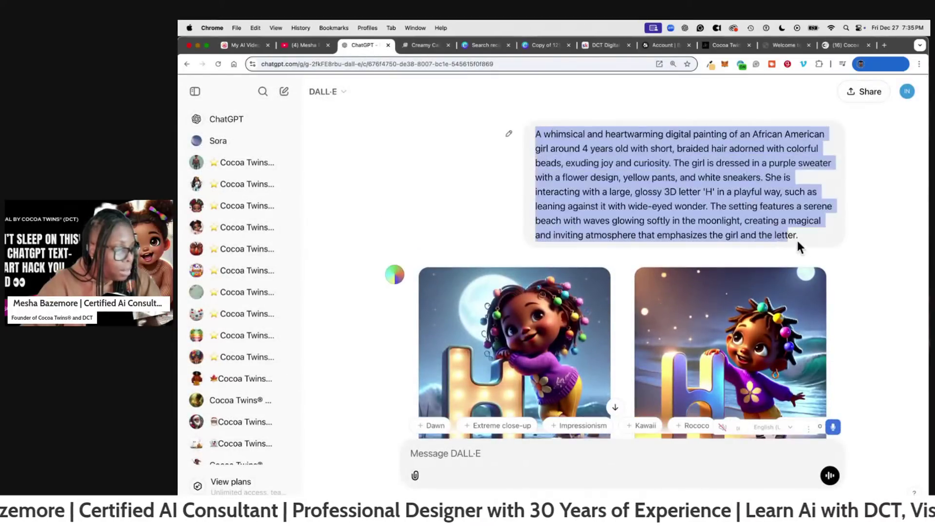
pyautogui.rightClick(616, 161)
pyautogui.click(642, 178)
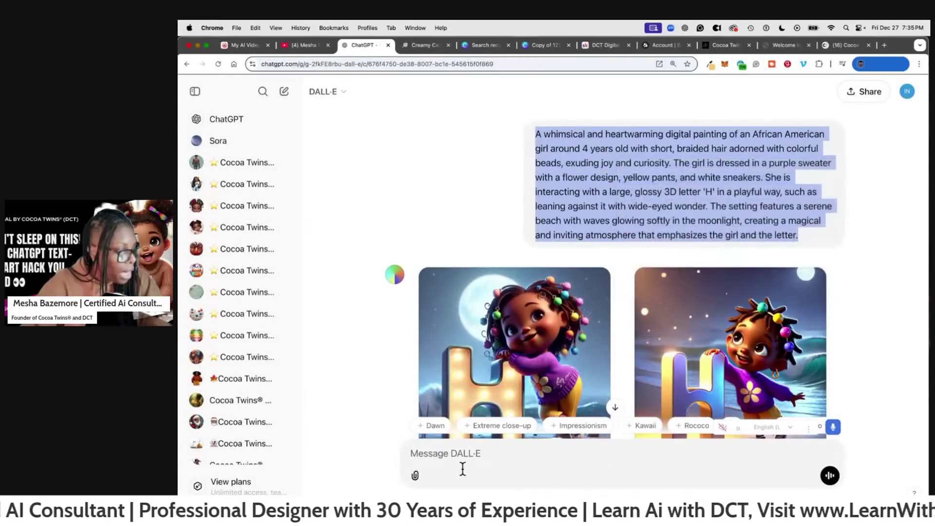
pyautogui.rightClick(475, 452)
pyautogui.click(524, 386)
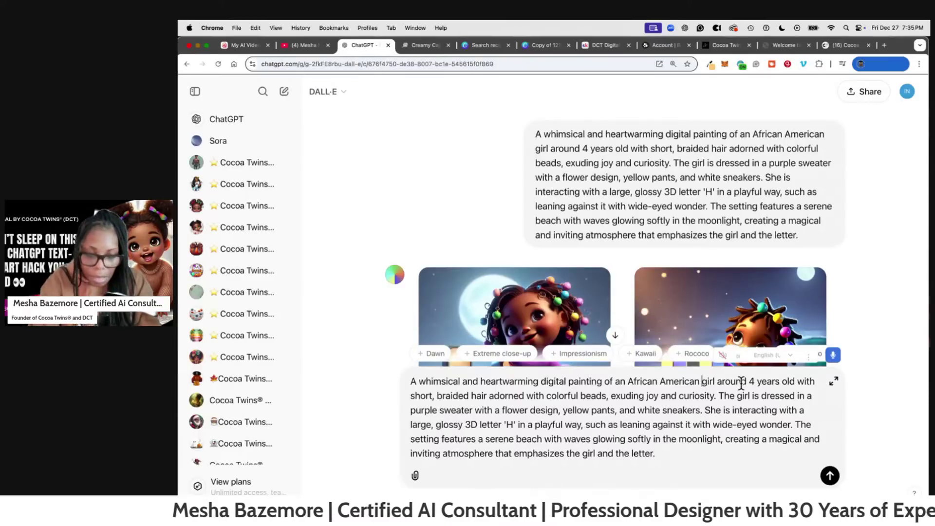
# - Change "girl" in the pasted prompt's first sentence to the placeholder "[boy or girl]"
pyautogui.write('[boy or')
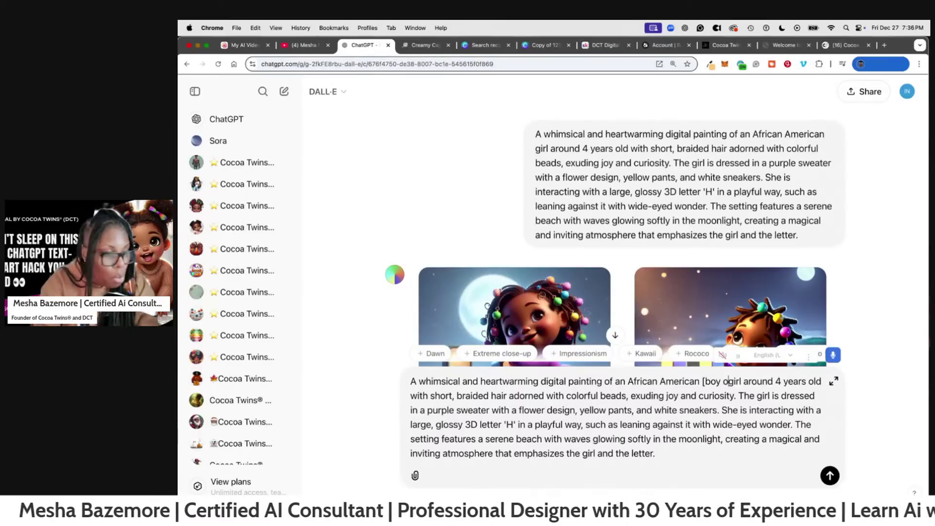
pyautogui.write(' girl')
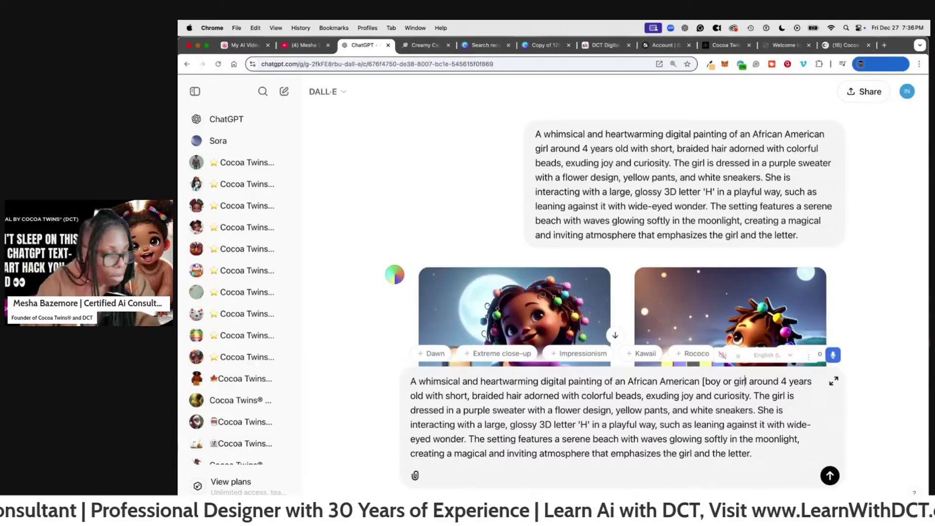
pyautogui.write(']')
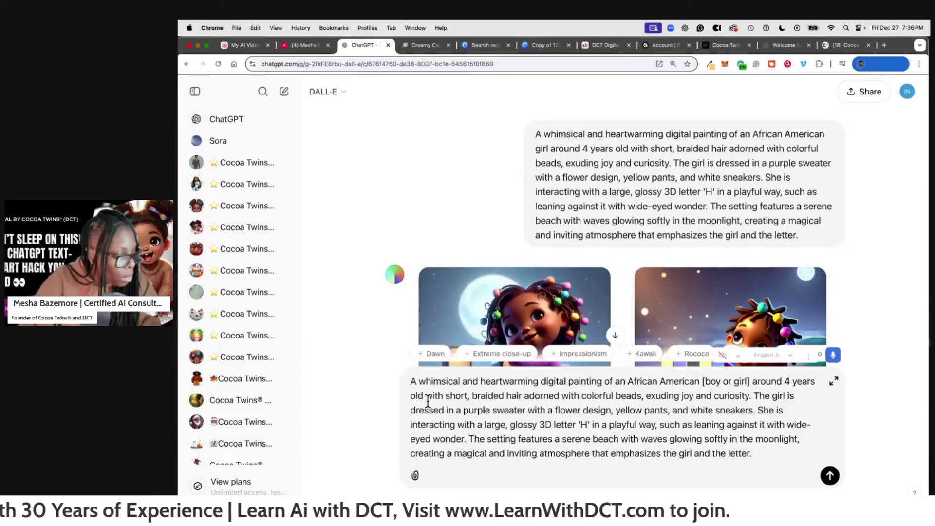
# - Replace "short, braided hair adorned with colorful beads" with the placeholder "[describe their hair]"
pyautogui.moveTo(445, 395); pyautogui.dragTo(643, 397)
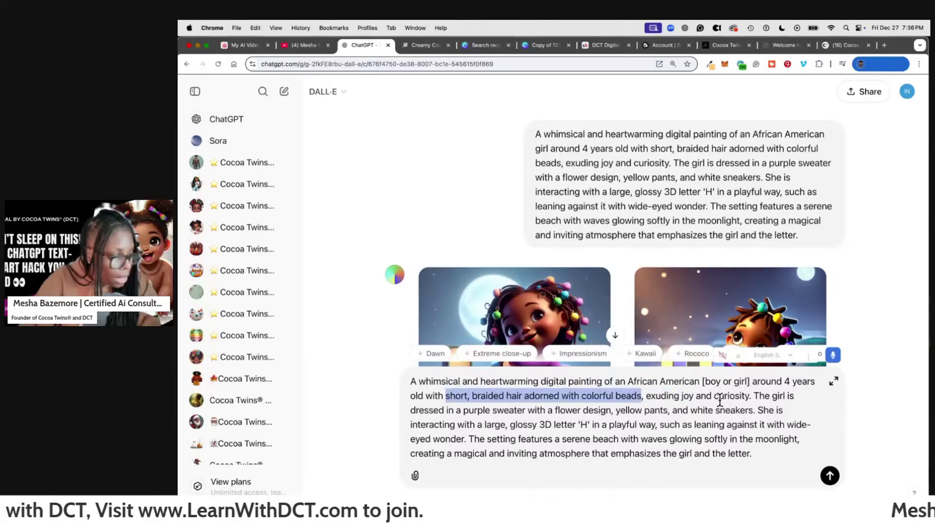
pyautogui.write('[describe')
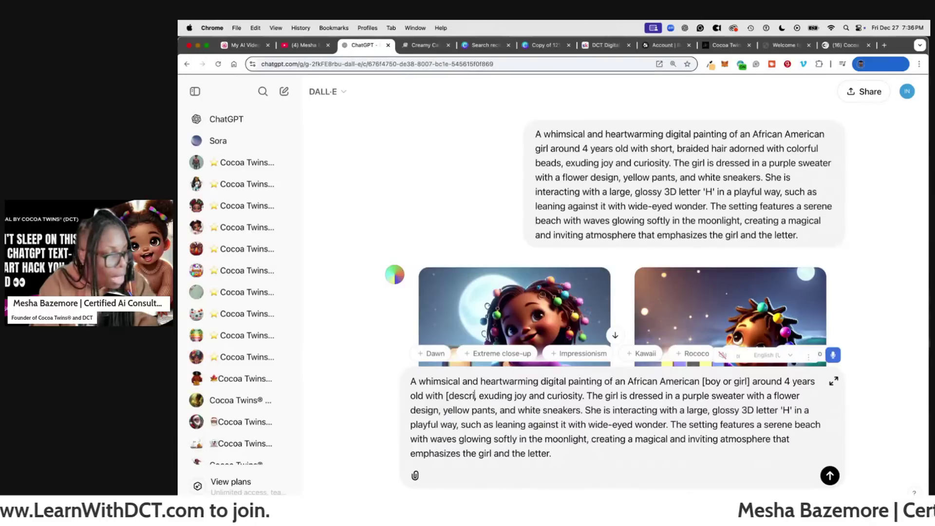
pyautogui.write(' their hair')
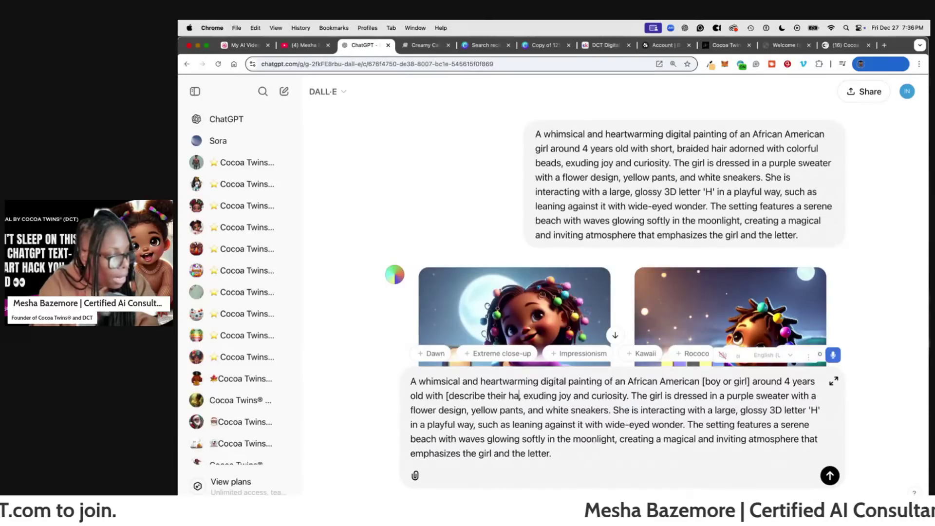
pyautogui.write(']')
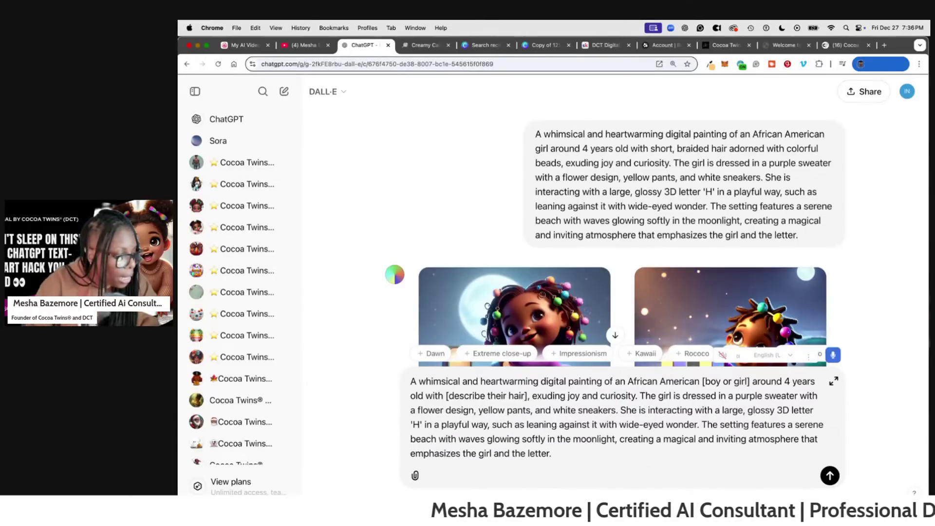
# - Replace both "exuding joy" and "curiosity" in the draft prompt with the placeholder "[describe their joyful mood]"
pyautogui.moveTo(531, 396); pyautogui.dragTo(585, 396)
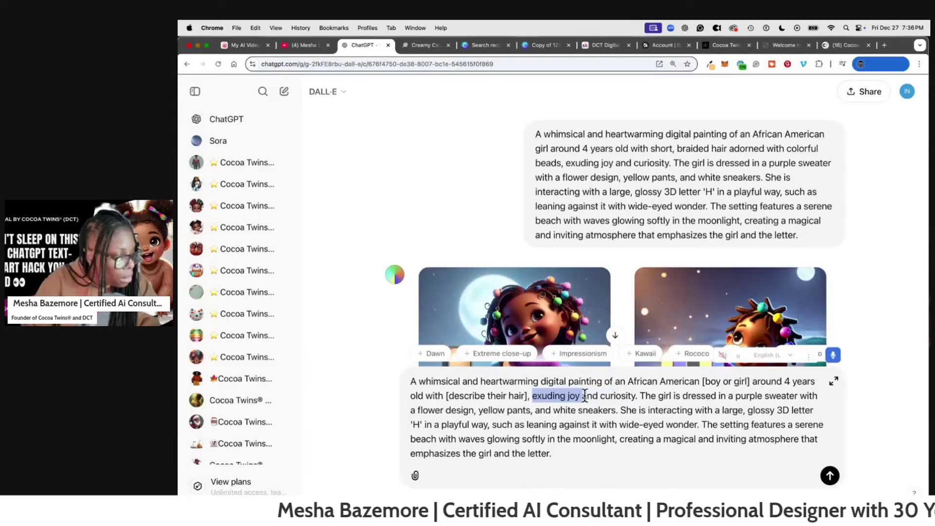
pyautogui.write('[d')
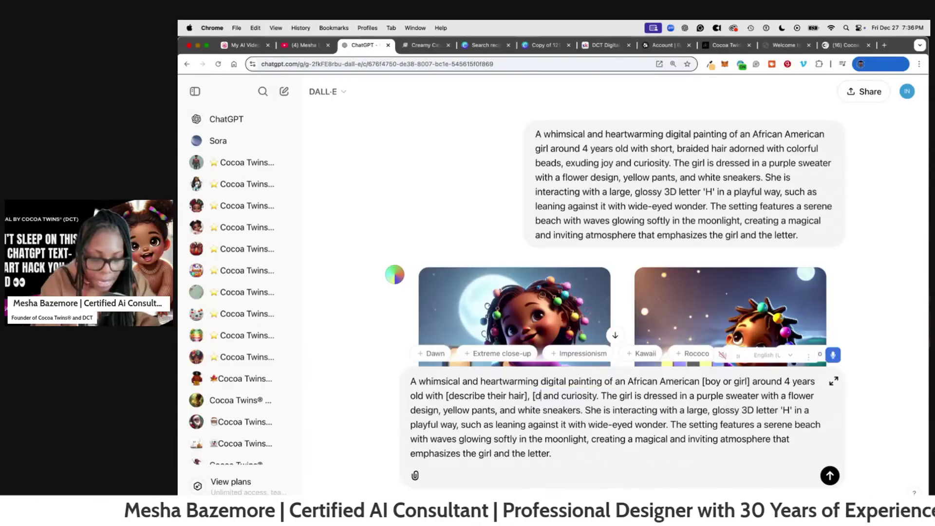
pyautogui.write('escribe their')
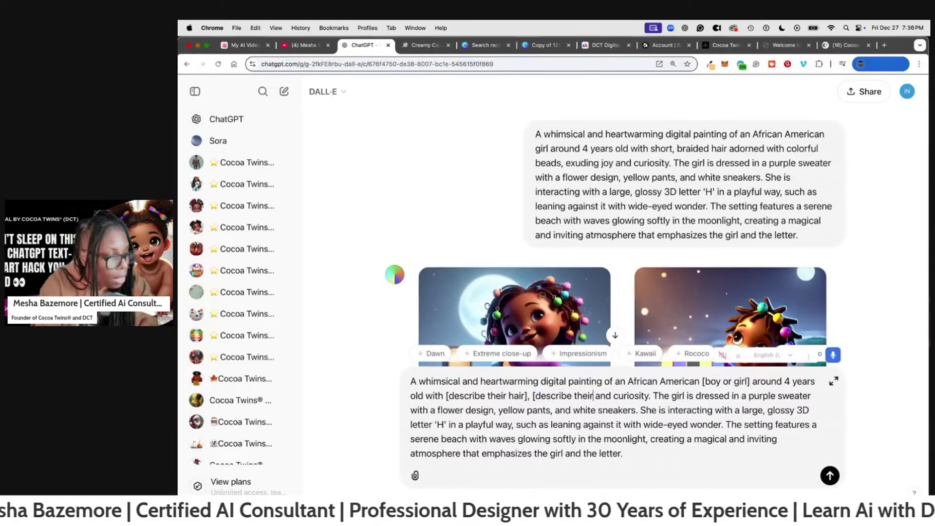
pyautogui.write(' joyful m')
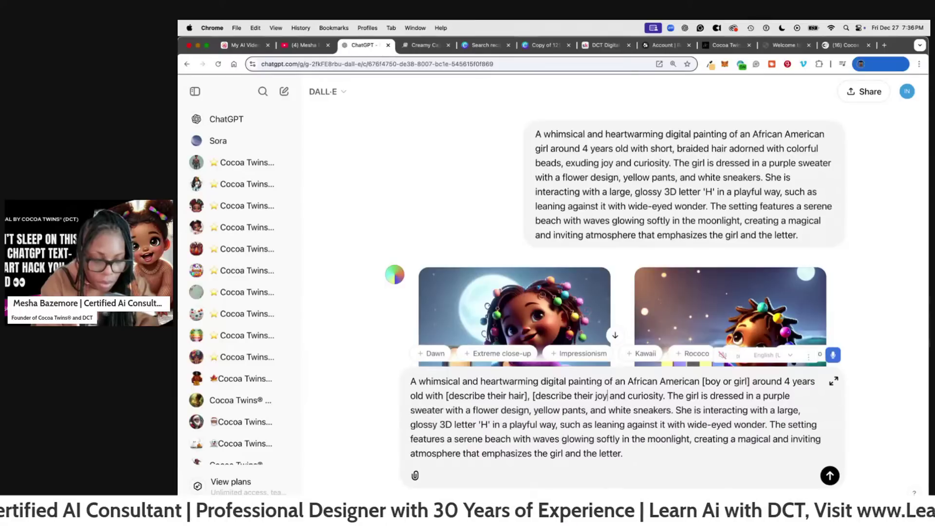
pyautogui.write('ood')
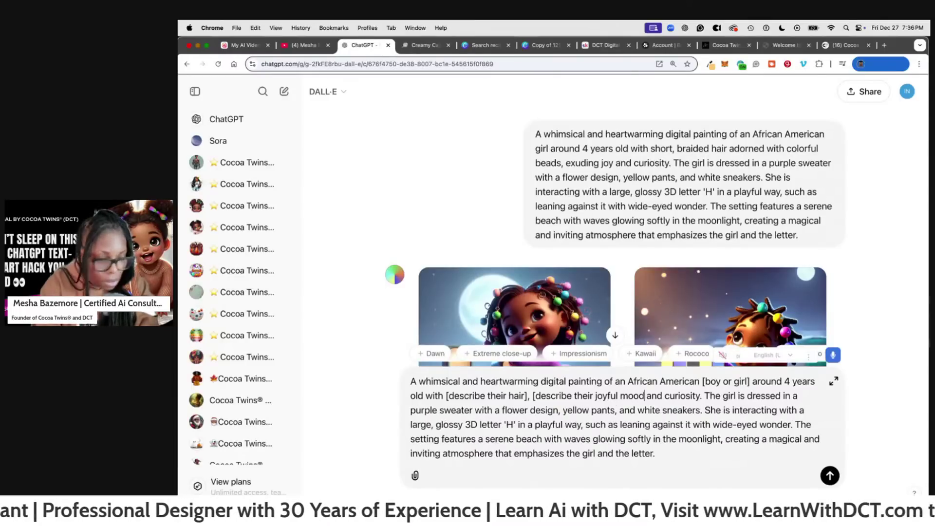
pyautogui.write(']')
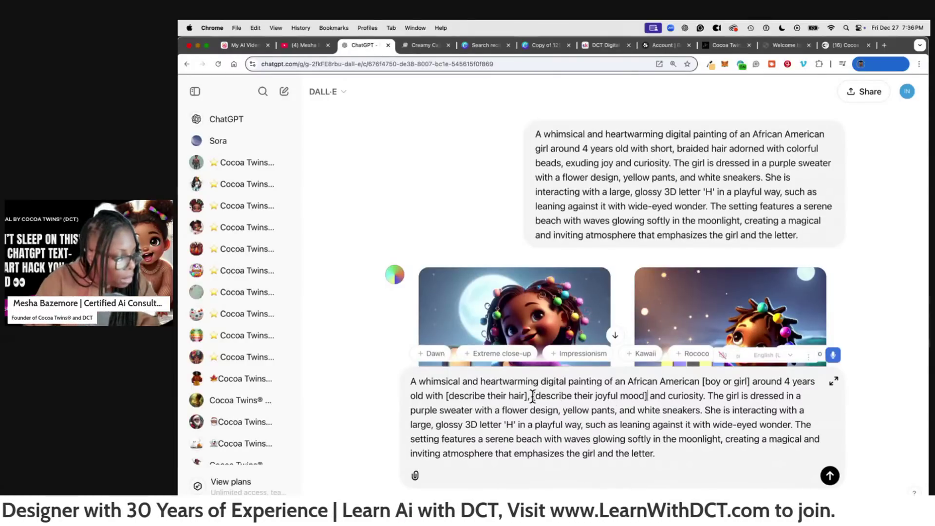
pyautogui.moveTo(533, 396); pyautogui.dragTo(704, 397)
pyautogui.press('super+v')
# - Replace "girl" at the start of the clothing sentence with "[boy or girl]"
pyautogui.moveTo(806, 396); pyautogui.dragTo(819, 396)
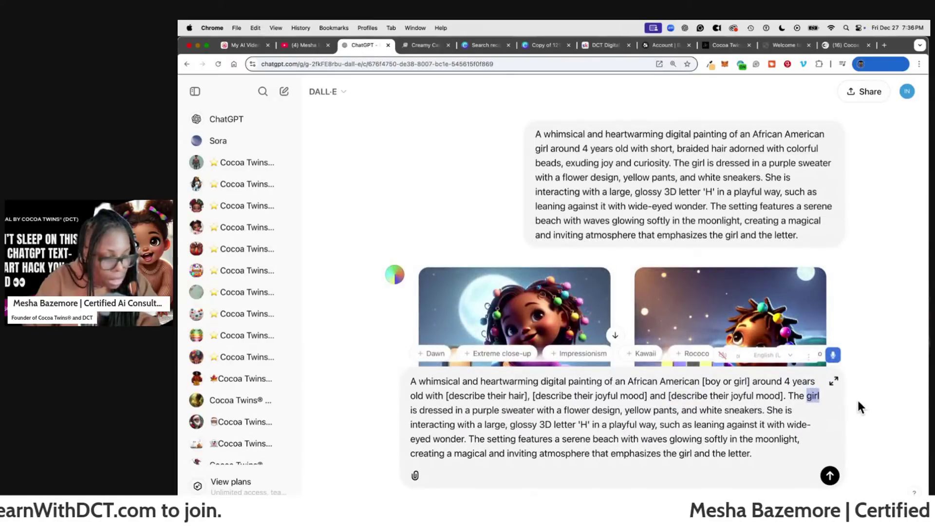
pyautogui.press('super+v')
pyautogui.press('super+z')
pyautogui.press('super+v')
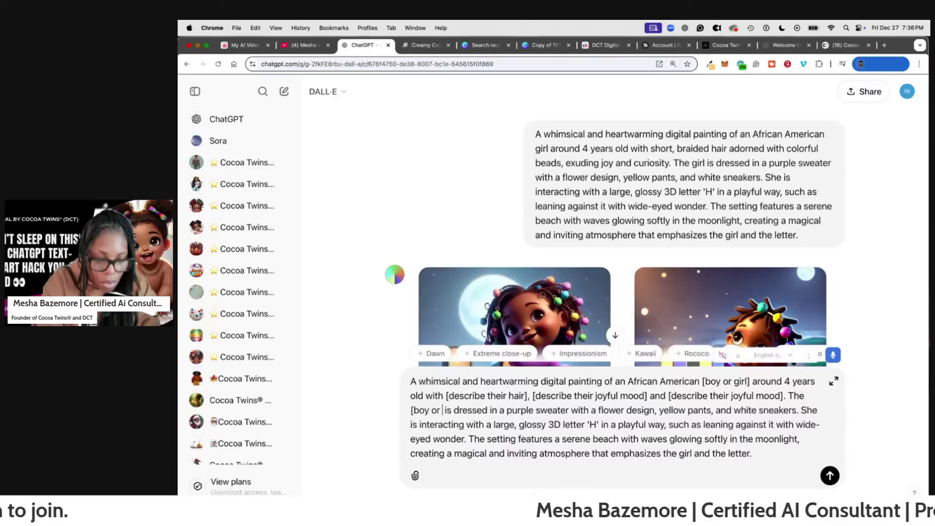
pyautogui.write('rl]')
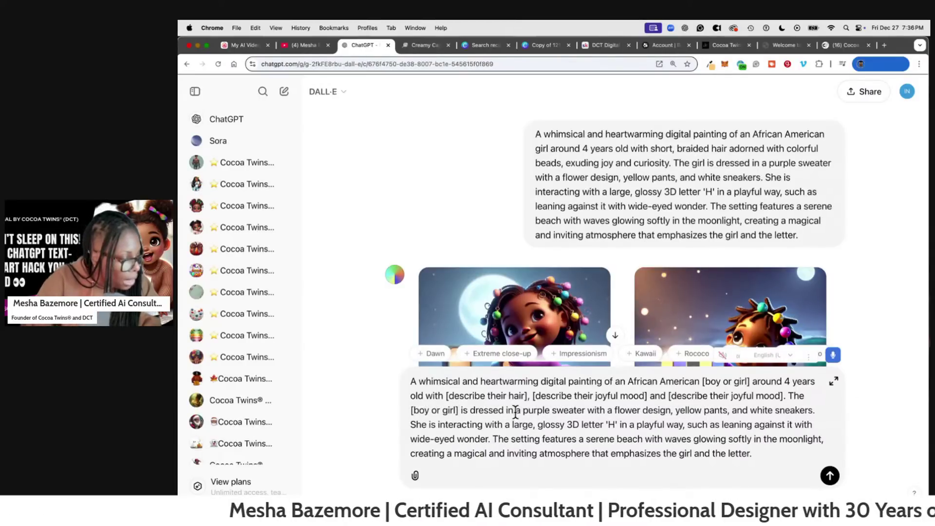
# - Replace "a purple sweater with a flower design" in the clothing sentence with the placeholder "[top]"
pyautogui.moveTo(515, 411); pyautogui.dragTo(812, 402)
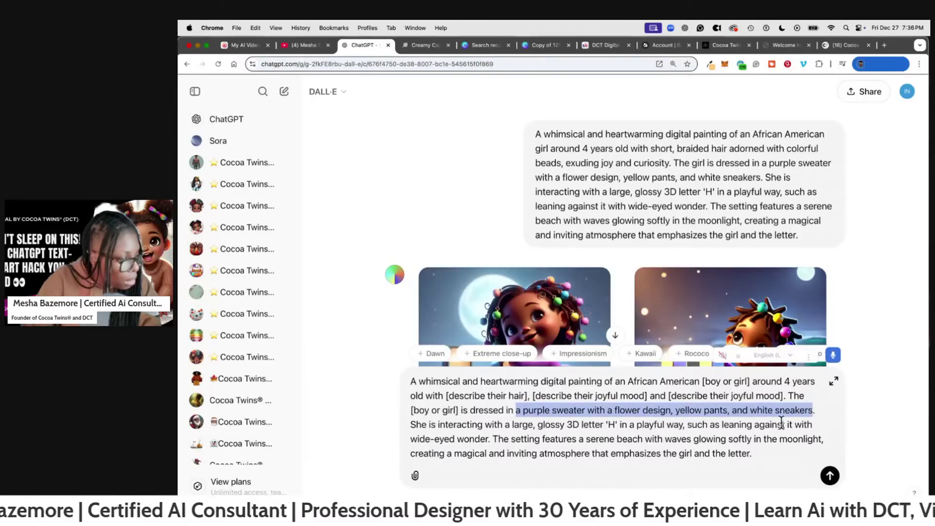
pyautogui.keyDown('shift'); pyautogui.click(671, 410); pyautogui.keyUp('shift')
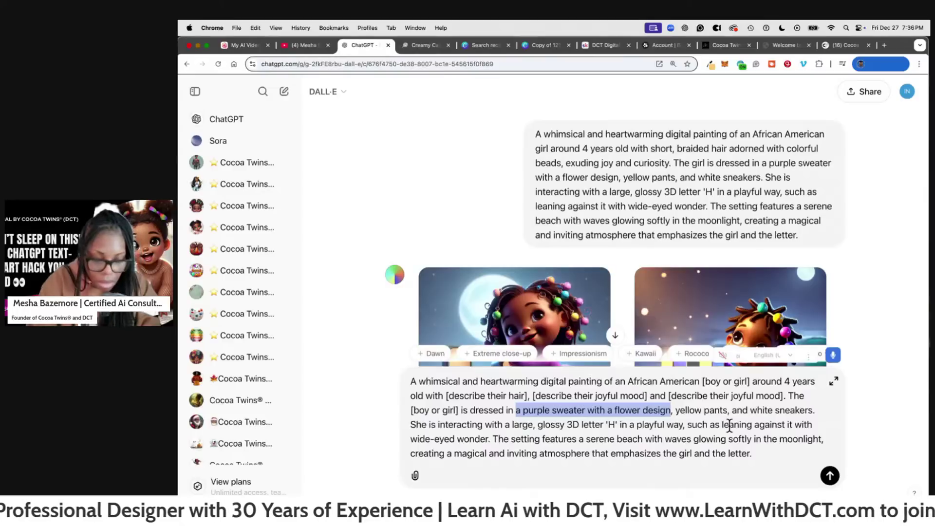
pyautogui.write('[top')
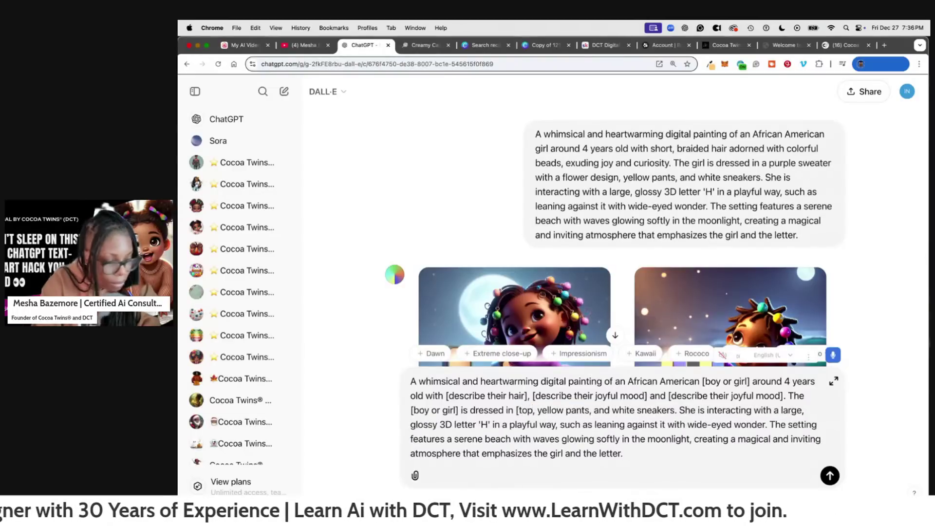
pyautogui.write(']')
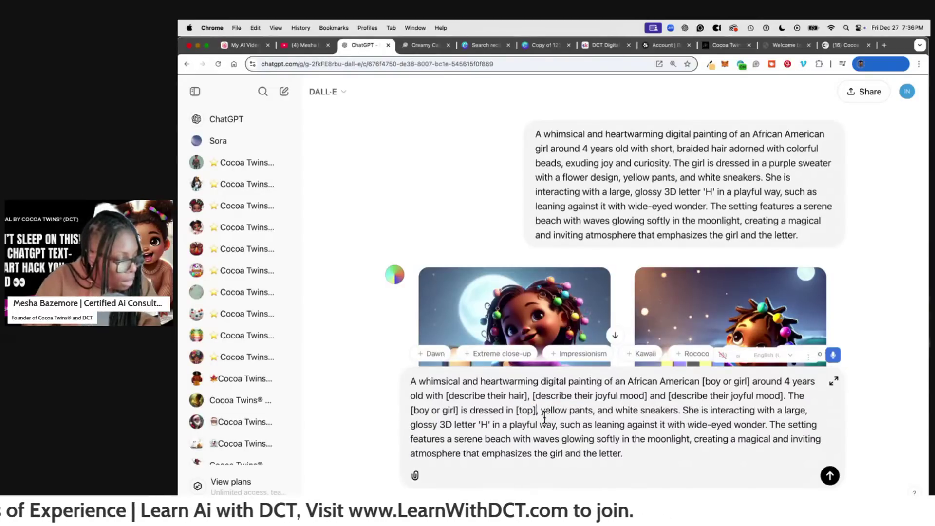
# - Replace "yellow pants" with "[pants]" and "white sneakers" with "[shoes]" in the draft prompt's clothing sentence
pyautogui.moveTo(541, 411); pyautogui.dragTo(569, 411)
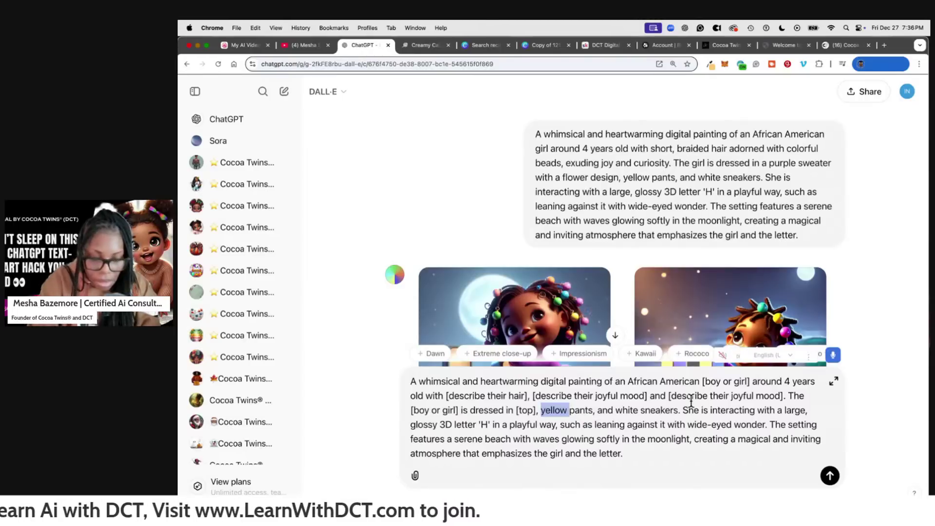
pyautogui.press('BackSpace')
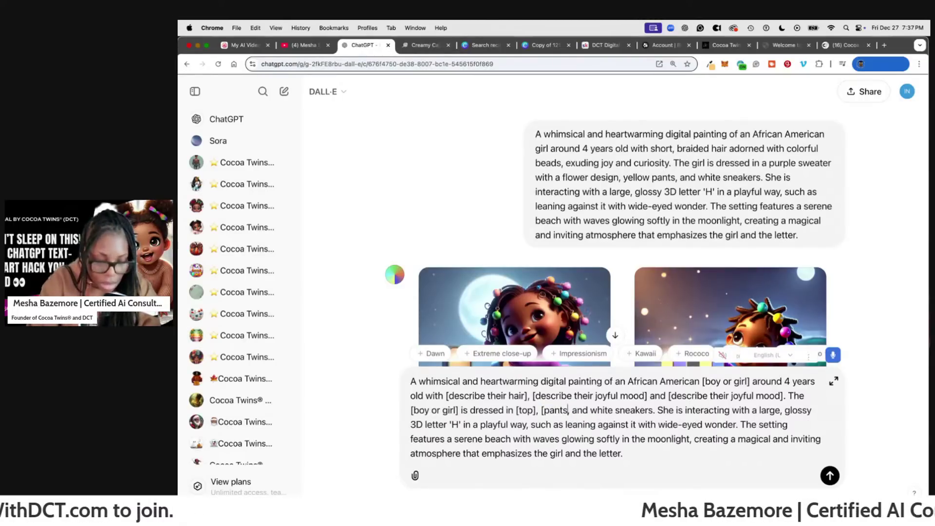
pyautogui.write(']')
pyautogui.moveTo(593, 410); pyautogui.dragTo(656, 410)
pyautogui.write('[shpes')
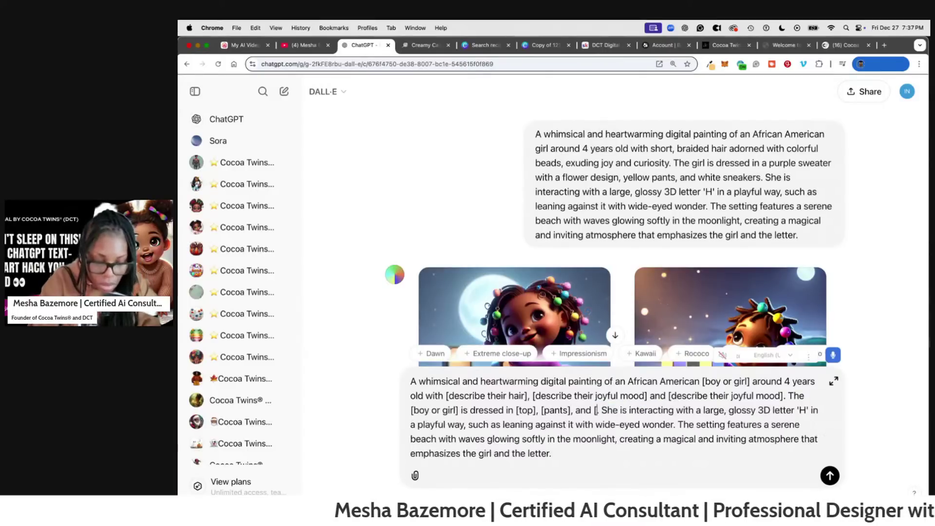
pyautogui.write(']')
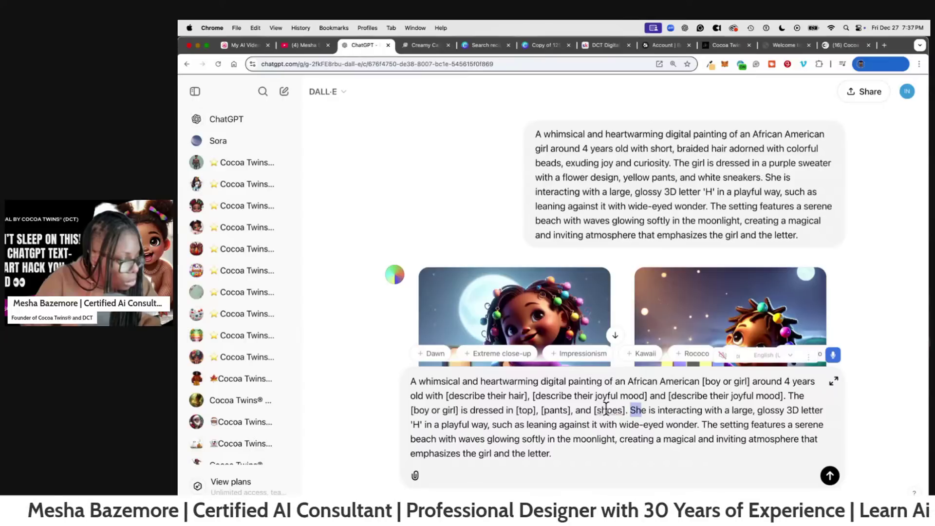
pyautogui.moveTo(607, 410); pyautogui.dragTo(613, 410)
pyautogui.write('o')
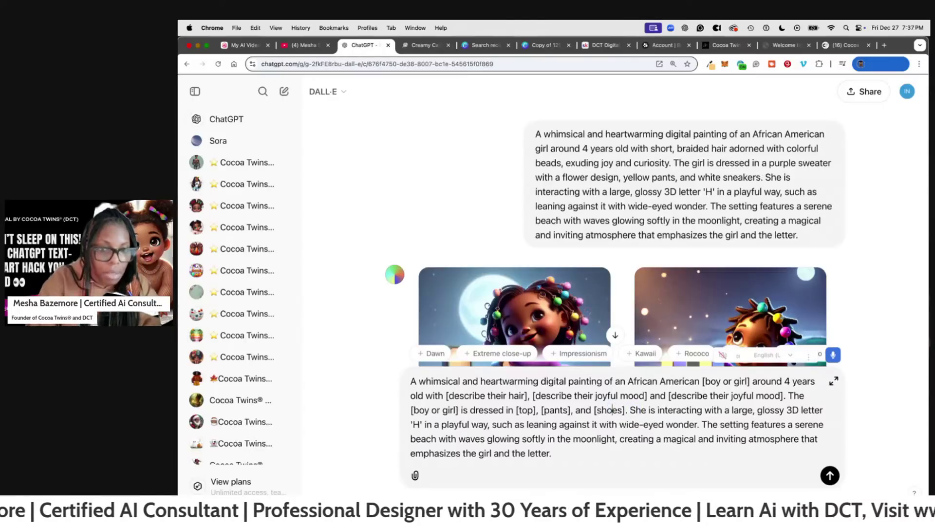
# - Replace "She" at the start of the interaction sentence with the placeholder "[He or She]"
pyautogui.moveTo(629, 410); pyautogui.dragTo(646, 410)
pyautogui.write('[He or Sh')
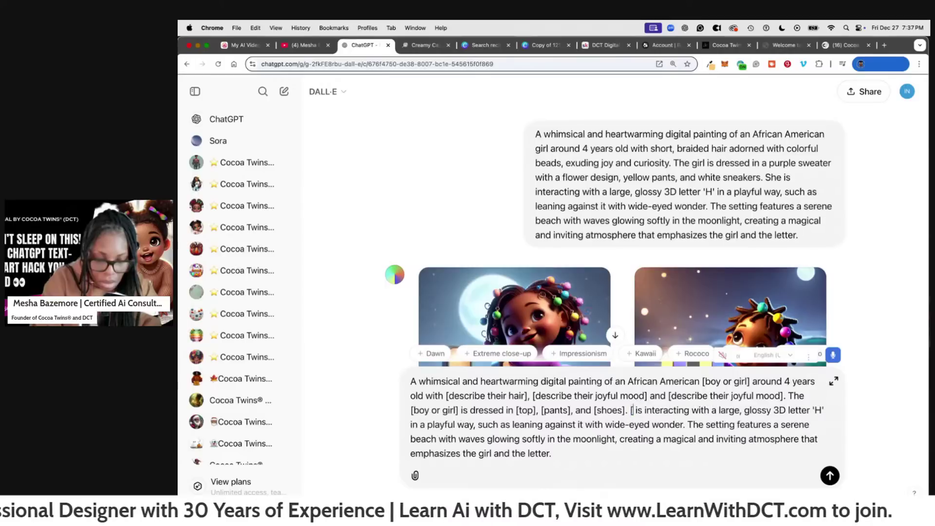
pyautogui.write('e')
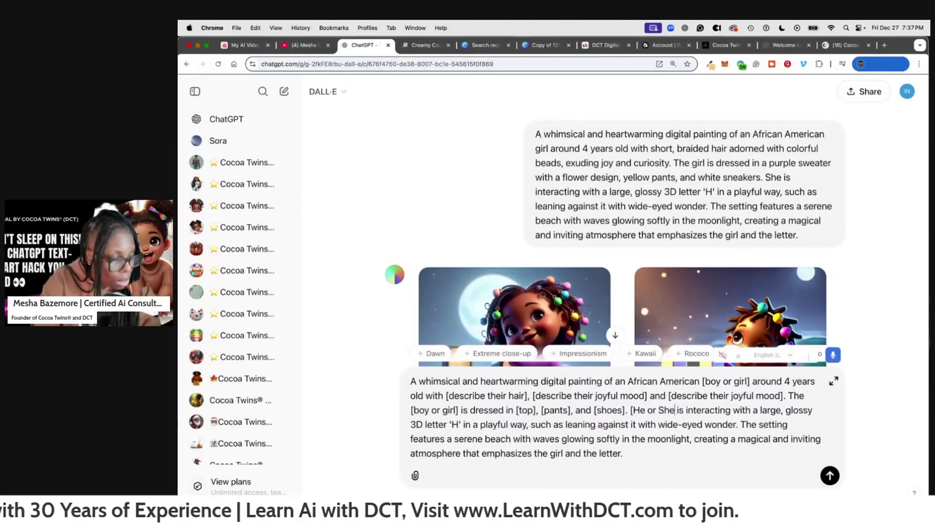
pyautogui.write(']')
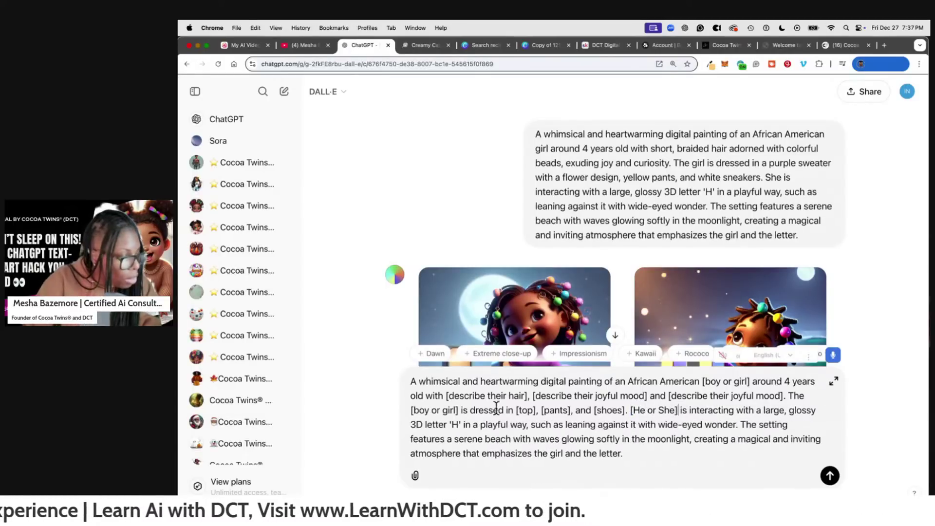
# - Replace the quoted letter H in the draft prompt with the placeholder "[you choose the letter]", keeping the quotation marks
pyautogui.moveTo(450, 422); pyautogui.dragTo(456, 424)
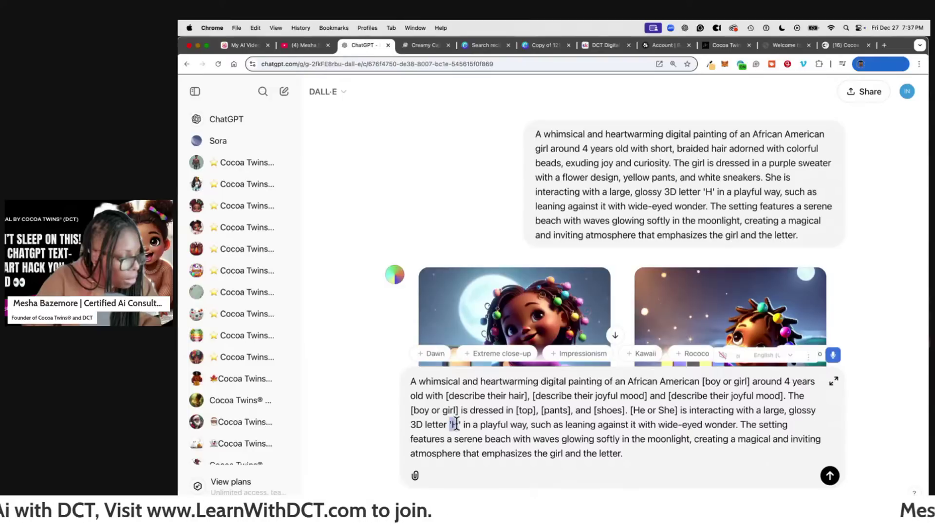
pyautogui.doubleClick(454, 424)
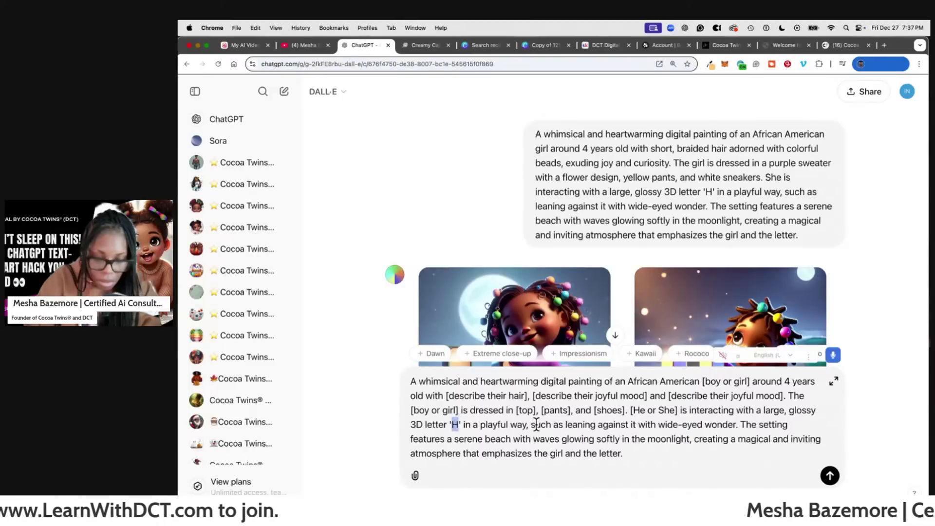
pyautogui.write('[you choos')
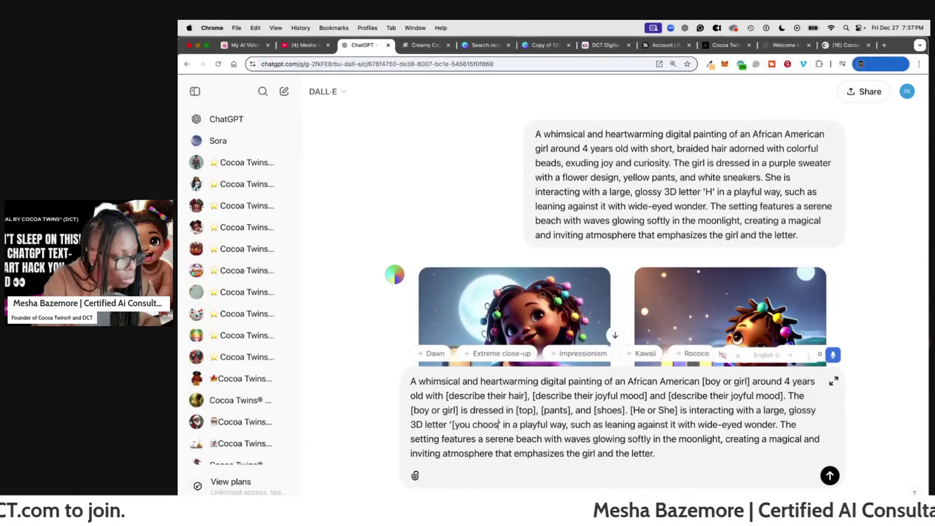
pyautogui.write('e the letter')
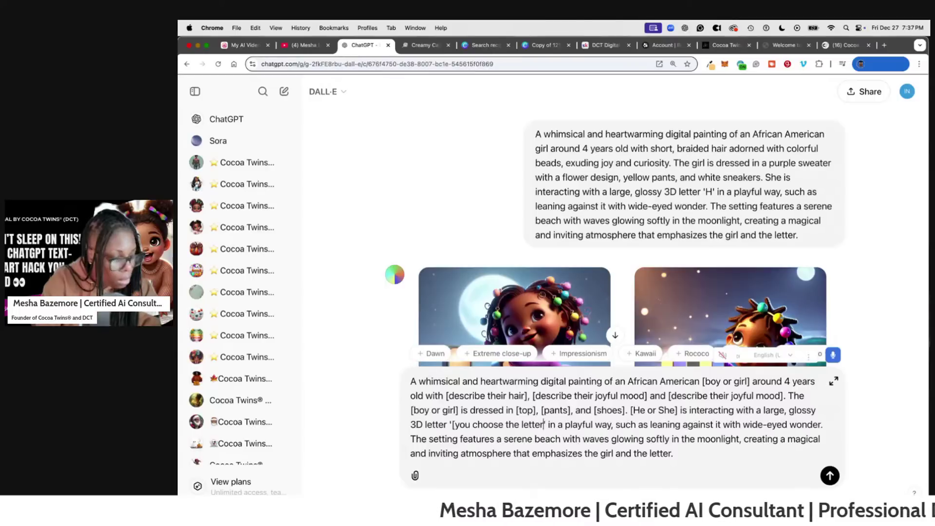
pyautogui.write(']')
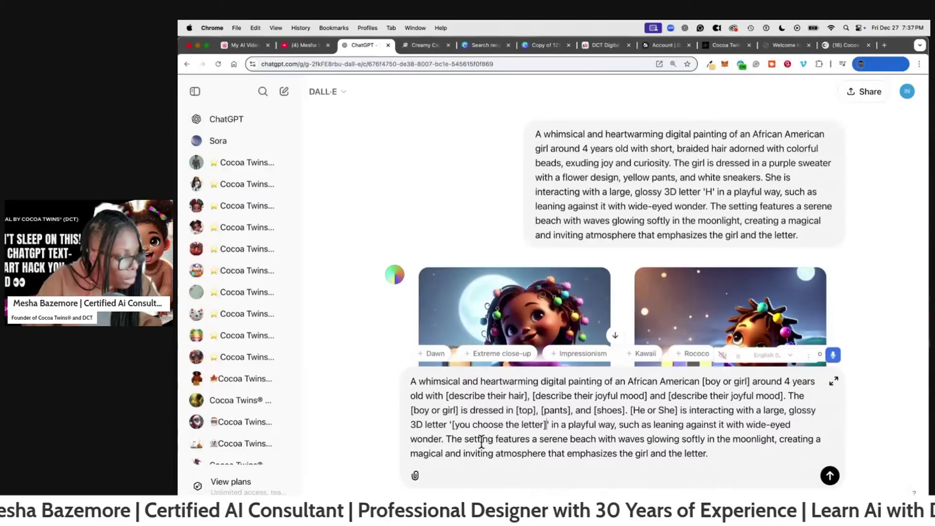
# - Replace everything after "The setting features" with "[you choose the setting and how the subject is interacting with the letter]."
pyautogui.moveTo(532, 439); pyautogui.dragTo(707, 453)
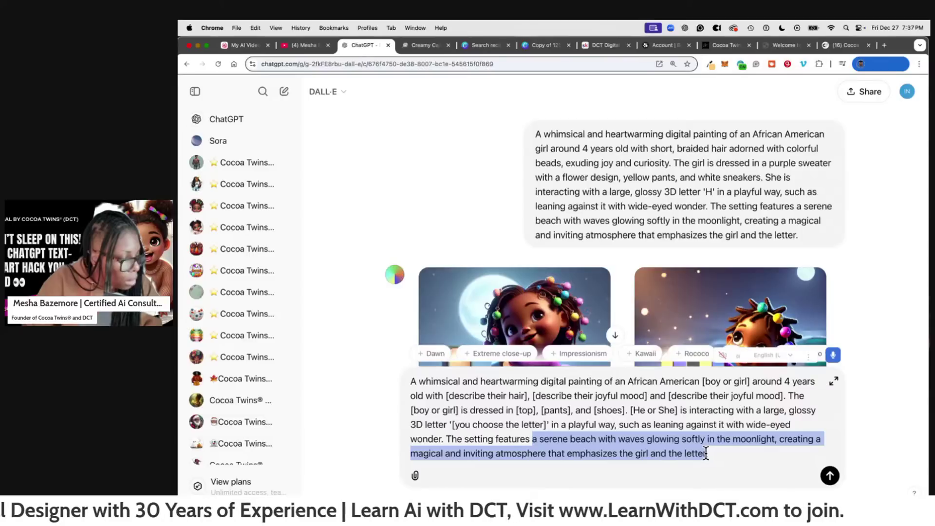
pyautogui.write('[yo')
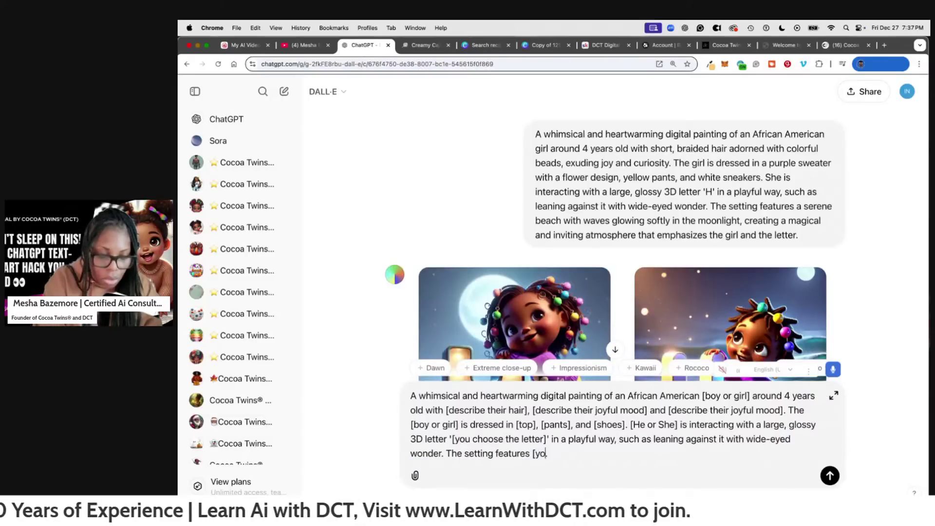
pyautogui.write('u choose the se')
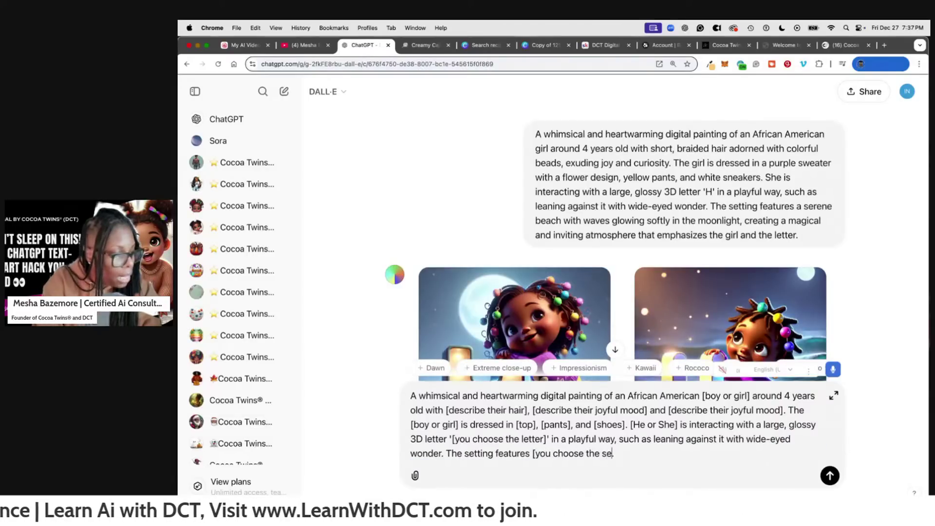
pyautogui.write('tting and how the ')
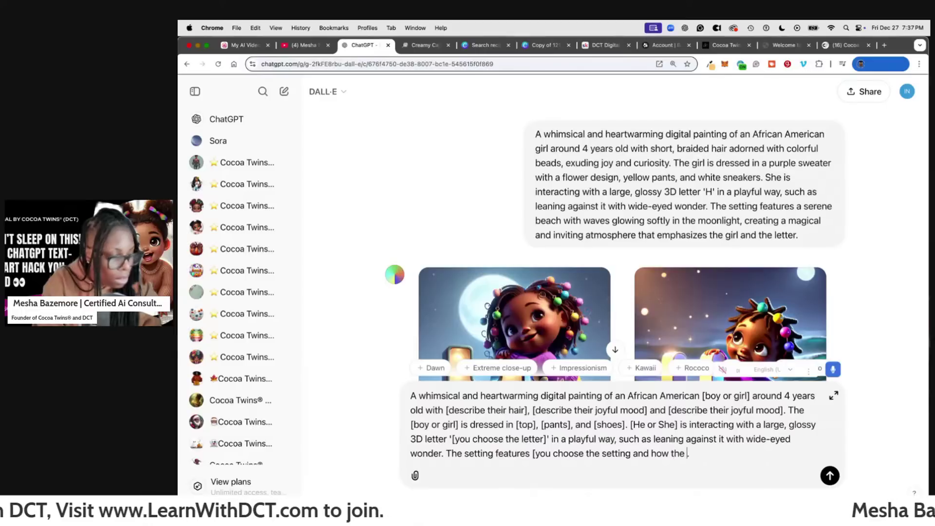
pyautogui.write('subject is i')
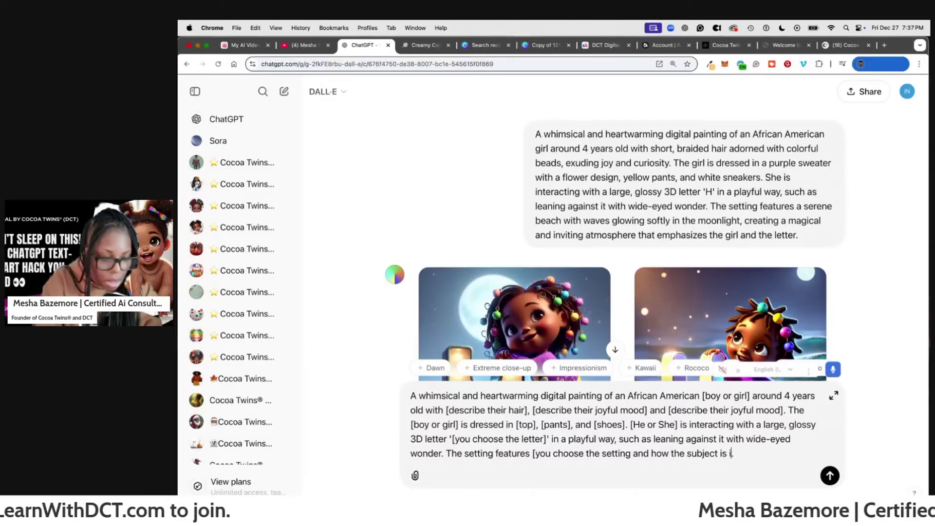
pyautogui.write('nteracting witrh t')
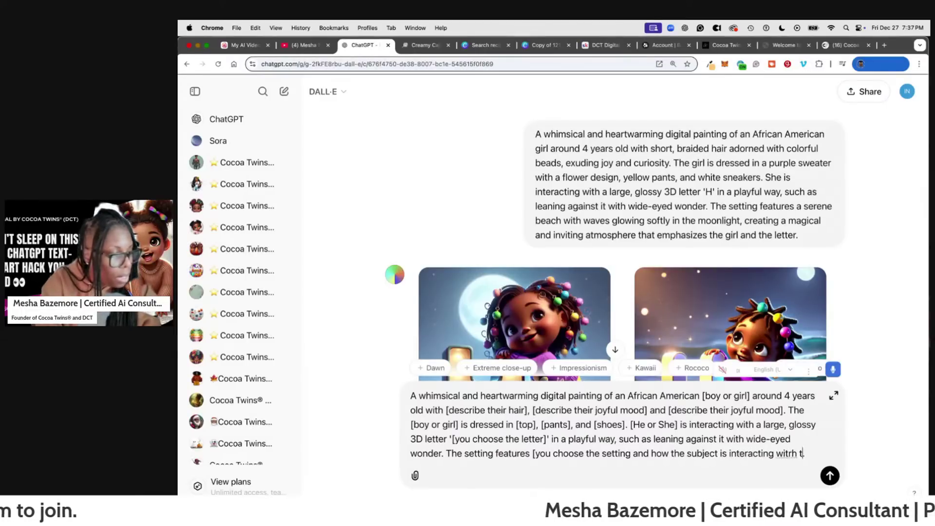
pyautogui.press('BackSpace')
pyautogui.press('BackSpace')
pyautogui.press('BackSpace')
pyautogui.press('BackSpace')
pyautogui.write('h the letter].')
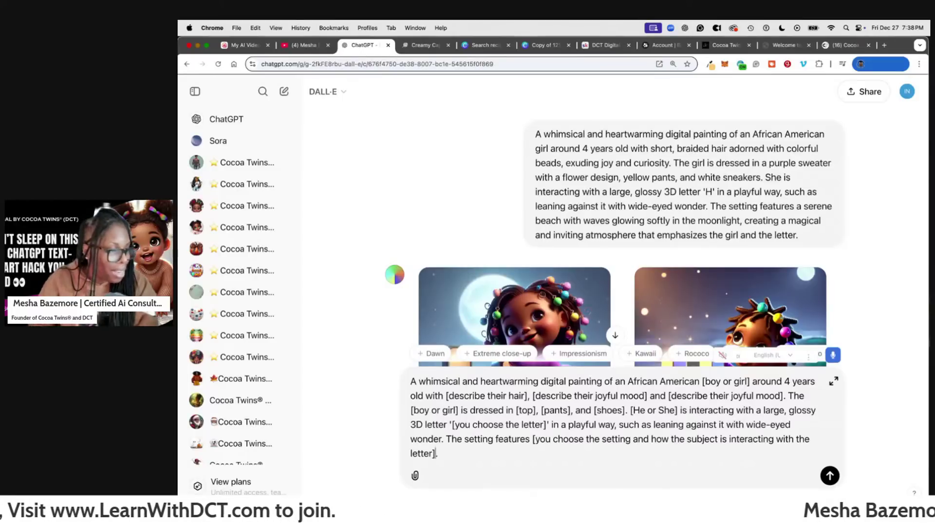
pyautogui.hotkey('shift', 'Return')
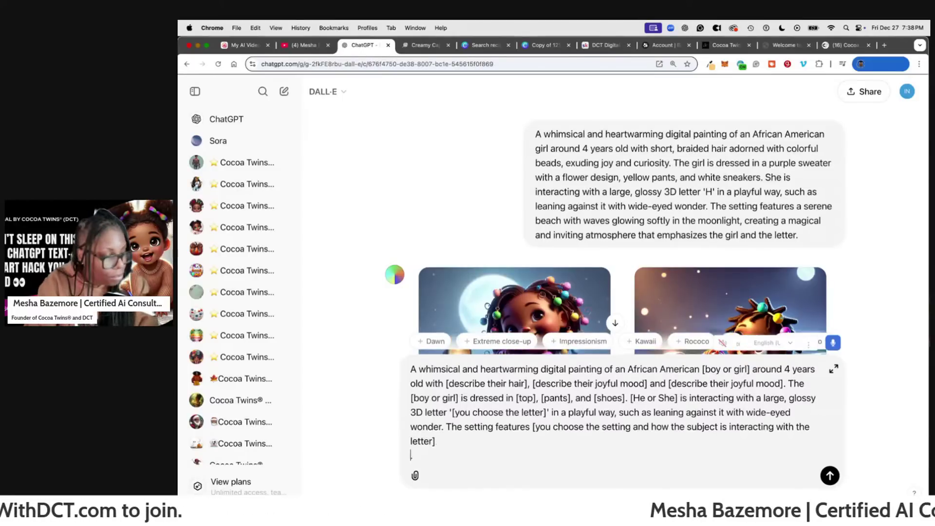
pyautogui.hotkey('shift', 'Return')
pyautogui.press('BackSpace')
pyautogui.press('BackSpace')
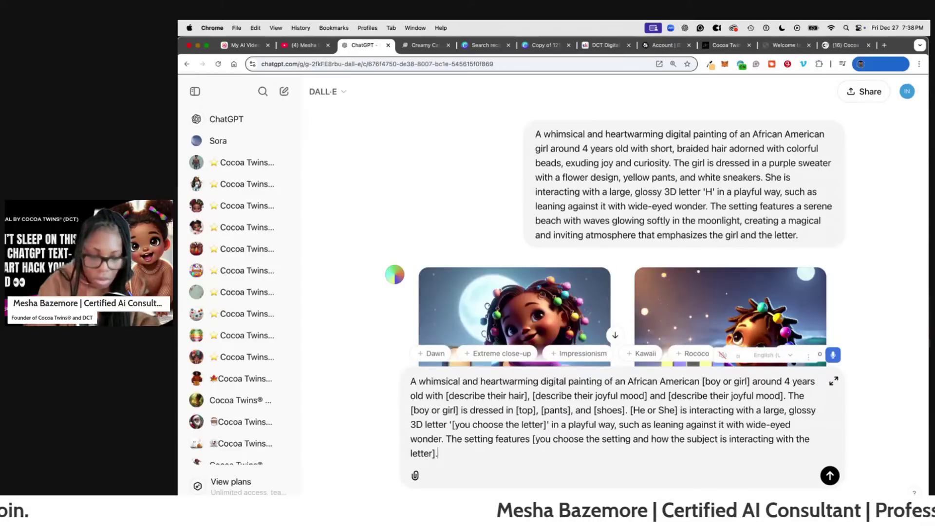
# - Add a separate paragraph below the template reading "This is a fillable base prompt. I need you to create ideas for each fillable section."
pyautogui.hotkey('shift', 'Return')
pyautogui.hotkey('shift', 'Return')
pyautogui.write('This ')
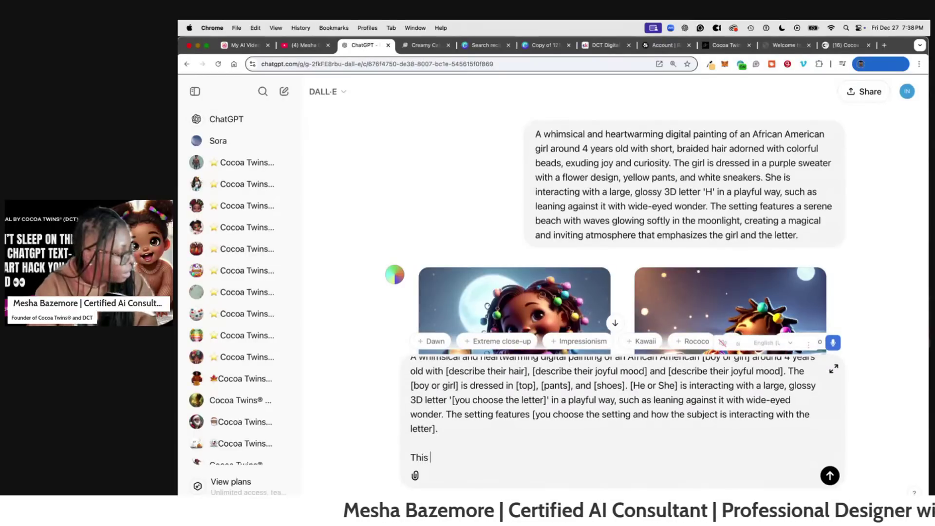
pyautogui.write('is a fillable ')
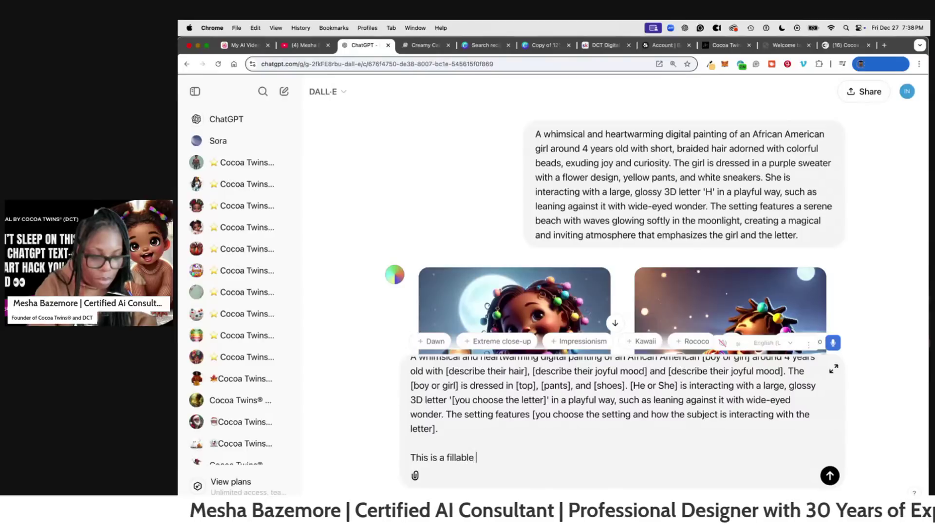
pyautogui.write('base prompt.')
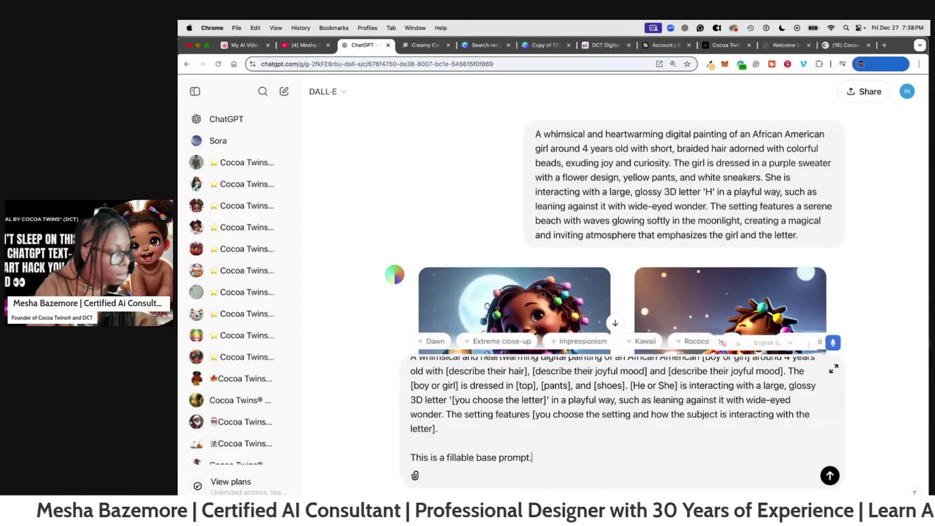
pyautogui.write('  I need you ')
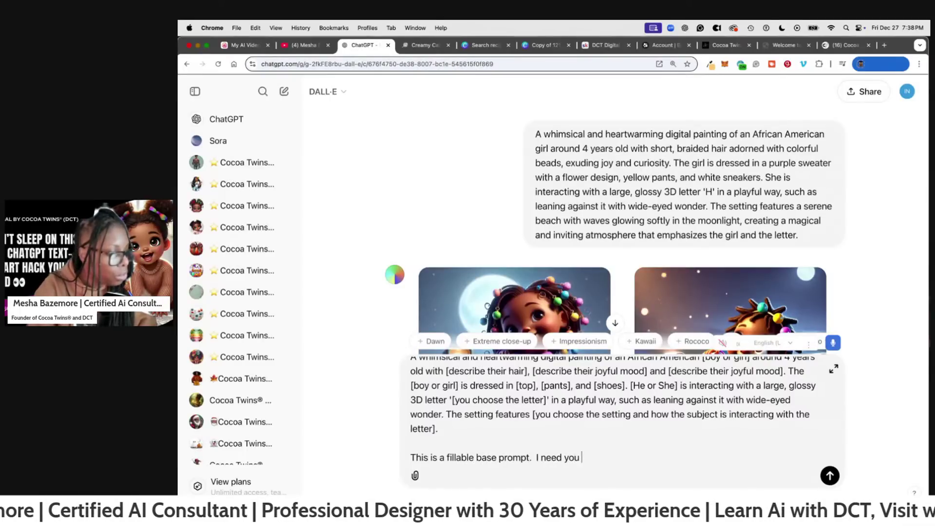
pyautogui.write('to create')
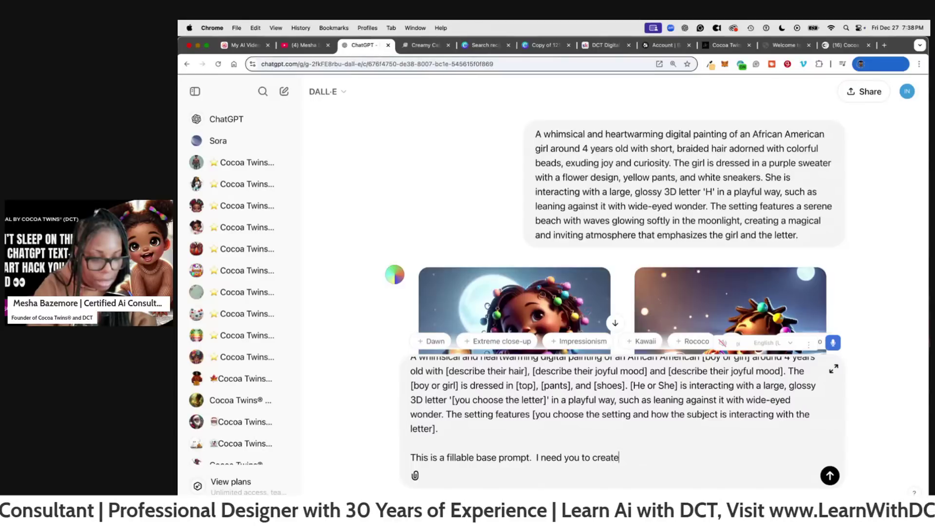
pyautogui.write(' ideas for ea')
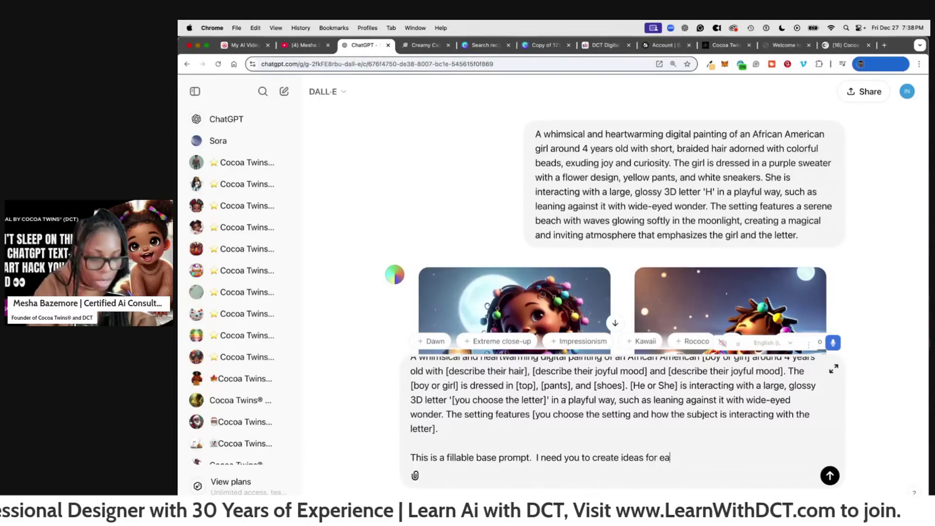
pyautogui.write('chfillable sec')
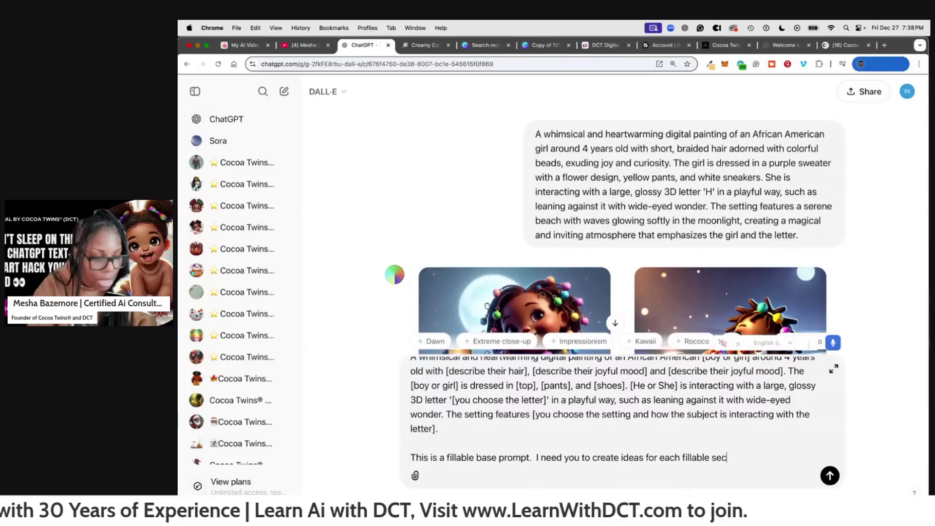
pyautogui.write('tion.')
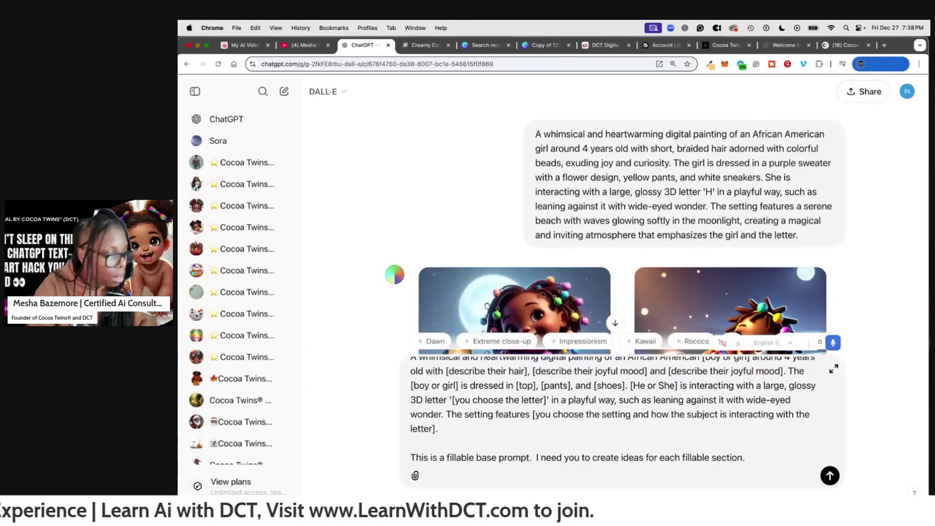
pyautogui.write('Okay, a')
pyautogui.press('BackSpace')
pyautogui.press('BackSpace')
pyautogui.press('BackSpace')
pyautogui.press('BackSpace')
pyautogui.press('BackSpace')
pyautogui.press('BackSpace')
pyautogui.press('BackSpace')
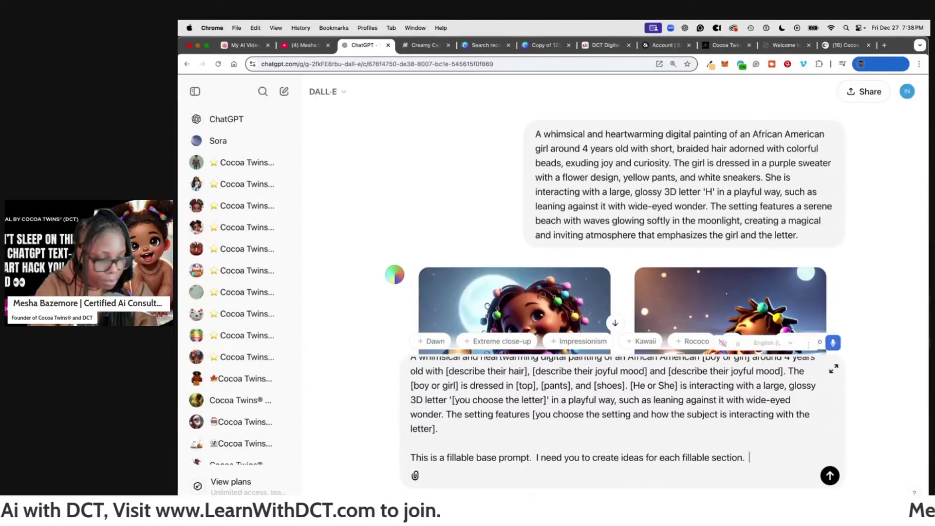
# - Add "Please adhere to boy or girl, but for all other fillable sections please provide 10 ideas for each section." and send the message
pyautogui.write('Please')
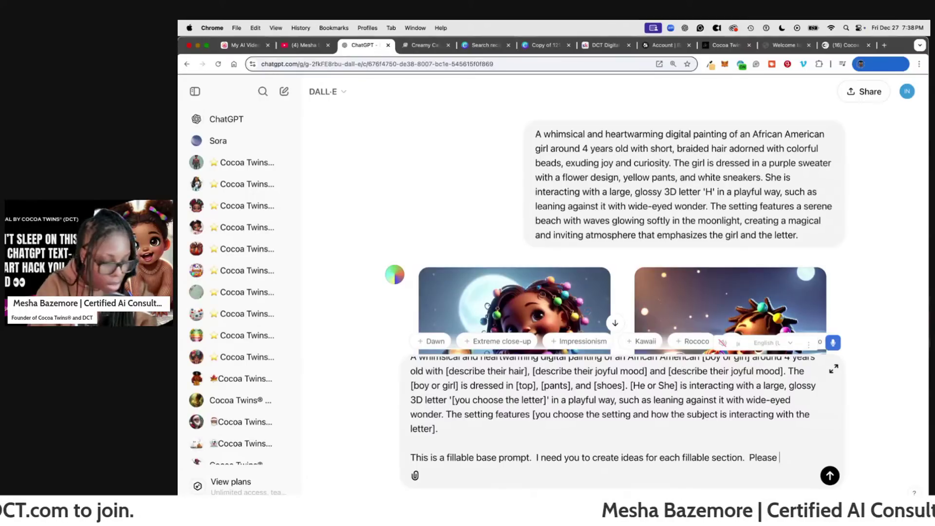
pyautogui.write(' adhere to')
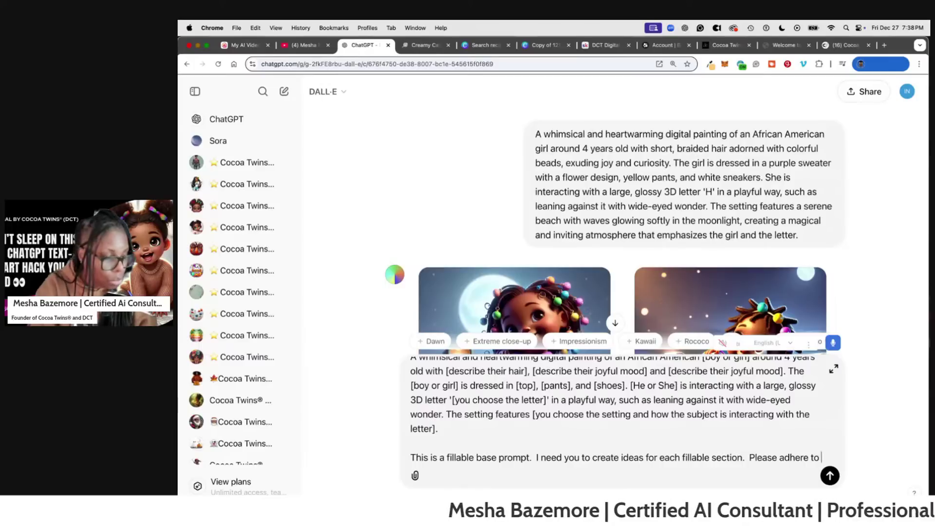
pyautogui.write(' boy ')
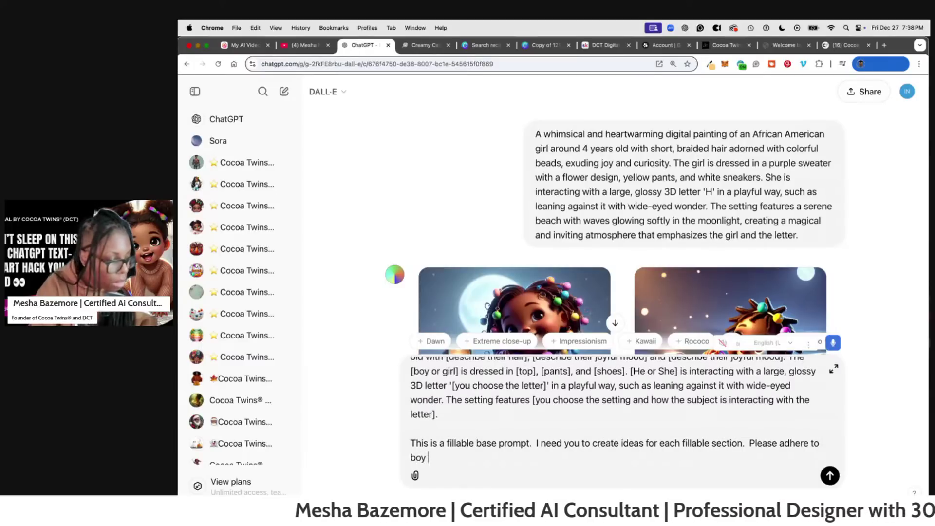
pyautogui.write('or girl, ')
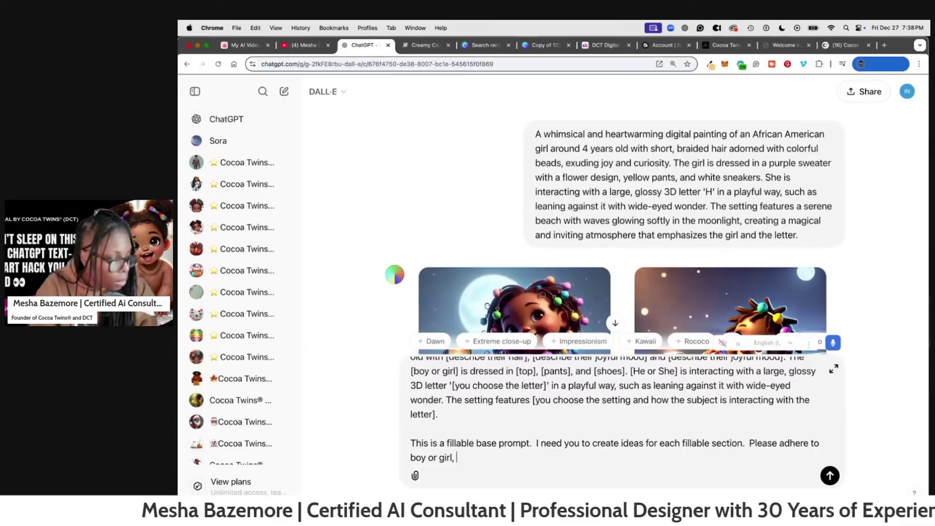
pyautogui.write('but for all')
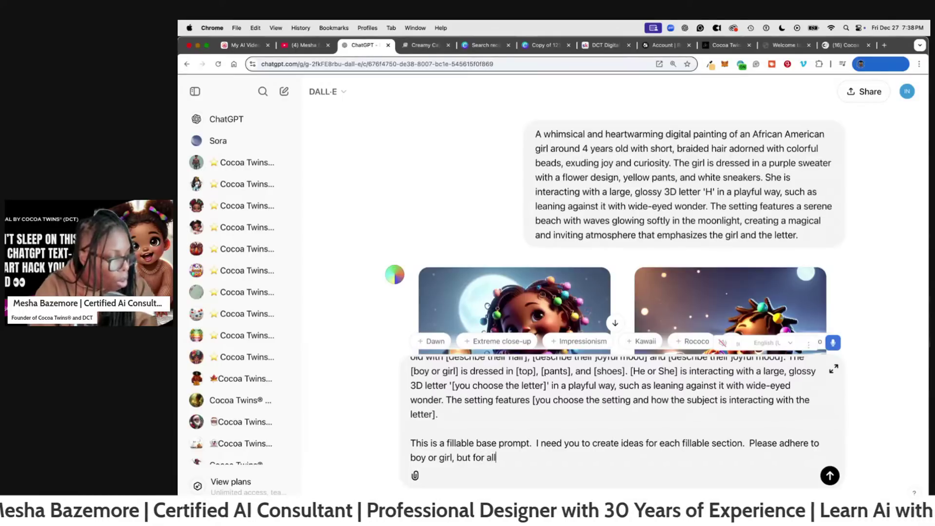
pyautogui.write(' oth')
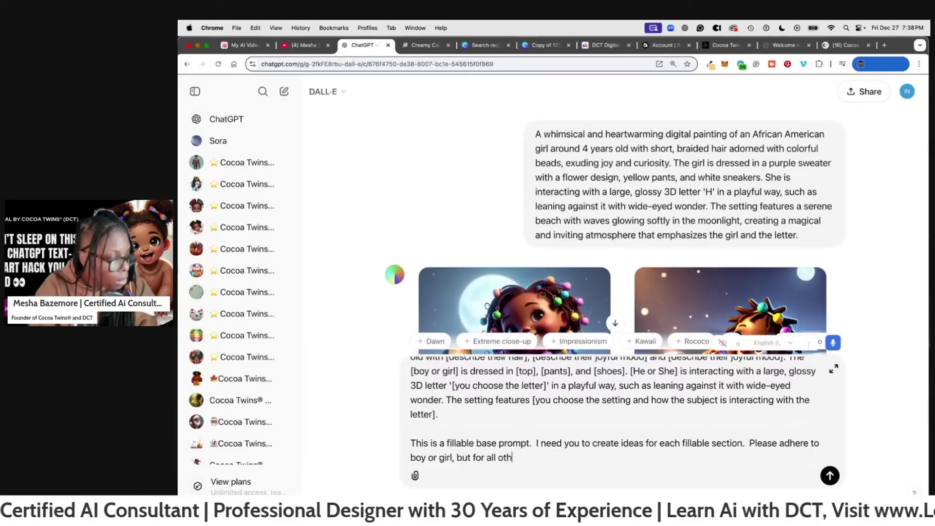
pyautogui.write('er fillable sec')
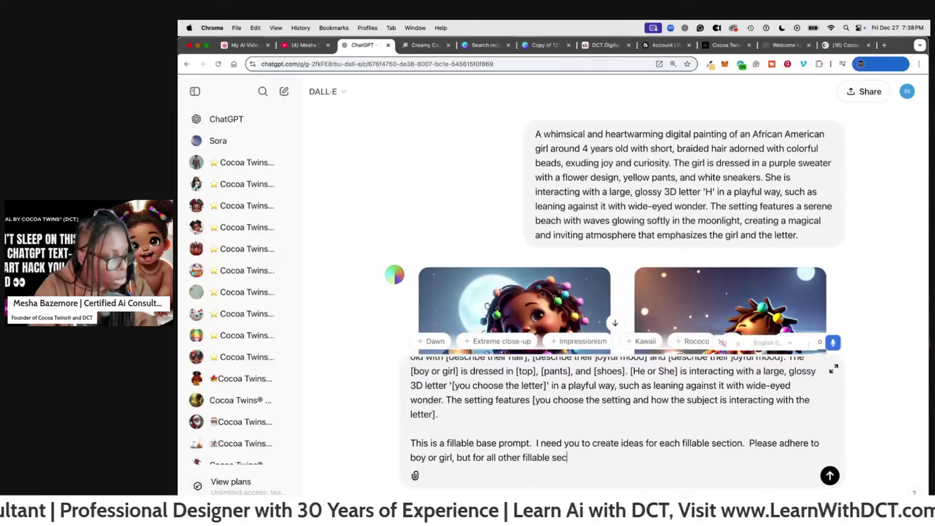
pyautogui.write('tions please p')
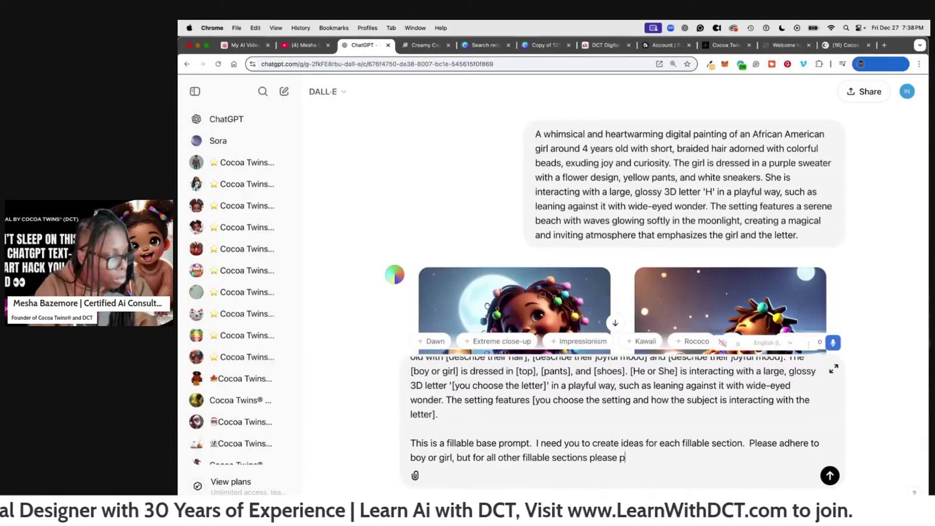
pyautogui.write('rovide 10 ')
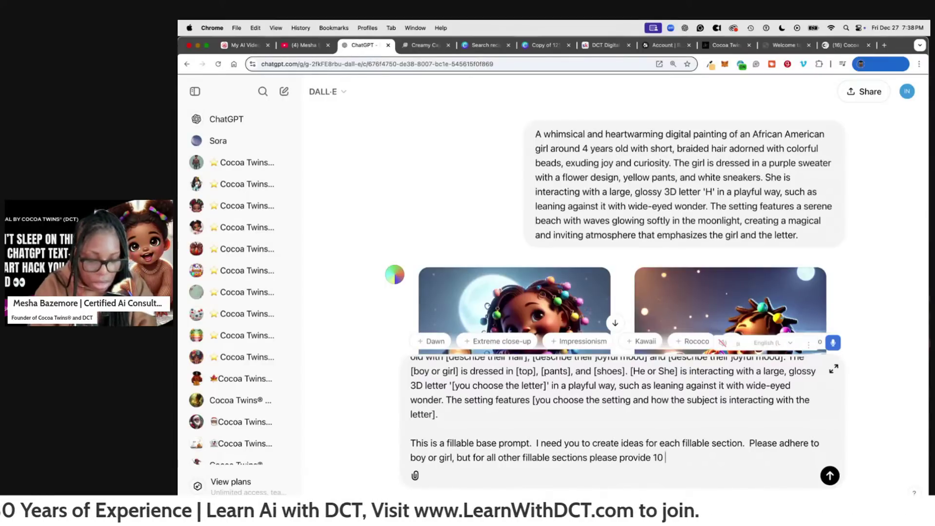
pyautogui.write('ideas for each')
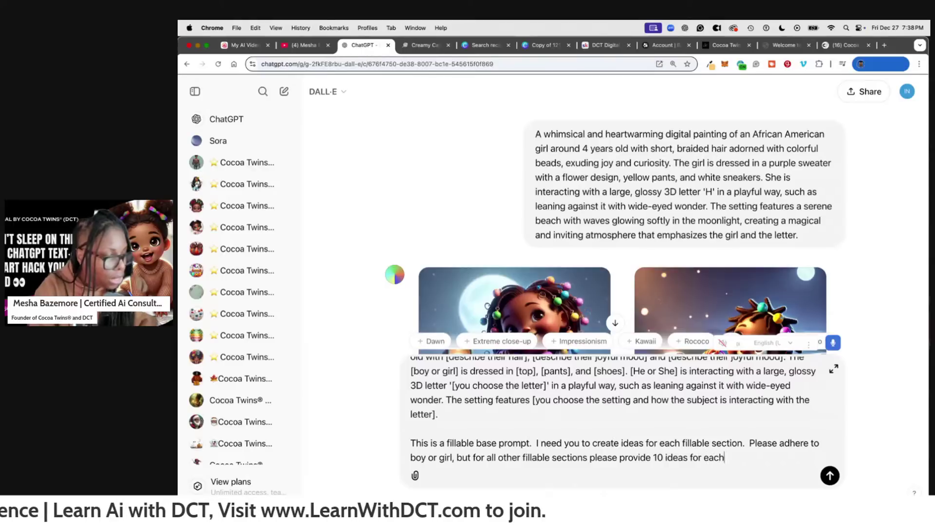
pyautogui.write(' sestio')
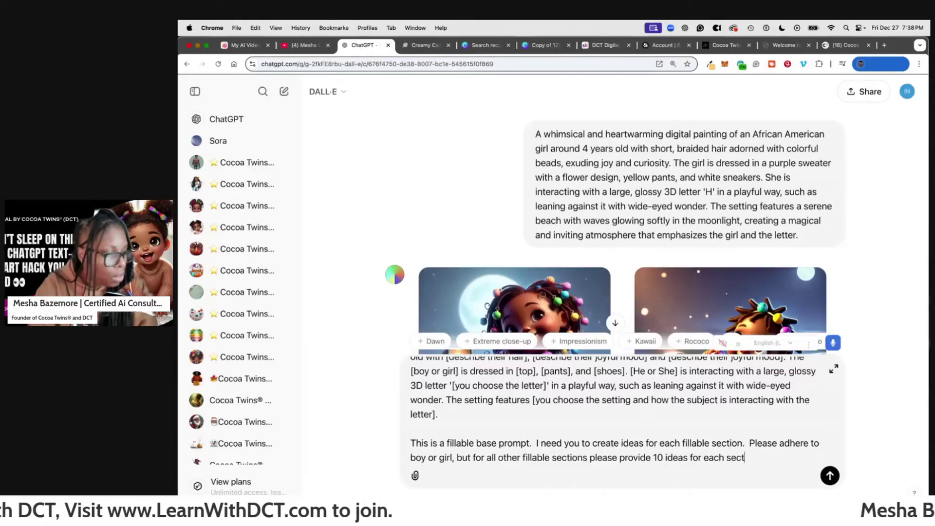
pyautogui.write('ion.')
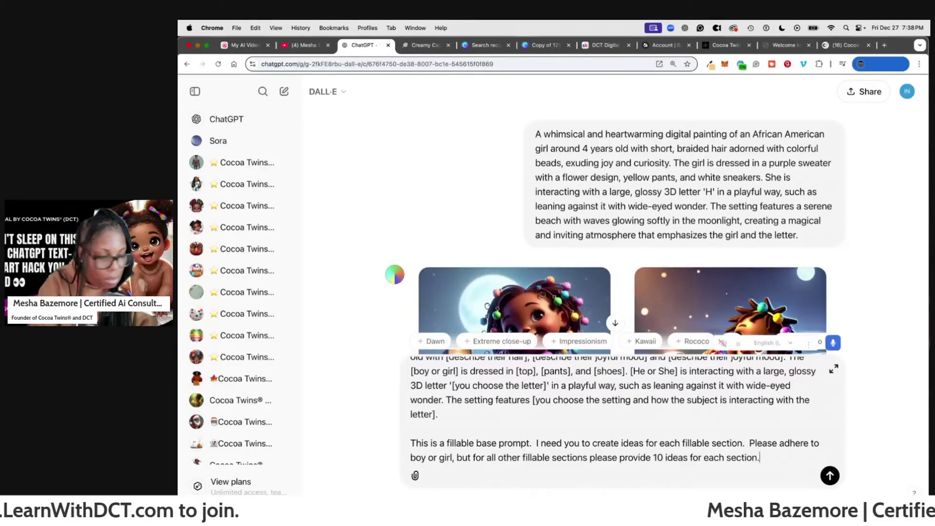
pyautogui.press('Return')
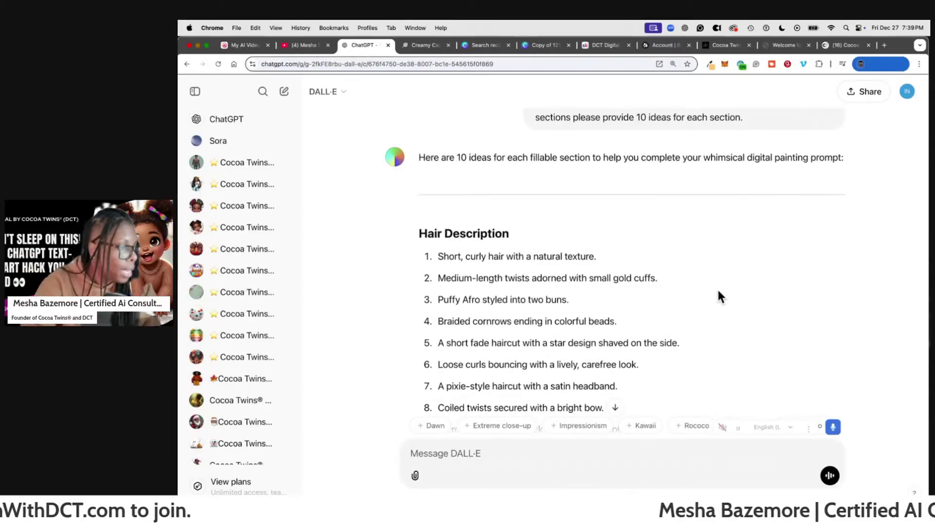
# - Review the generated ideas for hair, joyful mood, top, pants, shoes, 3D letter and setting through to the end of the reply
pyautogui.scroll(-10, 529, 267)
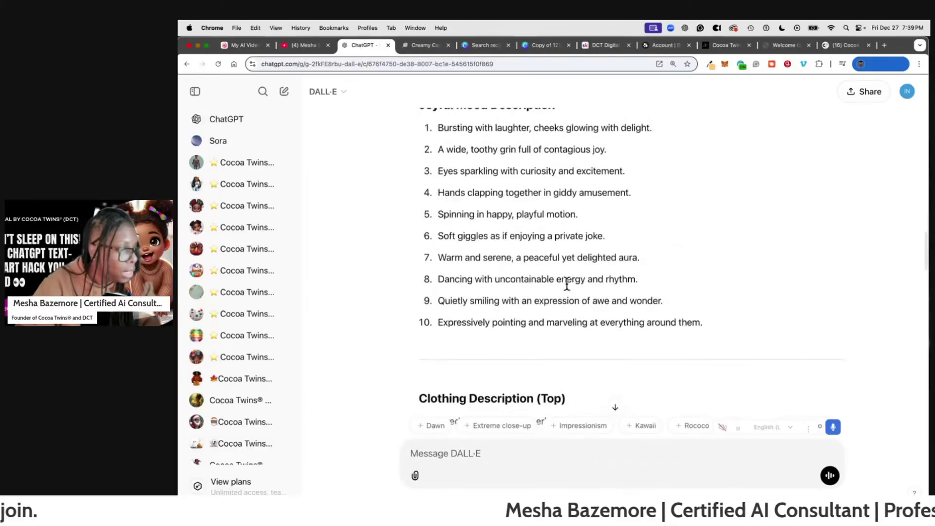
pyautogui.scroll(10, 566, 285)
pyautogui.scroll(-3, 589, 290)
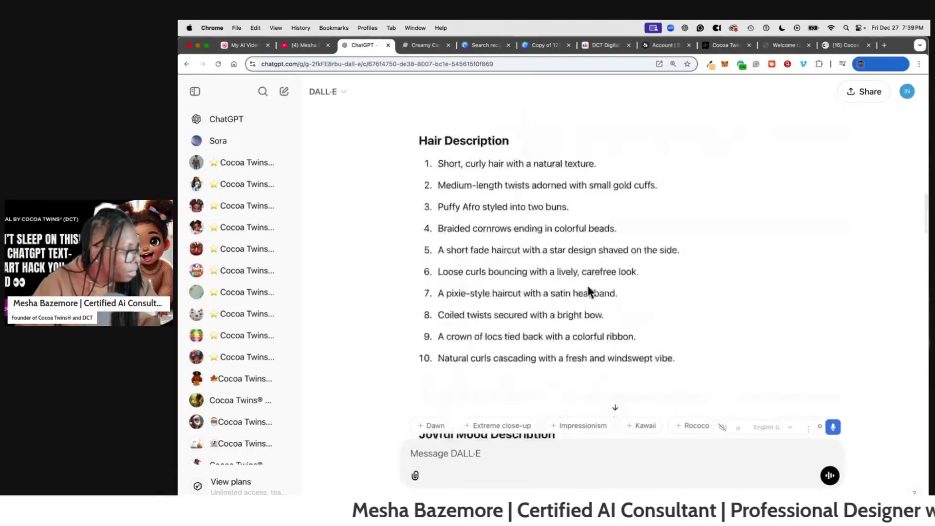
pyautogui.scroll(-10, 589, 290)
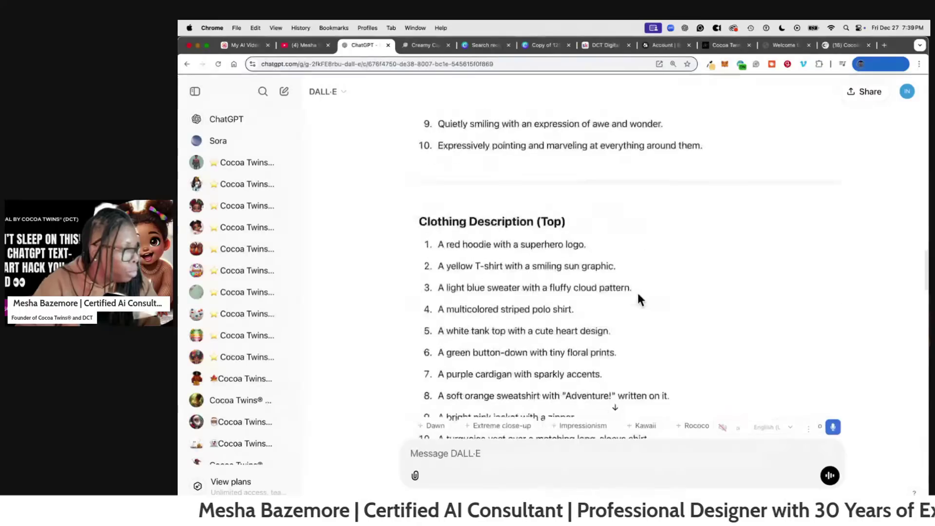
pyautogui.scroll(-5, 665, 278)
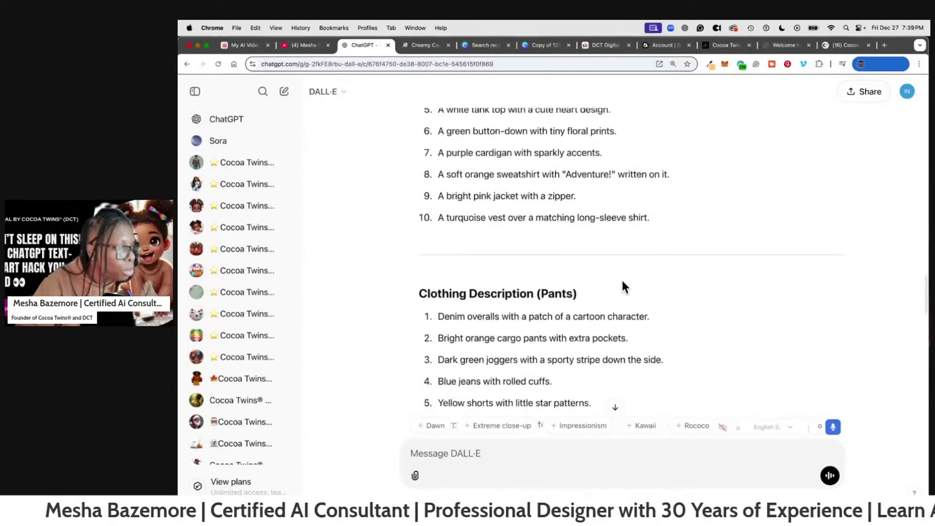
pyautogui.scroll(-2, 622, 282)
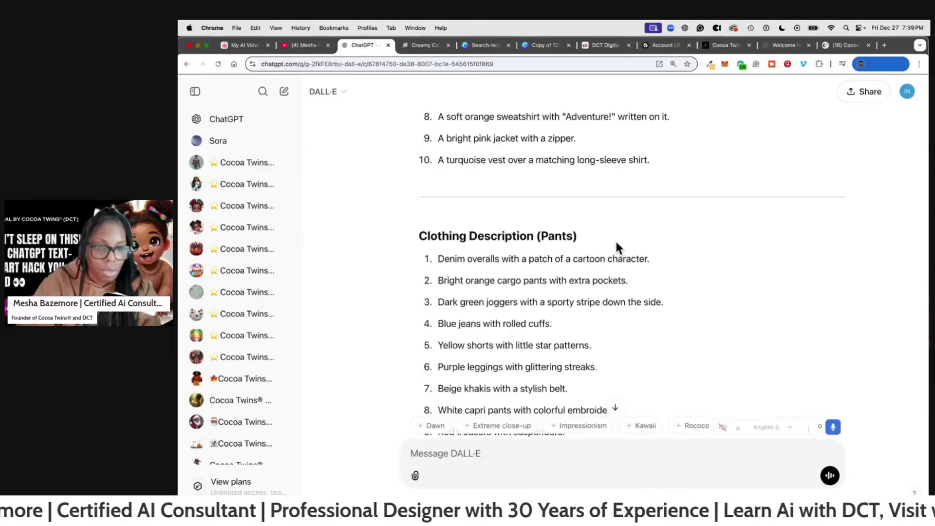
pyautogui.scroll(-6, 616, 246)
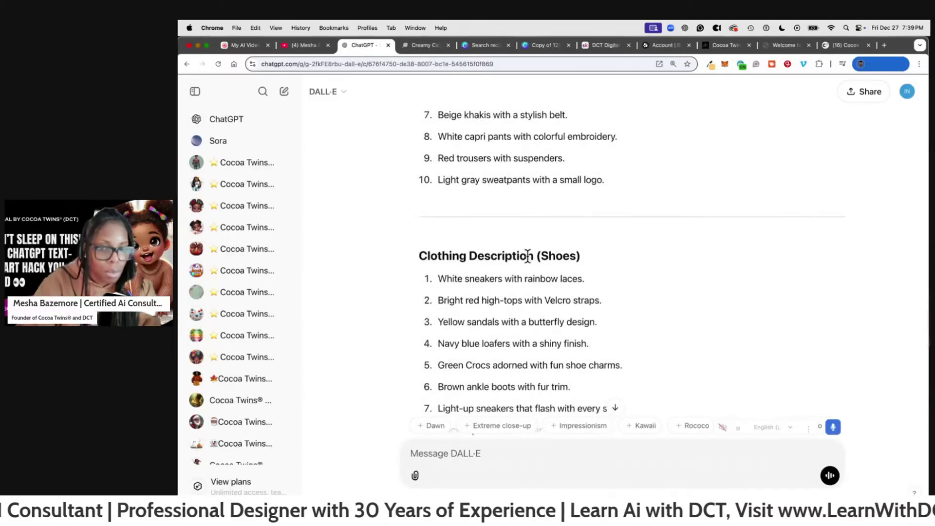
pyautogui.scroll(-6, 504, 255)
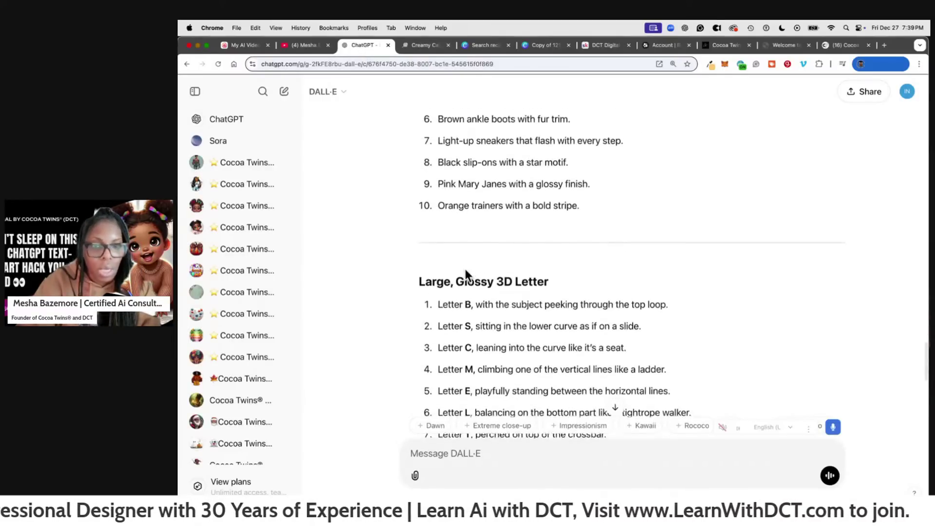
pyautogui.scroll(-10, 468, 270)
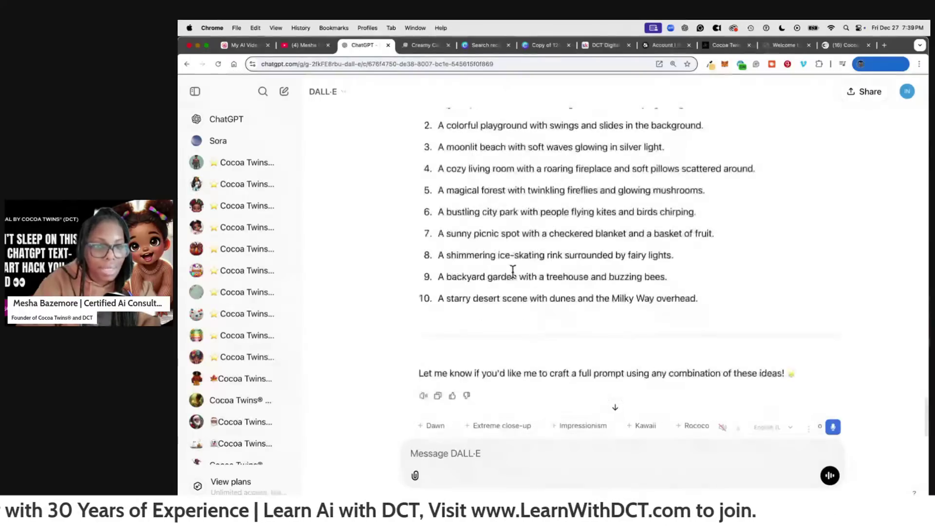
pyautogui.scroll(-1, 513, 273)
# - Begin a follow-up message with the words "Now based on the number of"
pyautogui.click(475, 447)
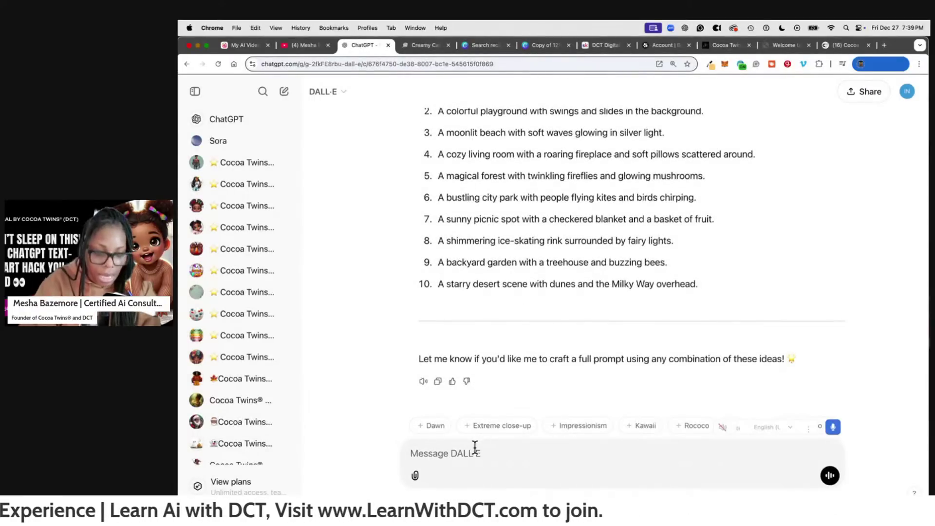
pyautogui.write('Now based o')
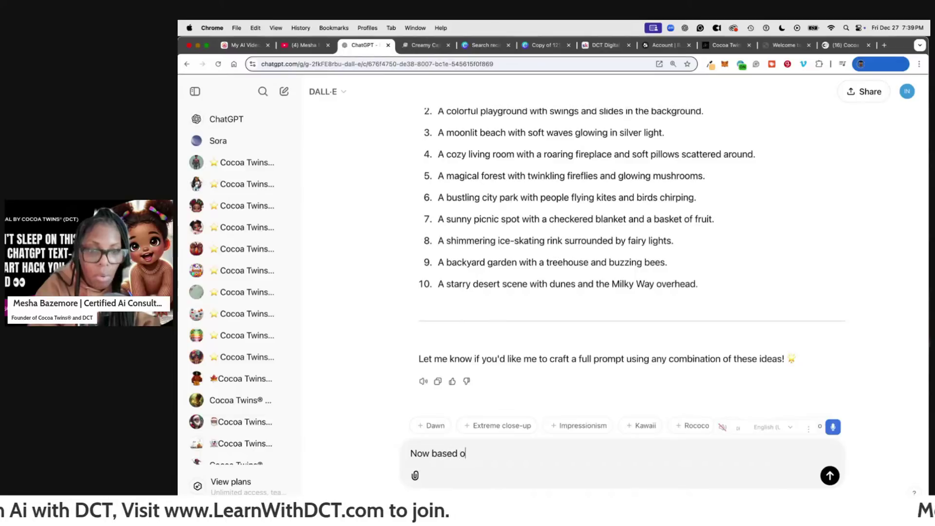
pyautogui.write('n the number of ')
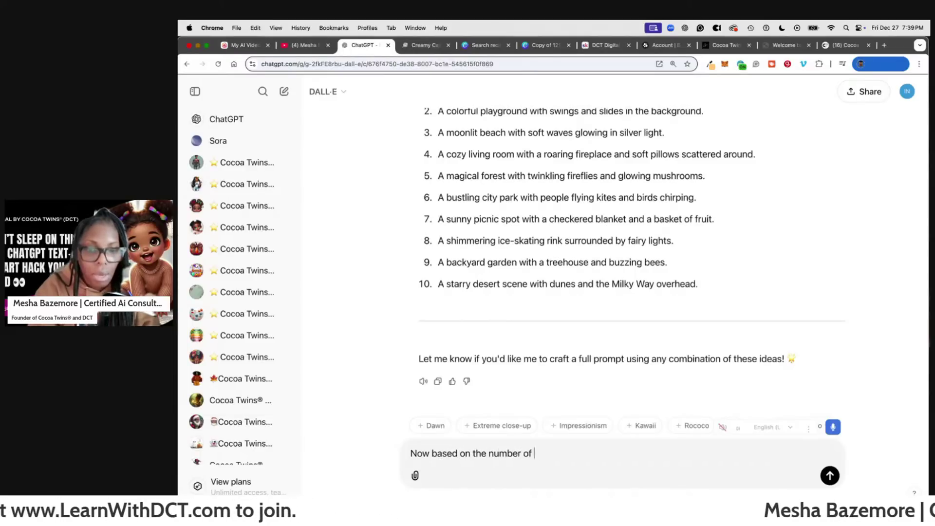
pyautogui.write('prompts you have cre')
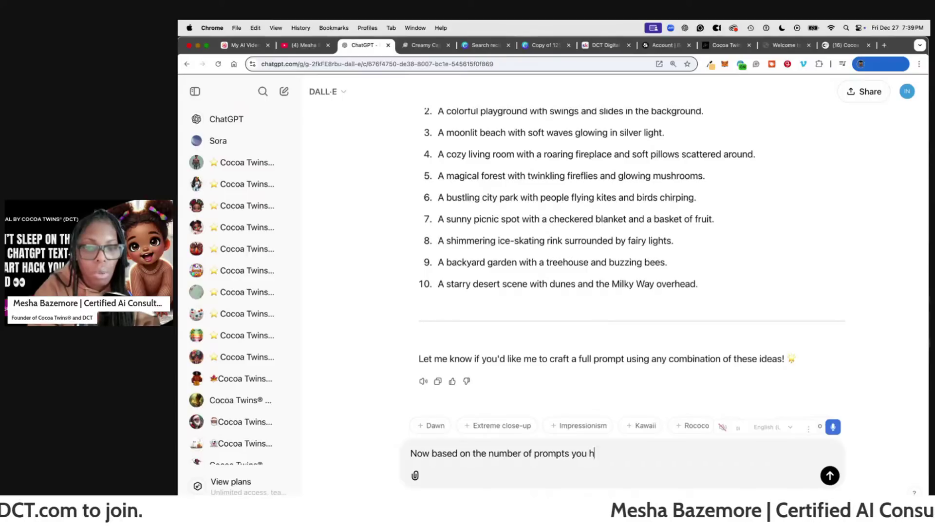
pyautogui.press('BackSpace')
pyautogui.press('BackSpace')
pyautogui.press('BackSpace')
pyautogui.press('BackSpace')
pyautogui.press('BackSpace')
pyautogui.press('BackSpace')
pyautogui.press('BackSpace')
pyautogui.press('BackSpace')
pyautogui.press('BackSpace')
pyautogui.press('BackSpace')
pyautogui.press('BackSpace')
pyautogui.press('BackSpace')
pyautogui.press('BackSpace')
pyautogui.press('BackSpace')
pyautogui.press('BackSpace')
pyautogui.press('BackSpace')
pyautogui.press('BackSpace')
pyautogui.press('BackSpace')
pyautogui.press('BackSpace')
pyautogui.press('BackSpace')
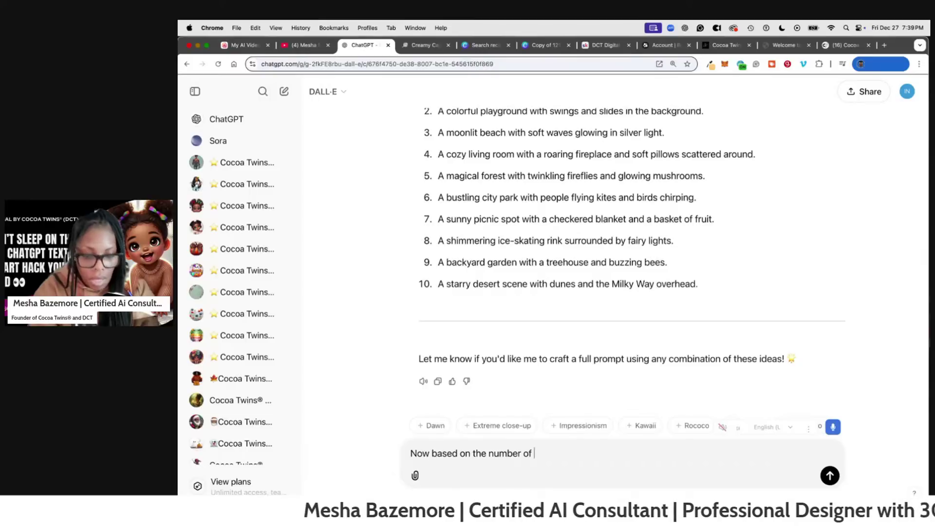
# - Complete the message with "ideas that you have generated please tell me how many prompts can I create using the prompt and the prompt ideas." and send it
pyautogui.write('ideas that youy')
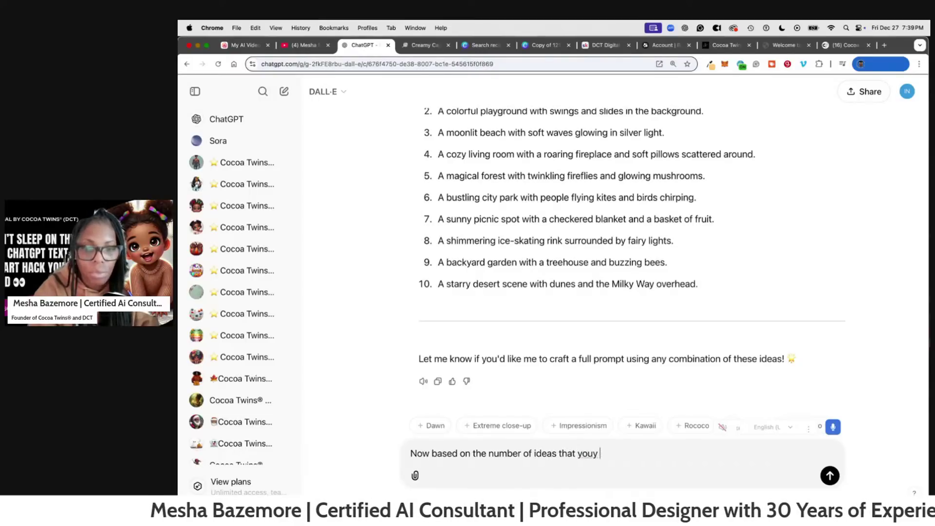
pyautogui.press('BackSpace')
pyautogui.press('BackSpace')
pyautogui.write('have ge')
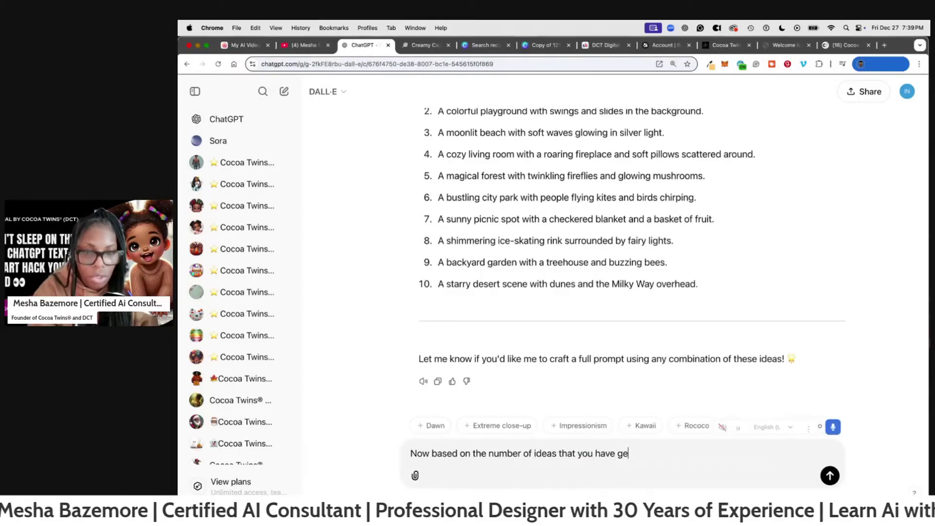
pyautogui.write('nerated please ')
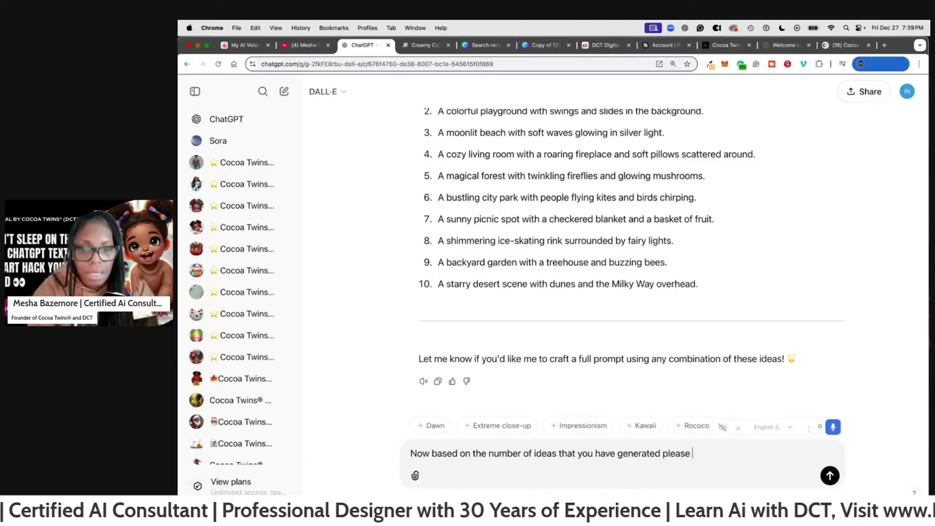
pyautogui.write('tell me how man')
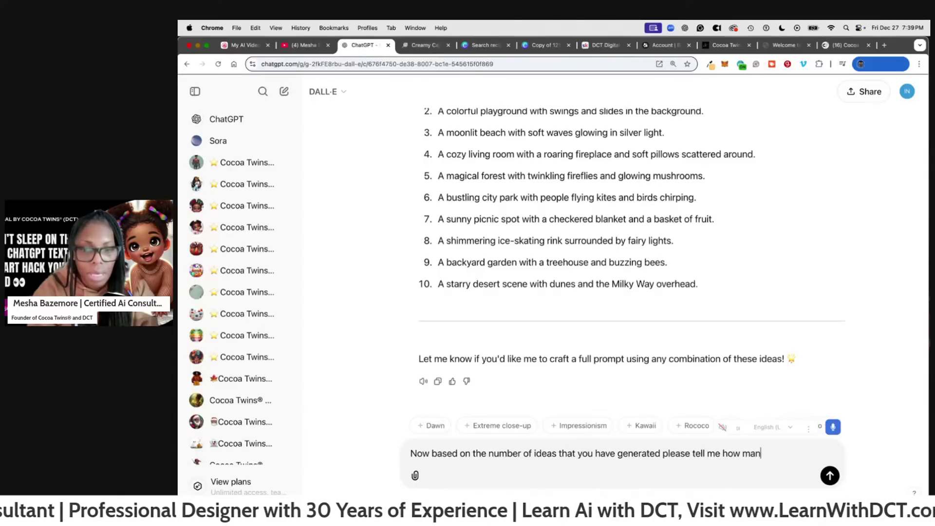
pyautogui.write('y prompts can ')
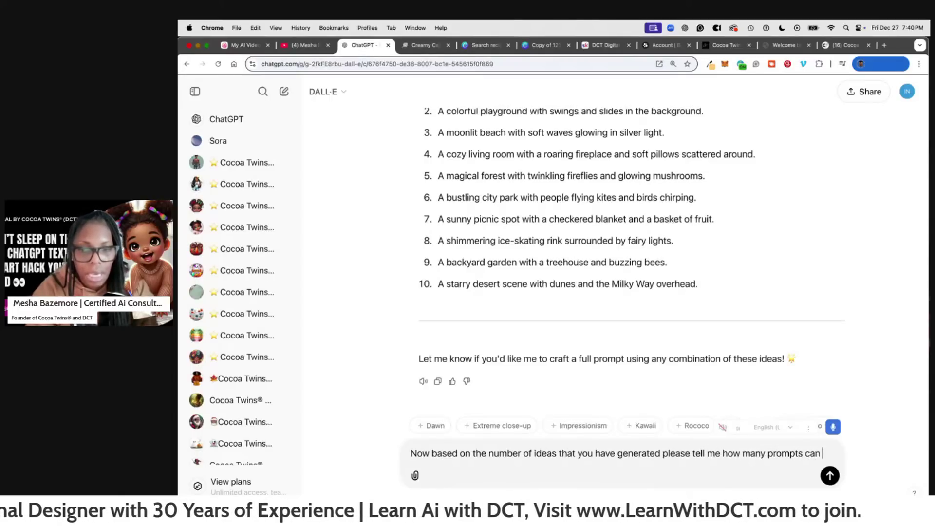
pyautogui.write('I create usi')
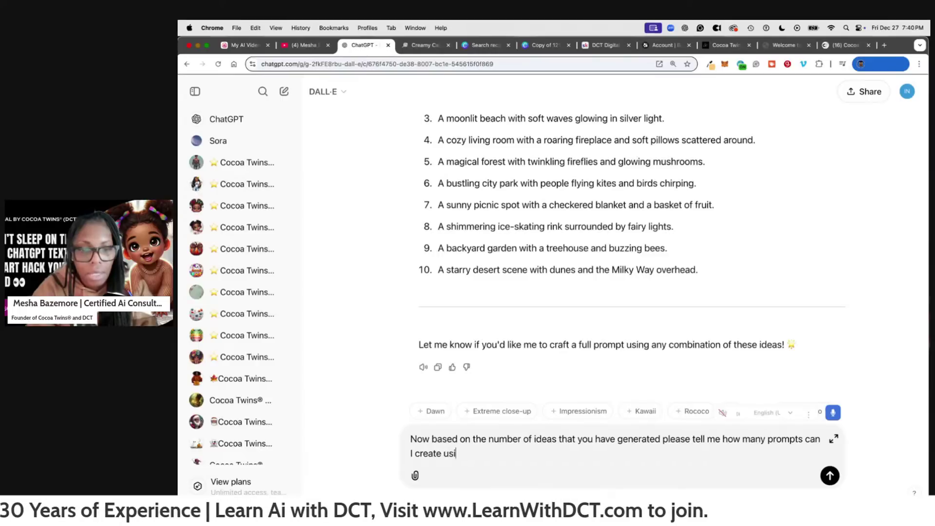
pyautogui.write('ng the prom')
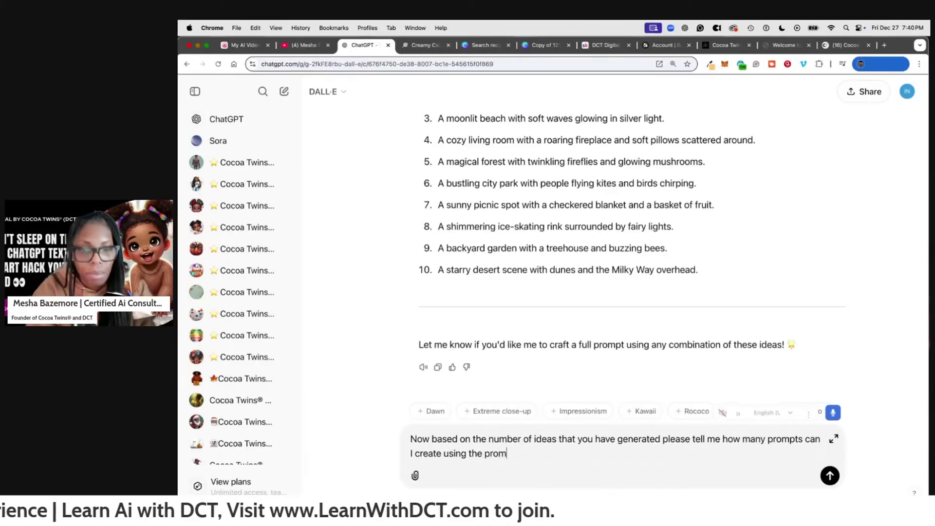
pyautogui.write('pt and the prom')
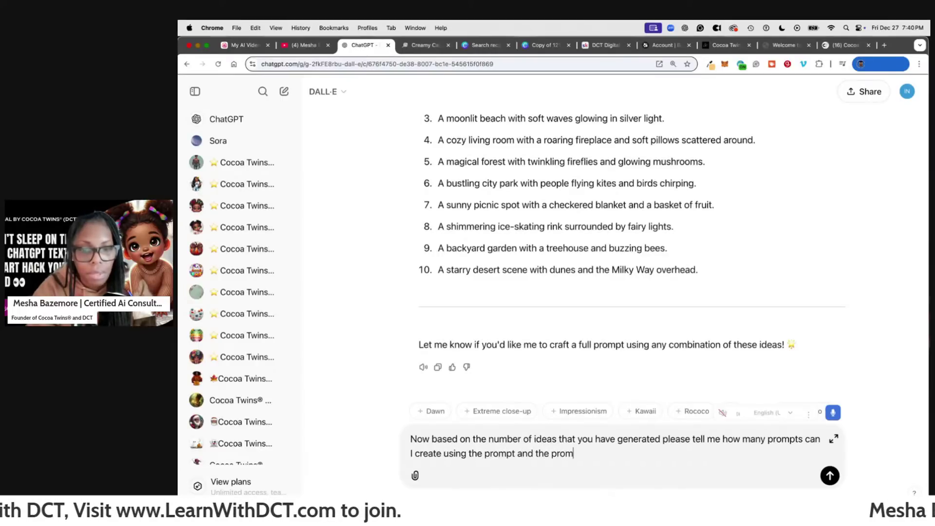
pyautogui.write('pt ideas.')
pyautogui.press('Return')
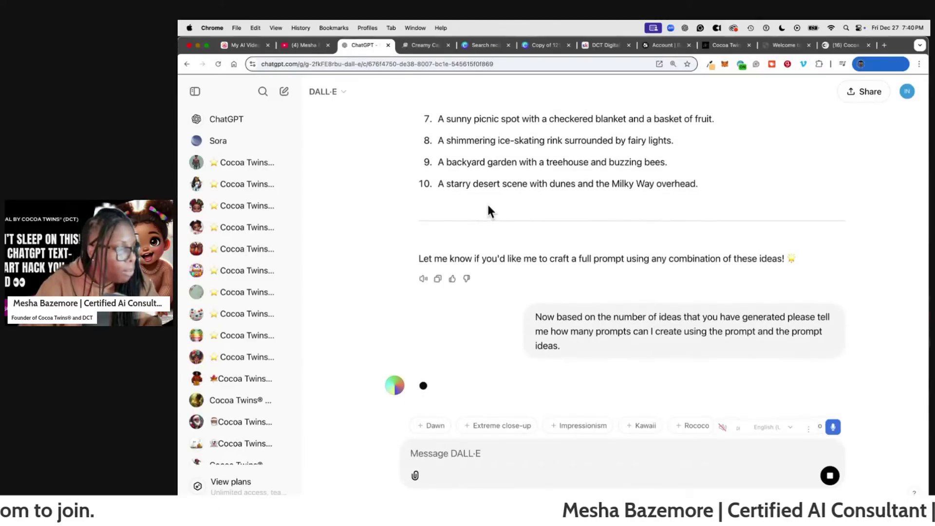
# - Review the conversation from the original prompt through the generated ideas to the calculation of how many prompts can be created
pyautogui.scroll(15, 487, 203)
pyautogui.scroll(15, 624, 208)
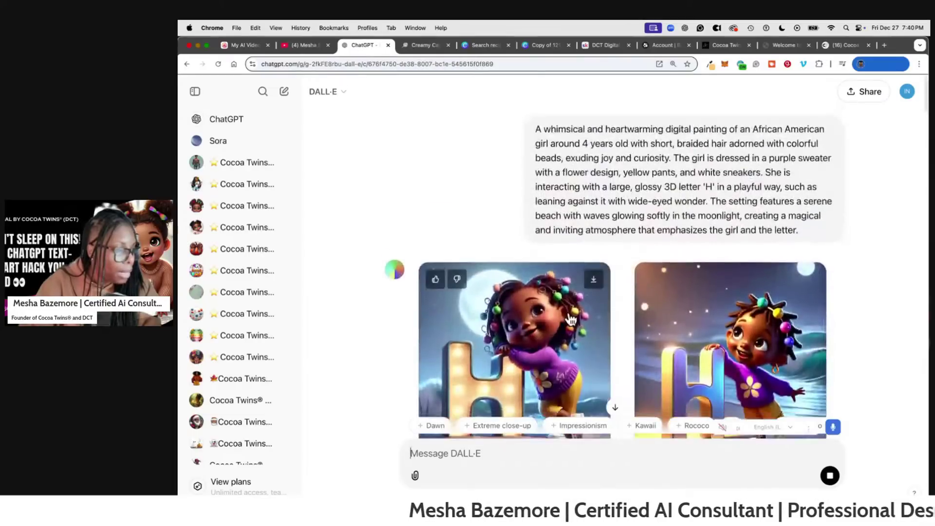
pyautogui.scroll(-20, 565, 302)
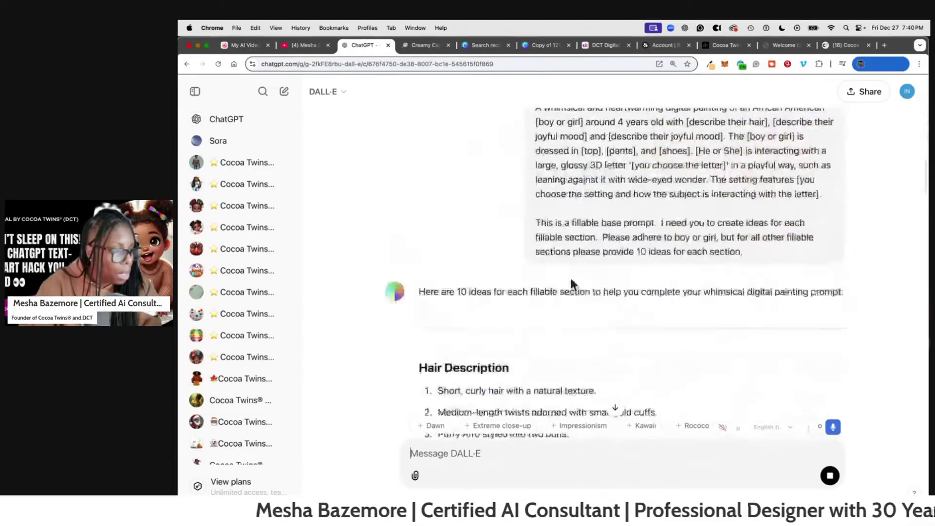
pyautogui.scroll(-20, 573, 276)
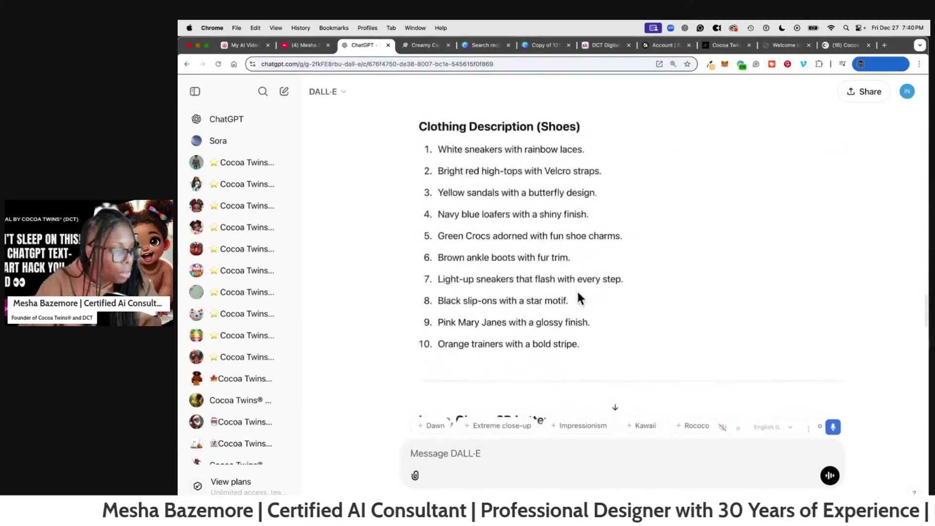
pyautogui.scroll(-20, 689, 303)
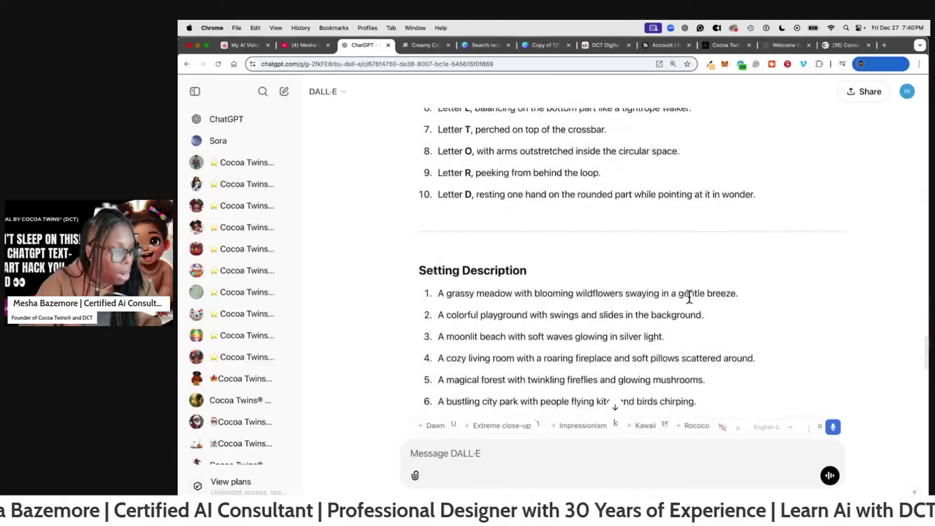
pyautogui.scroll(-10, 689, 303)
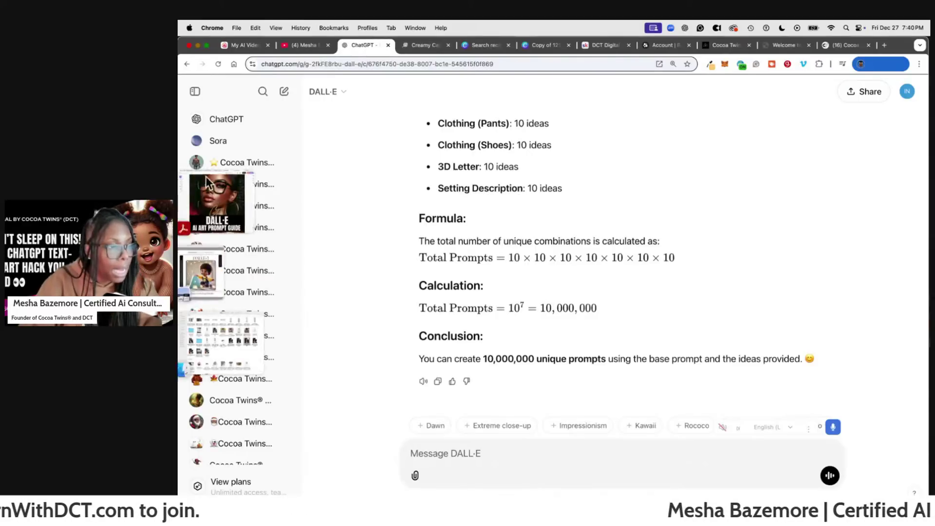
# - Open promptbase.com in a new browser tab and look through the homepage's featured and newest prompts
pyautogui.click(883, 45)
pyautogui.write('promptbase')
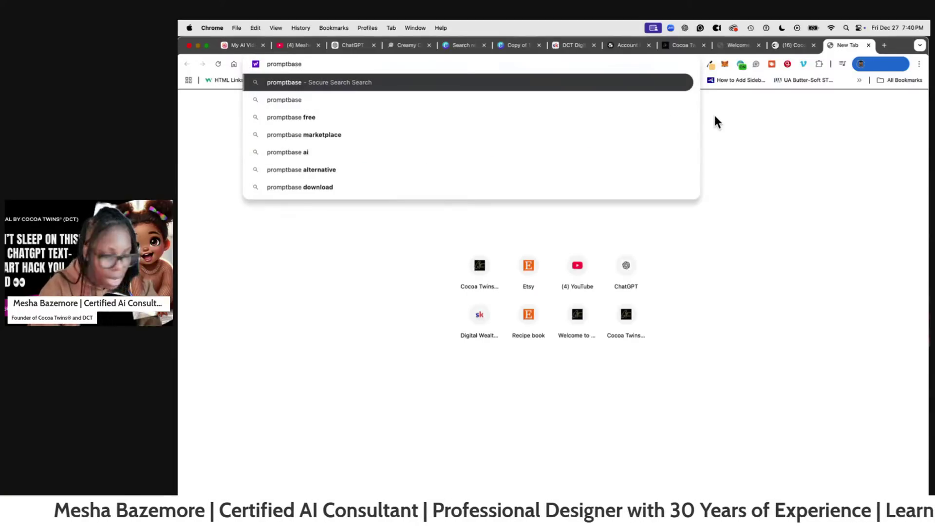
pyautogui.write('.com')
pyautogui.press('Return')
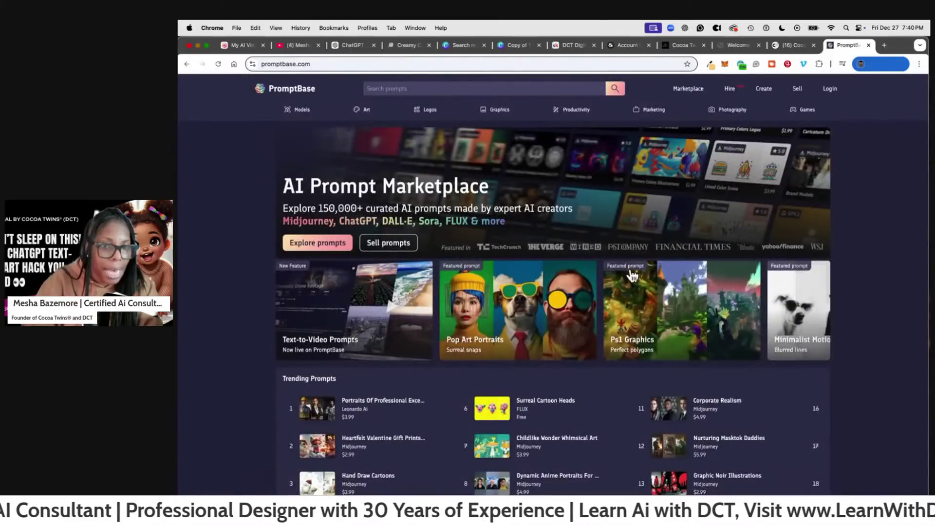
pyautogui.scroll(-10, 632, 276)
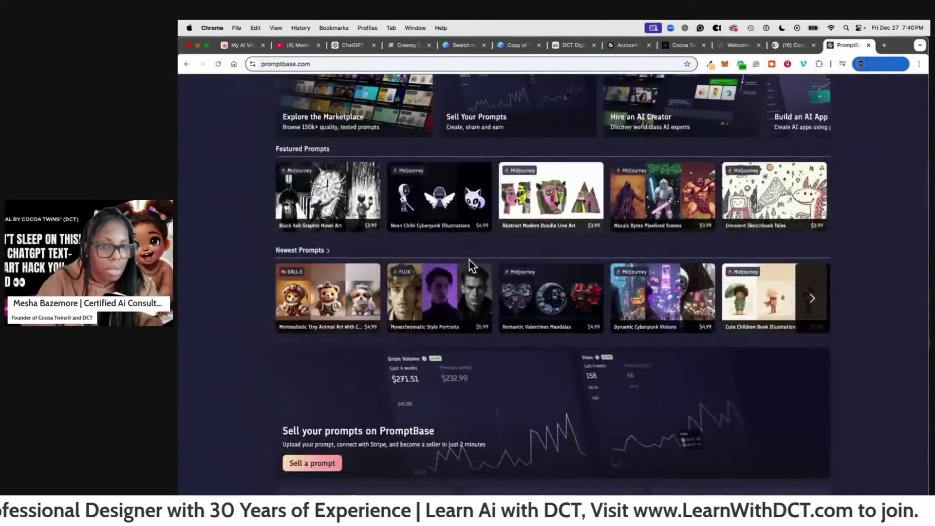
# - Preview the featured Black Ash Graphic Novel Art and Neon Chibi Cyberpunk Illustrations prompts, closing each preview
pyautogui.click(367, 218)
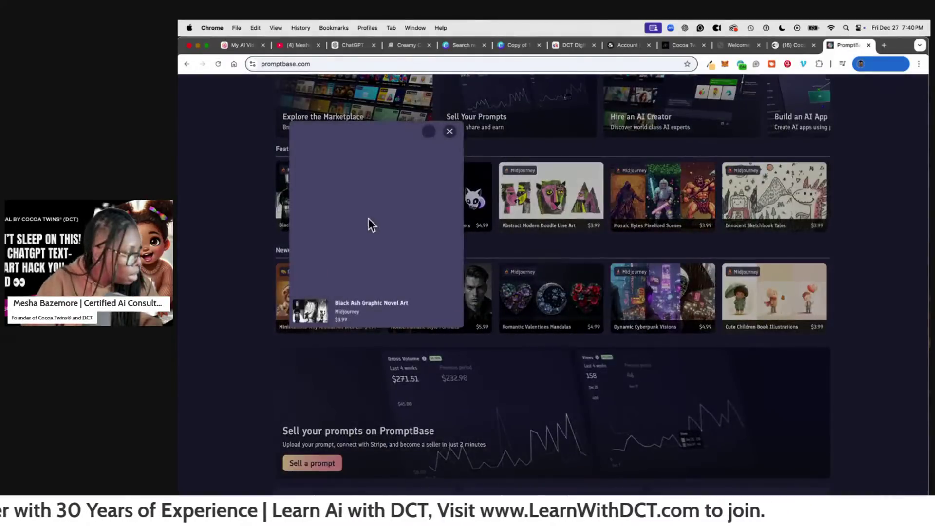
pyautogui.click(449, 131)
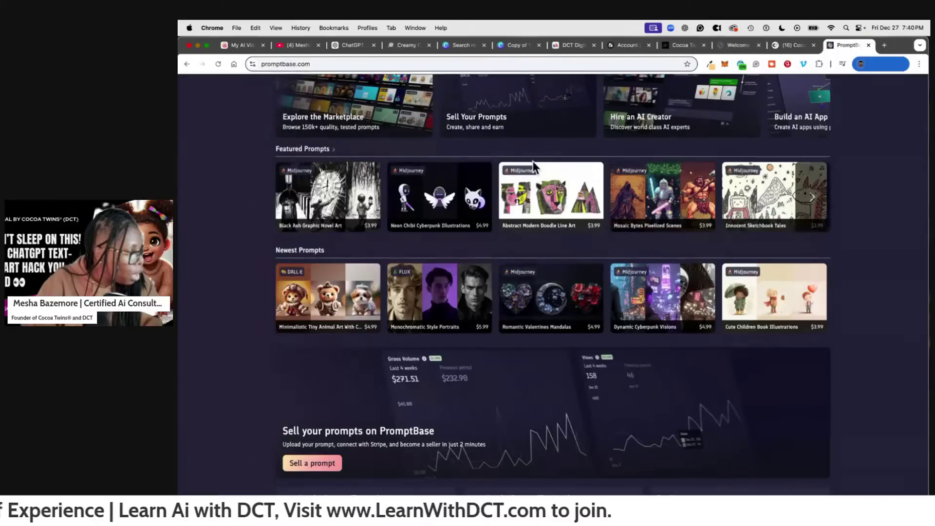
pyautogui.click(450, 202)
pyautogui.click(575, 154)
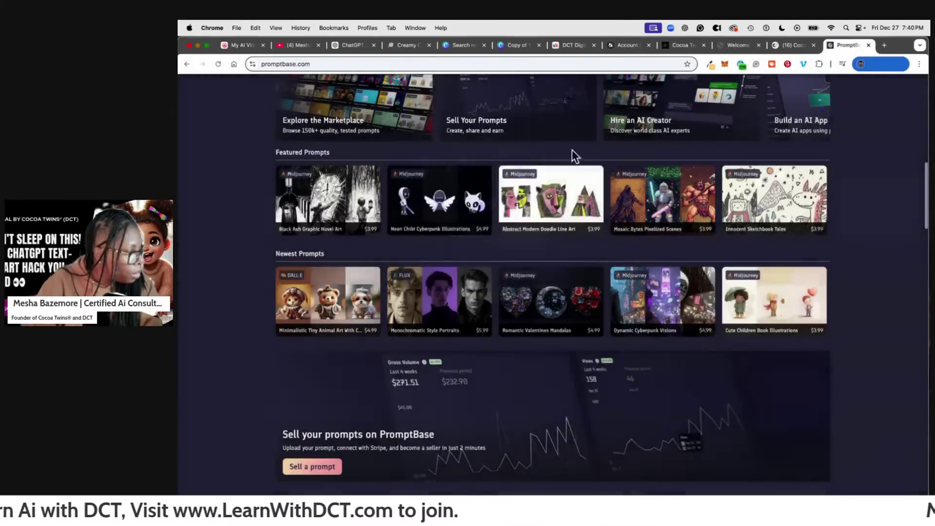
# - Preview the Portraits Of Professional Excellence prompt in the Trending Prompts list and close the preview
pyautogui.scroll(10, 458, 197)
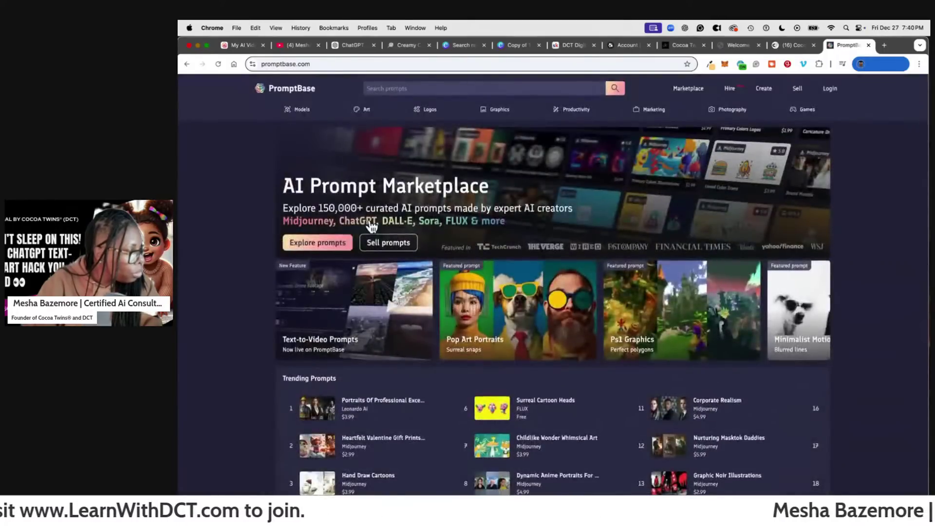
pyautogui.scroll(-3, 371, 226)
pyautogui.click(395, 245)
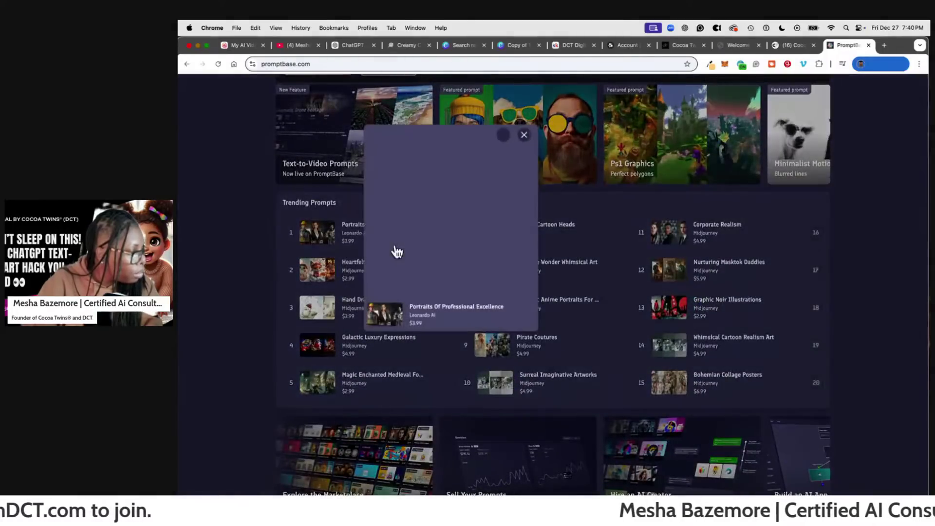
pyautogui.click(711, 210)
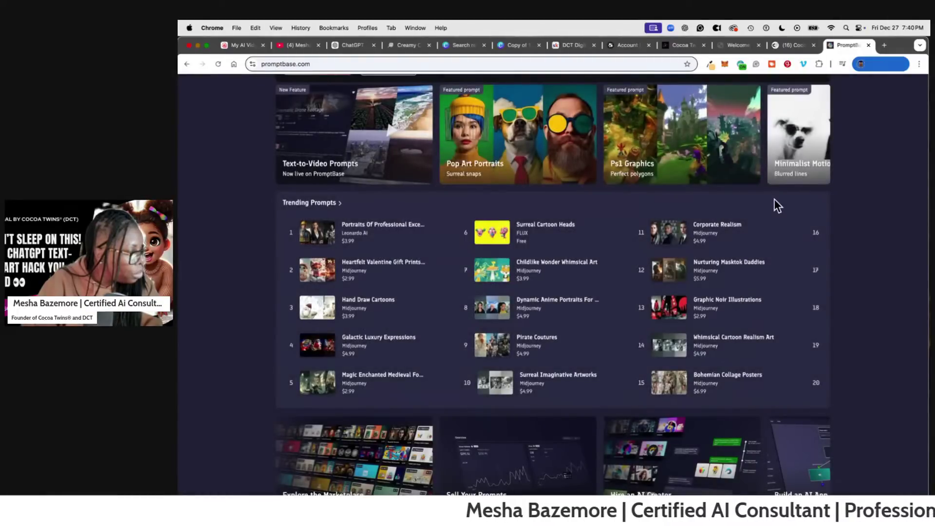
# - Open the Corporate Realism prompt's detail page from the Trending Prompts list
pyautogui.moveTo(699, 242)
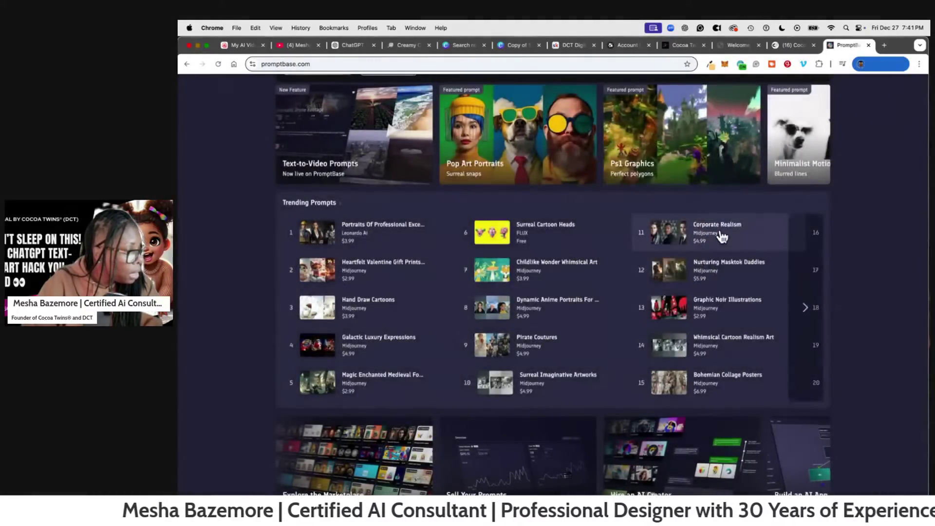
pyautogui.click(720, 231)
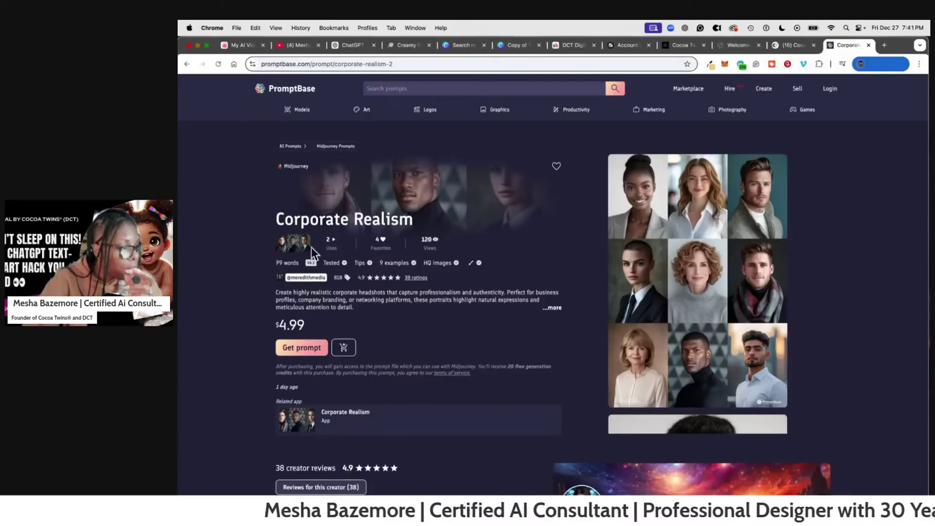
pyautogui.moveTo(339, 263)
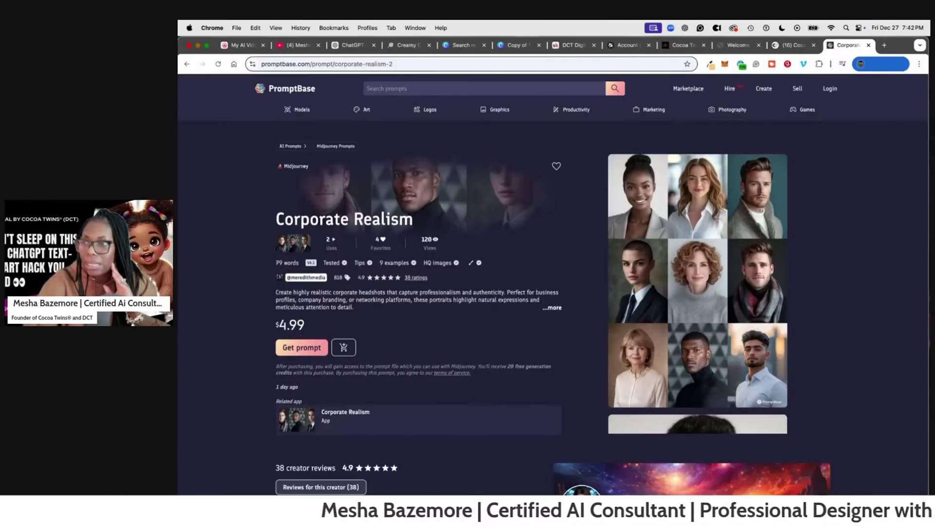
# - Switch to Calculator and arrange the windows so the 818×5 calculation is in view
pyautogui.press('super+Tab')
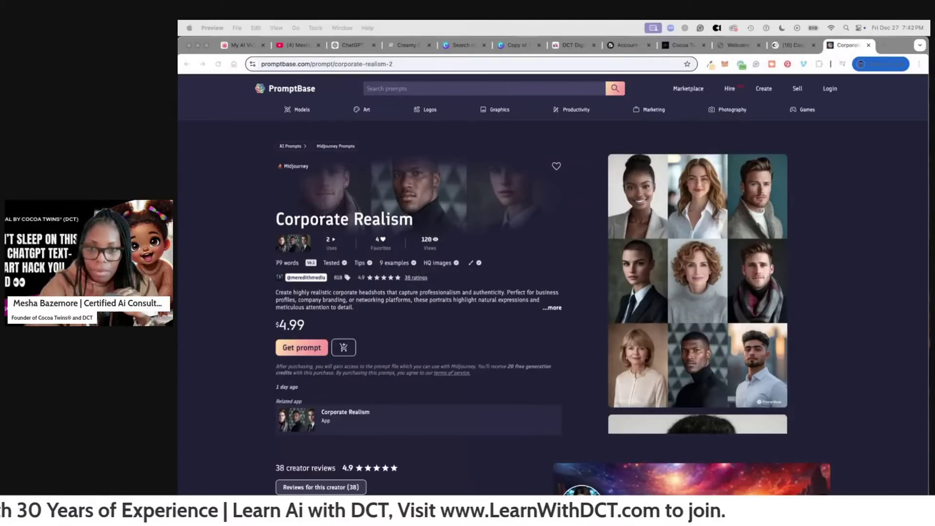
pyautogui.press('super+Tab')
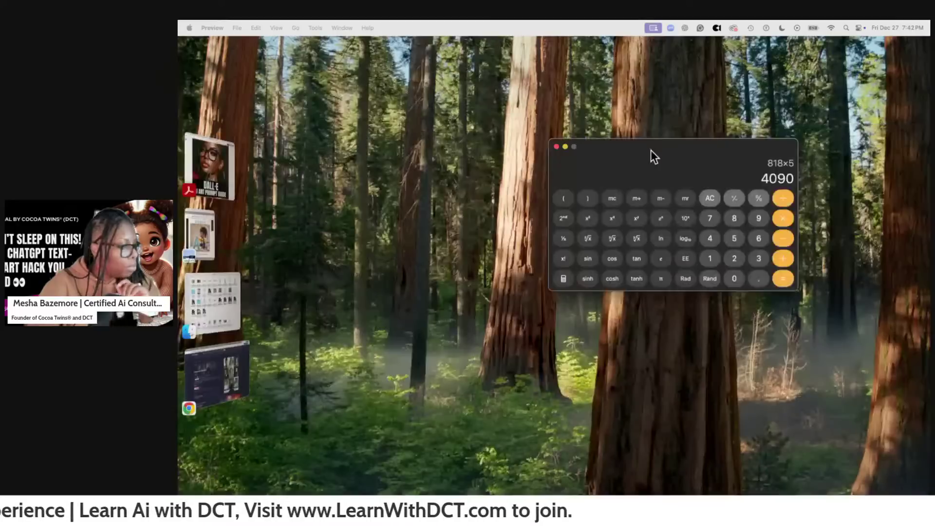
pyautogui.moveTo(651, 154); pyautogui.dragTo(424, 158)
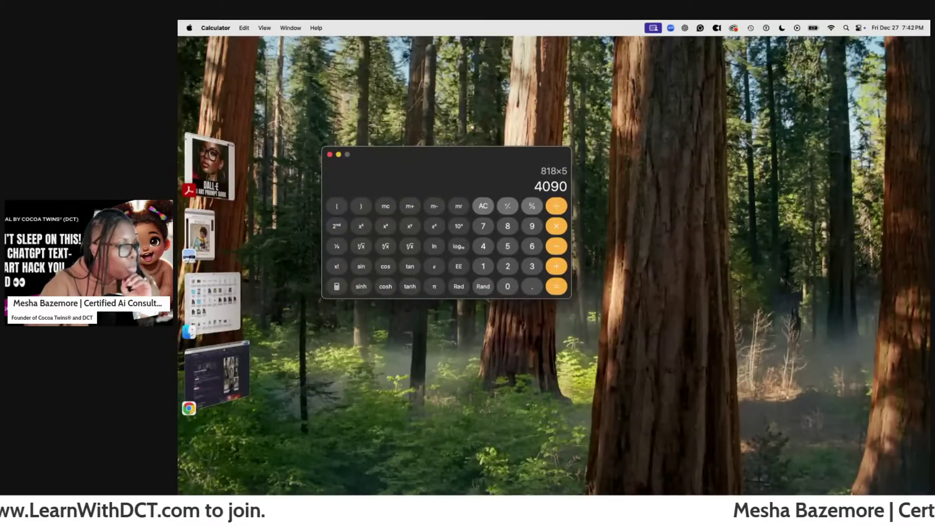
pyautogui.press('super+Tab')
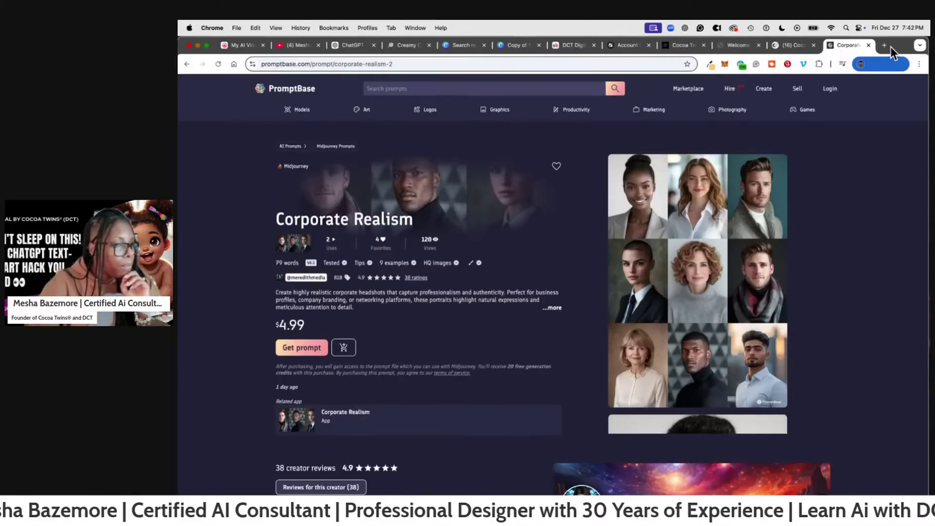
pyautogui.moveTo(890, 45); pyautogui.dragTo(879, 270)
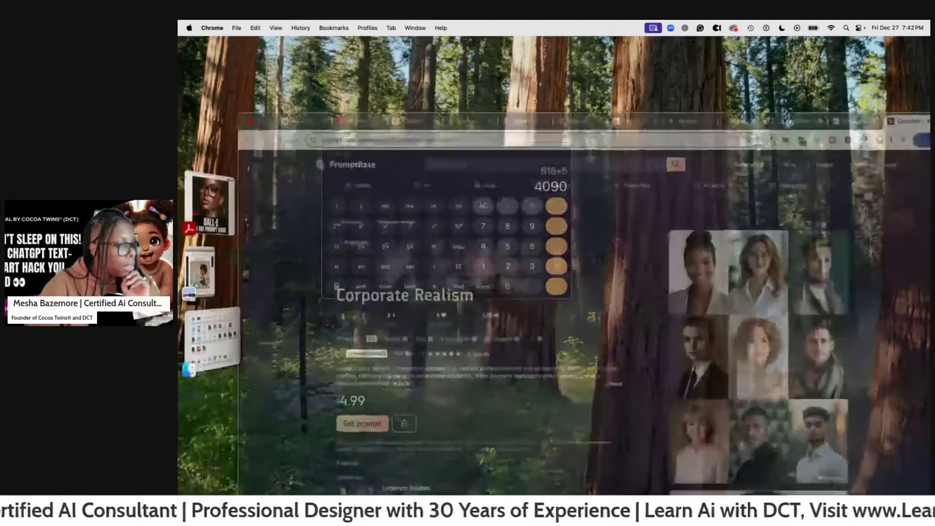
pyautogui.moveTo(876, 122); pyautogui.dragTo(850, 273)
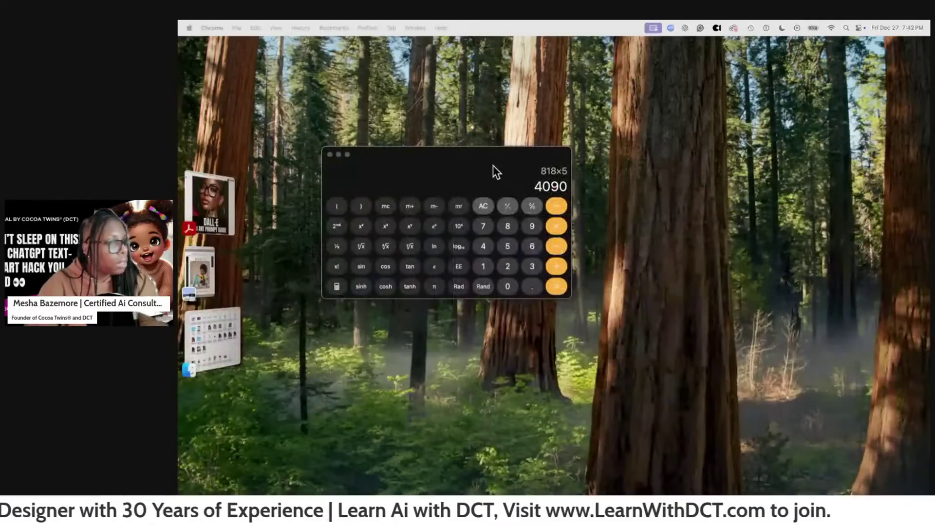
# - Close Calculator and return to Chrome, enlarging the window with the Corporate Realism page
pyautogui.click(492, 166)
pyautogui.press('BackSpace')
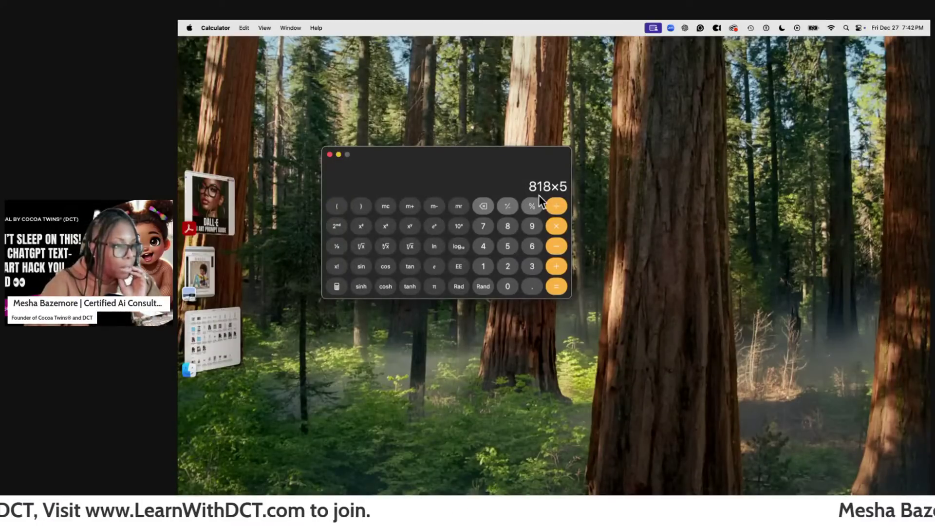
pyautogui.click(330, 154)
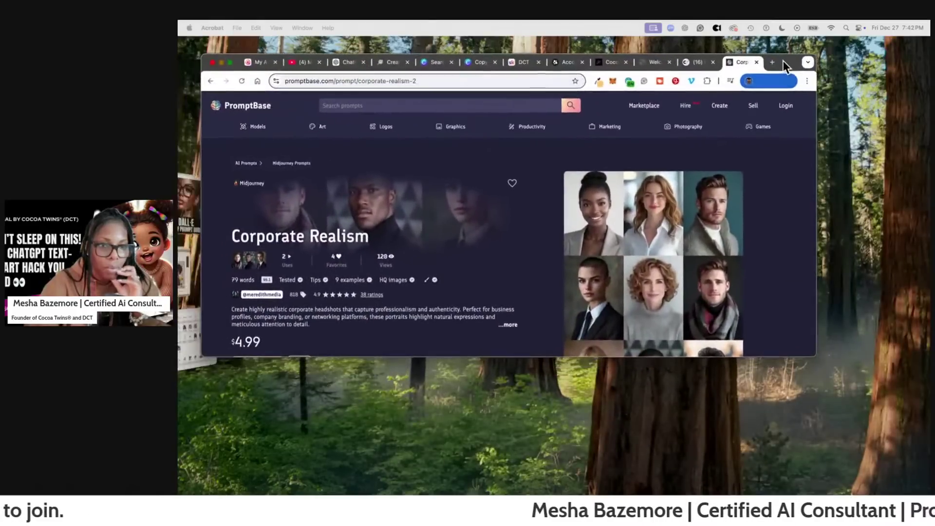
pyautogui.doubleClick(780, 60)
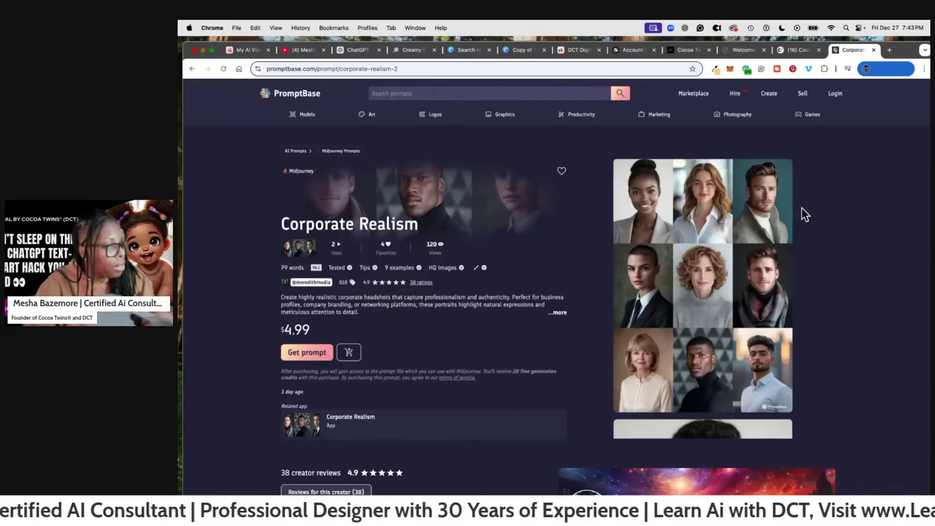
# - Examine the example headshots in the Corporate Realism prompt's image gallery and the creator details further down the page
pyautogui.scroll(-10, 755, 311)
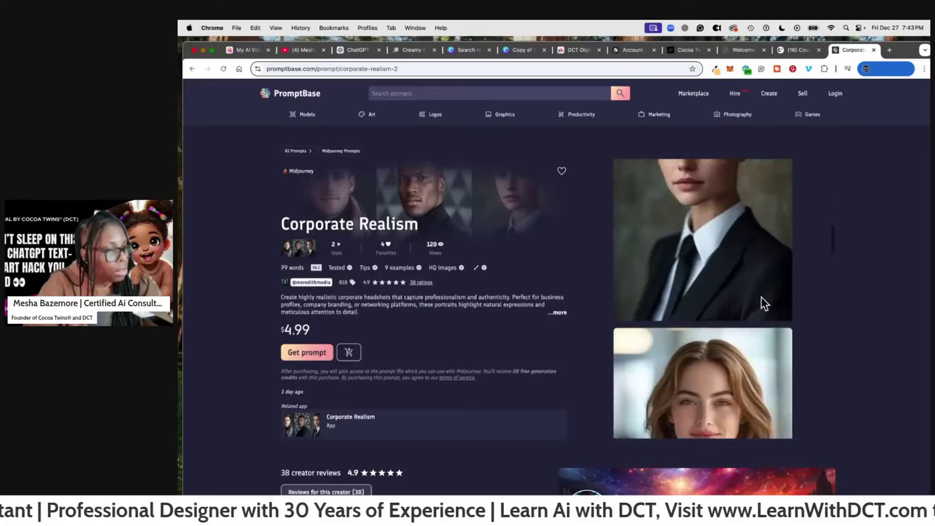
pyautogui.scroll(-12, 762, 297)
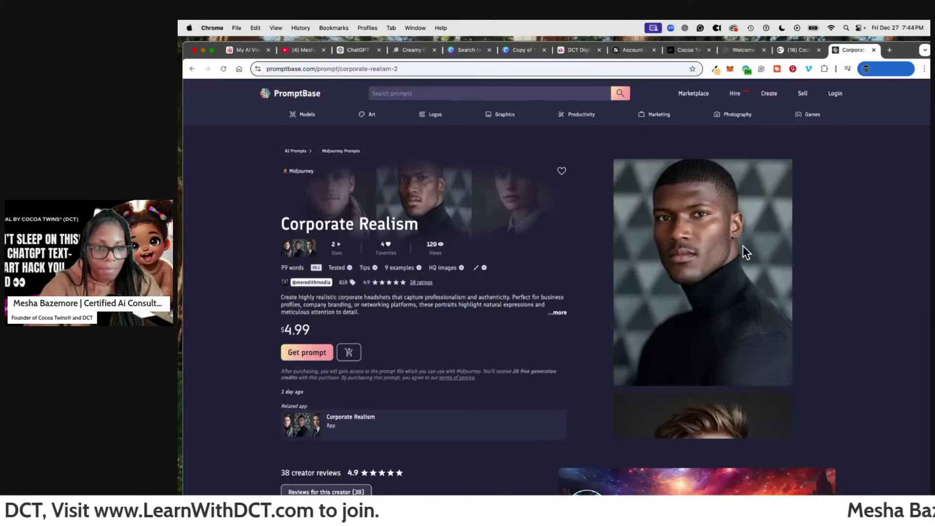
pyautogui.scroll(-5, 743, 246)
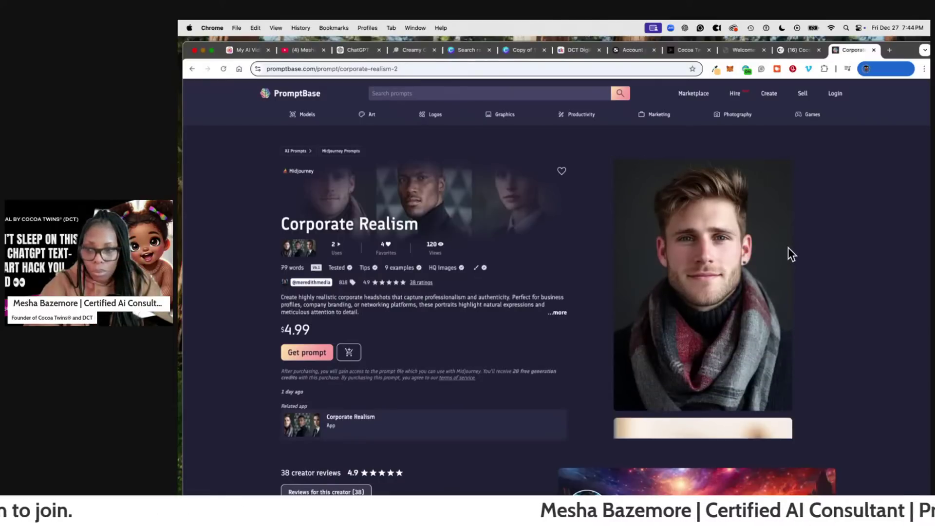
pyautogui.scroll(8, 789, 249)
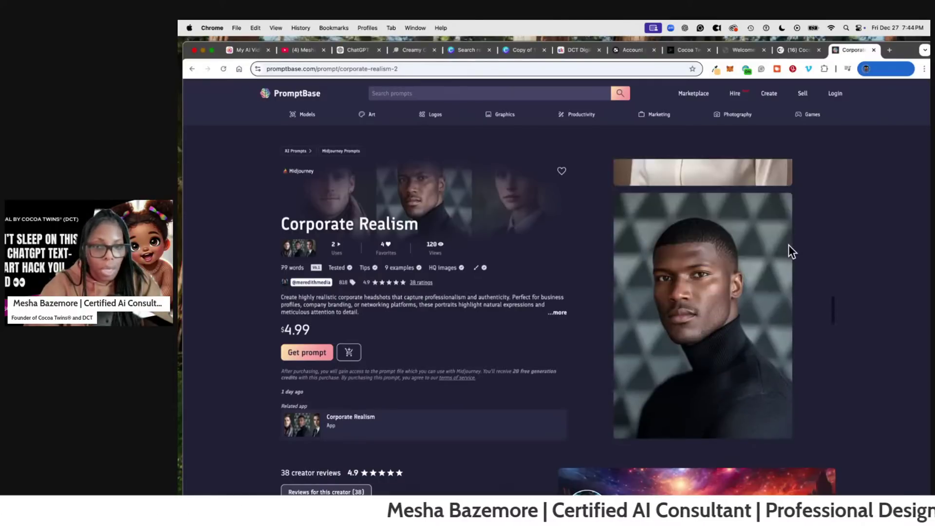
pyautogui.scroll(5, 788, 248)
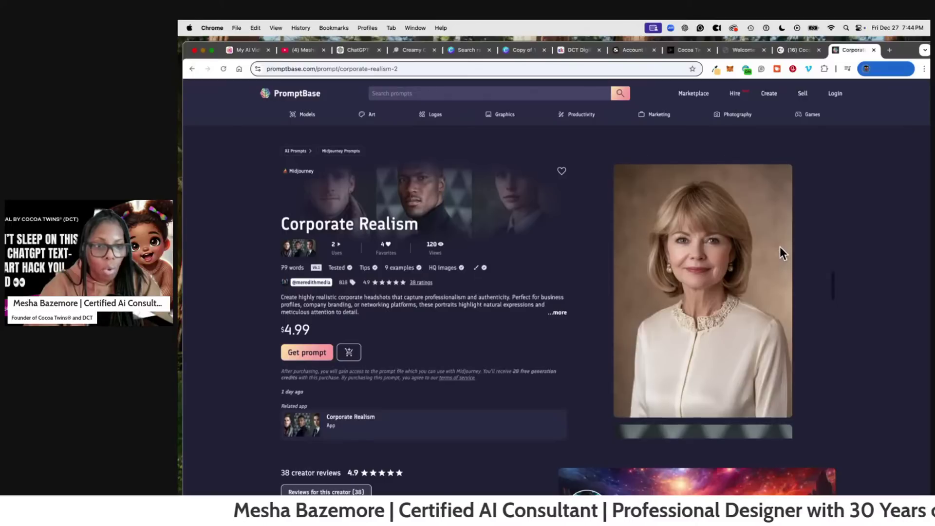
pyautogui.scroll(10, 782, 248)
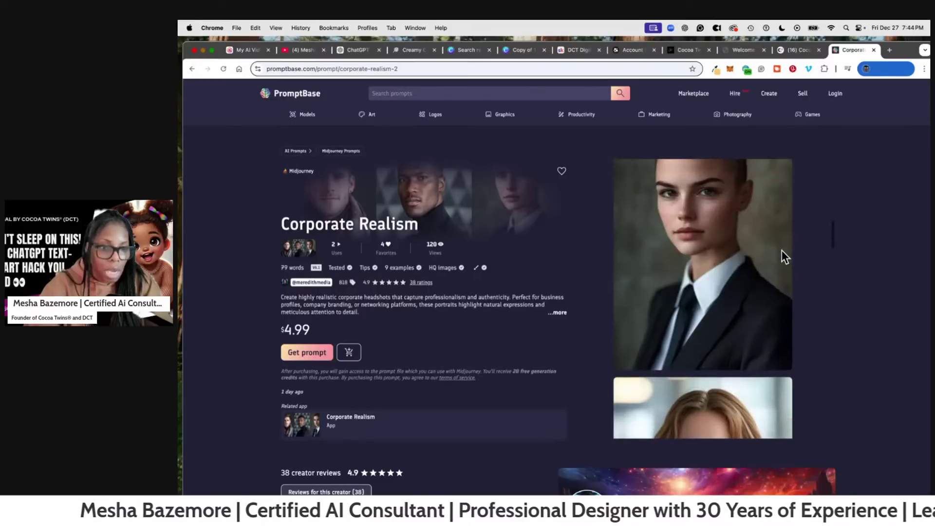
pyautogui.scroll(3, 779, 256)
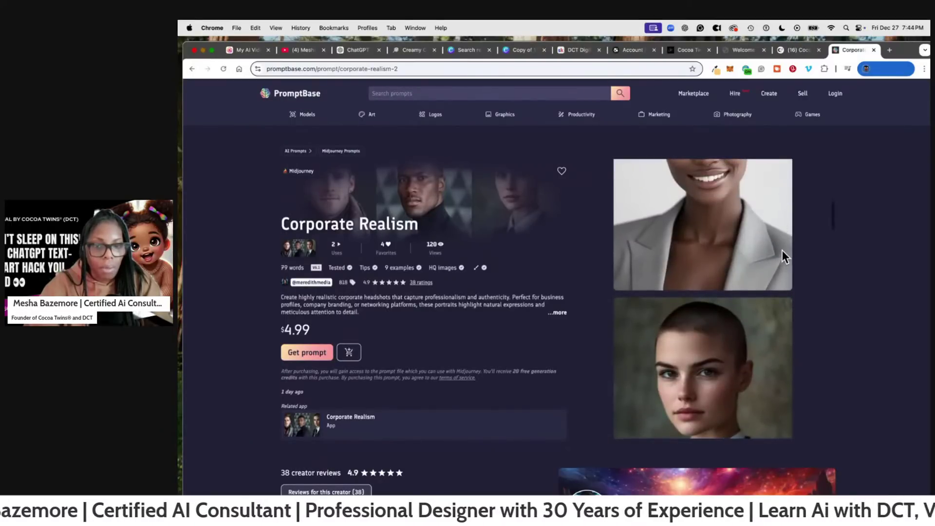
pyautogui.scroll(-8, 781, 248)
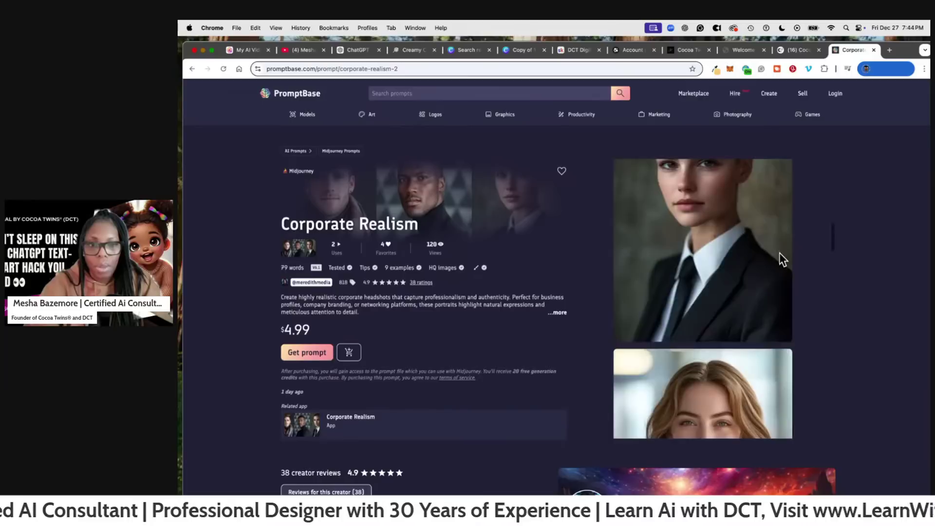
pyautogui.scroll(-12, 779, 251)
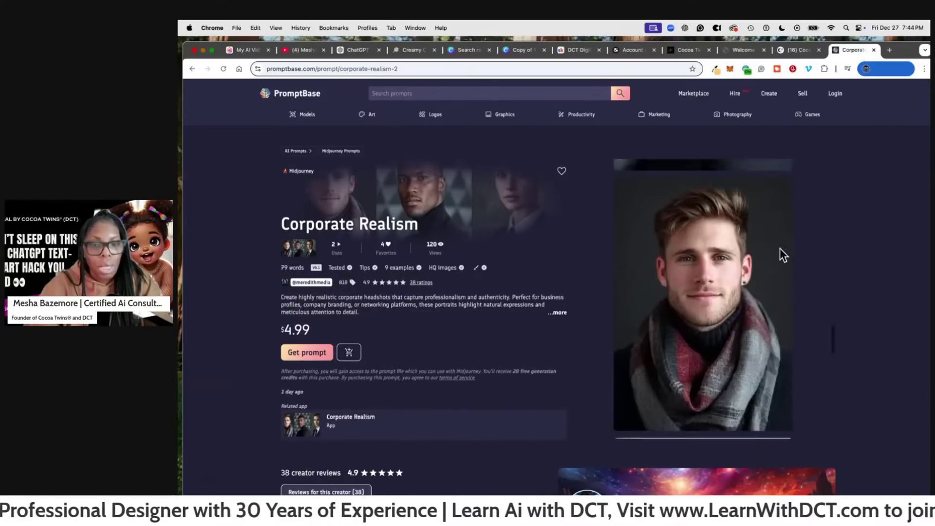
pyautogui.scroll(-10, 781, 248)
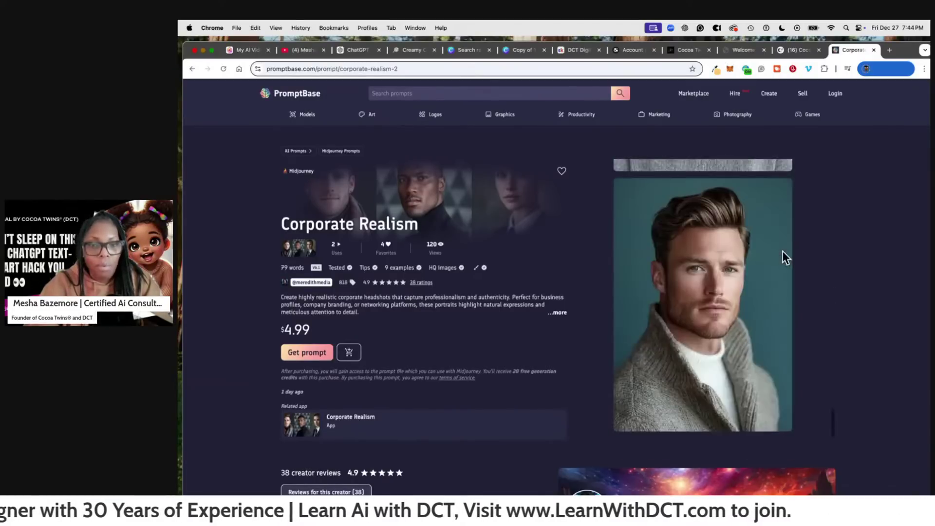
pyautogui.scroll(-8, 781, 252)
pyautogui.scroll(5, 779, 253)
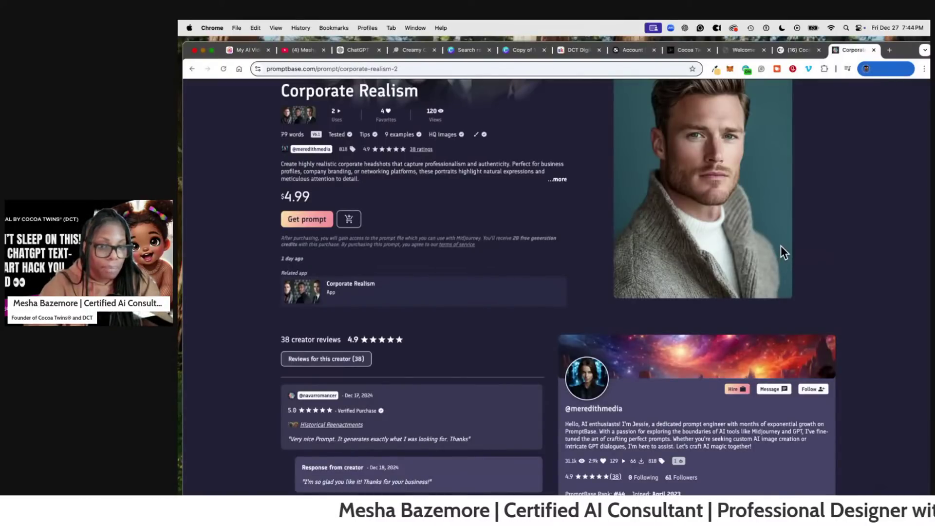
# - Close the creamy Cajun chicken pasta recipe page and return to the ChatGPT DALL·E conversation
pyautogui.click(298, 51)
pyautogui.click(347, 51)
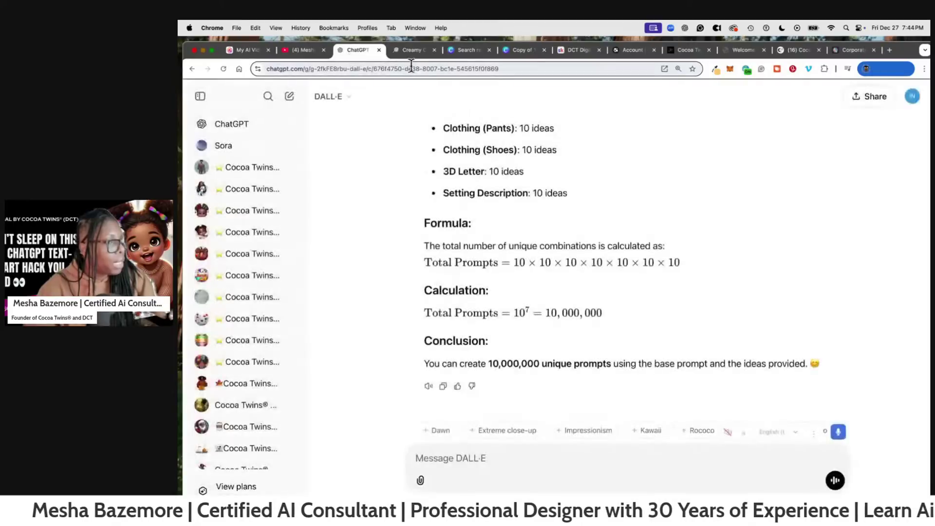
pyautogui.click(420, 51)
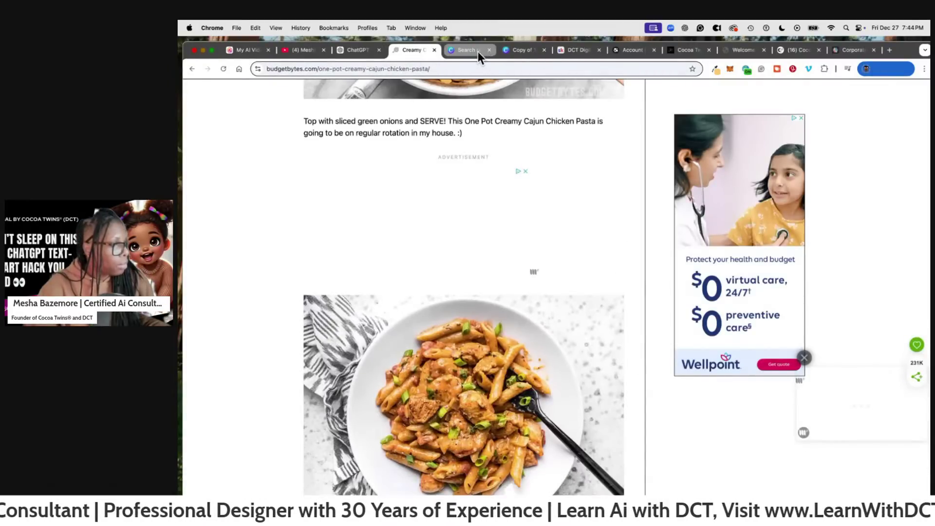
pyautogui.click(434, 50)
# - Look through the list of custom GPTs, projects and past chats in ChatGPT for a relevant one
pyautogui.scroll(-10, 236, 286)
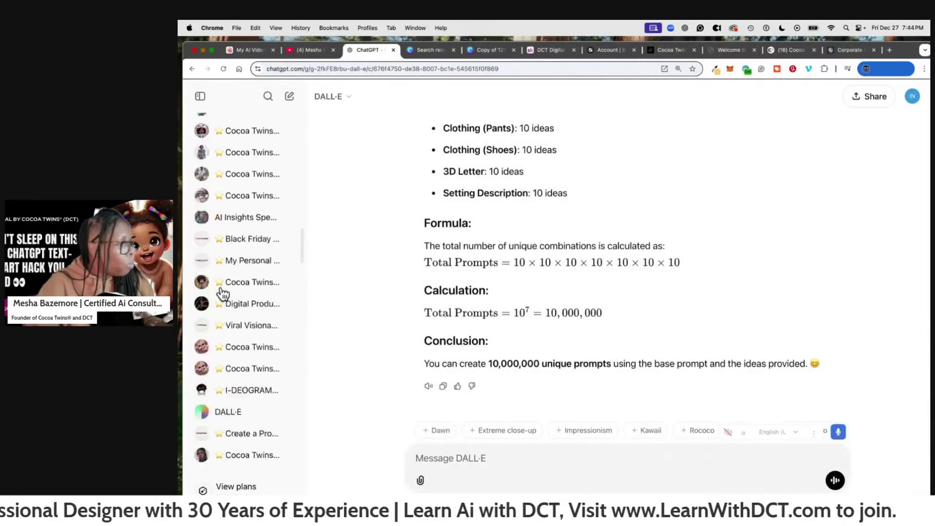
pyautogui.scroll(-7, 227, 325)
pyautogui.scroll(4, 225, 312)
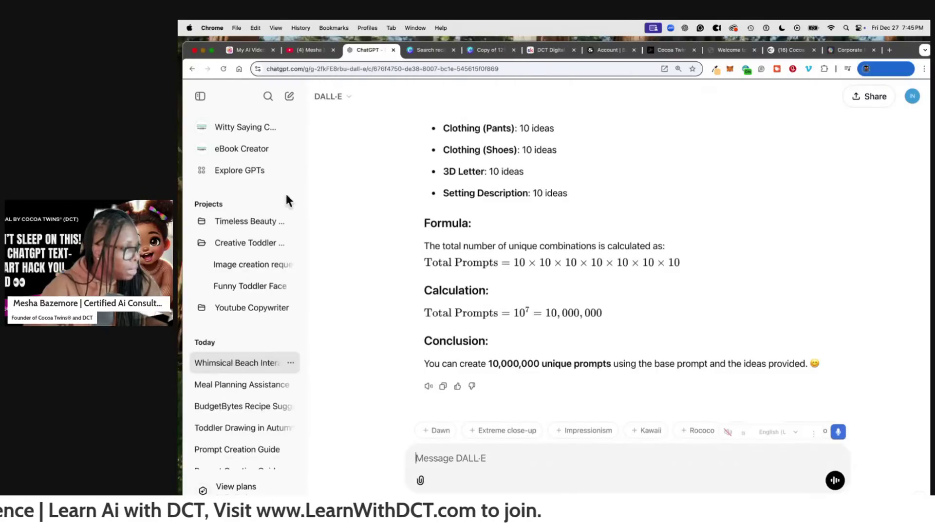
pyautogui.scroll(10, 250, 229)
pyautogui.scroll(-15, 257, 216)
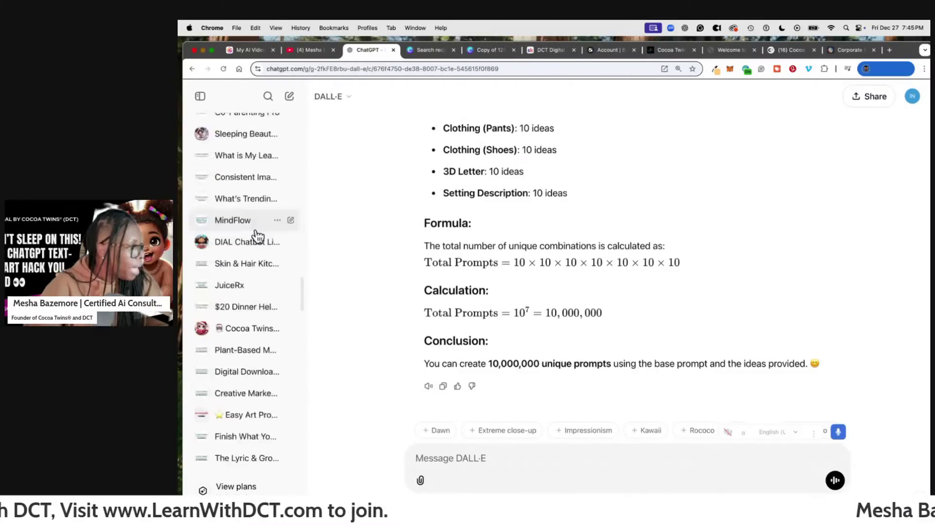
pyautogui.scroll(6, 254, 262)
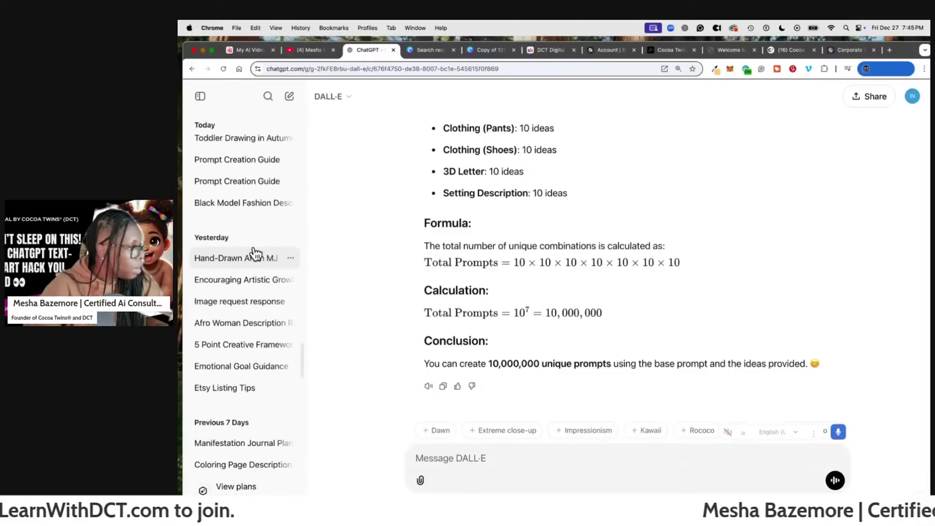
pyautogui.scroll(10, 236, 219)
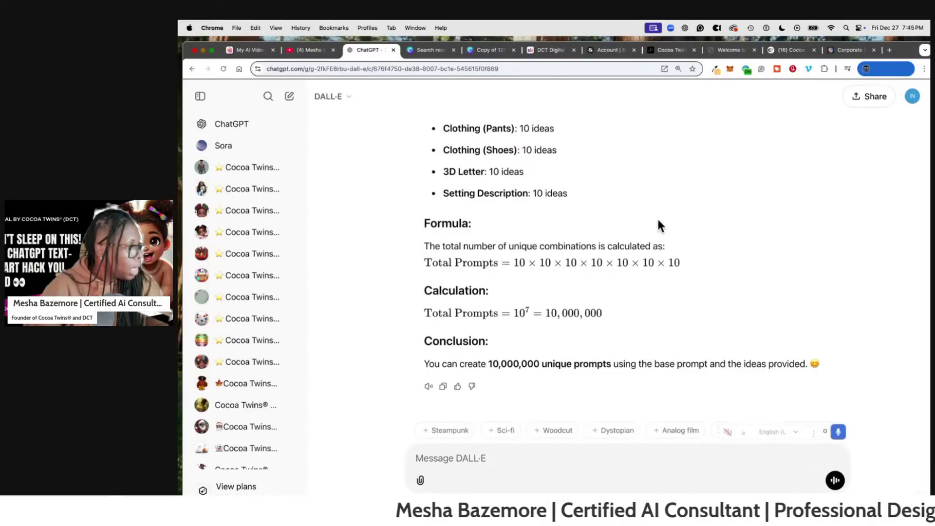
# - Review the DALL·E conversation's generated letter images, clothing idea lists and total prompts calculation
pyautogui.scroll(15, 642, 219)
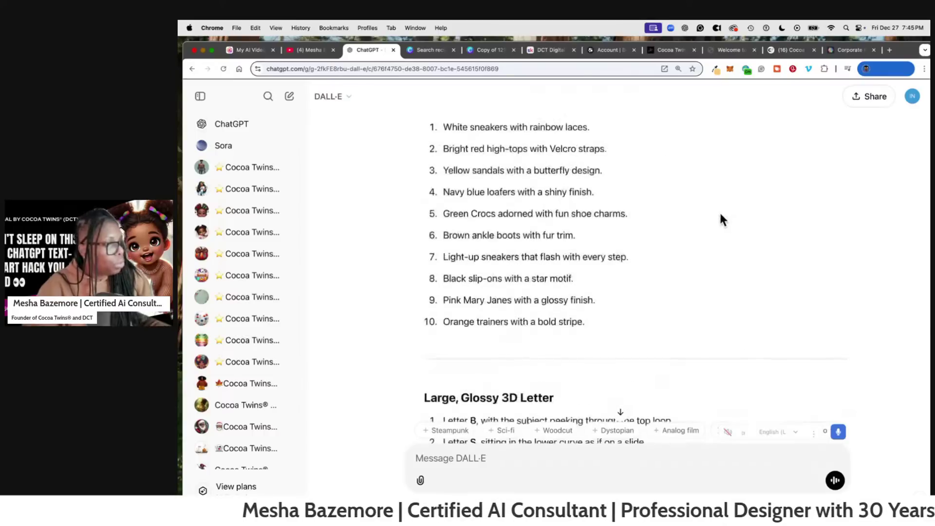
pyautogui.scroll(5, 684, 219)
pyautogui.scroll(-2, 674, 223)
pyautogui.scroll(3, 672, 222)
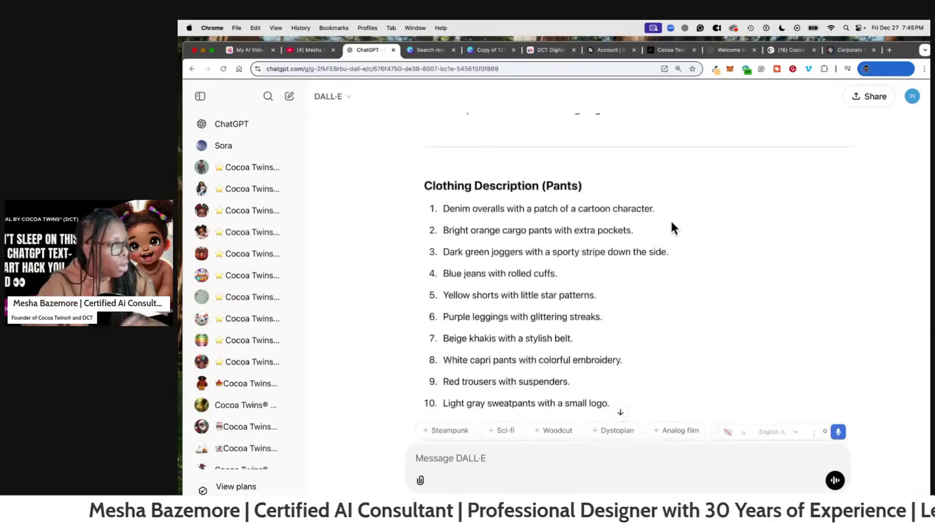
pyautogui.scroll(20, 672, 224)
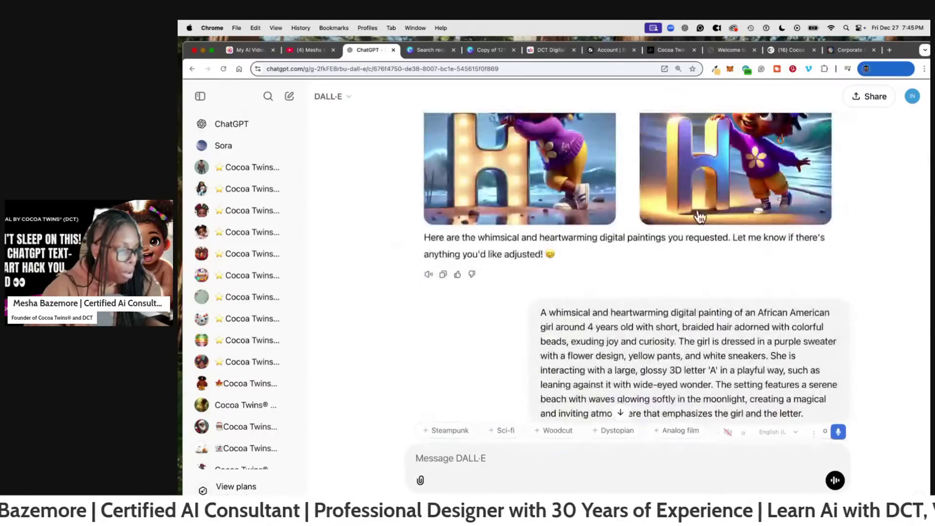
pyautogui.scroll(-15, 699, 216)
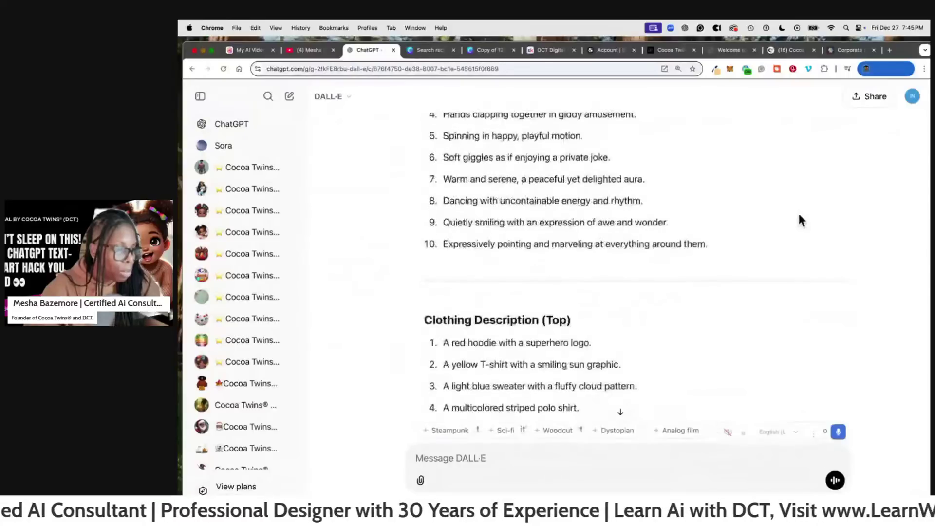
pyautogui.scroll(-20, 800, 220)
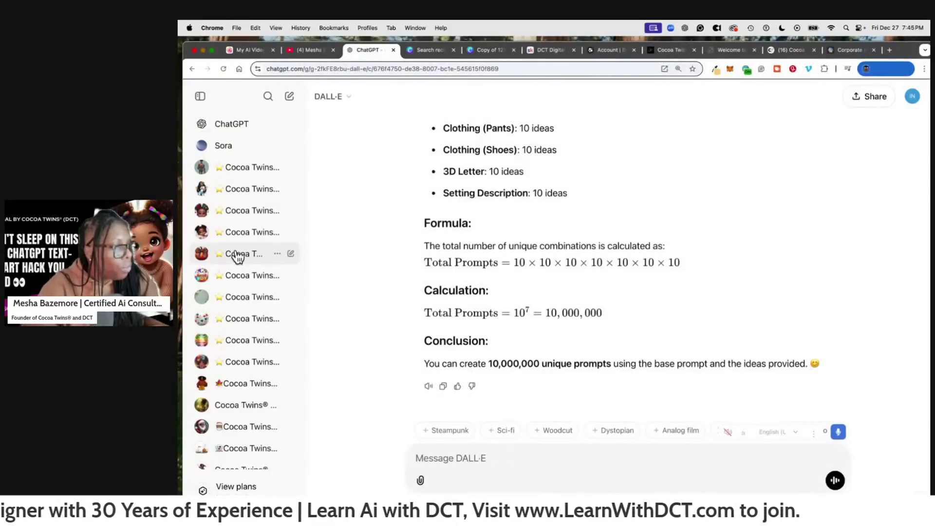
# - Open the Cocoa Twins Prompt Pro | Peek A Boo GPT and generate an image with its Surprise Me conversation starter
pyautogui.click(238, 216)
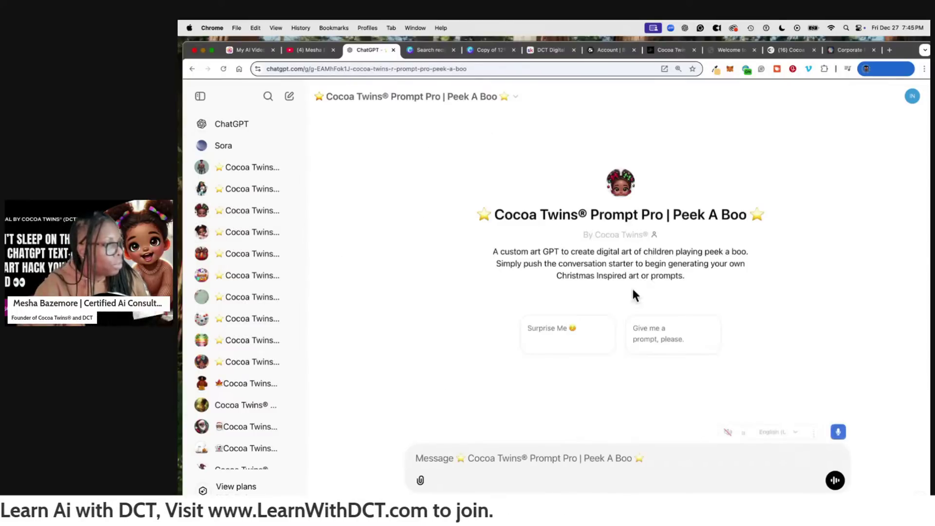
pyautogui.click(564, 342)
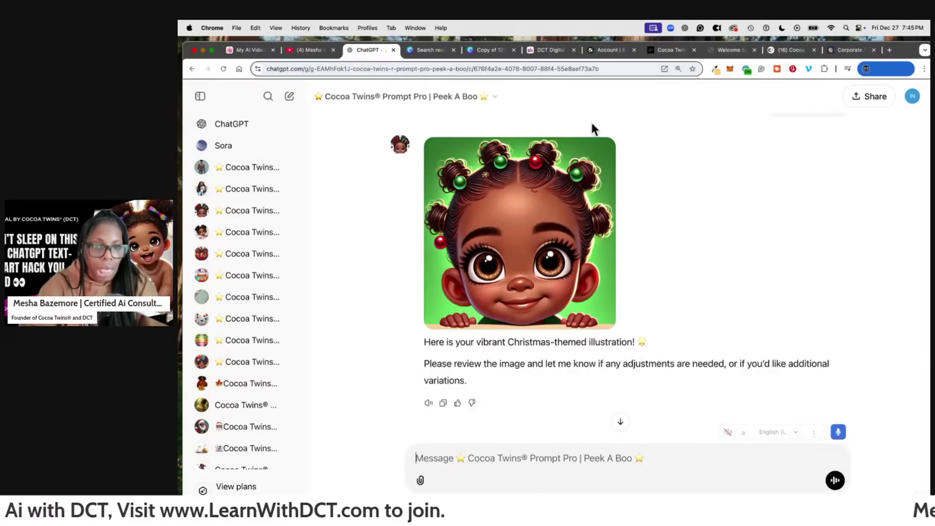
pyautogui.moveTo(586, 168)
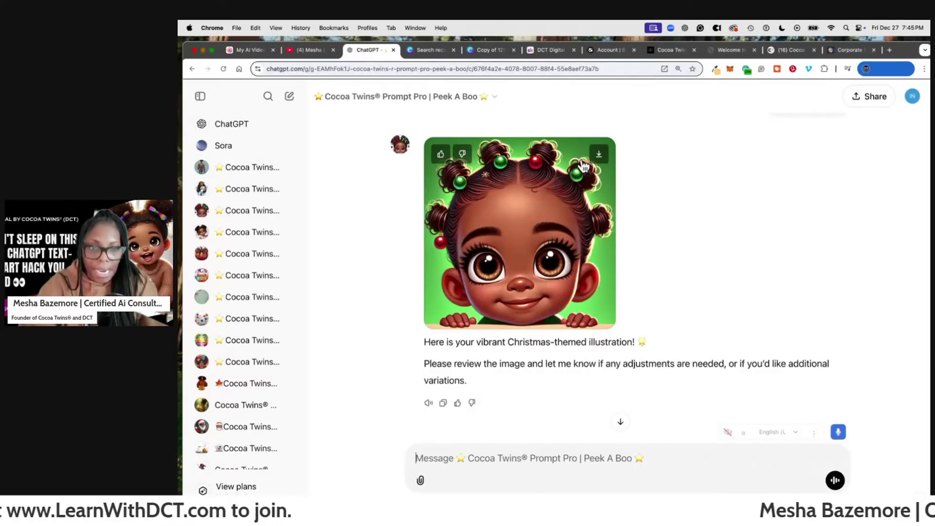
# - Open the past Finish What You Start chat and go to its opening question about the five point creative framework
pyautogui.scroll(-10, 241, 263)
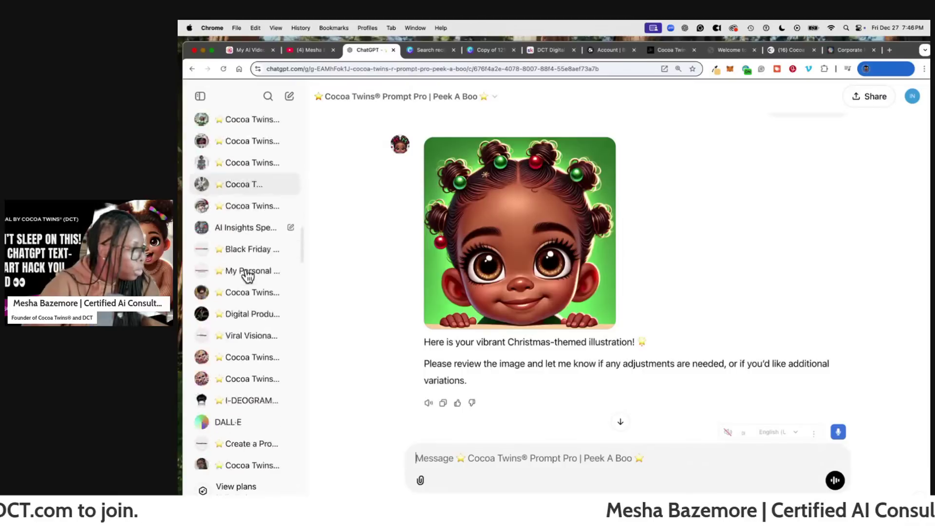
pyautogui.scroll(-10, 245, 292)
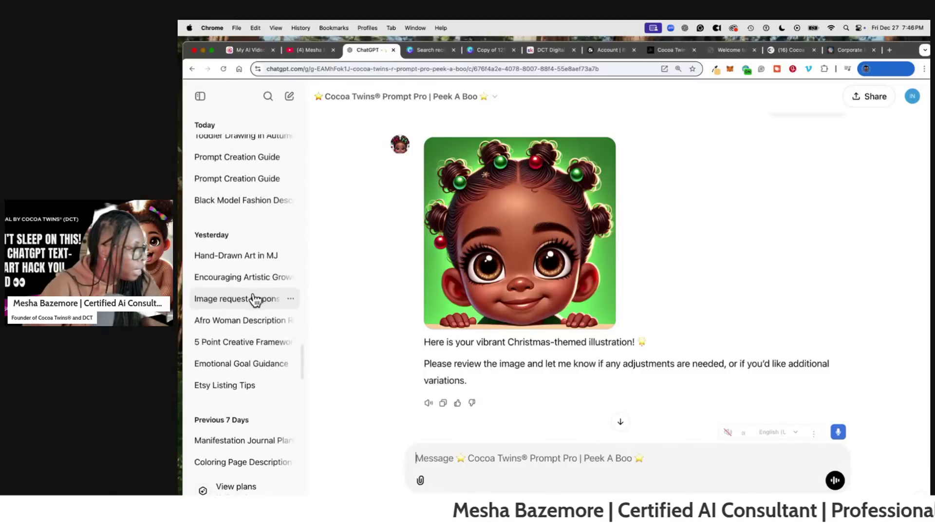
pyautogui.click(236, 194)
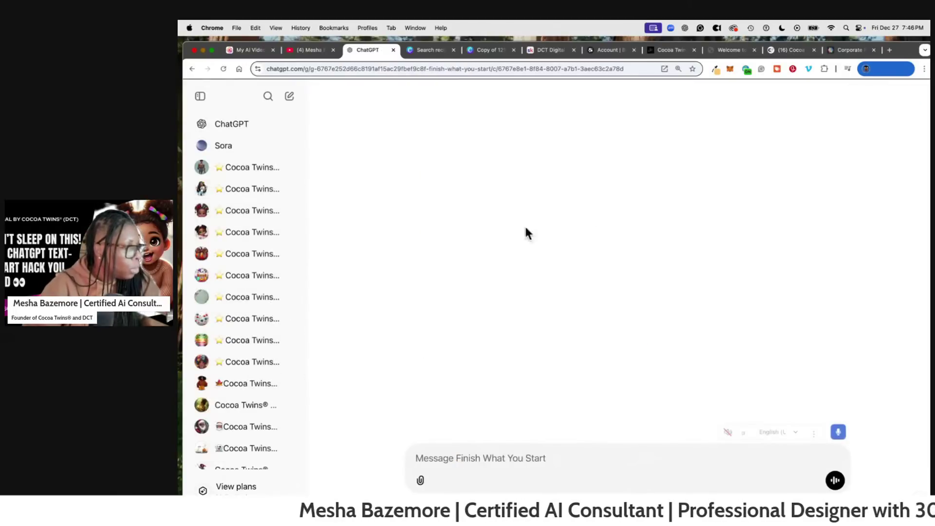
pyautogui.scroll(15, 603, 202)
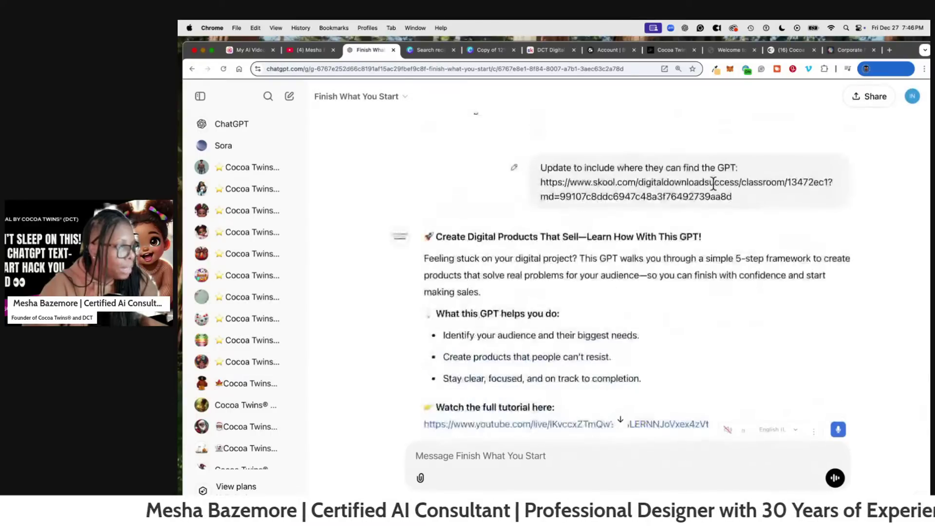
pyautogui.scroll(20, 722, 181)
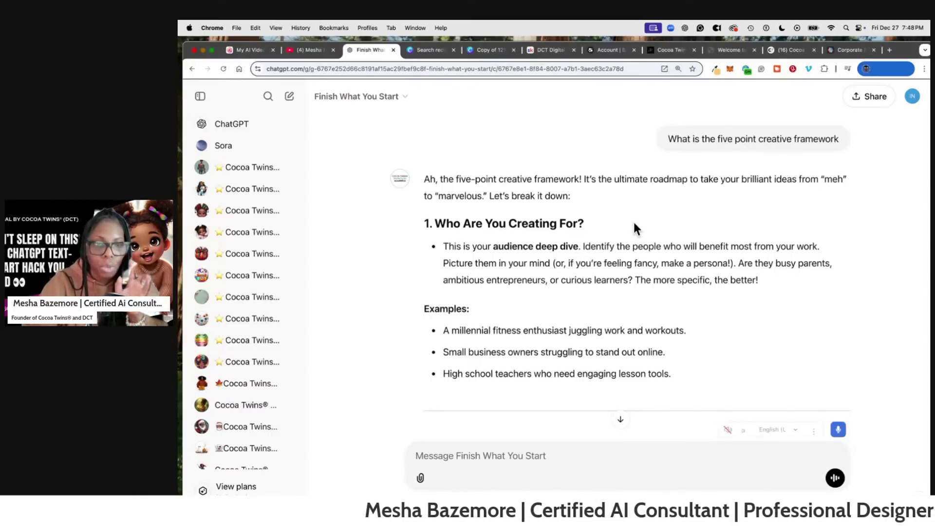
# - Read the framework's first three points on audience, pain point and solving it with what you love to do
pyautogui.scroll(-6, 707, 224)
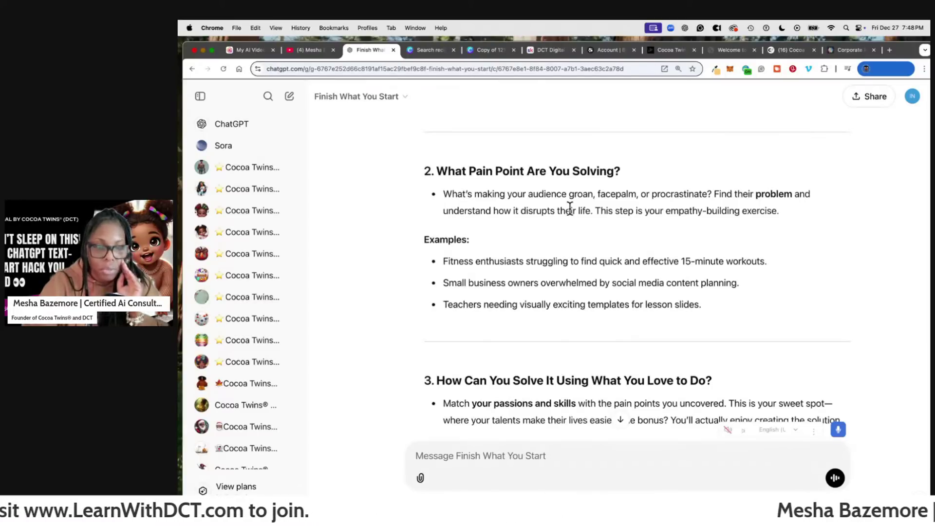
pyautogui.scroll(-5, 638, 214)
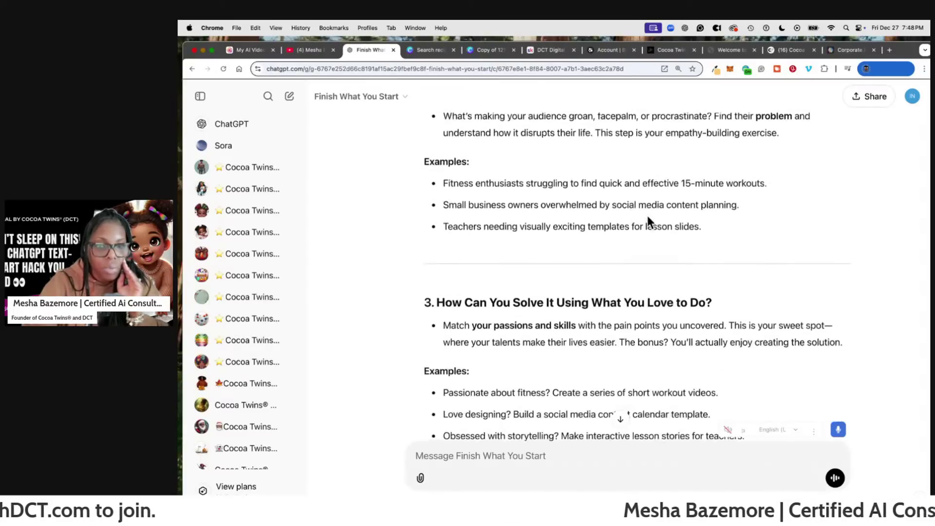
pyautogui.scroll(-1, 638, 215)
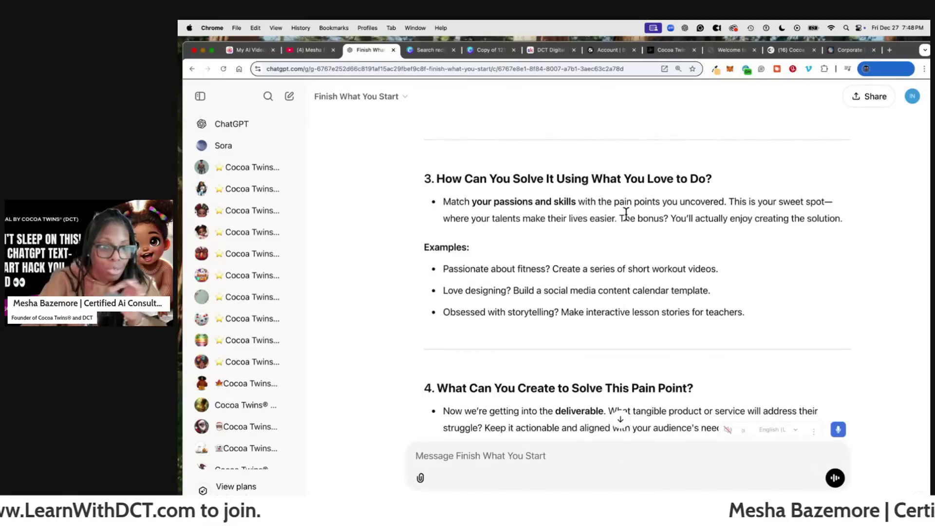
pyautogui.scroll(10, 628, 224)
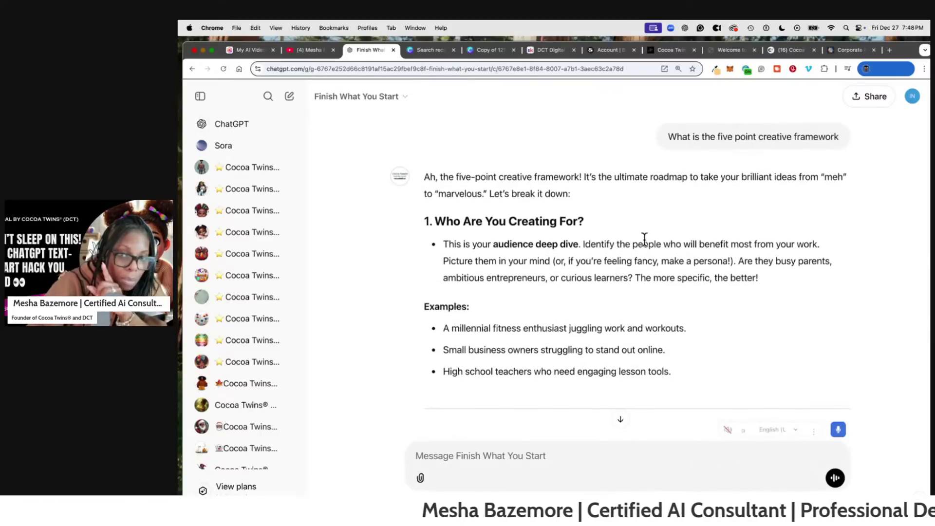
pyautogui.scroll(-10, 644, 239)
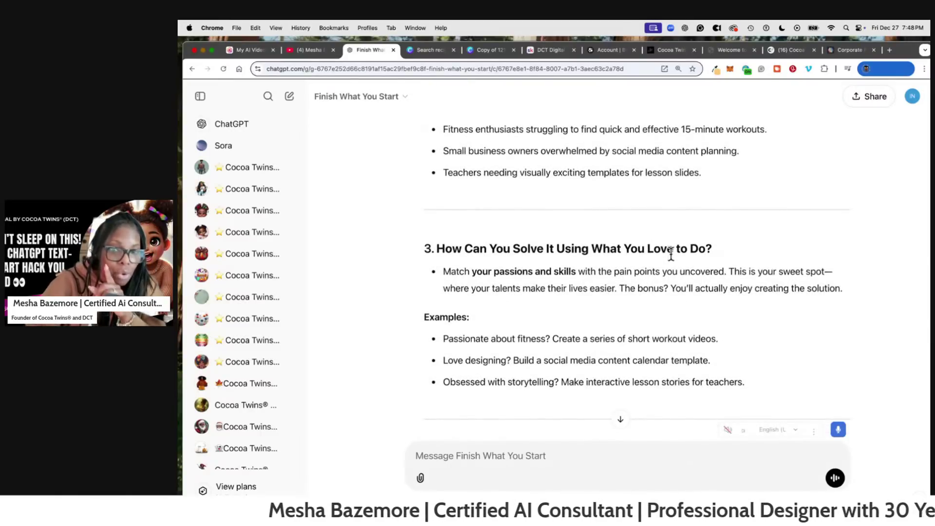
pyautogui.scroll(5, 668, 255)
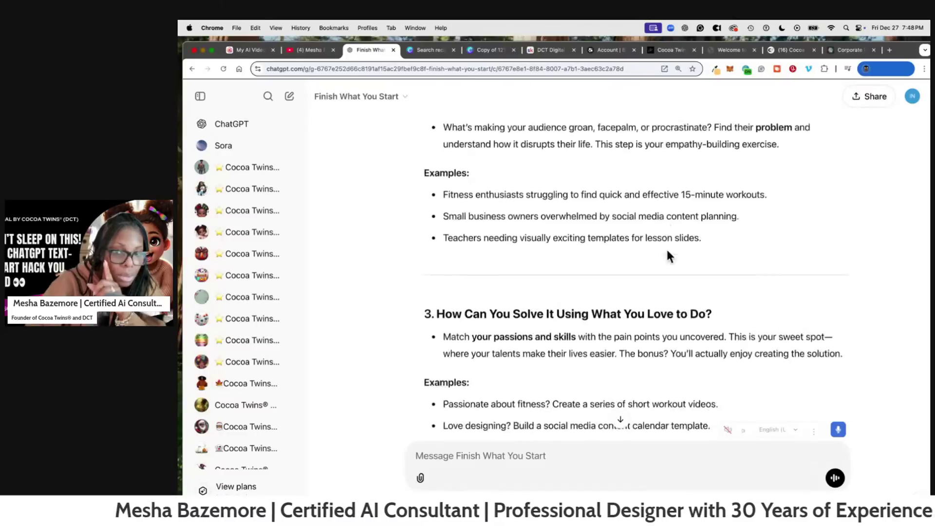
pyautogui.scroll(2, 667, 251)
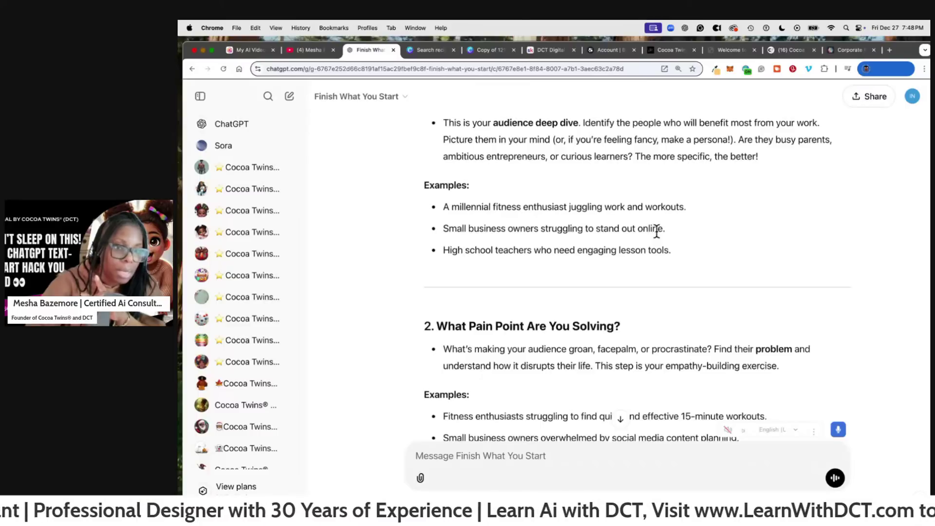
pyautogui.scroll(2, 657, 232)
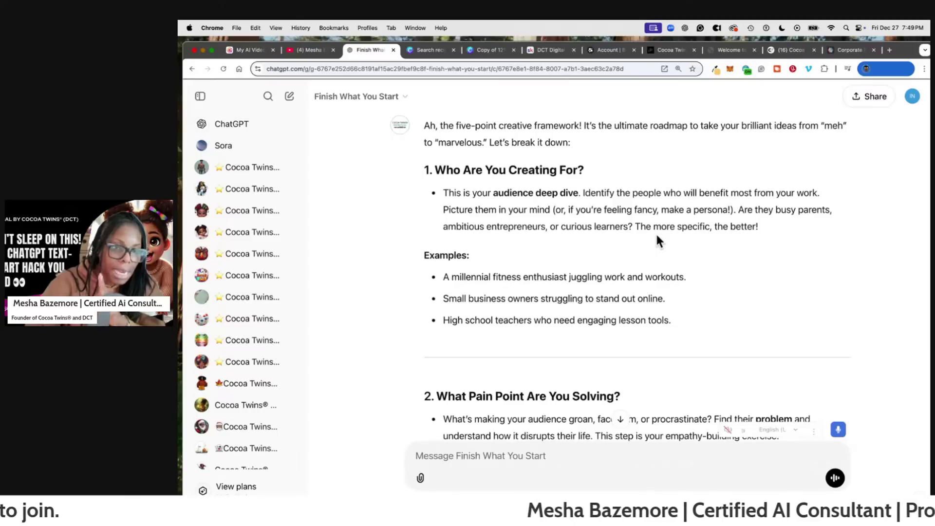
pyautogui.scroll(1, 656, 235)
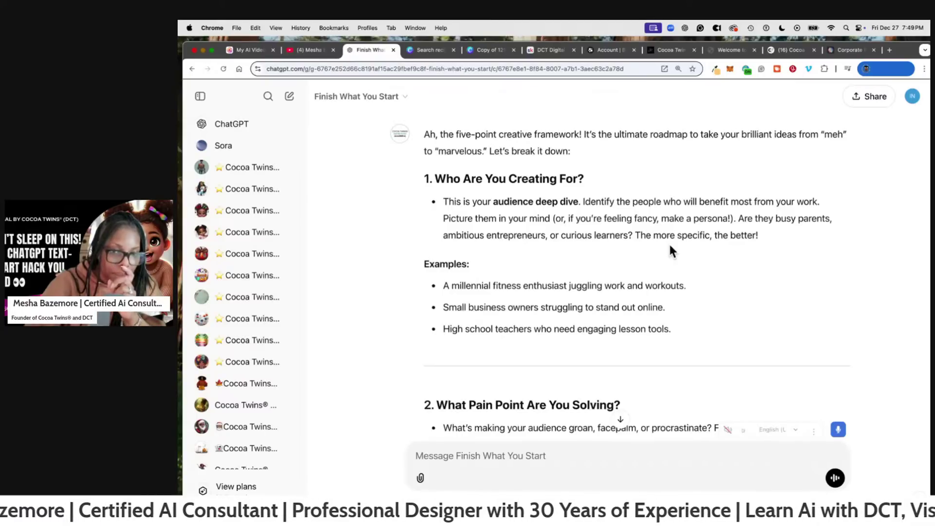
# - Examine the framework's remaining points on what to create and which tool stack to use, and return to the opening question
pyautogui.scroll(-10, 671, 246)
pyautogui.scroll(-3, 670, 242)
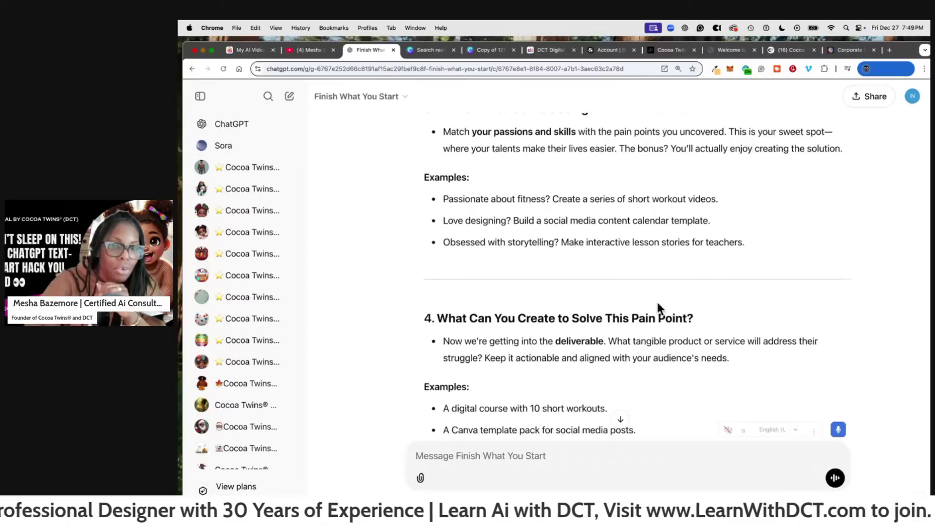
pyautogui.scroll(2, 649, 263)
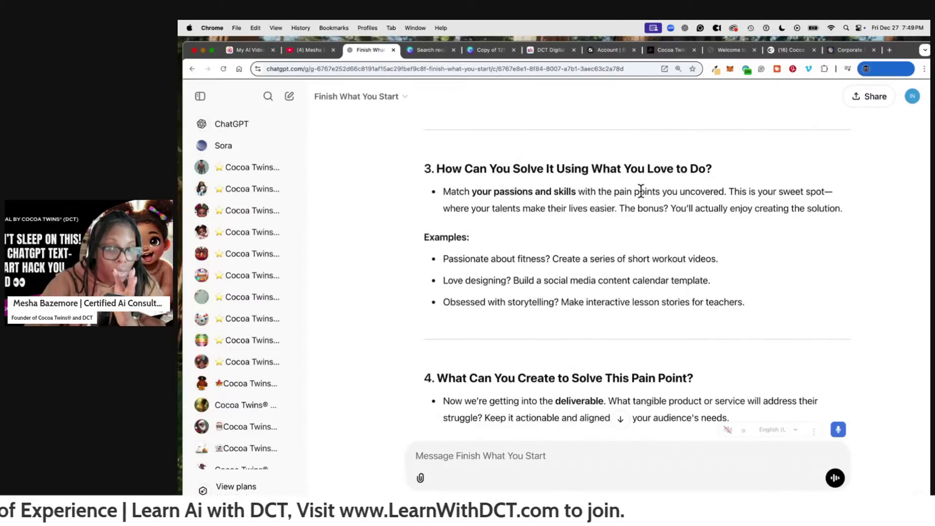
pyautogui.scroll(-6, 687, 254)
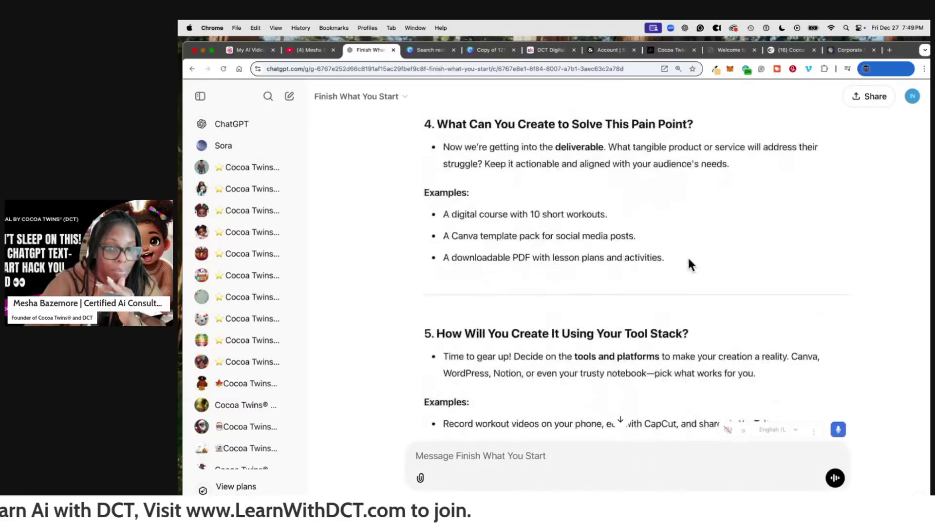
pyautogui.scroll(-2, 689, 260)
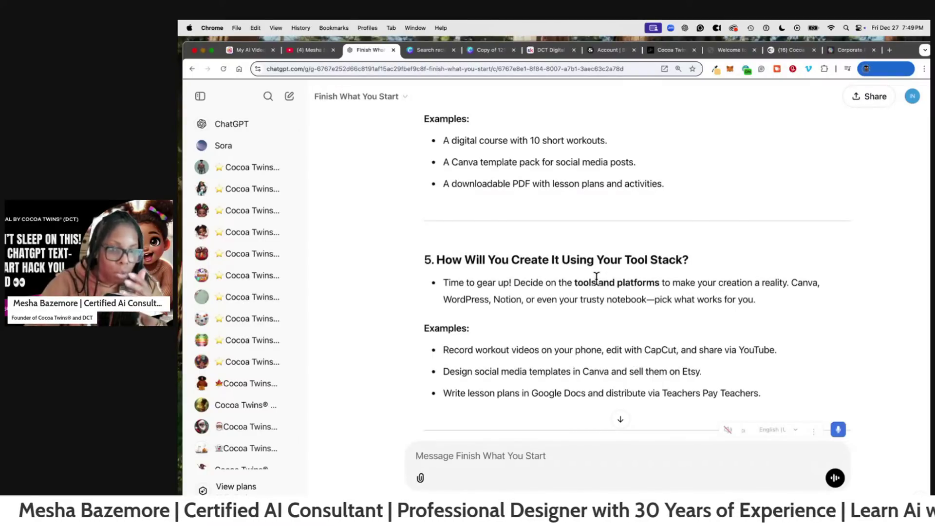
pyautogui.scroll(15, 596, 277)
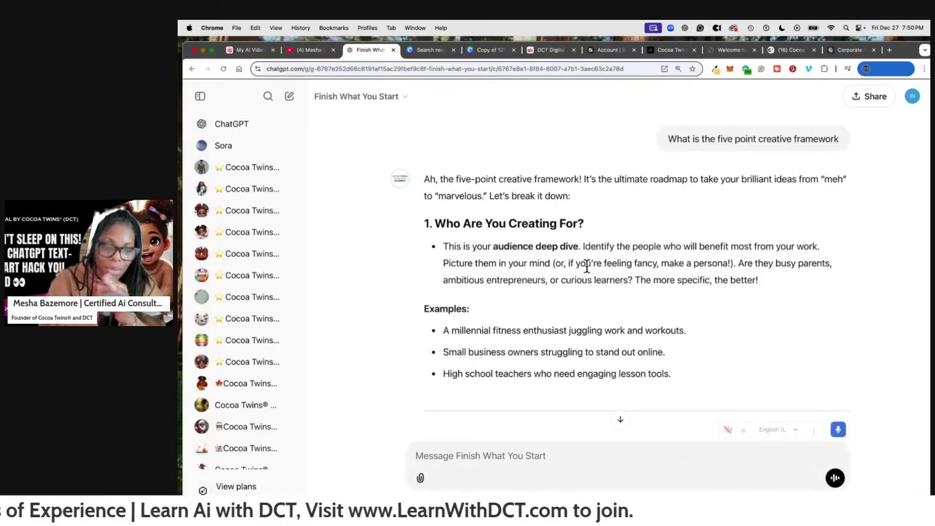
# - Start a new chat with the Finish What You Start GPT using its Brainstorm Ideas conversation starter
pyautogui.click(401, 97)
pyautogui.click(400, 99)
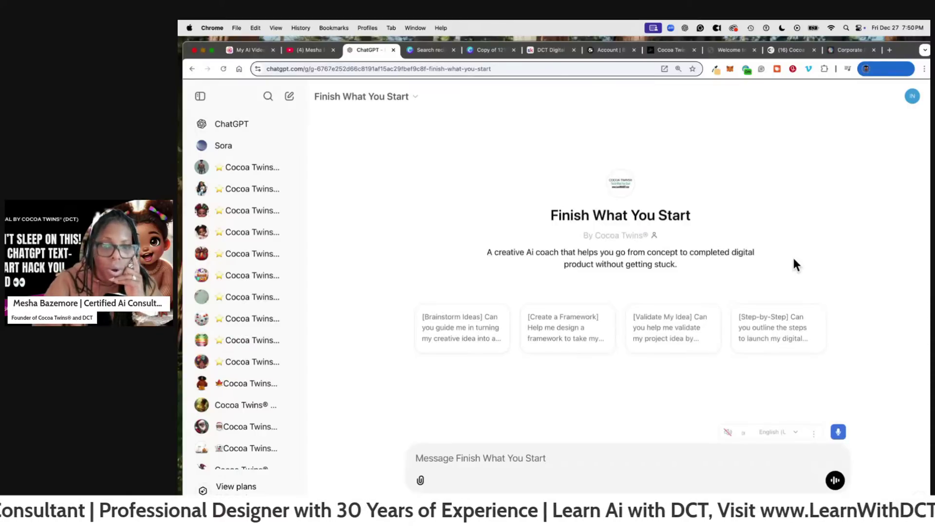
pyautogui.click(465, 344)
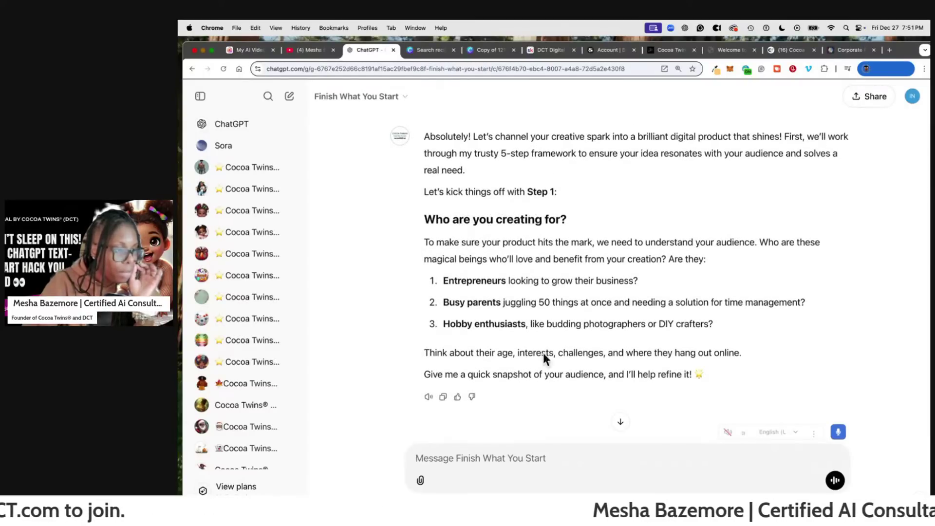
# - Answer the audience question with "I am creating for people who want to manifest an abundance mindset in 2025." and send it
pyautogui.write('I am')
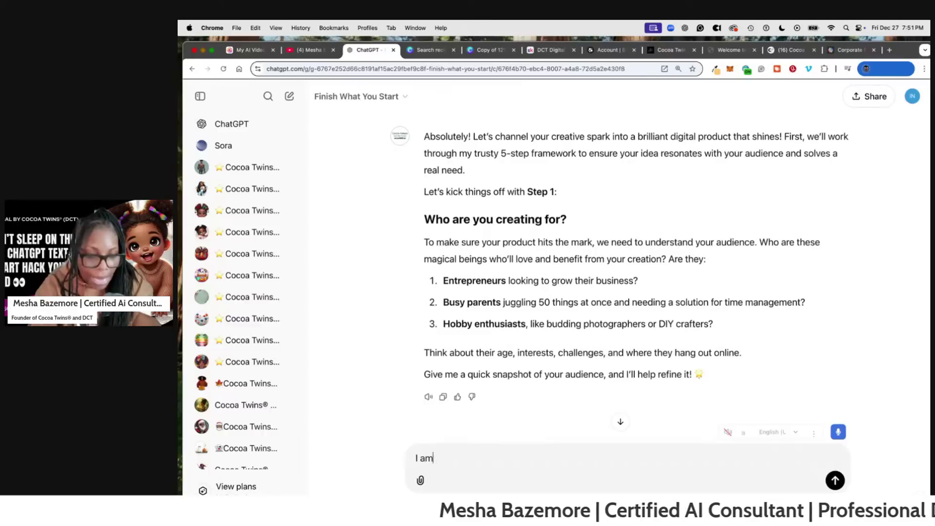
pyautogui.write(' creating for')
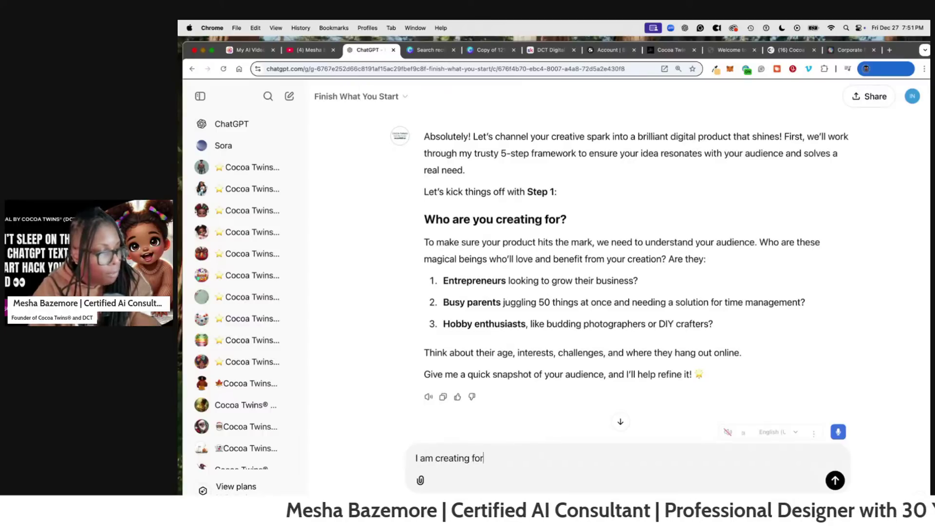
pyautogui.write(' people who wan to')
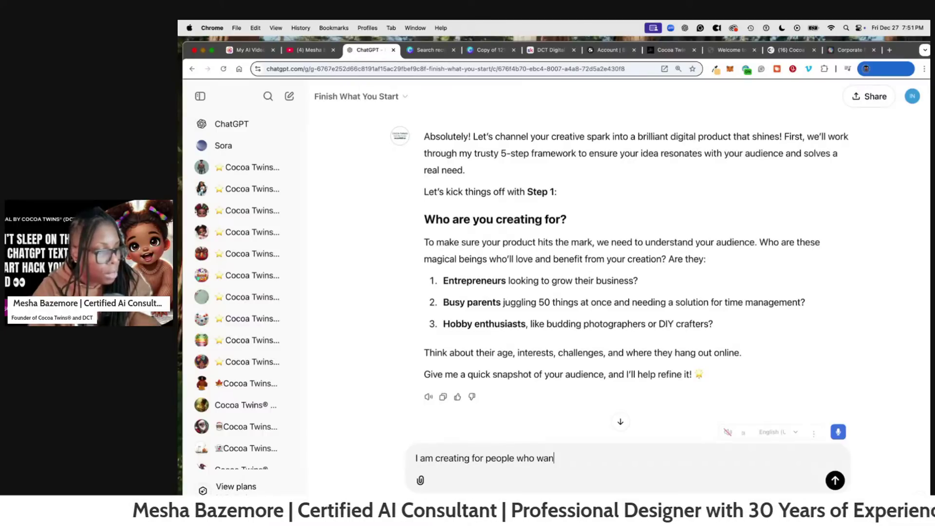
pyautogui.press('BackSpace')
pyautogui.press('BackSpace')
pyautogui.press('BackSpace')
pyautogui.write('t ')
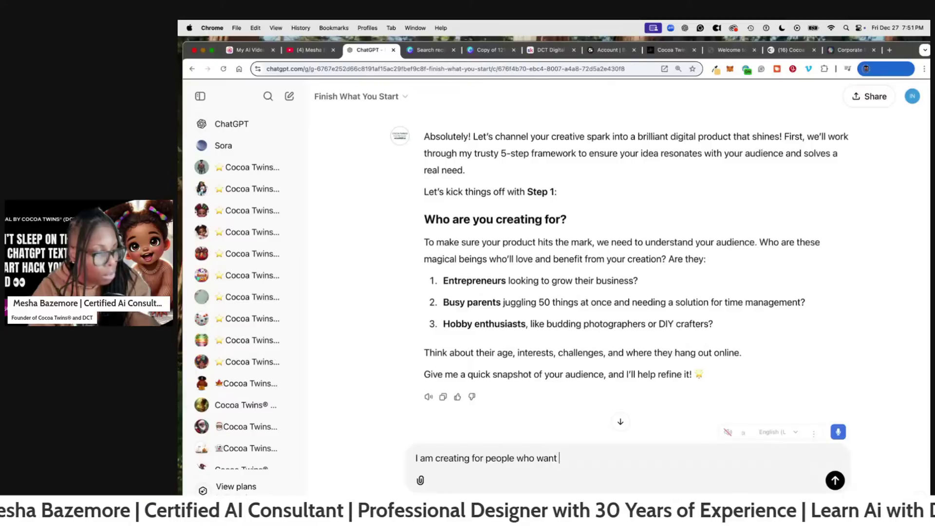
pyautogui.write('to manif')
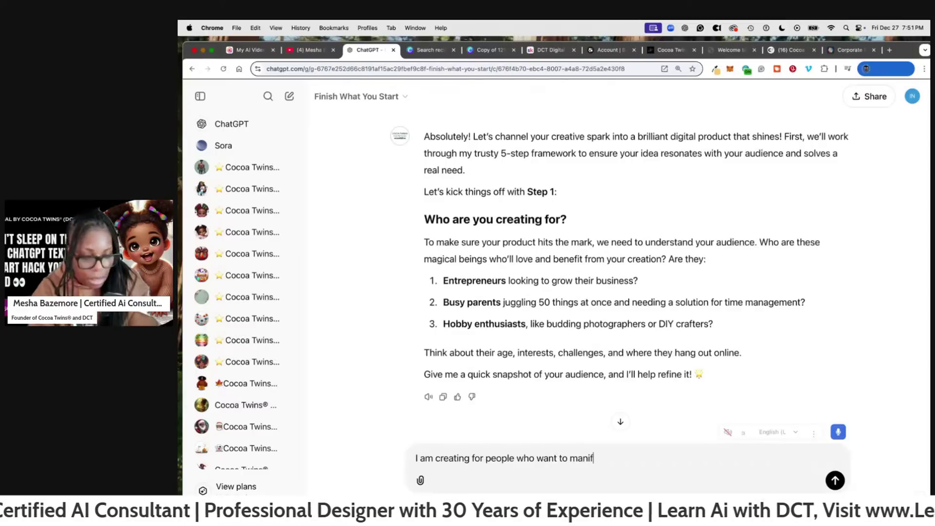
pyautogui.write('est an a')
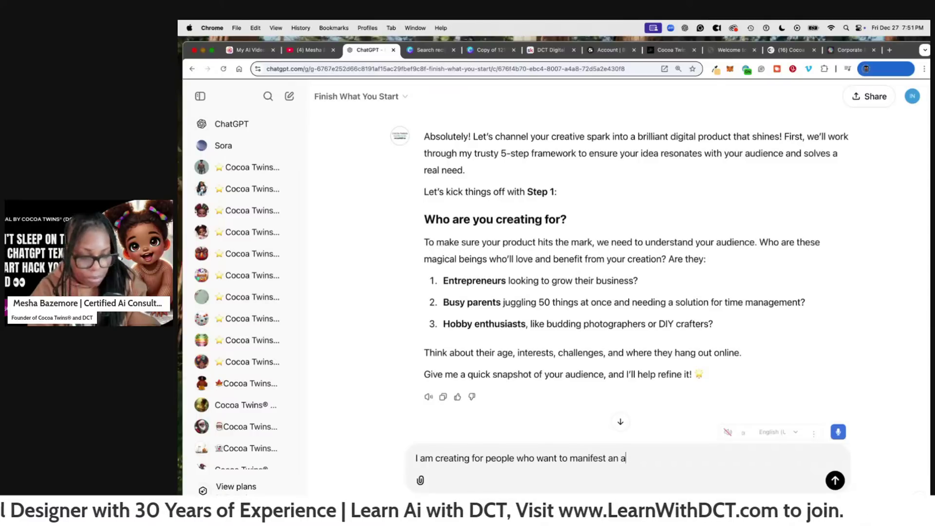
pyautogui.write('bund')
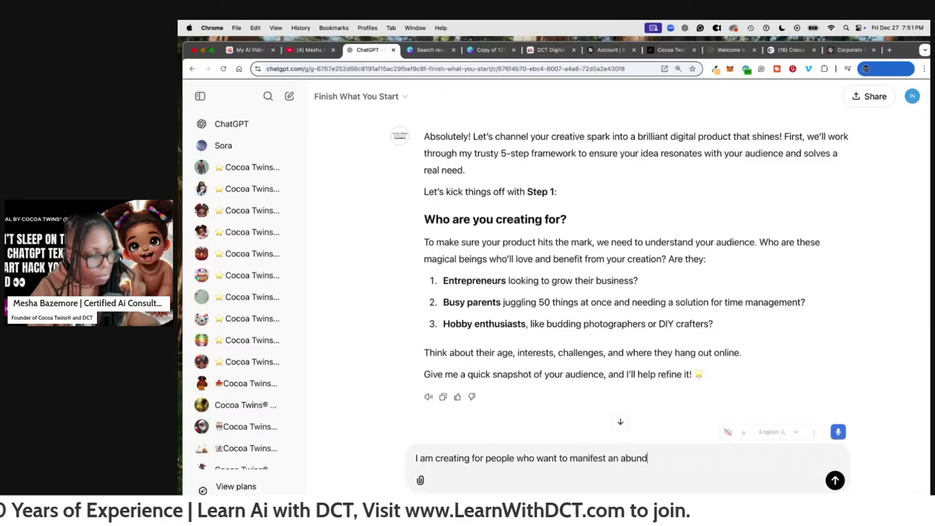
pyautogui.write('ance minds')
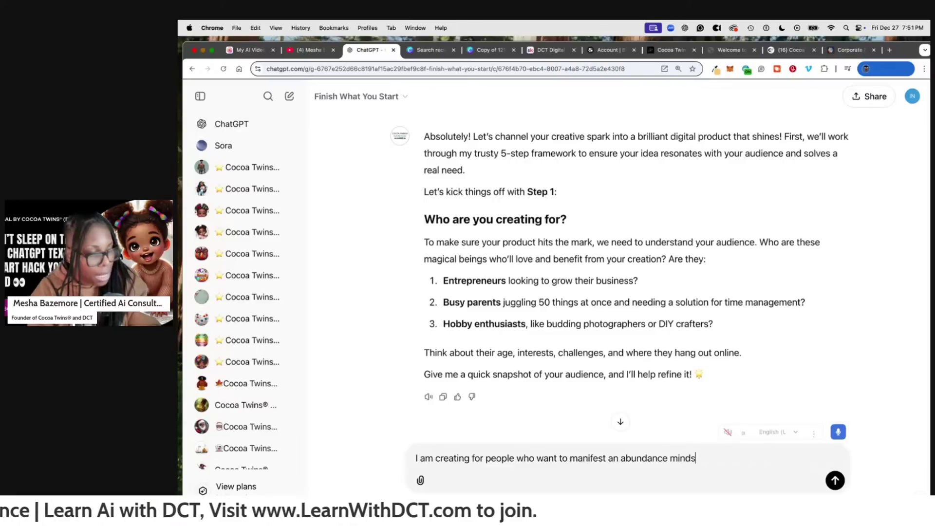
pyautogui.write('et in 2026.')
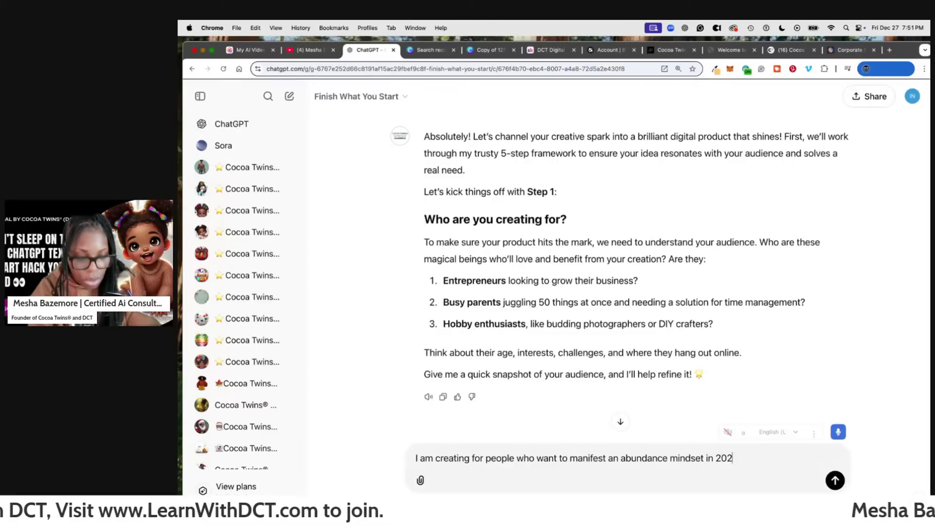
pyautogui.press('Return')
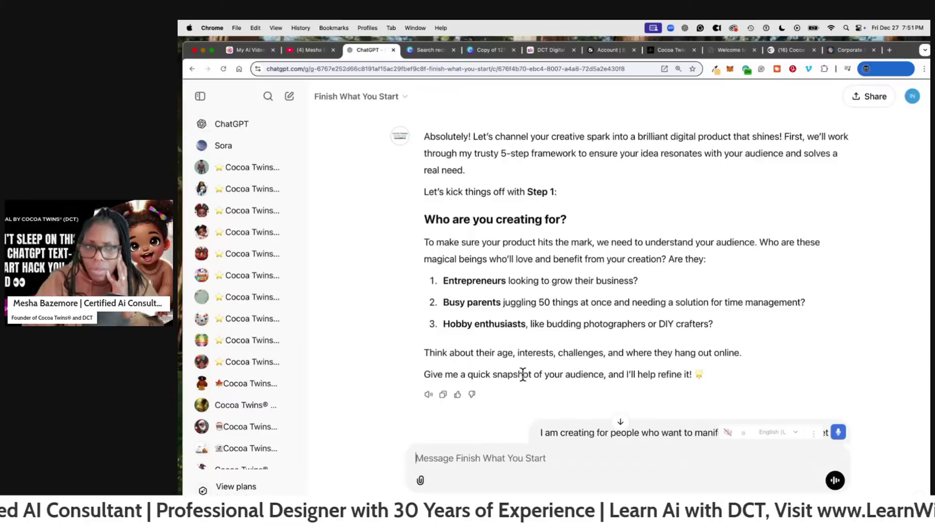
# - Read the audience snapshot reply, compare it with the Step 1 question, and return to the Step 2 prompt about the pain point
pyautogui.scroll(-5, 536, 375)
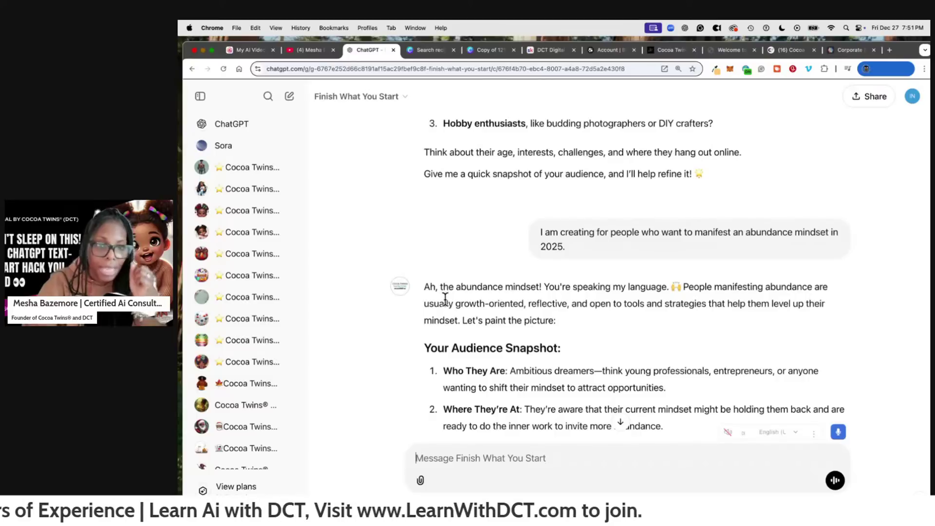
pyautogui.scroll(5, 485, 298)
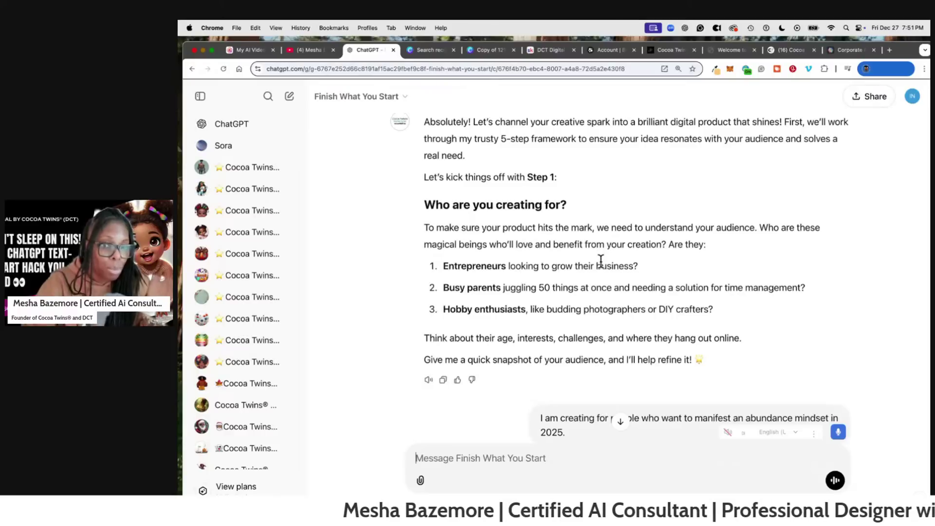
pyautogui.scroll(-7, 600, 260)
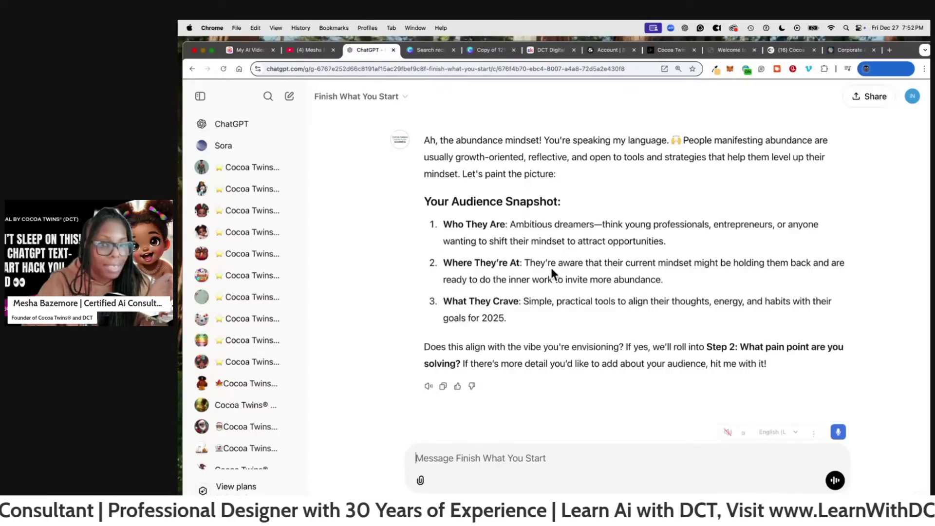
pyautogui.scroll(1, 540, 258)
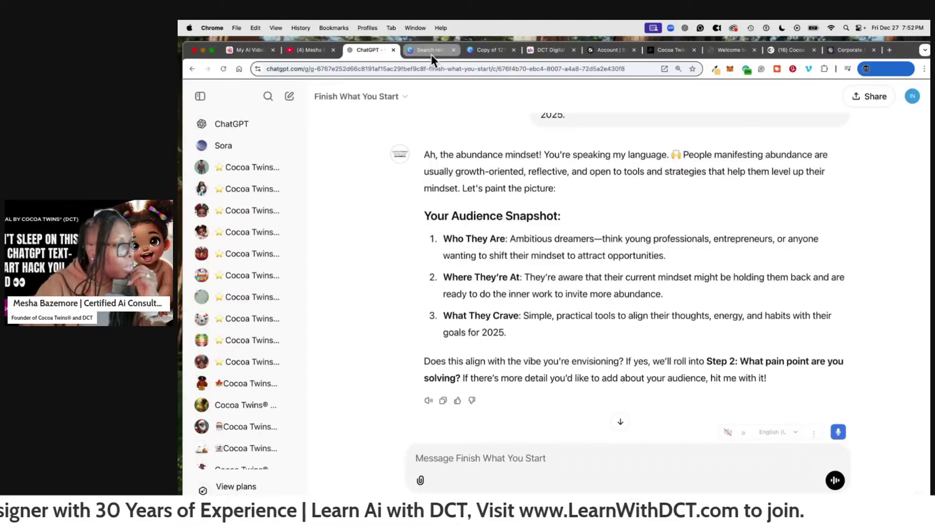
# - Go to Skool in a new browser tab and open the ChatGPT and DALLE course in the DCT Digital Innovation Hub classroom
pyautogui.click(890, 49)
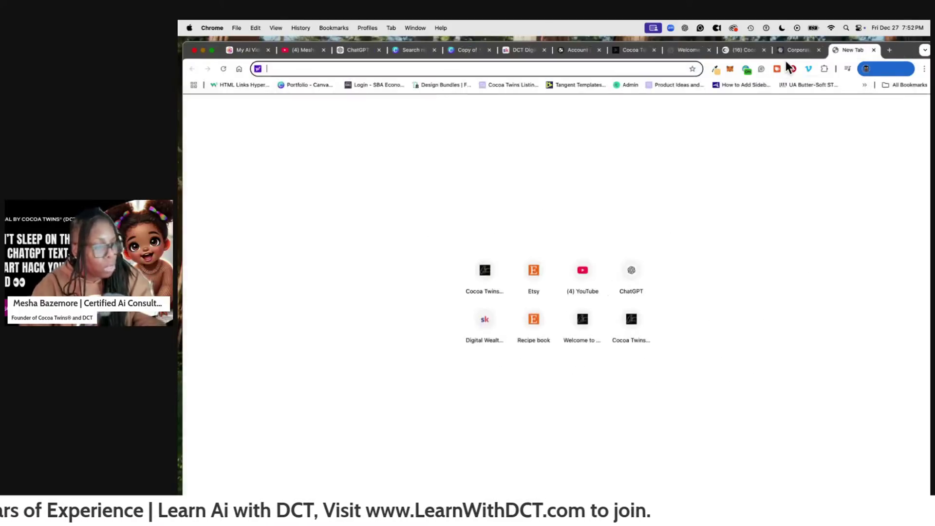
pyautogui.write('skool')
pyautogui.press('Return')
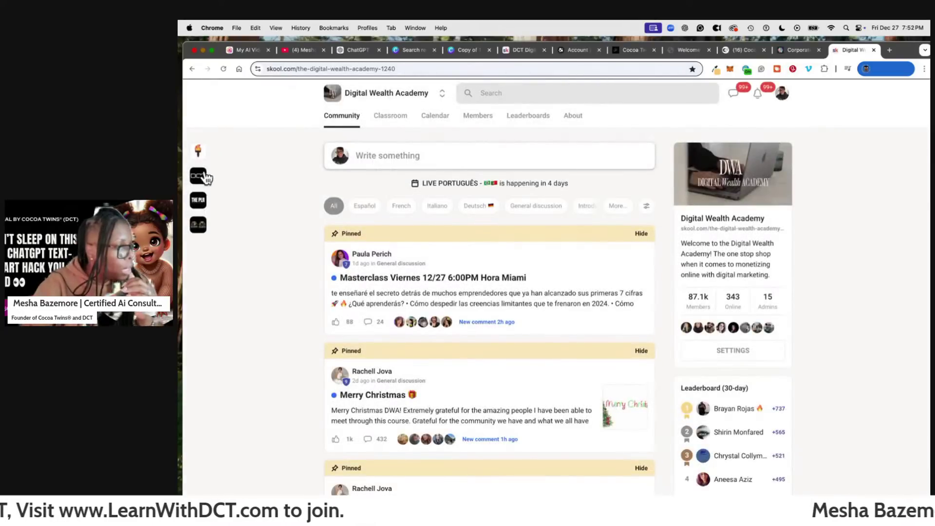
pyautogui.click(204, 176)
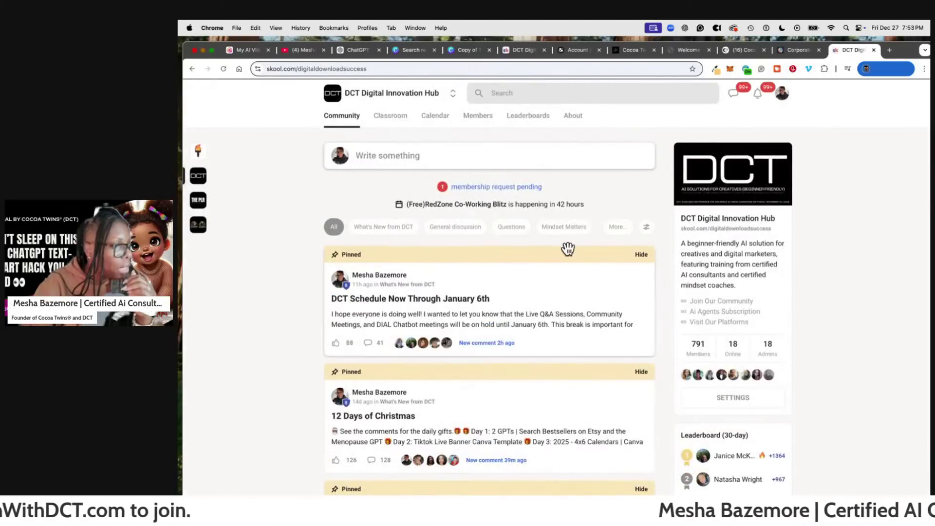
pyautogui.scroll(-8, 652, 251)
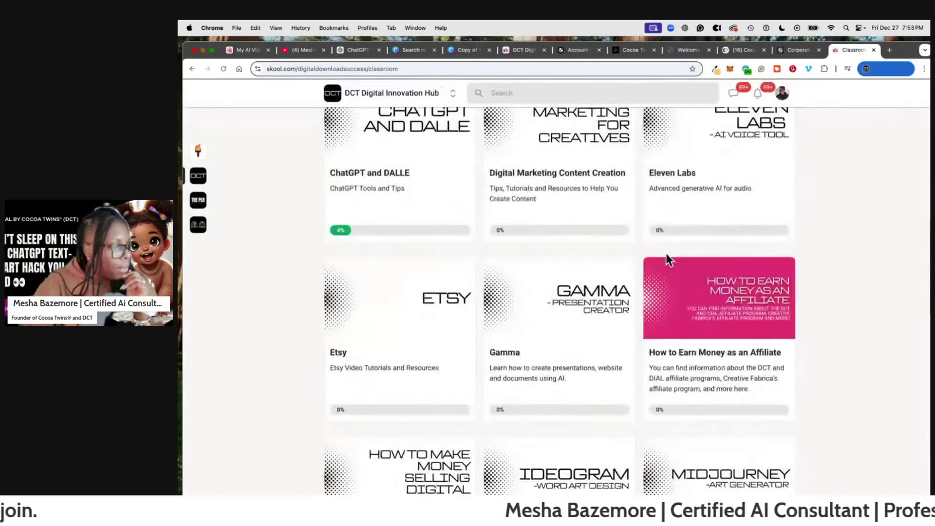
pyautogui.scroll(2, 666, 255)
pyautogui.click(449, 209)
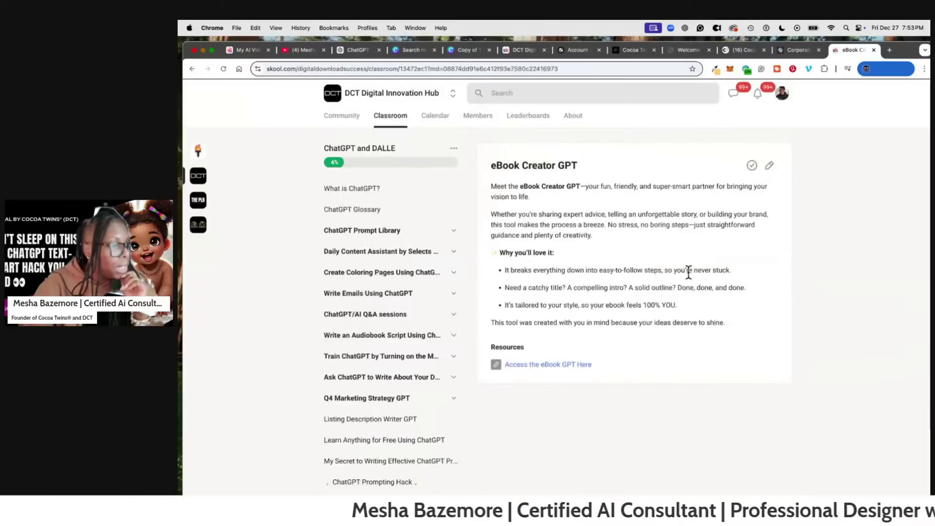
# - Open the lesson "Create Framework to Go From Idea to Sell" and review its description, resources and the course's lesson list
pyautogui.scroll(-3, 582, 288)
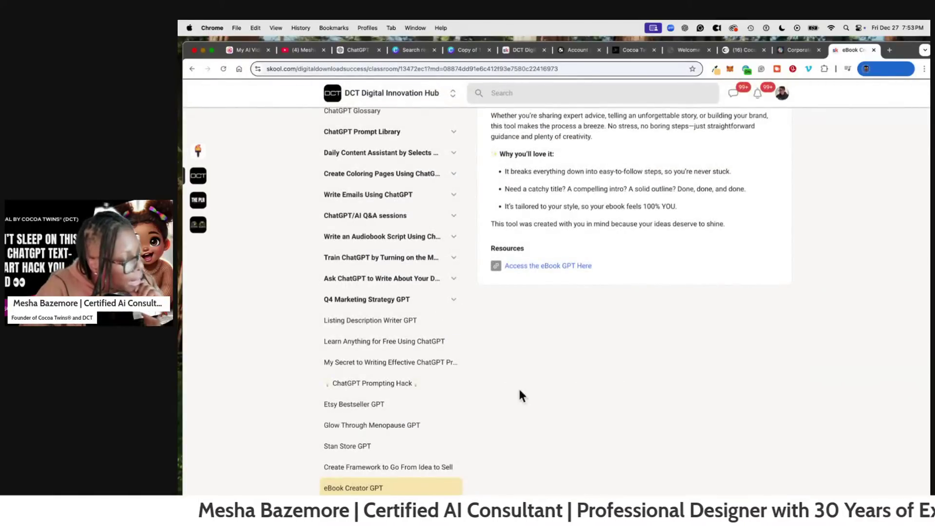
pyautogui.click(399, 470)
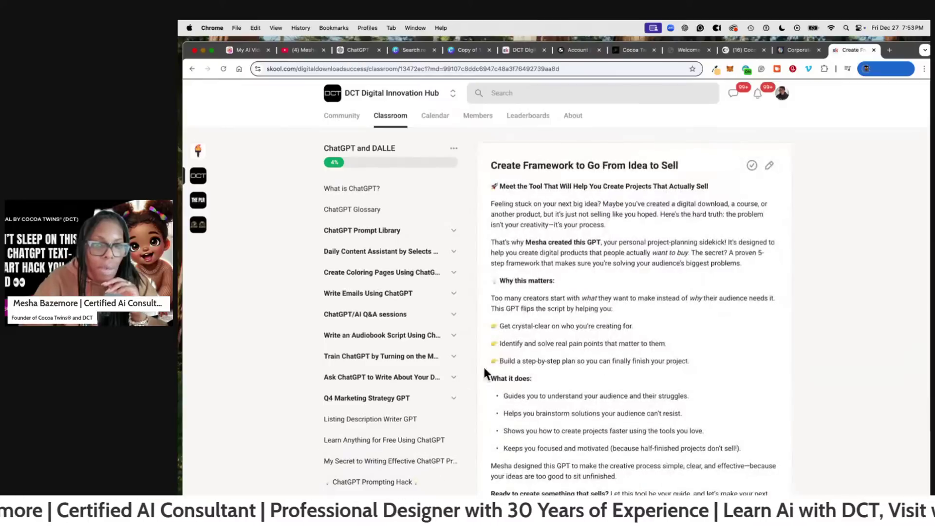
pyautogui.scroll(-3, 642, 282)
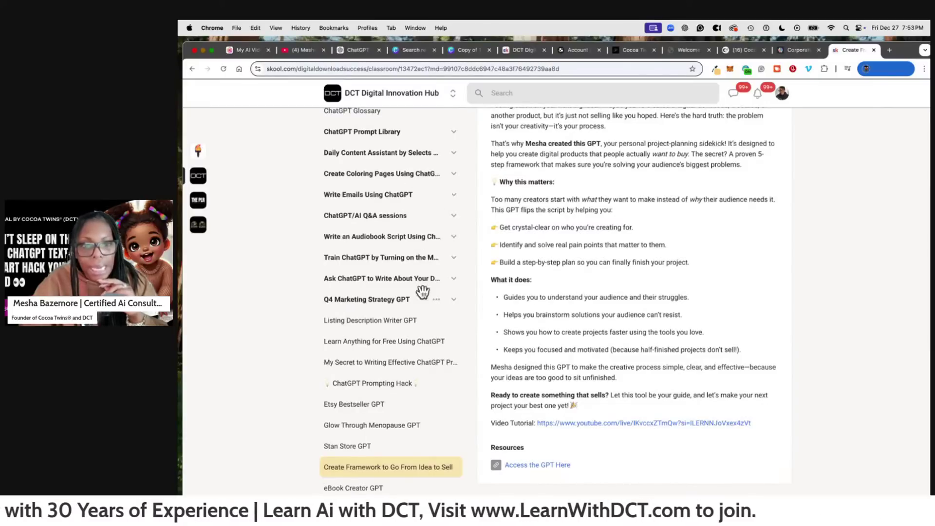
pyautogui.scroll(3, 423, 292)
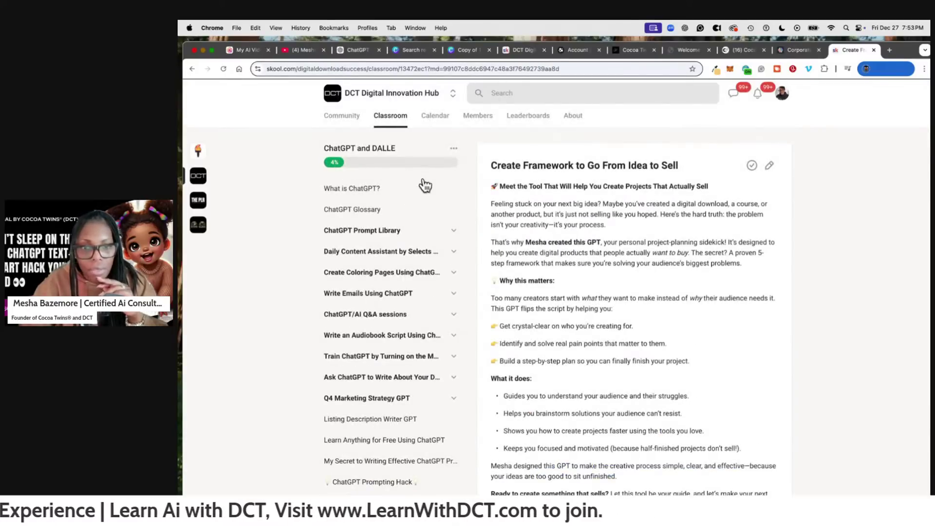
pyautogui.scroll(-2, 417, 209)
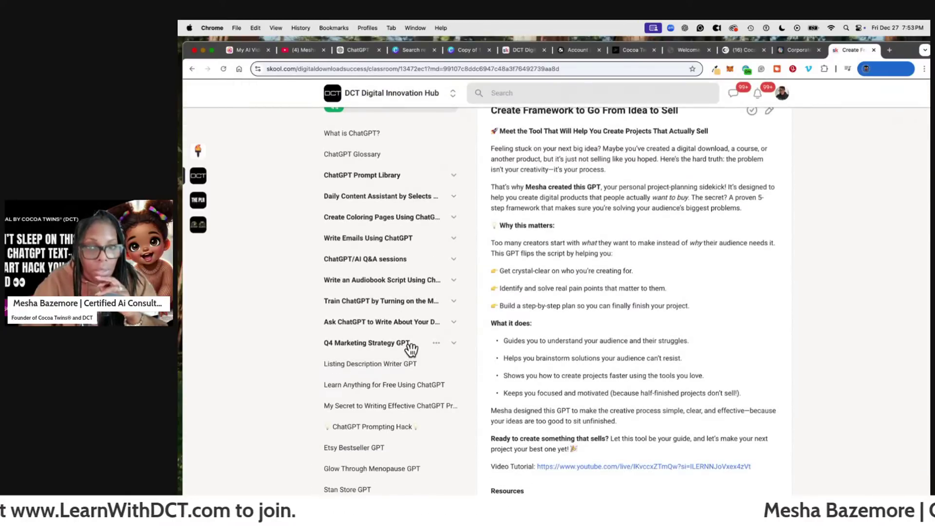
pyautogui.scroll(2, 409, 348)
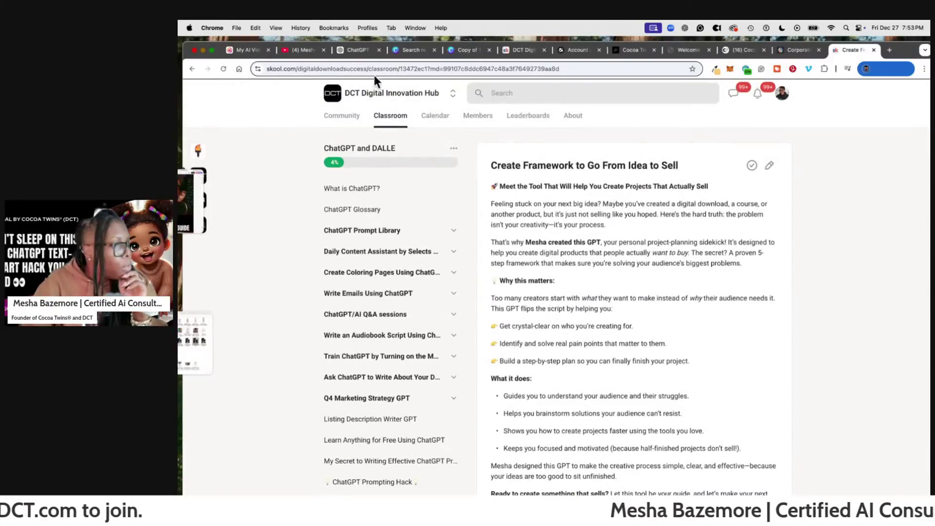
# - Switch to Canva, open the DIAL ChatBot GPT library design dated 121824, and display its INDEX page
pyautogui.click(405, 51)
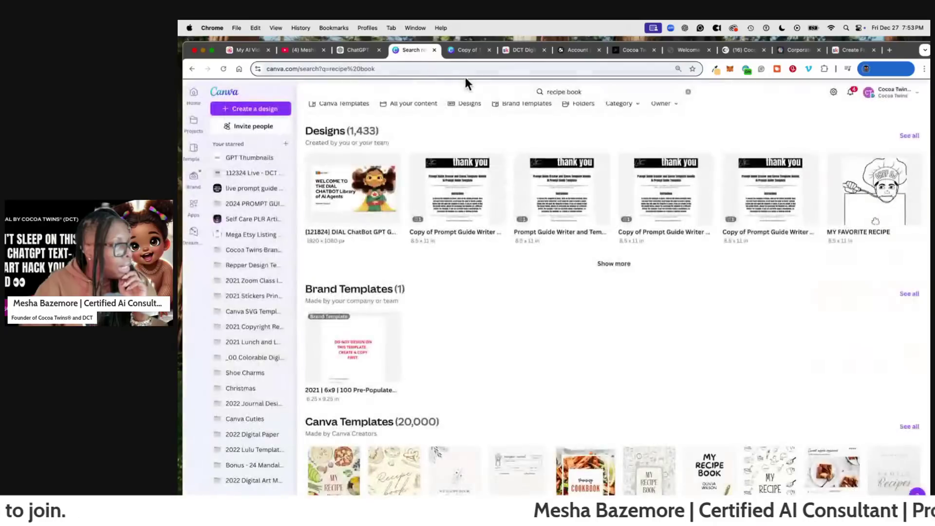
pyautogui.click(337, 185)
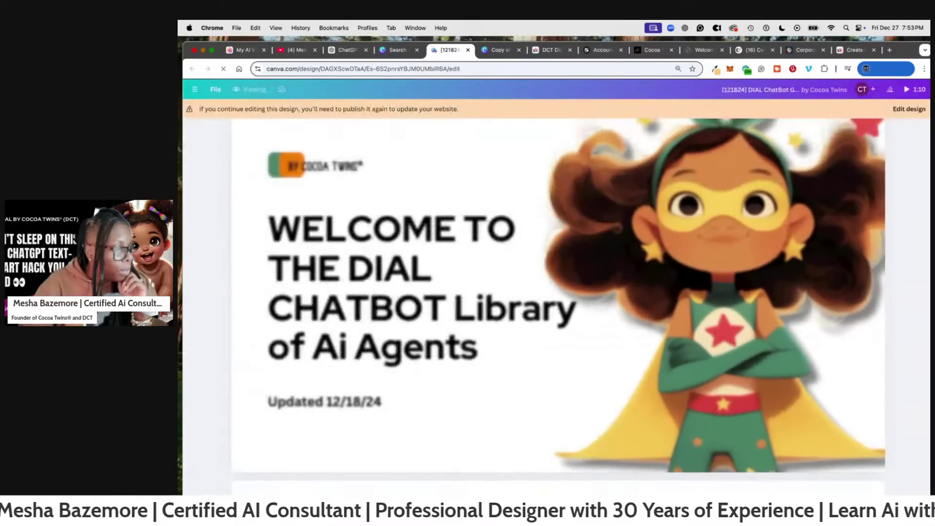
pyautogui.click(896, 486)
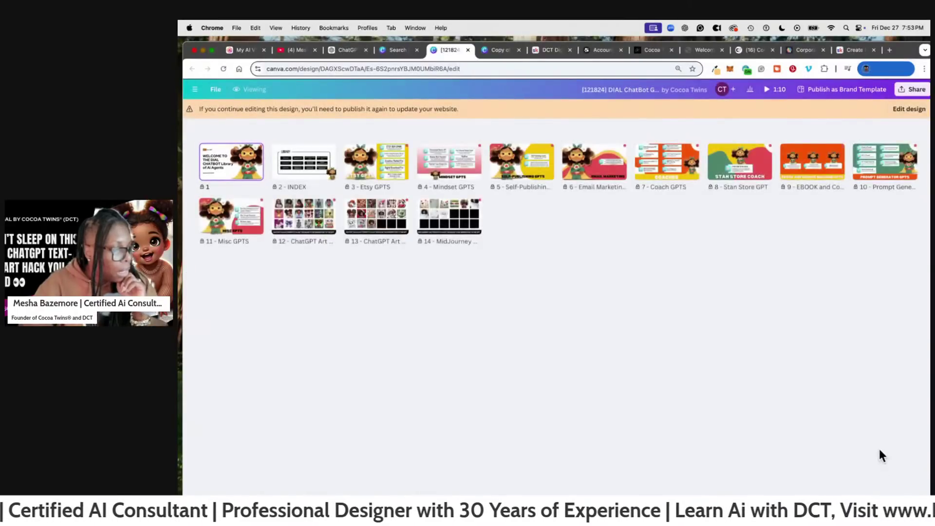
pyautogui.press('Right')
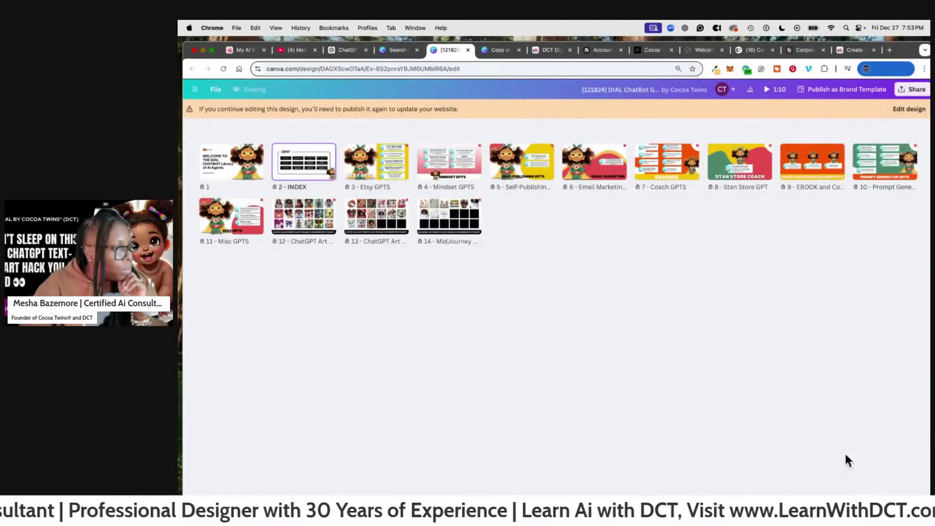
pyautogui.click(882, 477)
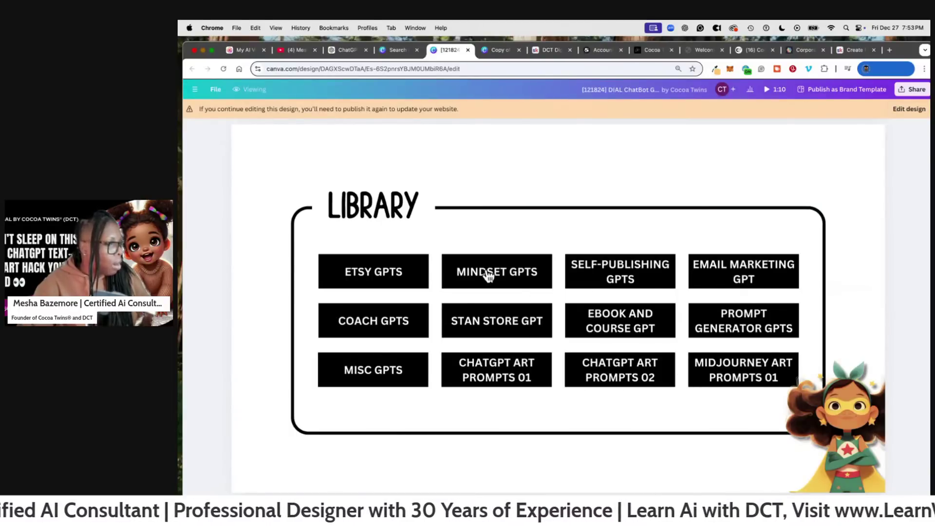
# - Follow the library's Mindset GPTs link and browse the remaining GPT categories through to the ChatGPT DALLE art prompt pages
pyautogui.click(505, 277)
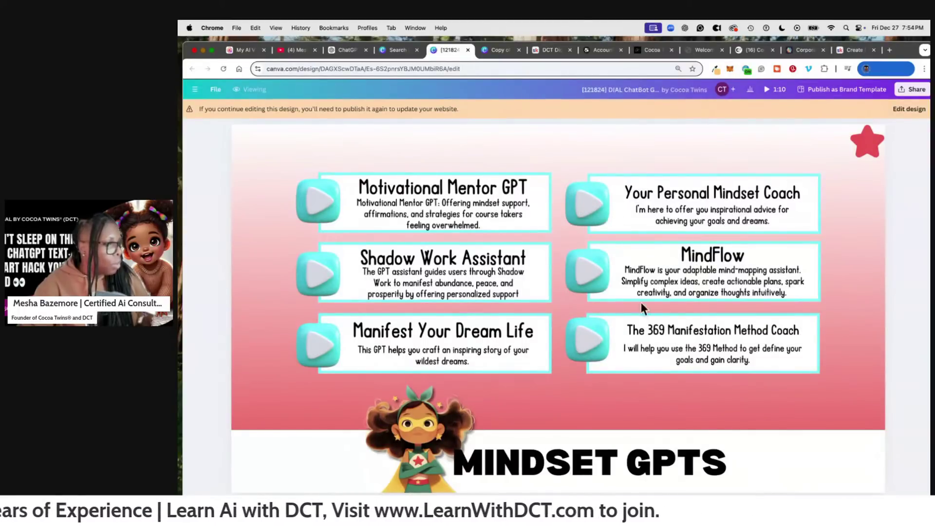
pyautogui.scroll(-10, 595, 290)
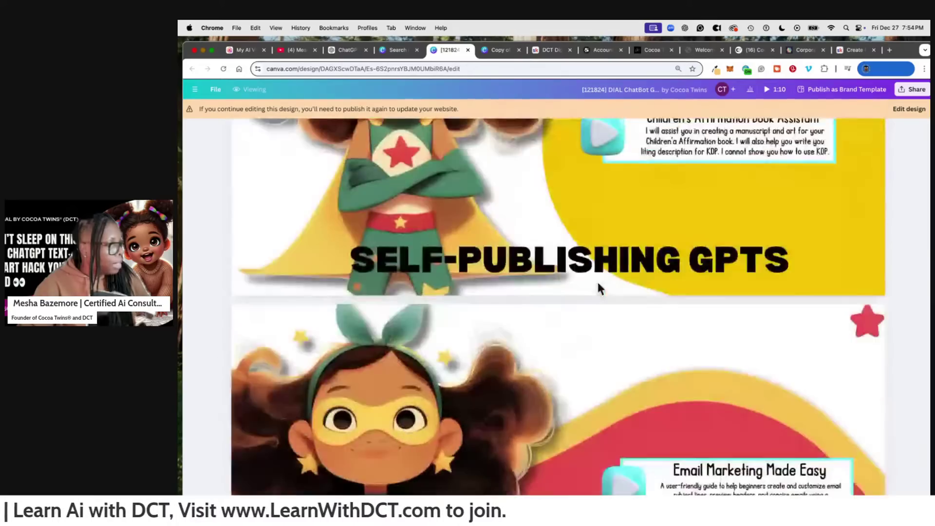
pyautogui.scroll(6, 597, 285)
pyautogui.scroll(-20, 580, 273)
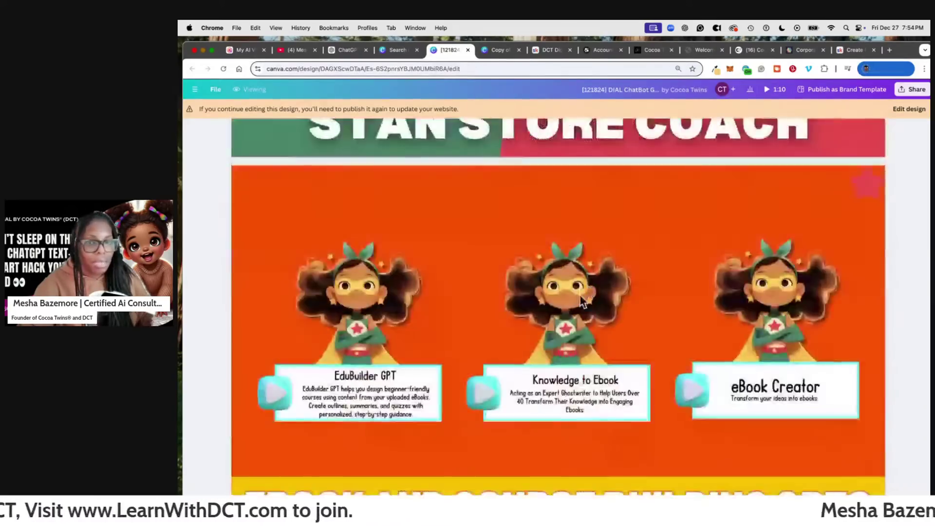
pyautogui.scroll(-20, 572, 302)
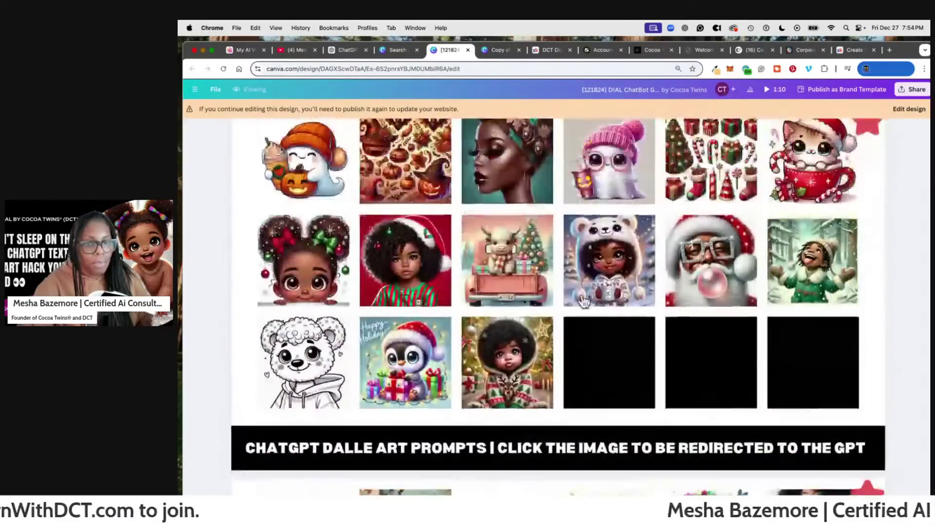
pyautogui.scroll(3, 612, 312)
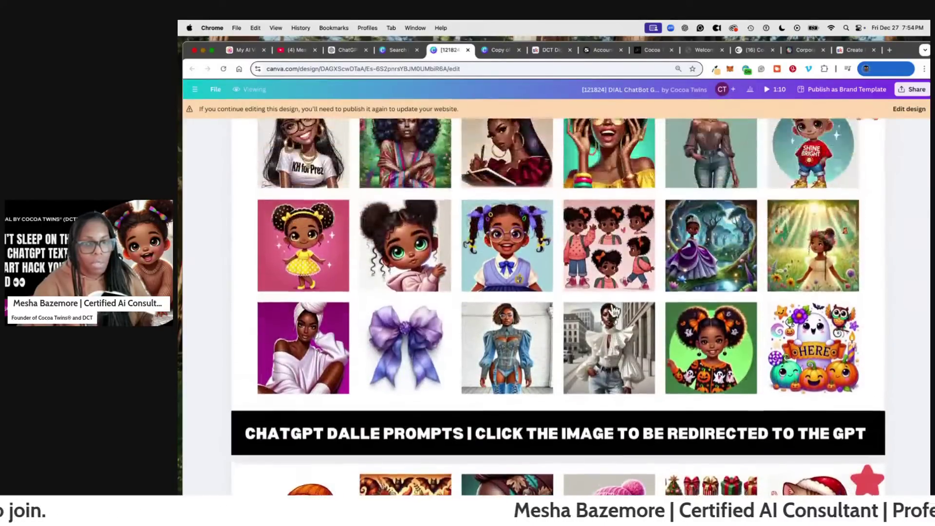
# - Look over the Misc GPTs and ChatGPT DALLE prompt image grids, and go back up to the Stan Store Coach section of the GPT library
pyautogui.scroll(1, 615, 304)
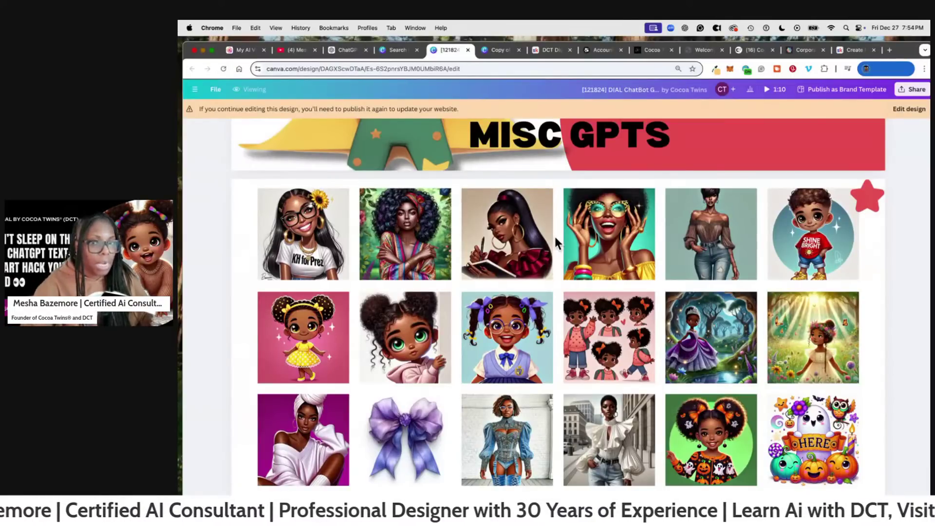
pyautogui.scroll(-3, 556, 237)
pyautogui.scroll(-10, 560, 237)
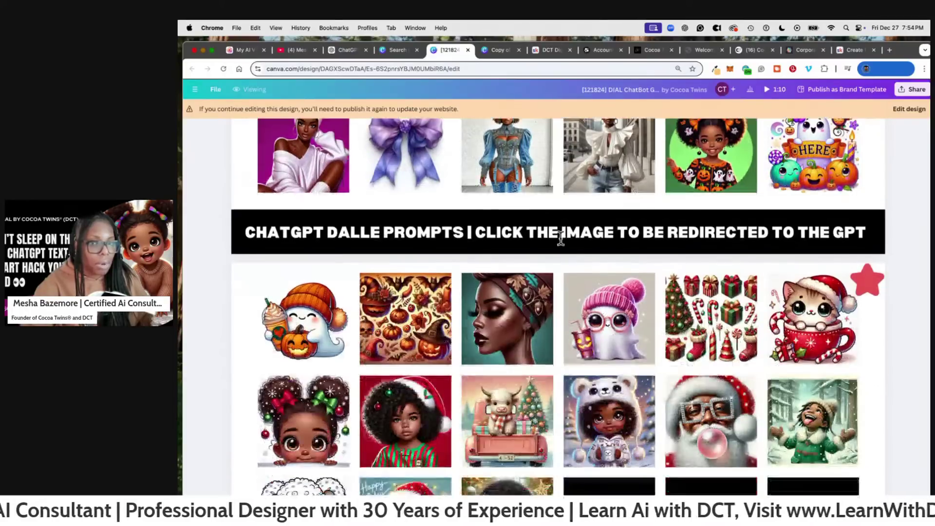
pyautogui.scroll(12, 603, 273)
pyautogui.scroll(15, 587, 258)
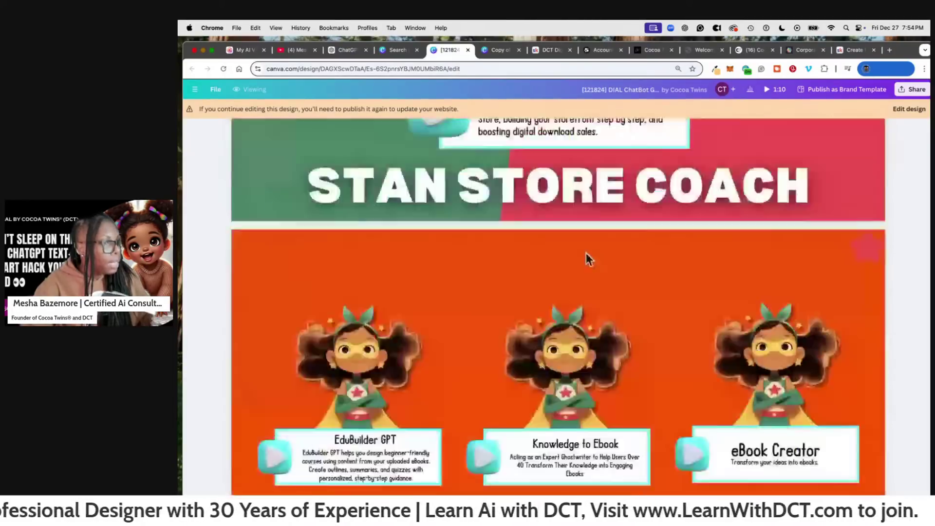
# - Switch to Skool's "Create Framework to Go From Idea to Sell" lesson and review its description through to the GPT access link under Resources
pyautogui.click(555, 50)
pyautogui.click(837, 49)
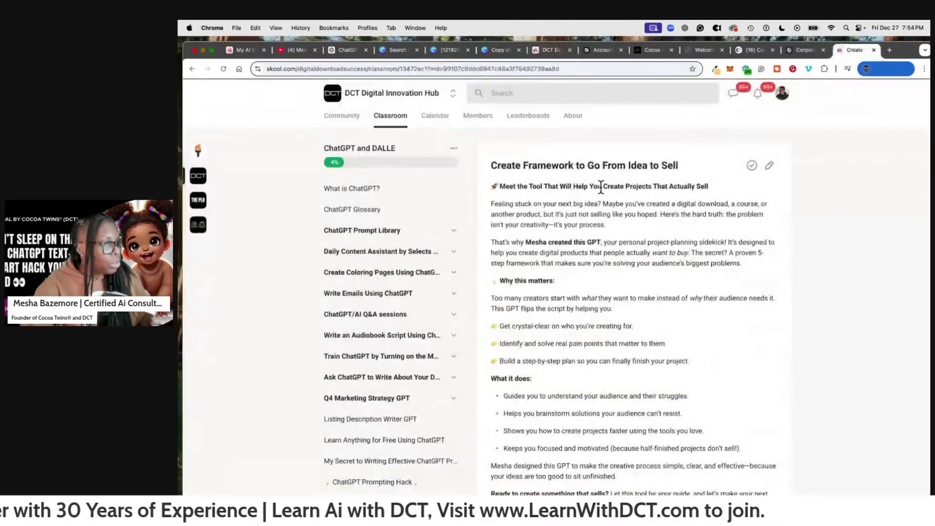
pyautogui.scroll(-1, 381, 225)
pyautogui.scroll(-2, 381, 225)
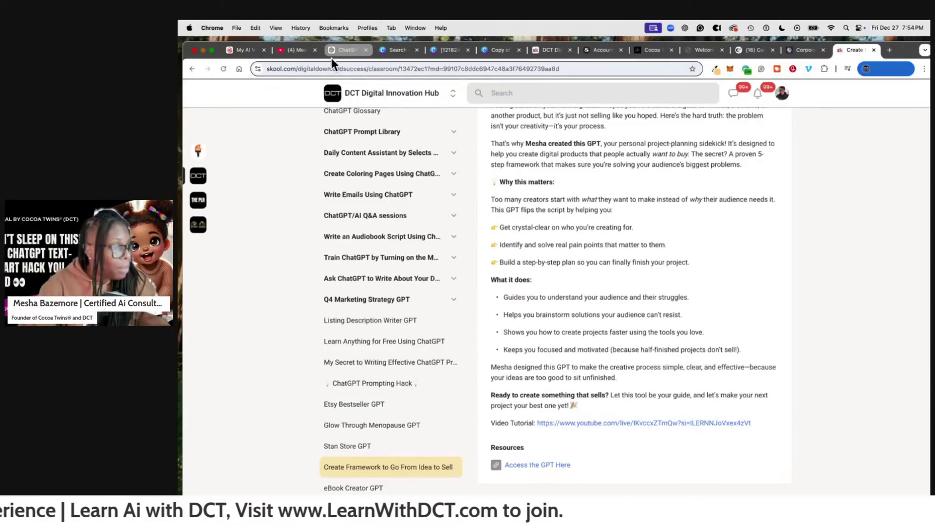
# - Switch to the Finish What You Start chat in ChatGPT and begin the audience reply with "1. They are 40 years and older who"
pyautogui.click(343, 51)
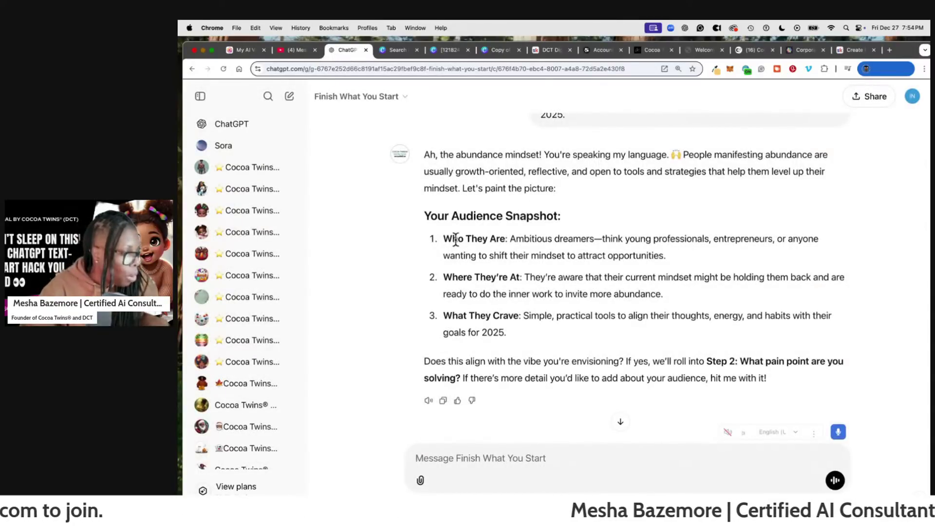
pyautogui.write('1')
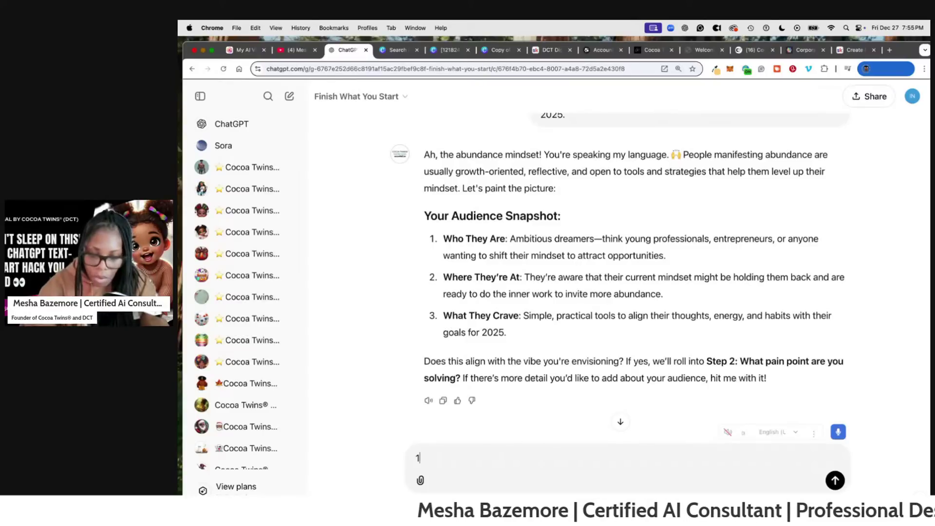
pyautogui.write('. T')
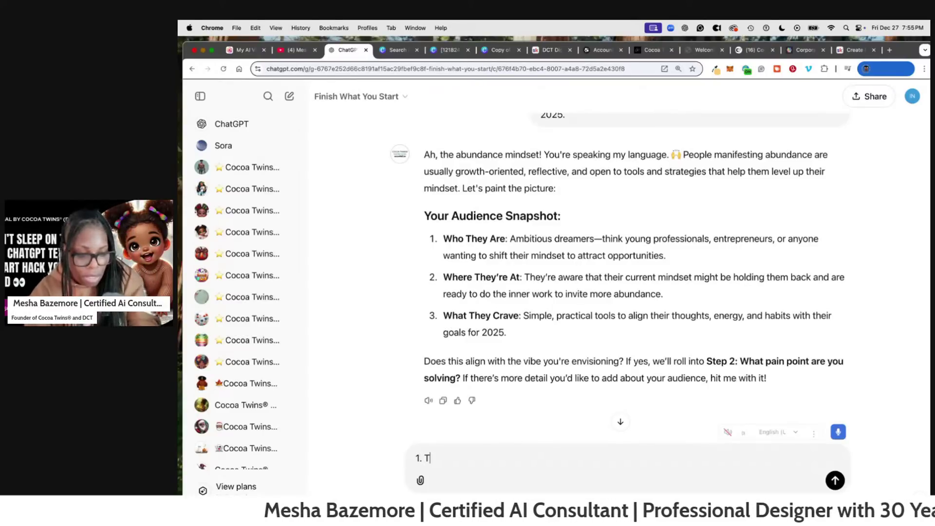
pyautogui.write('hey are 50 nyear')
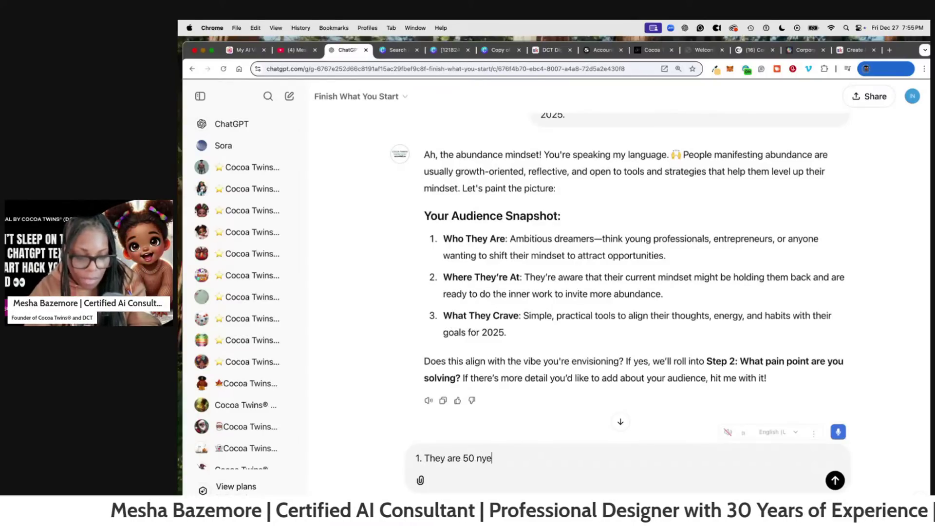
pyautogui.press('BackSpace')
pyautogui.press('BackSpace')
pyautogui.press('BackSpace')
pyautogui.press('BackSpace')
pyautogui.press('BackSpace')
pyautogui.press('BackSpace')
pyautogui.press('BackSpace')
pyautogui.press('BackSpace')
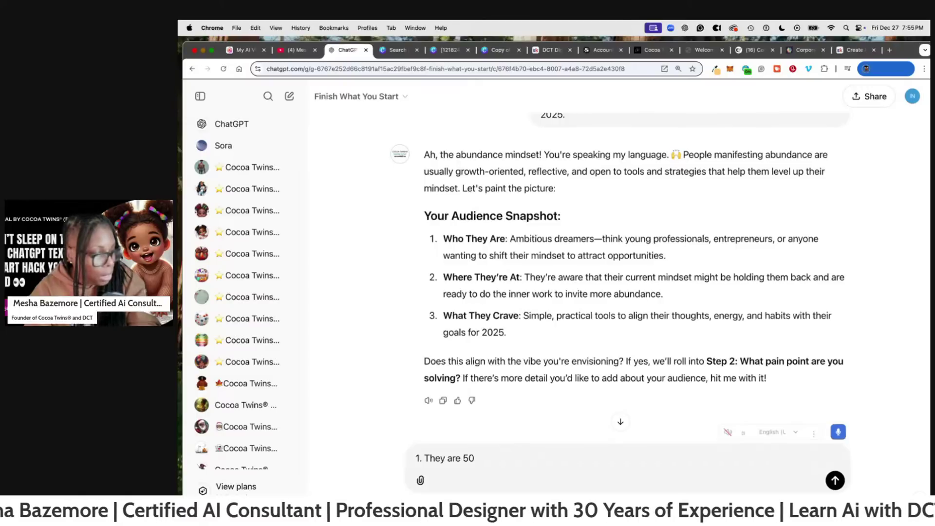
pyautogui.write('40 ye')
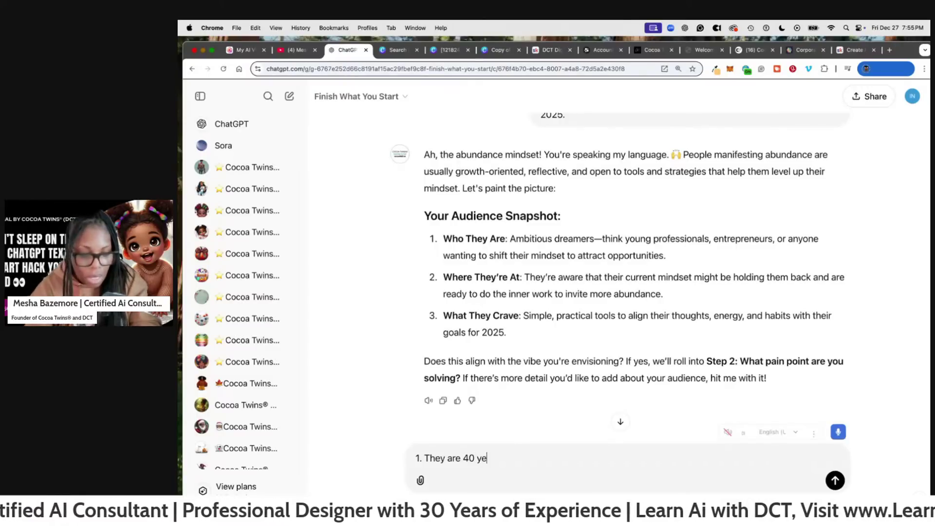
pyautogui.write('ars and olde')
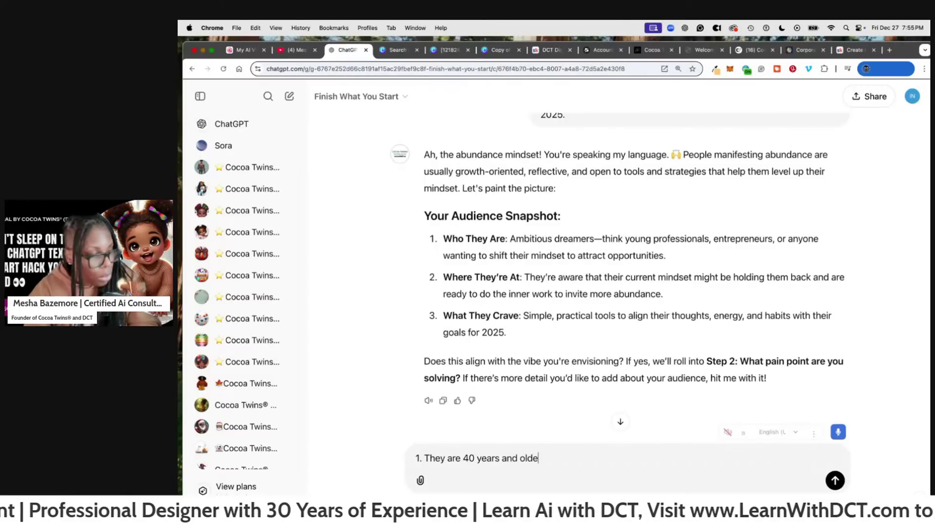
pyautogui.write('r who')
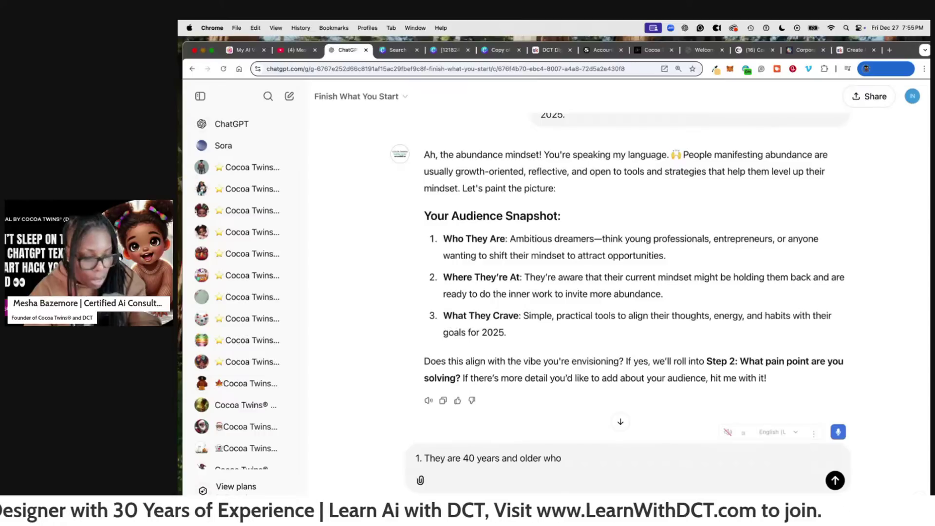
# - Complete point 1 of the reply with "have been conditioned to not believe in their dreams, gifts and talents."
pyautogui.write(' have benn condi')
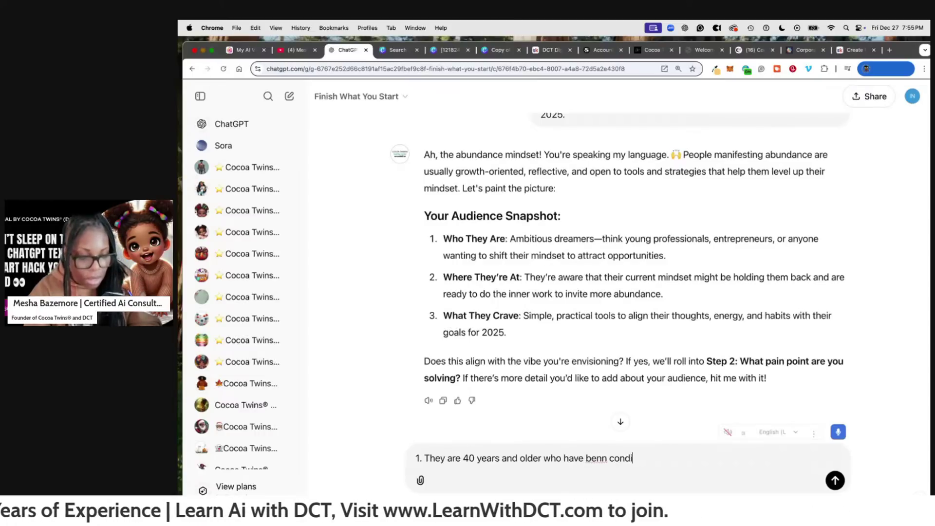
pyautogui.write('tioned to bind')
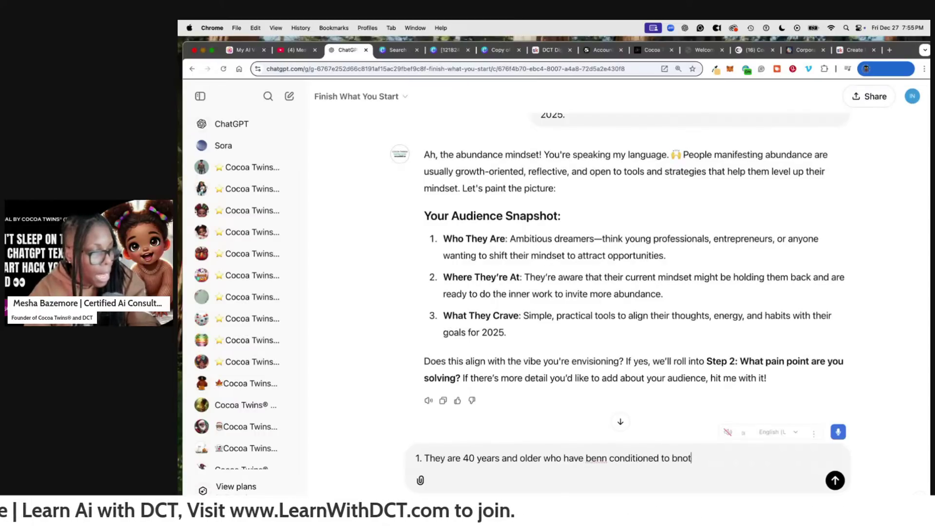
pyautogui.press('BackSpace')
pyautogui.press('BackSpace')
pyautogui.press('BackSpace')
pyautogui.press('BackSpace')
pyautogui.write('not bel')
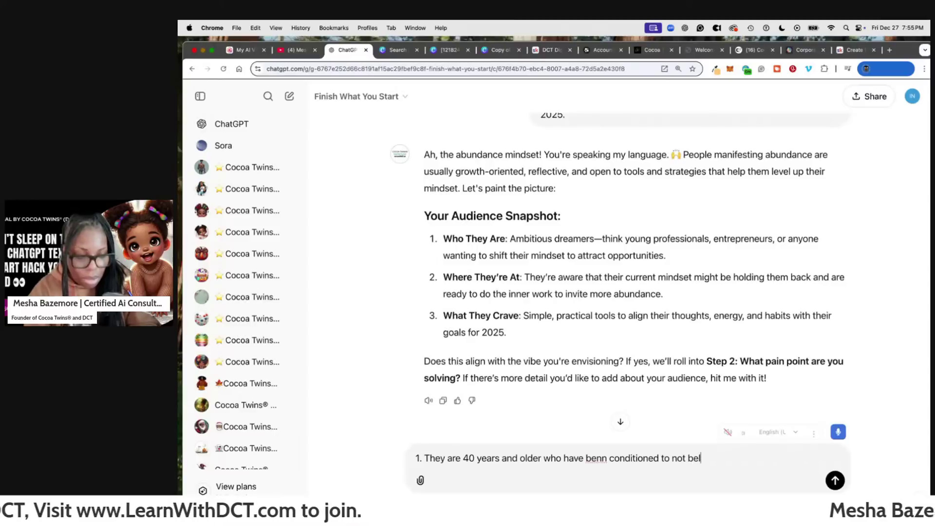
pyautogui.write('ieve i')
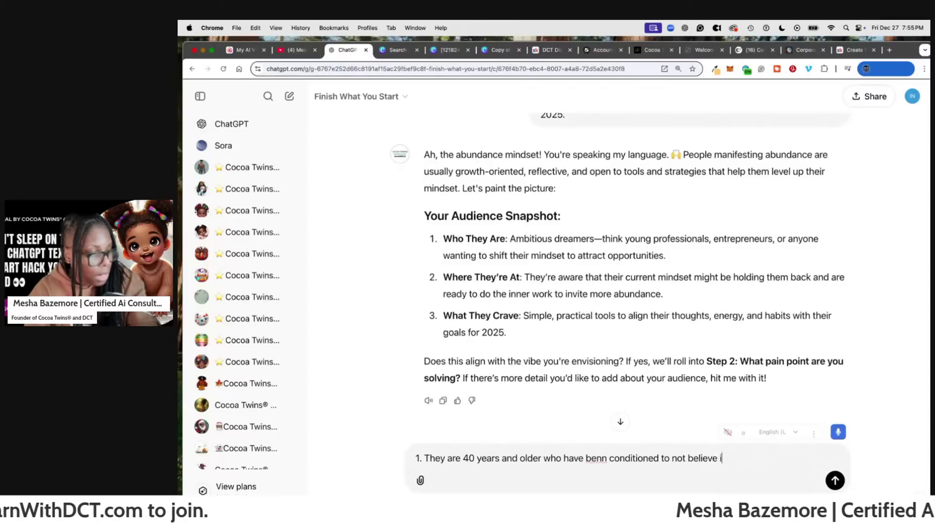
pyautogui.write('n their dreams ad')
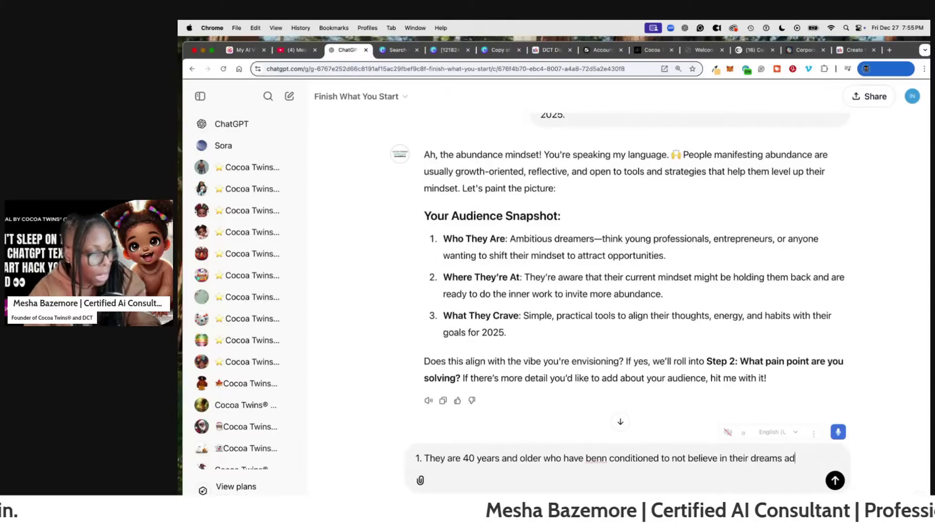
pyautogui.press('BackSpace')
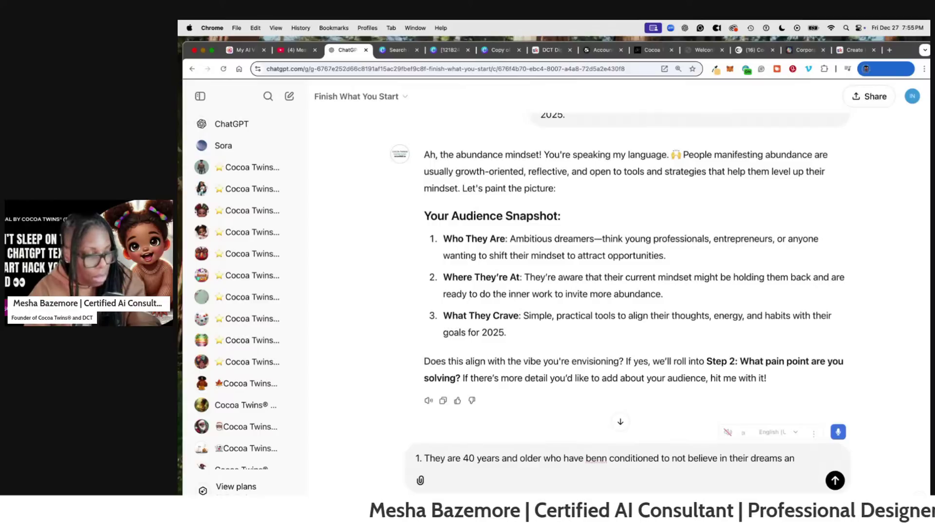
pyautogui.write('n')
pyautogui.press('BackSpace')
pyautogui.press('BackSpace')
pyautogui.write('gifts and al')
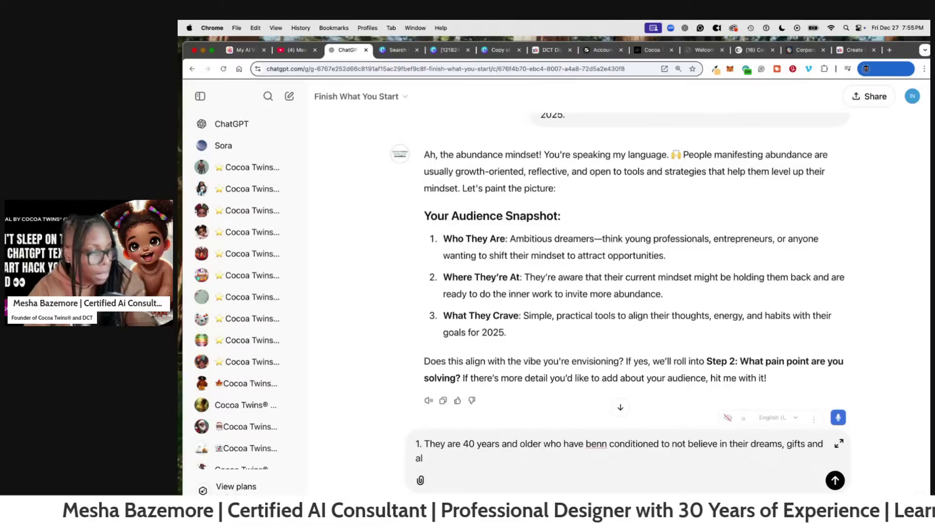
pyautogui.press('BackSpace')
pyautogui.press('BackSpace')
pyautogui.write('tal')
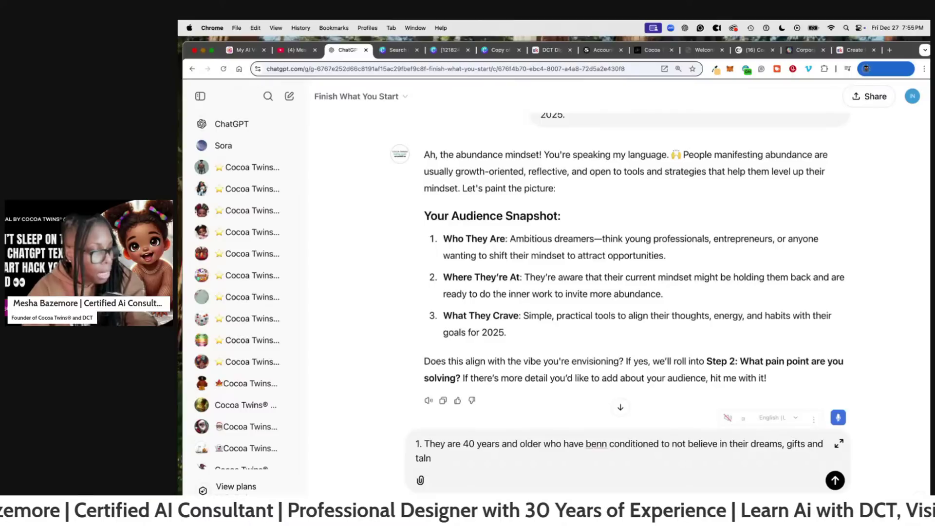
pyautogui.write('ents.')
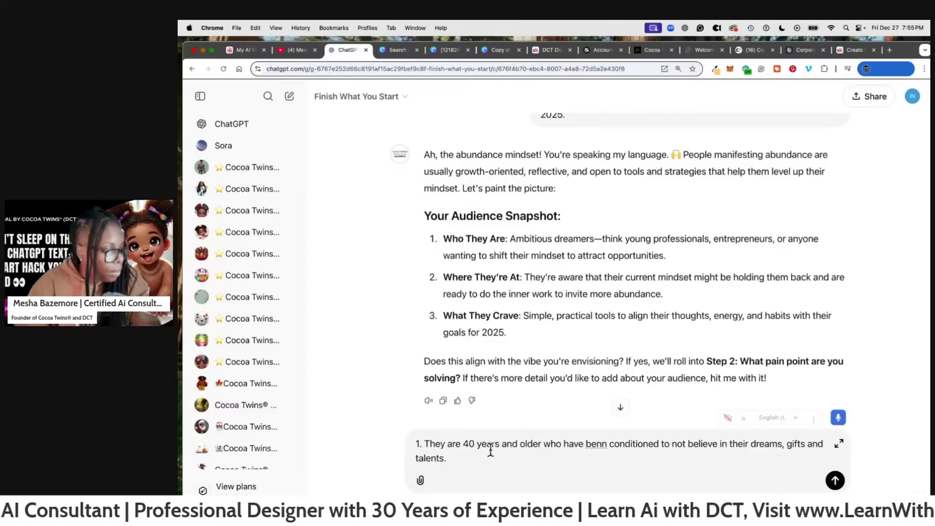
pyautogui.press('BackSpace')
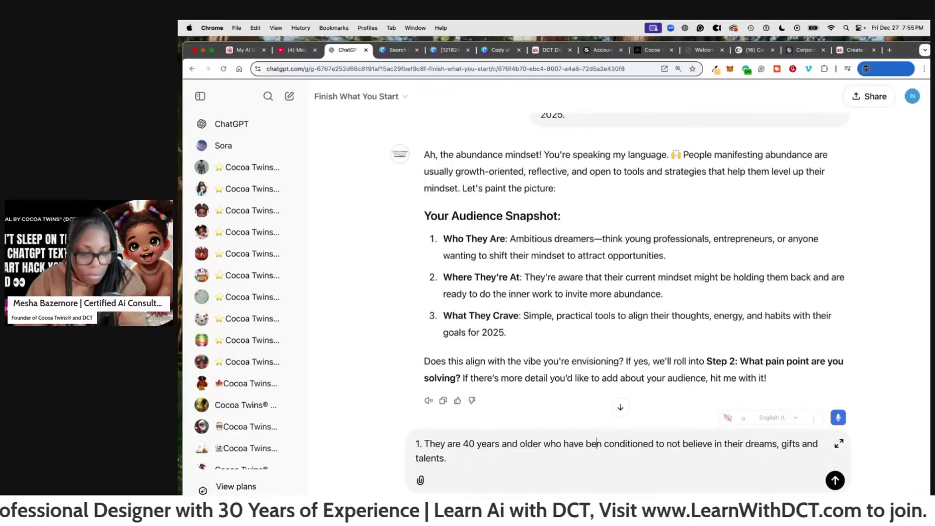
pyautogui.write('e')
pyautogui.click(507, 454)
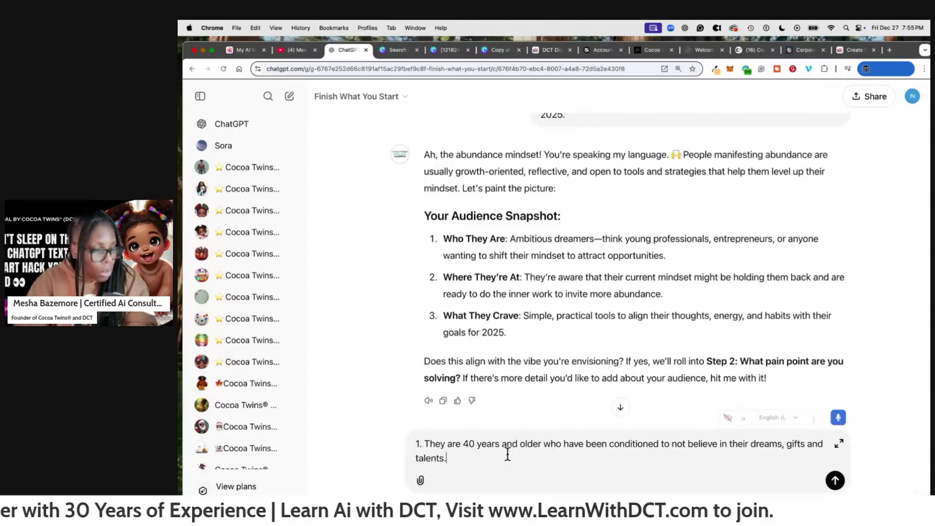
# - Add point 2 to the unsent reply, reusing the description copied from "Where They're At" in the audience snapshot
pyautogui.hotkey('shift', 'Return')
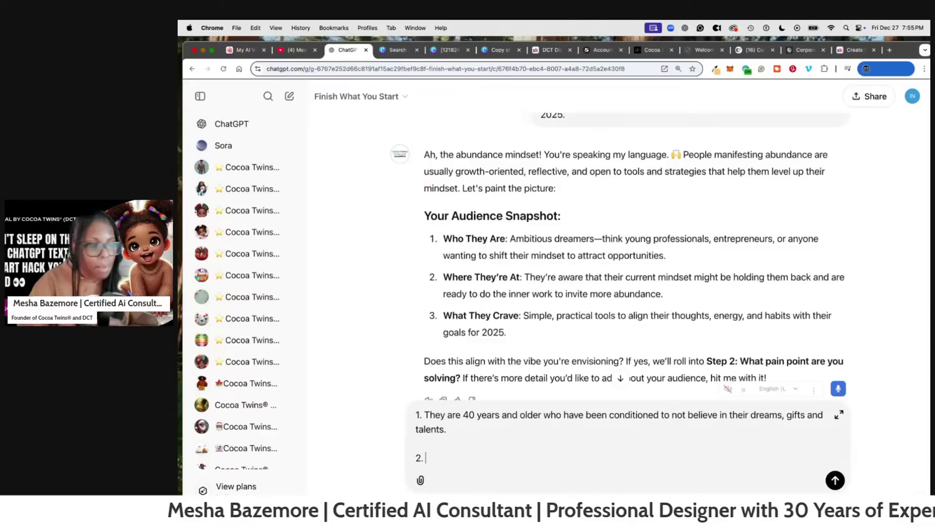
pyautogui.moveTo(663, 294); pyautogui.dragTo(520, 288)
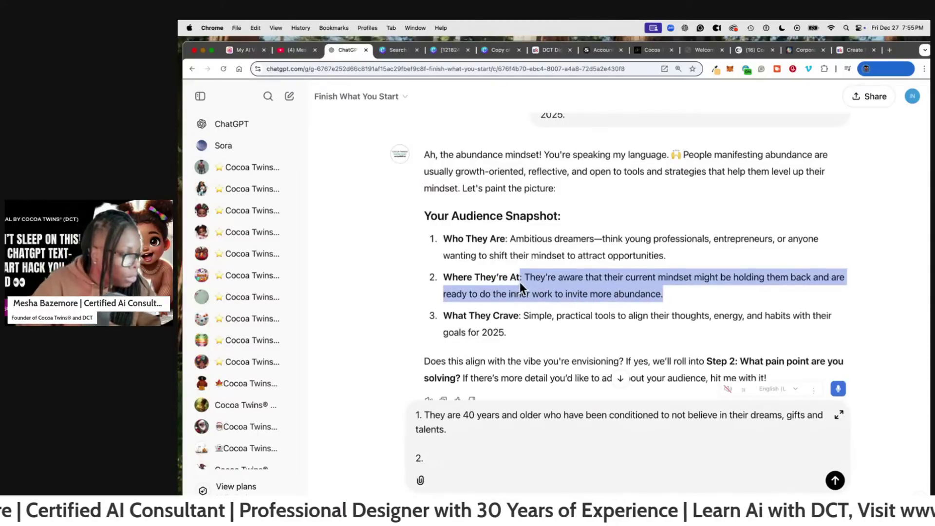
pyautogui.rightClick(535, 274)
pyautogui.click(555, 299)
pyautogui.click(472, 454)
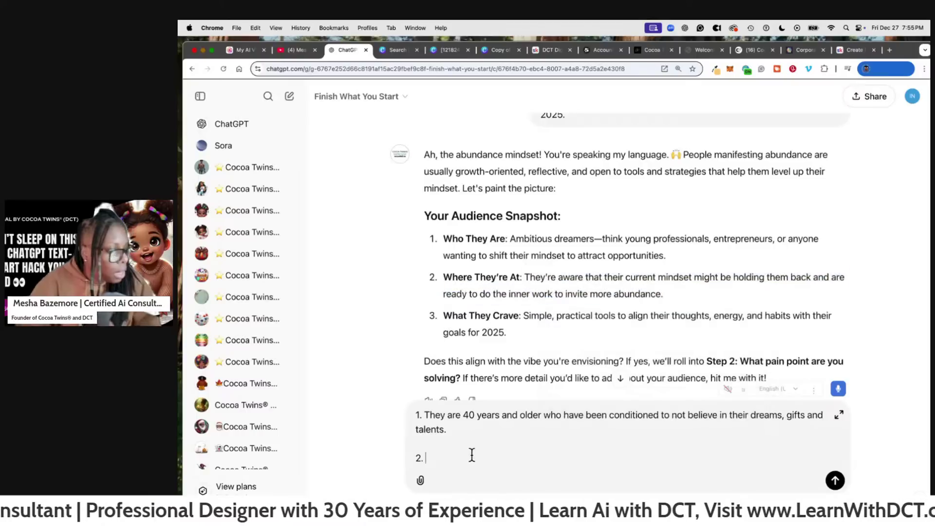
pyautogui.press('super+v')
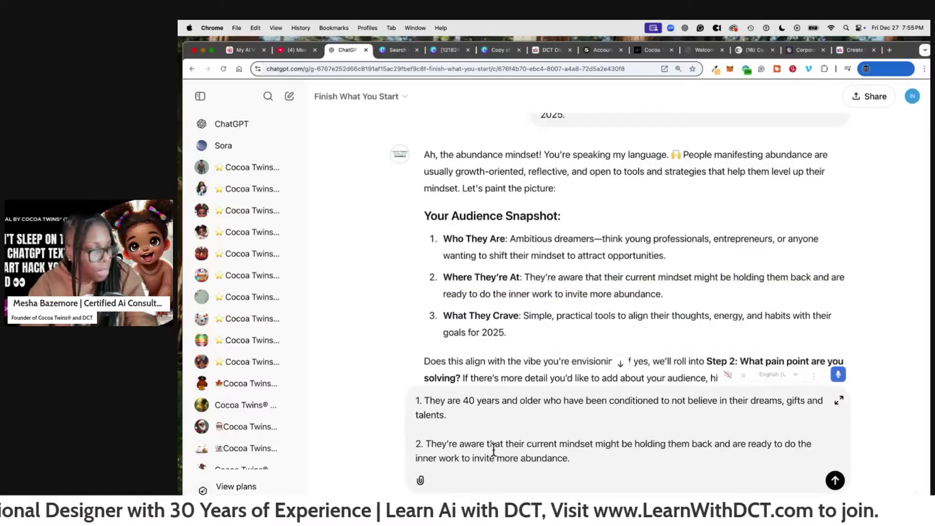
# - Add "3. They want to get out of their own way." to the reply, send it, and read the response through the Step 2 question
pyautogui.hotkey('shift', 'Return')
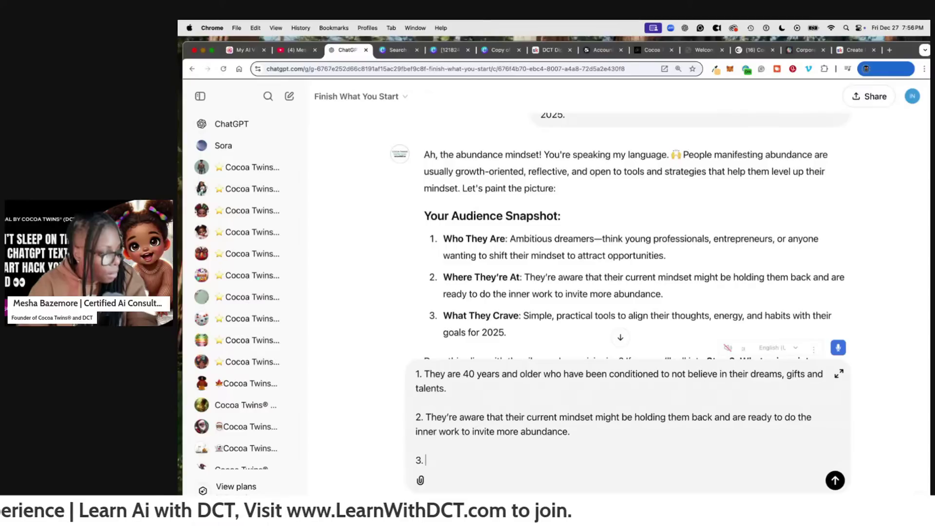
pyautogui.write('3. They wan')
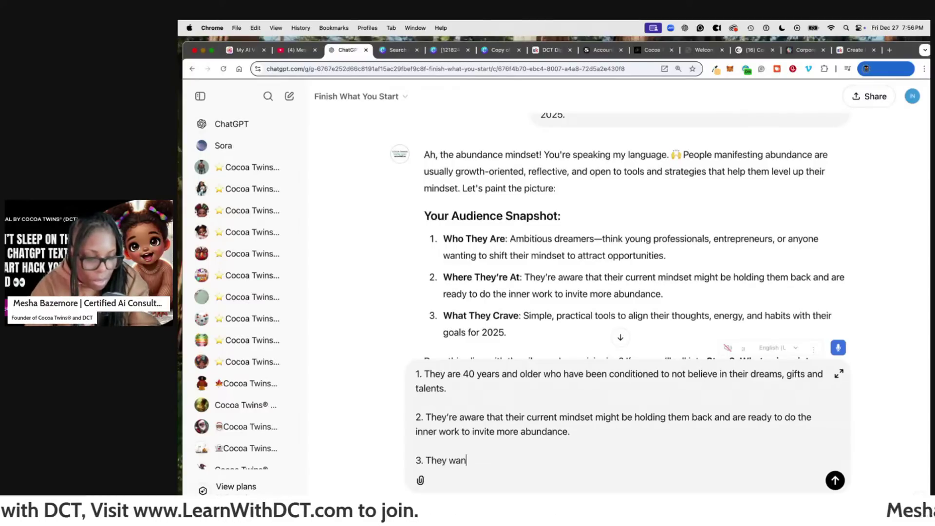
pyautogui.write('t to get out of ')
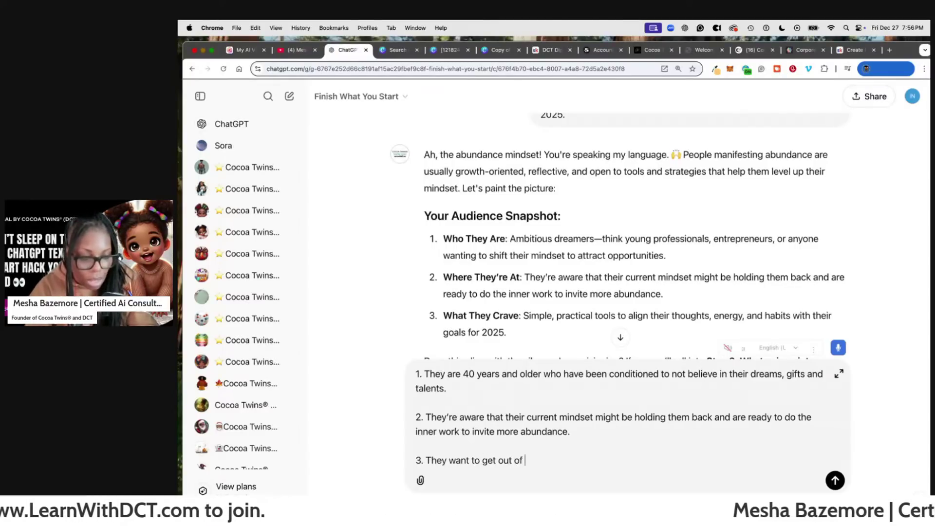
pyautogui.write('their own way')
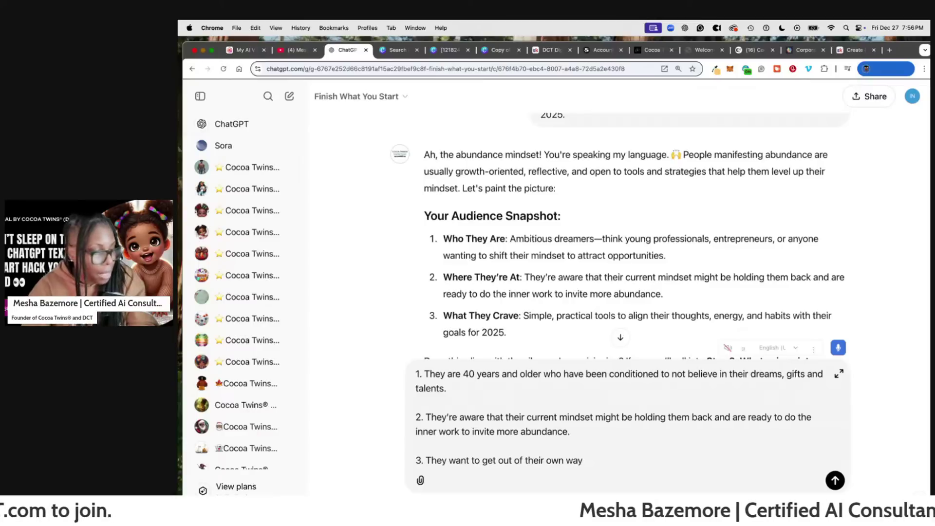
pyautogui.write('.')
pyautogui.press('Return')
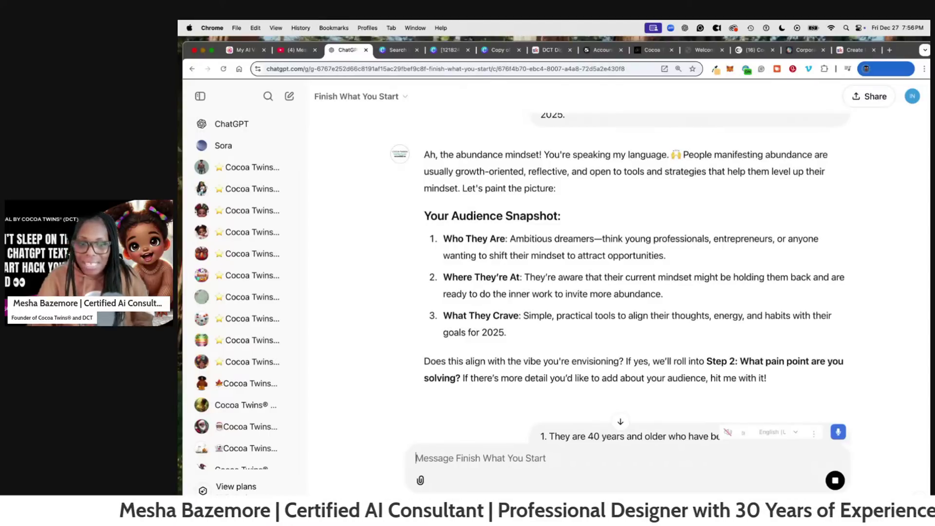
pyautogui.scroll(-8, 504, 308)
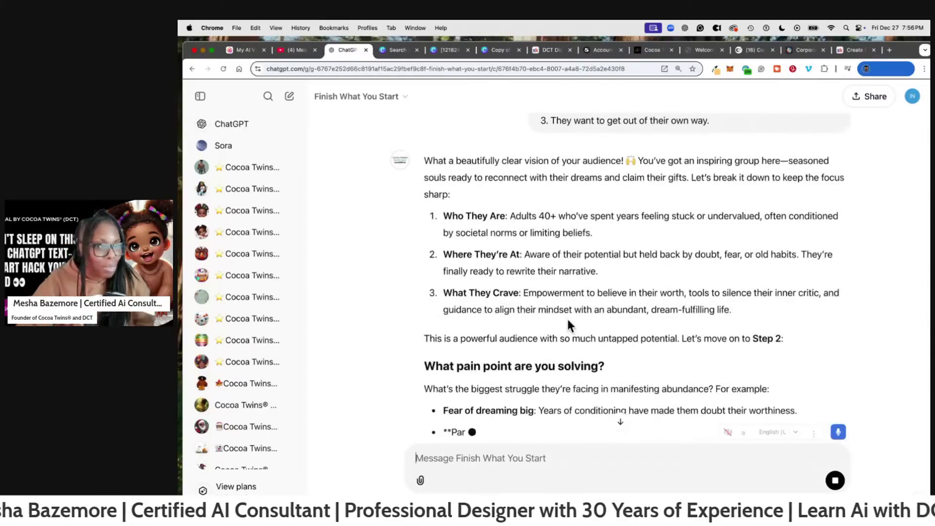
pyautogui.scroll(-5, 464, 327)
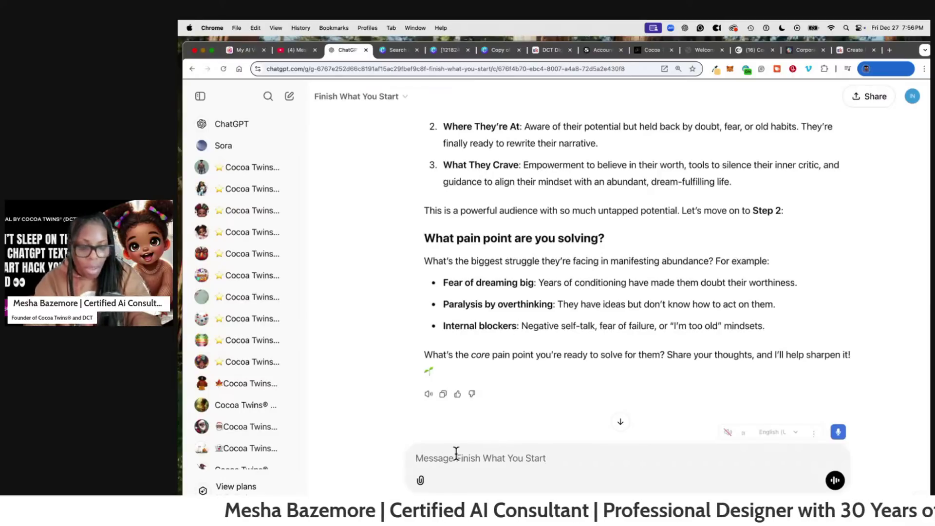
# - Answer the Step 2 pain point question with "all of these" and read the response through the Step 3 question
pyautogui.write('all of ')
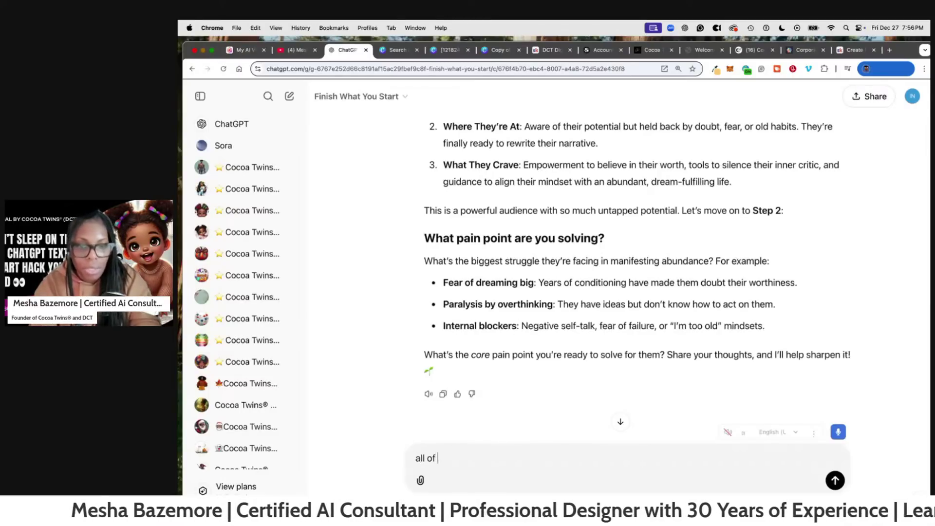
pyautogui.write('these')
pyautogui.press('Return')
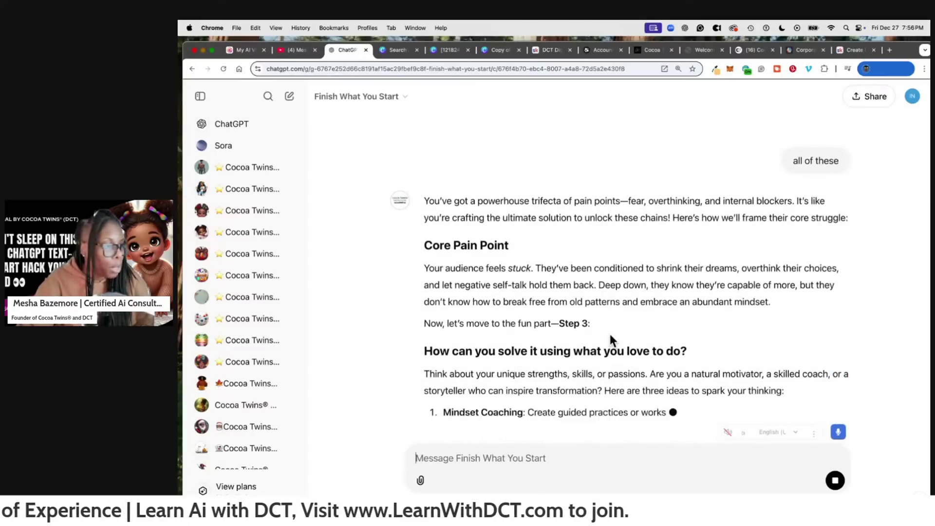
pyautogui.scroll(1, 508, 220)
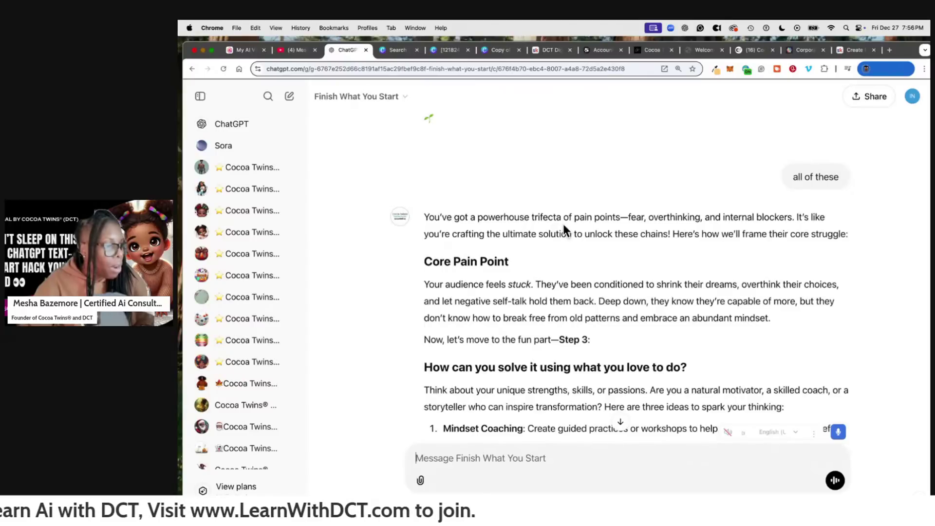
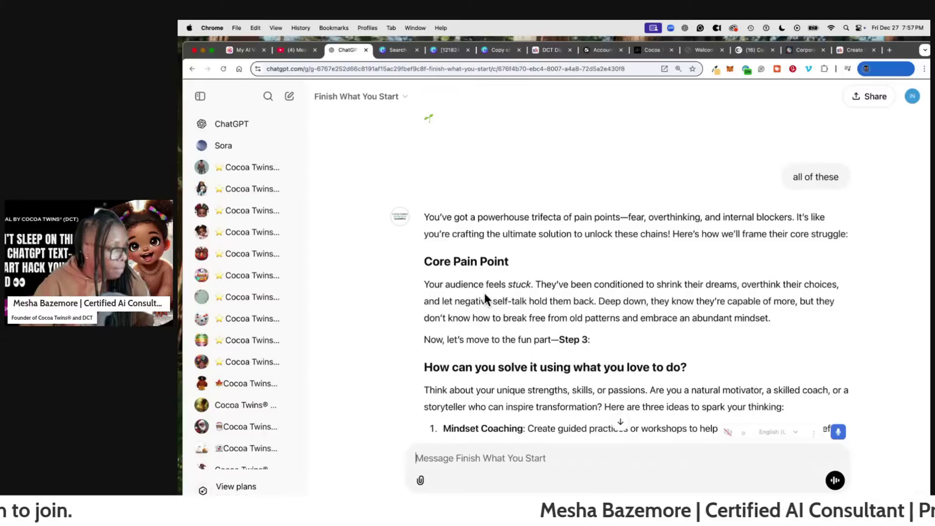
pyautogui.scroll(-3, 533, 278)
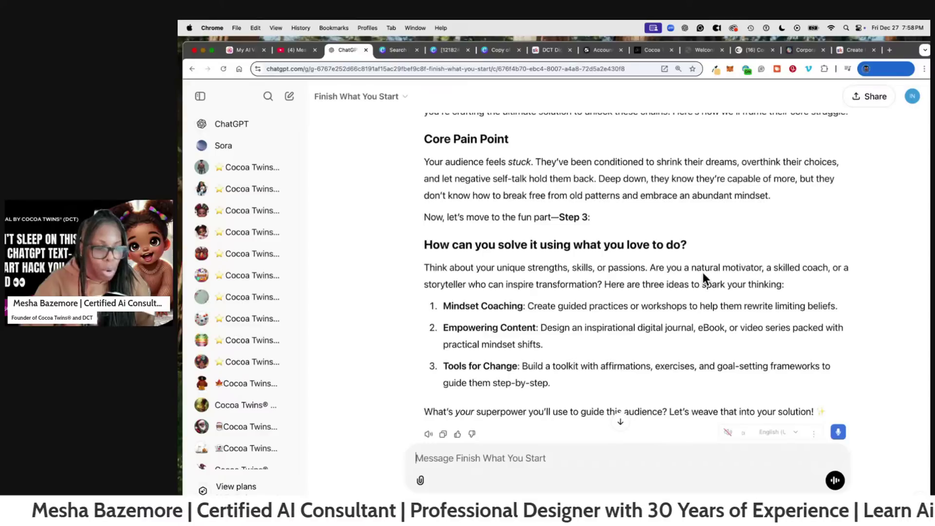
pyautogui.scroll(-2, 472, 277)
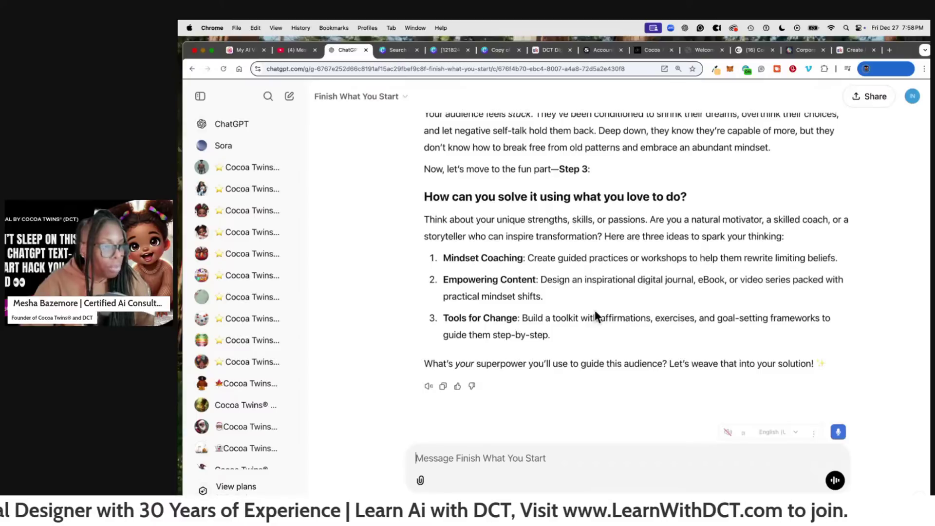
# - Answer Step 3 by copying the "Tools for Change" idea and sending it, and read through the Step 4 toolkit breakdown
pyautogui.moveTo(550, 335); pyautogui.dragTo(440, 318)
pyautogui.rightClick(491, 322)
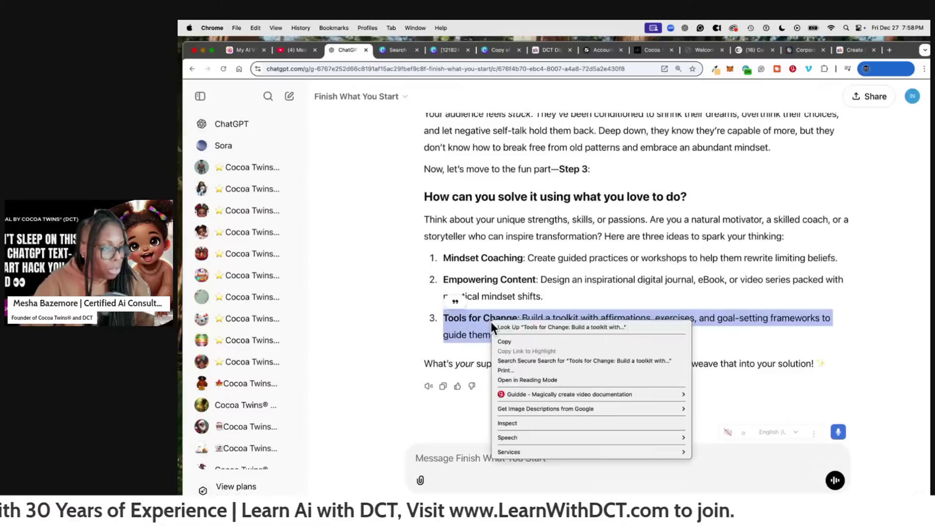
pyautogui.click(510, 341)
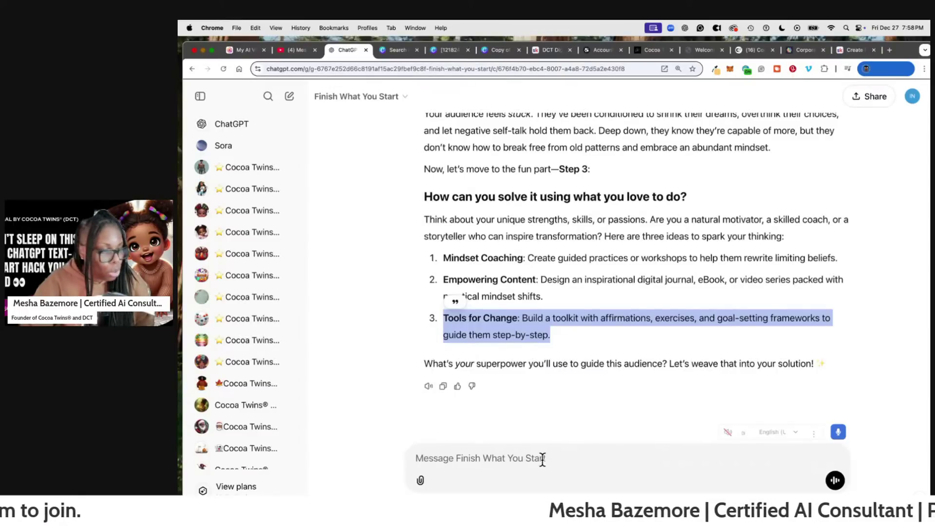
pyautogui.rightClick(574, 457)
pyautogui.click(586, 383)
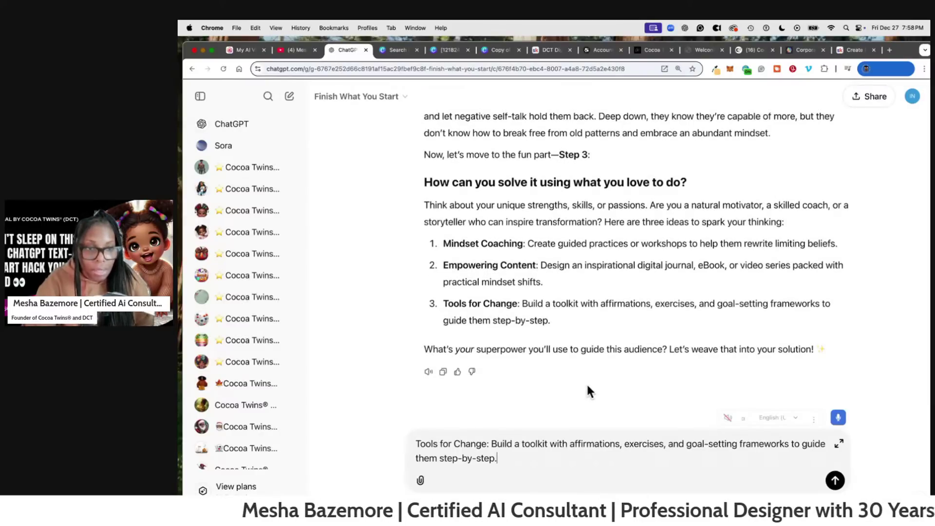
pyautogui.press('Return')
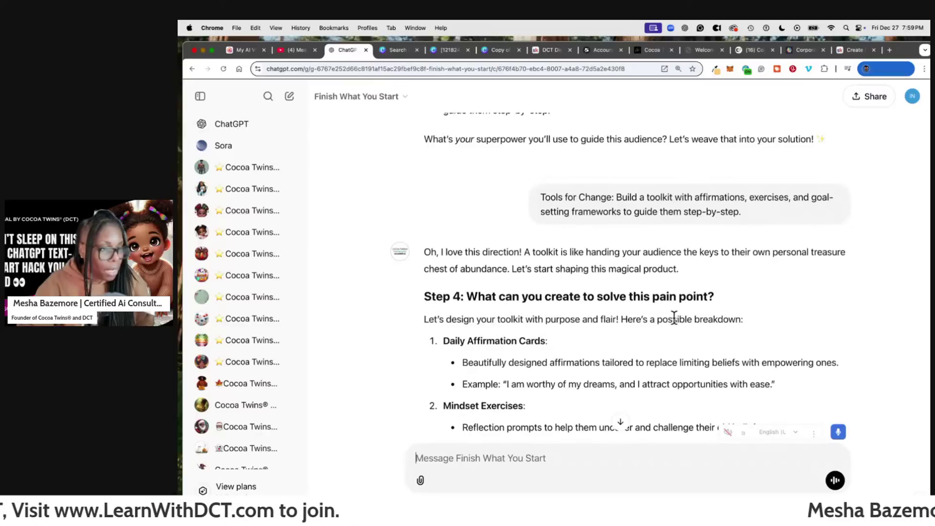
pyautogui.scroll(-2, 448, 336)
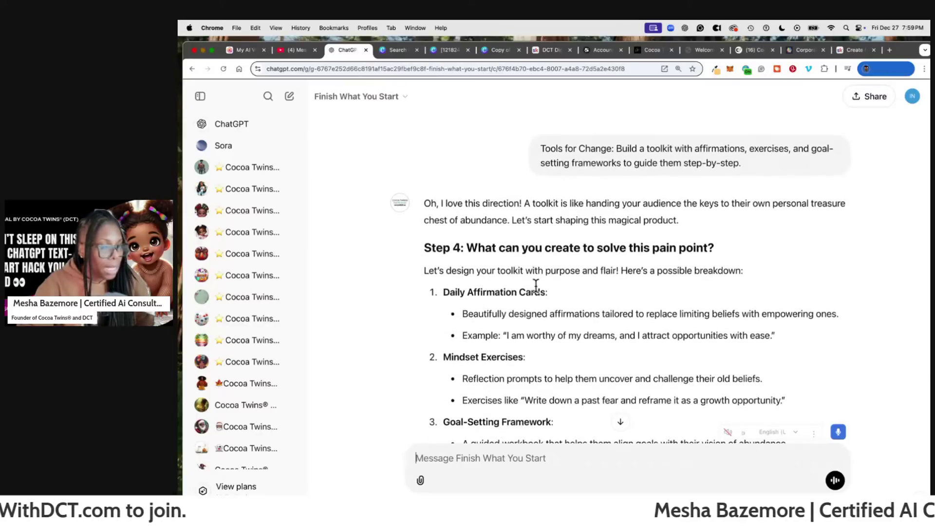
pyautogui.scroll(-3, 536, 287)
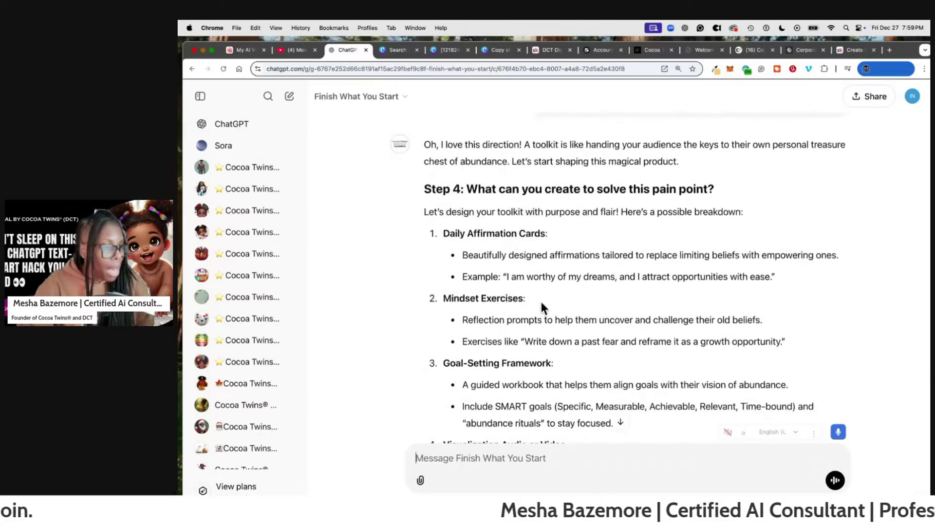
pyautogui.scroll(-4, 552, 305)
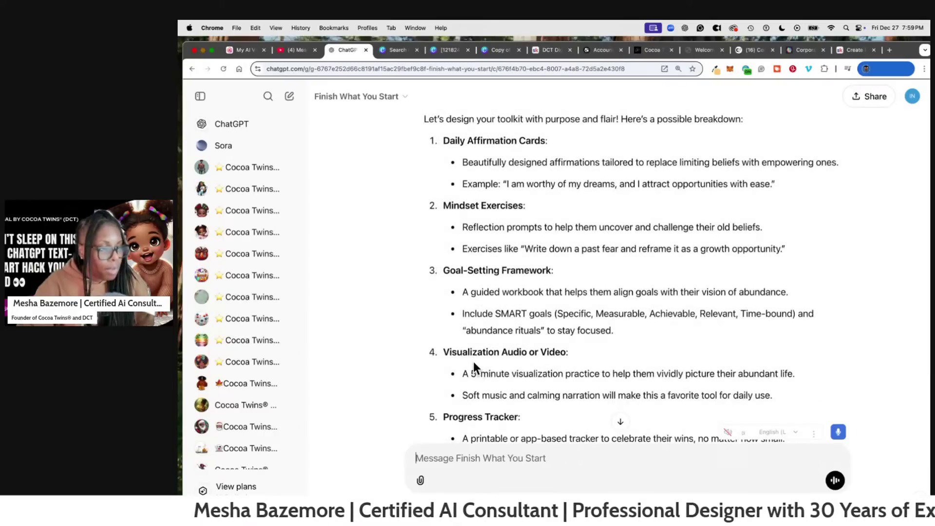
pyautogui.scroll(-5, 583, 346)
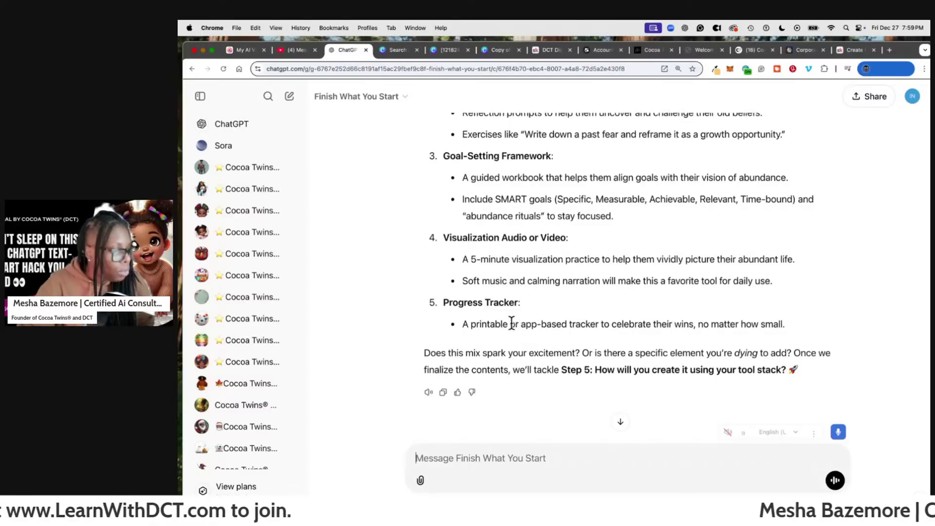
# - Copy the whole "Daily Affirmation Cards" item from the Step 4 breakdown and send it as the reply
pyautogui.scroll(8, 512, 323)
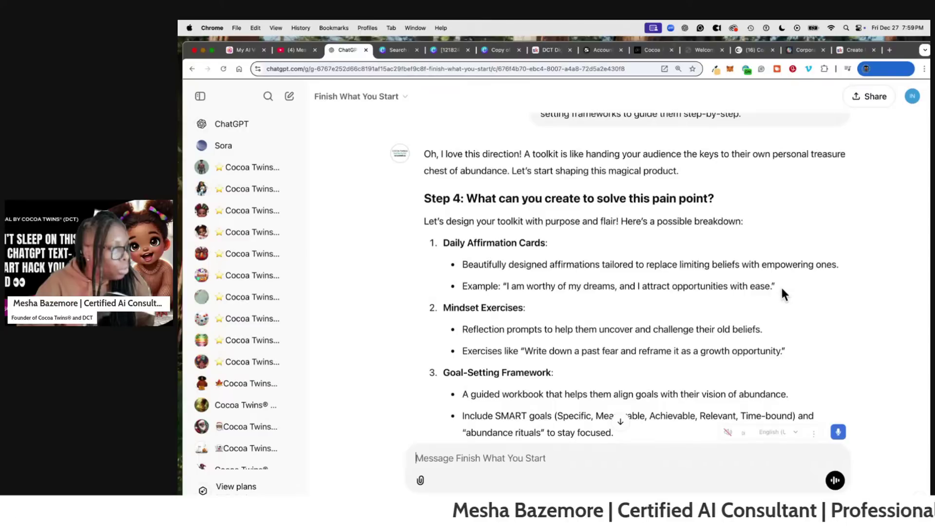
pyautogui.moveTo(778, 288); pyautogui.dragTo(461, 287)
pyautogui.click(472, 243)
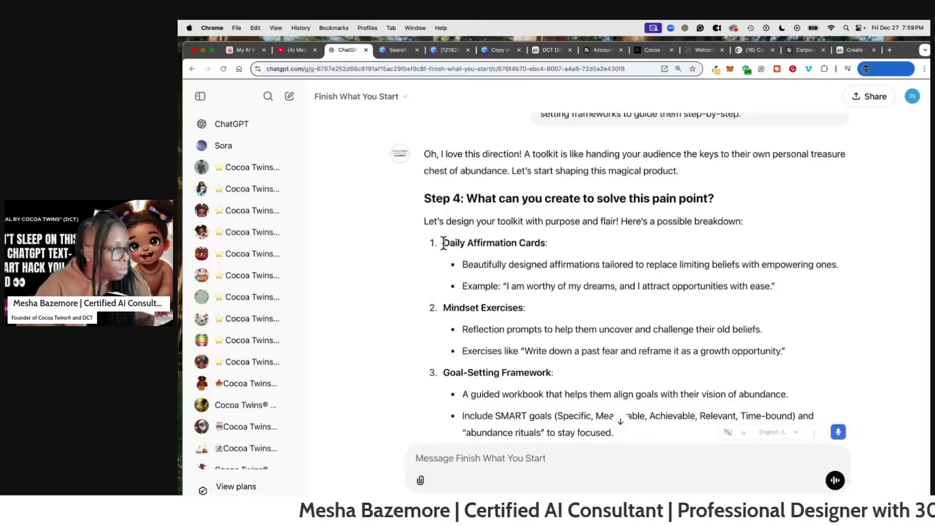
pyautogui.moveTo(443, 242); pyautogui.dragTo(806, 288)
pyautogui.rightClick(730, 290)
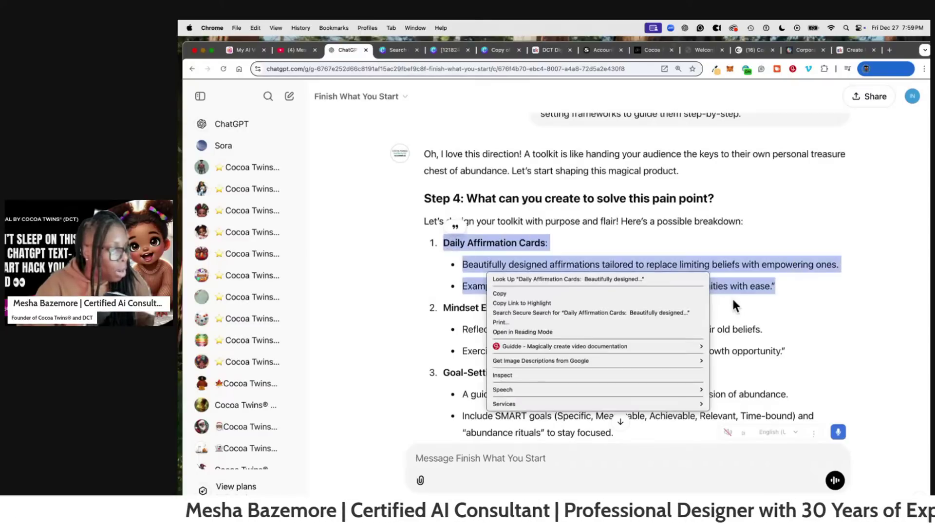
pyautogui.click(659, 297)
pyautogui.click(513, 455)
pyautogui.rightClick(516, 458)
pyautogui.click(559, 387)
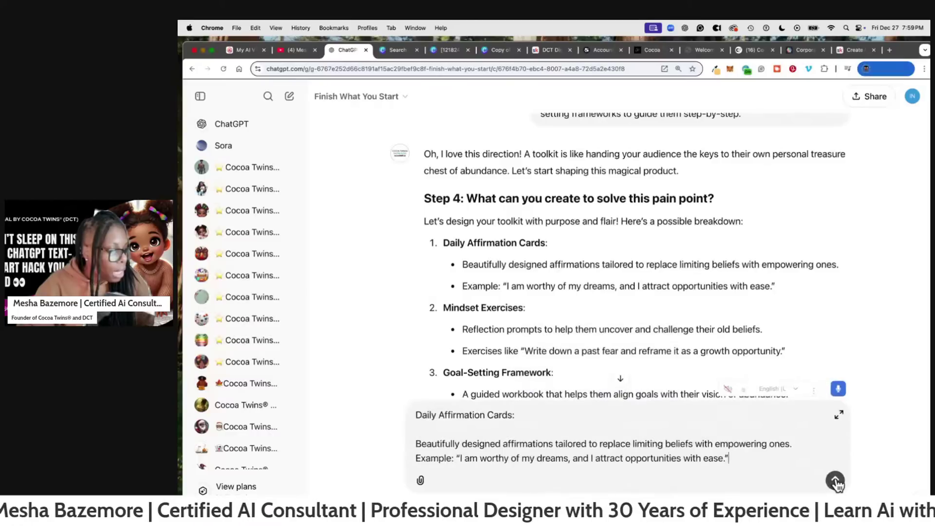
pyautogui.press('Return')
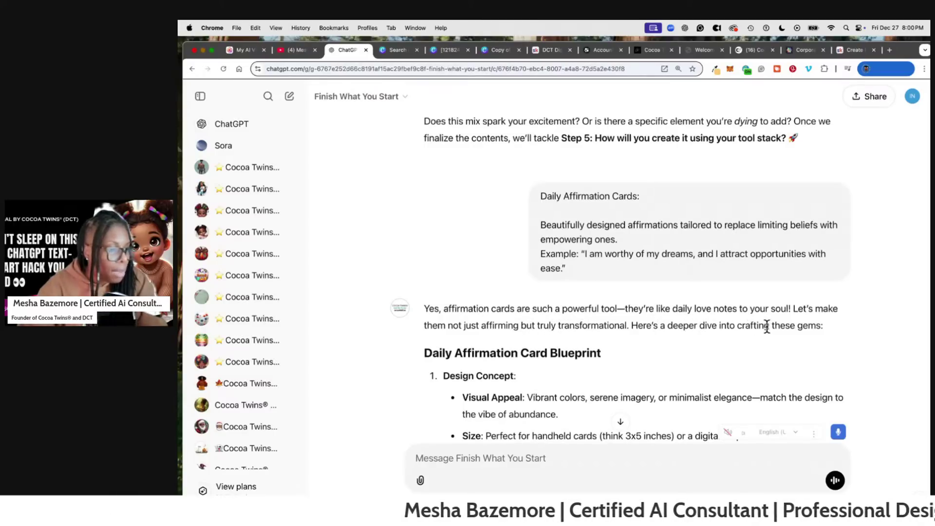
# - Read the Daily Affirmation Card Blueprint and answer its tool question with "Yes I have a tool like Canva"
pyautogui.scroll(-2, 561, 309)
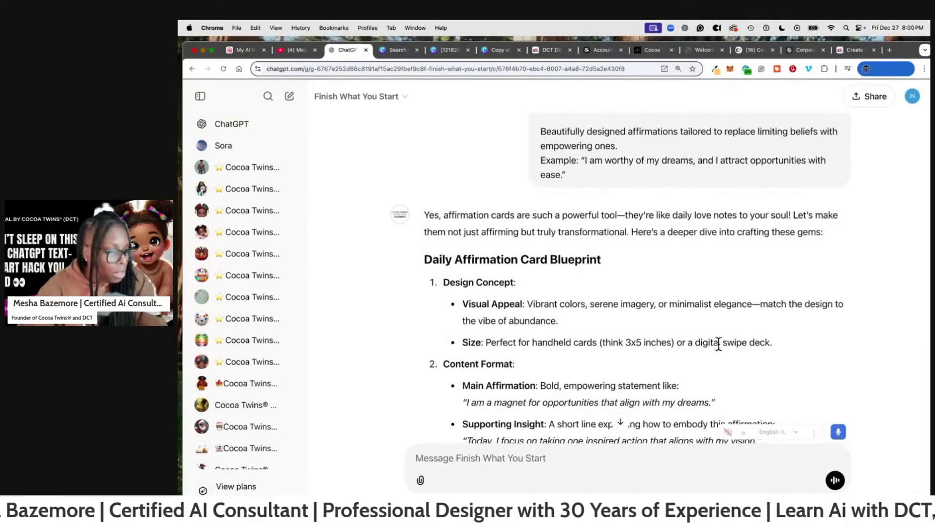
pyautogui.scroll(-1, 618, 341)
pyautogui.scroll(-1, 619, 341)
pyautogui.scroll(-4, 675, 343)
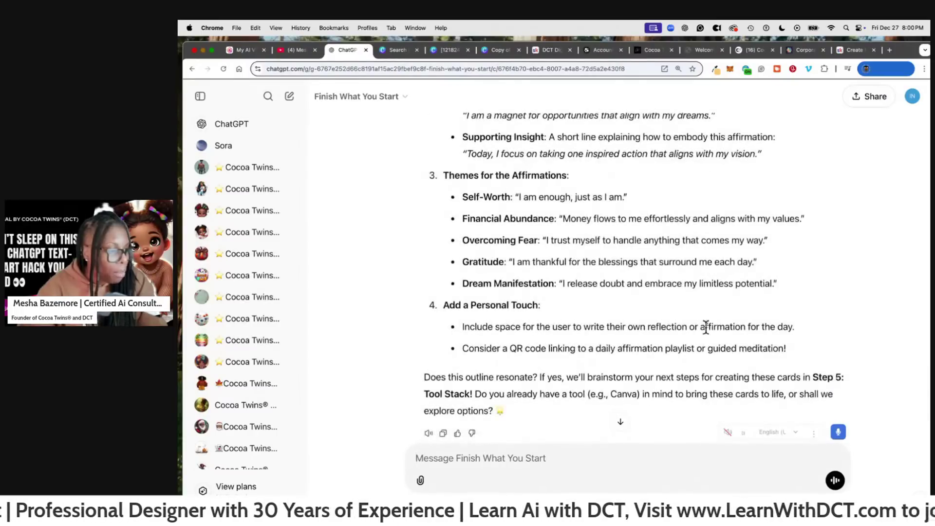
pyautogui.scroll(-1, 706, 328)
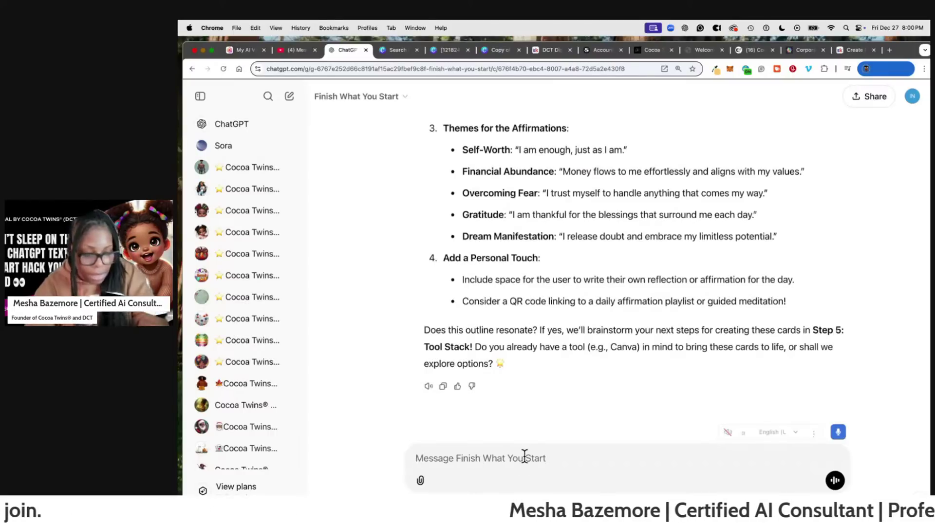
pyautogui.write('Yes I have')
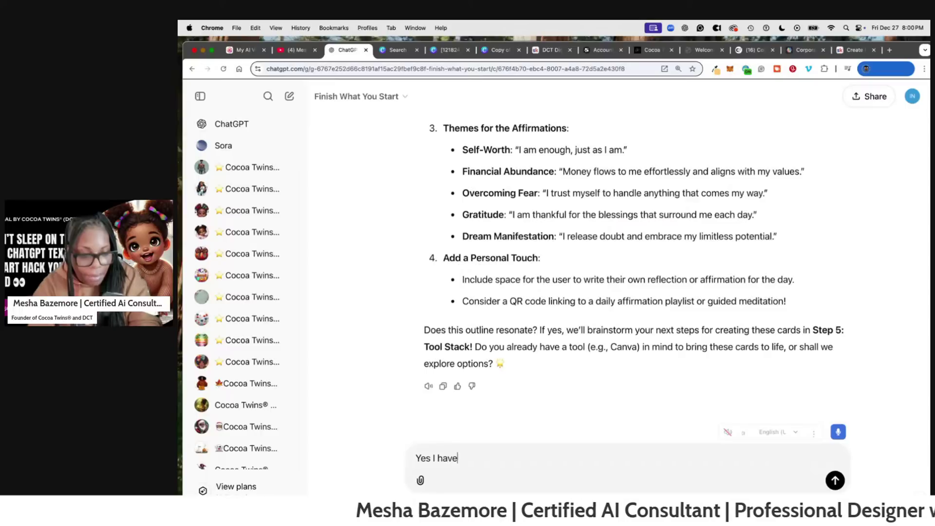
pyautogui.write(' a tool l')
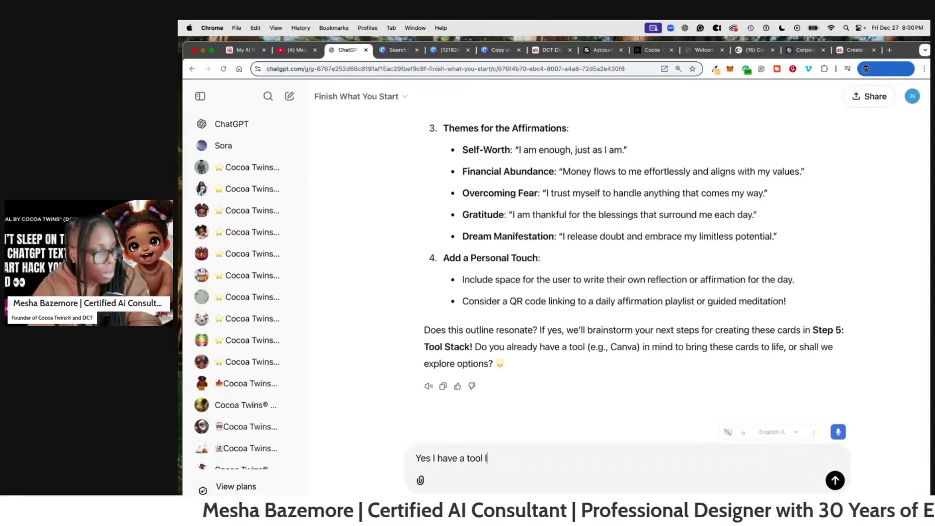
pyautogui.write('ike Canva')
pyautogui.press('Return')
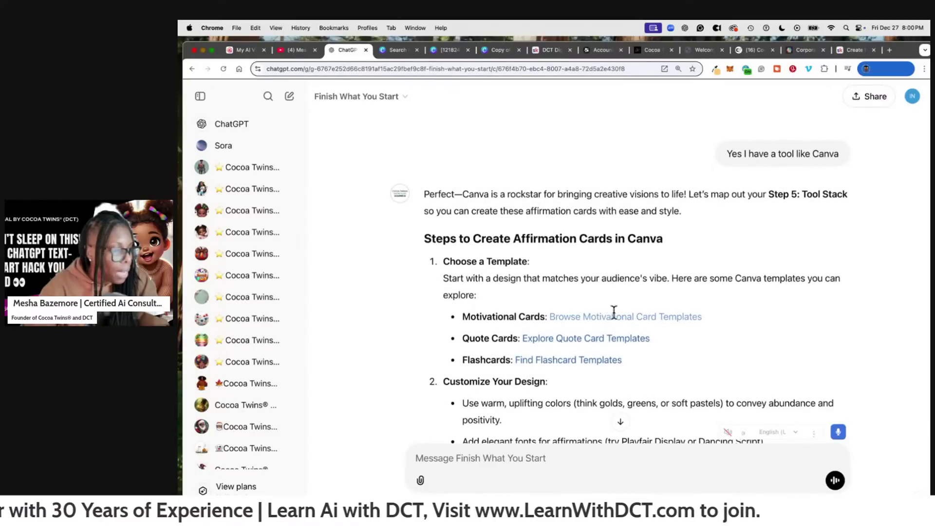
# - Review the Canva steps and copy the "Choose a Template" section, including its three template lines, into an unsent reply
pyautogui.scroll(-5, 779, 349)
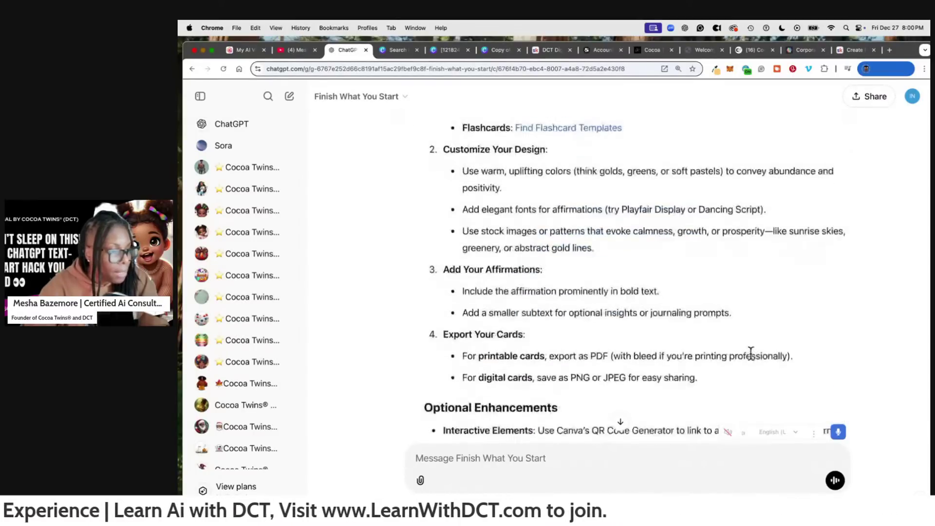
pyautogui.scroll(-3, 711, 358)
pyautogui.scroll(8, 668, 361)
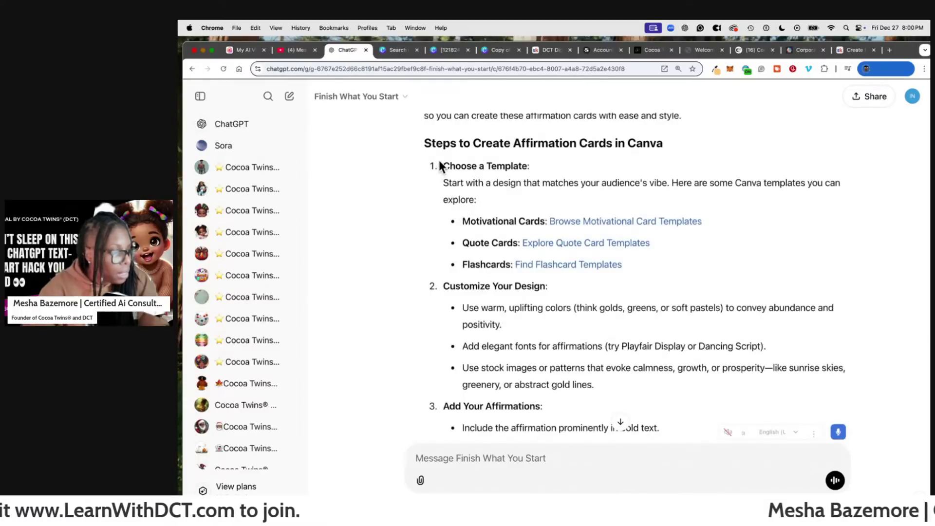
pyautogui.moveTo(439, 162); pyautogui.dragTo(633, 263)
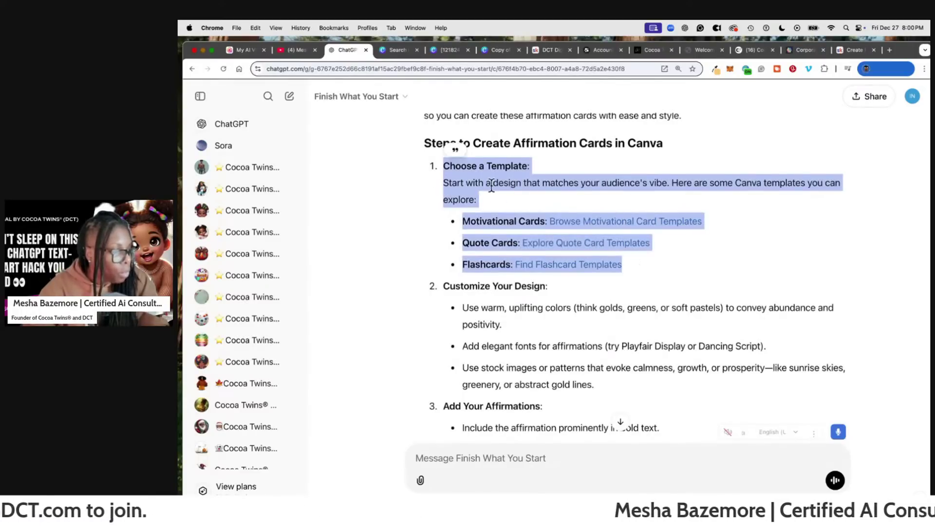
pyautogui.rightClick(492, 185)
pyautogui.click(507, 200)
pyautogui.click(479, 468)
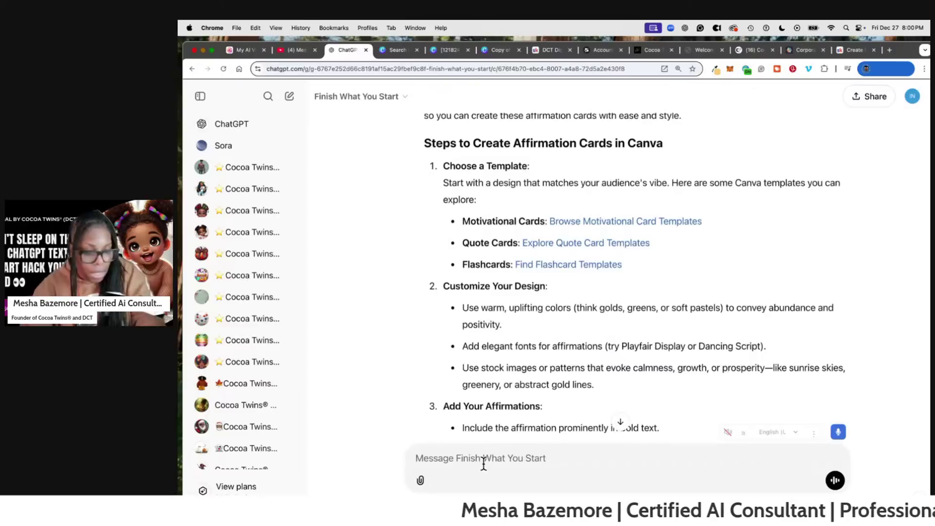
pyautogui.press('super+v')
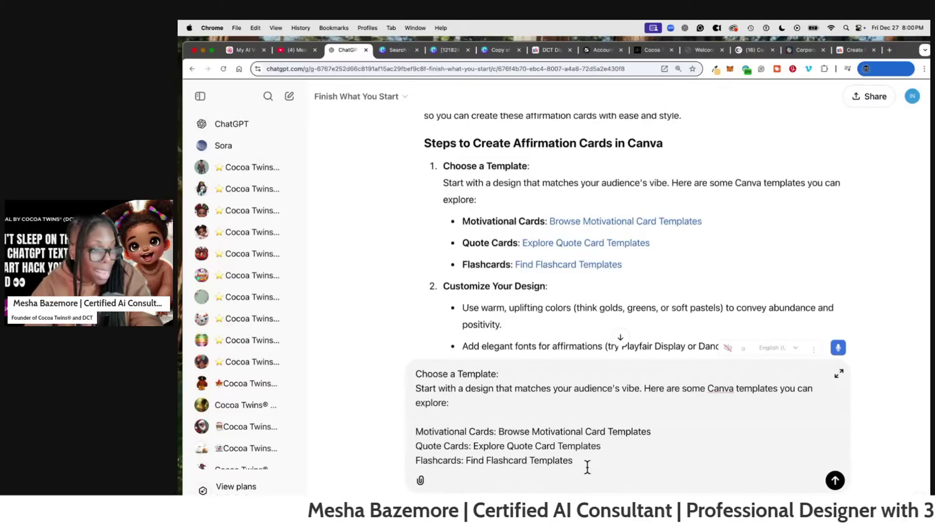
# - Add "Please provide the links because the words are not clickable" below the copied template section and send the reply
pyautogui.hotkey('shift', 'Return')
pyautogui.hotkey('shift', 'Return')
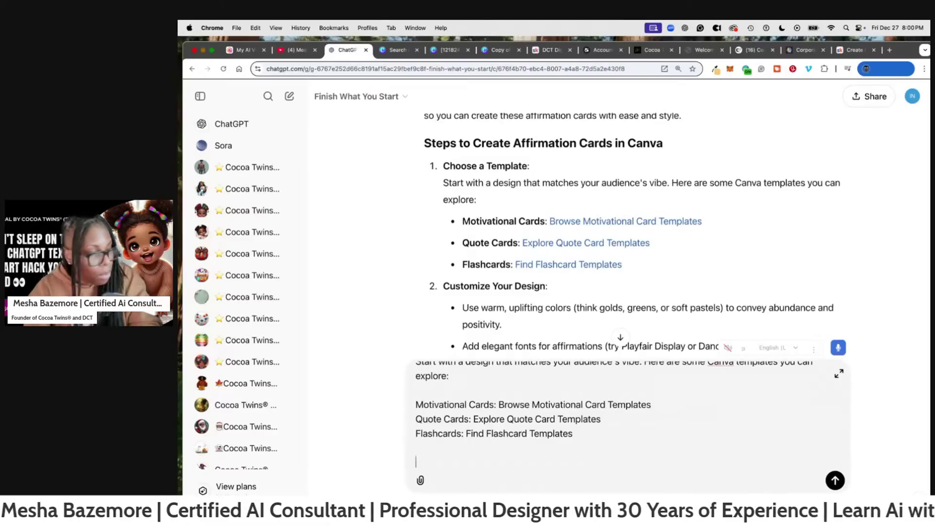
pyautogui.write('Please pro')
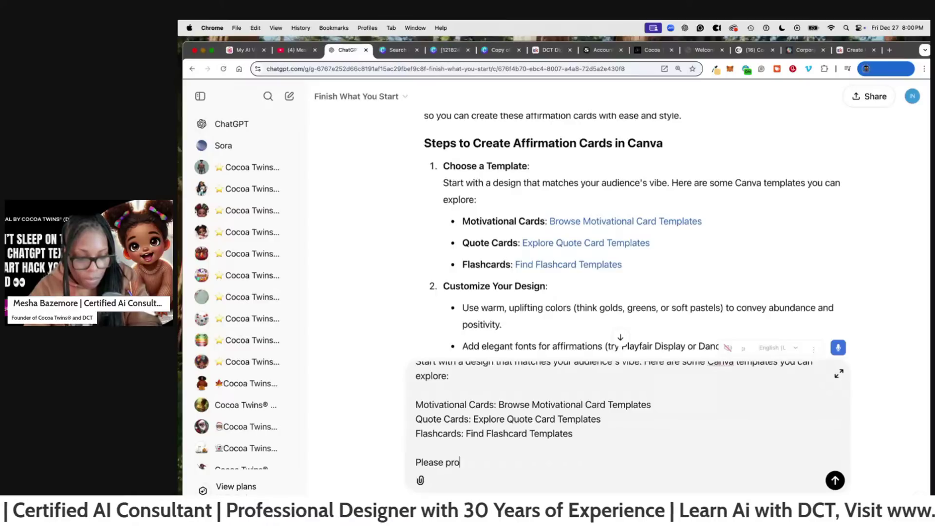
pyautogui.write('vide the links')
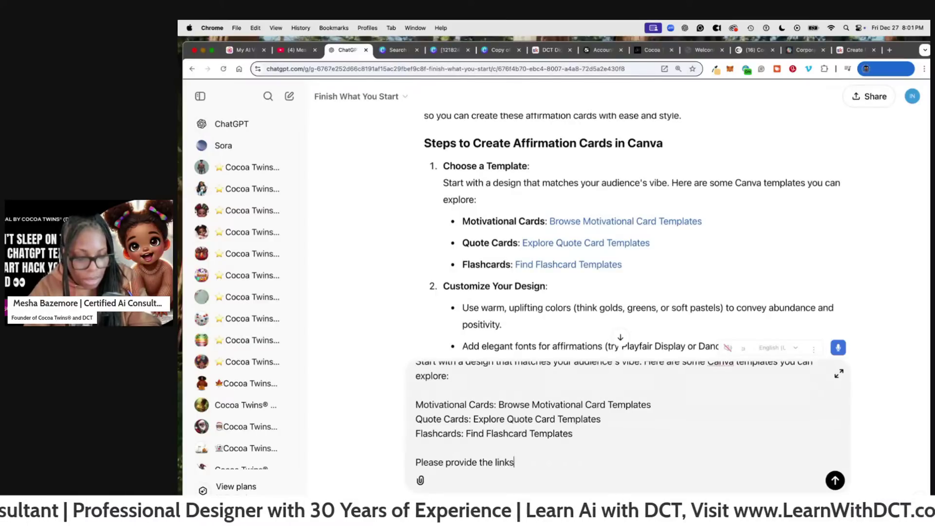
pyautogui.write(' bec')
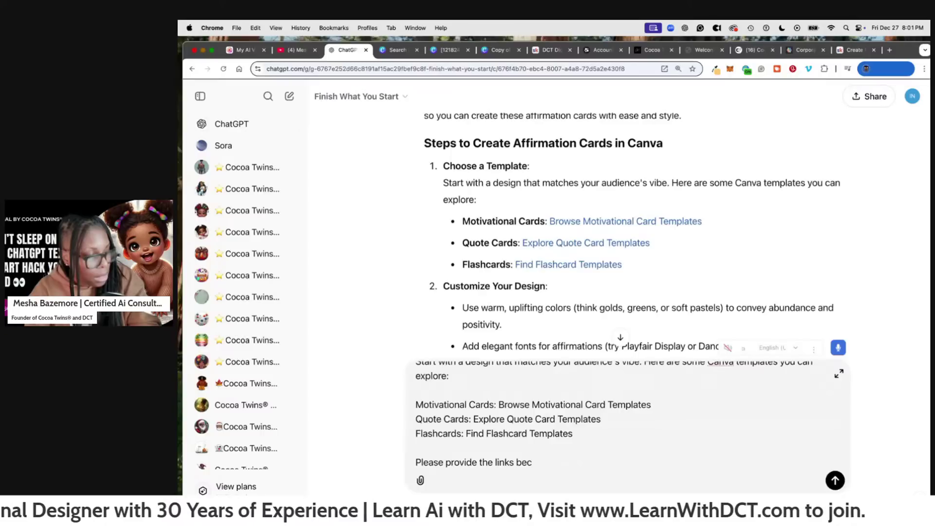
pyautogui.write('uase')
pyautogui.press('BackSpace')
pyautogui.press('BackSpace')
pyautogui.press('BackSpace')
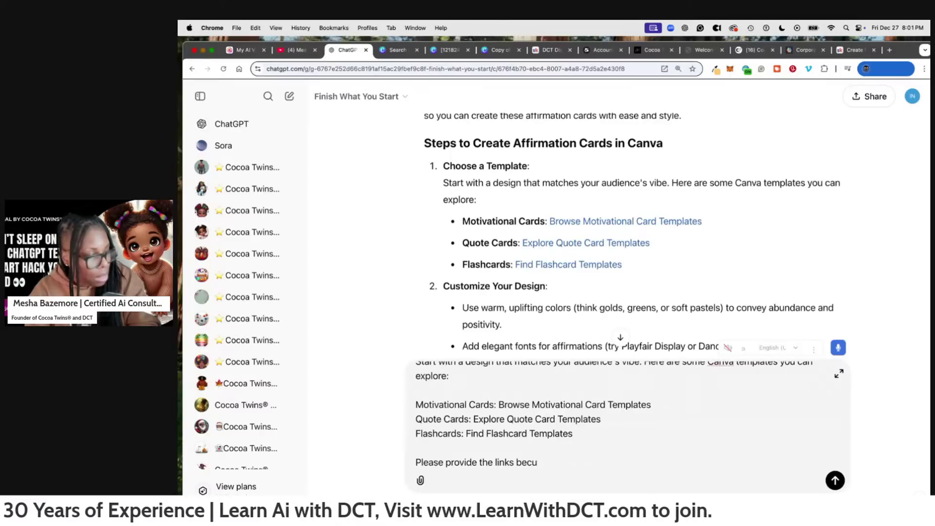
pyautogui.press('BackSpace')
pyautogui.write('ause the words are not clickable')
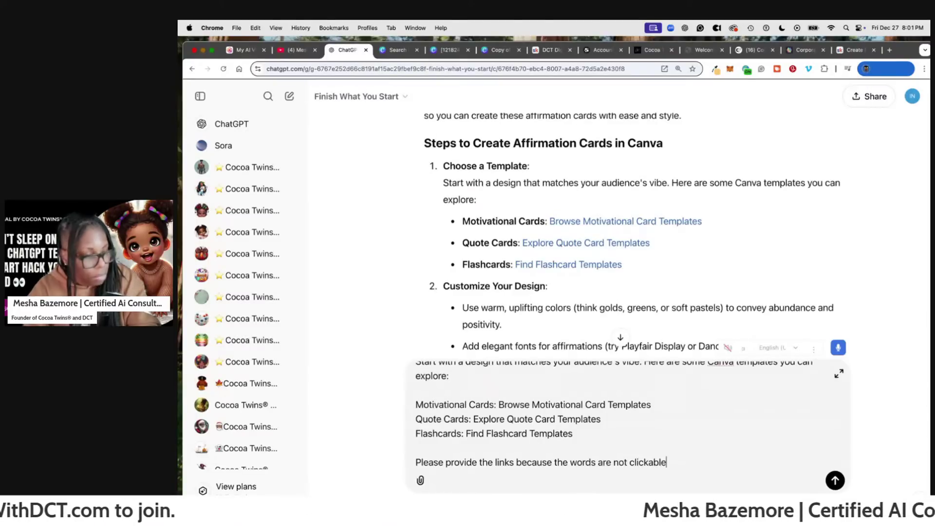
pyautogui.press('Return')
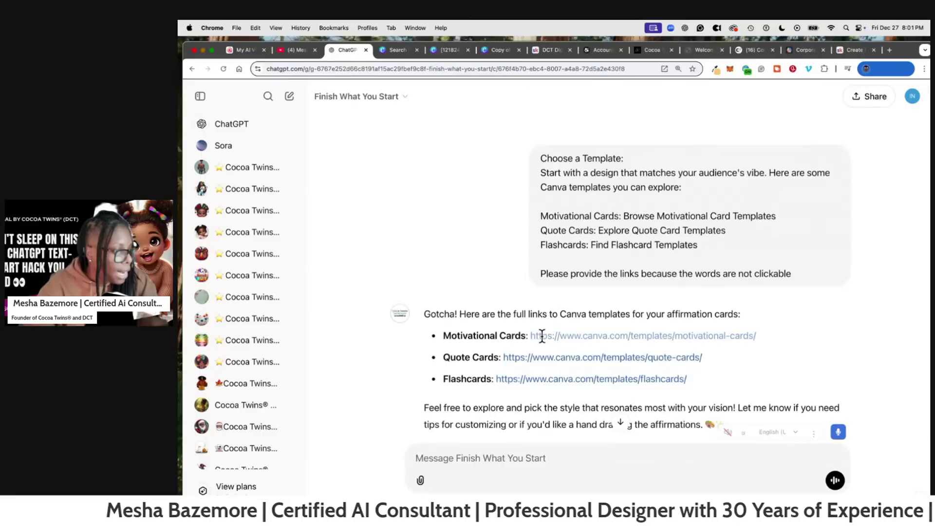
# - Copy the Motivational Cards template link from the latest reply
pyautogui.moveTo(547, 336); pyautogui.dragTo(442, 336)
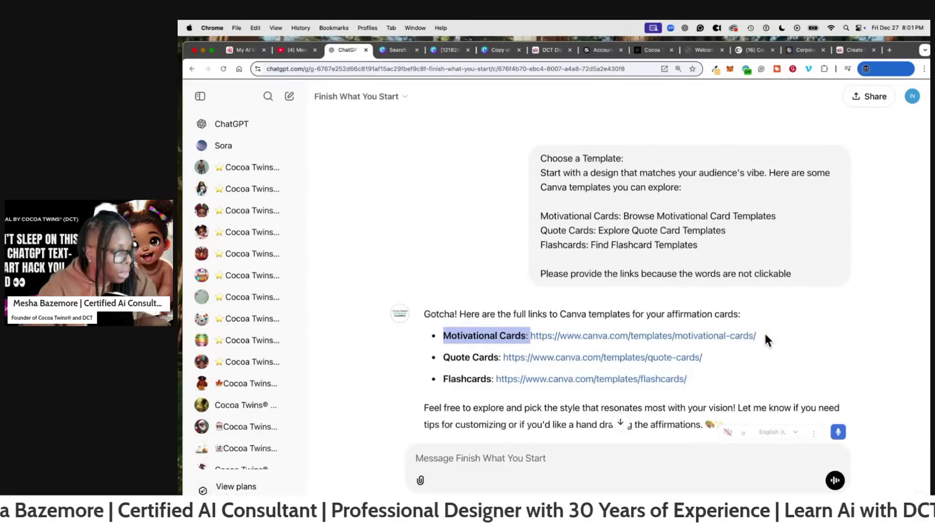
pyautogui.tripleClick(755, 333)
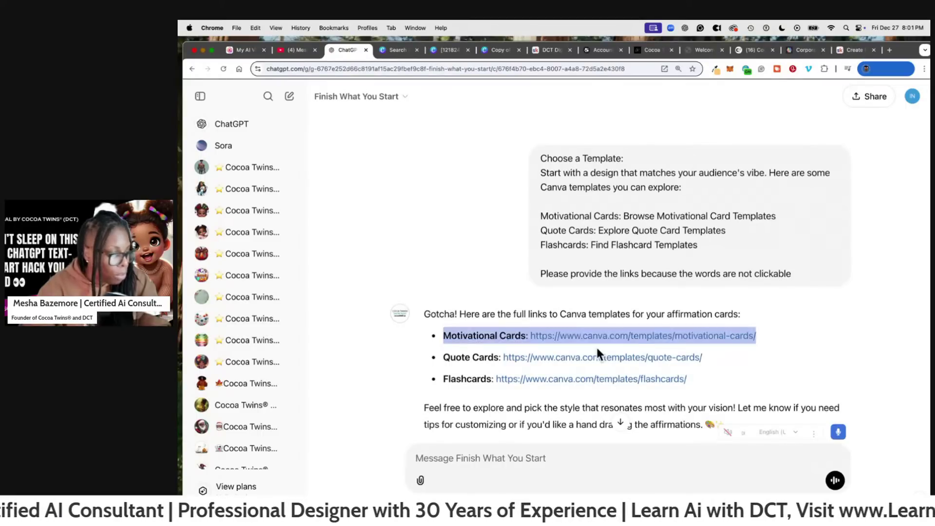
pyautogui.click(769, 335)
pyautogui.moveTo(698, 336); pyautogui.dragTo(443, 336)
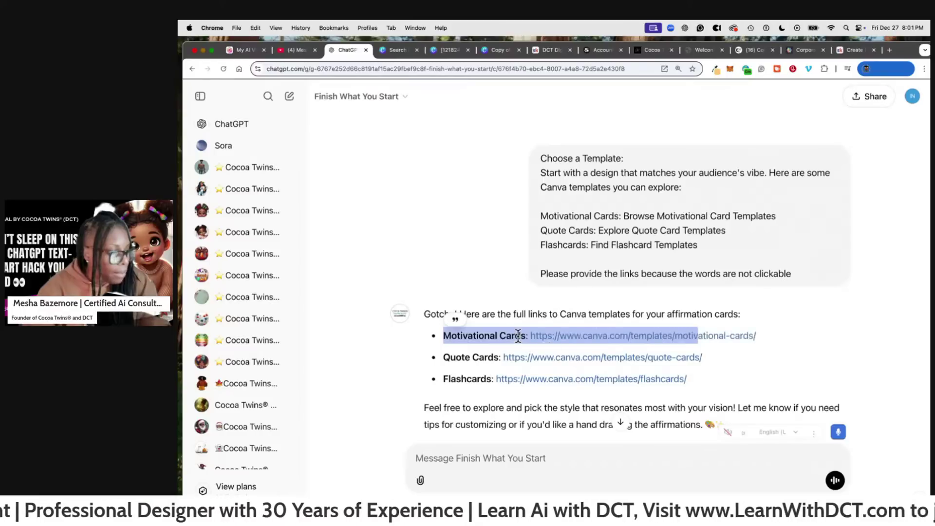
pyautogui.moveTo(529, 336); pyautogui.dragTo(443, 336)
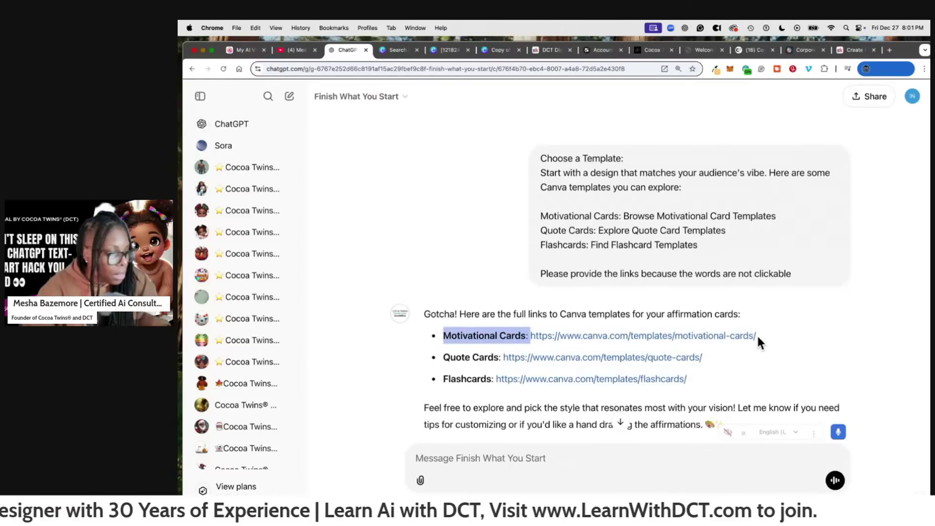
pyautogui.keyDown('shift'); pyautogui.click(756, 336); pyautogui.keyUp('shift')
pyautogui.click(735, 358)
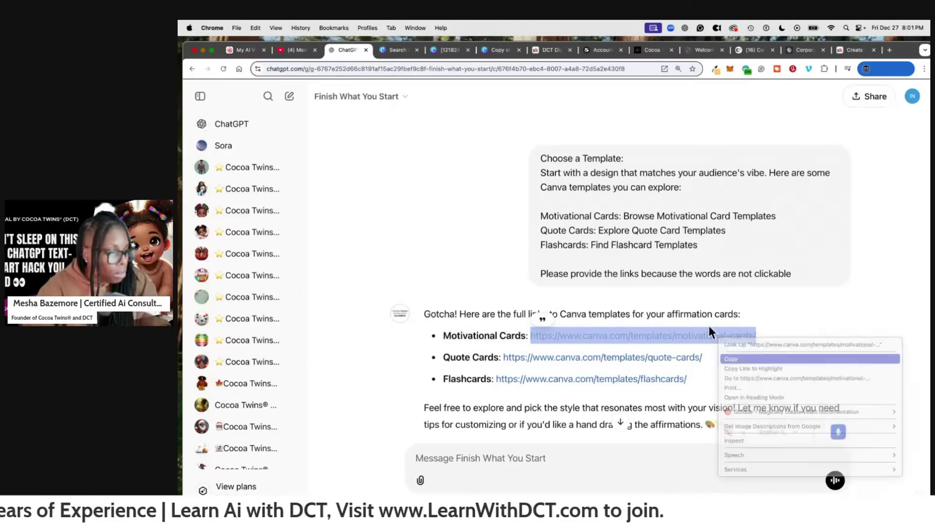
# - Open the copied motivational-cards link in a new browser tab and browse the Canva templates it offers
pyautogui.click(890, 51)
pyautogui.rightClick(380, 69)
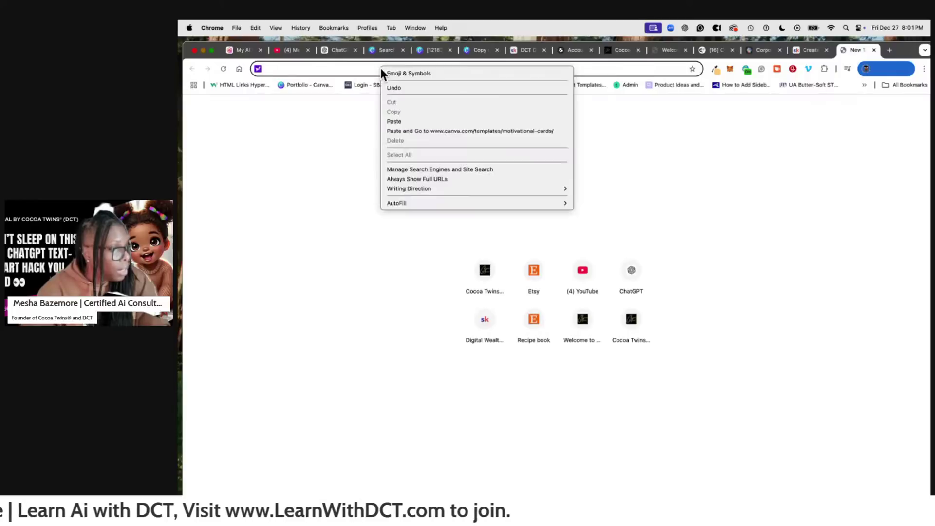
pyautogui.click(425, 120)
pyautogui.press('Return')
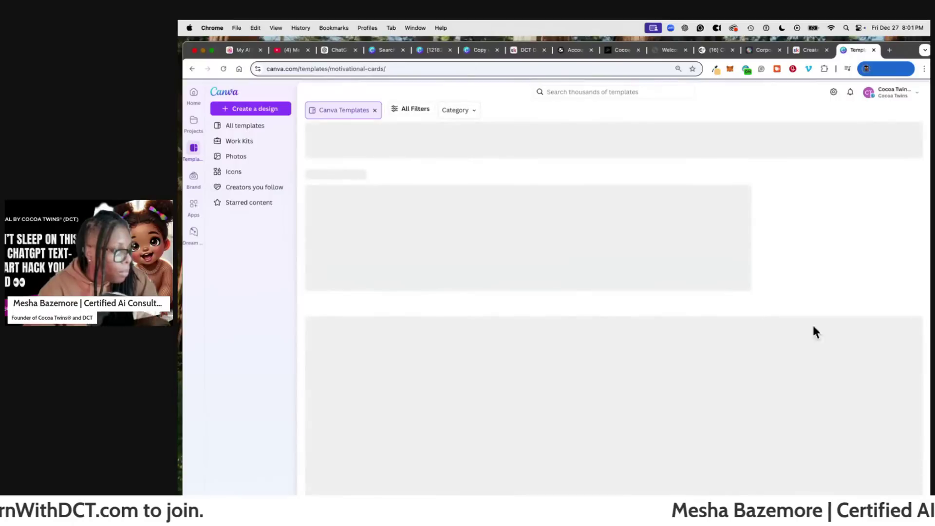
pyautogui.scroll(-3, 872, 331)
pyautogui.scroll(-10, 878, 336)
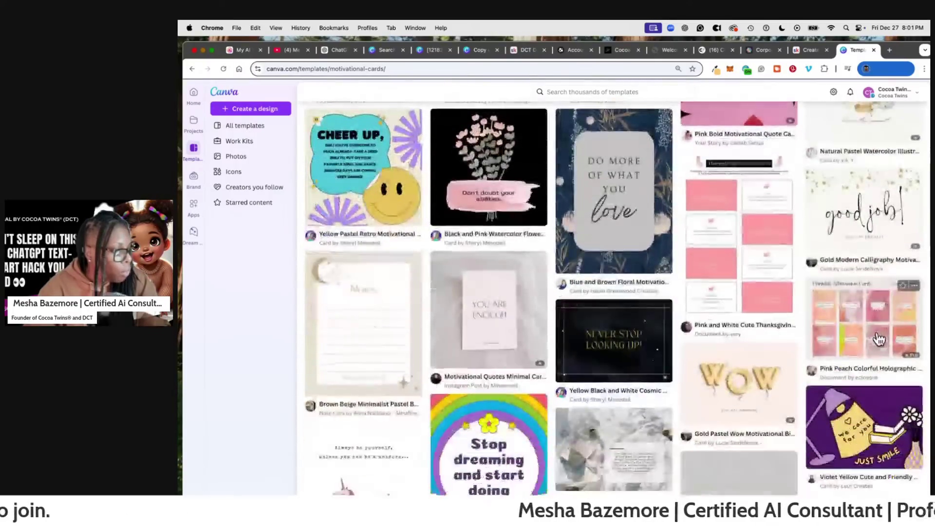
pyautogui.scroll(-12, 878, 339)
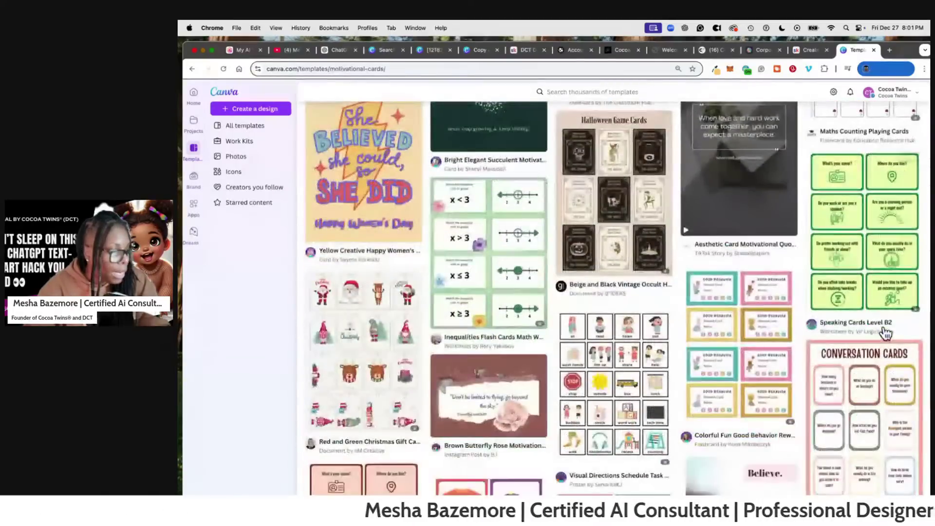
pyautogui.scroll(-12, 882, 335)
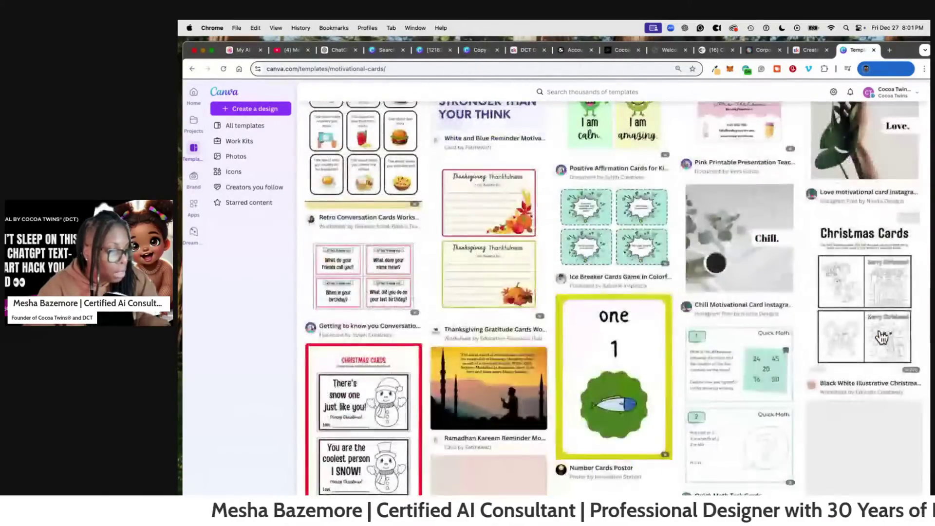
pyautogui.scroll(-8, 876, 340)
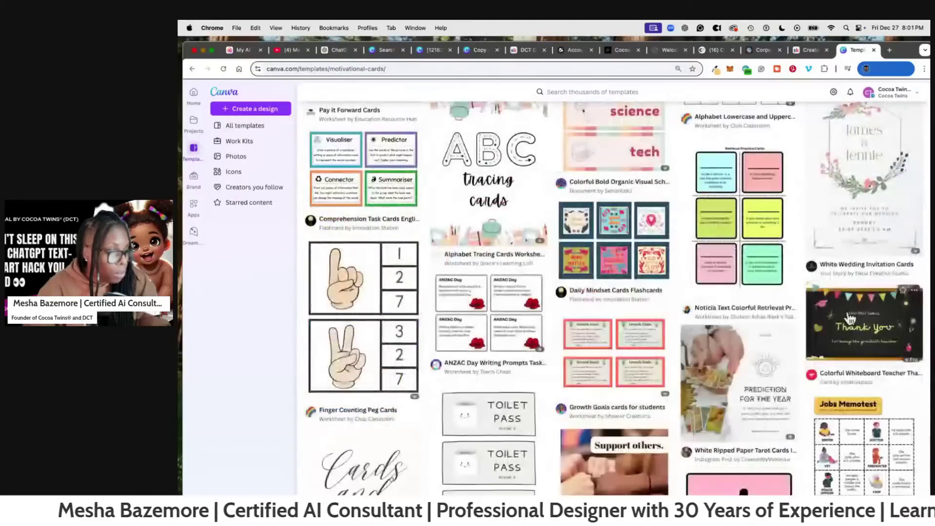
# - Return to the ChatGPT conversation and copy the Quote Cards template link
pyautogui.click(325, 51)
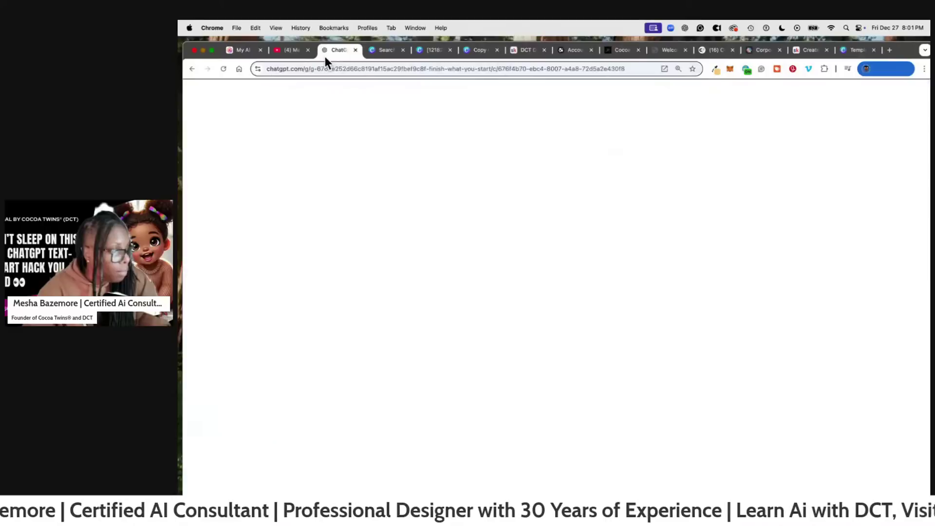
pyautogui.moveTo(727, 358); pyautogui.dragTo(504, 361)
pyautogui.rightClick(504, 361)
pyautogui.click(536, 369)
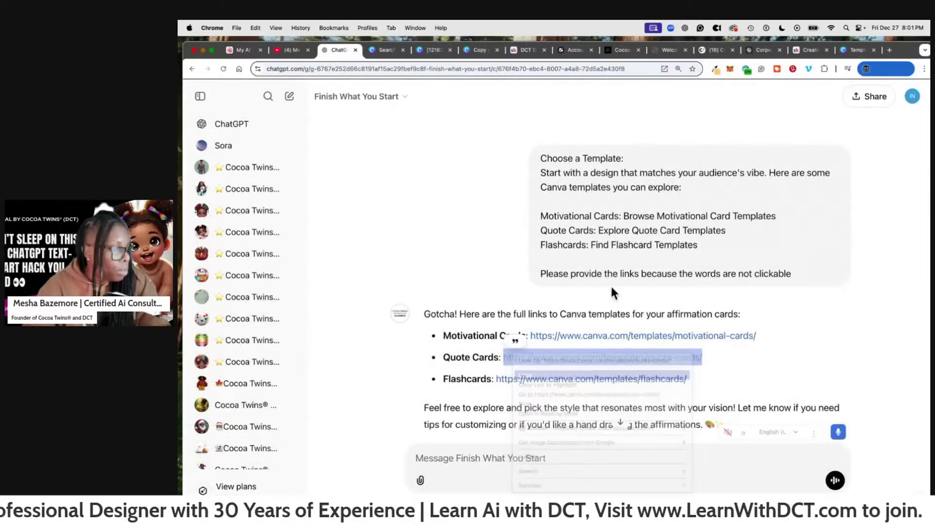
# - Switch to Canva and try searching its templates with the copied quote-cards link
pyautogui.click(853, 49)
pyautogui.scroll(-3, 459, 92)
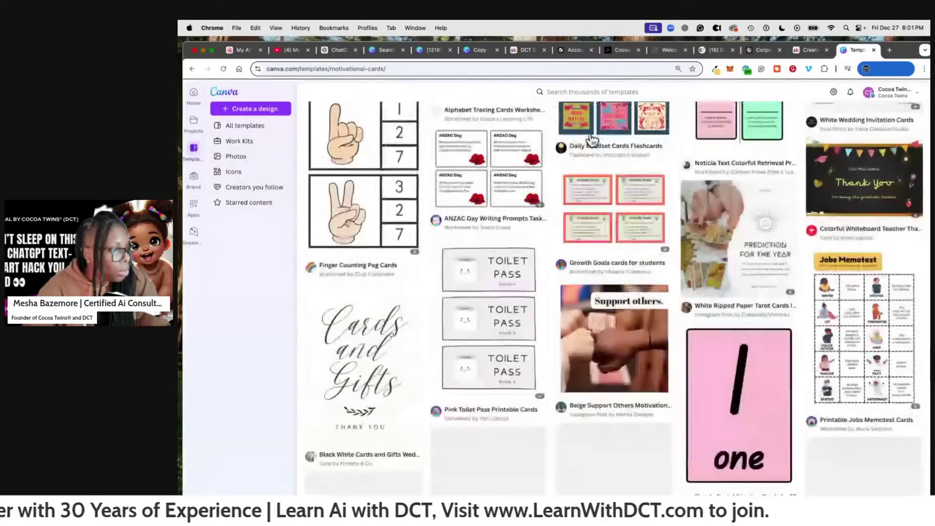
pyautogui.scroll(15, 487, 117)
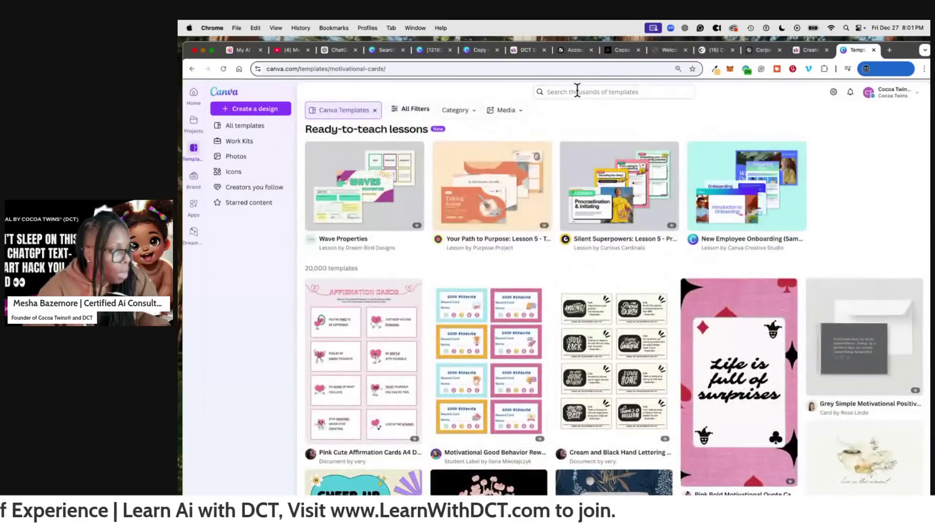
pyautogui.rightClick(577, 91)
pyautogui.click(611, 150)
pyautogui.press('Return')
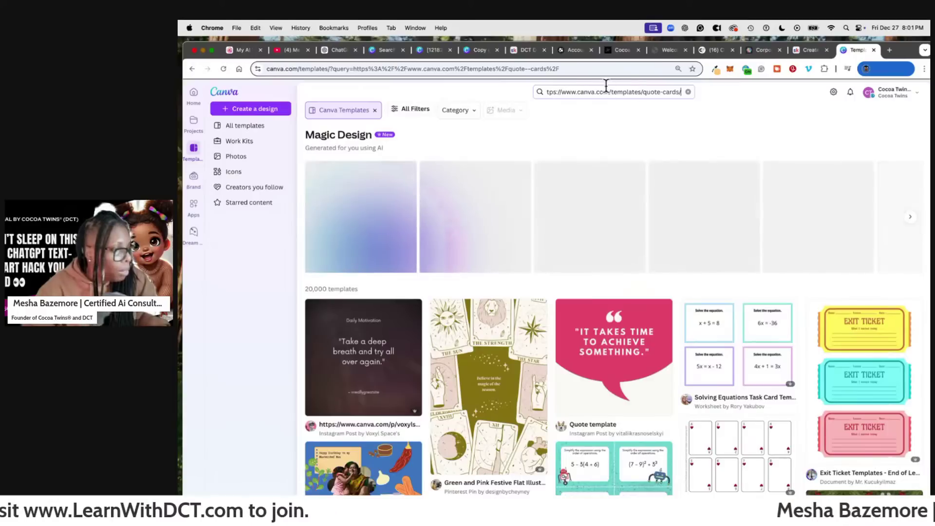
pyautogui.click(593, 72)
pyautogui.rightClick(594, 70)
pyautogui.click(609, 136)
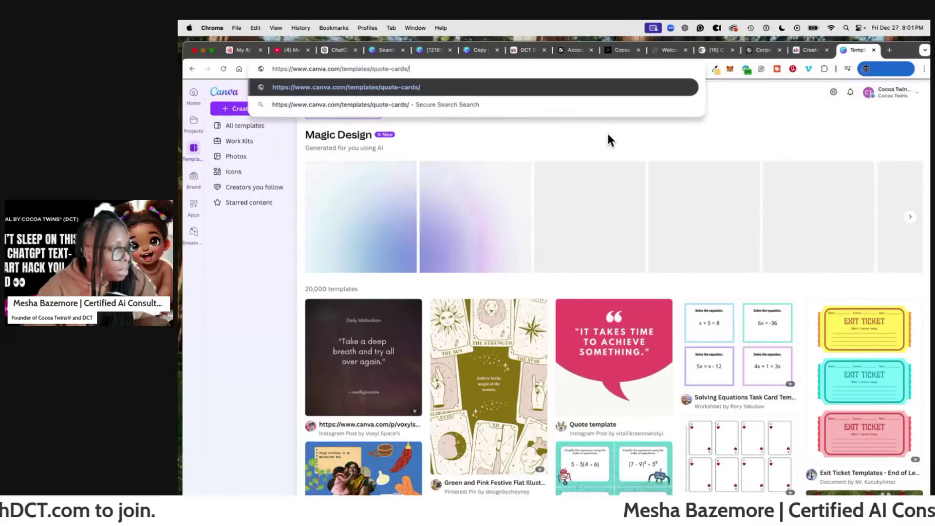
pyautogui.press('Return')
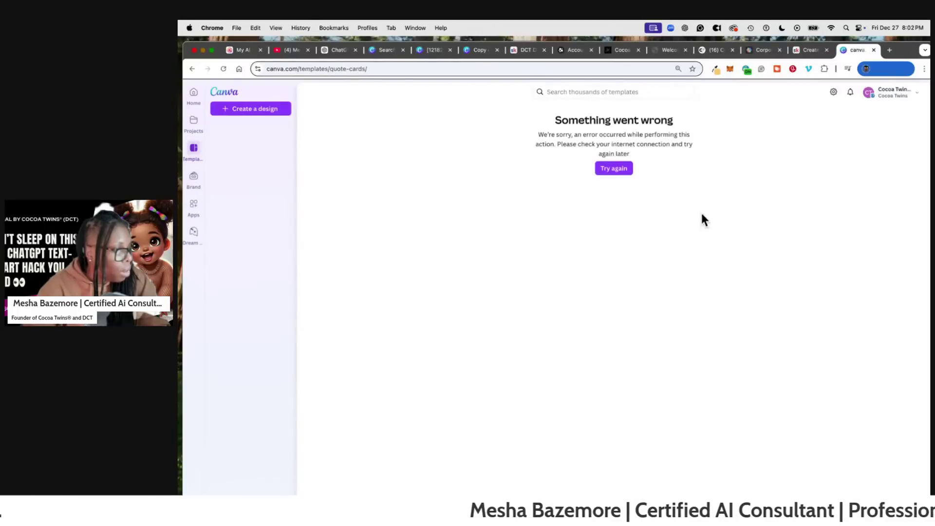
pyautogui.click(623, 171)
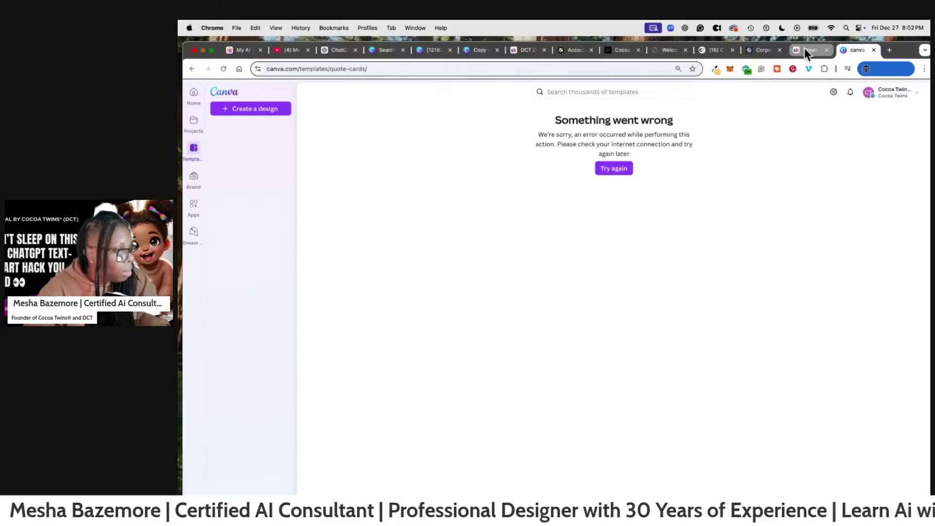
# - Go back to the ChatGPT conversation and copy the Flashcards template link
pyautogui.click(804, 48)
pyautogui.click(722, 51)
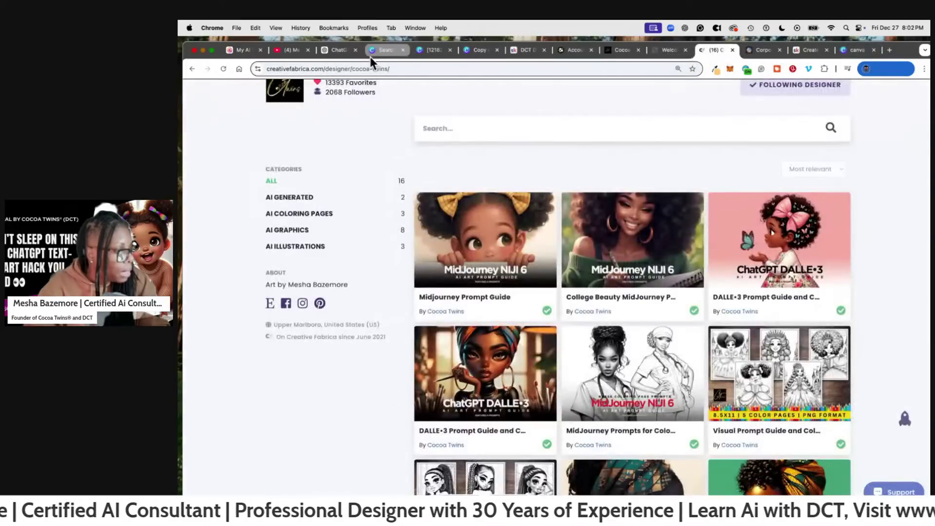
pyautogui.click(341, 55)
pyautogui.moveTo(503, 357); pyautogui.dragTo(495, 380)
pyautogui.rightClick(515, 370)
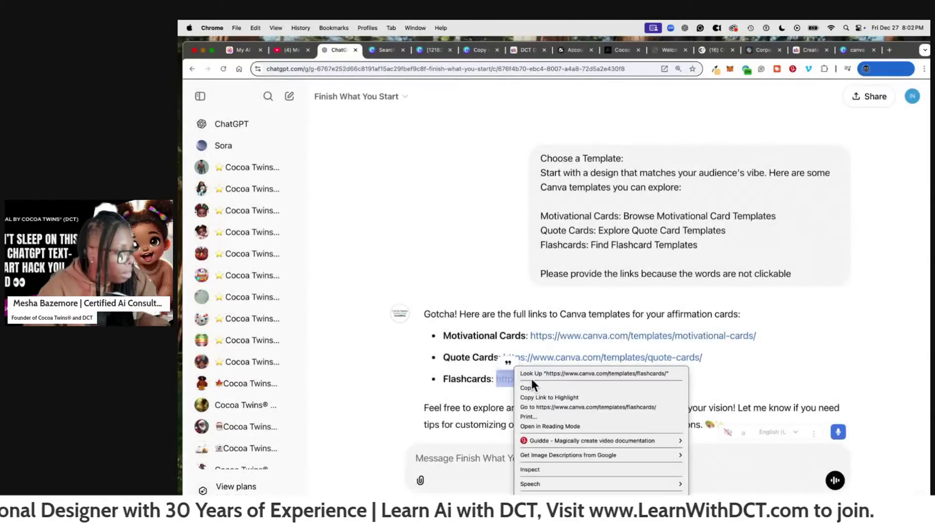
pyautogui.click(538, 388)
# - Load the copied flashcards link in the existing Canva page and browse its flashcard templates
pyautogui.click(838, 54)
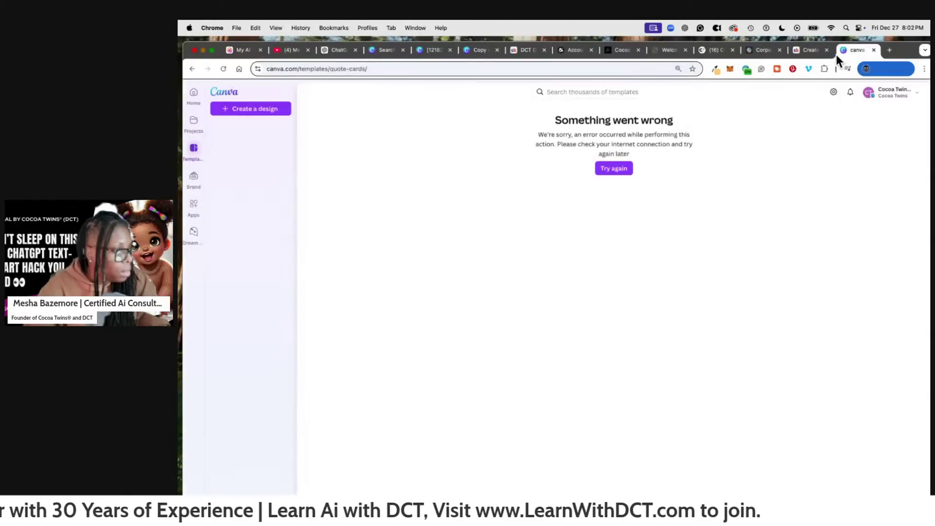
pyautogui.rightClick(582, 92)
pyautogui.click(515, 70)
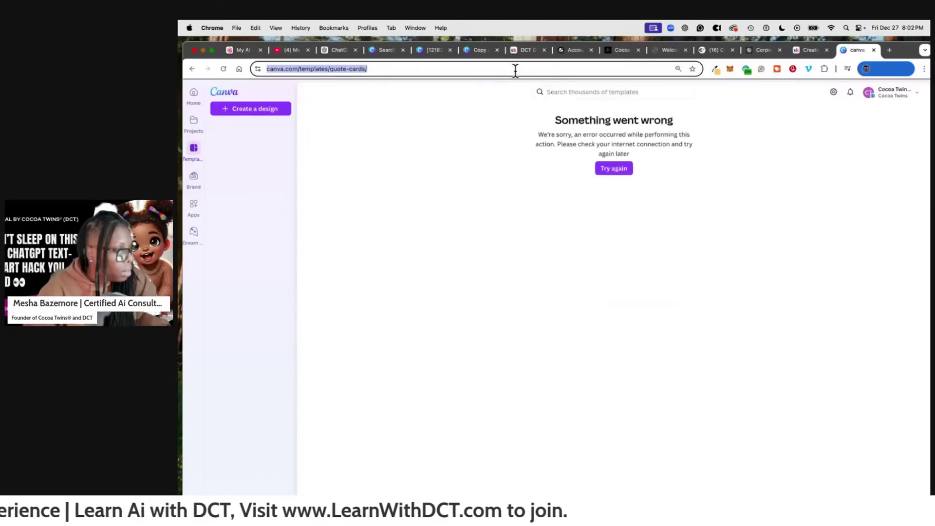
pyautogui.rightClick(515, 70)
pyautogui.click(539, 138)
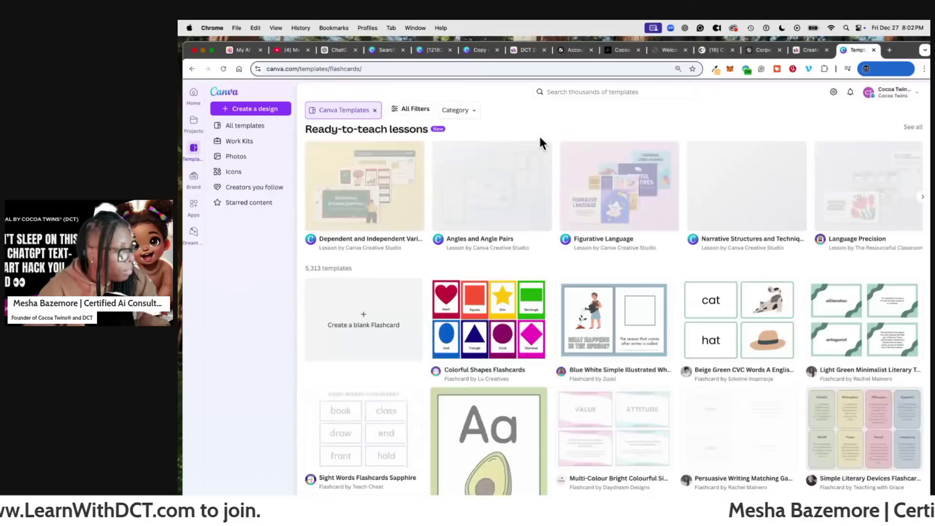
pyautogui.scroll(-10, 572, 225)
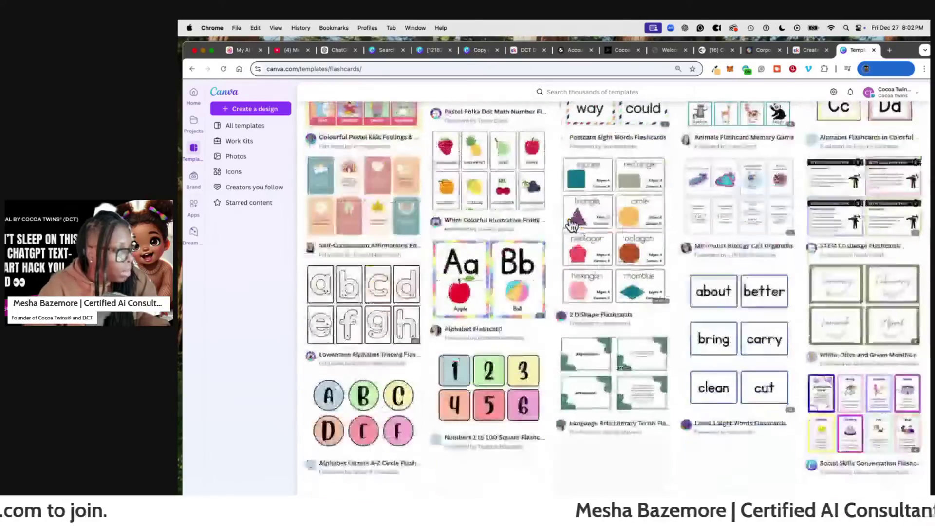
pyautogui.scroll(-15, 509, 228)
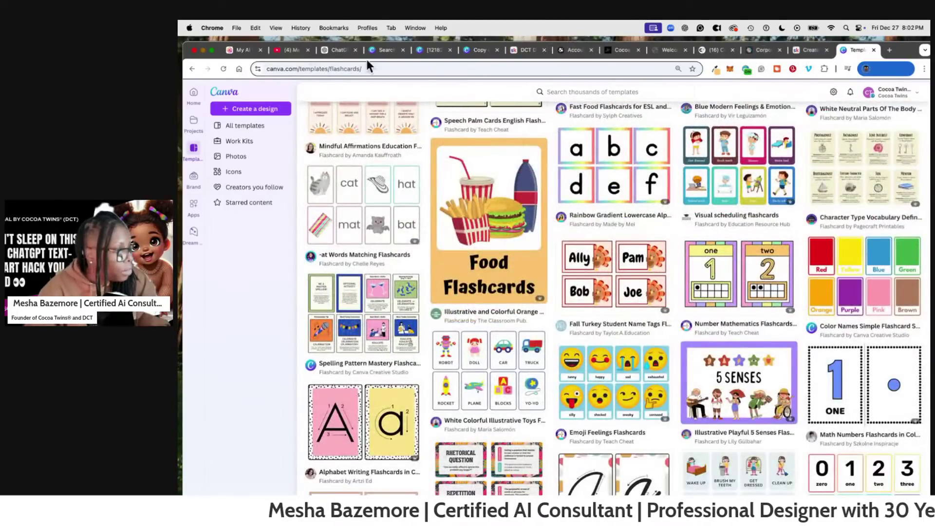
# - Switch back to the ChatGPT conversation and review the steps for creating affirmation cards in Canva and the optional enhancements
pyautogui.click(338, 50)
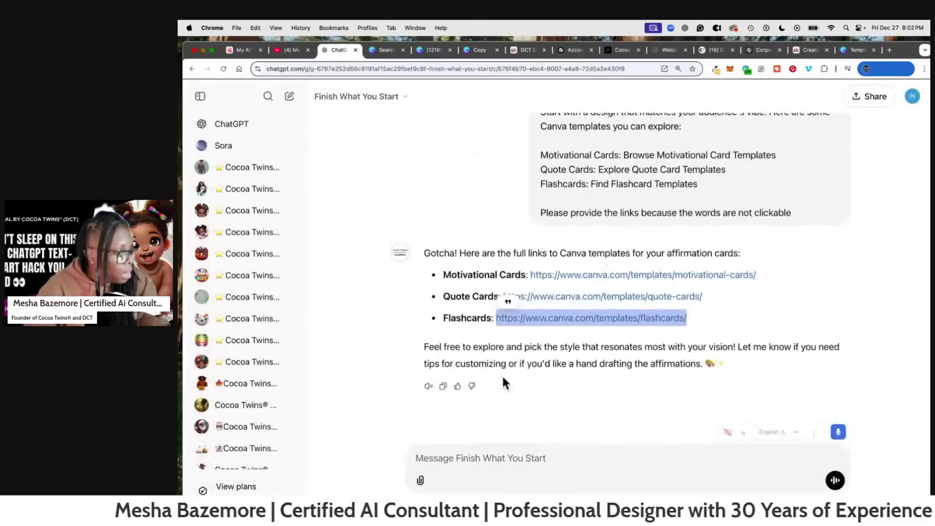
pyautogui.scroll(15, 633, 270)
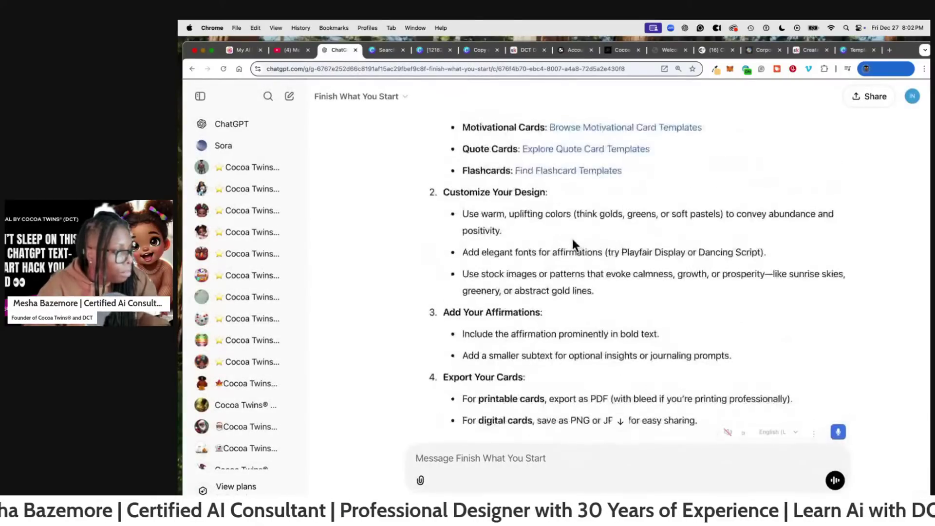
pyautogui.scroll(1, 506, 241)
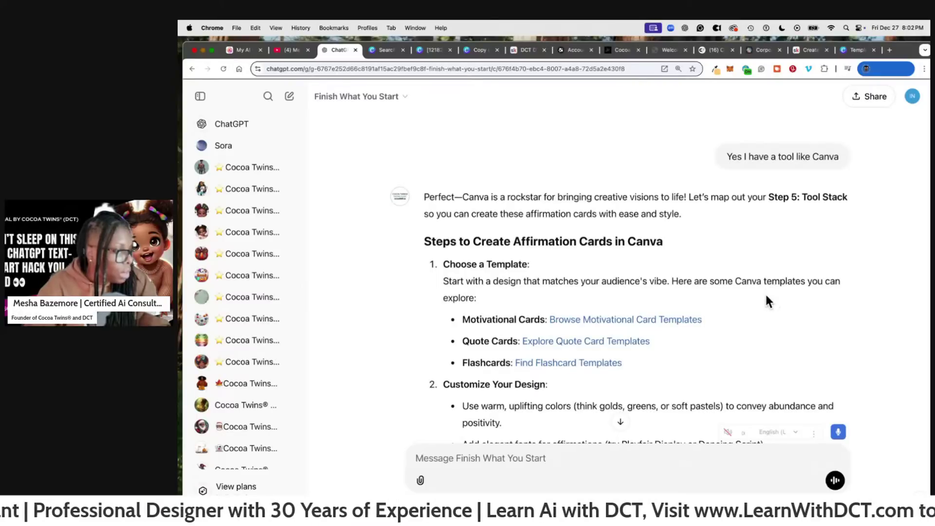
pyautogui.scroll(-2, 682, 322)
pyautogui.scroll(-10, 750, 319)
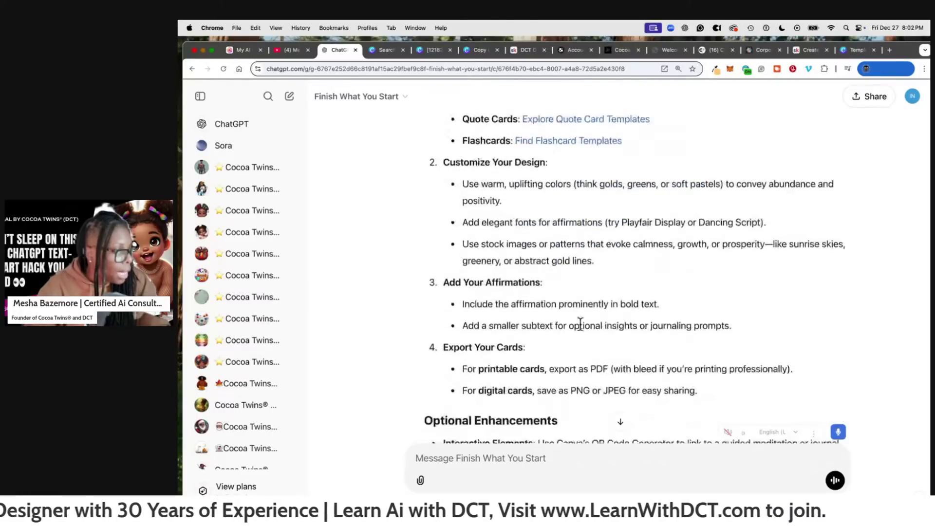
pyautogui.scroll(-5, 448, 341)
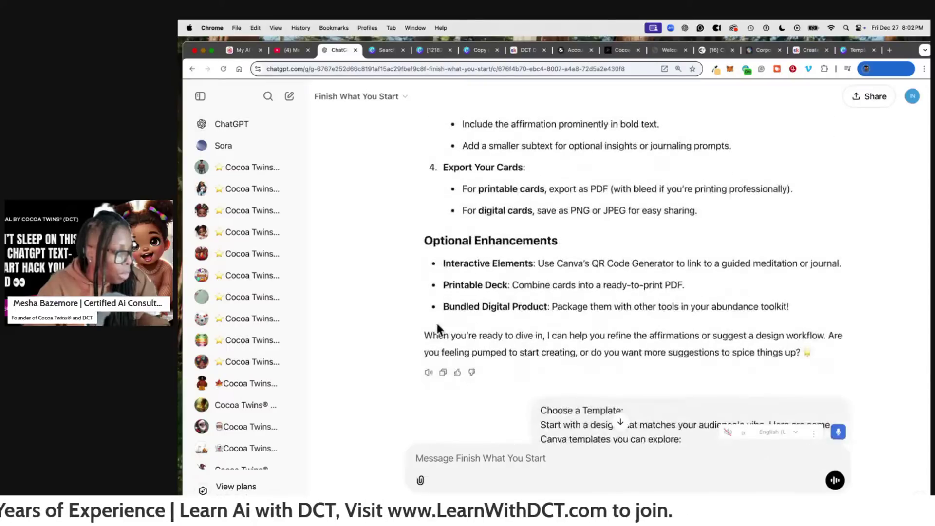
pyautogui.scroll(-3, 604, 399)
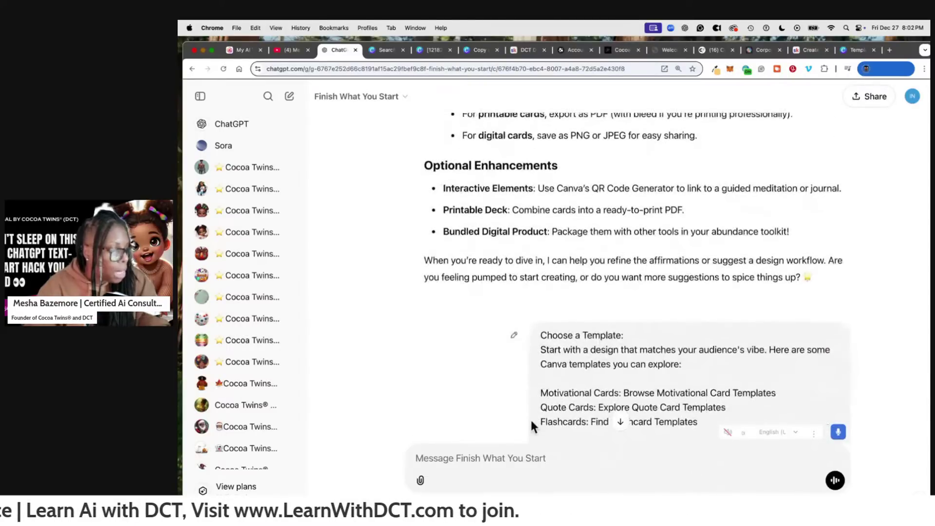
# - Ask the GPT to rewrite these instructions in a PowerPoint presentation format for teaching other people to create their own affirmation cards
pyautogui.click(542, 448)
pyautogui.write('G')
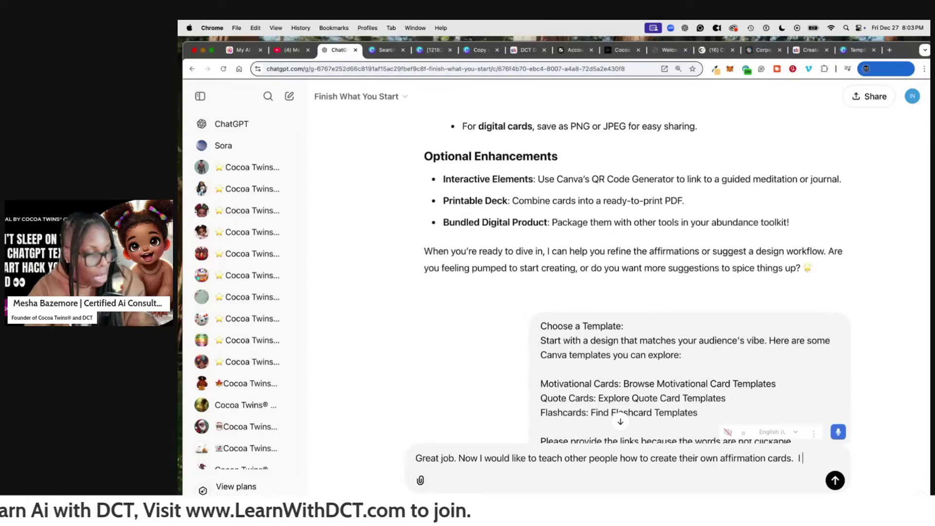
pyautogui.write('d y')
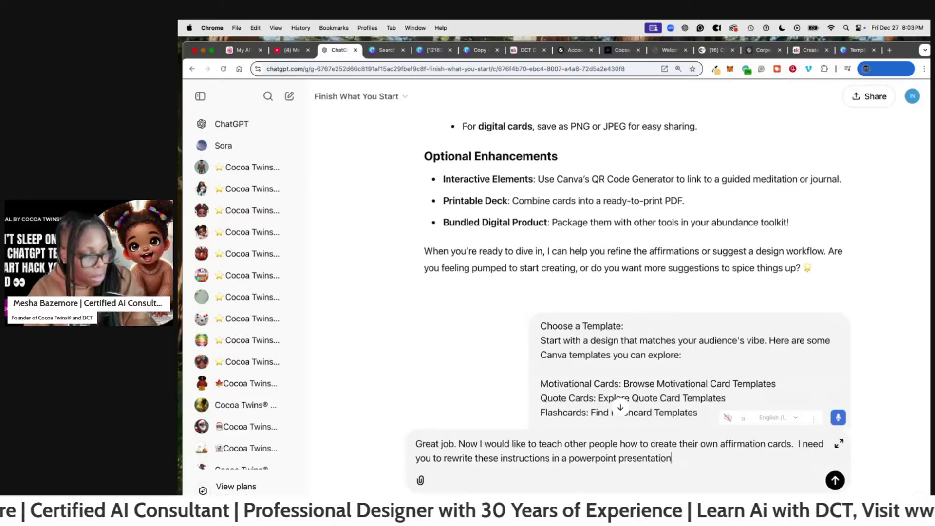
pyautogui.press('Return')
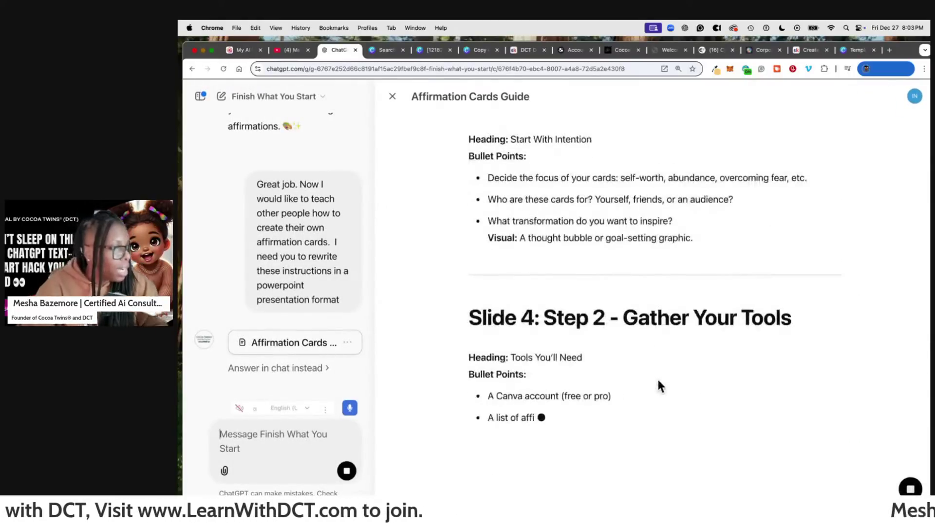
# - Review the Affirmation Cards Guide from the title slide to the thank-you slide and close the document
pyautogui.scroll(10, 652, 375)
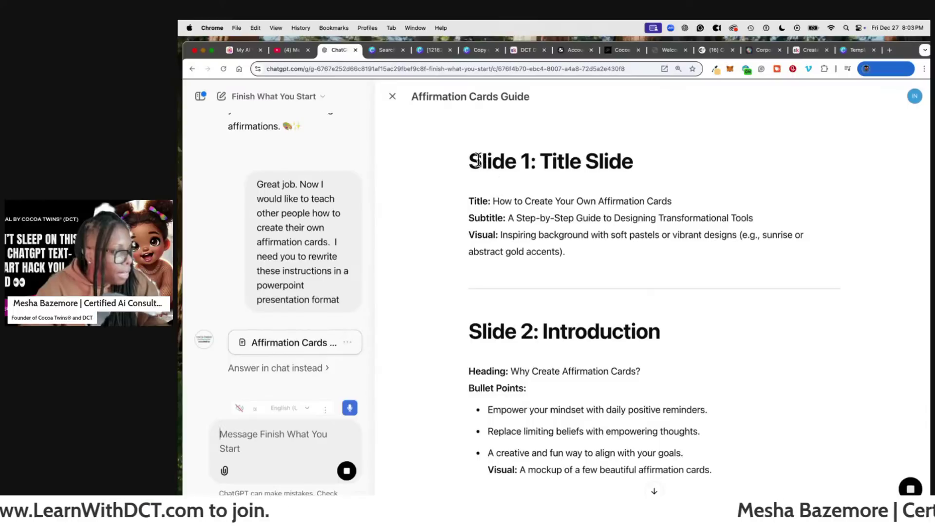
pyautogui.moveTo(471, 158); pyautogui.dragTo(671, 294)
pyautogui.scroll(-15, 682, 273)
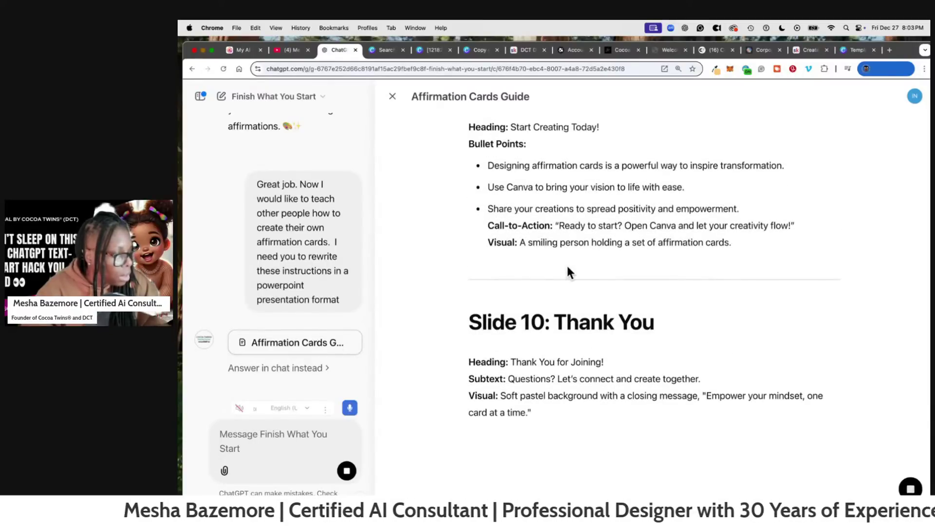
pyautogui.rightClick(575, 394)
pyautogui.moveTo(553, 409); pyautogui.dragTo(482, 209)
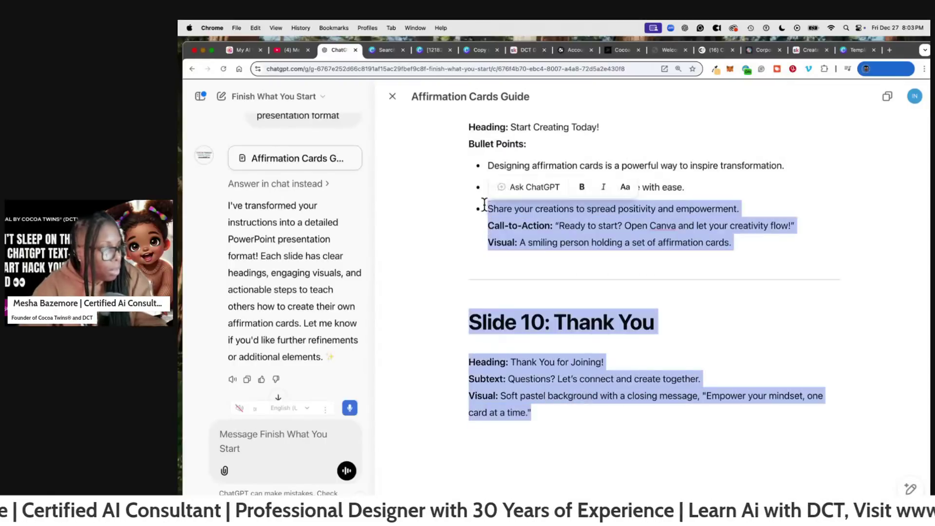
pyautogui.click(390, 101)
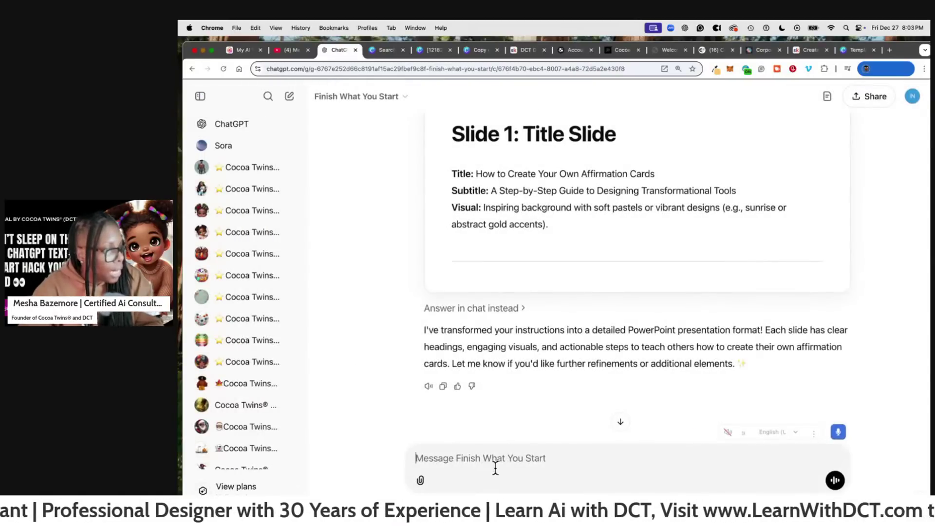
# - Send the GPT the follow-up message "Now I need a title"
pyautogui.write('Now I')
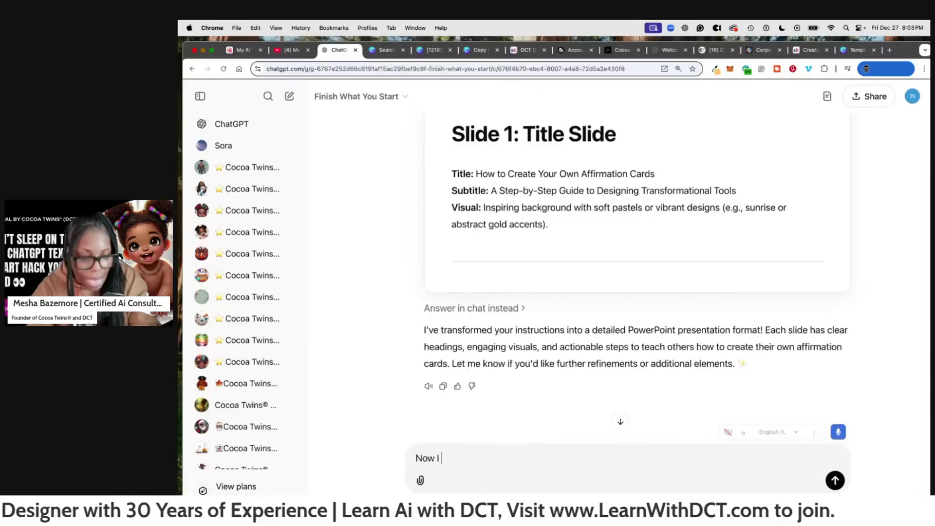
pyautogui.write(' need a title')
pyautogui.press('Return')
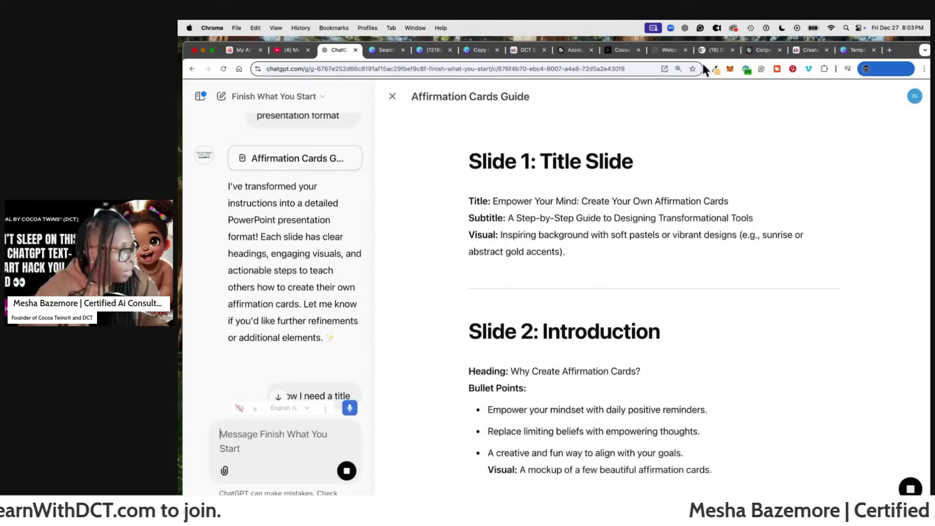
# - Open Gamma in a new browser page and start a new AI creation from pasted text
pyautogui.click(889, 50)
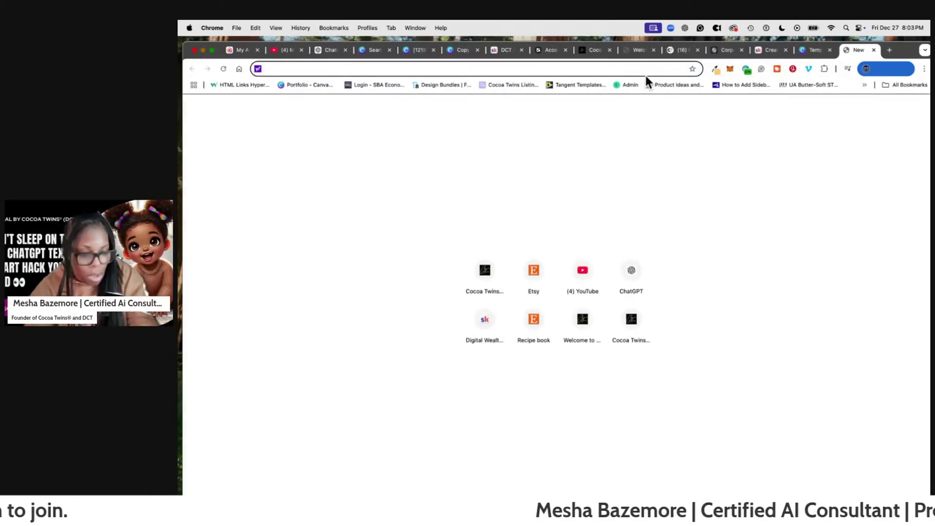
pyautogui.write('gamma')
pyautogui.press('Return')
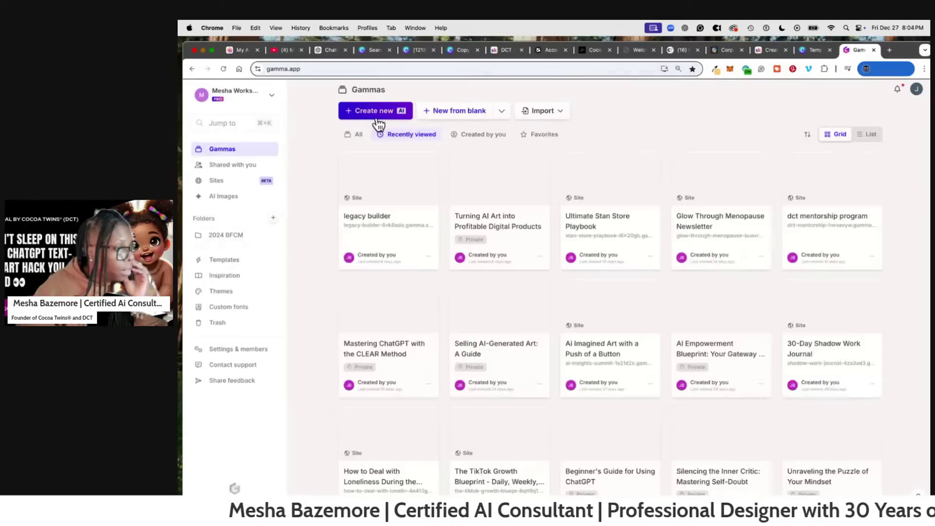
pyautogui.click(373, 117)
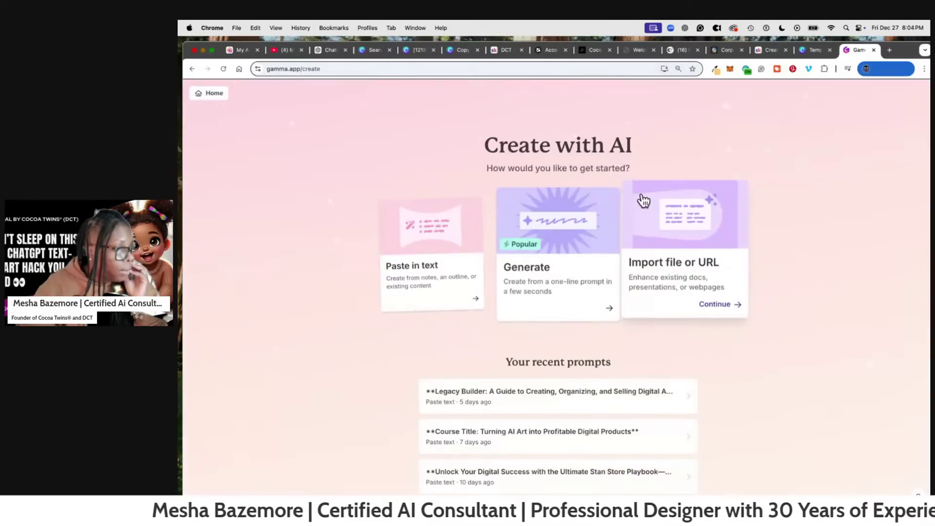
pyautogui.click(455, 235)
# - Place the ChatGPT page beside Gamma and copy the whole slide outline from Slide 1 through Slide 10
pyautogui.moveTo(324, 49); pyautogui.dragTo(814, 50)
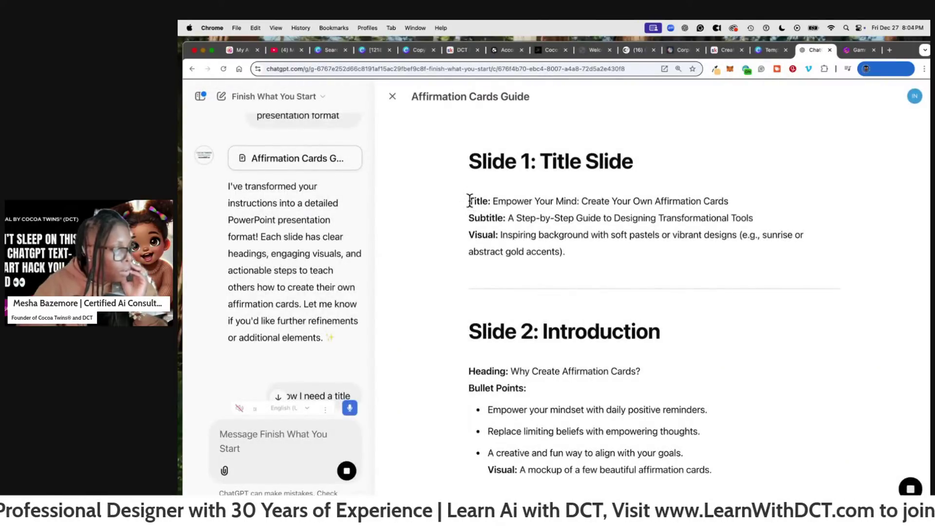
pyautogui.moveTo(467, 161); pyautogui.dragTo(605, 223)
pyautogui.click(660, 373)
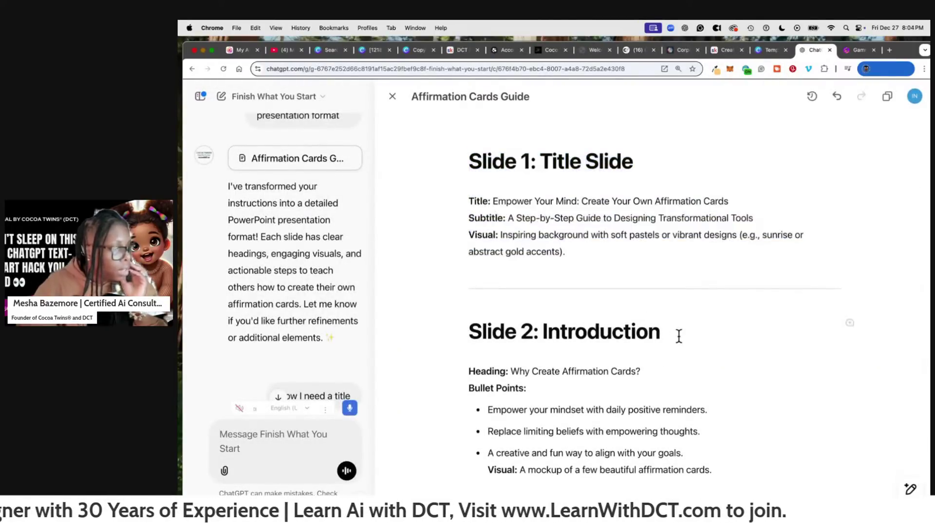
pyautogui.scroll(-6, 678, 336)
pyautogui.scroll(6, 546, 179)
pyautogui.moveTo(468, 161); pyautogui.dragTo(693, 406)
pyautogui.scroll(-20, 703, 365)
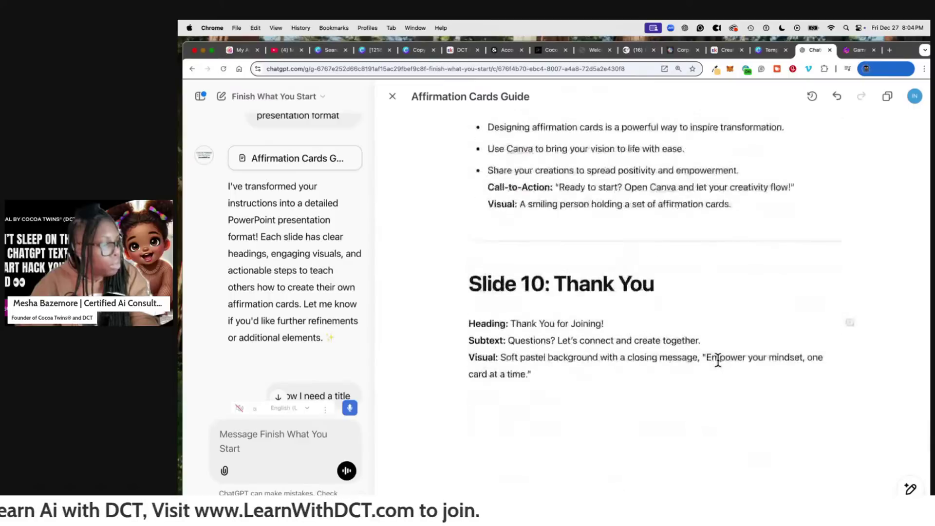
pyautogui.rightClick(542, 362)
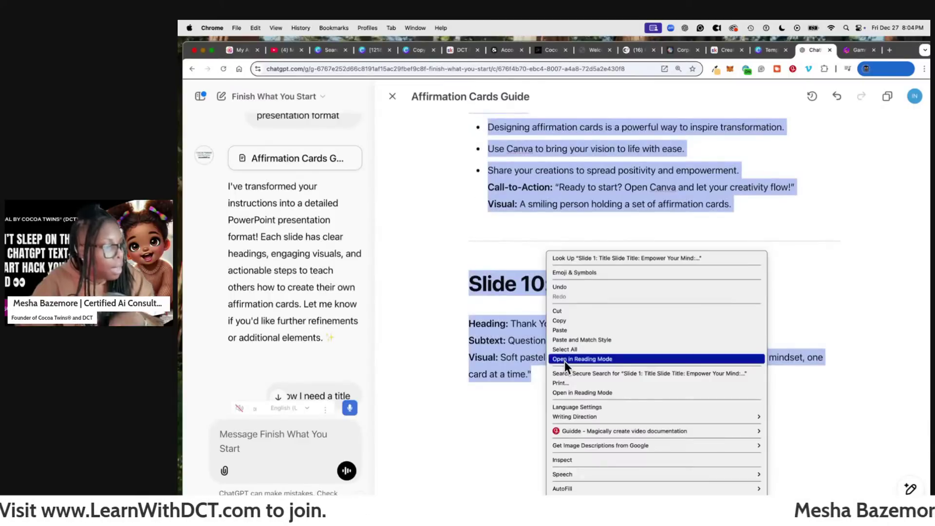
pyautogui.click(562, 323)
# - Paste the copied slide outline into Gamma and continue with Webpage as the output format
pyautogui.click(858, 49)
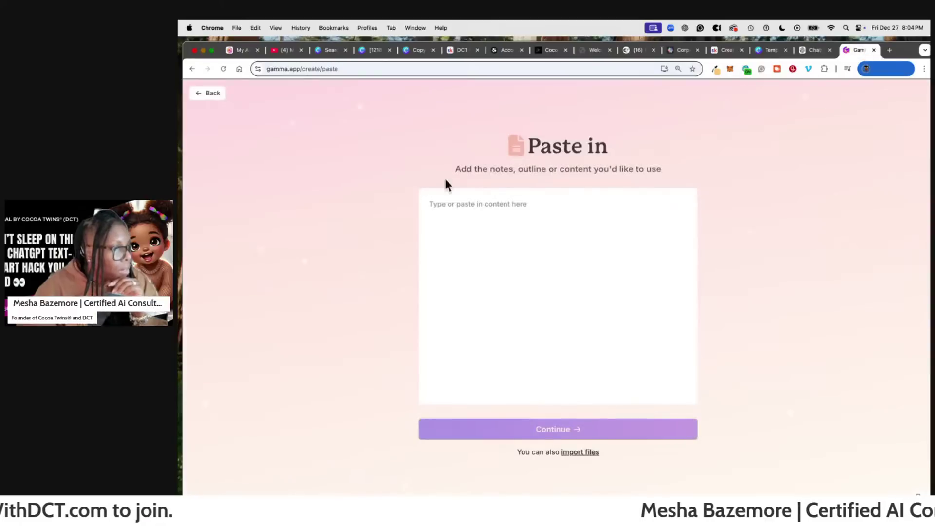
pyautogui.rightClick(454, 201)
pyautogui.click(488, 264)
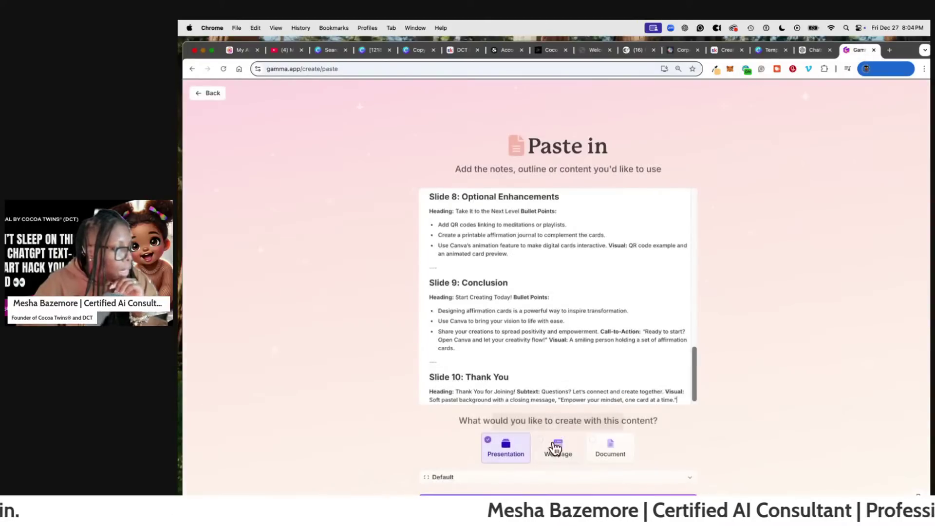
pyautogui.scroll(-2, 647, 370)
pyautogui.click(558, 404)
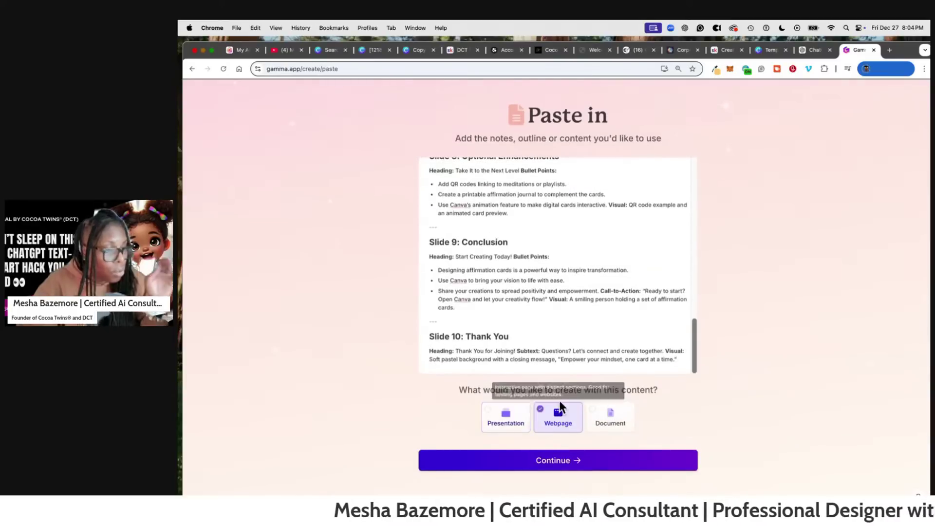
pyautogui.click(582, 461)
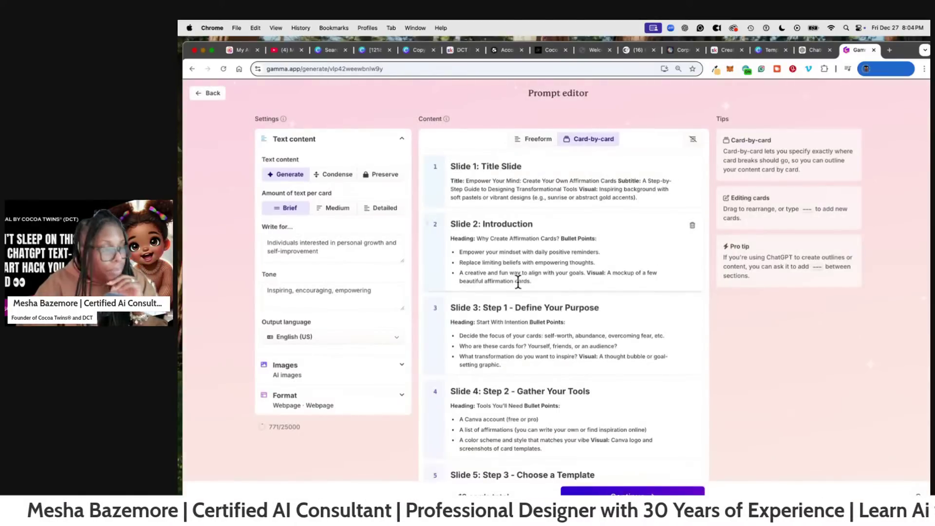
# - Accept the card-by-card outline and generate the webpage with the Daktilo theme
pyautogui.scroll(-10, 571, 250)
pyautogui.click(632, 492)
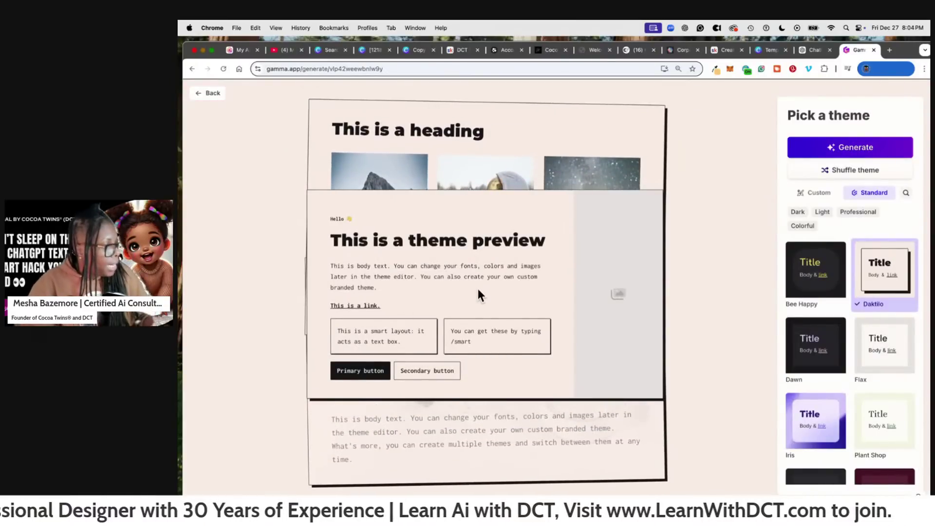
pyautogui.click(858, 150)
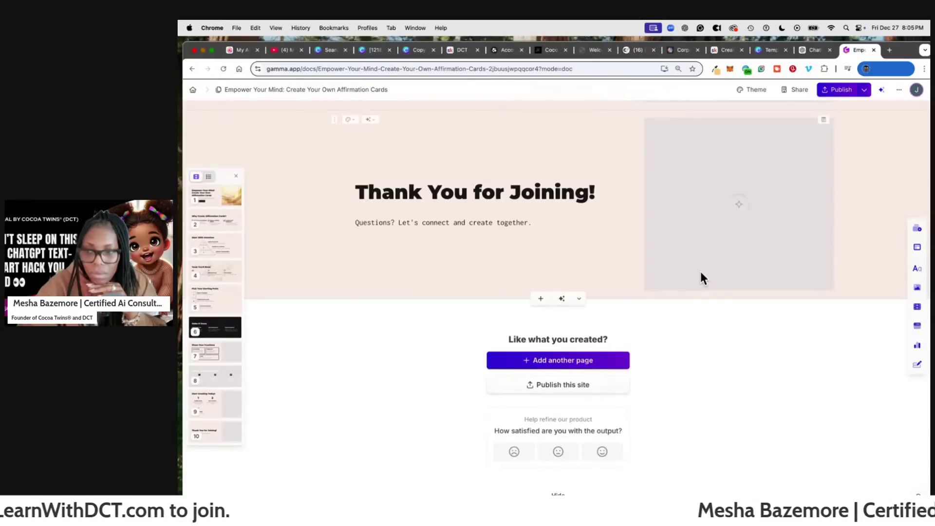
# - Review the generated affirmation cards webpage from its title section through the closing section
pyautogui.scroll(5, 700, 270)
pyautogui.scroll(15, 701, 268)
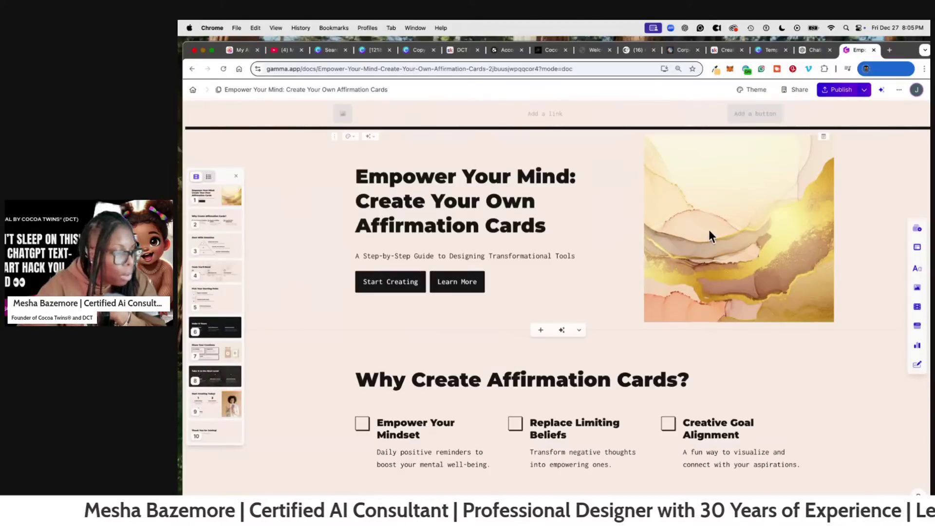
pyautogui.scroll(-10, 422, 243)
pyautogui.scroll(-15, 421, 243)
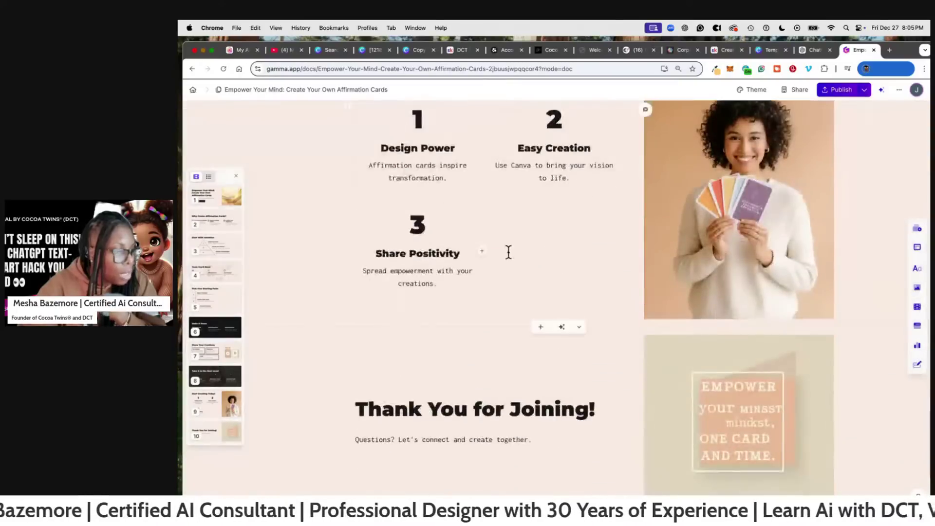
pyautogui.scroll(20, 707, 266)
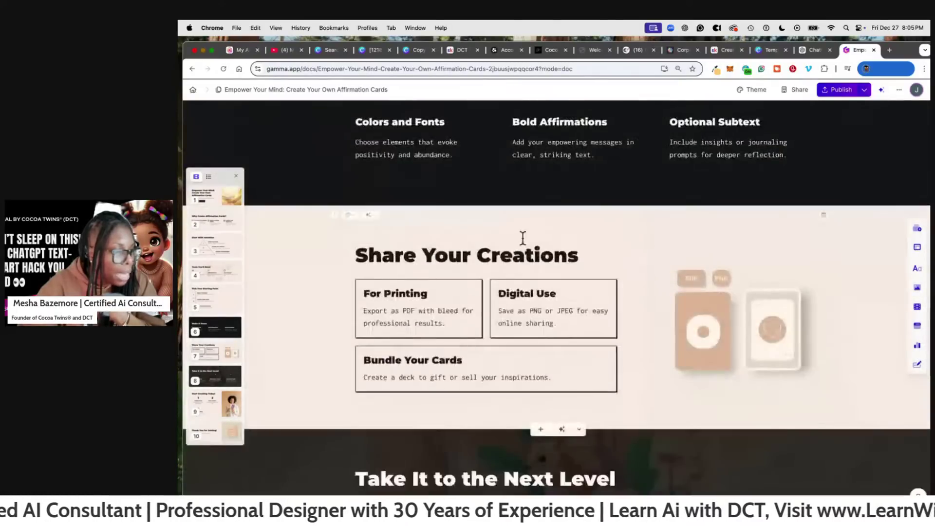
pyautogui.scroll(5, 524, 239)
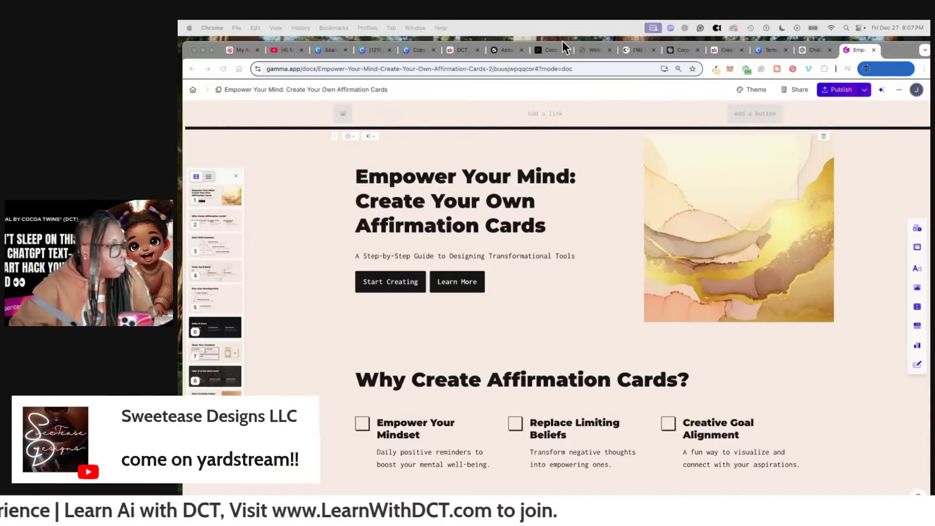
# - Switch to the ChatGPT page, close the Affirmation Cards Guide canvas and open the earlier Learning Plan Framework chat
pyautogui.click(810, 48)
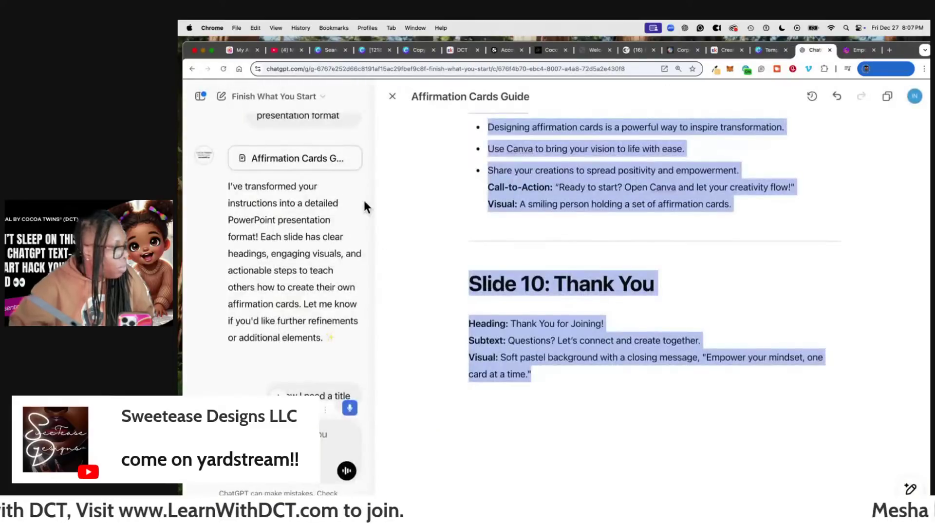
pyautogui.scroll(10, 311, 152)
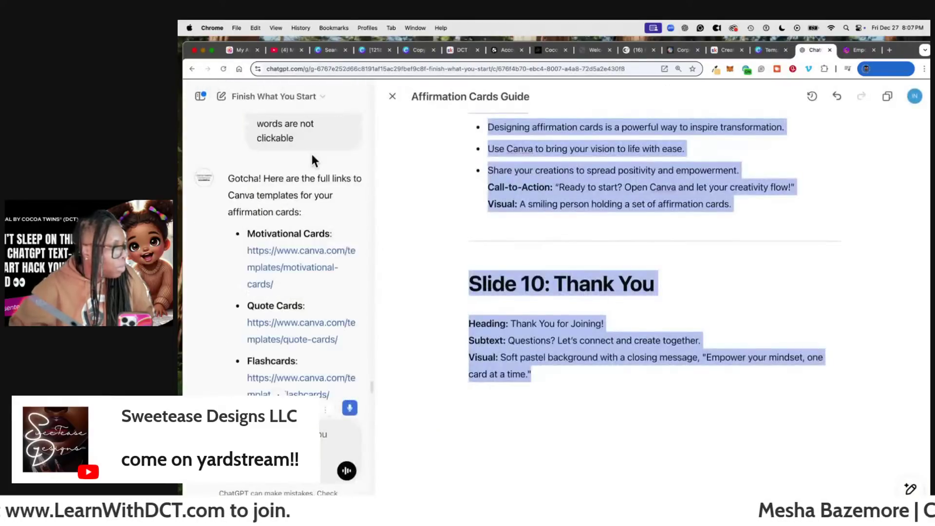
pyautogui.click(393, 97)
pyautogui.scroll(-15, 271, 240)
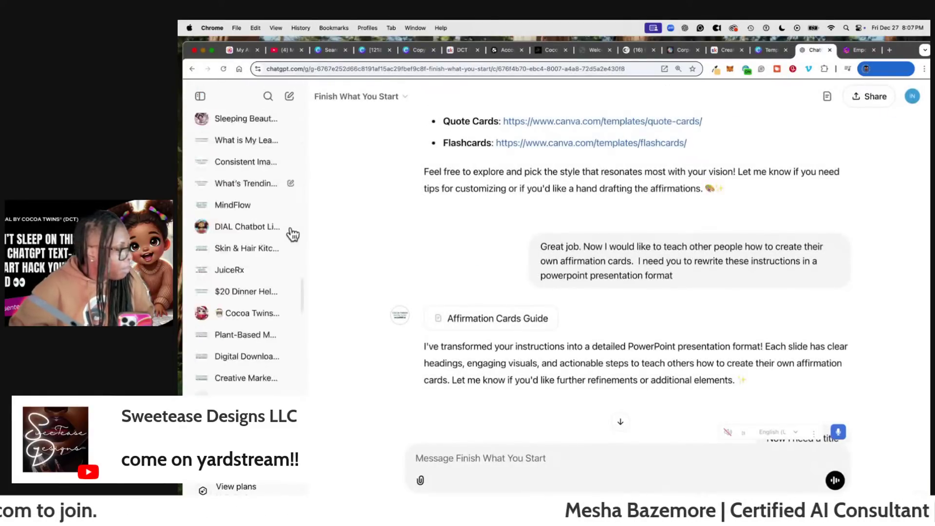
pyautogui.scroll(8, 251, 288)
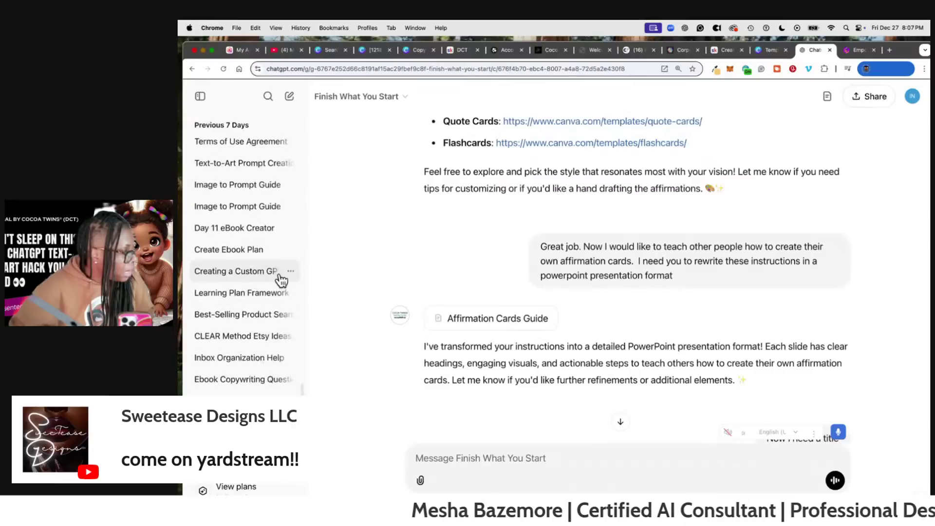
pyautogui.click(236, 294)
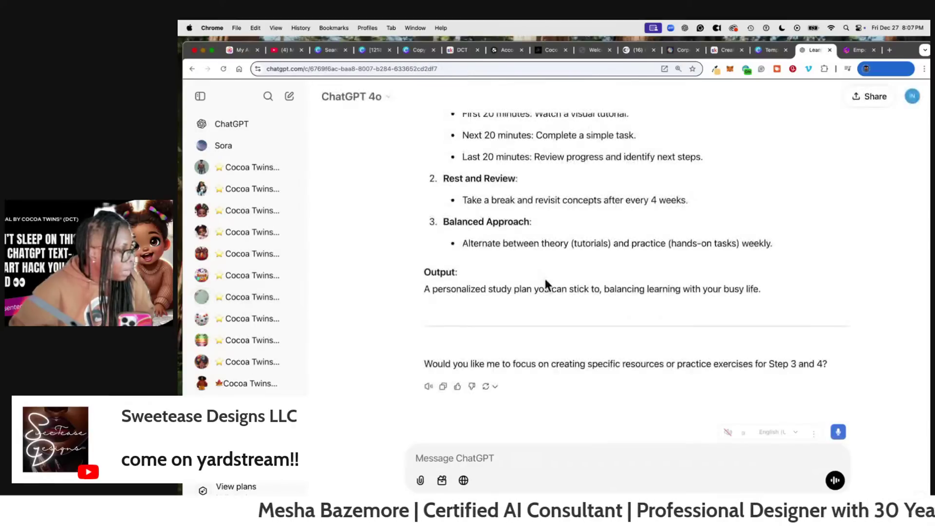
# - Review the Learning Plan Framework chat from its opening prompt through the questions to the finished study plan
pyautogui.scroll(10, 604, 240)
pyautogui.scroll(10, 609, 238)
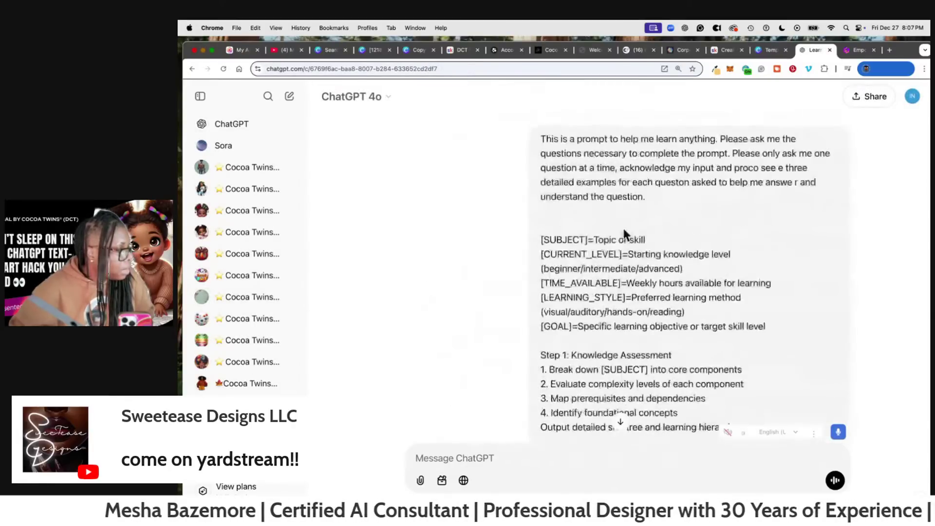
pyautogui.scroll(-15, 633, 231)
pyautogui.scroll(-20, 676, 234)
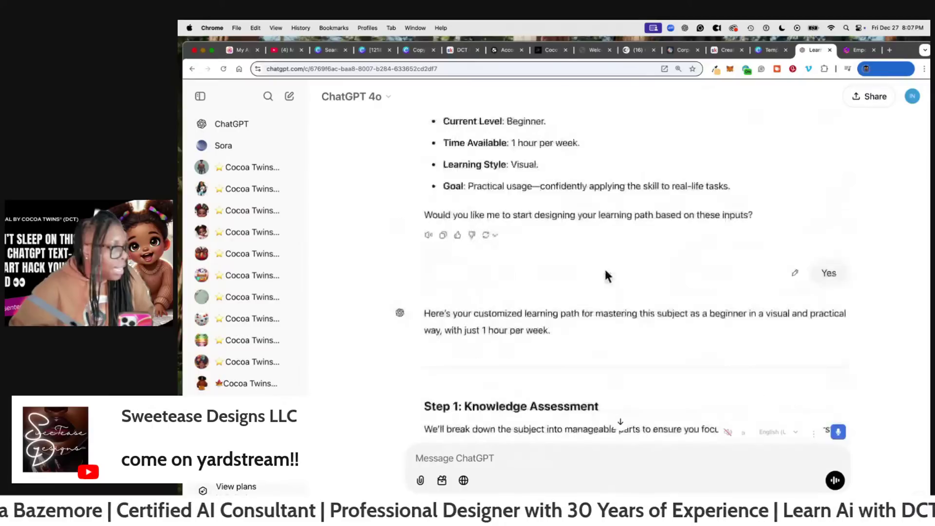
pyautogui.scroll(-3, 600, 270)
pyautogui.scroll(20, 589, 280)
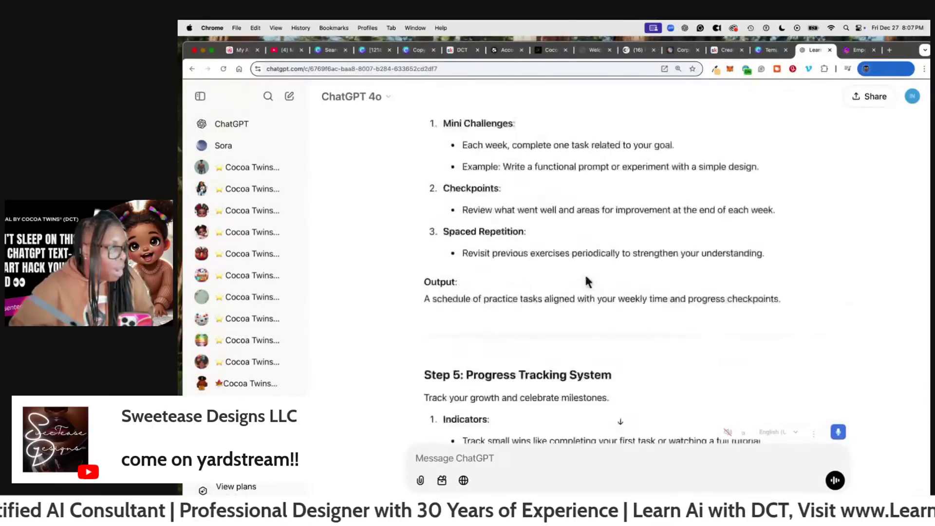
pyautogui.scroll(20, 621, 264)
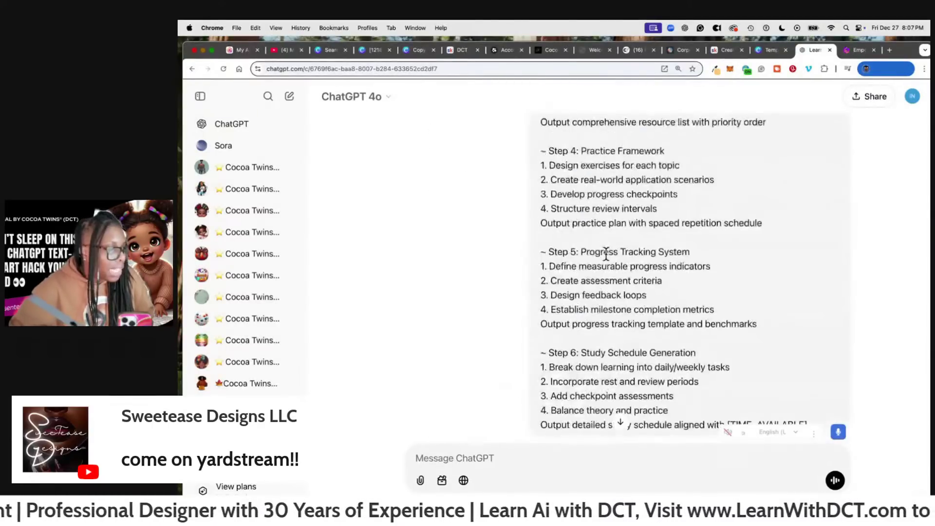
pyautogui.scroll(-20, 638, 248)
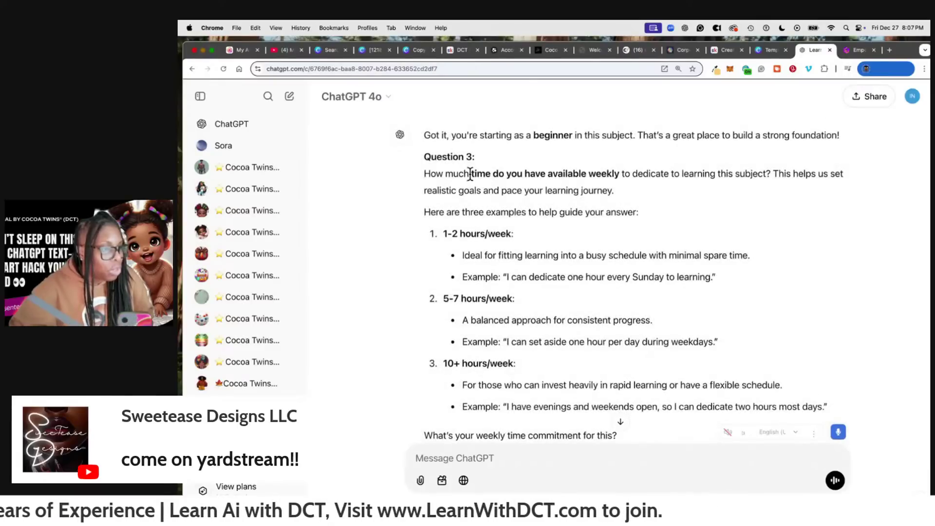
pyautogui.scroll(-10, 599, 204)
pyautogui.scroll(-20, 603, 217)
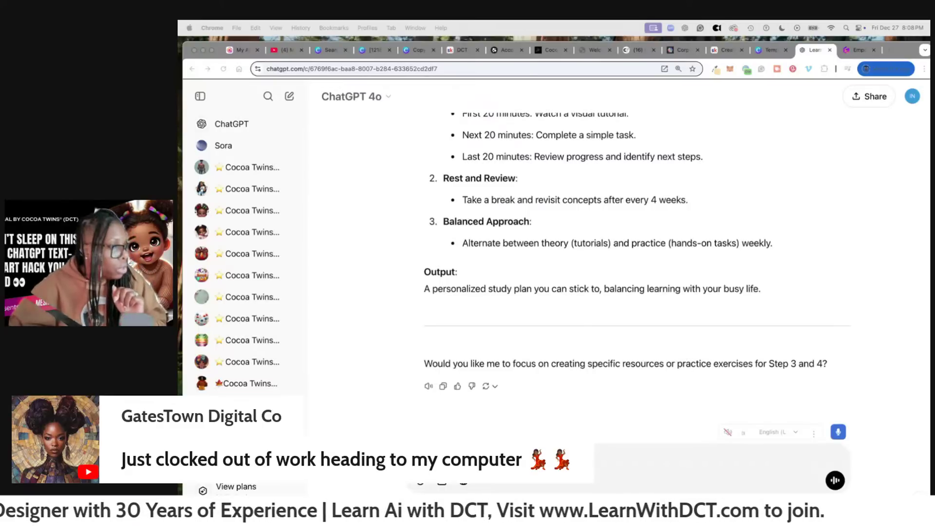
# - Open the DCT Digital Innovation Hub classroom on Skool and show the Ideogram Ai lesson with the coloring pages prompt list
pyautogui.click(462, 54)
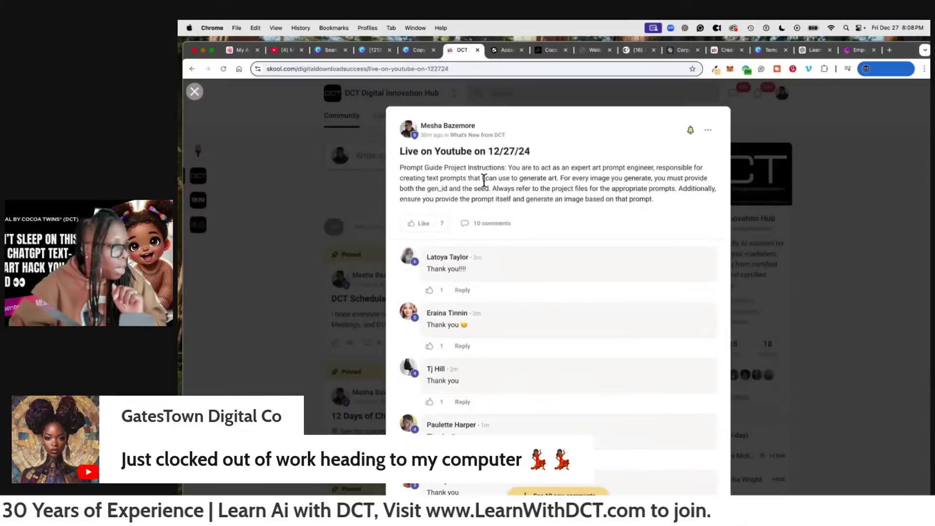
pyautogui.click(857, 146)
pyautogui.click(385, 116)
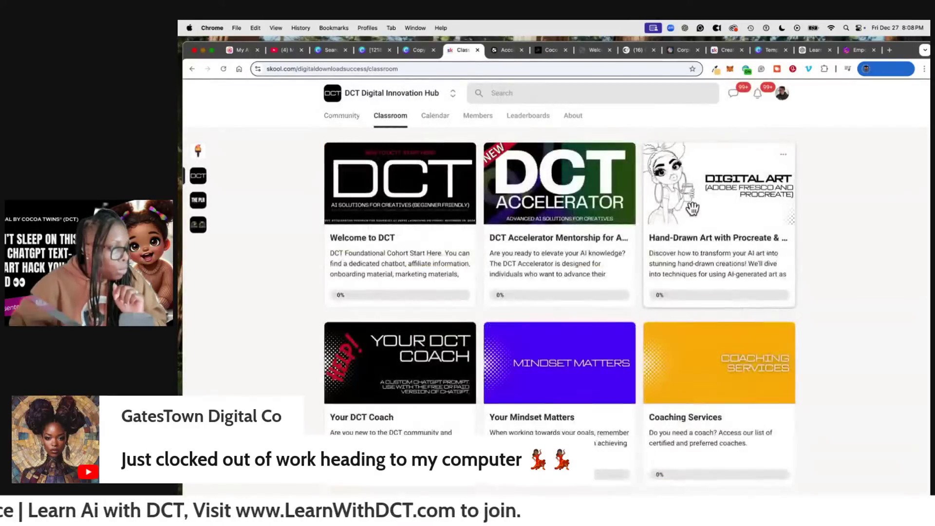
pyautogui.scroll(-20, 692, 209)
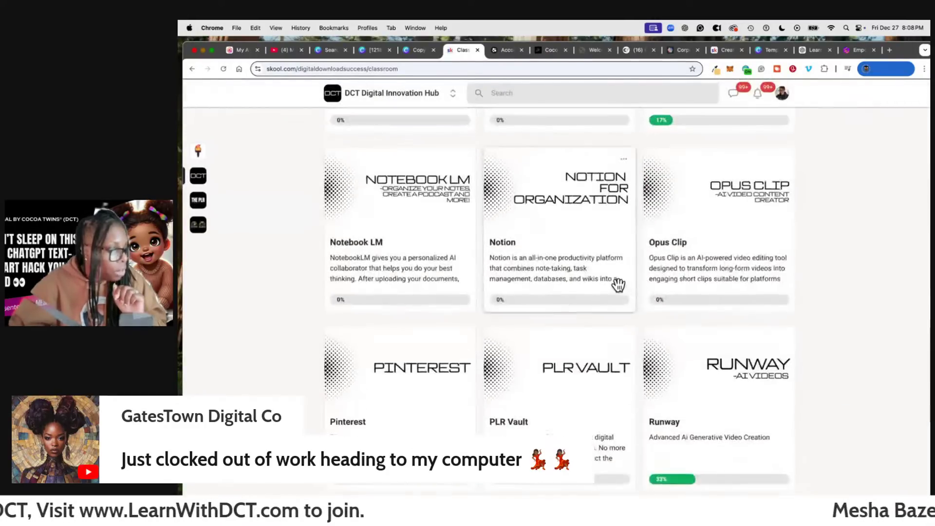
pyautogui.scroll(5, 618, 284)
pyautogui.click(579, 316)
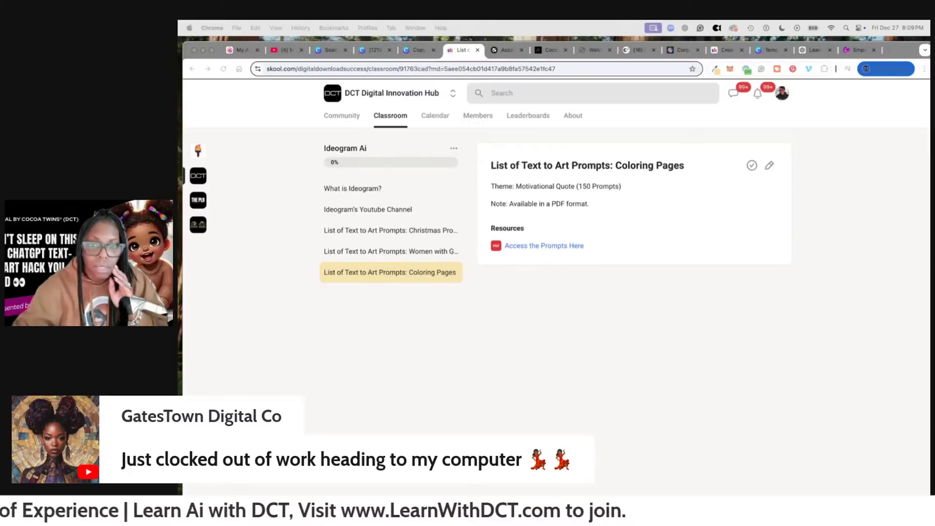
# - Switch to Ideogram and go back from the "I attract wealth with ease and grace" image to the creations gallery
pyautogui.moveTo(586, 110); pyautogui.dragTo(524, 60)
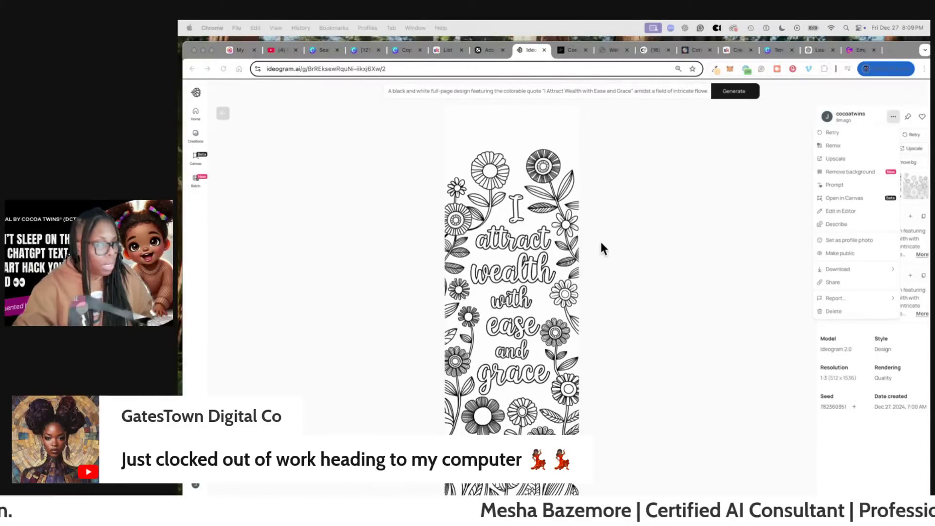
pyautogui.click(682, 218)
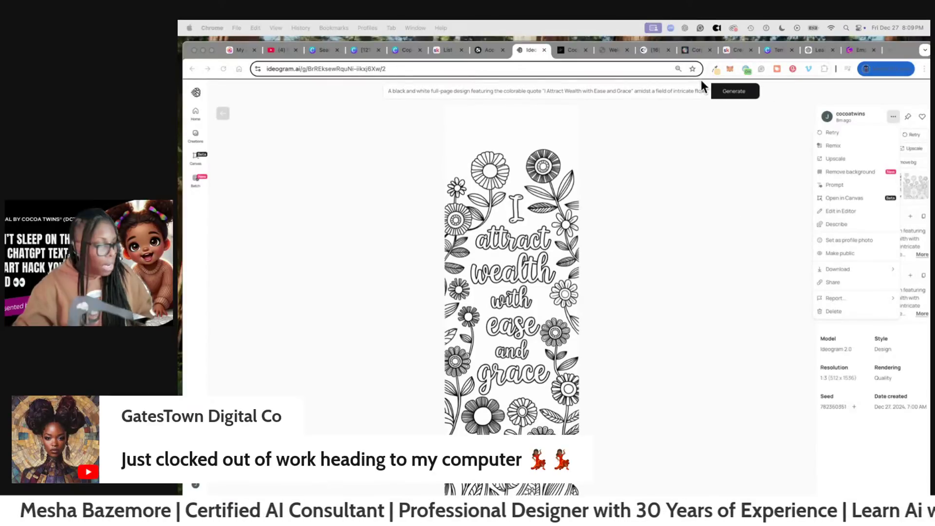
pyautogui.click(221, 111)
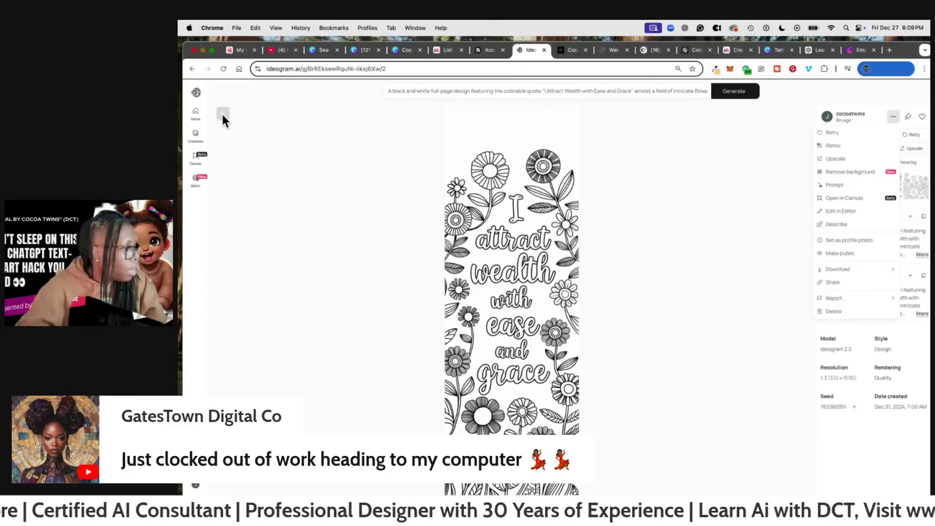
pyautogui.click(221, 113)
pyautogui.click(220, 114)
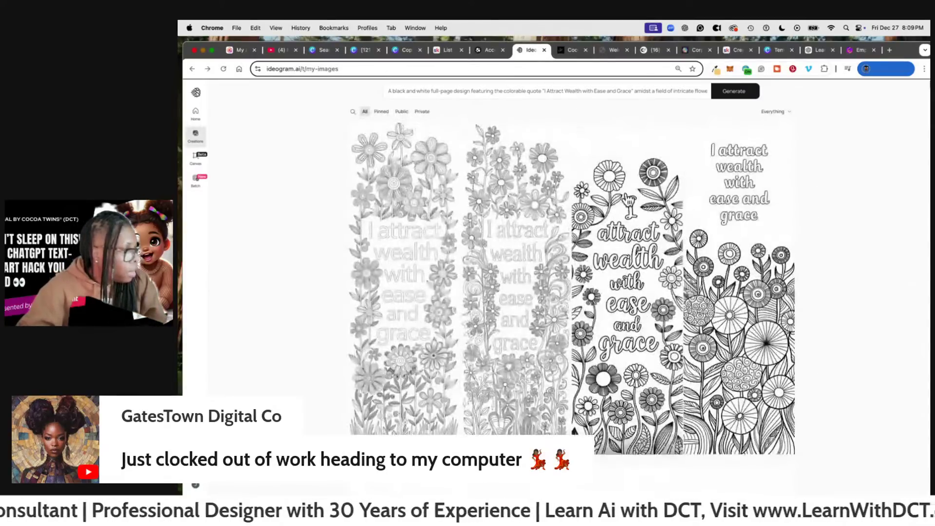
# - Browse the Ideogram creations gallery through the affirmation, mug, portrait and plant coloring page designs
pyautogui.scroll(-20, 629, 225)
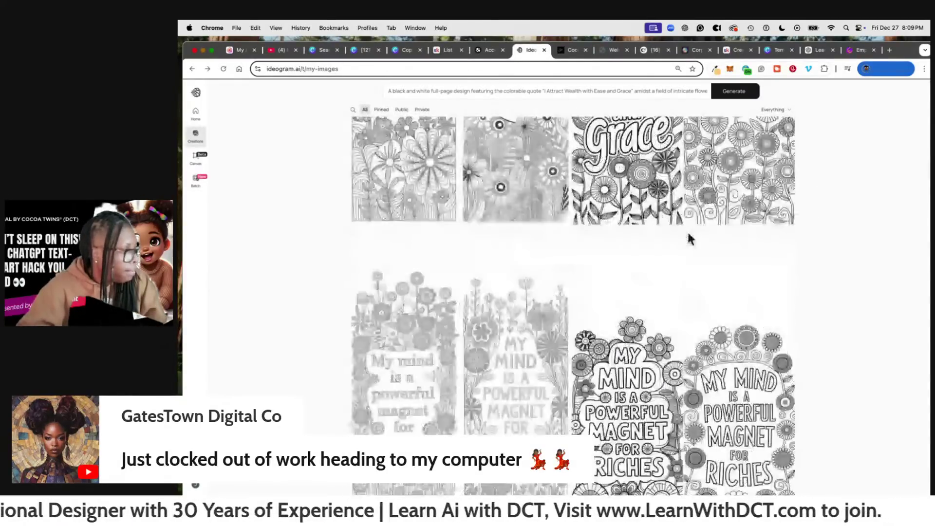
pyautogui.scroll(-20, 711, 235)
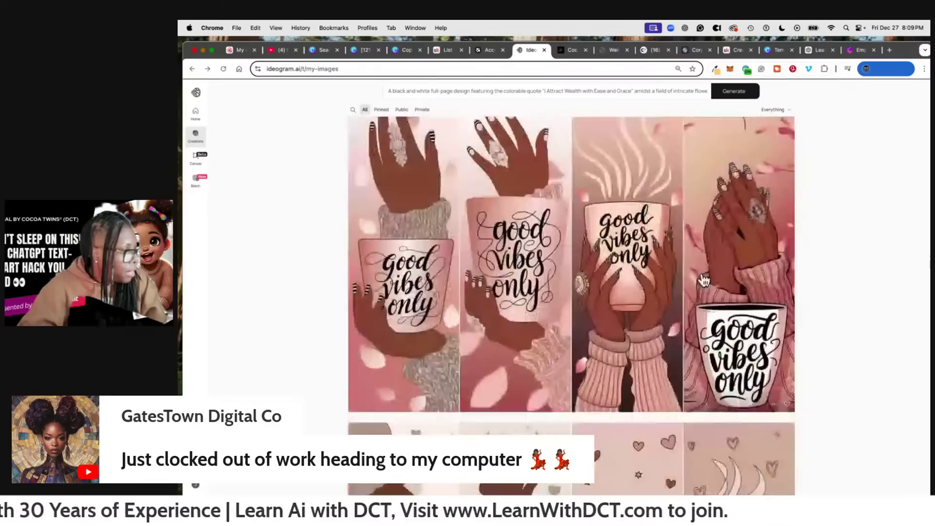
pyautogui.scroll(-5, 632, 385)
pyautogui.scroll(10, 710, 328)
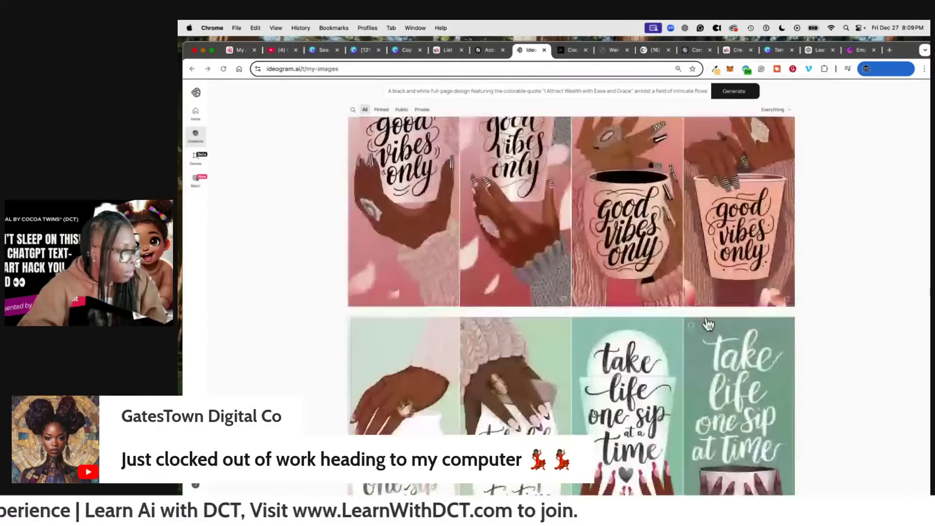
pyautogui.scroll(-10, 710, 317)
pyautogui.scroll(-20, 716, 312)
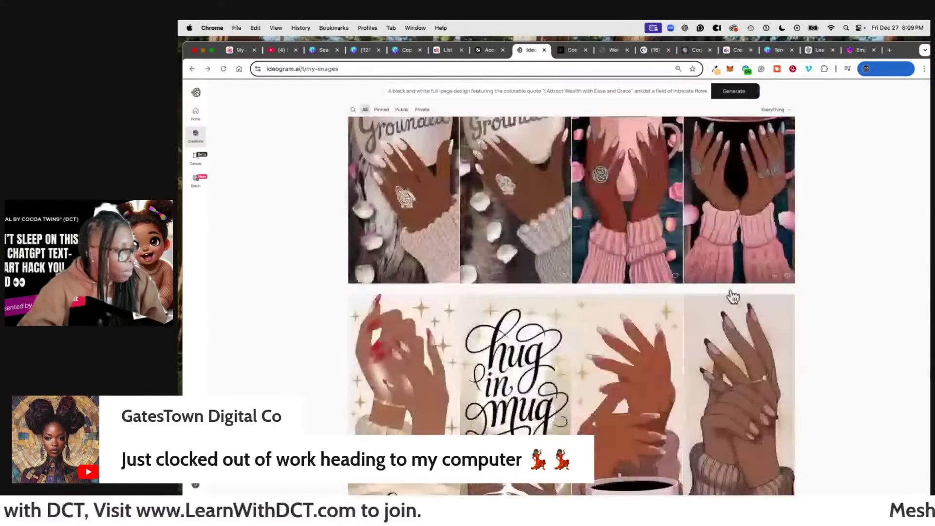
pyautogui.scroll(-20, 740, 294)
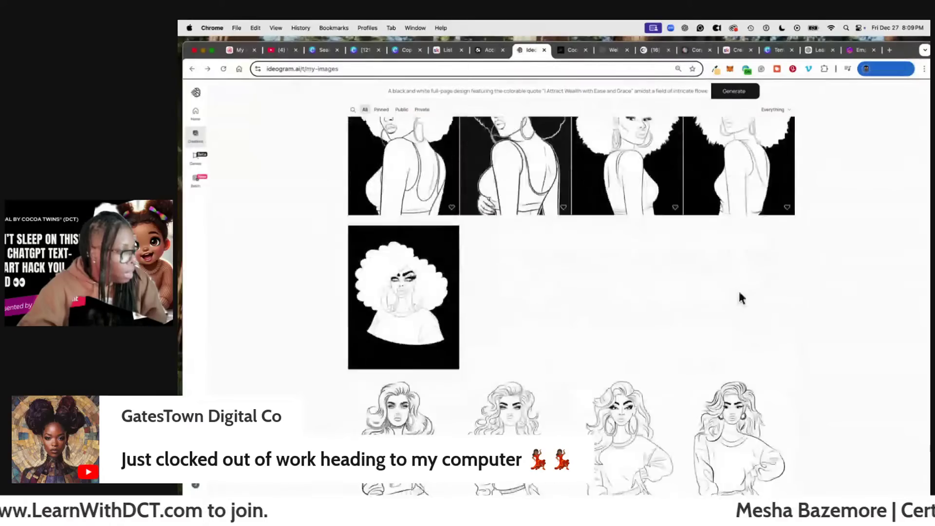
pyautogui.scroll(-20, 740, 297)
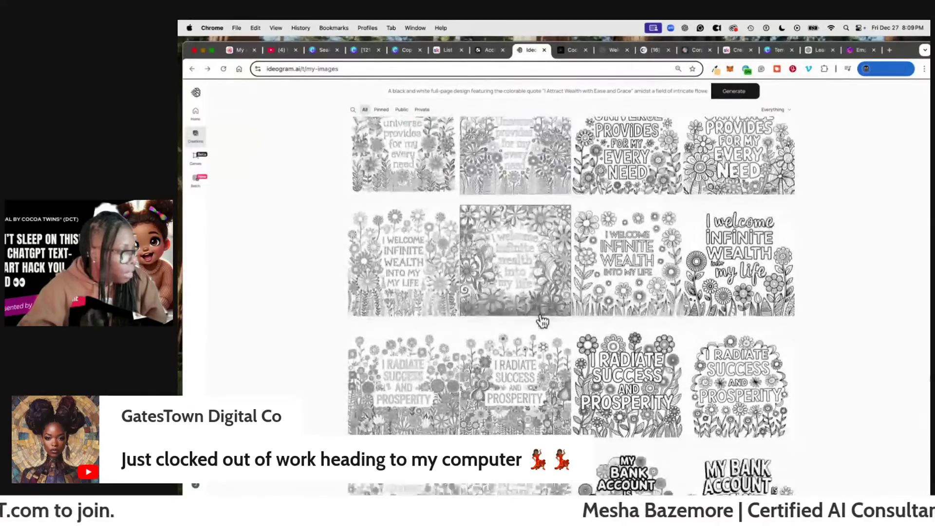
pyautogui.scroll(-20, 597, 334)
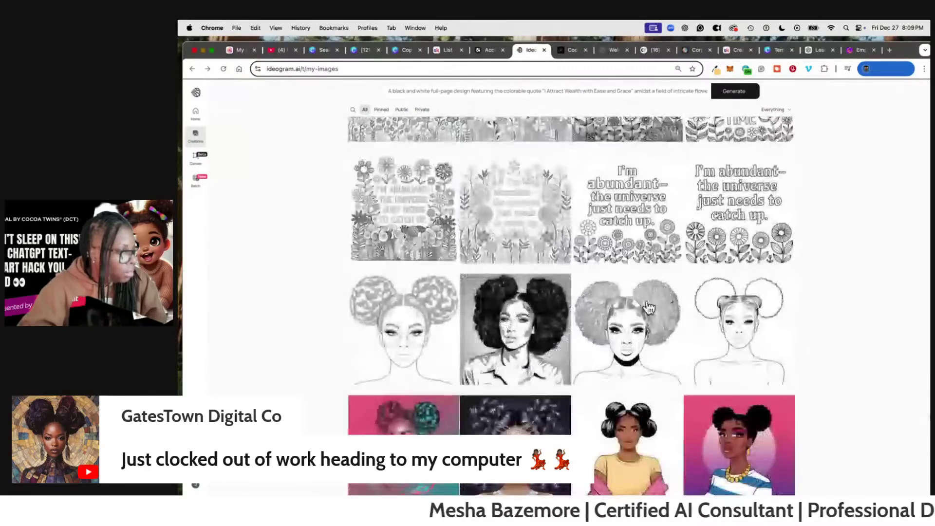
pyautogui.scroll(-20, 687, 297)
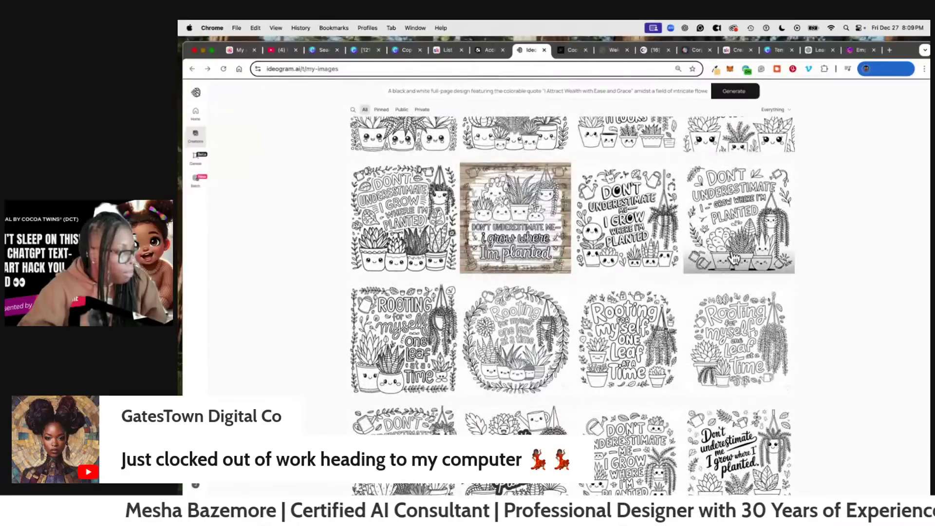
# - Open etsy.com in a new browser tab and search the marketplace for cocoa twins
pyautogui.click(889, 51)
pyautogui.write('etsy.com')
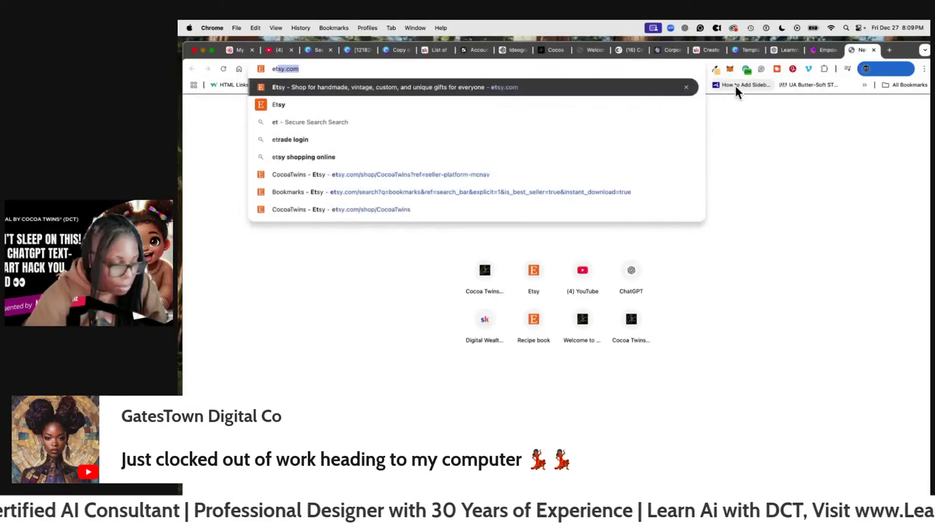
pyautogui.press('Return')
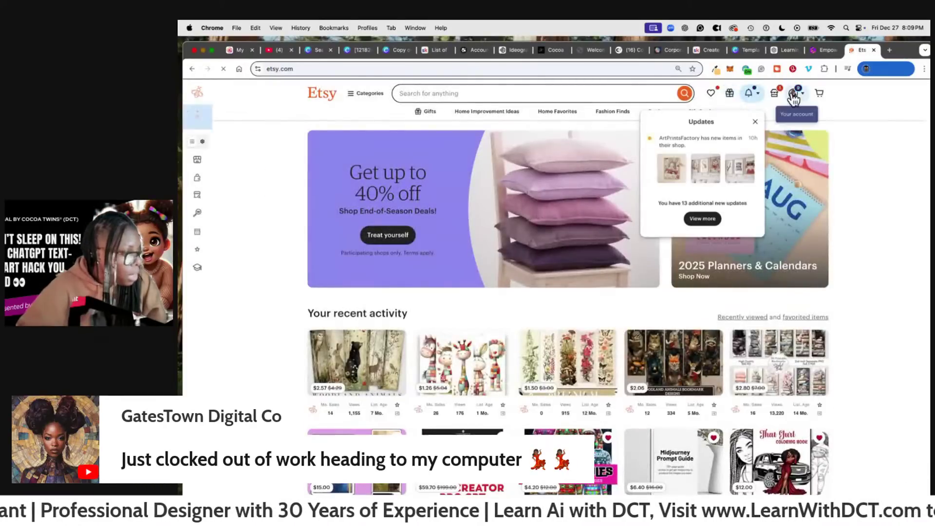
pyautogui.click(482, 93)
pyautogui.write('cocoa')
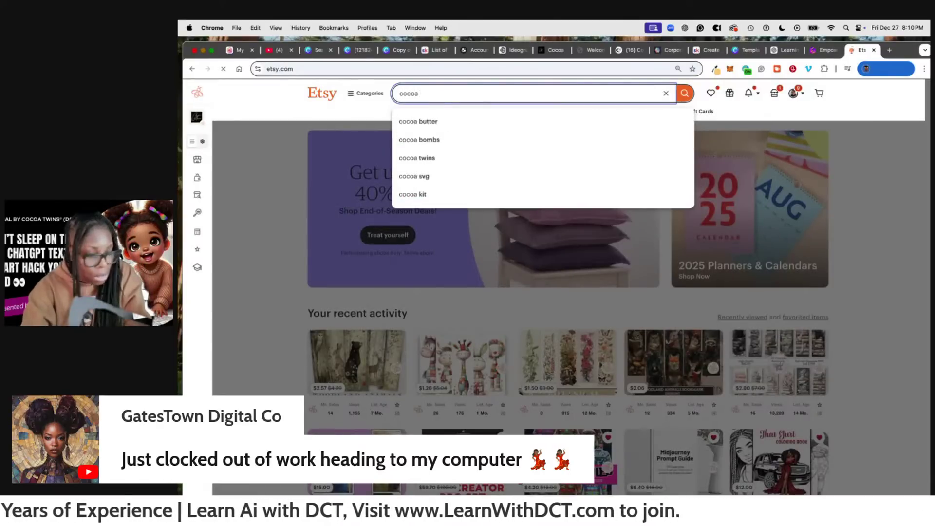
pyautogui.write(' twins')
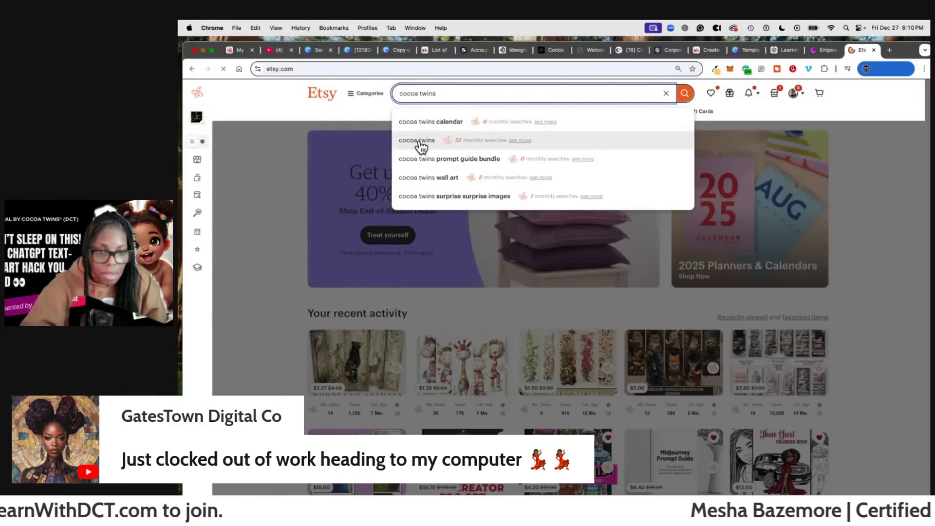
pyautogui.click(419, 142)
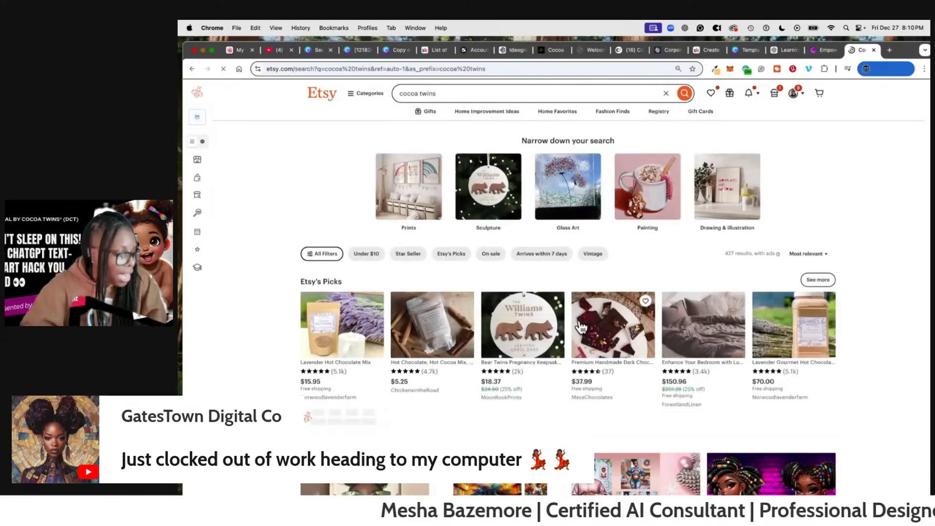
# - Examine the product listings in the cocoa twins search results, down to the end of the first results page
pyautogui.scroll(-5, 582, 297)
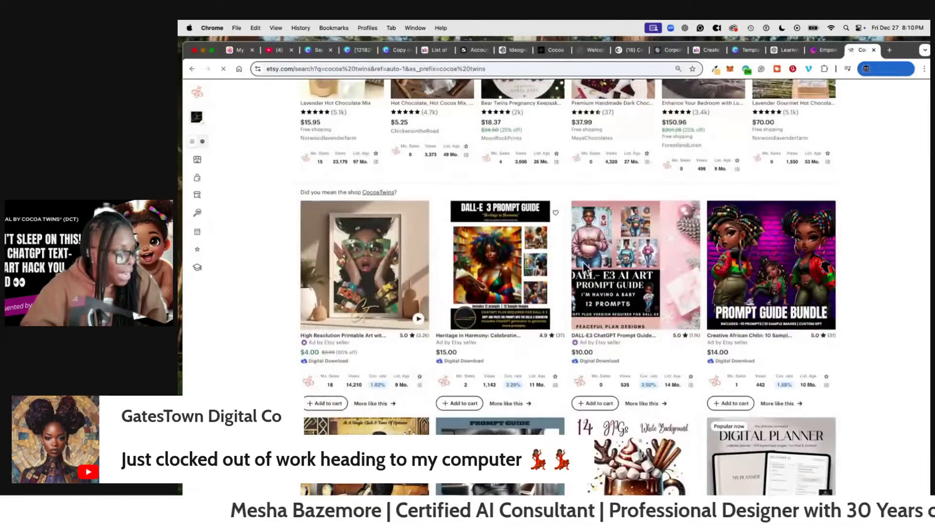
pyautogui.scroll(-3, 823, 344)
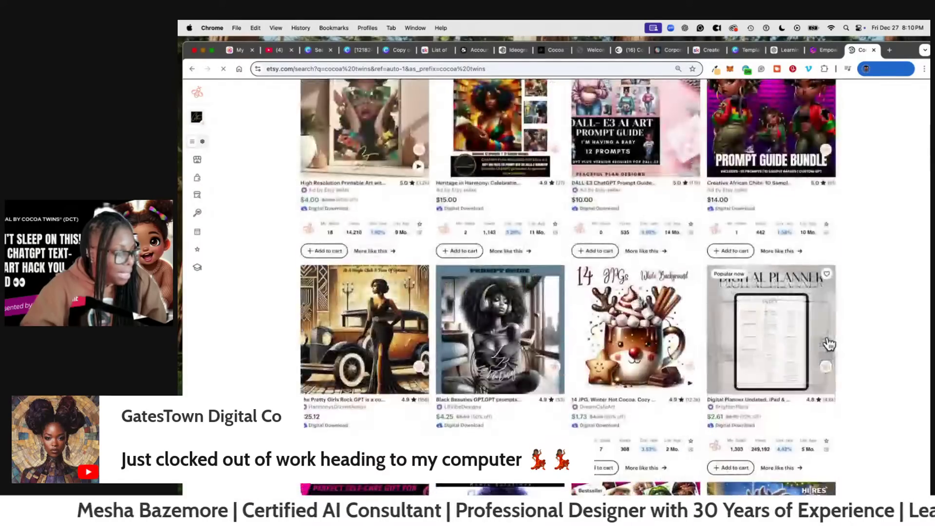
pyautogui.scroll(-15, 828, 345)
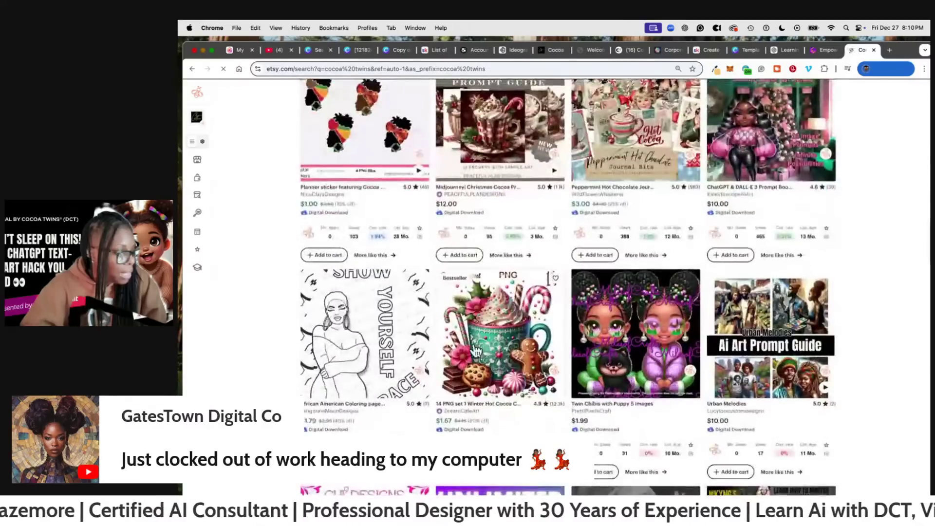
pyautogui.scroll(-12, 475, 350)
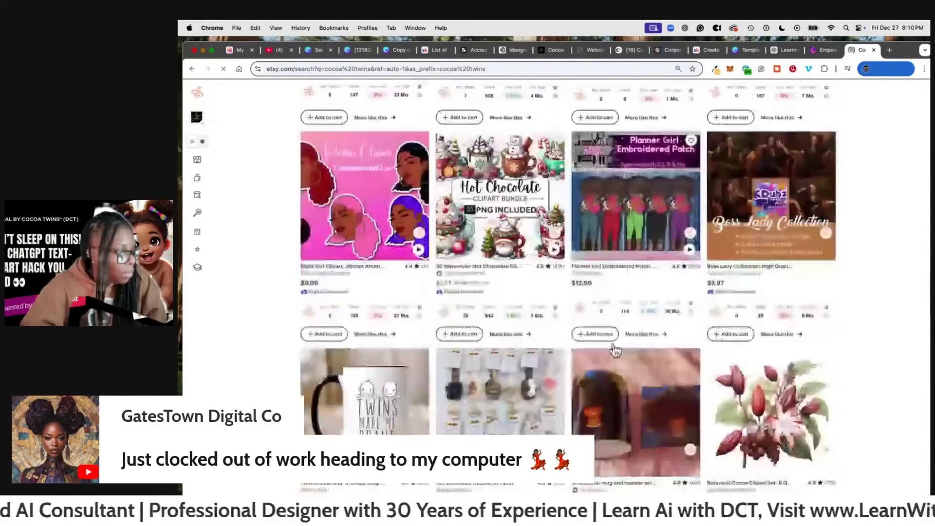
pyautogui.scroll(-15, 615, 349)
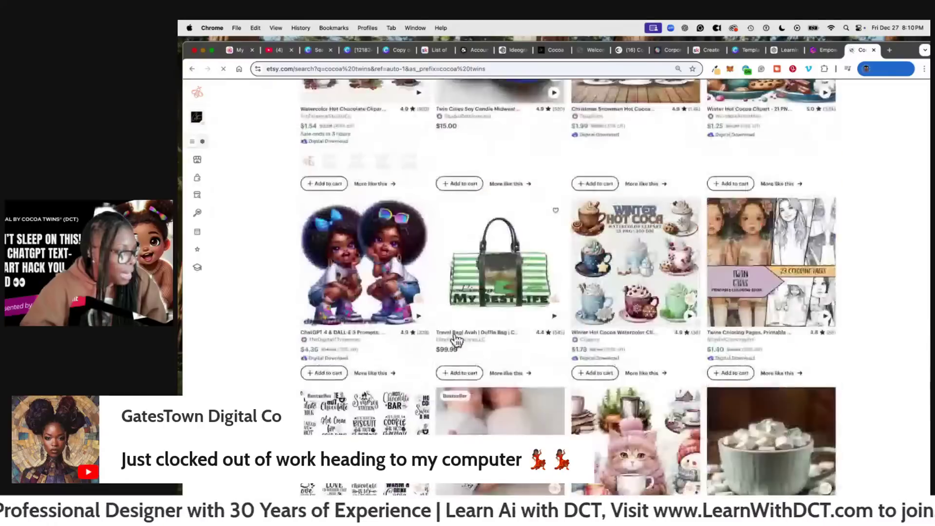
pyautogui.scroll(-5, 455, 341)
pyautogui.scroll(6, 463, 341)
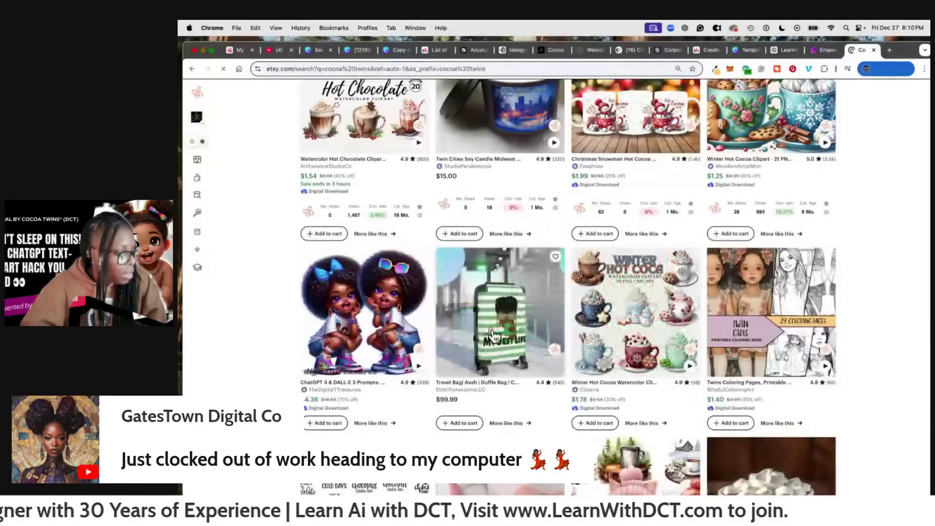
pyautogui.scroll(-1, 494, 334)
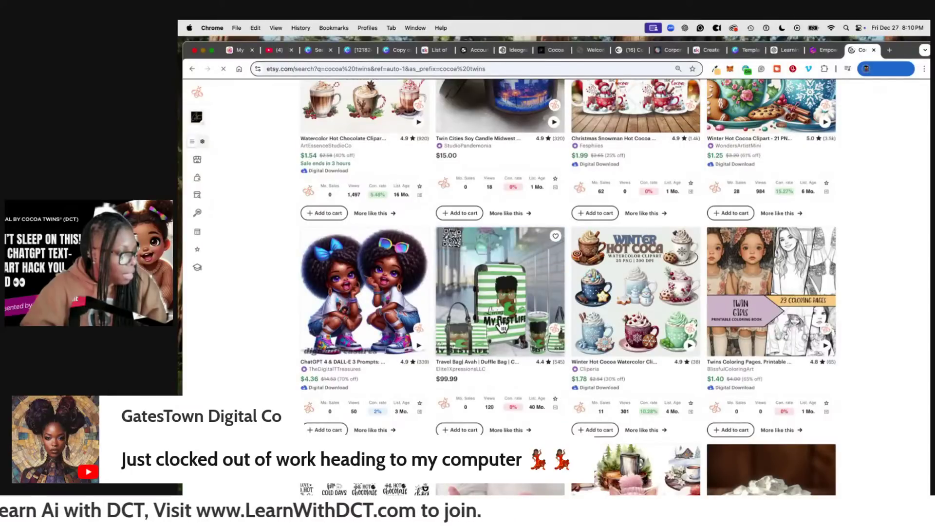
pyautogui.scroll(-6, 716, 360)
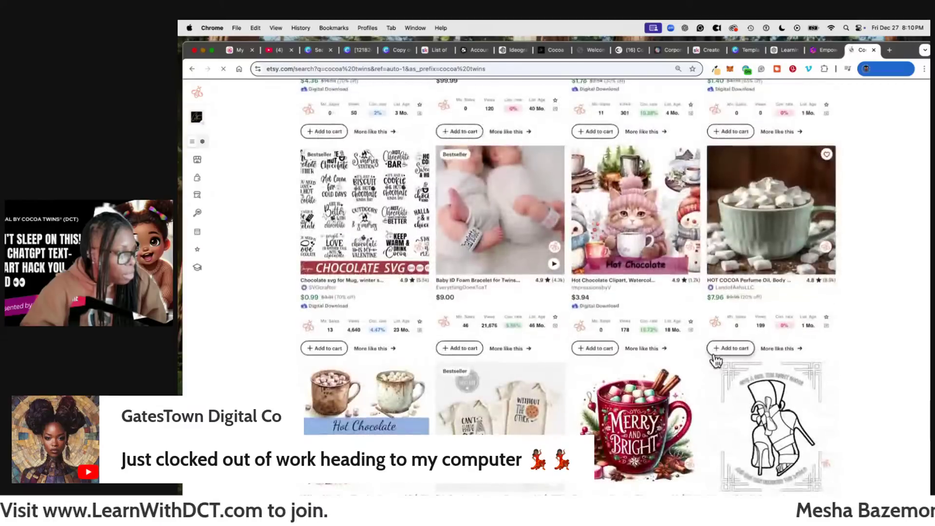
pyautogui.scroll(-3, 715, 360)
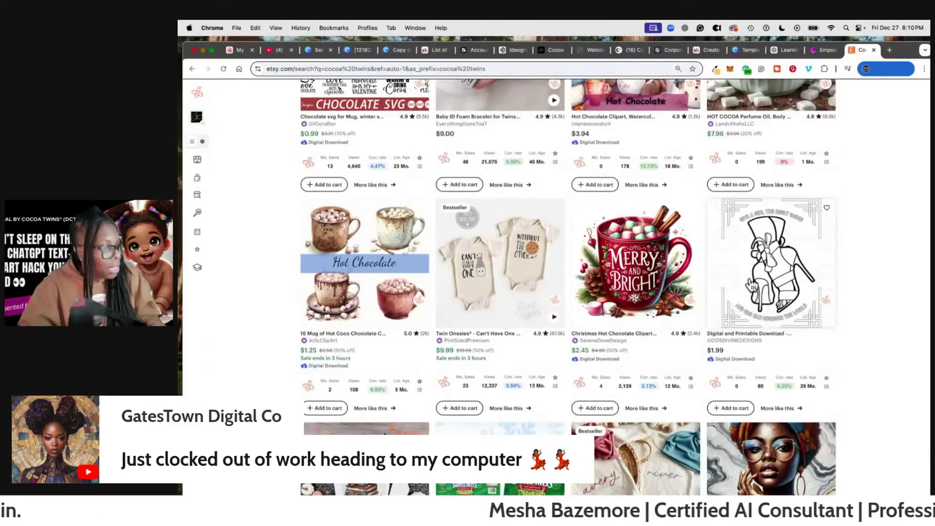
pyautogui.scroll(-4, 568, 270)
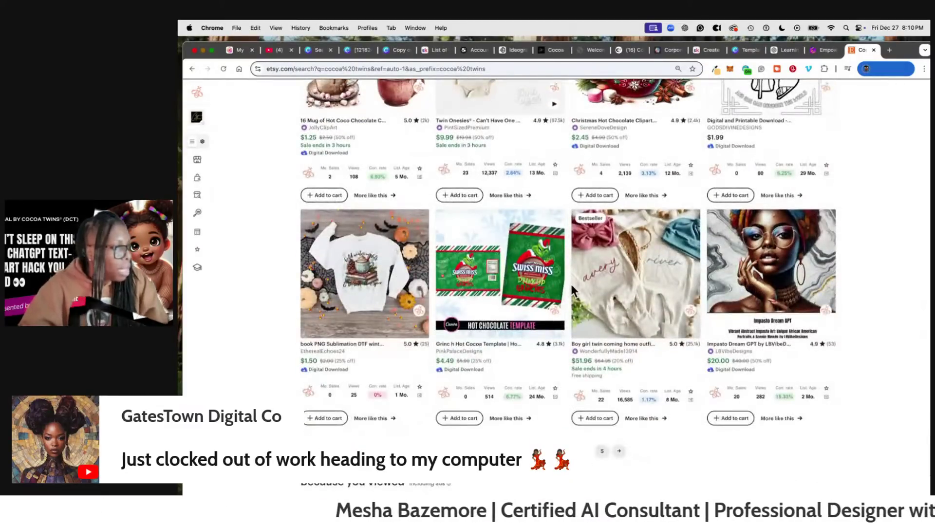
pyautogui.scroll(-10, 570, 284)
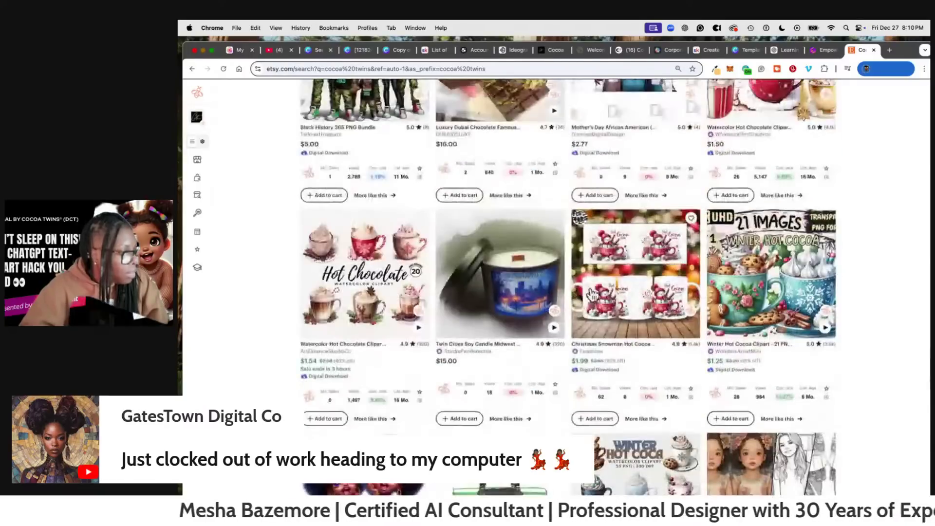
# - Open the Patrice black girl clipart listing from the search results and show its sweatshirt mockup image
pyautogui.scroll(7, 536, 296)
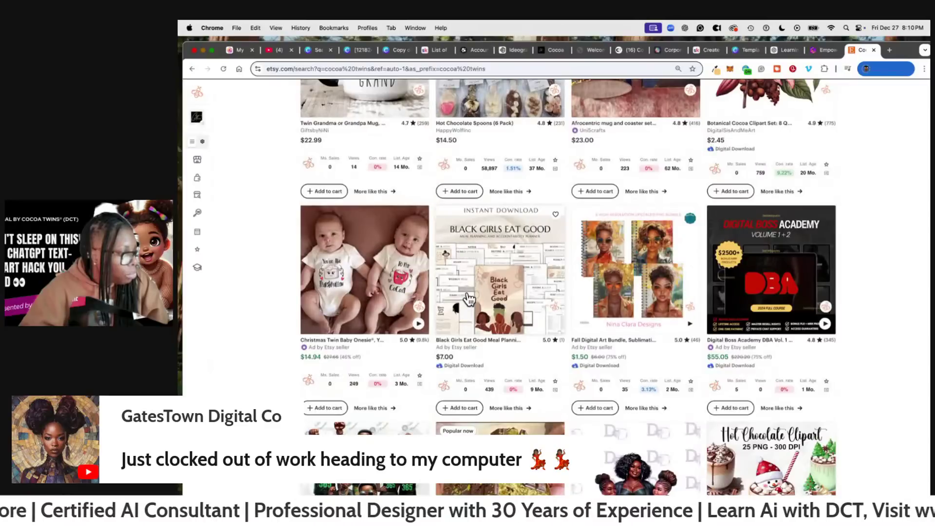
pyautogui.scroll(3, 468, 298)
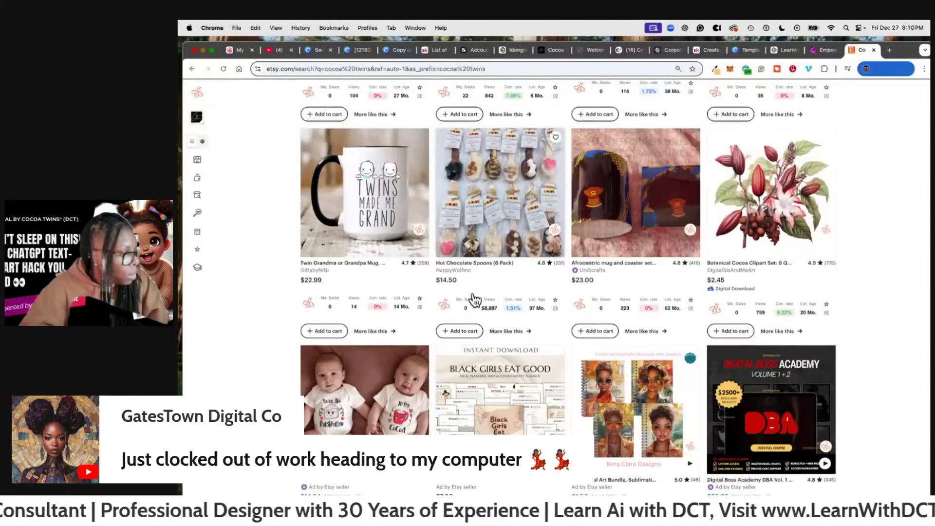
pyautogui.scroll(5, 634, 227)
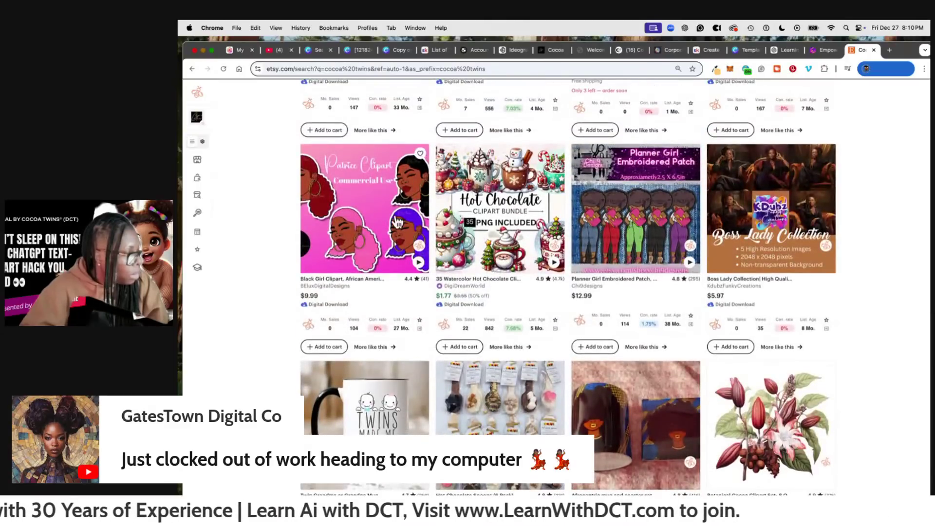
pyautogui.click(367, 220)
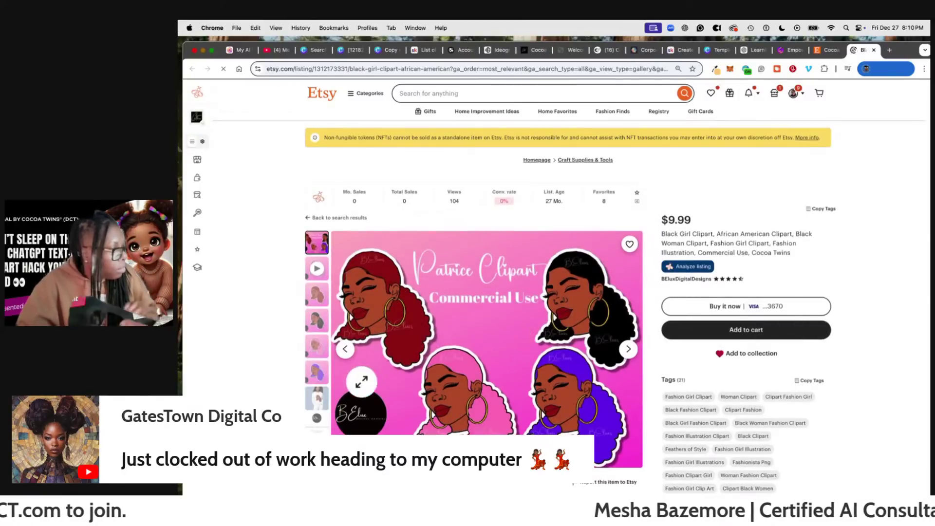
pyautogui.click(317, 398)
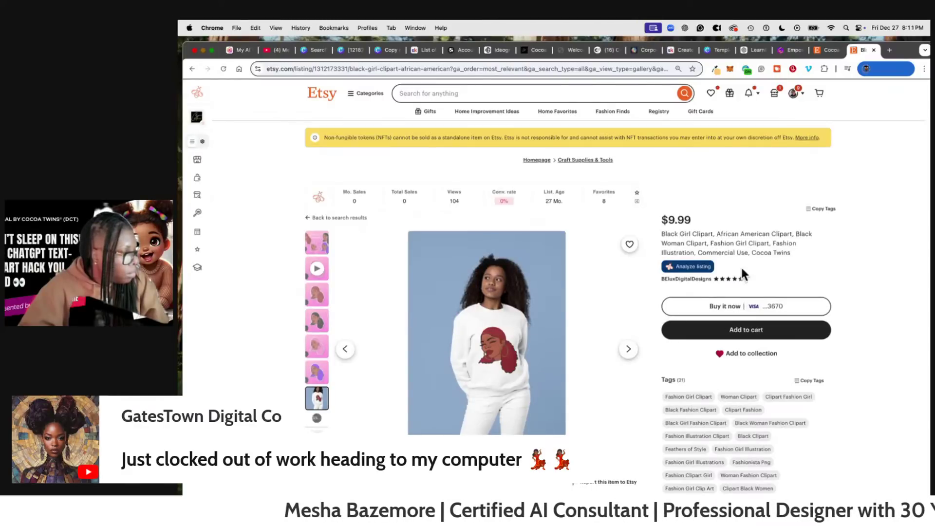
# - Return to the cocoa twins search results and look back through the prompt guide and clipart listings up to Etsy's Picks
pyautogui.click(192, 69)
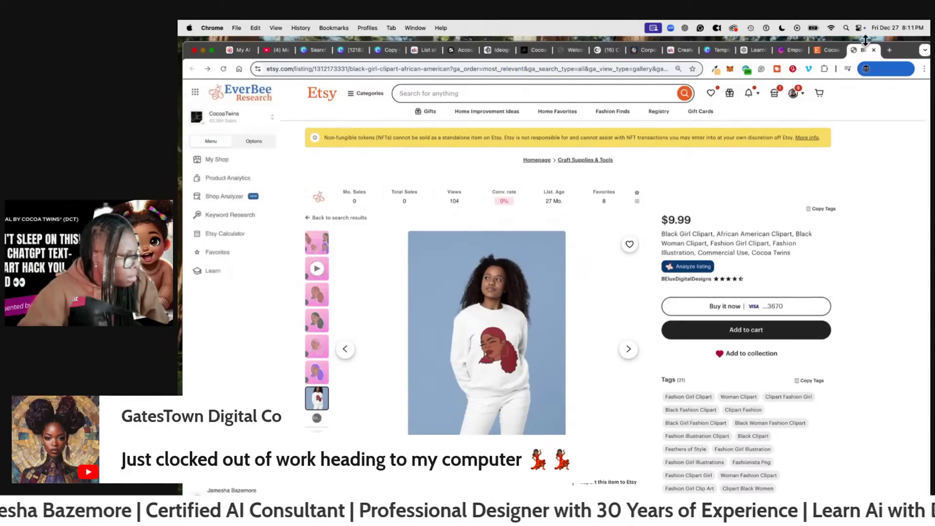
pyautogui.click(838, 51)
pyautogui.scroll(-5, 813, 176)
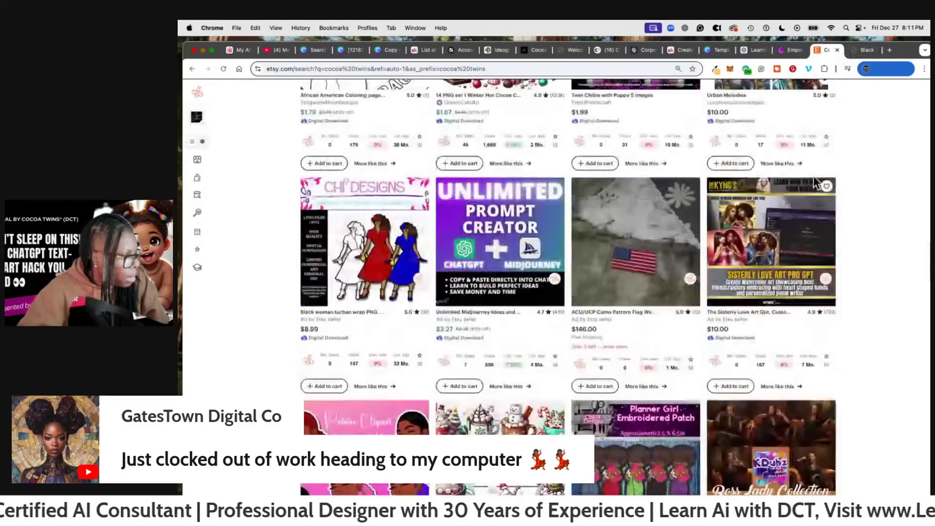
pyautogui.scroll(5, 842, 178)
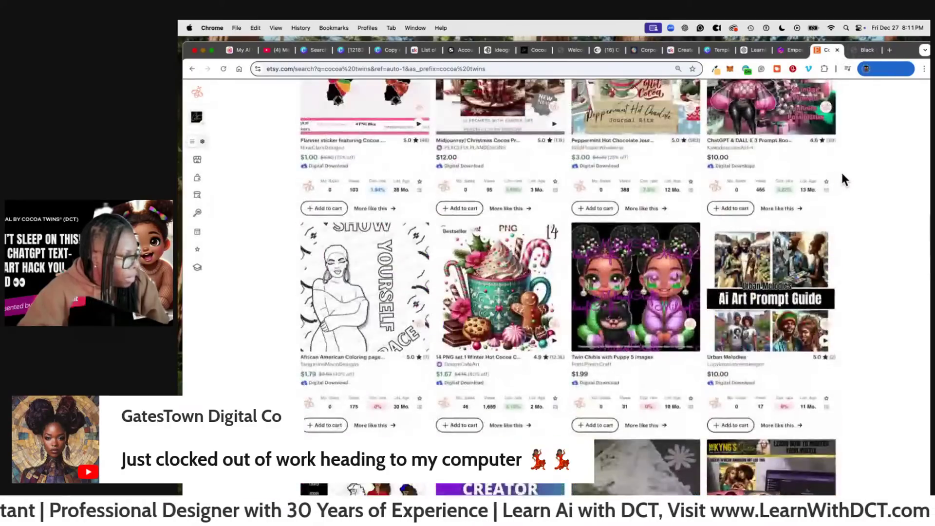
pyautogui.scroll(2, 842, 178)
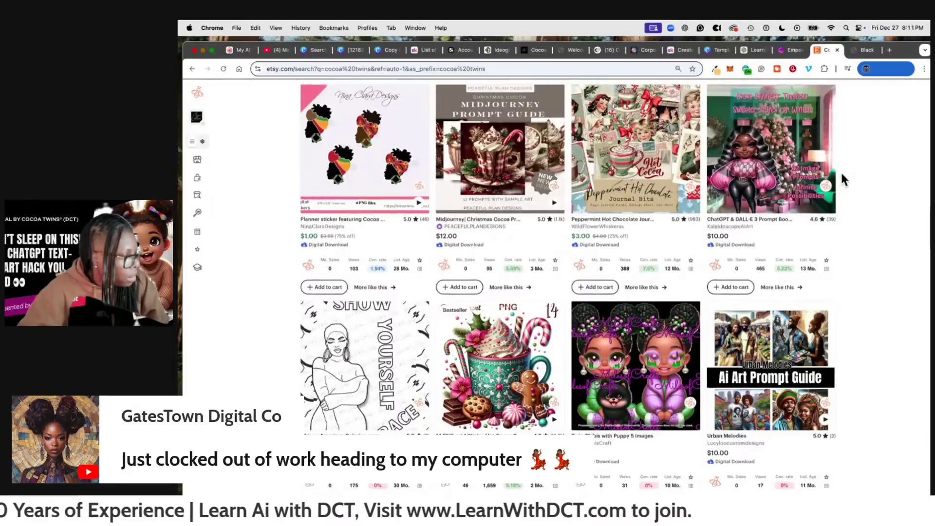
pyautogui.scroll(5, 841, 171)
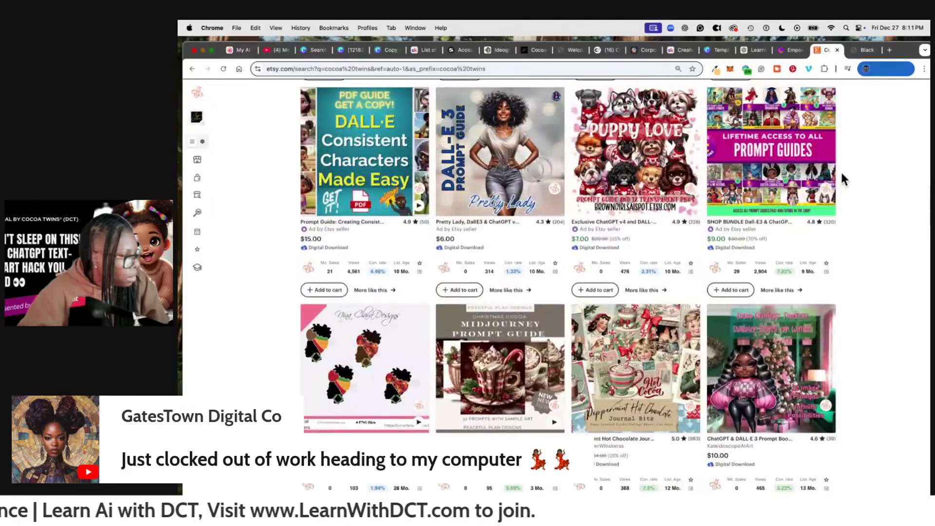
pyautogui.scroll(5, 842, 170)
pyautogui.scroll(1, 843, 179)
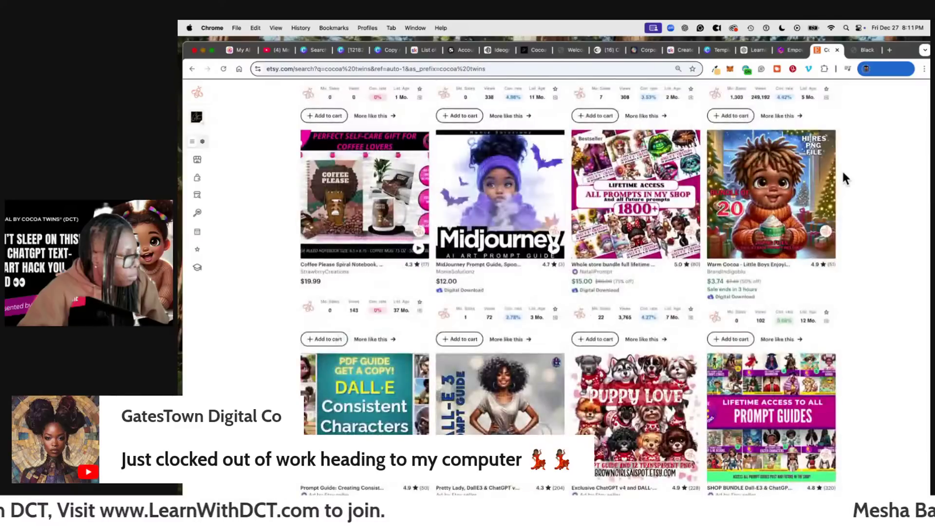
pyautogui.scroll(10, 842, 173)
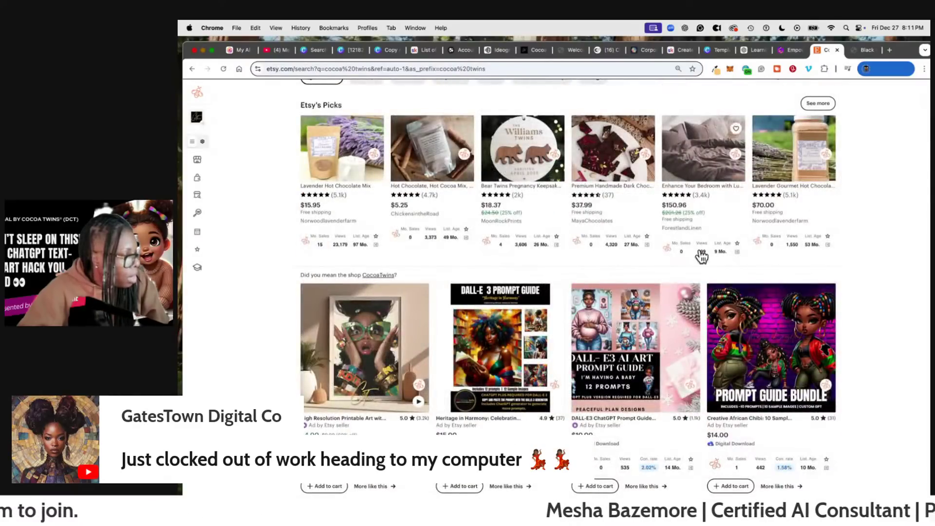
# - Open the Heritage in Harmony DALL-E 3 prompt guide listing, close its enlarged image and return to the search results
pyautogui.click(508, 337)
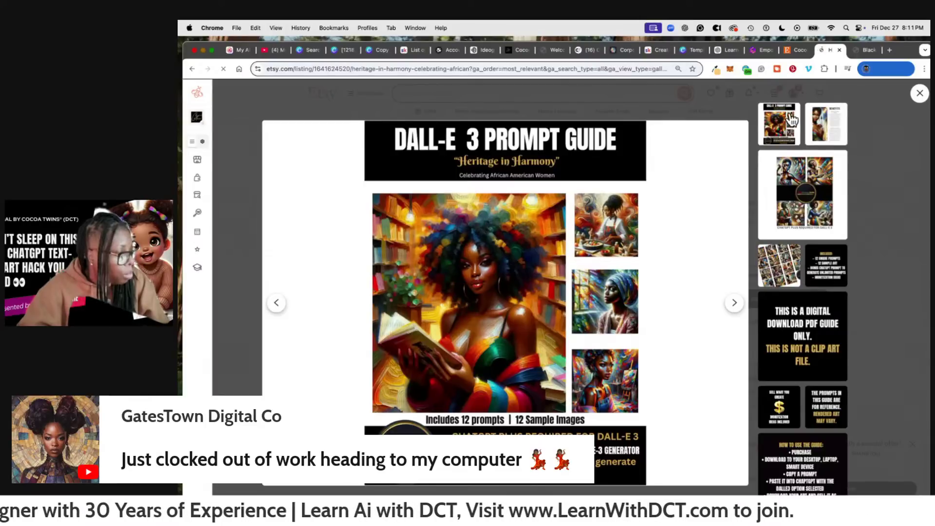
pyautogui.click(921, 94)
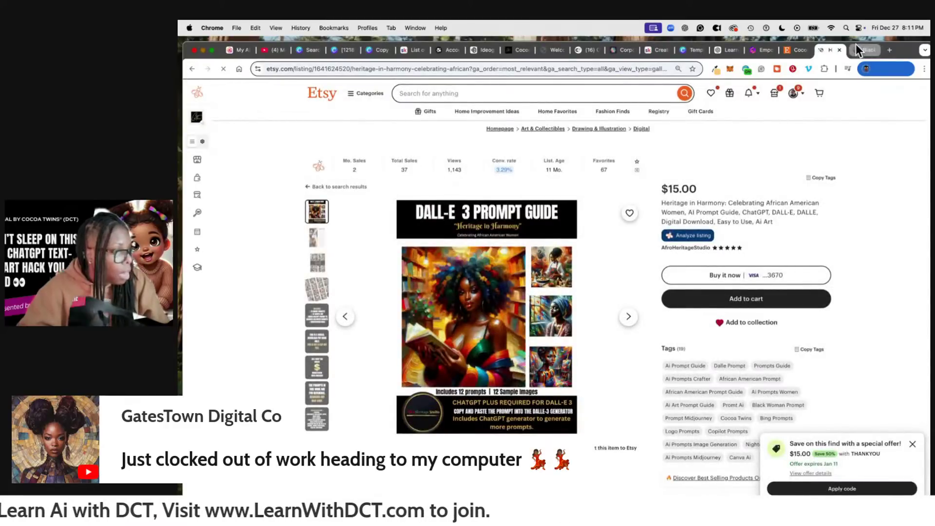
pyautogui.click(307, 186)
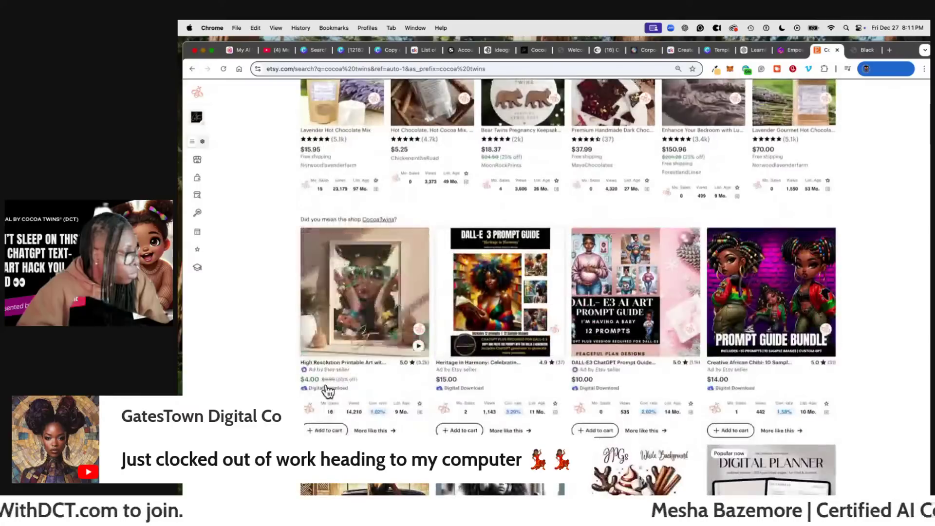
# - Open the suggested CocoaTwins shop and show the January to May 2025 bookmarks image in its Black Radiance Printable Bookmark Bundle listing
pyautogui.scroll(4, 336, 229)
pyautogui.scroll(-3, 375, 244)
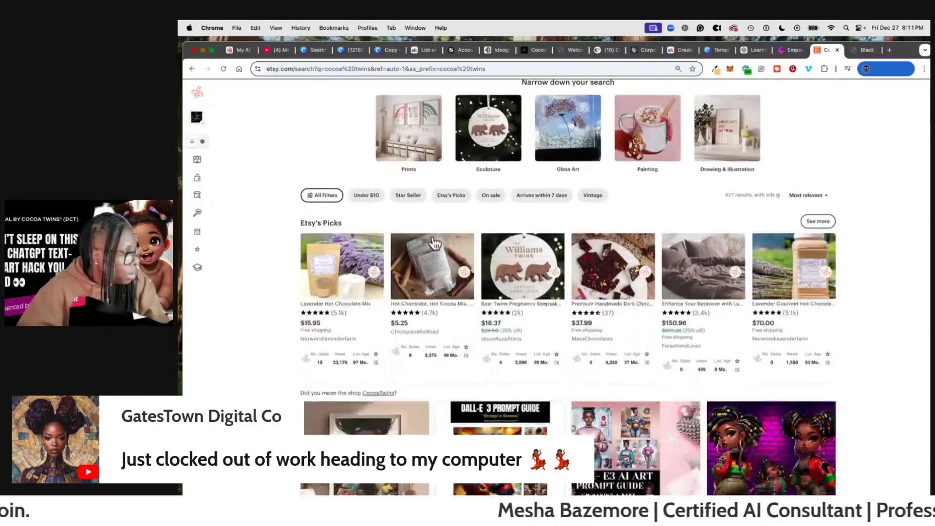
pyautogui.click(380, 306)
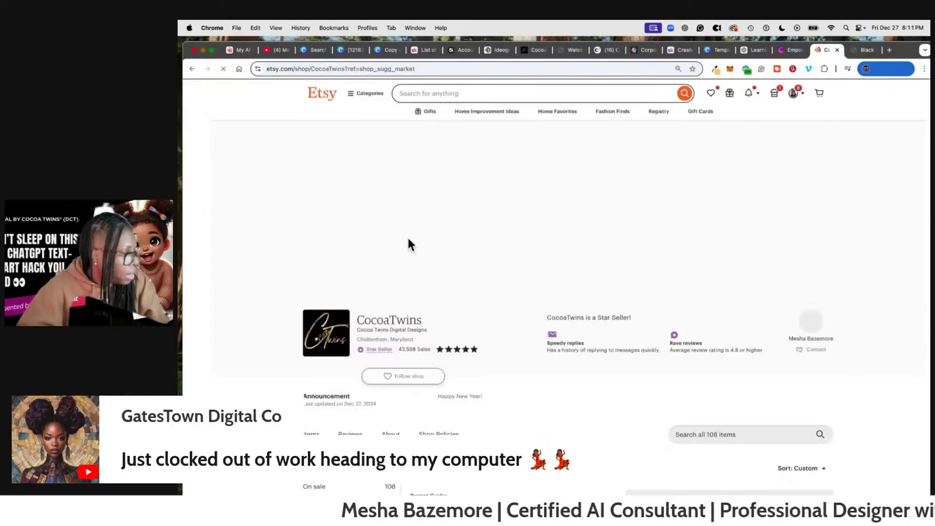
pyautogui.scroll(-6, 601, 277)
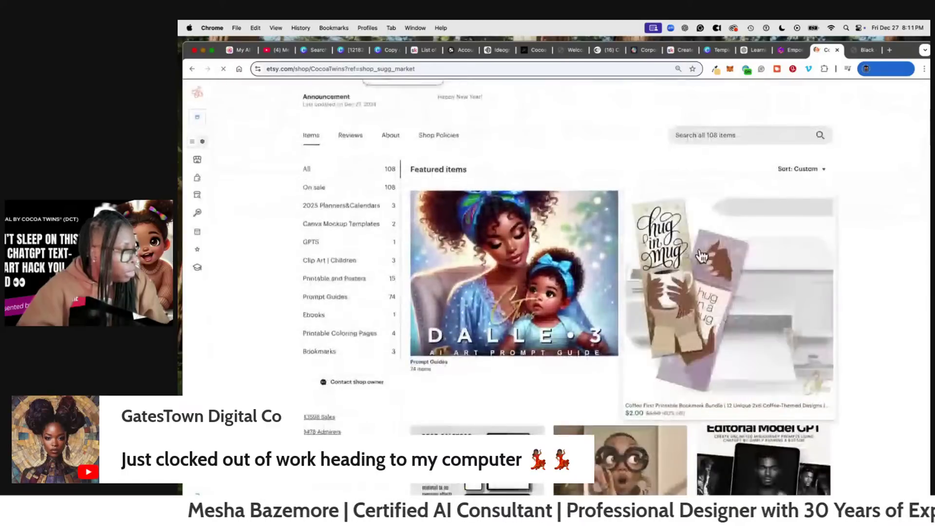
pyautogui.scroll(-7, 731, 387)
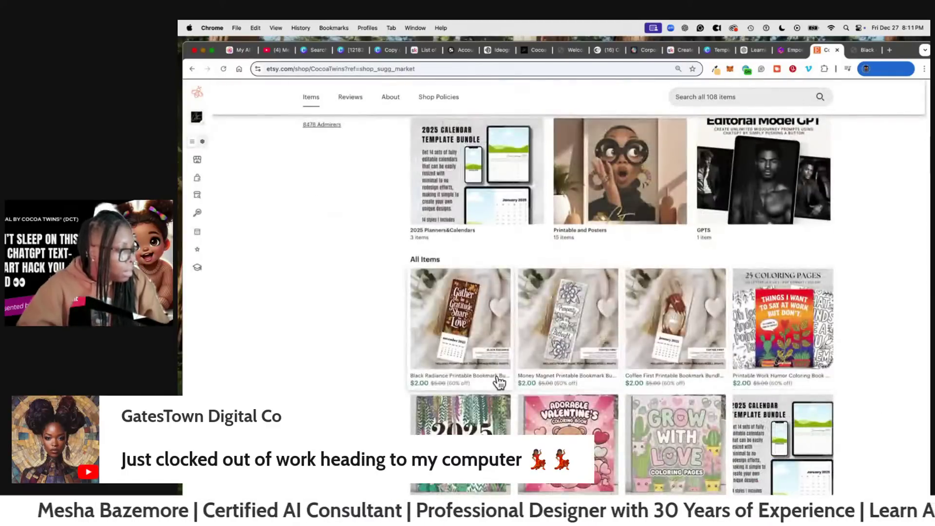
pyautogui.click(480, 319)
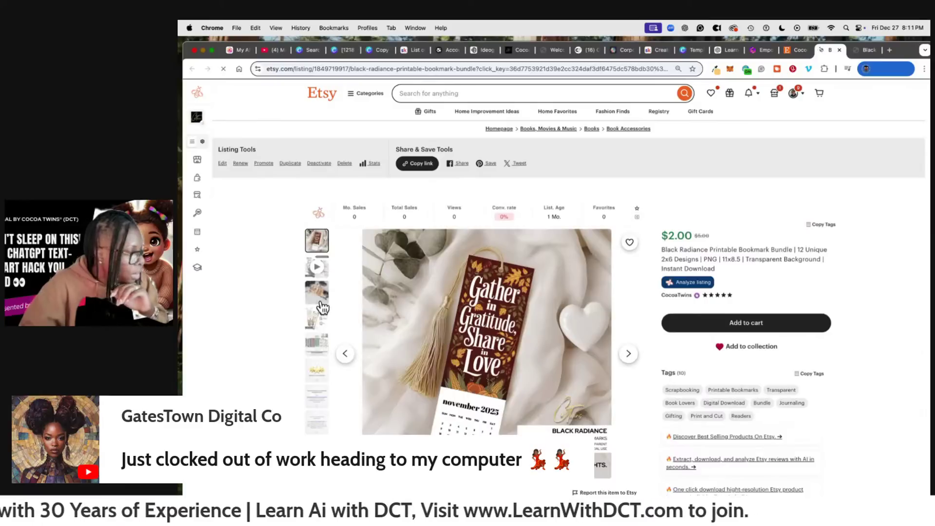
pyautogui.click(316, 344)
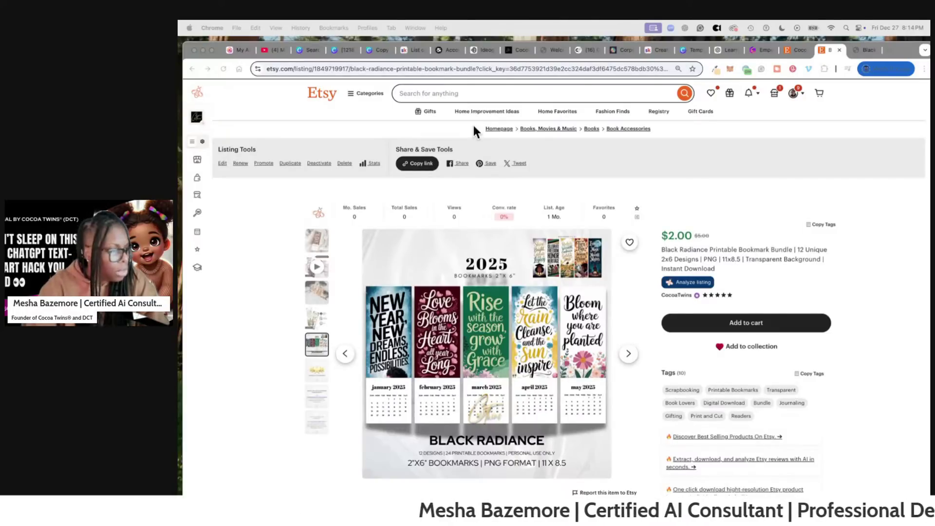
# - Switch to the ChatGPT learning plan chat and show its opening prompt for learning anything
pyautogui.click(728, 50)
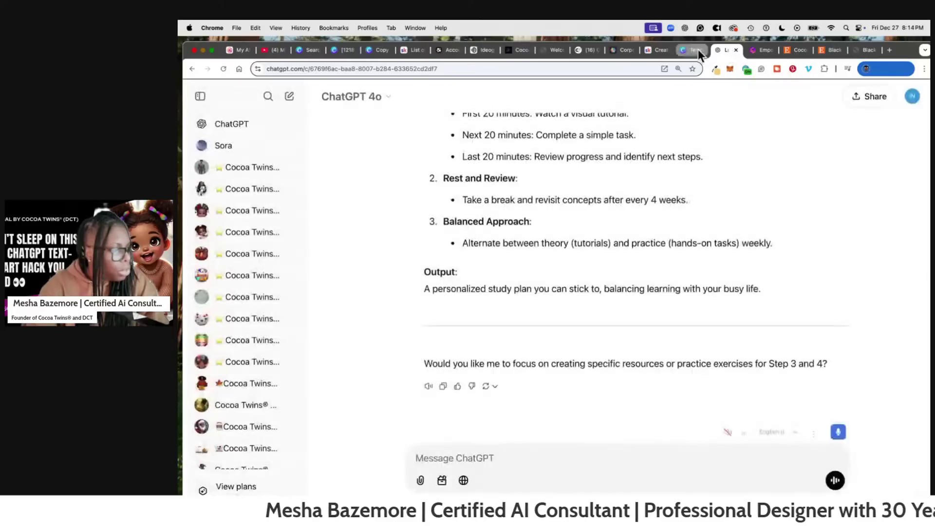
pyautogui.scroll(-5, 642, 112)
pyautogui.scroll(20, 644, 117)
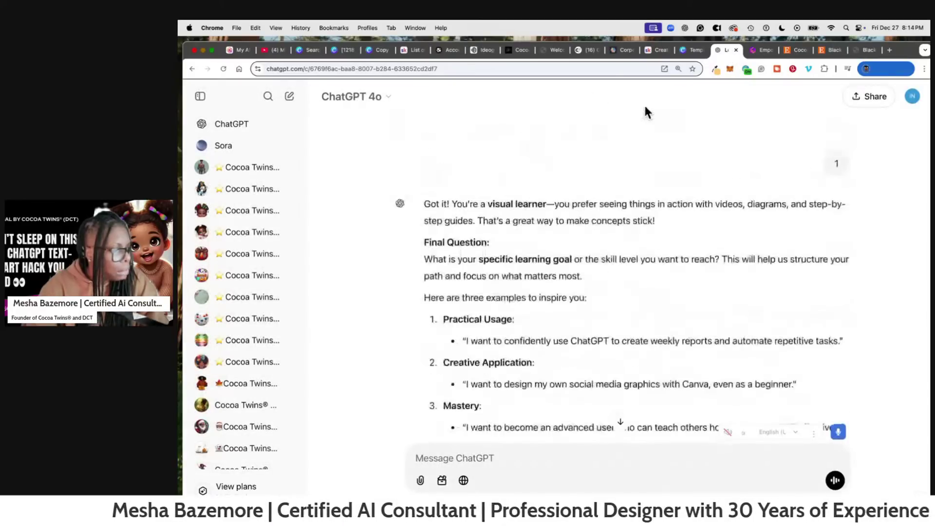
pyautogui.scroll(15, 647, 115)
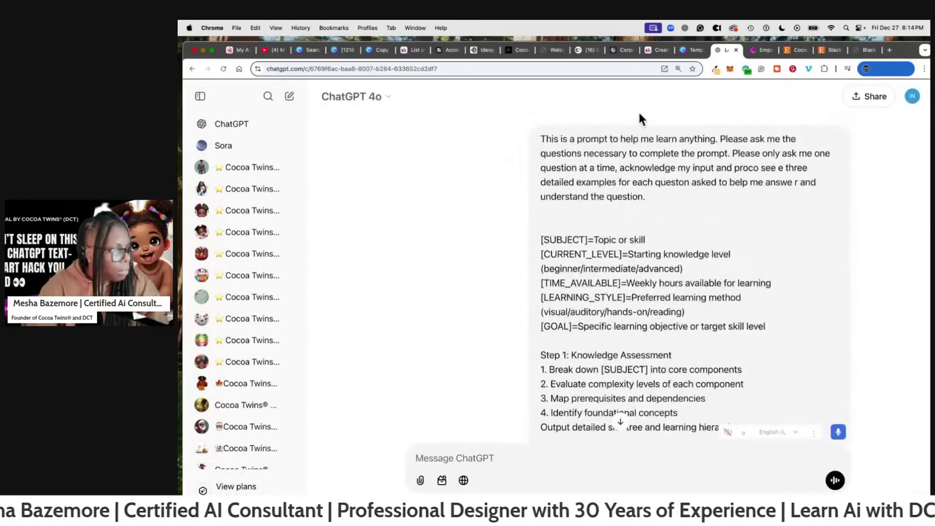
# - Open today's Turning Ideas into Products chat from the chat history and go back to its opening Brainstorm Ideas prompt
pyautogui.scroll(-15, 275, 230)
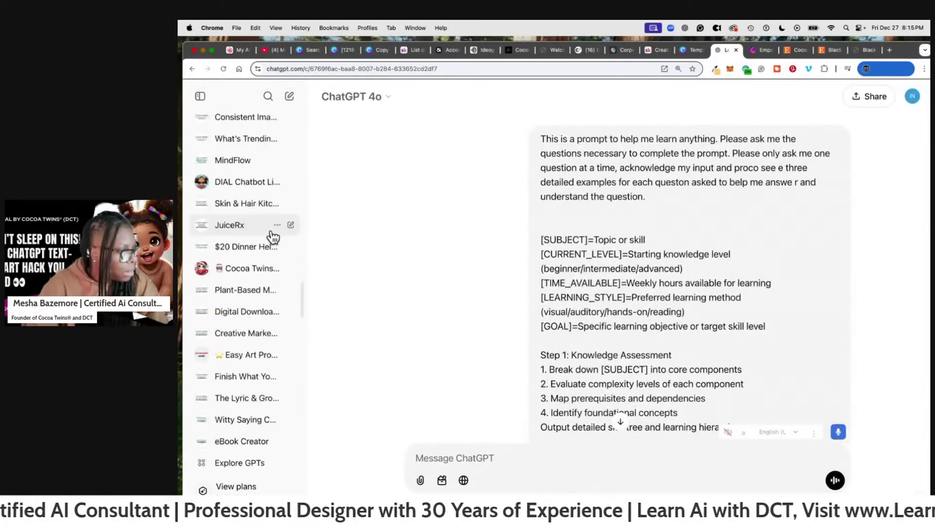
pyautogui.scroll(-1, 271, 229)
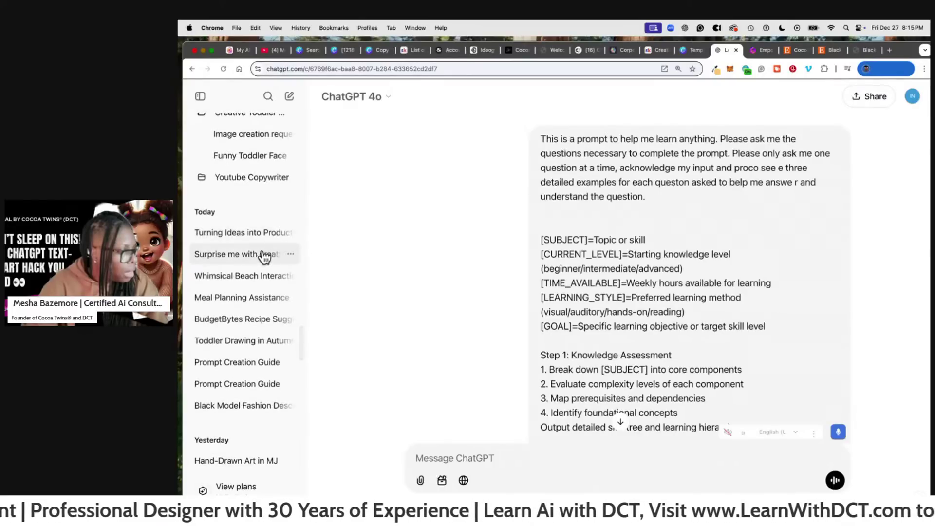
pyautogui.click(262, 243)
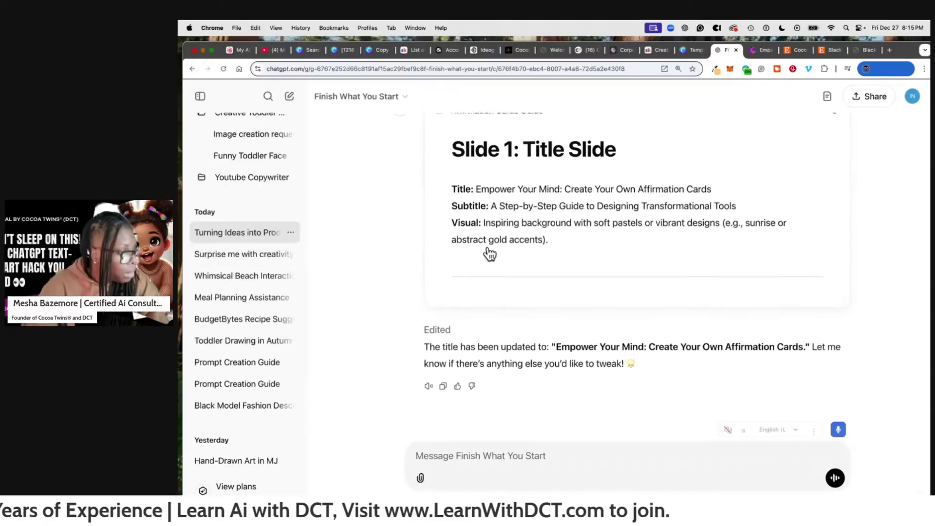
pyautogui.scroll(10, 487, 243)
pyautogui.scroll(10, 487, 224)
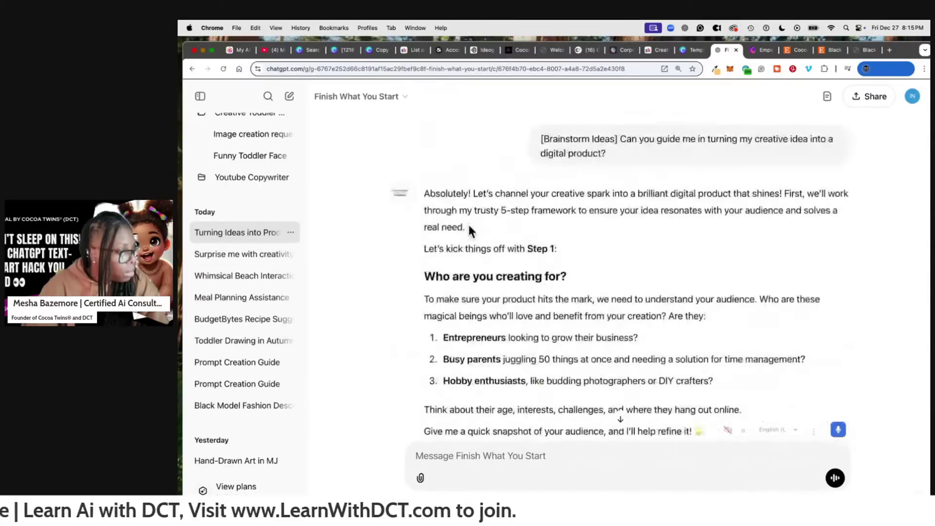
# - Open today's Surprise me with creativity chat, followed by the Whimsical Beach chat with its unique-prompt calculation
pyautogui.click(262, 256)
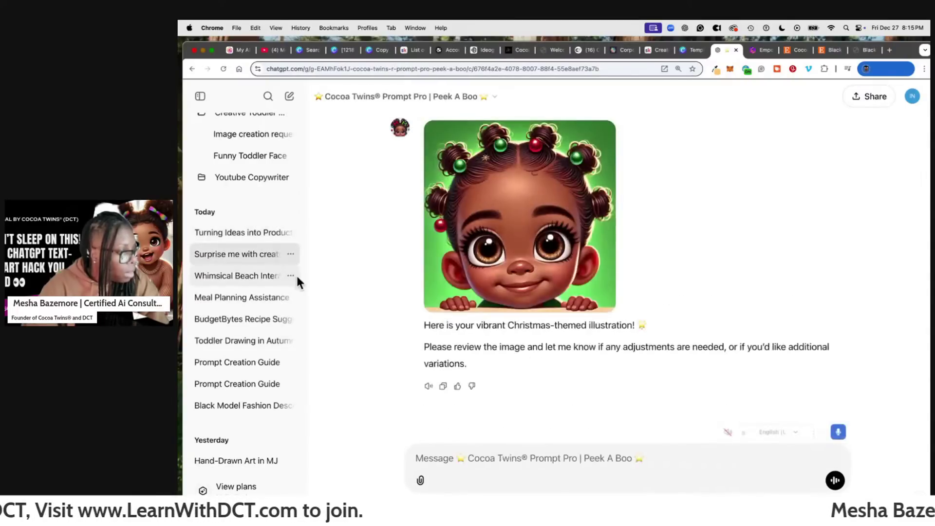
pyautogui.click(263, 280)
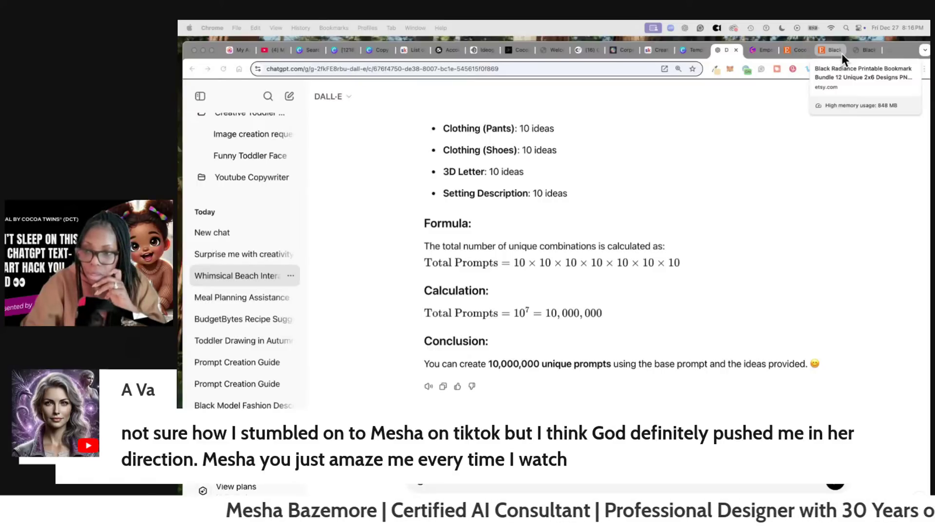
# - Switch to the DCT Digital Innovation Hub classroom on Skool and open the Create Framework to Go From Idea to Sell lesson in ChatGPT and DALLE
pyautogui.click(405, 51)
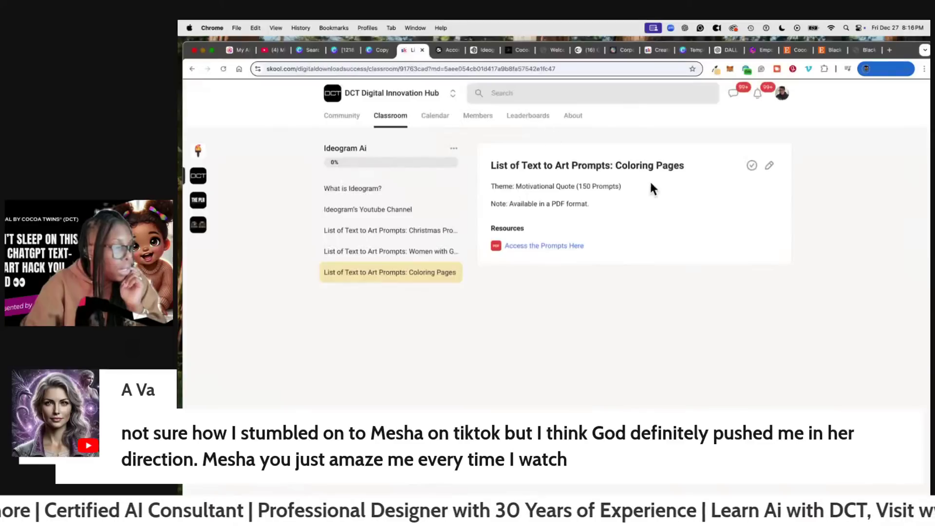
pyautogui.click(390, 117)
pyautogui.scroll(-5, 481, 303)
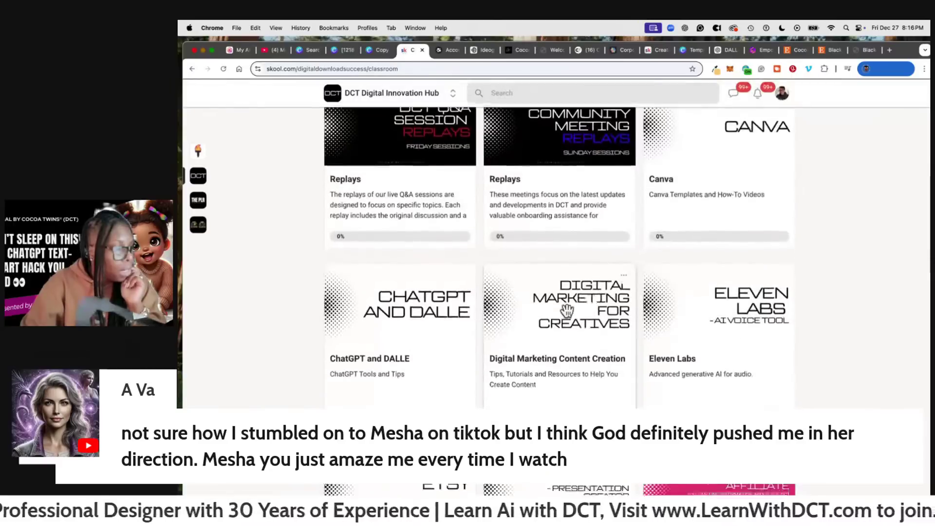
pyautogui.scroll(-2, 555, 341)
pyautogui.click(458, 342)
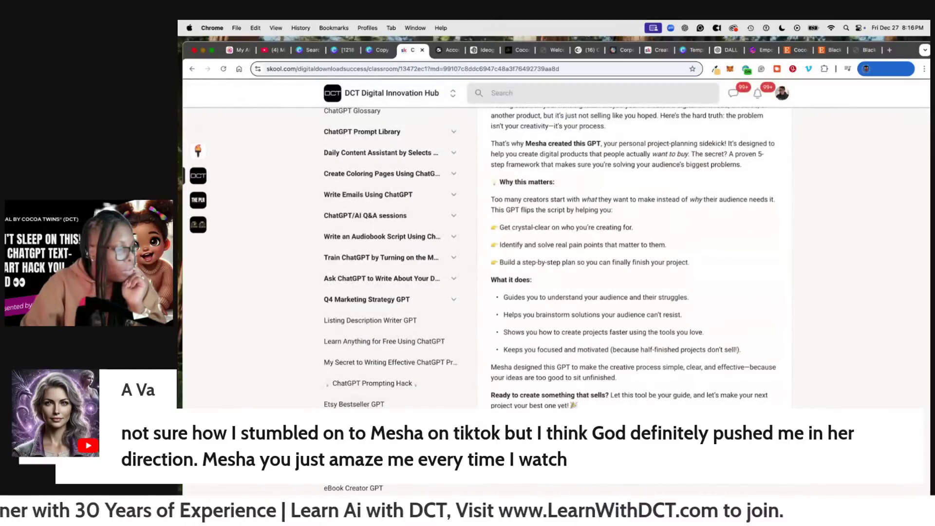
pyautogui.scroll(3, 419, 119)
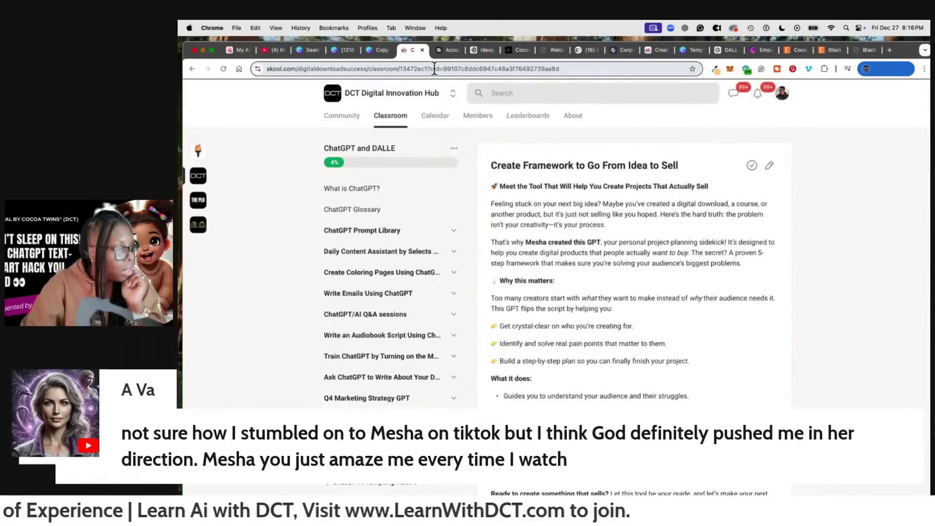
# - Copy the web address of the Create Framework to Go From Idea to Sell lesson and look further down its page
pyautogui.click(435, 68)
pyautogui.rightClick(435, 68)
pyautogui.click(481, 127)
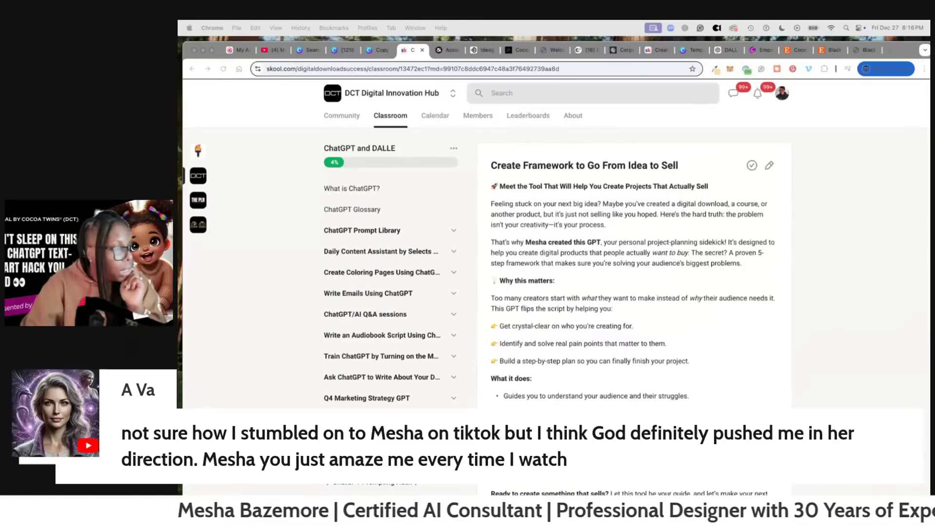
pyautogui.scroll(-4, 802, 235)
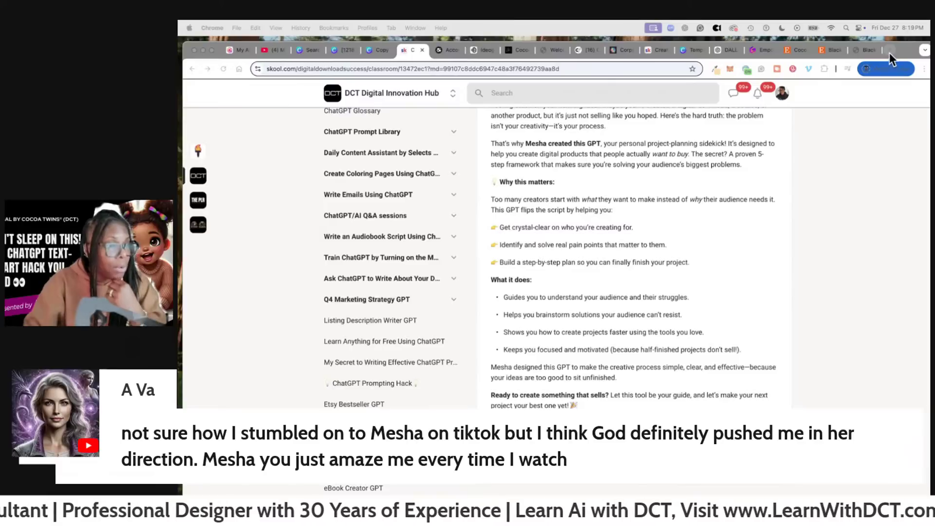
# - Go to Skool's Discover communities page and search for AI
pyautogui.click(453, 93)
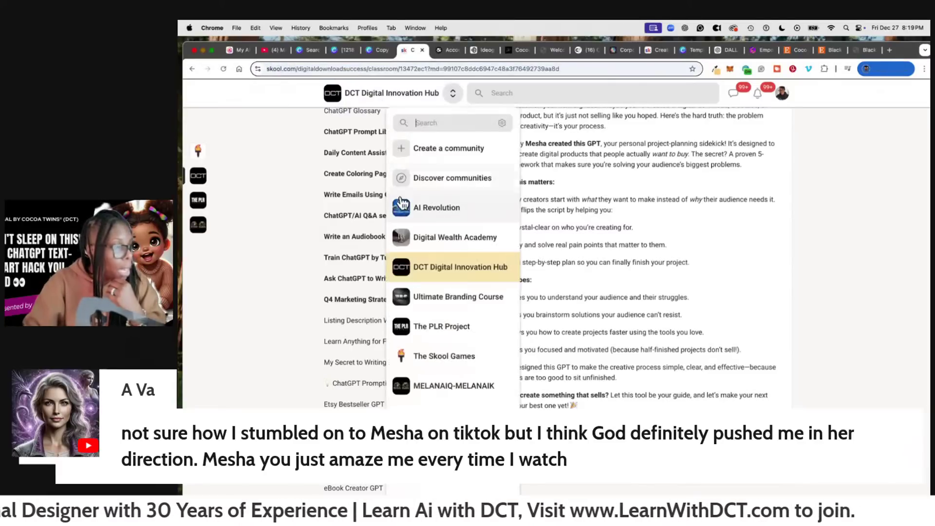
pyautogui.click(456, 180)
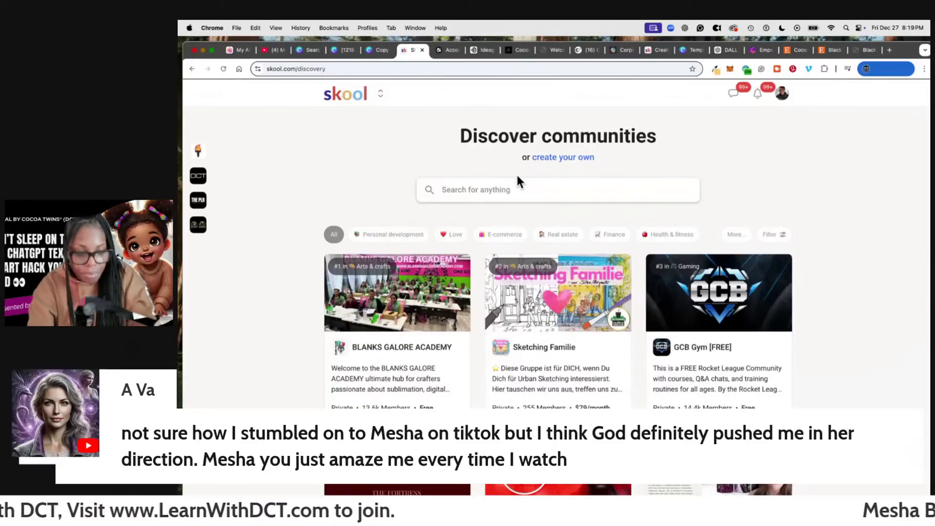
pyautogui.write('AI')
pyautogui.press('Return')
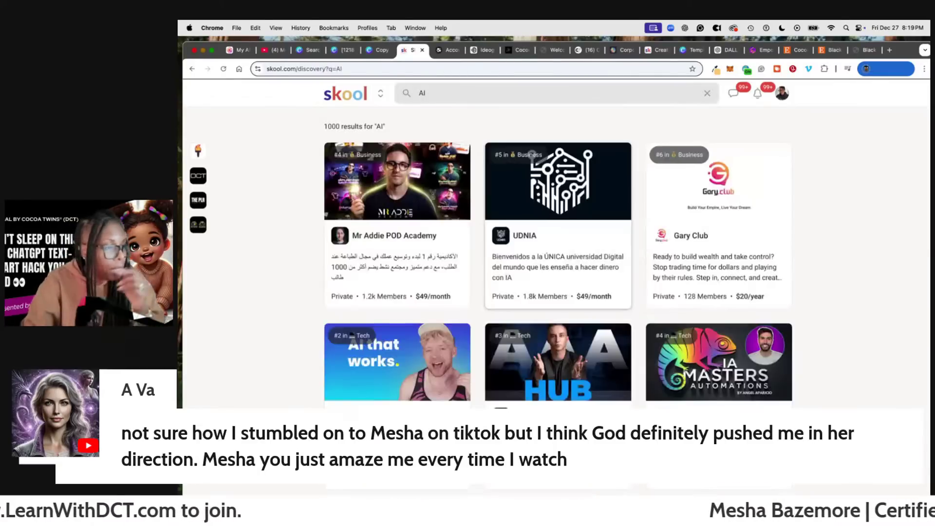
# - Look through the first page of AI communities for DCT Digital Innovation Hub and return to the start of the results
pyautogui.scroll(-5, 612, 184)
pyautogui.scroll(-3, 612, 184)
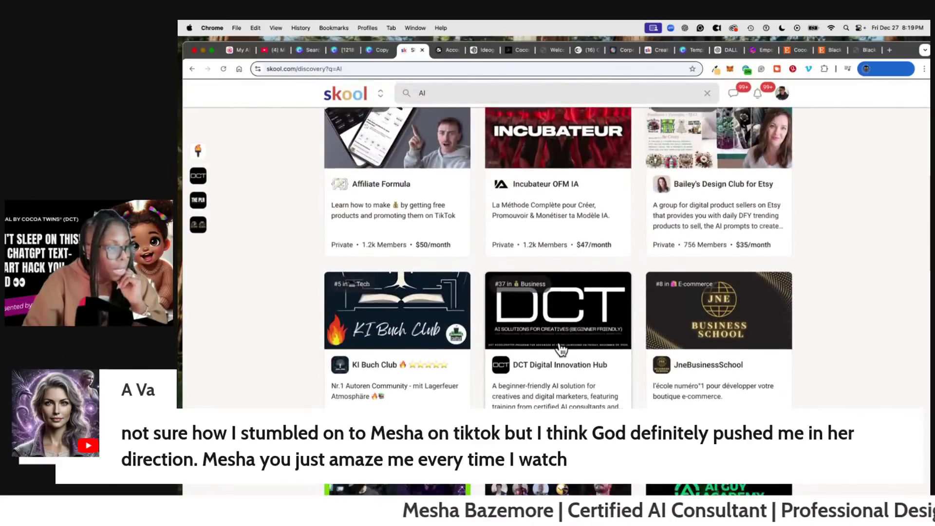
pyautogui.scroll(7, 559, 348)
pyautogui.scroll(-4, 633, 347)
pyautogui.scroll(4, 725, 347)
pyautogui.scroll(-12, 726, 347)
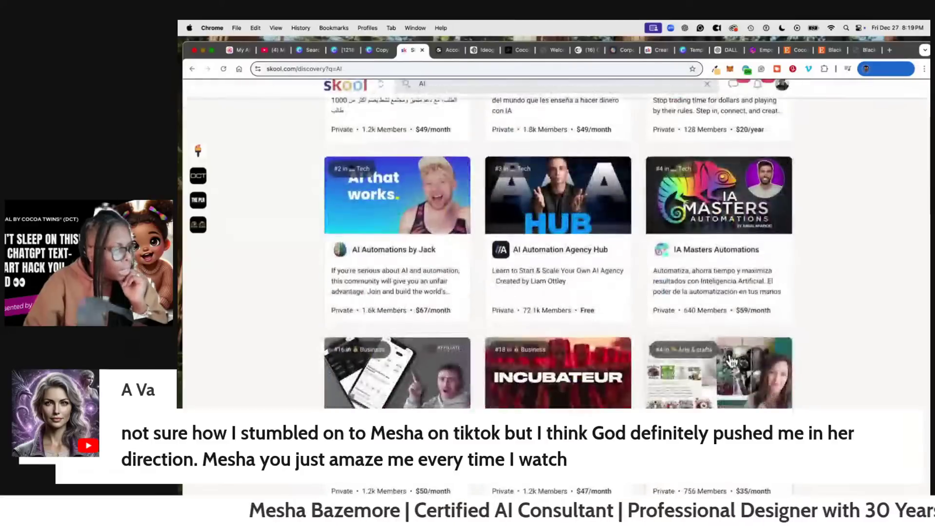
pyautogui.scroll(-15, 740, 379)
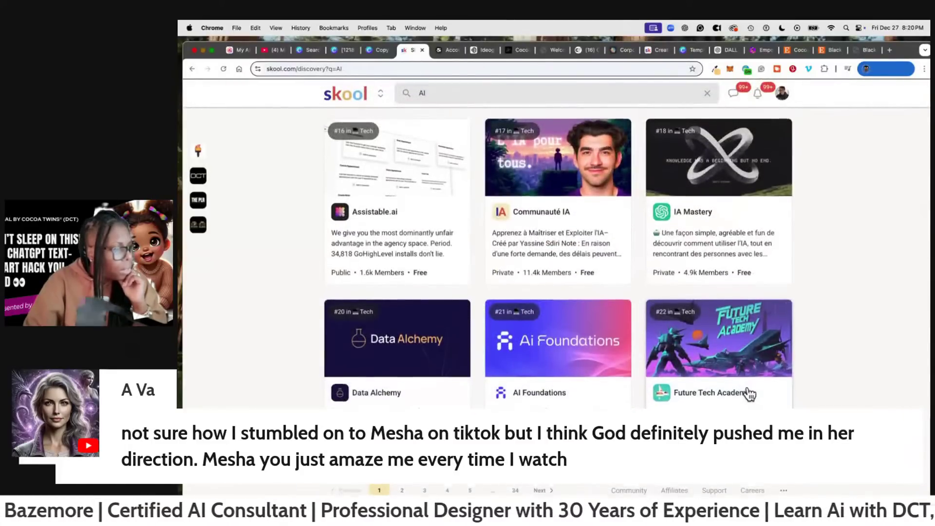
pyautogui.scroll(12, 745, 385)
pyautogui.scroll(5, 722, 298)
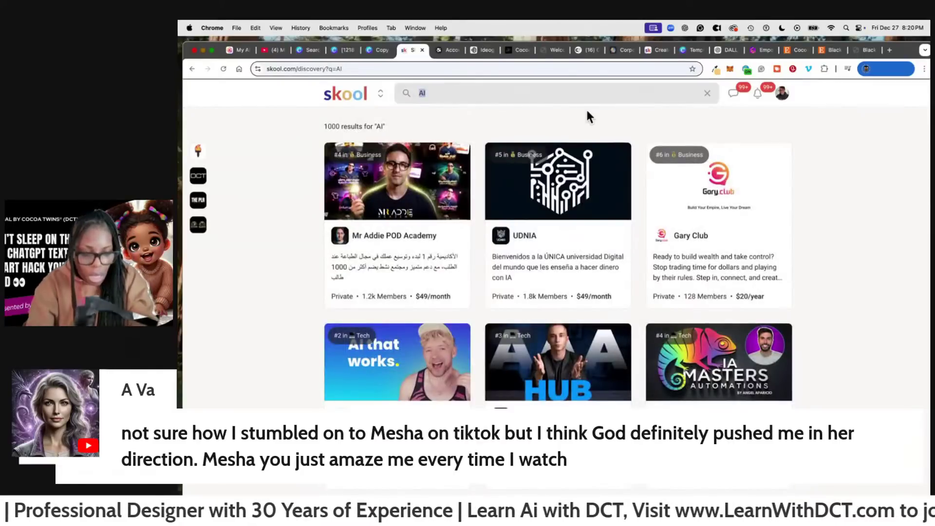
# - Search the Skool communities for Digital Marketing and find DCT Digital Innovation Hub among the results
pyautogui.write('bu')
pyautogui.press('BackSpace')
pyautogui.press('BackSpace')
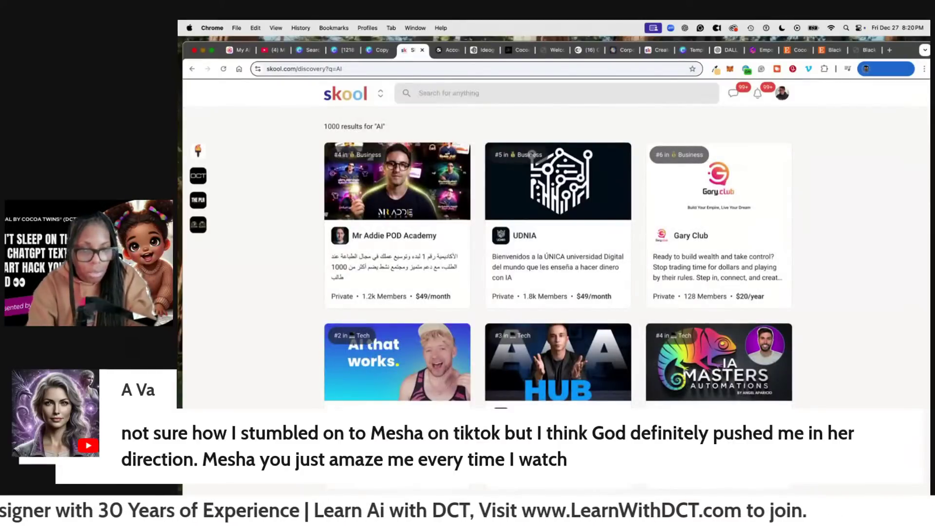
pyautogui.write('Digital')
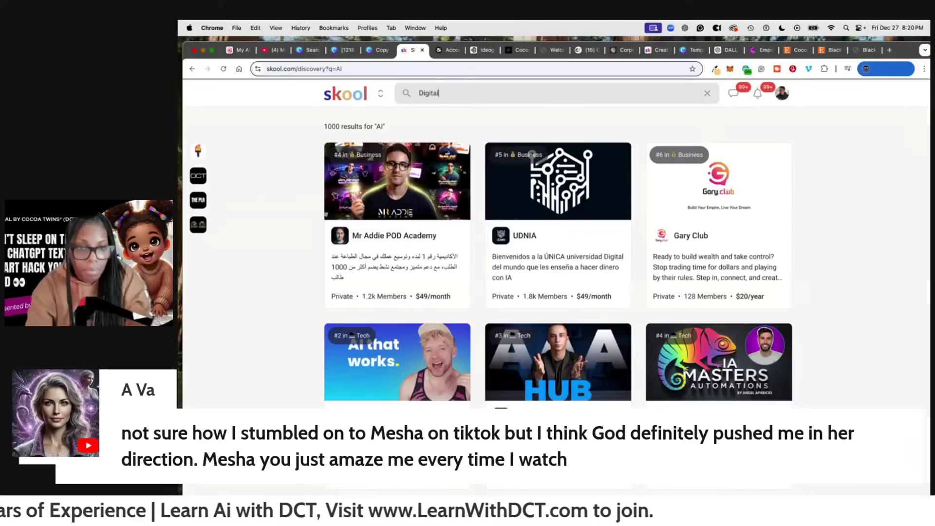
pyautogui.write(' Marketing')
pyautogui.press('Return')
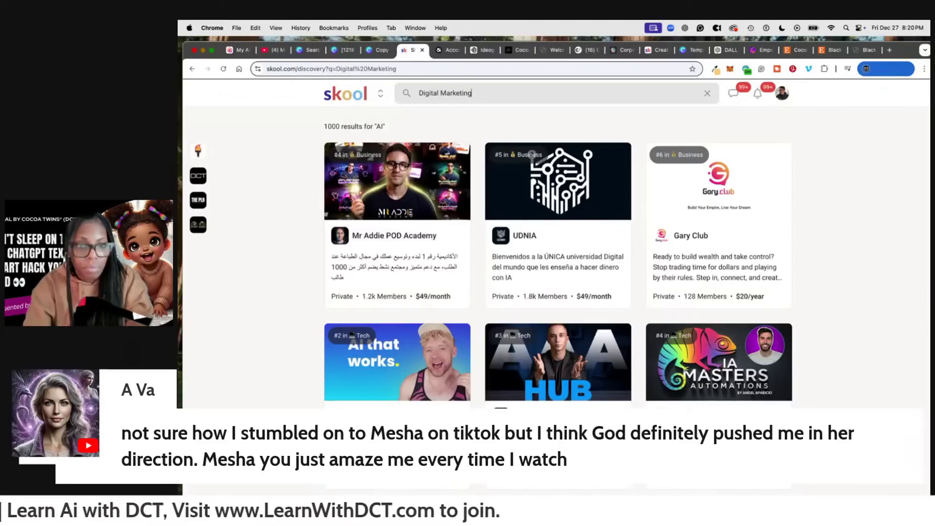
pyautogui.scroll(-10, 637, 208)
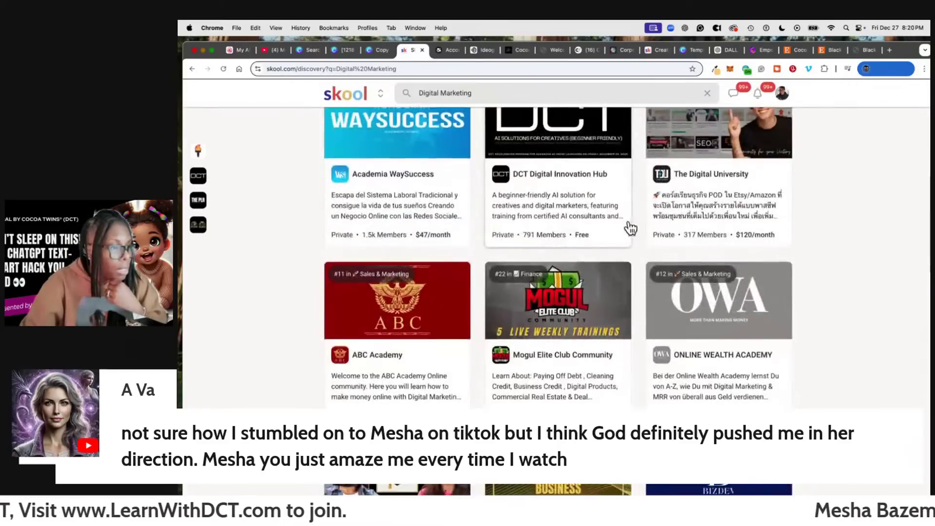
pyautogui.scroll(6, 638, 217)
pyautogui.scroll(-4, 728, 271)
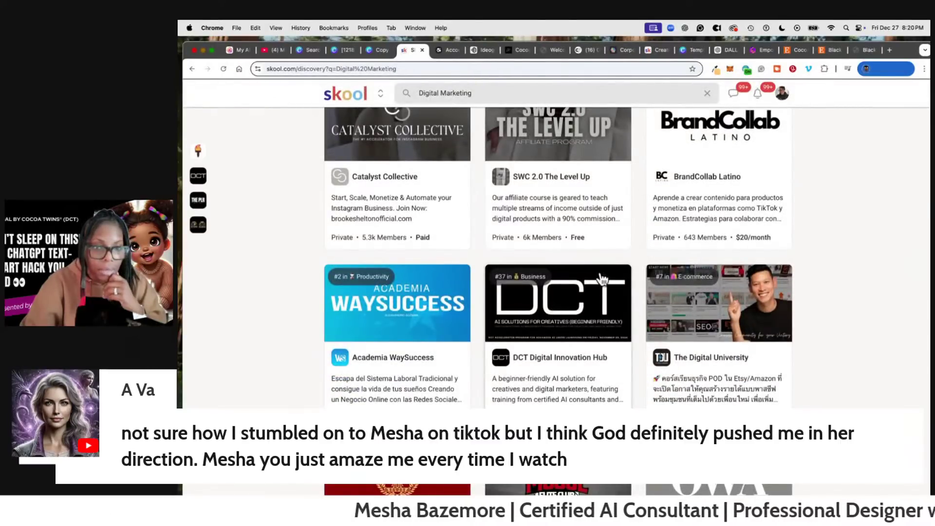
# - Search the Skool communities for Mindset and check where DCT Digital Innovation Hub is listed
pyautogui.moveTo(471, 93); pyautogui.dragTo(414, 92)
pyautogui.write('Mindset')
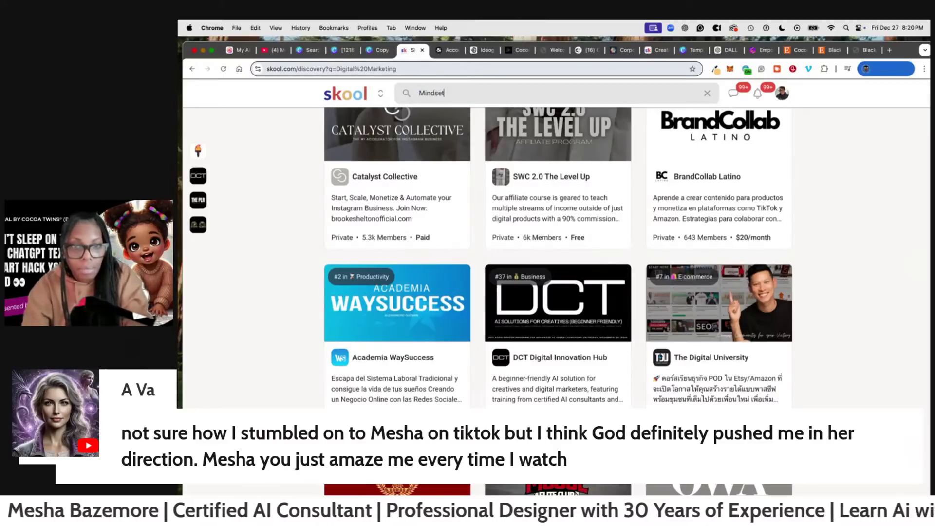
pyautogui.press('Return')
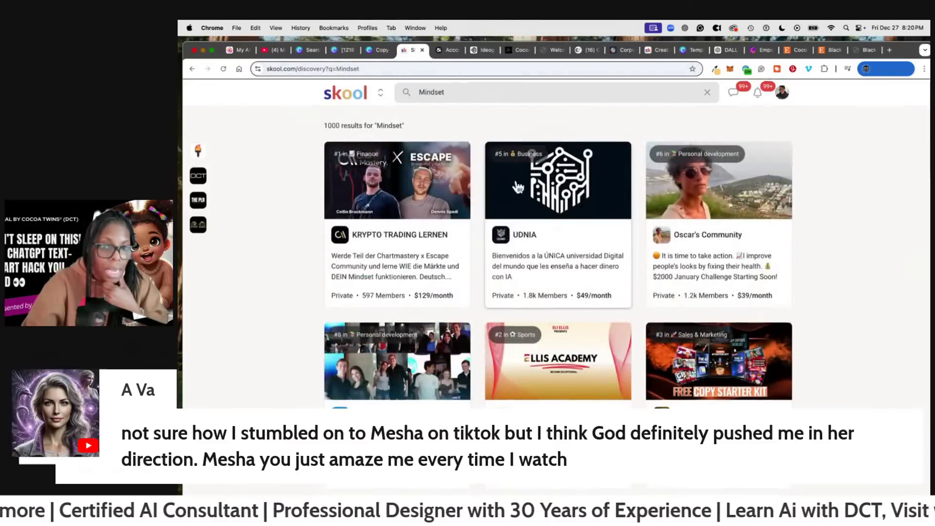
pyautogui.scroll(-4, 530, 223)
pyautogui.scroll(-10, 533, 226)
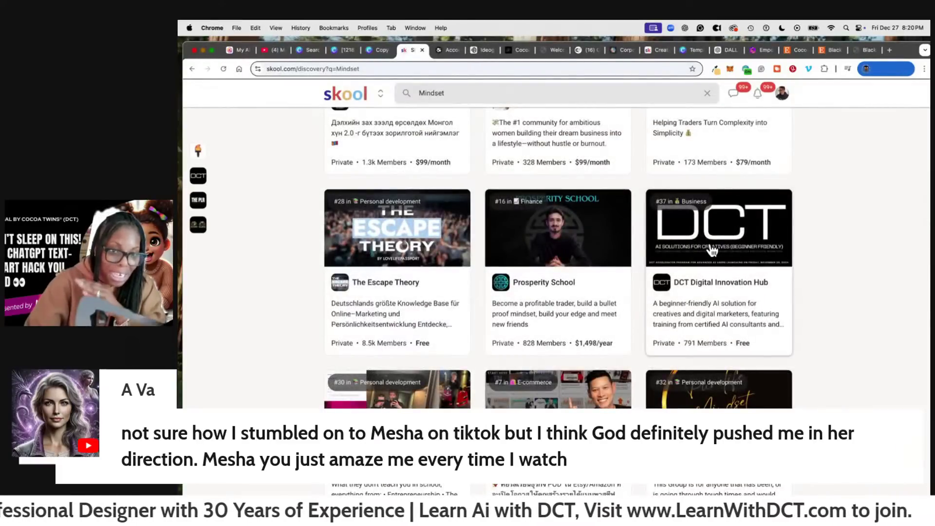
pyautogui.scroll(15, 716, 251)
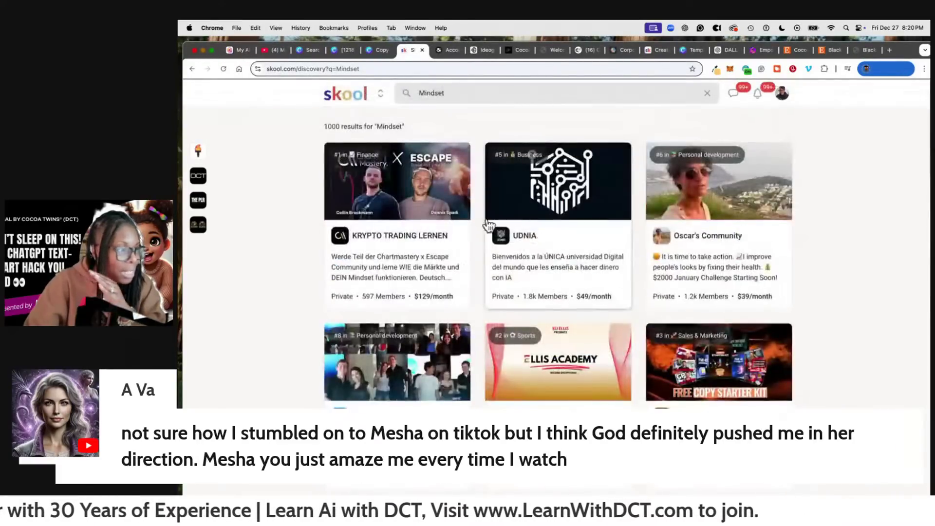
pyautogui.scroll(-15, 614, 266)
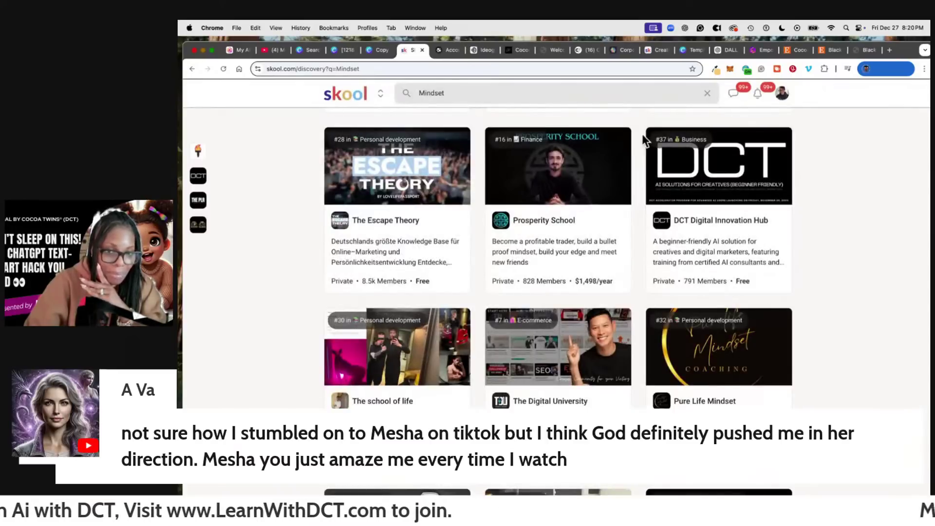
# - Search the Skool communities for digital art and view DCT Digital Innovation Hub's place in the results
pyautogui.moveTo(444, 93); pyautogui.dragTo(417, 97)
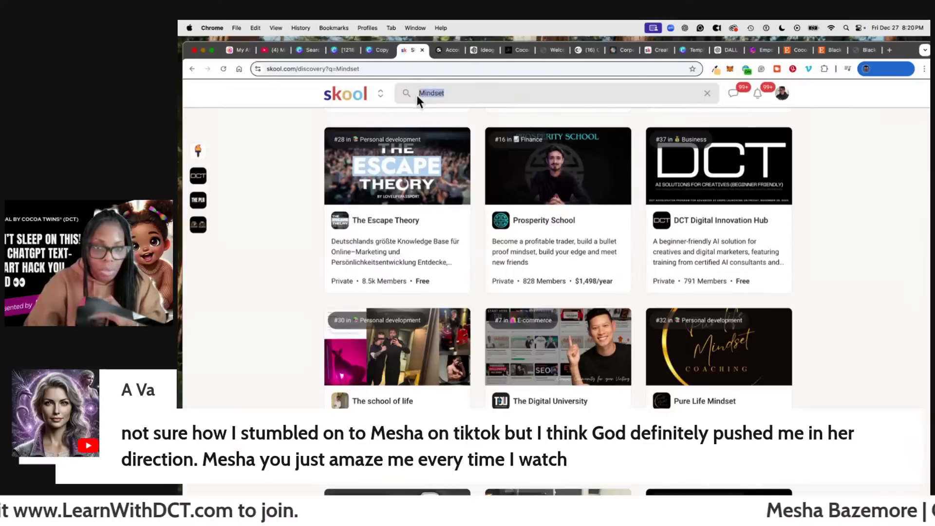
pyautogui.write('digital art')
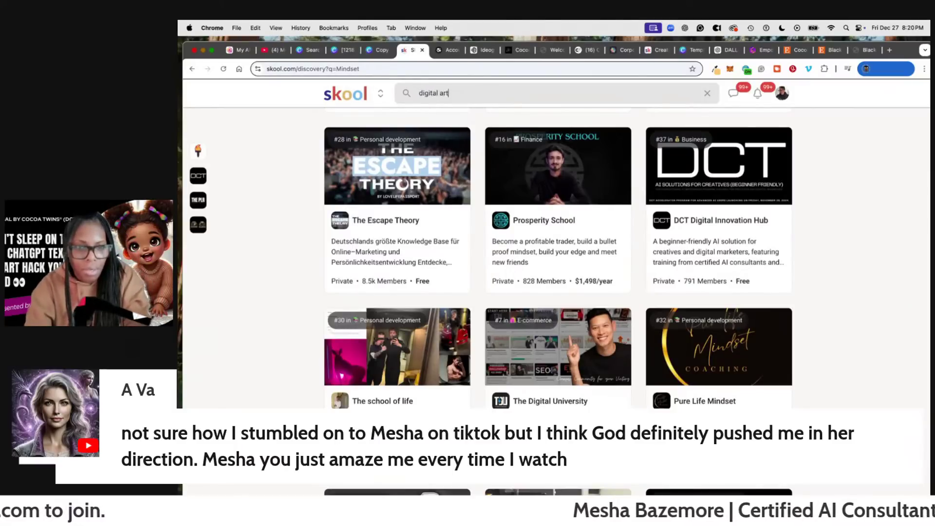
pyautogui.press('Return')
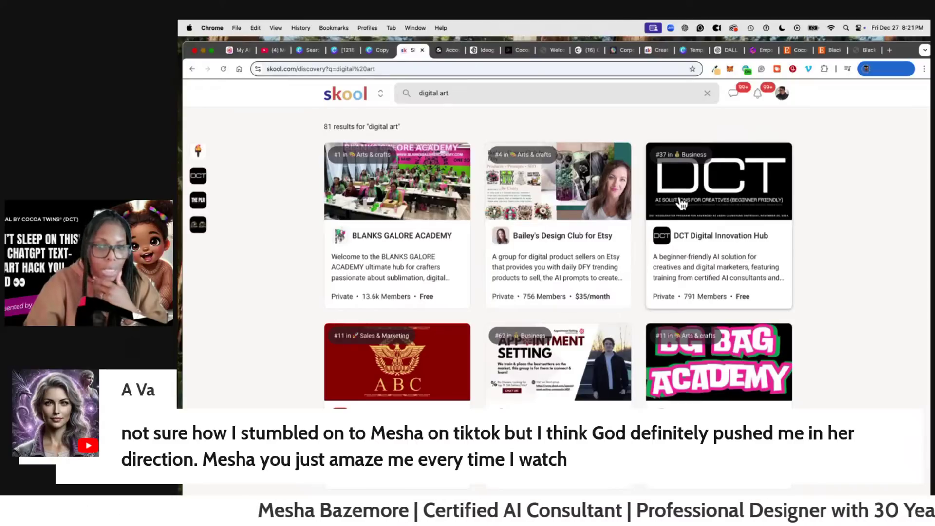
pyautogui.scroll(-1, 691, 202)
pyautogui.scroll(1, 702, 199)
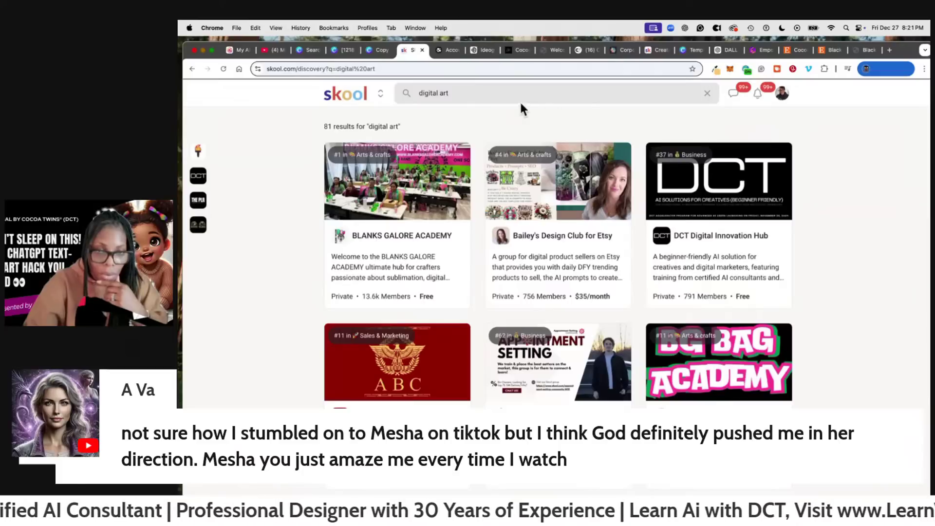
pyautogui.moveTo(462, 94); pyautogui.dragTo(417, 94)
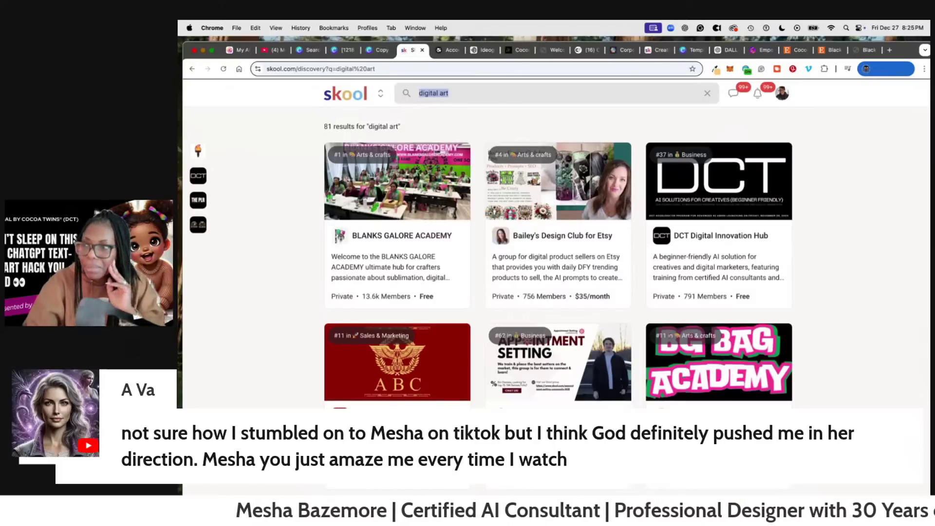
pyautogui.press('super+Tab')
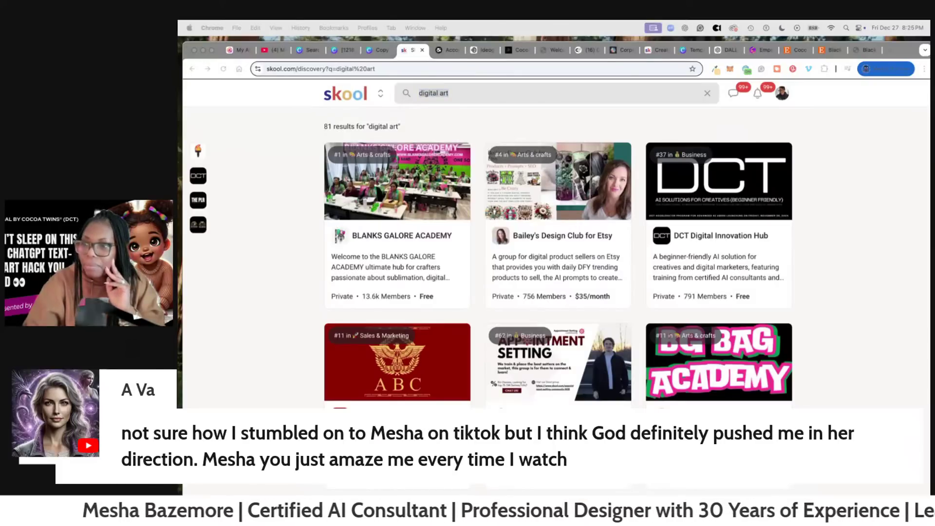